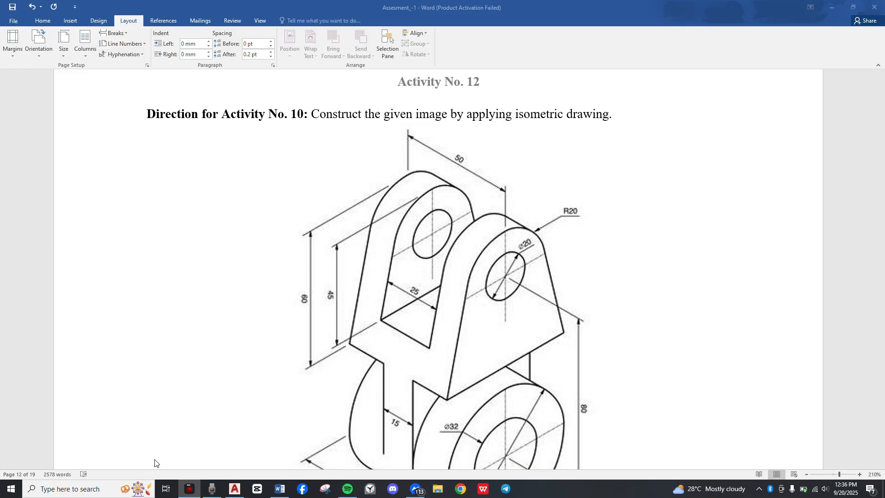
# Examine the dimensioned isometric drawing under Activity No. 12, comparing it with the preceding Activity No. 11 page.
pyautogui.scroll(1, 155, 463)
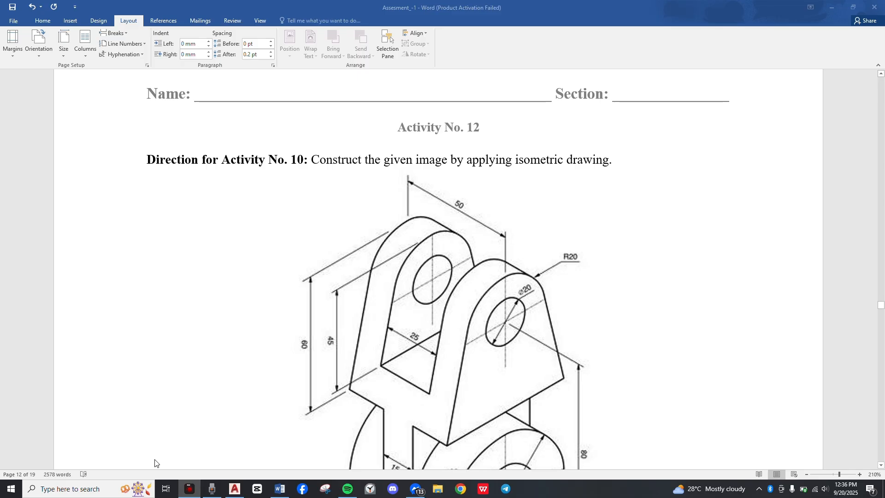
pyautogui.scroll(-2, 154, 463)
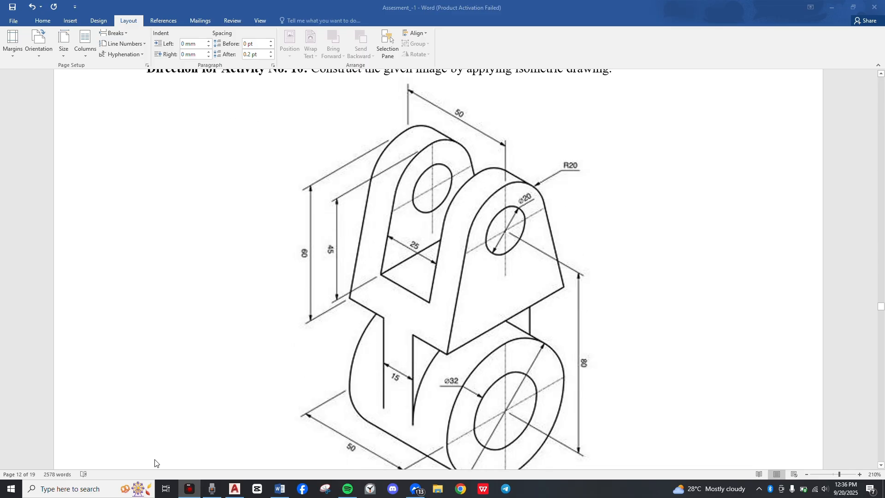
pyautogui.scroll(1, 155, 463)
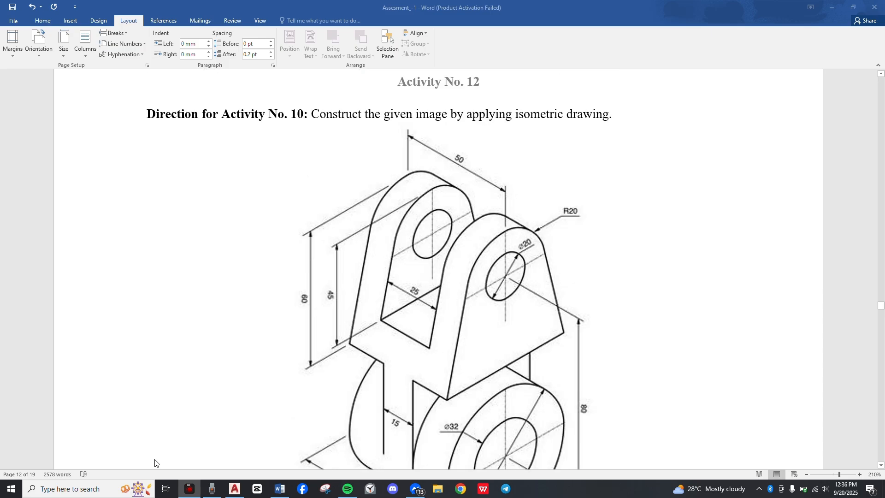
pyautogui.scroll(20, 155, 463)
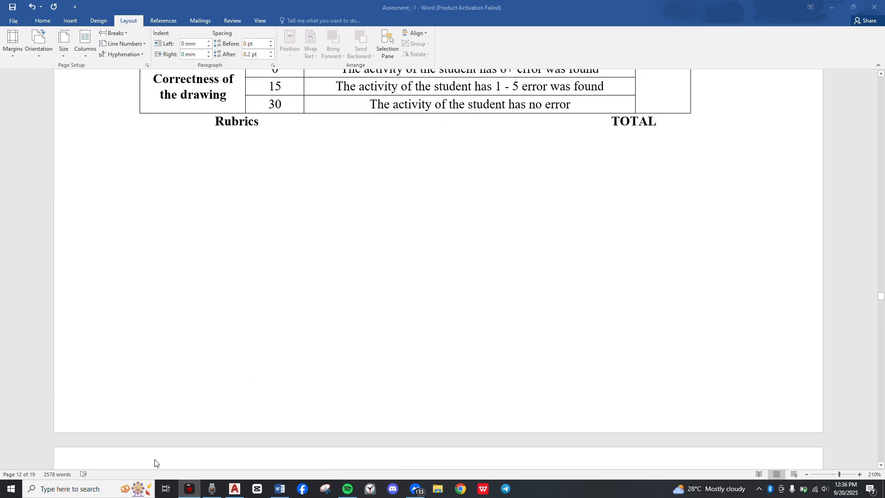
pyautogui.scroll(-1, 155, 463)
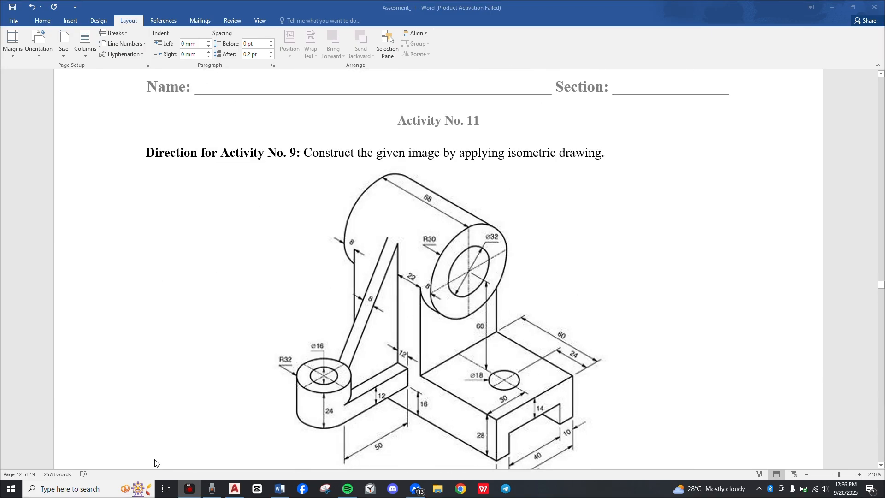
pyautogui.scroll(-1, 155, 463)
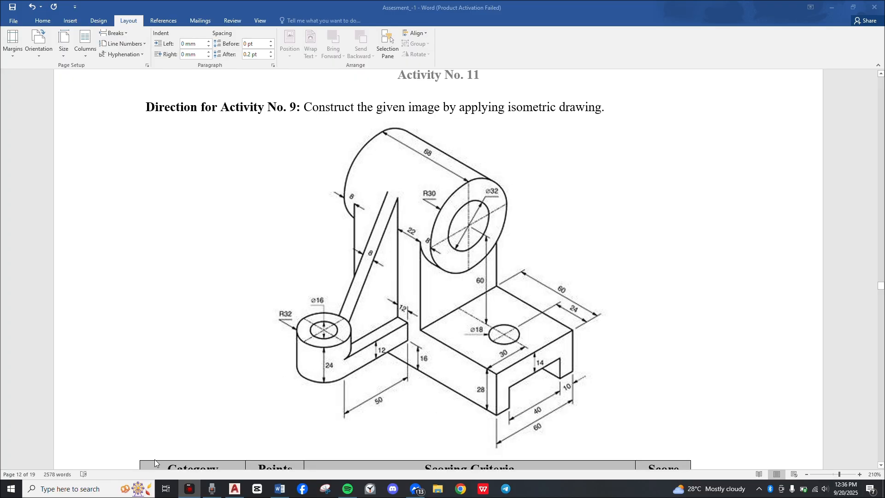
pyautogui.scroll(-18, 155, 463)
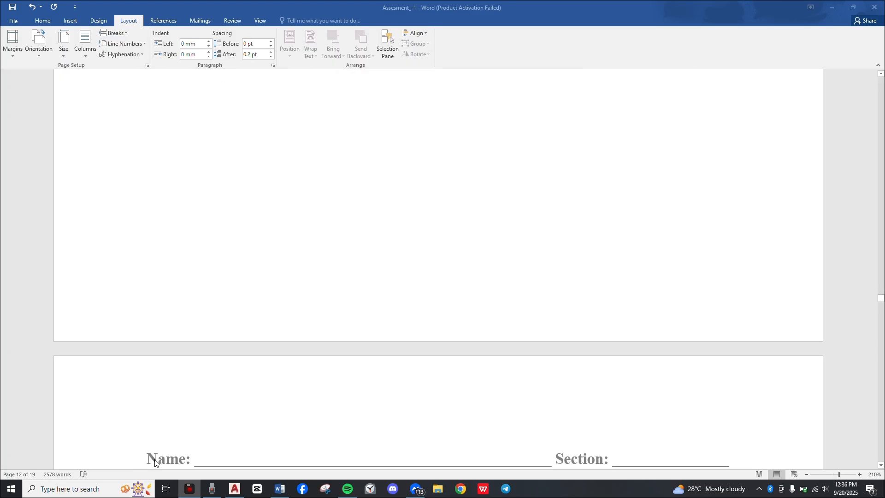
pyautogui.scroll(-3, 155, 463)
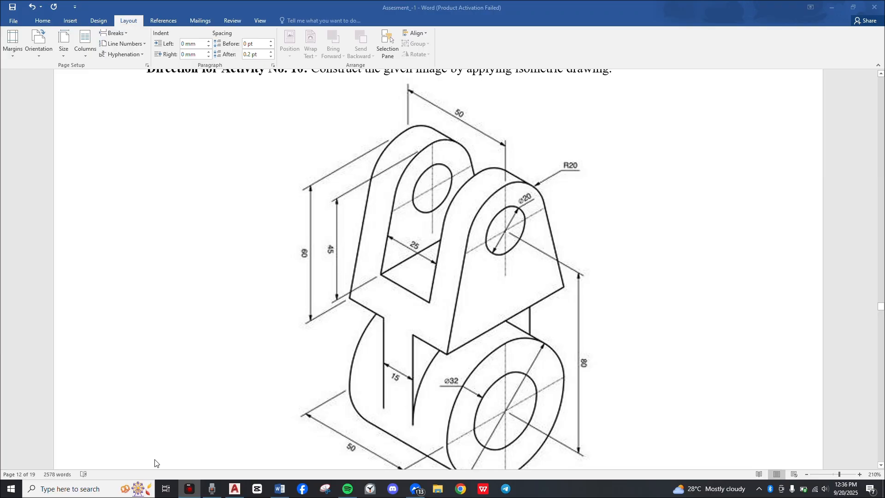
pyautogui.scroll(1, 155, 462)
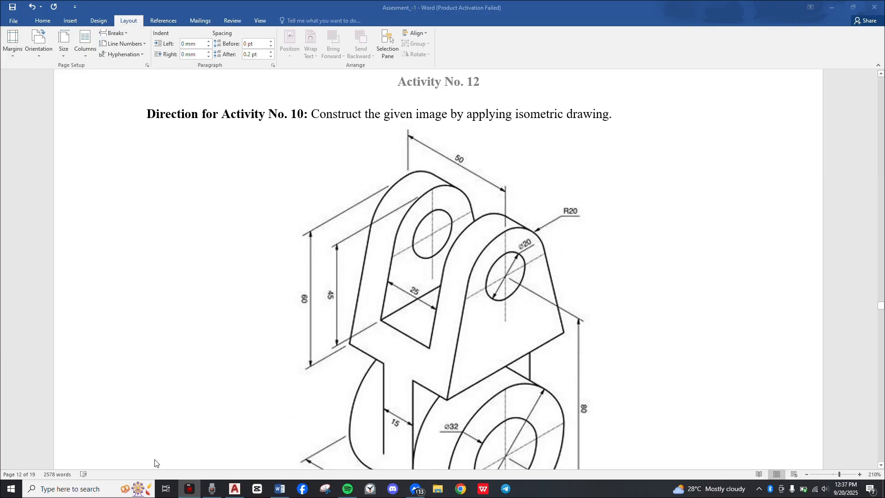
pyautogui.scroll(-1, 155, 462)
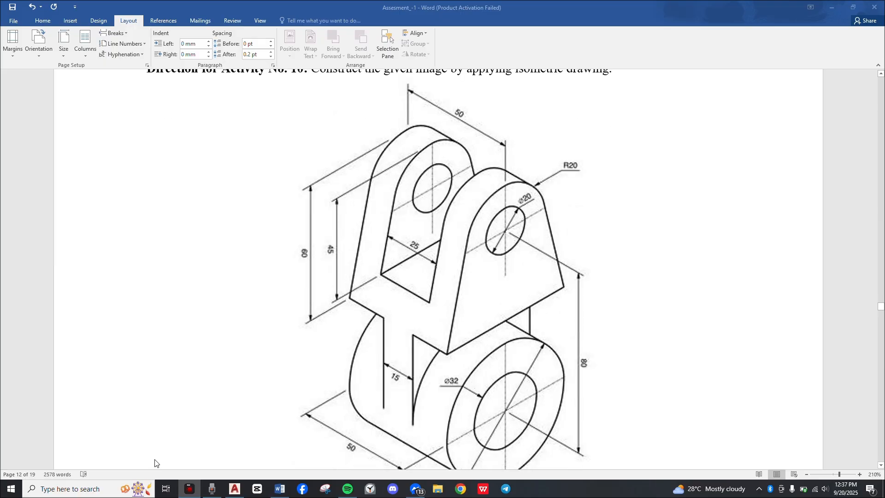
pyautogui.scroll(2, 155, 462)
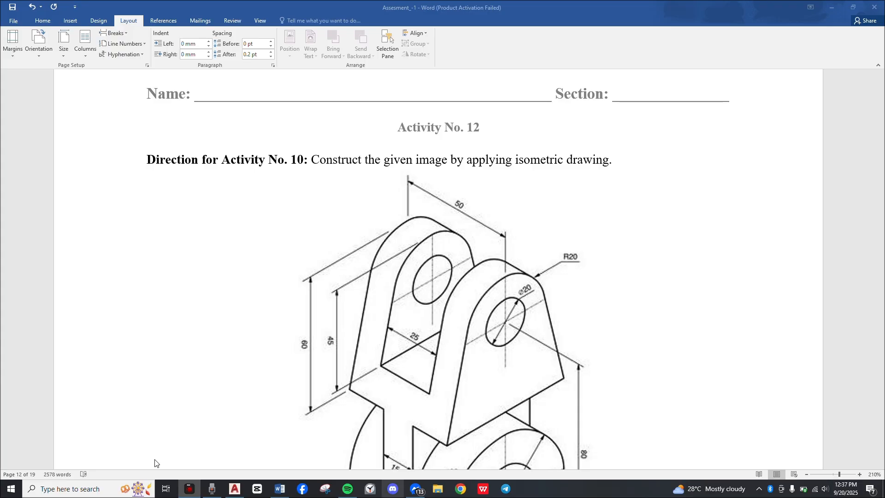
# Switch to AutoCAD and look over the completed isometric drawing in act 10.dwg.
pyautogui.click(235, 488)
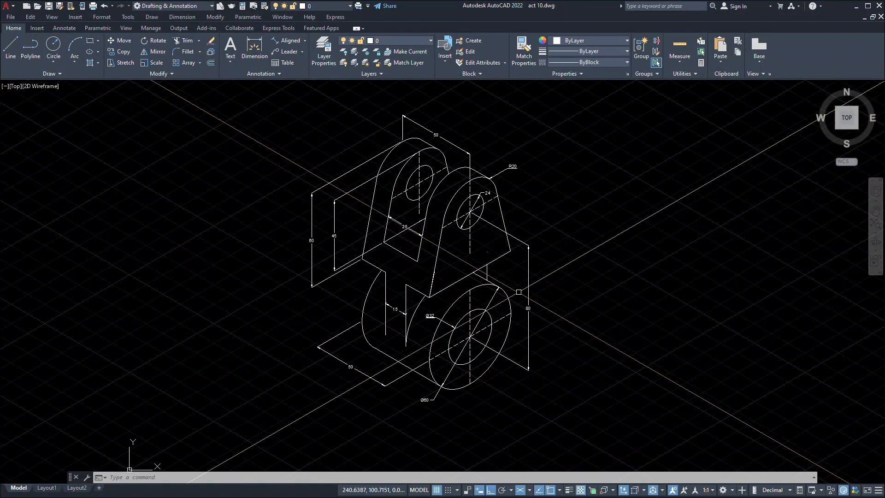
pyautogui.scroll(2, 540, 282)
pyautogui.moveTo(555, 284)
pyautogui.mouseDown(button='middle')
pyautogui.moveTo(624, 253)
pyautogui.moveTo(613, 261)
pyautogui.mouseUp(button='middle')
pyautogui.scroll(-2, 622, 243)
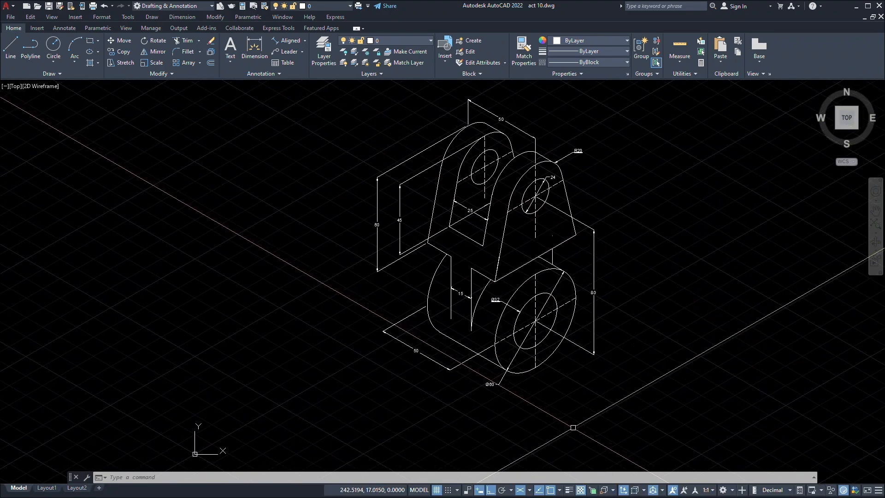
# Review which object snap modes are enabled, leaving the selection as it is.
pyautogui.click(564, 487)
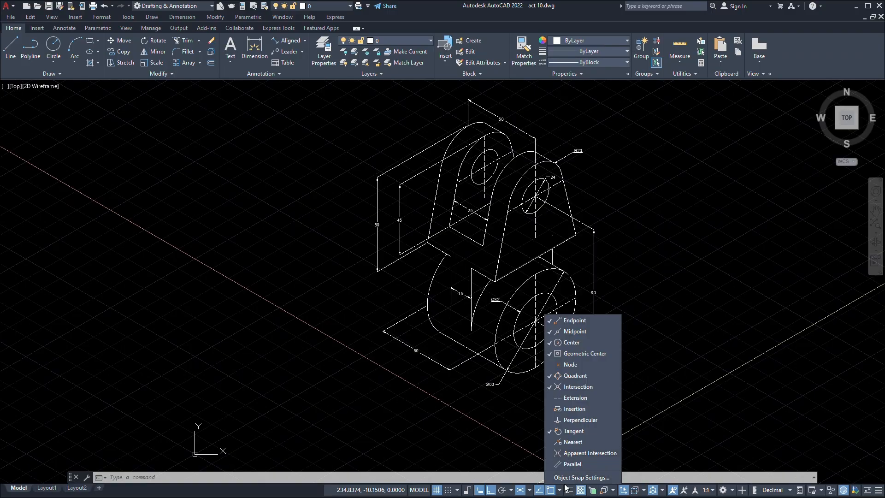
pyautogui.click(565, 486)
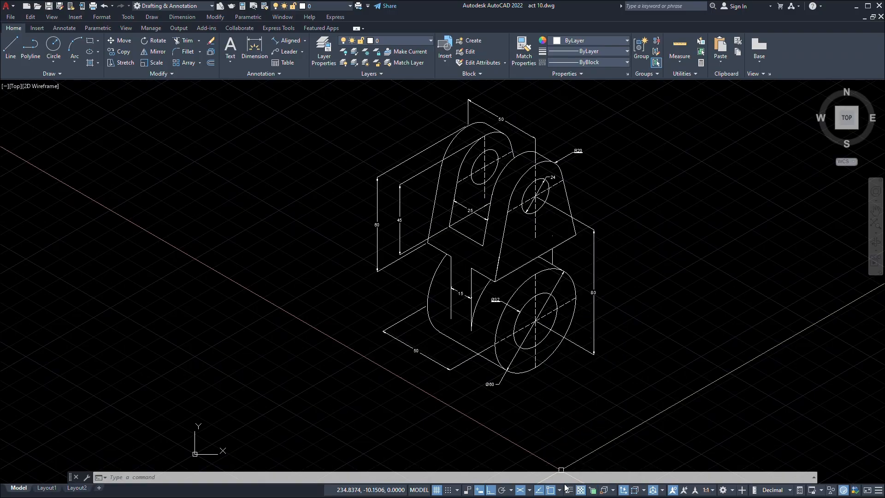
pyautogui.click(566, 487)
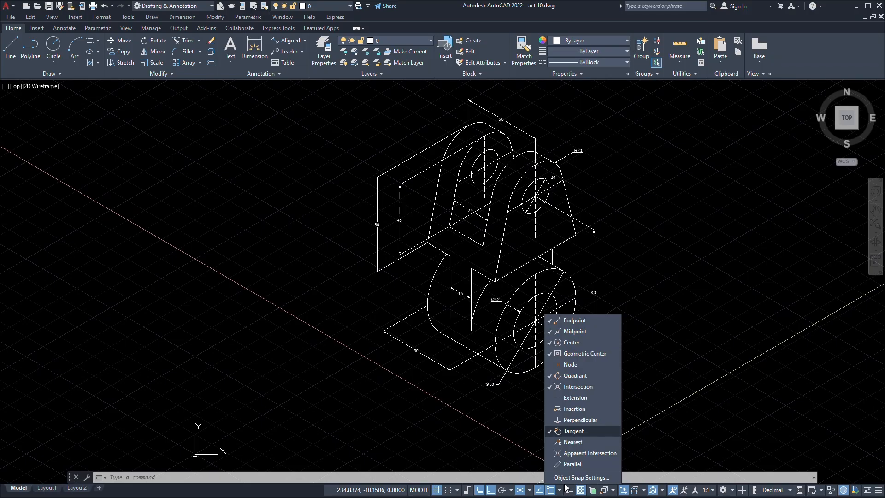
pyautogui.click(652, 401)
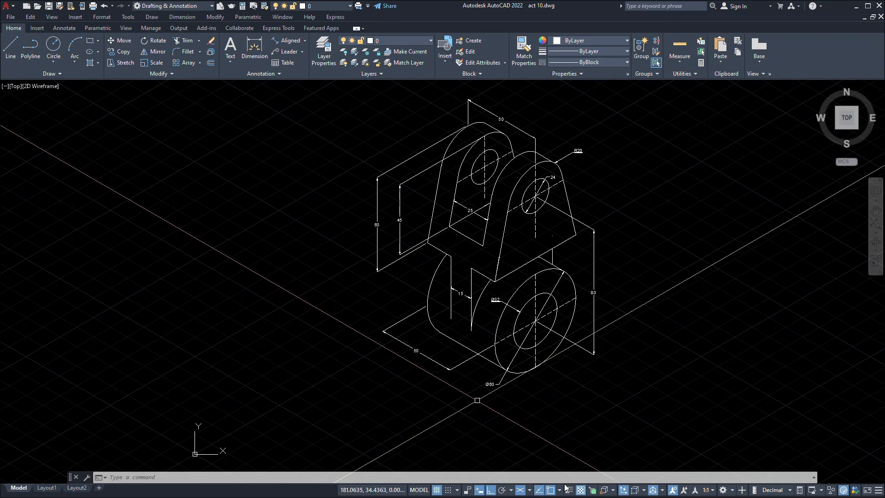
pyautogui.moveTo(590, 358)
pyautogui.mouseDown(button='middle')
pyautogui.moveTo(501, 388)
pyautogui.moveTo(560, 352)
pyautogui.mouseUp(button='middle')
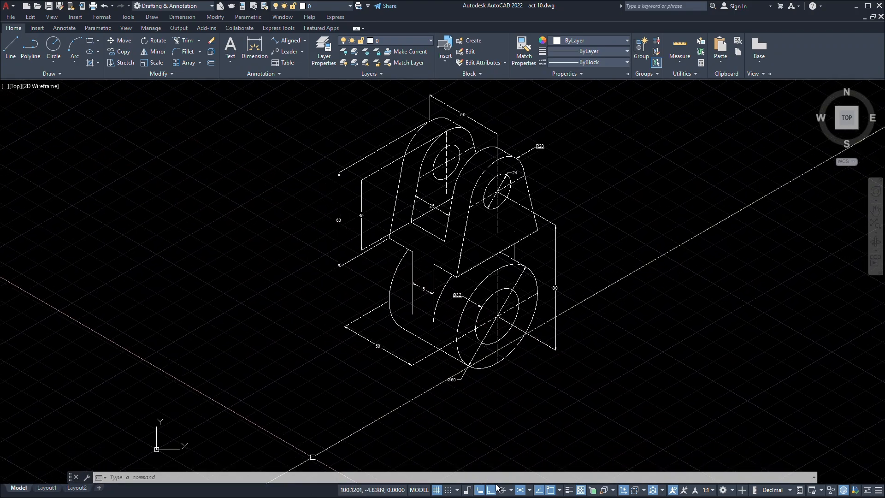
# Switch to Word and examine the Activity No. 12 reference drawing together with its scoring rubric.
pyautogui.hotkey('alt', 'Tab')
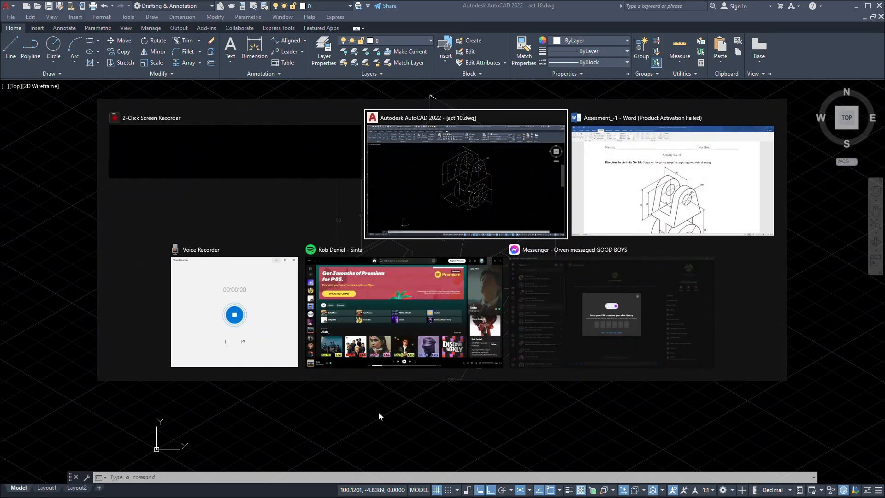
pyautogui.hotkey('alt', 'Tab')
pyautogui.scroll(-10, 613, 214)
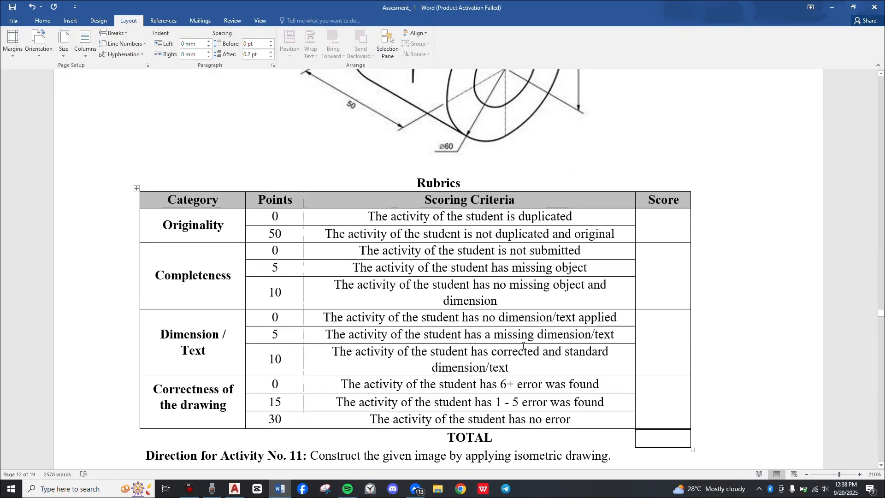
pyautogui.scroll(-12, 523, 346)
pyautogui.scroll(11, 522, 351)
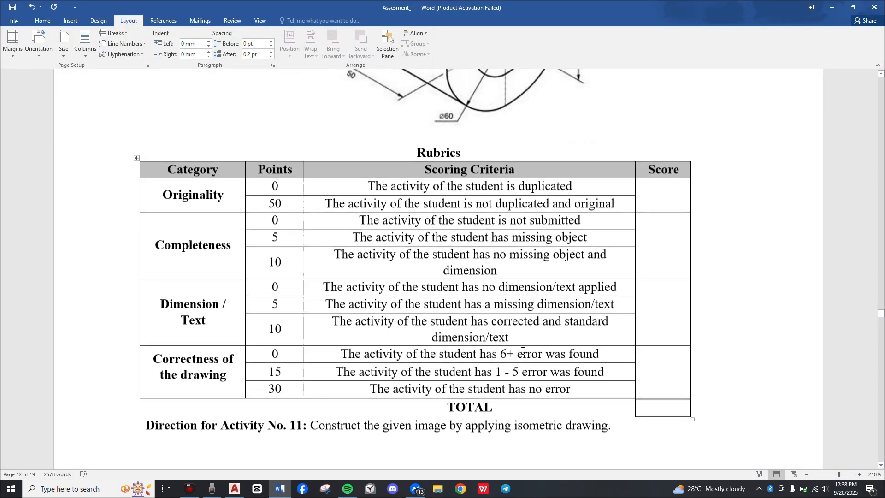
pyautogui.scroll(10, 522, 351)
pyautogui.scroll(-5, 520, 353)
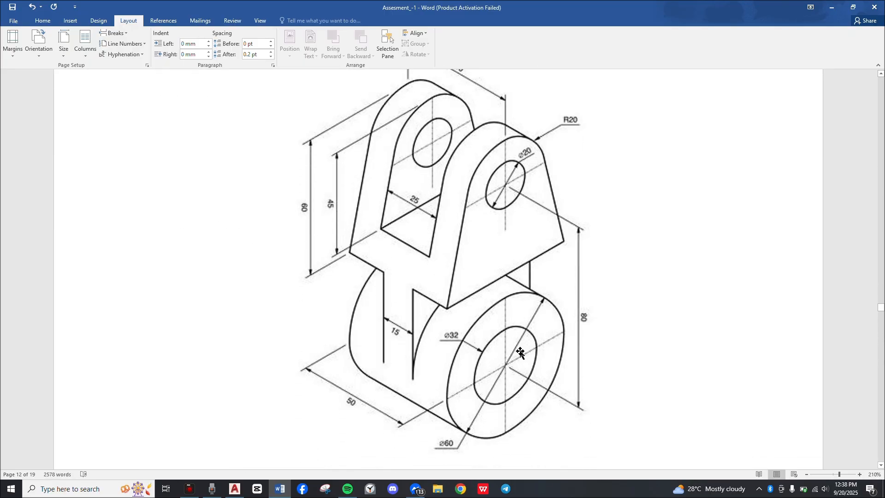
pyautogui.scroll(-5, 520, 352)
pyautogui.scroll(10, 511, 295)
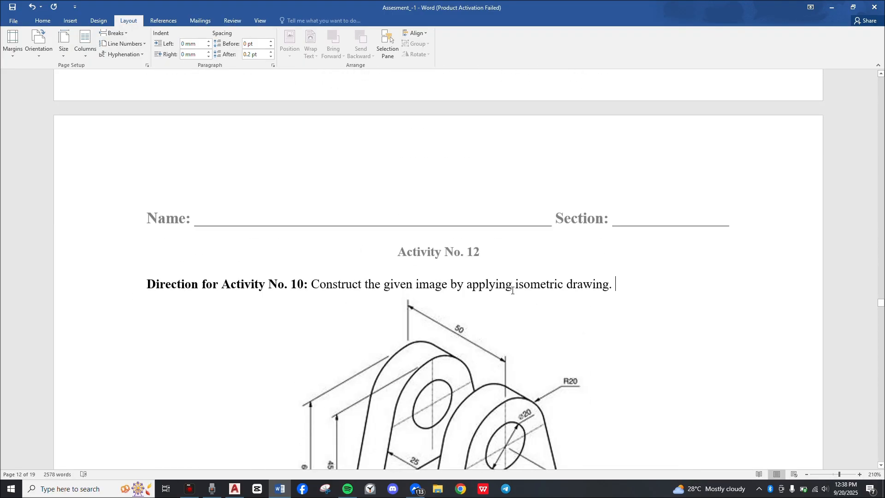
pyautogui.scroll(-5, 510, 293)
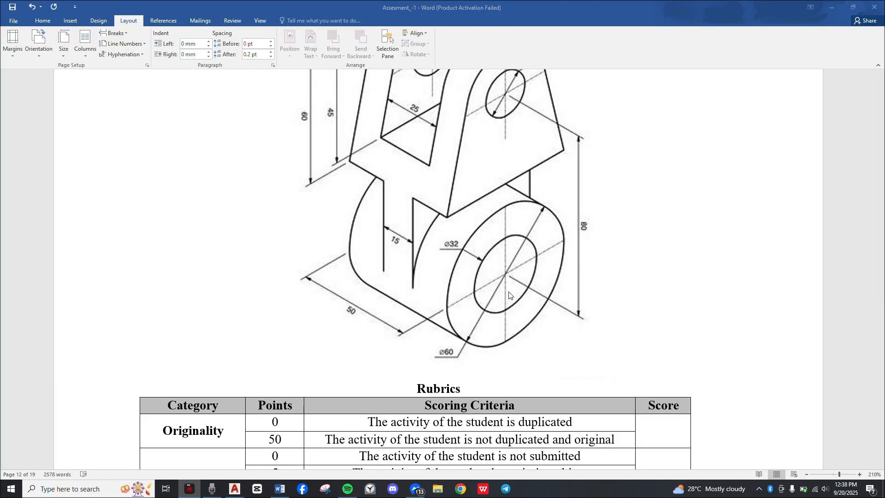
# Switch to AutoCAD and inspect the isometric bracket drawing and its dimensions.
pyautogui.hotkey('alt', 'Tab')
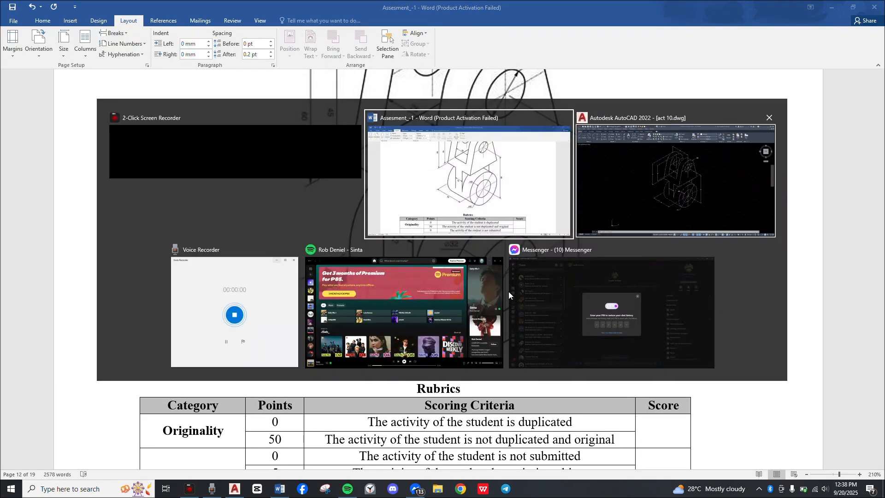
pyautogui.hotkey('alt', 'Tab')
pyautogui.click(616, 187)
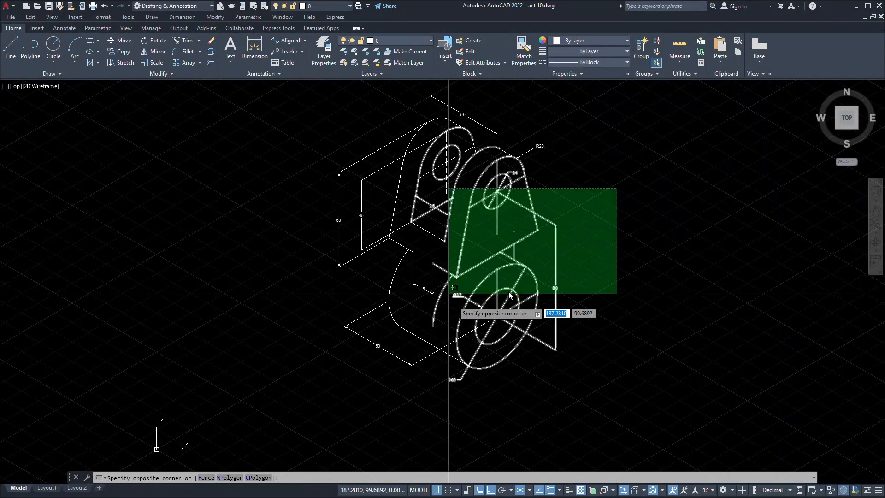
pyautogui.scroll(2, 481, 388)
pyautogui.moveTo(530, 389); pyautogui.dragTo(630, 377, button='middle')
pyautogui.scroll(-2, 646, 318)
pyautogui.moveTo(508, 291); pyautogui.dragTo(350, 317, button='middle')
pyautogui.moveTo(552, 252); pyautogui.dragTo(550, 268, button='middle')
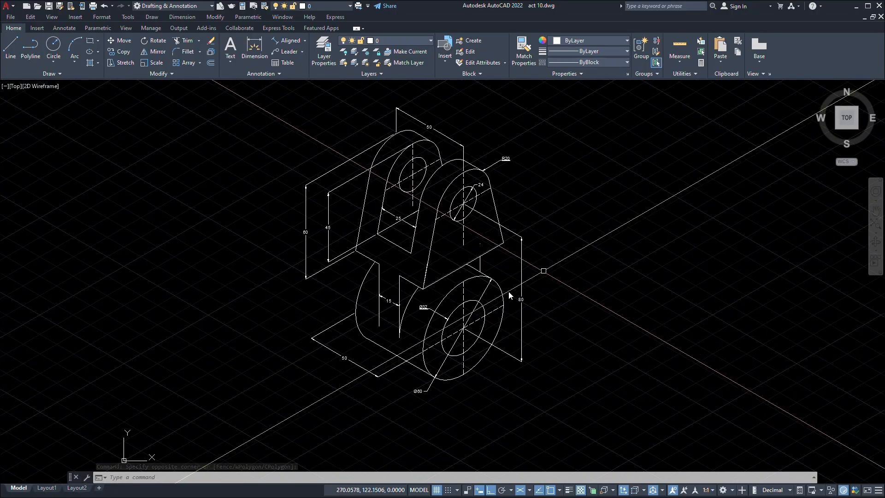
# Switch to Word and recheck the reference bracket's shape and dimensions above the rubric.
pyautogui.hotkey('alt', 'Tab')
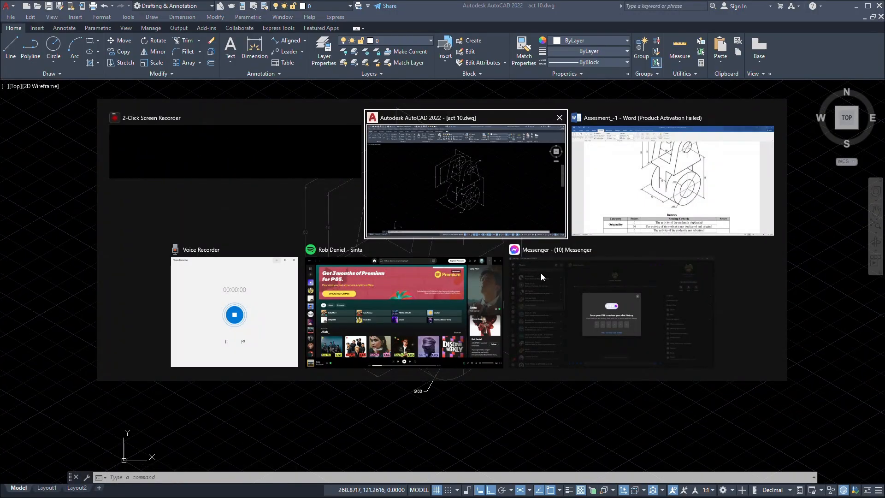
pyautogui.hotkey('alt', 'Tab')
pyautogui.scroll(-10, 453, 342)
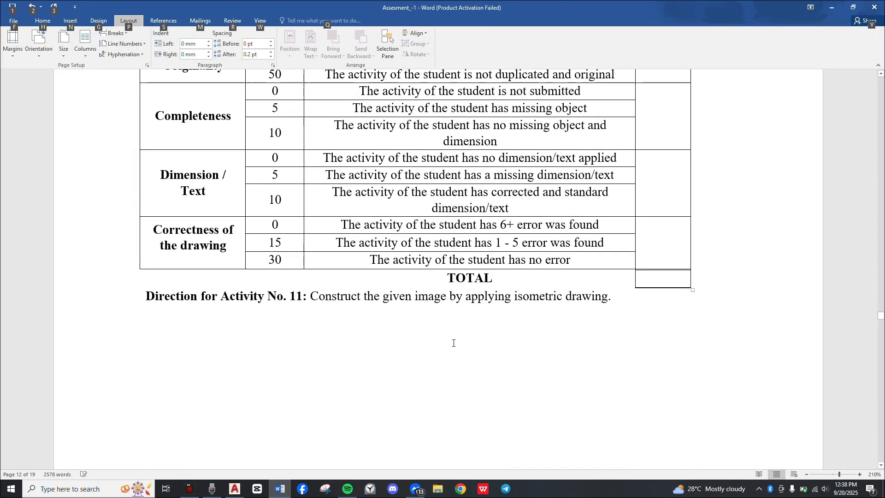
pyautogui.scroll(6, 452, 341)
pyautogui.scroll(6, 454, 340)
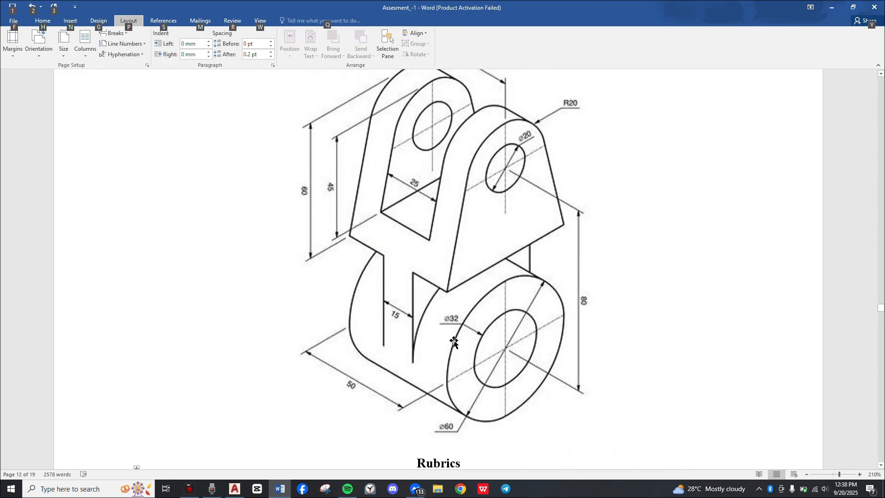
# Switch to AutoCAD and open the Annotative dimension style for modification in the Dimension Style Manager.
pyautogui.hotkey('alt', 'Tab')
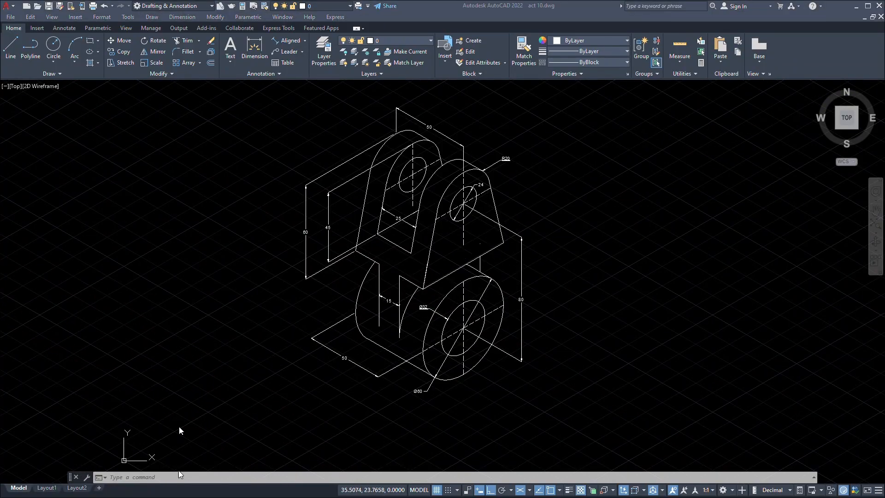
pyautogui.scroll(2, 424, 376)
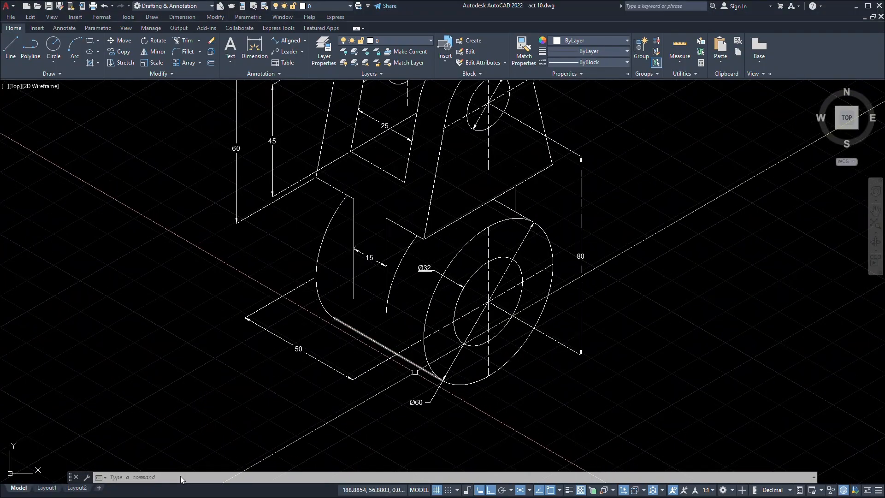
pyautogui.scroll(-2, 415, 371)
pyautogui.write('DI')
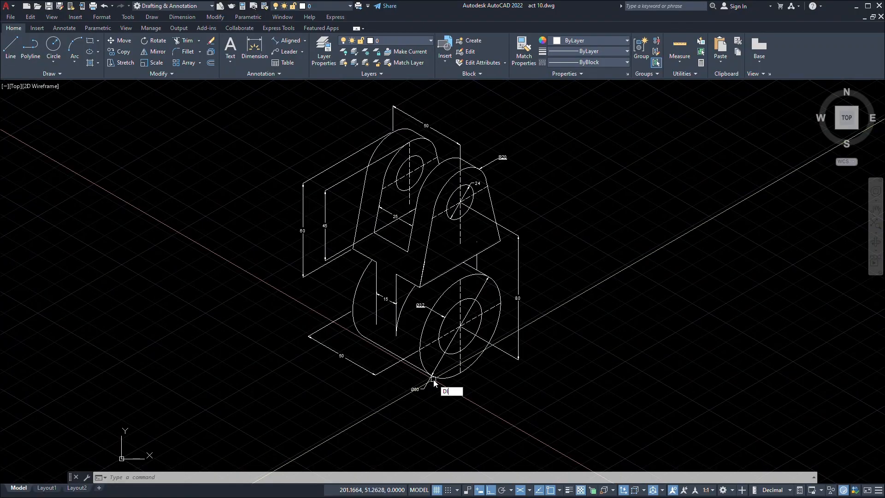
pyautogui.write('MSTY')
pyautogui.press('Return')
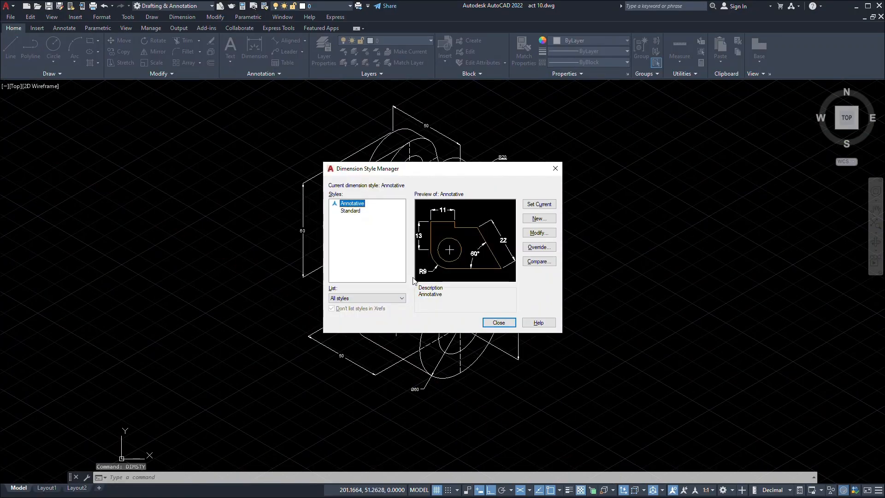
pyautogui.hotkey('alt', 'm')
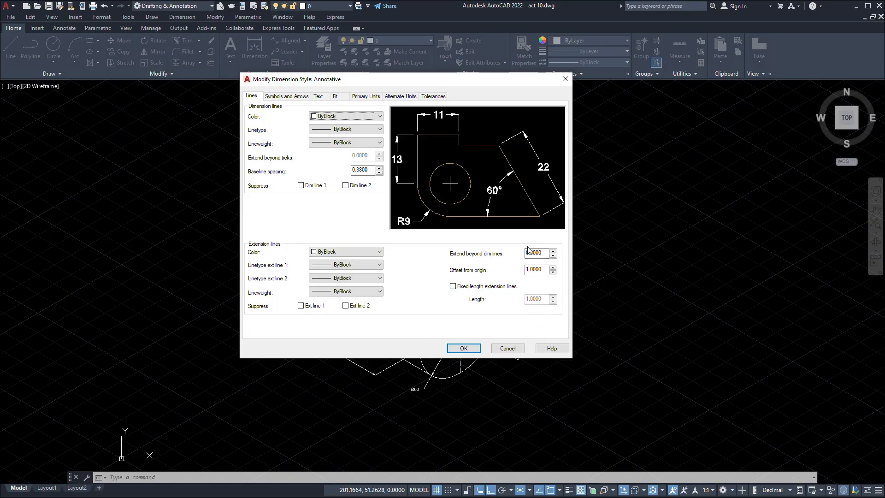
# Review the Annotative dimension style's arrow, text and primary unit settings, keeping linear precision at 0.
pyautogui.click(287, 97)
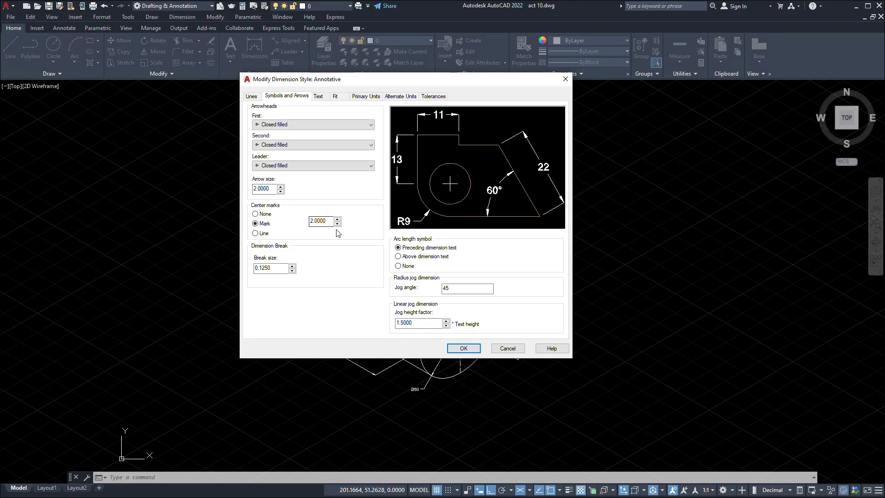
pyautogui.hotkey('ctrl', 'Tab')
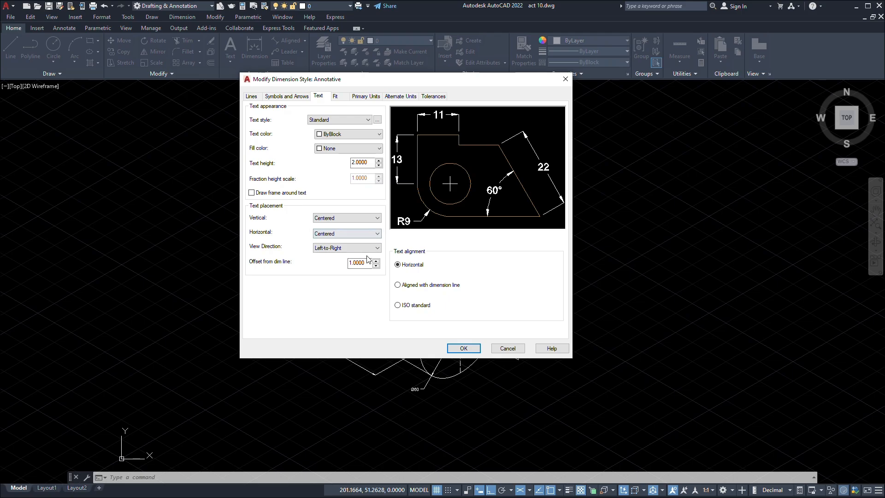
pyautogui.hotkey('ctrl', 'Tab')
pyautogui.hotkey('ctrl', 'Tab')
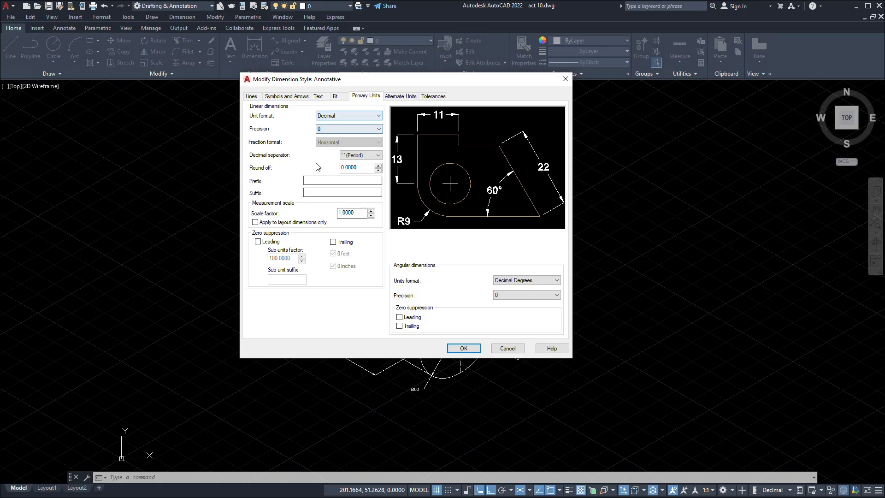
pyautogui.click(322, 129)
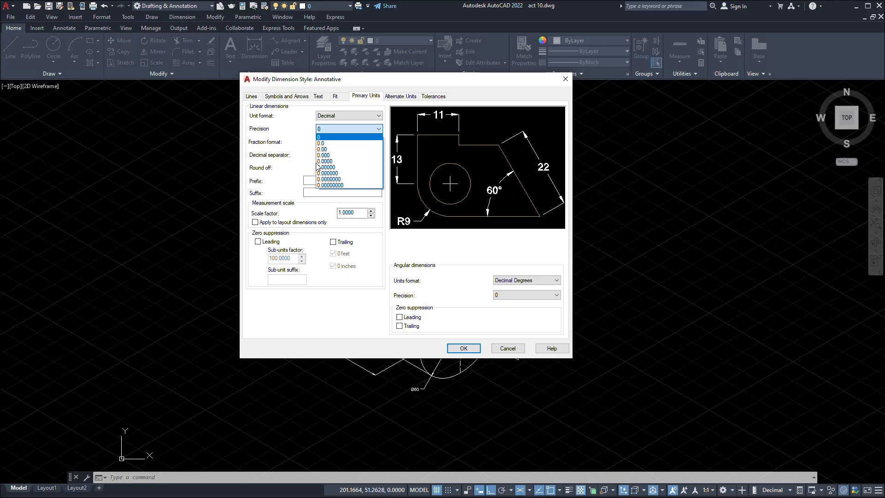
pyautogui.press('Return')
# Switch to Word and examine the isometric bracket reference, including its dimensions and leader labels.
pyautogui.hotkey('alt', 'Tab')
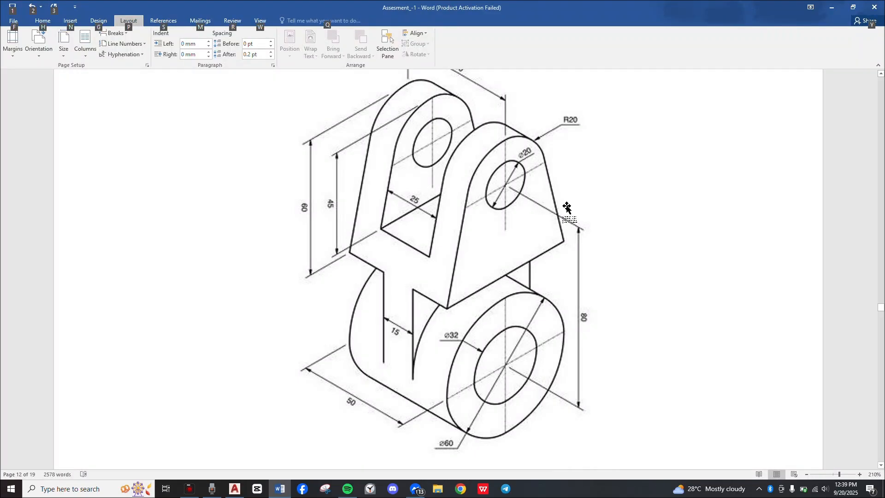
pyautogui.scroll(2, 567, 208)
pyautogui.scroll(-3, 567, 208)
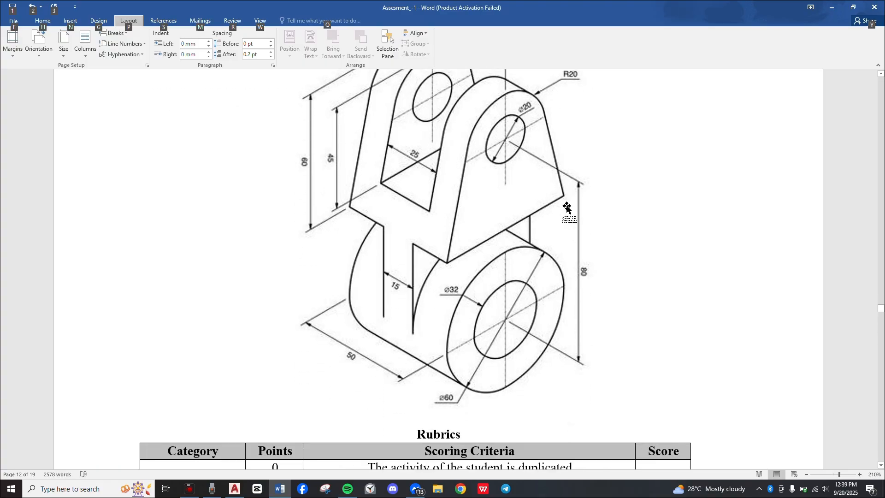
pyautogui.scroll(2, 567, 209)
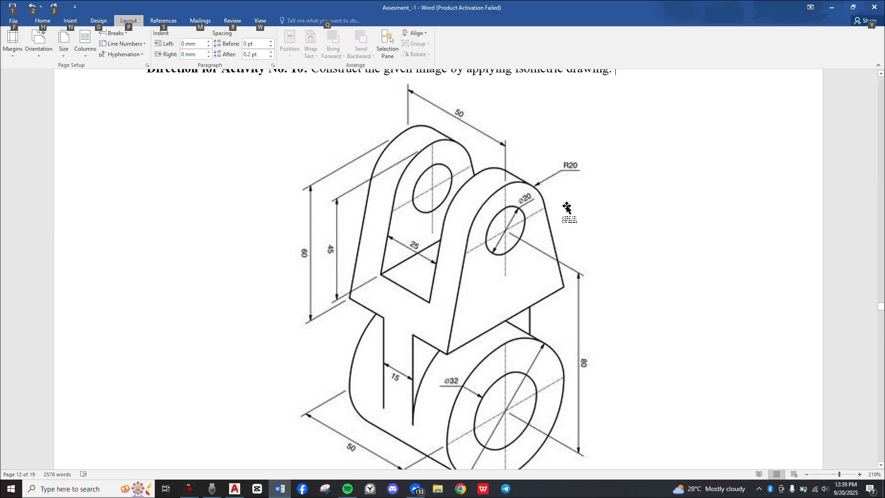
# Switch to AutoCAD and return to the text settings of the Annotative dimension style.
pyautogui.hotkey('alt', 'Tab')
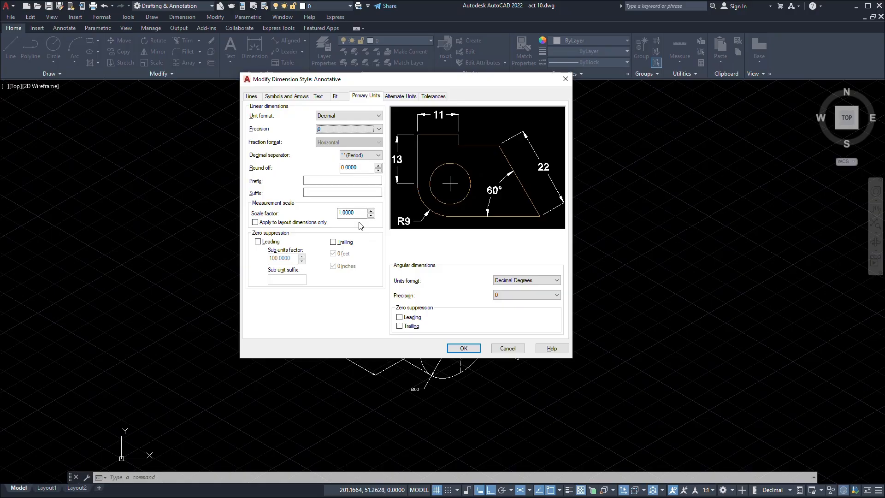
pyautogui.hotkey('ctrl', 'Tab')
pyautogui.hotkey('ctrl', 'Tab')
pyautogui.hotkey('ctrl', 'Tab')
pyautogui.hotkey('ctrl', 'Tab')
pyautogui.hotkey('ctrl', 'Tab')
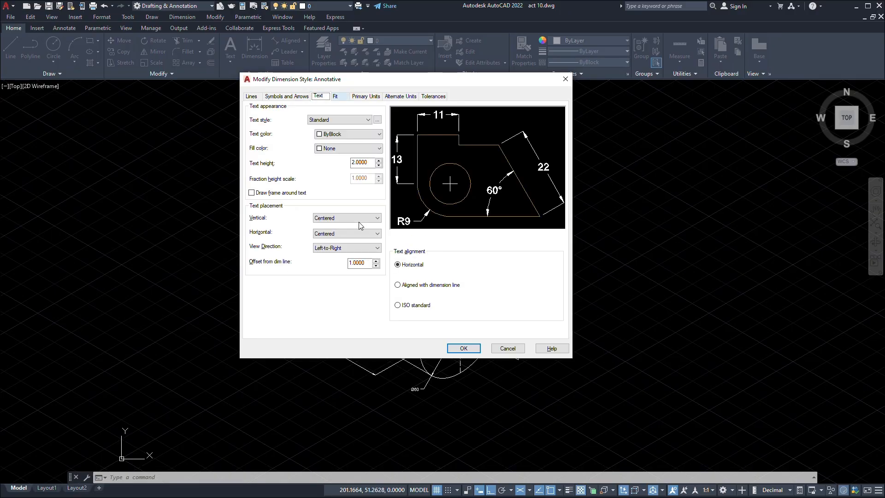
# Switch to Word and examine the dimension text in the front and section view drawing on the following activity page.
pyautogui.hotkey('alt', 'Tab')
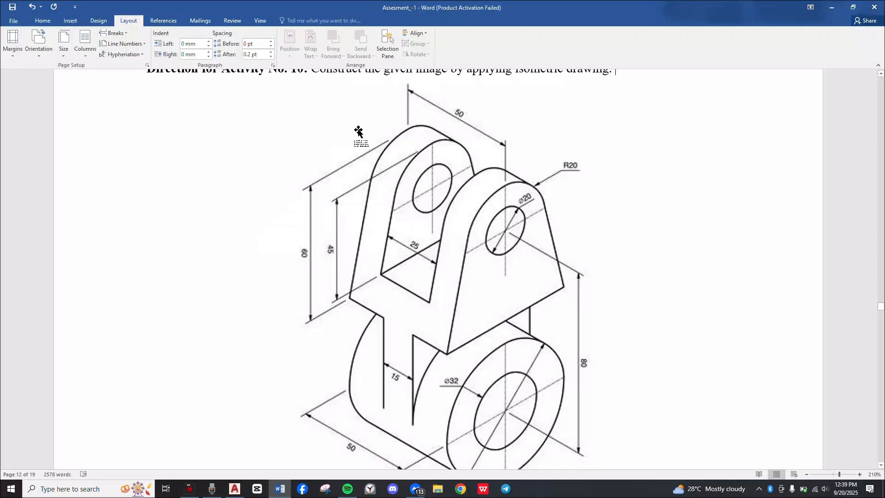
pyautogui.scroll(-5, 422, 265)
pyautogui.scroll(-15, 422, 265)
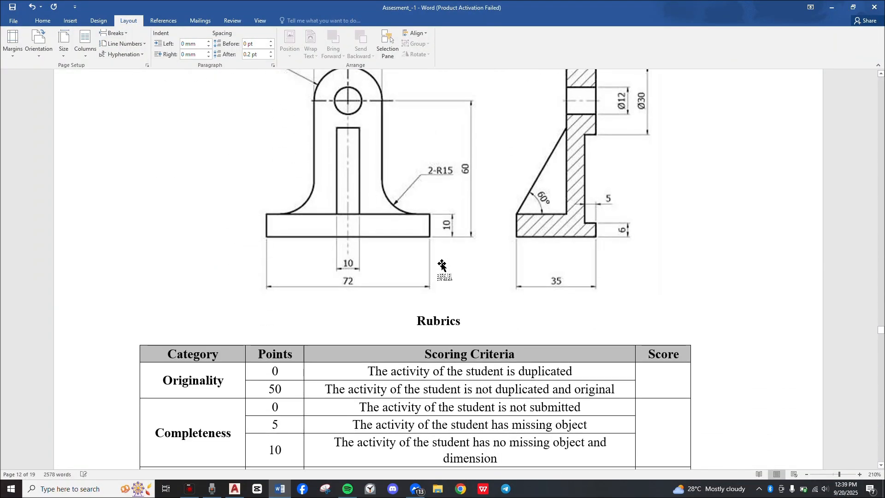
pyautogui.scroll(1, 442, 265)
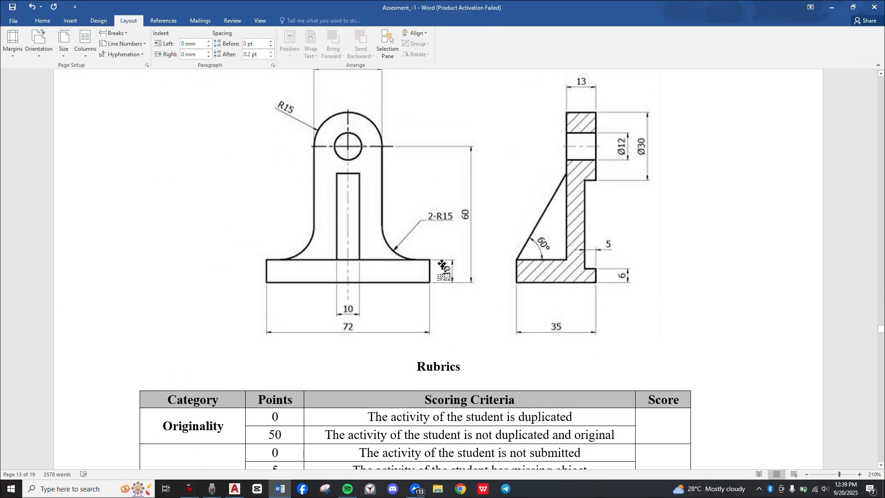
# Switch to AutoCAD, compare the dimension text alignment options, and accept the Annotative dimension style with Horizontal alignment.
pyautogui.hotkey('alt', 'Tab')
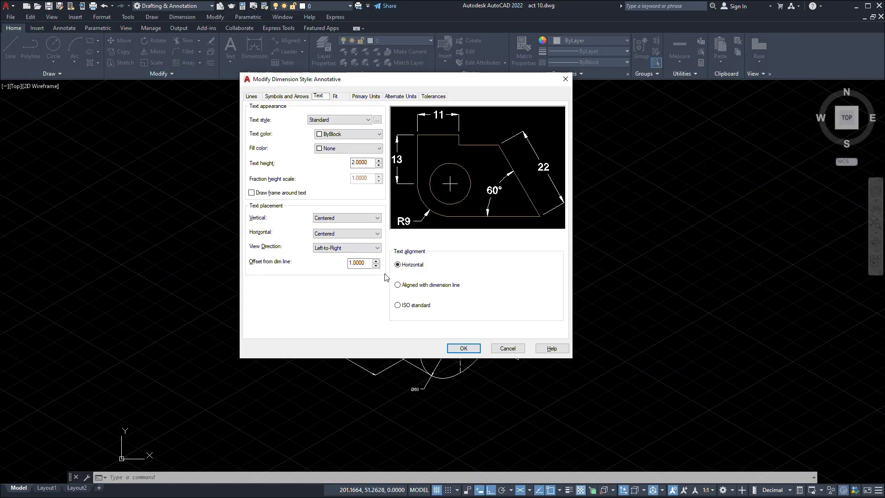
pyautogui.hotkey('alt', 'i')
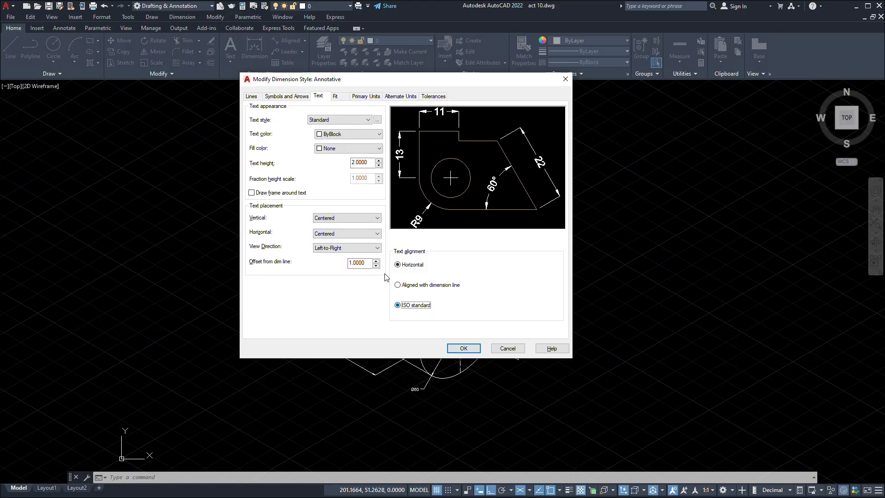
pyautogui.click(398, 265)
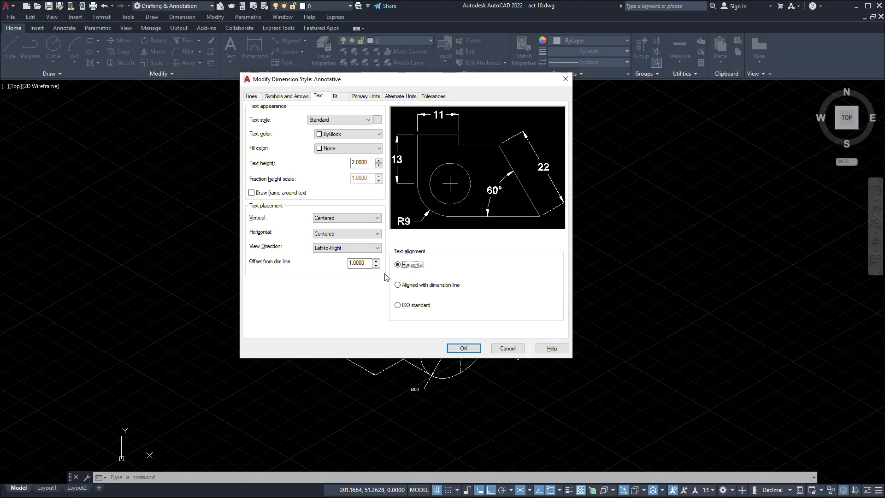
pyautogui.press('Down')
pyautogui.press('Down')
pyautogui.press('Down')
pyautogui.press('Down')
pyautogui.press('Down')
pyautogui.press('Up')
pyautogui.press('Return')
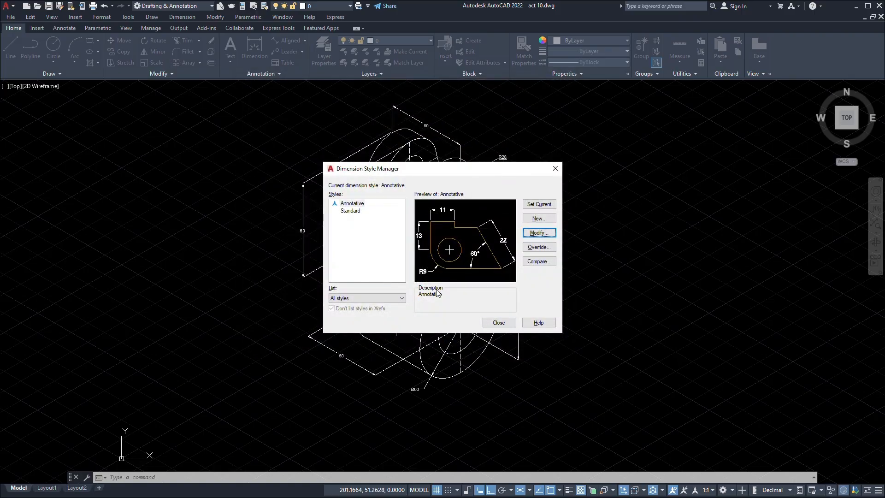
pyautogui.click(483, 328)
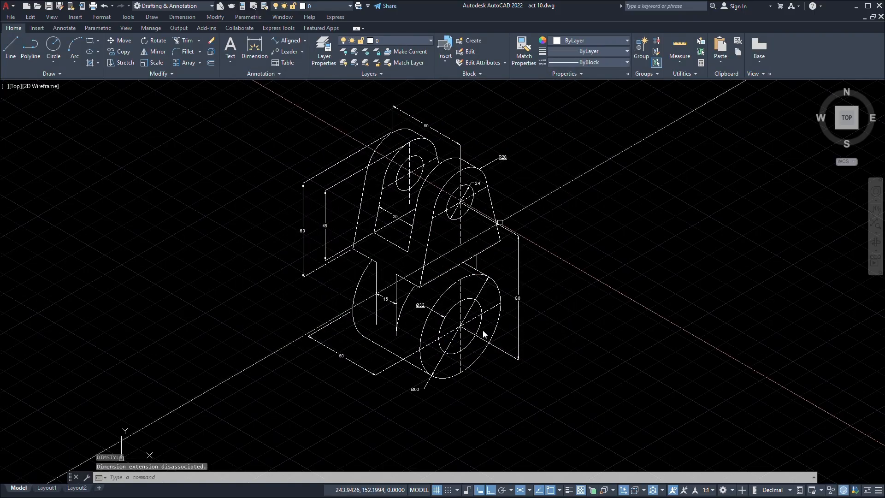
# Open the Annotative multileader style for modification and review its leader format, structure and content settings.
pyautogui.write('LEADER')
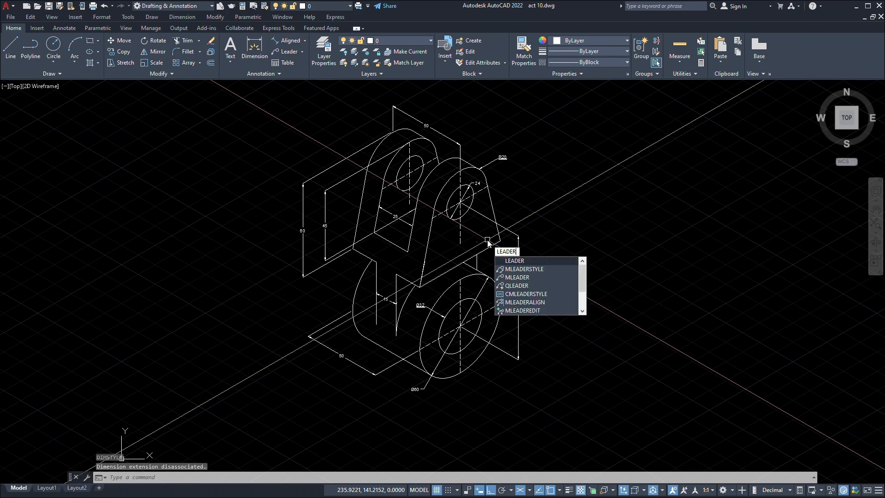
pyautogui.write('S')
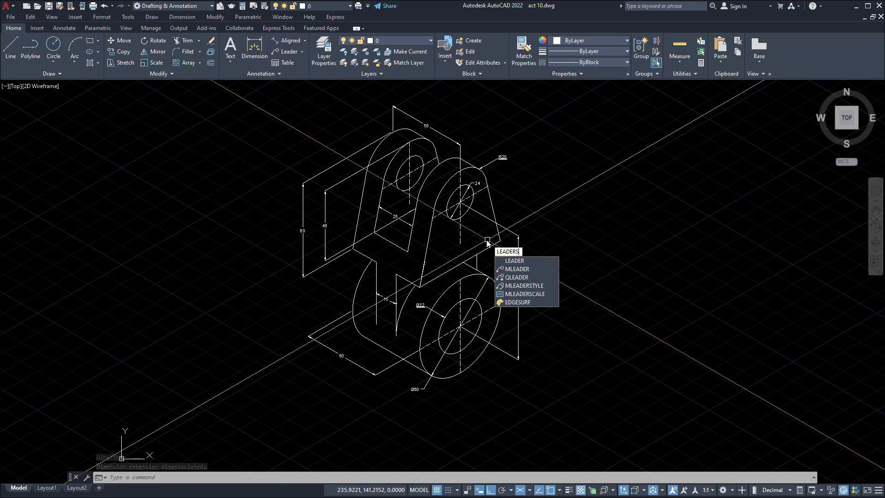
pyautogui.write('RTY')
pyautogui.press('Return')
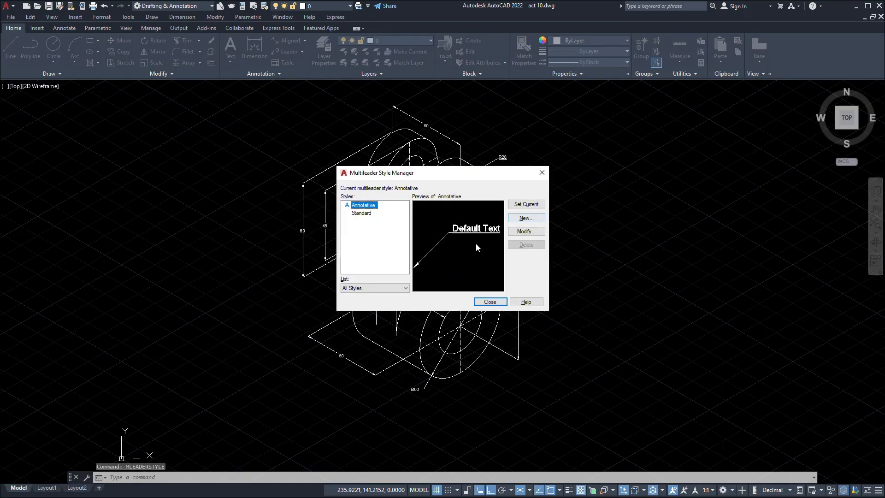
pyautogui.hotkey('alt', 'm')
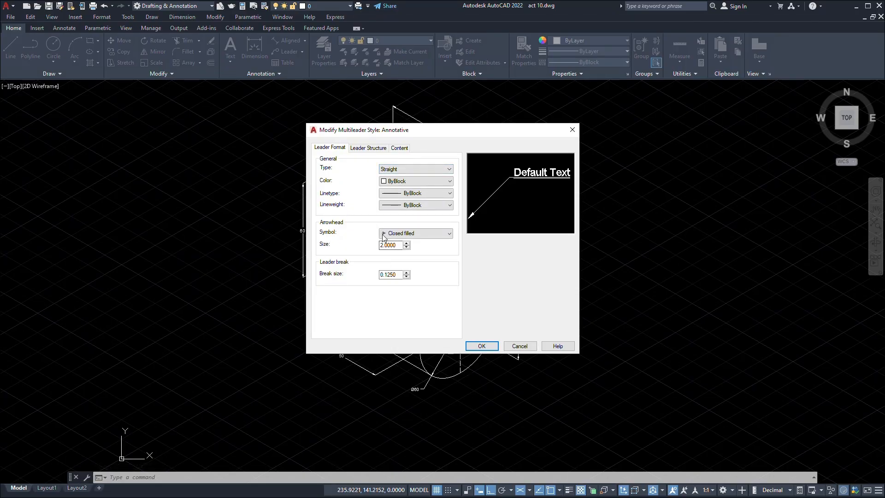
pyautogui.hotkey('ctrl', 'Tab')
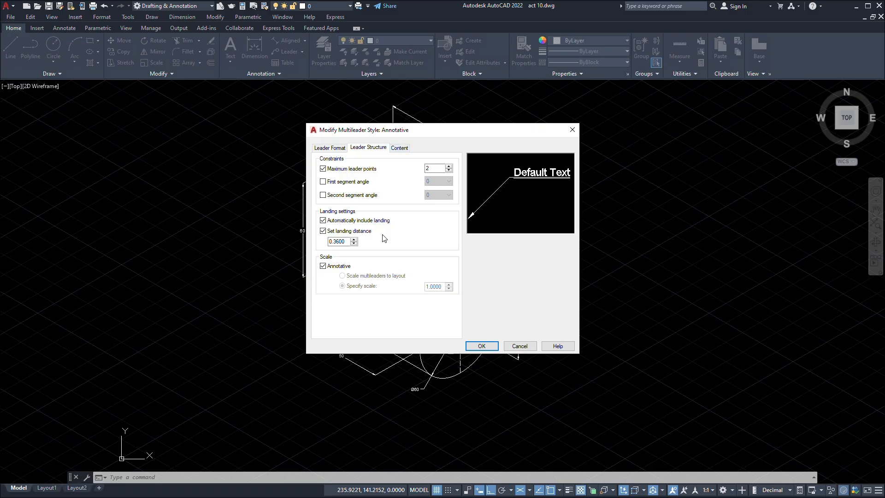
pyautogui.hotkey('ctrl', 'Tab')
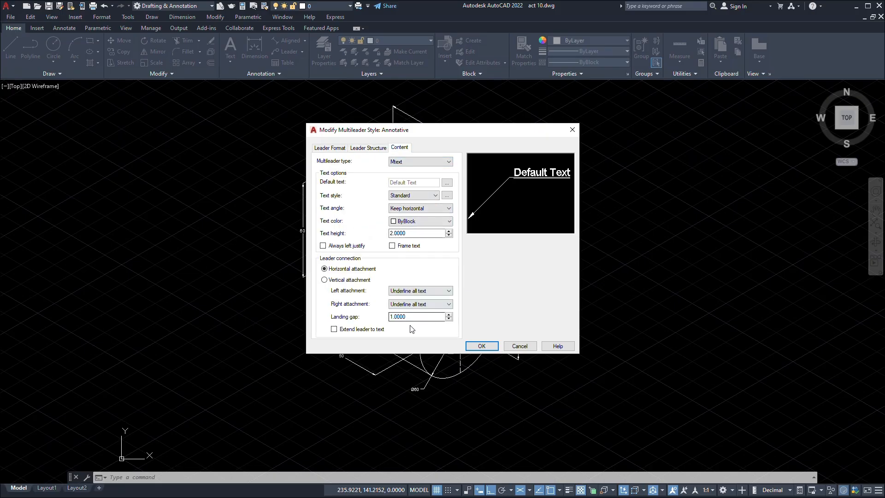
# Use Underline all text for the left and right leader attachments and accept the Annotative multileader style.
pyautogui.click(403, 294)
pyautogui.click(403, 294)
pyautogui.hotkey('ctrl', 'Tab')
pyautogui.click(421, 291)
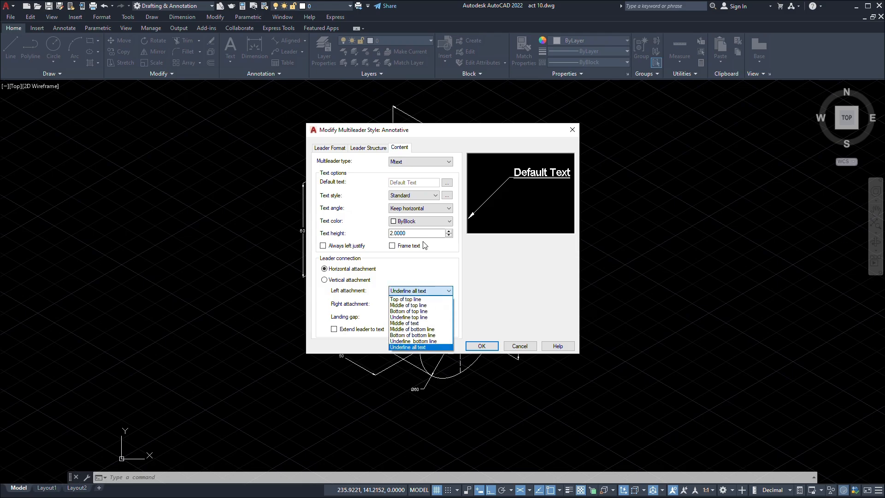
pyautogui.click(408, 347)
pyautogui.click(421, 304)
pyautogui.click(407, 360)
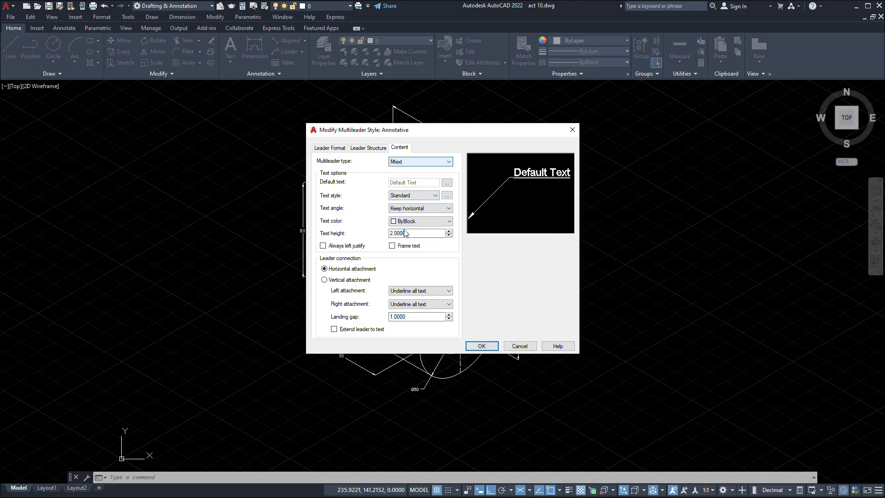
pyautogui.click(409, 307)
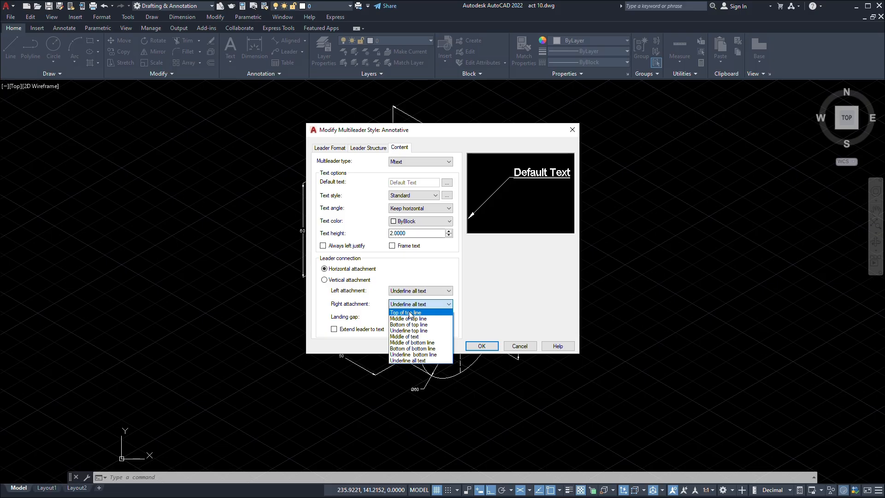
pyautogui.click(409, 292)
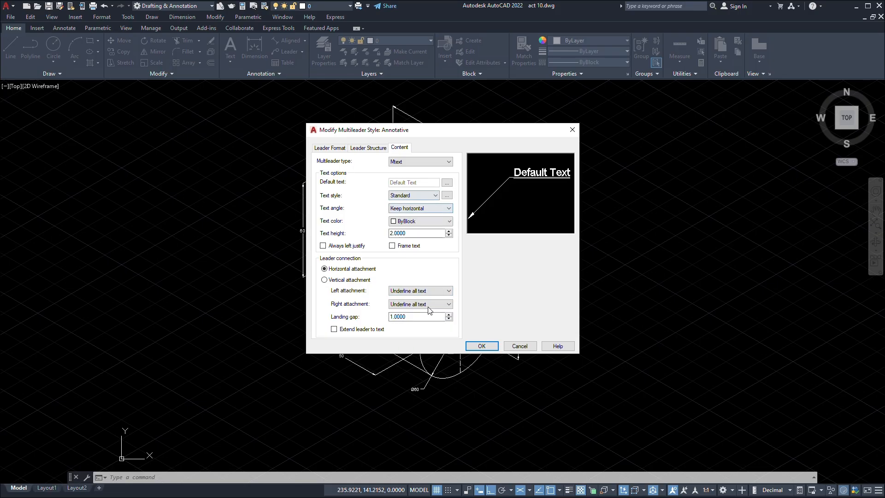
pyautogui.press('Return')
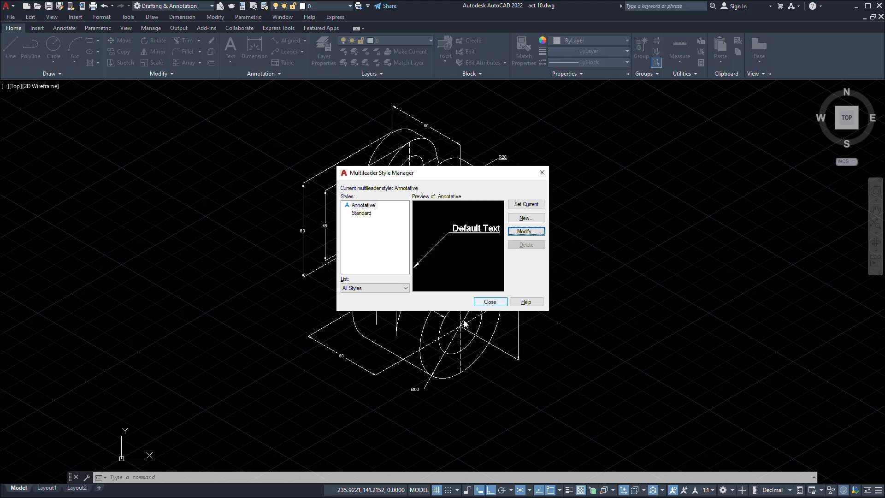
pyautogui.press('Return')
# Inspect the completed isometric bracket, examining its lower cylinder, dimensions and leader labels up close and as a whole.
pyautogui.scroll(3, 464, 322)
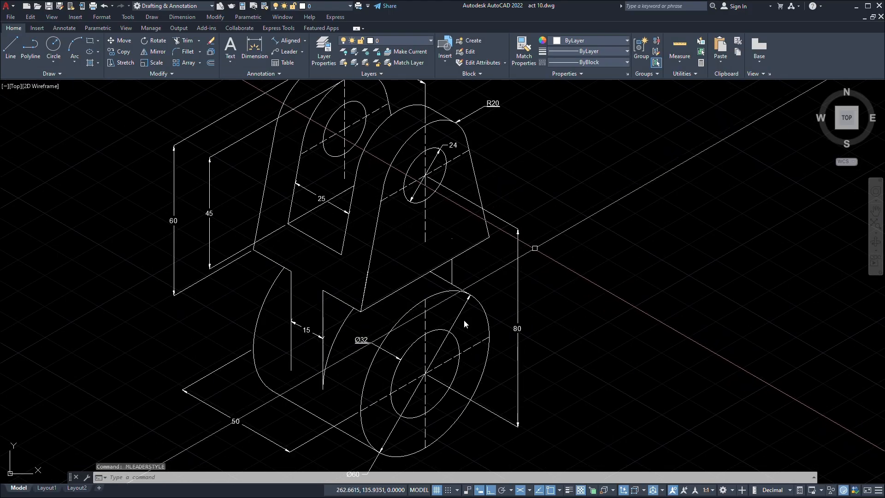
pyautogui.scroll(2, 465, 323)
pyautogui.scroll(-4, 465, 323)
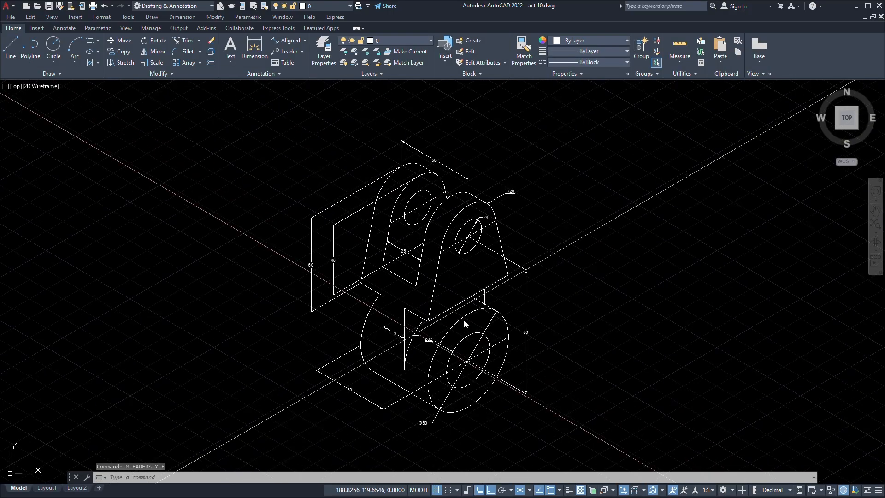
pyautogui.scroll(4, 465, 323)
pyautogui.scroll(-8, 464, 322)
pyautogui.scroll(2, 463, 322)
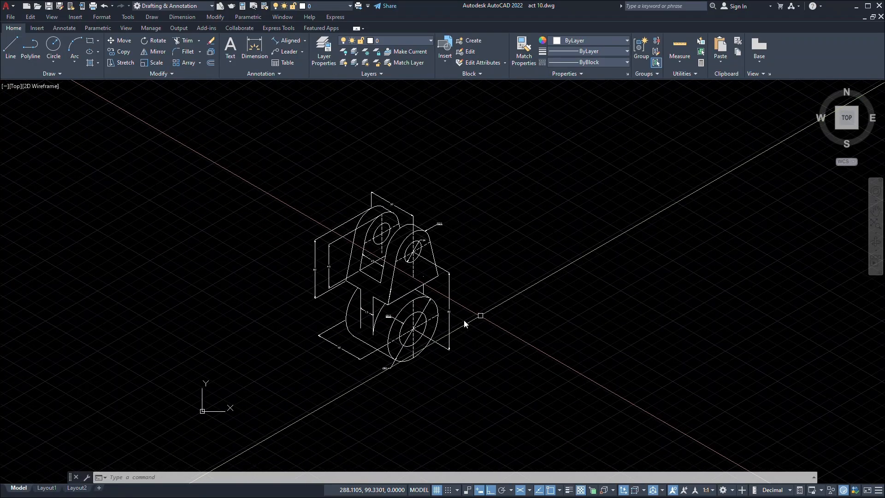
pyautogui.moveTo(606, 353); pyautogui.dragTo(653, 318, button='middle')
pyautogui.scroll(6, 465, 322)
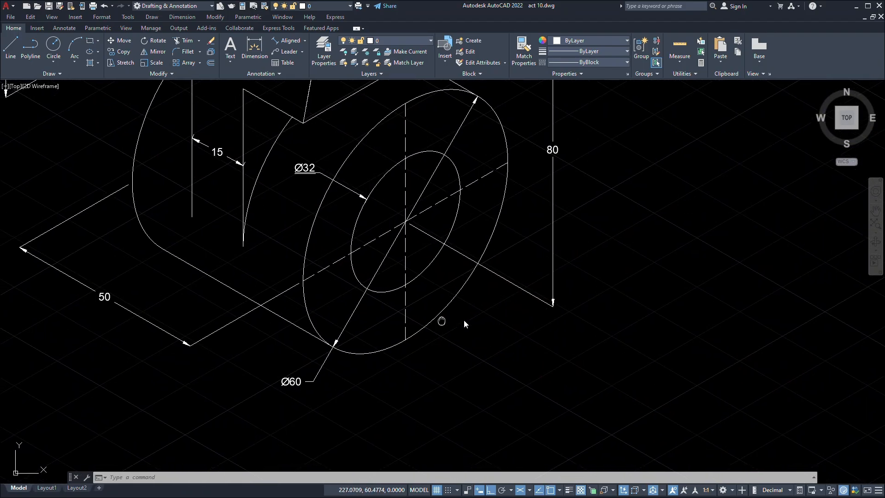
pyautogui.scroll(-5, 464, 323)
pyautogui.scroll(2, 464, 322)
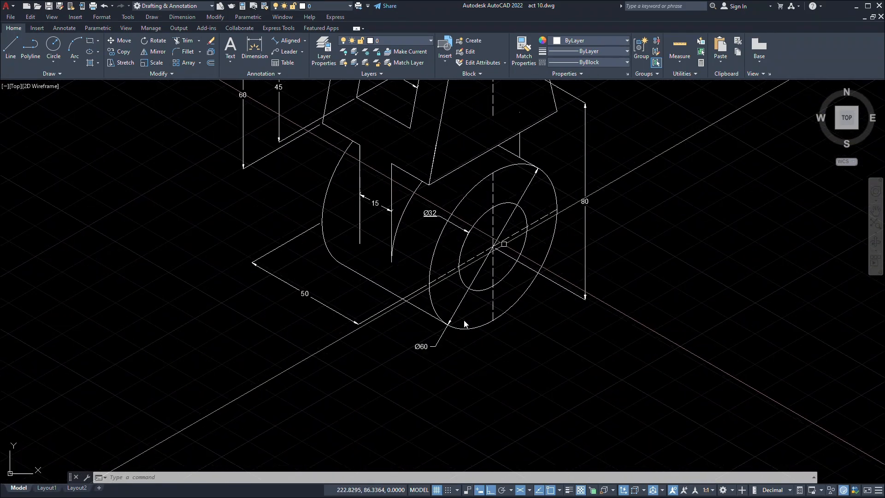
pyautogui.scroll(-2, 464, 323)
pyautogui.moveTo(482, 224); pyautogui.dragTo(472, 244, button='middle')
pyautogui.moveTo(522, 211); pyautogui.dragTo(525, 235, button='middle')
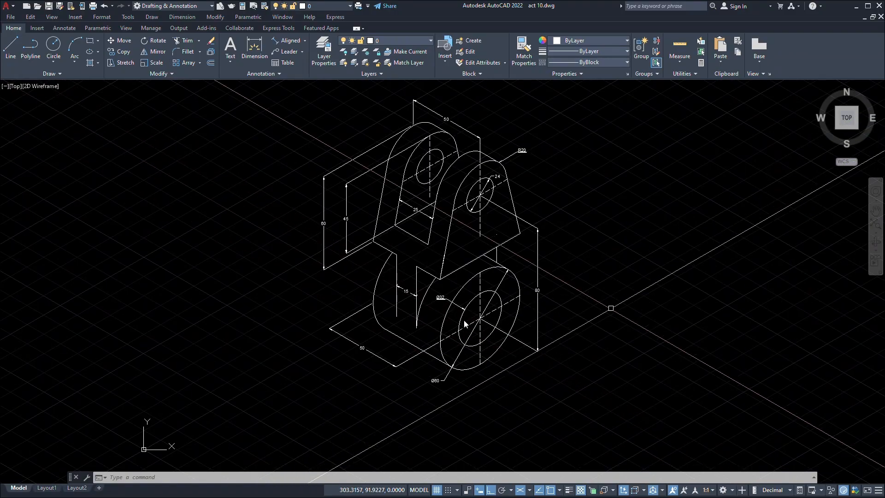
pyautogui.scroll(2, 594, 311)
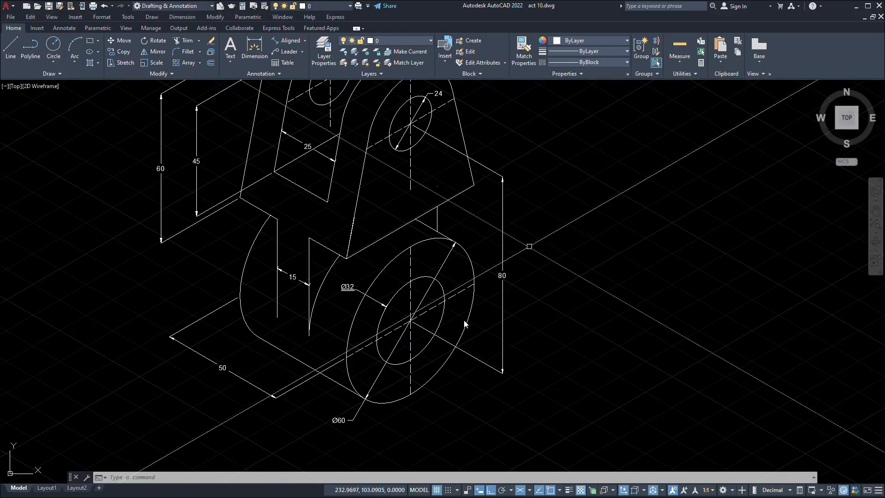
# Draw a straight line in the empty space beside the bracket, running along the isometric axis that descends to the right.
pyautogui.scroll(2, 526, 264)
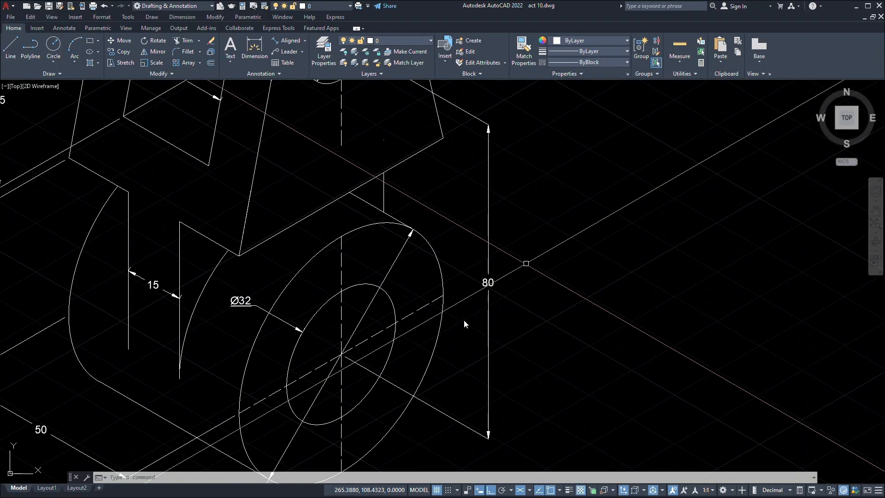
pyautogui.scroll(-4, 527, 264)
pyautogui.moveTo(542, 261); pyautogui.dragTo(554, 257, button='middle')
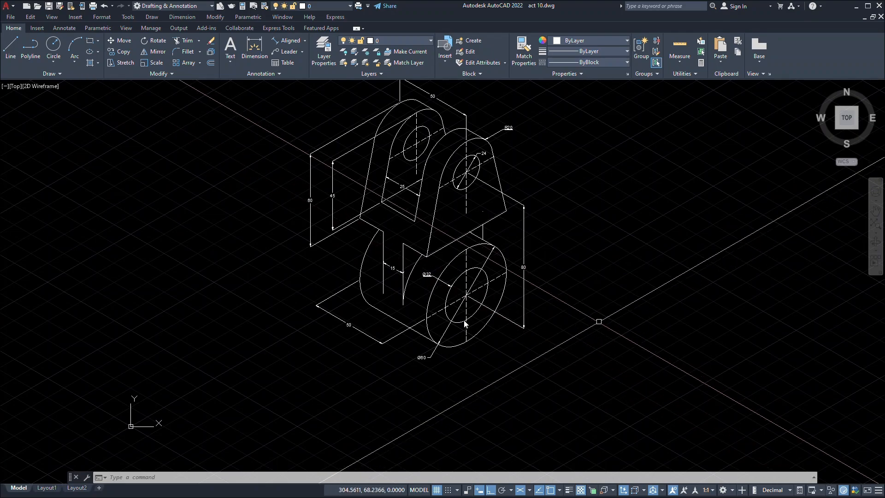
pyautogui.write('l')
pyautogui.press('Return')
pyautogui.click(722, 346)
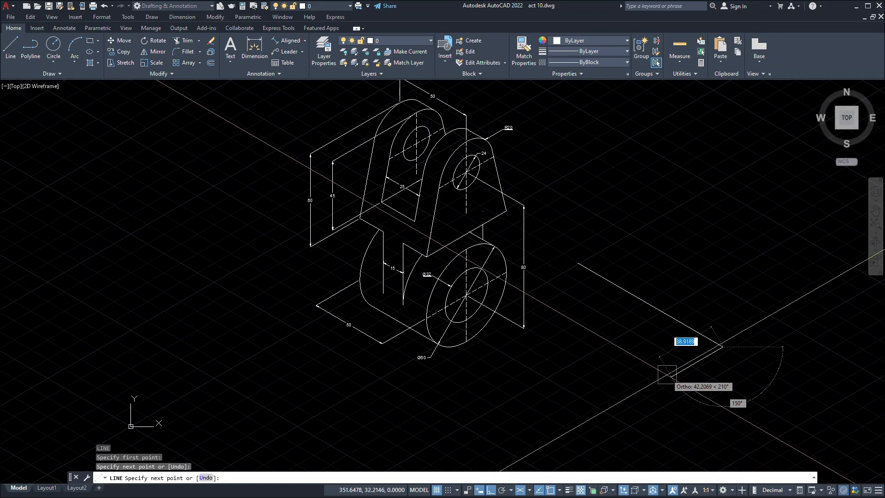
pyautogui.moveTo(675, 375); pyautogui.dragTo(647, 340, button='middle')
pyautogui.scroll(2, 648, 341)
pyautogui.press('Escape')
pyautogui.moveTo(634, 281); pyautogui.dragTo(627, 316, button='middle')
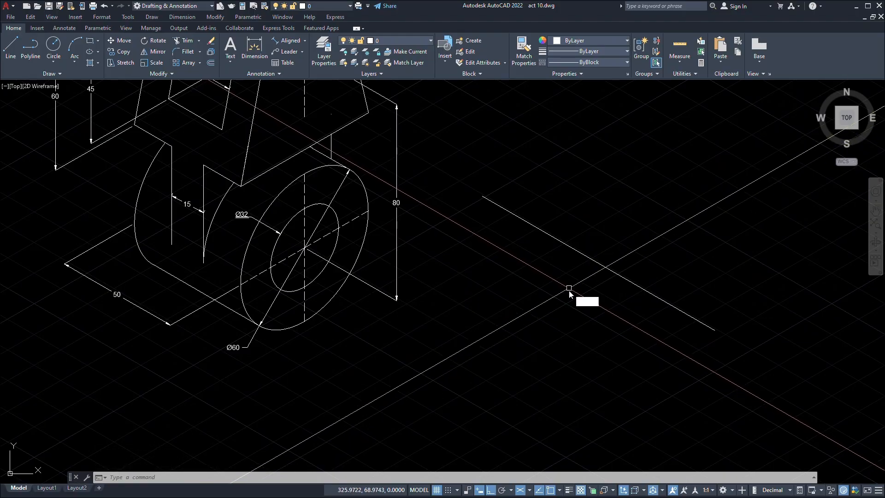
# Draw a longer crossing line through the first line's midpoint along the isometric axis that rises to the right, extending on both sides.
pyautogui.write('l')
pyautogui.press('Return')
pyautogui.click(598, 263)
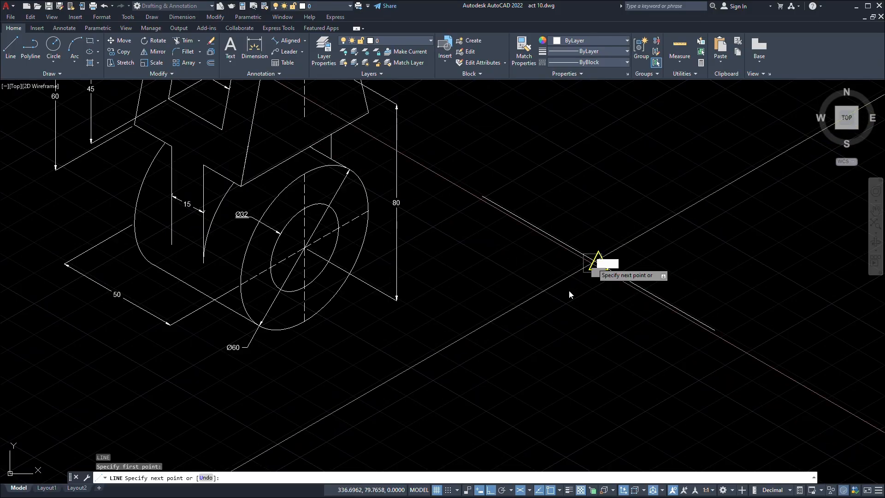
pyautogui.click(438, 355)
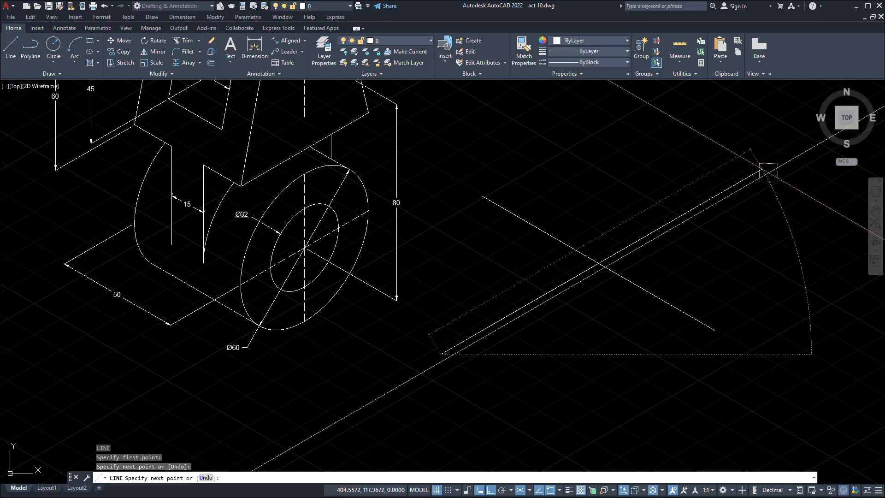
pyautogui.click(768, 172)
pyautogui.press('Escape')
pyautogui.scroll(3, 758, 181)
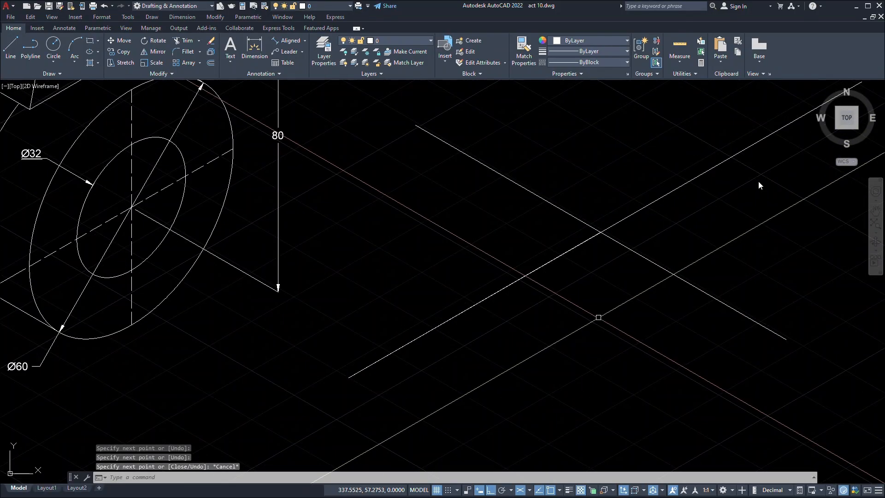
# Highlight the longer line rising to the right to examine its isometric direction, leaving nothing selected.
pyautogui.click(598, 317)
pyautogui.click(504, 253)
pyautogui.scroll(-2, 560, 353)
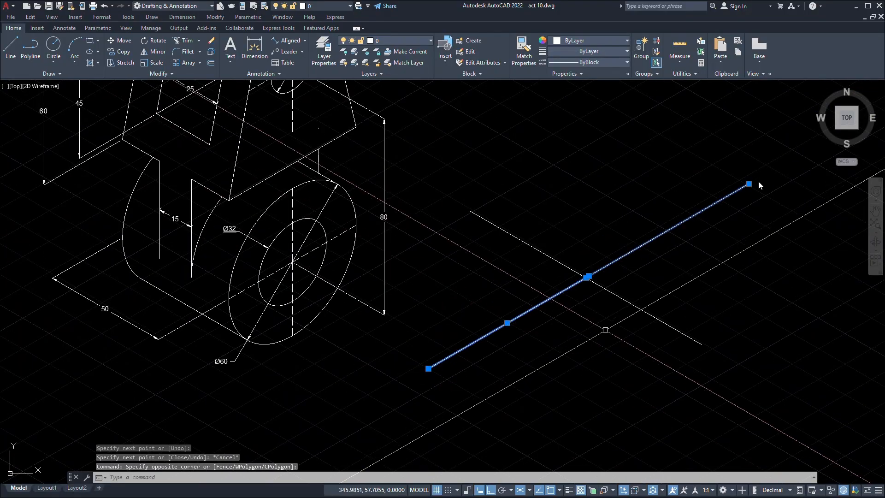
pyautogui.scroll(2, 589, 342)
pyautogui.moveTo(589, 342); pyautogui.dragTo(548, 390, button='middle')
pyautogui.moveTo(577, 355); pyautogui.dragTo(566, 370, button='middle')
pyautogui.scroll(-2, 567, 370)
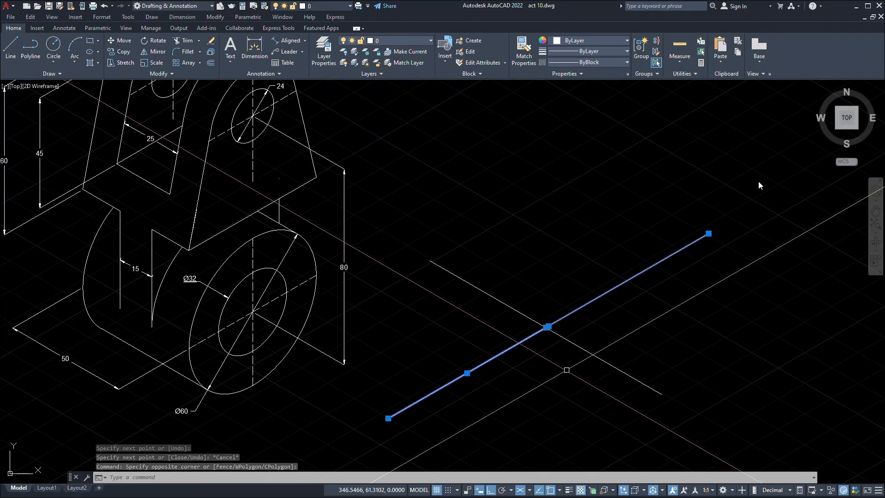
pyautogui.press('Escape')
# Switch to the right isoplane and draw a vertical line upward from the intersection of the two crossing lines.
pyautogui.write('l')
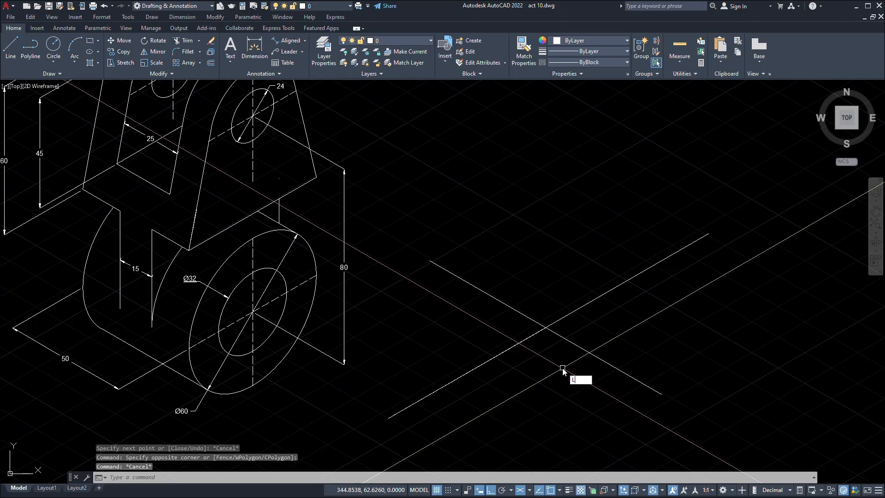
pyautogui.press('Return')
pyautogui.press('F5')
pyautogui.click(546, 327)
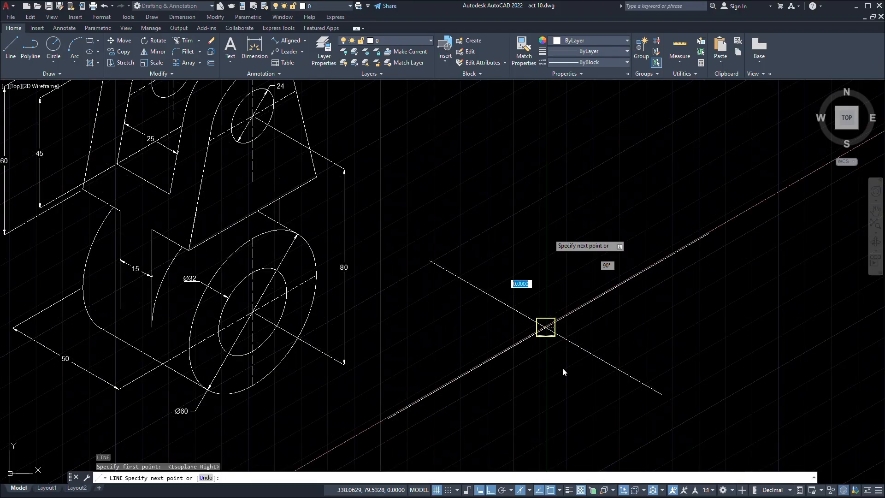
pyautogui.click(545, 190)
pyautogui.press('Escape')
pyautogui.scroll(2, 564, 286)
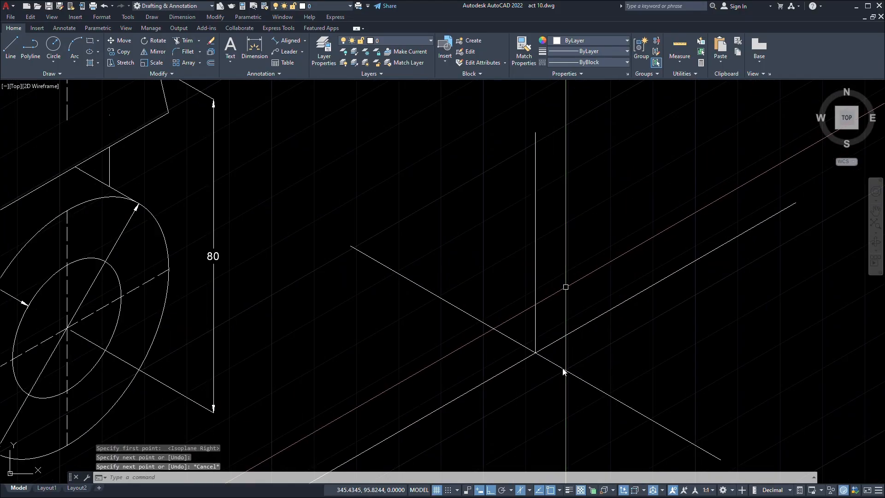
pyautogui.scroll(-2, 566, 287)
pyautogui.press('Escape')
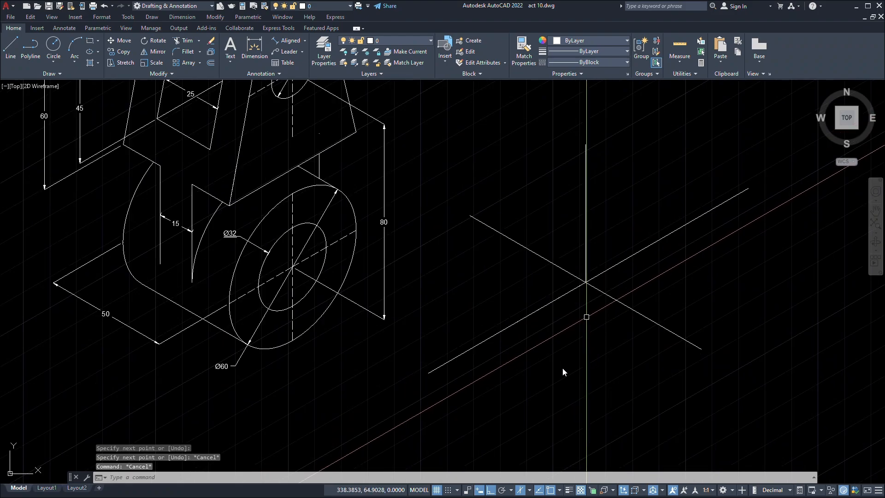
# Highlight the right-rising, right-descending and vertical lines one after another to examine the three isometric axis directions.
pyautogui.click(570, 338)
pyautogui.click(518, 297)
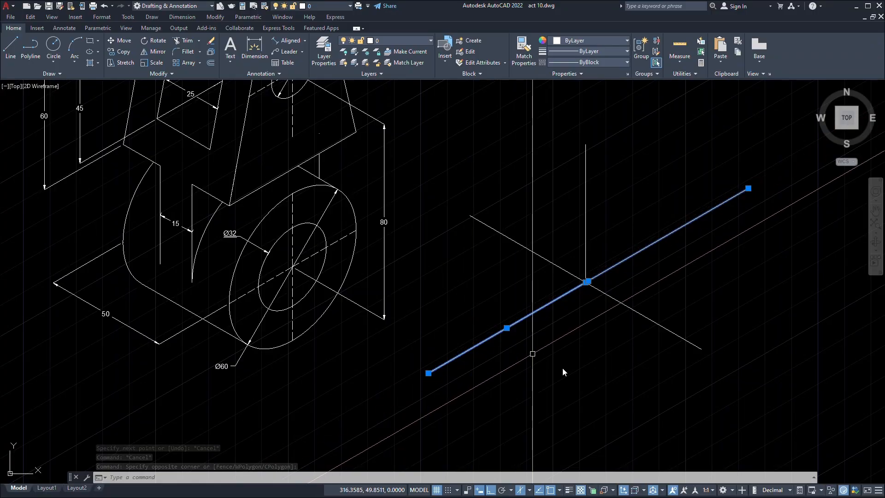
pyautogui.press('Escape')
pyautogui.click(701, 357)
pyautogui.click(632, 298)
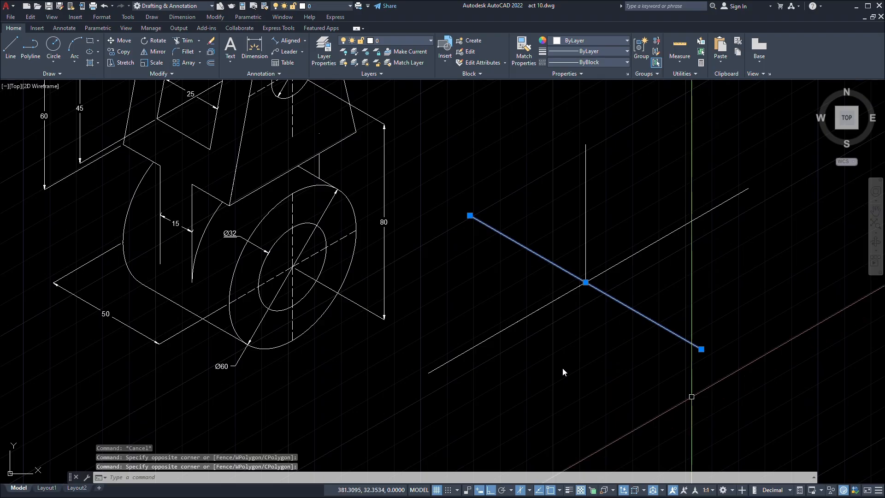
pyautogui.press('Escape')
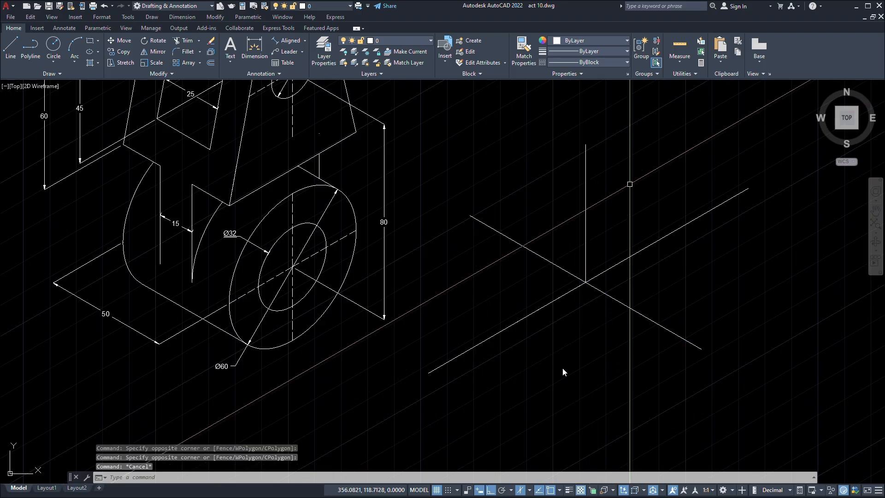
pyautogui.click(629, 183)
pyautogui.click(562, 166)
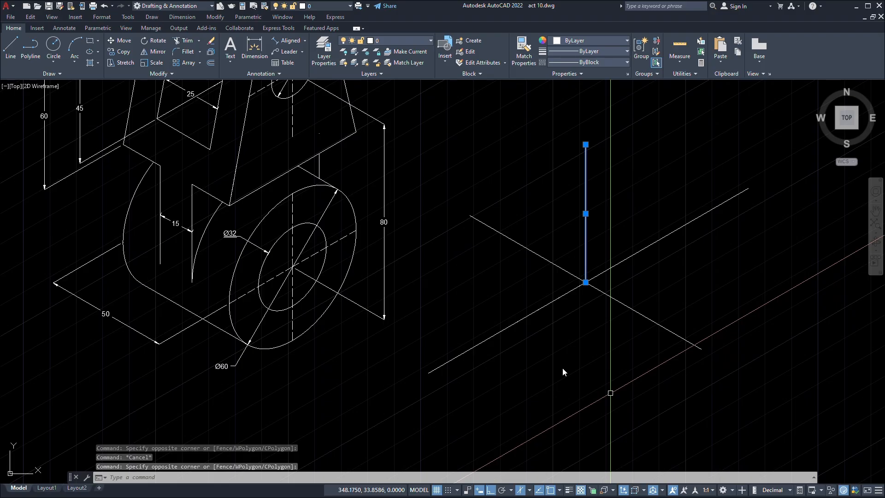
# Move all the axis lines along the isometric direction from beside the bracket to the space below it.
pyautogui.click(681, 380)
pyautogui.click(502, 236)
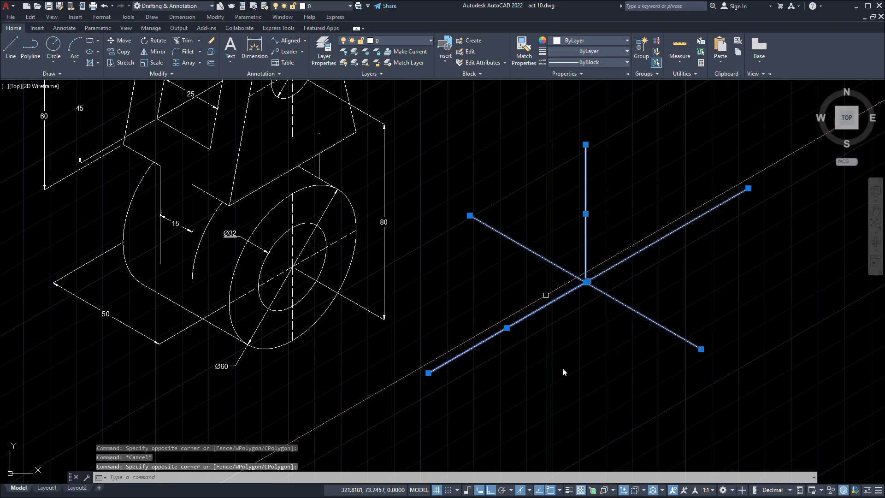
pyautogui.scroll(-2, 546, 295)
pyautogui.write('m')
pyautogui.press('Return')
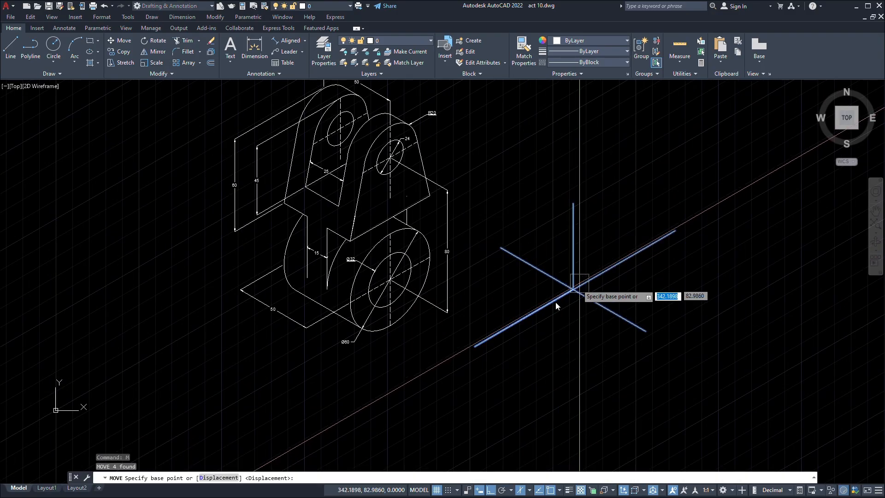
pyautogui.click(576, 288)
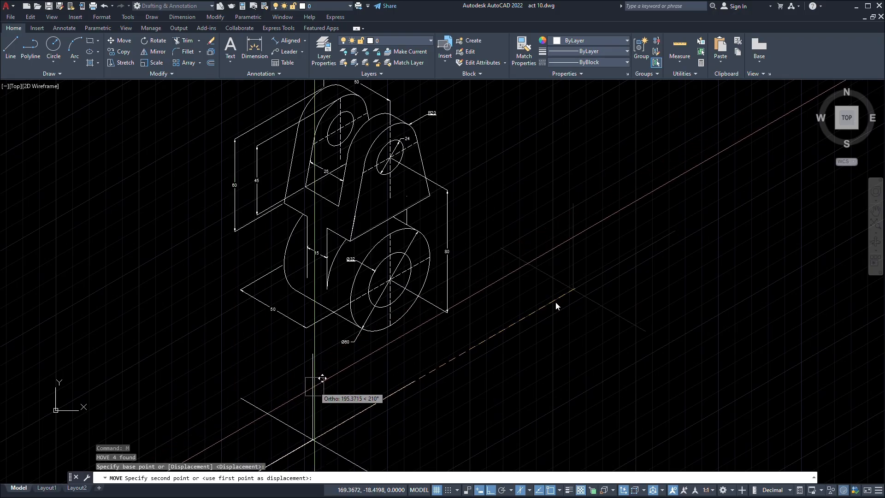
pyautogui.press('Escape')
# Highlight the outer ellipse of the lower cylinder and its Ø60 dimension for a closer look.
pyautogui.scroll(3, 314, 386)
pyautogui.moveTo(449, 359)
pyautogui.mouseDown(button='middle')
pyautogui.moveTo(510, 294)
pyautogui.moveTo(536, 369)
pyautogui.mouseUp(button='middle')
pyautogui.scroll(-1, 511, 294)
pyautogui.scroll(-2, 510, 294)
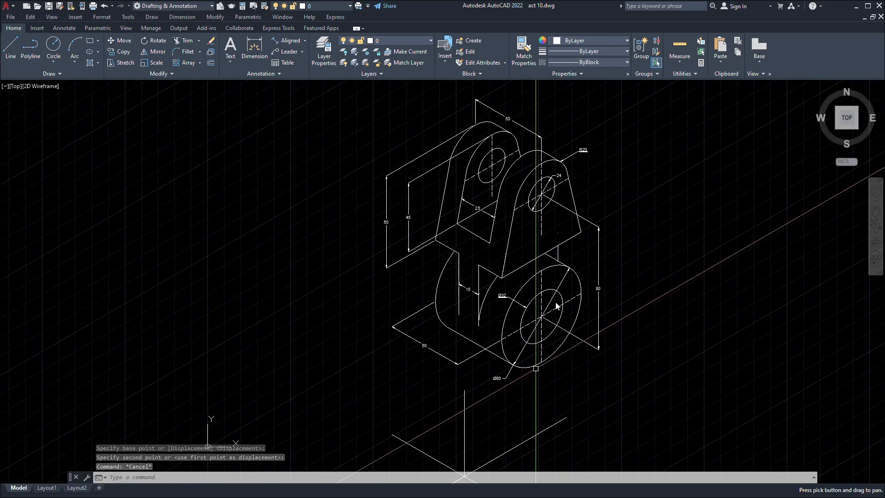
pyautogui.scroll(1, 519, 368)
pyautogui.scroll(1, 518, 366)
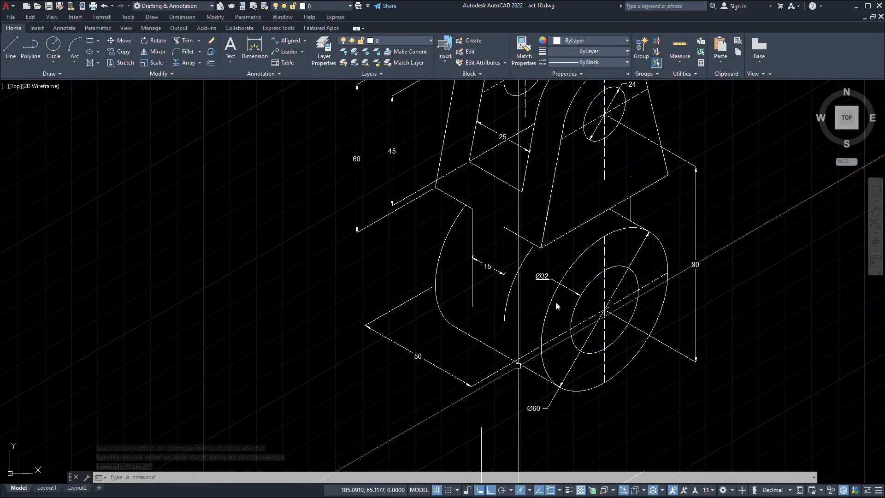
pyautogui.scroll(2, 518, 365)
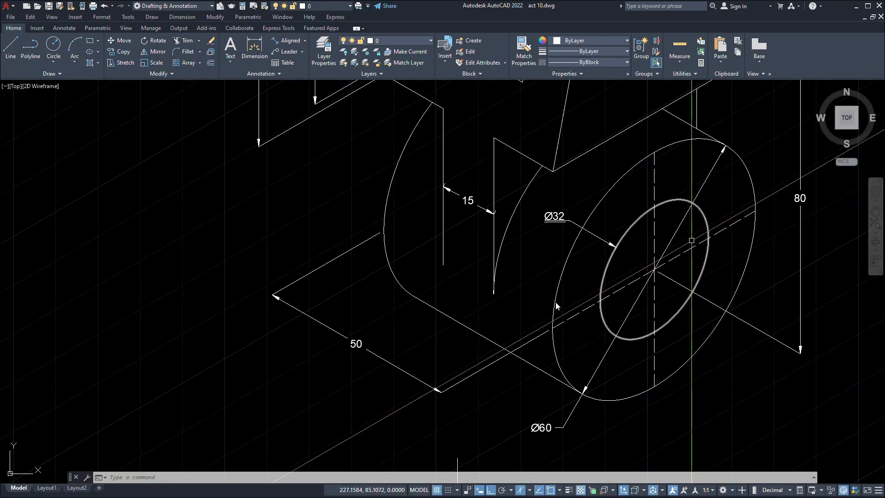
pyautogui.click(747, 170)
pyautogui.click(731, 184)
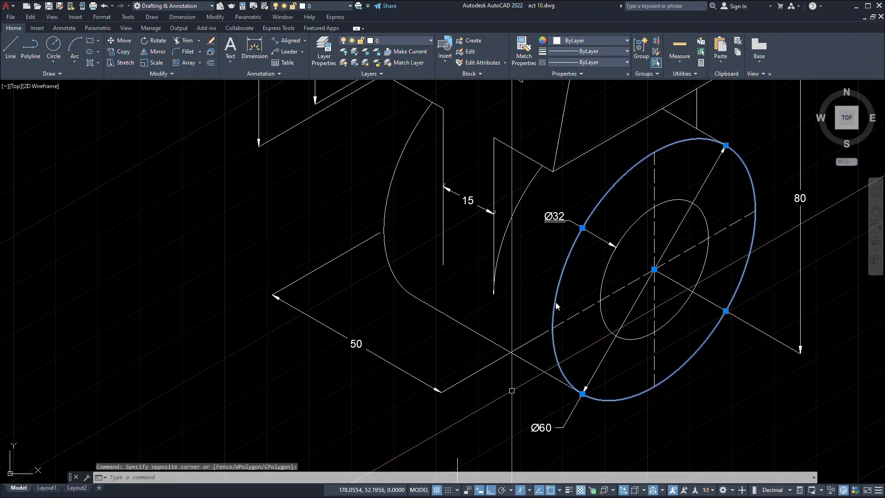
pyautogui.scroll(2, 540, 447)
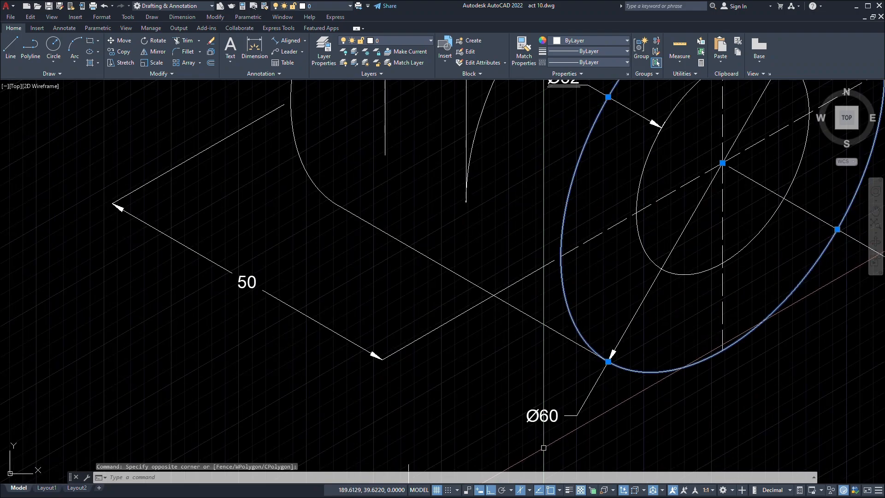
pyautogui.moveTo(543, 448); pyautogui.dragTo(571, 414, button='middle')
pyautogui.click(622, 414)
pyautogui.click(589, 353)
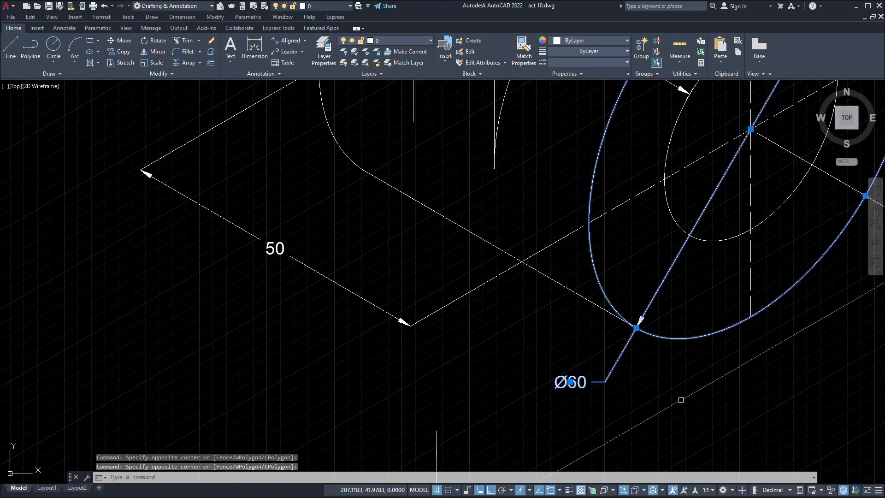
# Add the right-rising axis line below the bracket to the highlighted ellipse and diameter dimension.
pyautogui.scroll(-4, 681, 399)
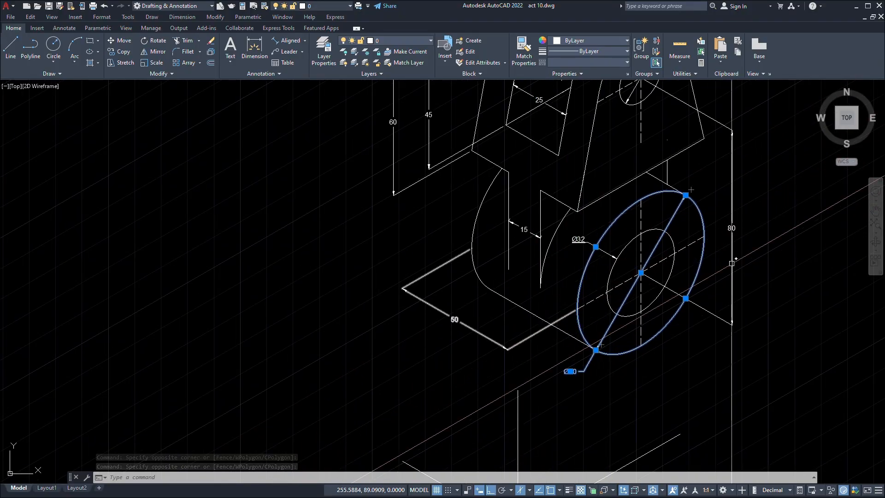
pyautogui.scroll(-3, 635, 405)
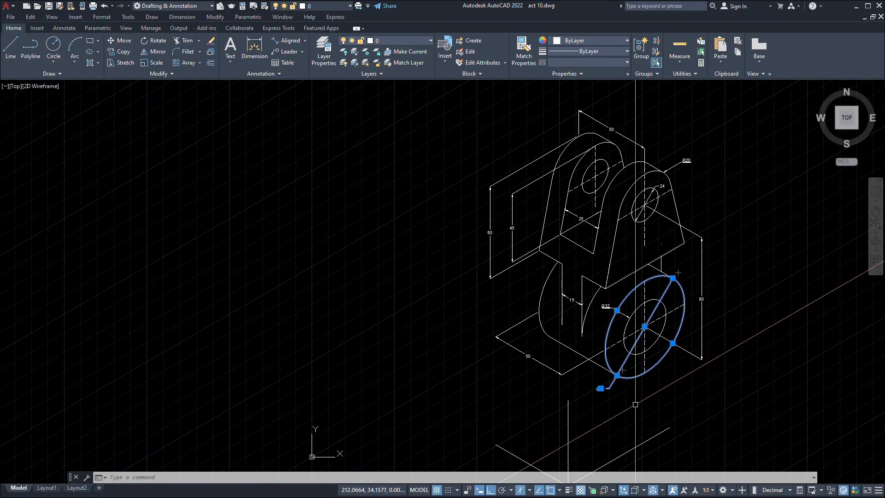
pyautogui.moveTo(635, 405); pyautogui.dragTo(635, 302, button='middle')
pyautogui.click(516, 379)
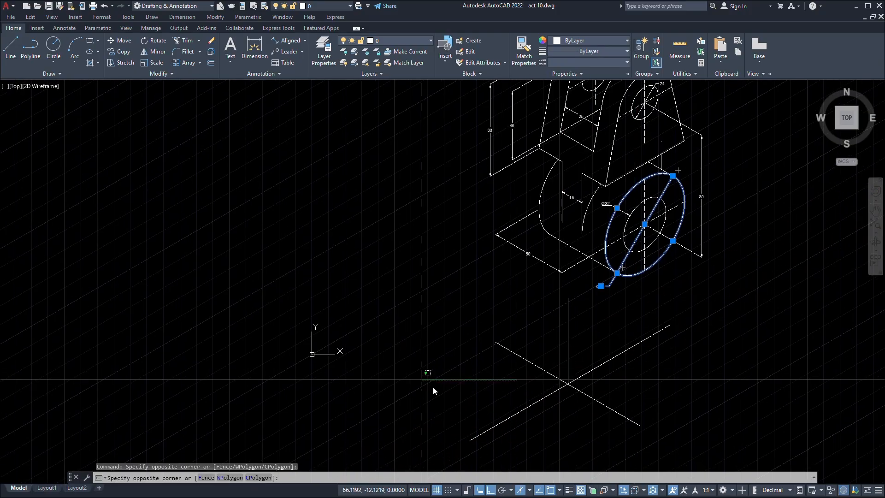
pyautogui.click(471, 387)
pyautogui.click(535, 439)
pyautogui.click(497, 408)
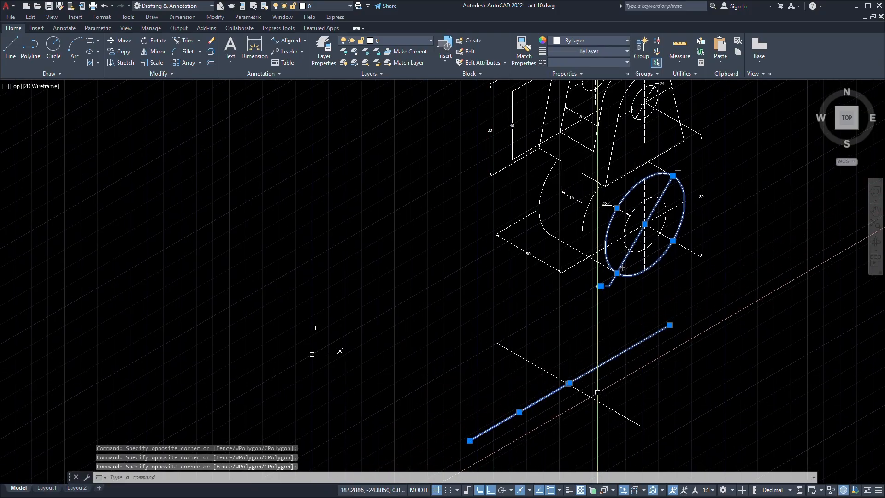
# Compare the highlighted Ø60 ellipse and its dimension with the axis line, both up close and with the whole bracket in view.
pyautogui.moveTo(615, 325); pyautogui.dragTo(616, 362, button='middle')
pyautogui.scroll(-3, 636, 351)
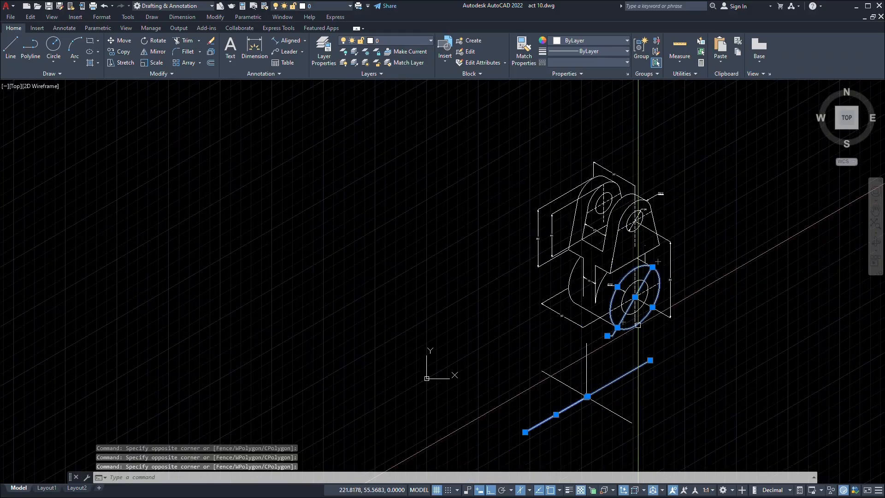
pyautogui.scroll(3, 636, 348)
pyautogui.scroll(2, 635, 348)
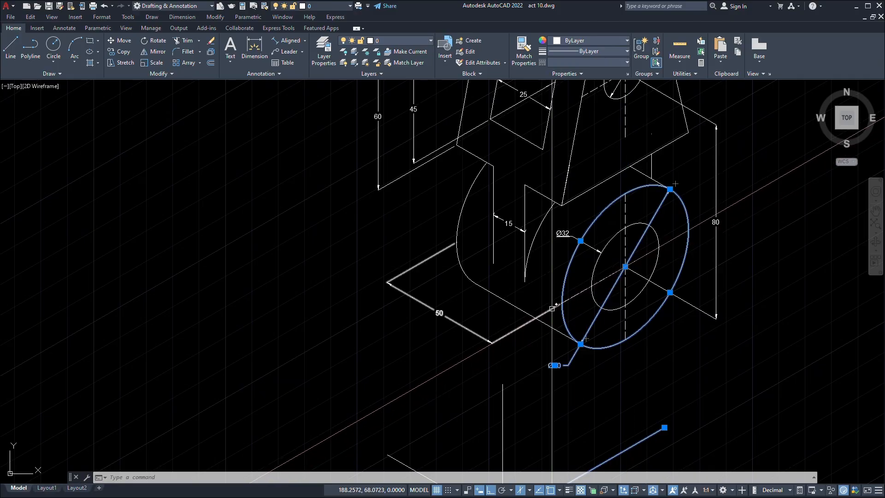
pyautogui.scroll(-3, 552, 308)
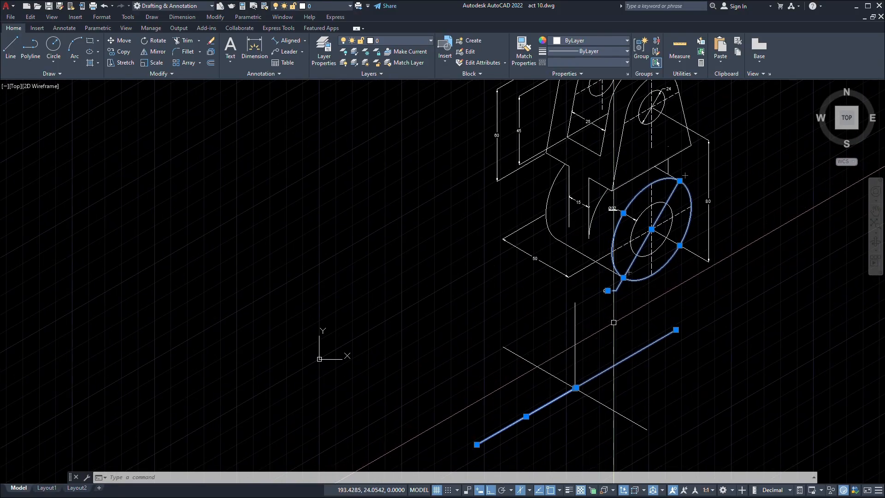
pyautogui.moveTo(614, 322); pyautogui.dragTo(600, 350, button='middle')
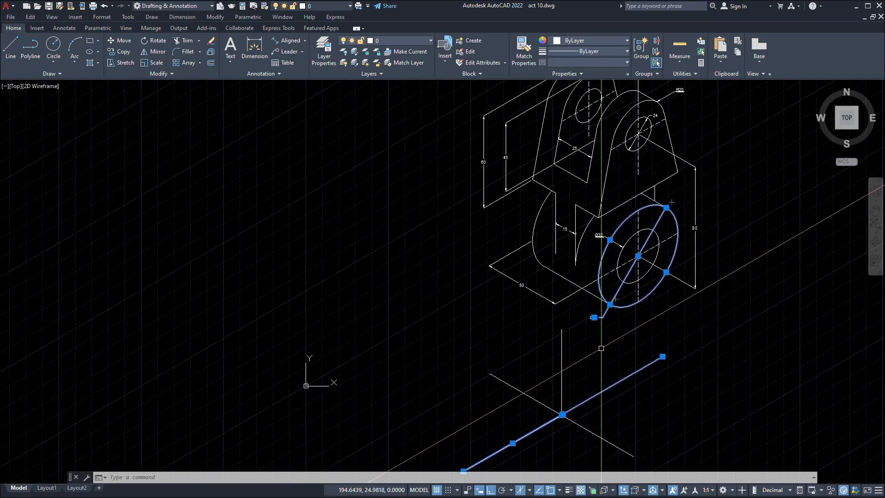
pyautogui.scroll(3, 594, 351)
pyautogui.scroll(-3, 611, 335)
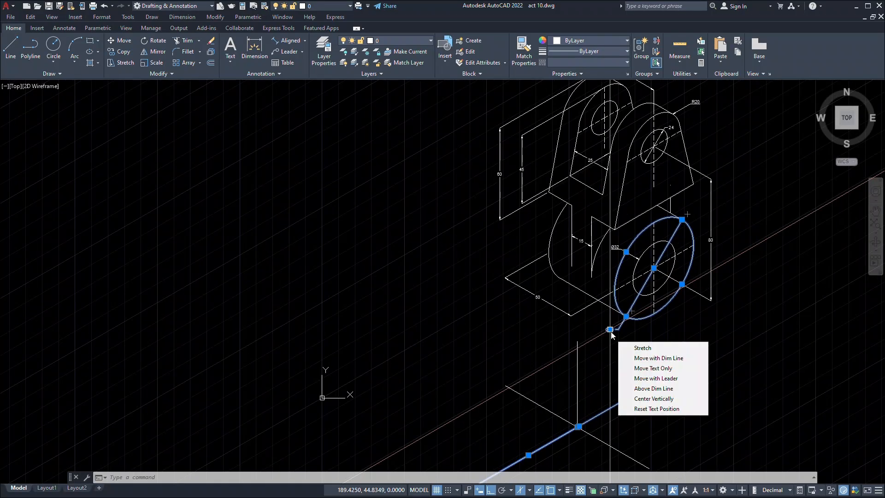
# Highlight the 50 depth dimension and its parallel axis line together with the already highlighted Ø60 ellipse, then clear the selection.
pyautogui.moveTo(598, 359); pyautogui.dragTo(644, 312, button='middle')
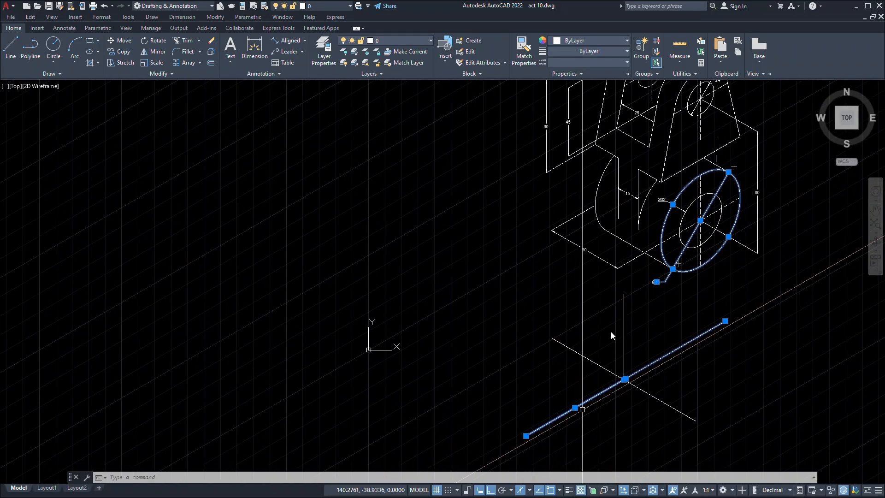
pyautogui.click(610, 352)
pyautogui.click(592, 269)
pyautogui.click(591, 239)
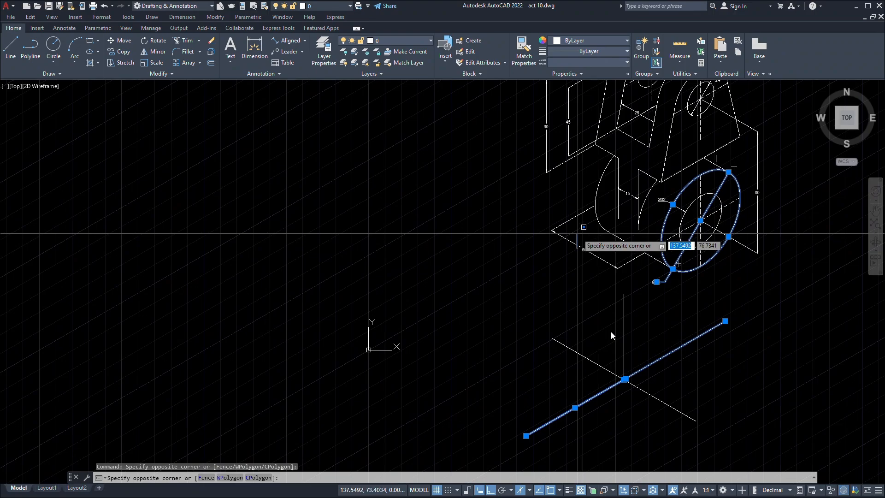
pyautogui.click(586, 242)
pyautogui.click(595, 266)
pyautogui.click(611, 334)
pyautogui.scroll(6, 611, 335)
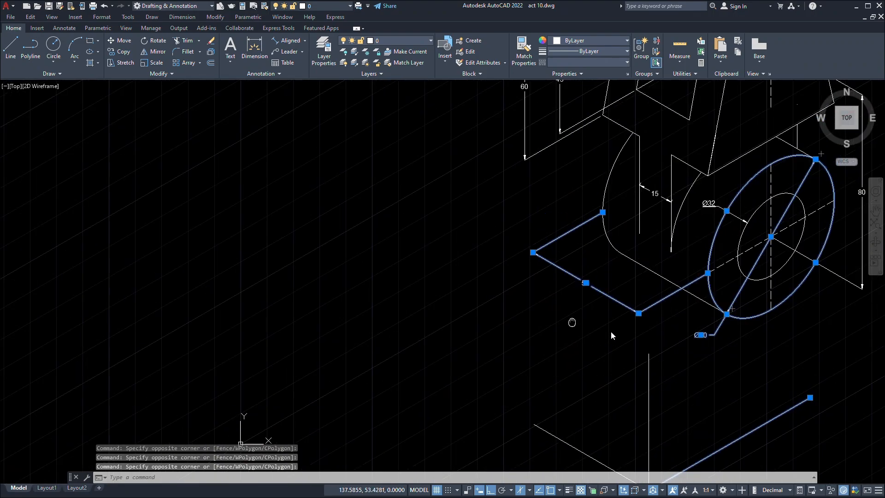
pyautogui.scroll(-5, 612, 333)
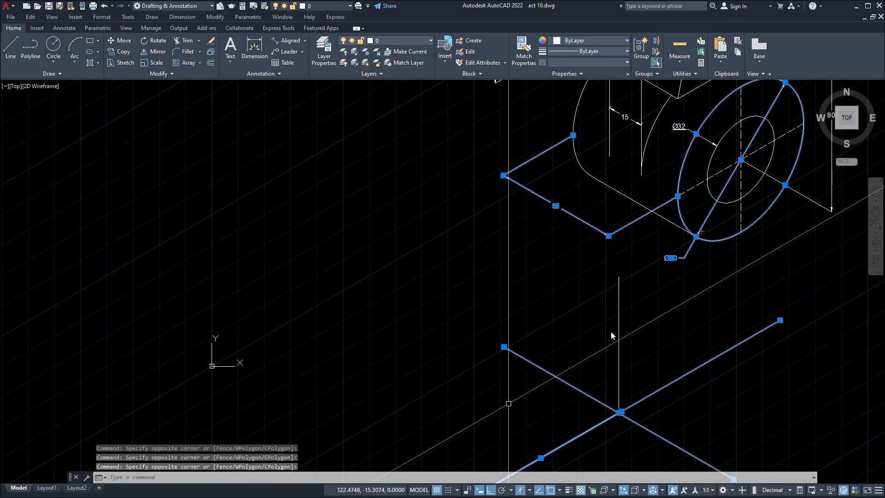
pyautogui.scroll(-2, 610, 331)
pyautogui.press('Escape')
# Highlight only the right-falling axis line and the parallel 50 depth dimension to compare their directions, then clear the selection.
pyautogui.click(586, 418)
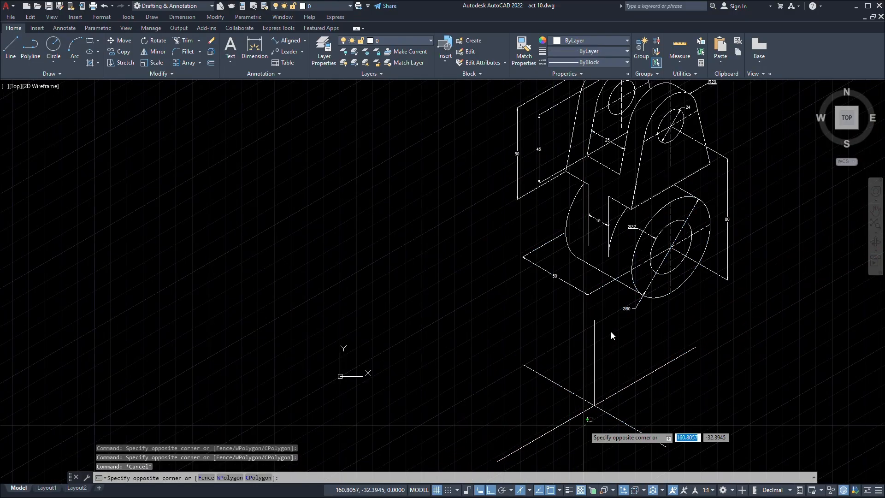
pyautogui.press('Escape')
pyautogui.click(558, 393)
pyautogui.click(547, 355)
pyautogui.click(561, 288)
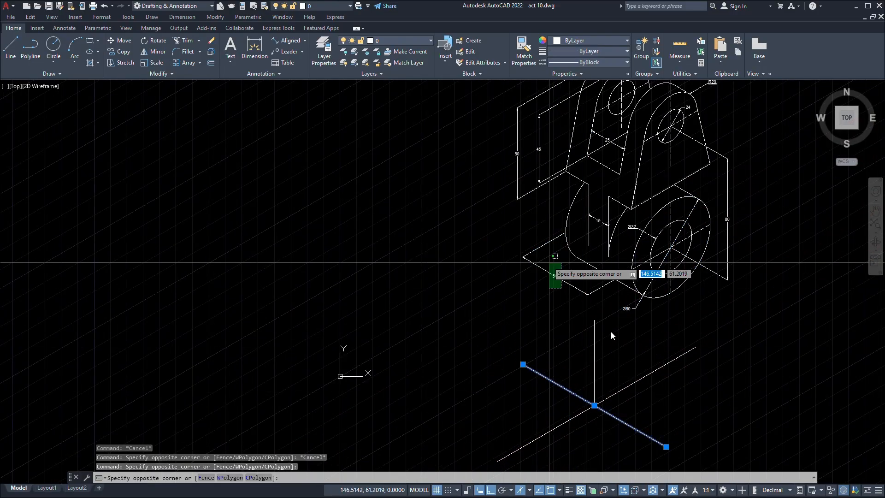
pyautogui.click(549, 262)
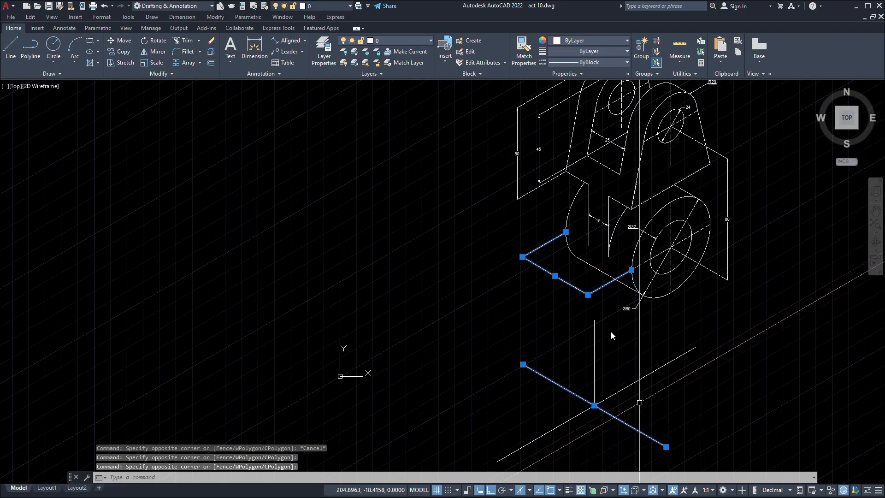
pyautogui.scroll(4, 585, 278)
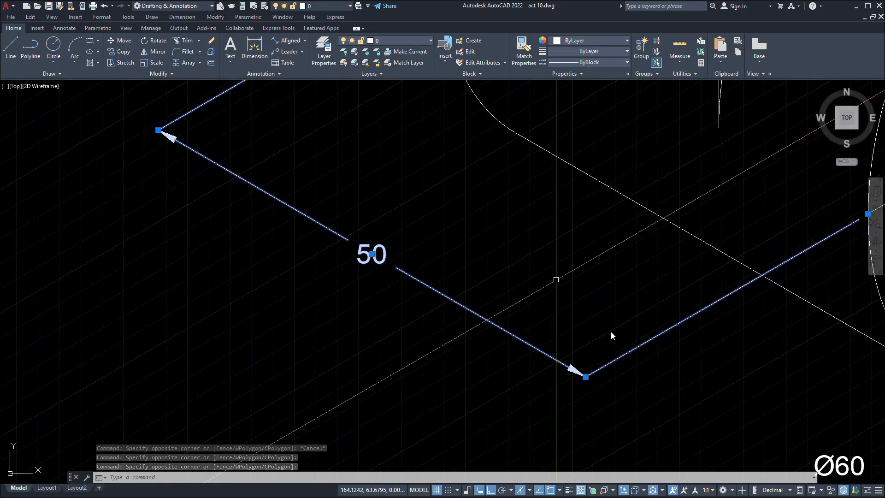
pyautogui.scroll(-4, 470, 263)
pyautogui.scroll(-3, 610, 331)
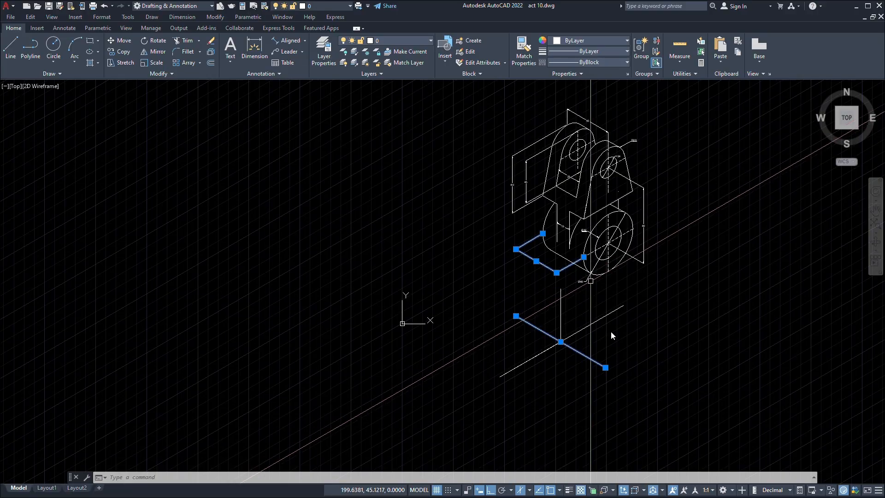
pyautogui.click(556, 343)
pyautogui.press('Escape')
# Highlight the right-rising axis line and the right-falling one separately, clearing the selection after each.
pyautogui.click(548, 360)
pyautogui.click(529, 359)
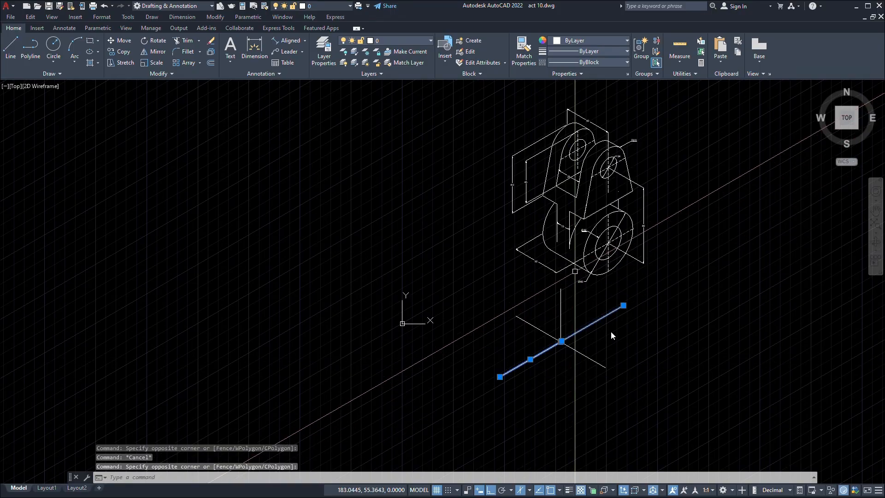
pyautogui.press('Escape')
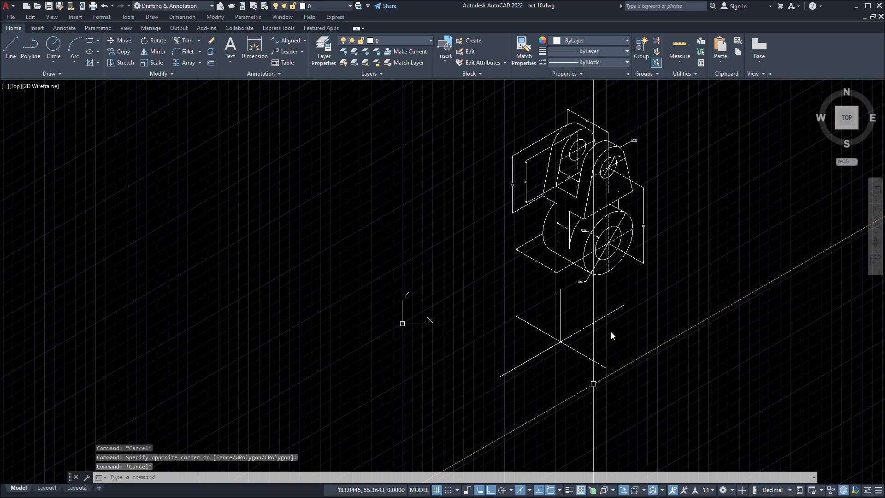
pyautogui.click(543, 341)
pyautogui.click(528, 330)
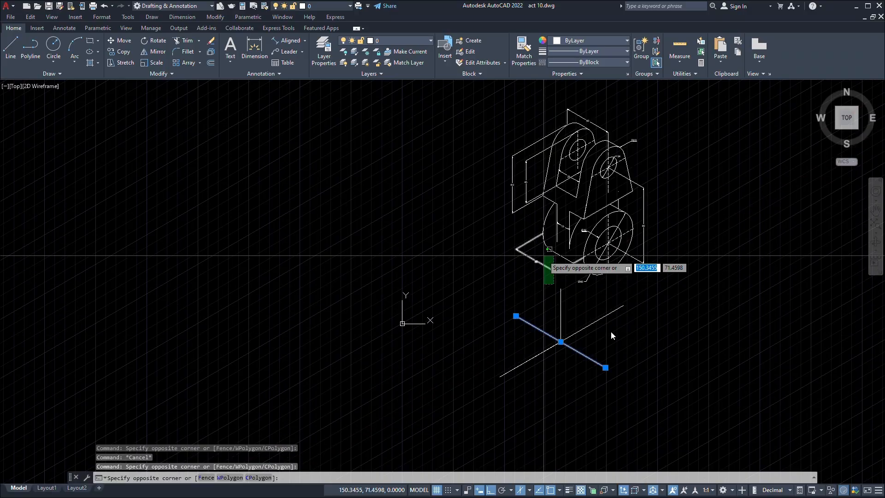
pyautogui.press('Escape')
pyautogui.scroll(4, 609, 290)
pyautogui.scroll(2, 609, 291)
pyautogui.moveTo(619, 292); pyautogui.dragTo(658, 304, button='middle')
pyautogui.scroll(-6, 562, 331)
pyautogui.moveTo(563, 341)
pyautogui.mouseDown(button='middle')
pyautogui.moveTo(425, 289)
pyautogui.moveTo(438, 310)
pyautogui.moveTo(473, 321)
pyautogui.mouseUp(button='middle')
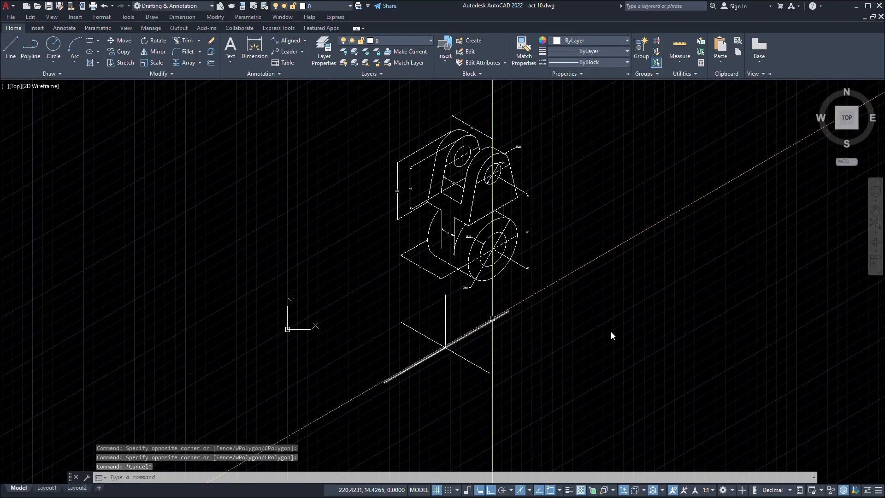
# Highlight the vertical 80 dimension between the front upper hole and the lower cylinder centre, examine it closely, then clear the selection.
pyautogui.scroll(3, 472, 224)
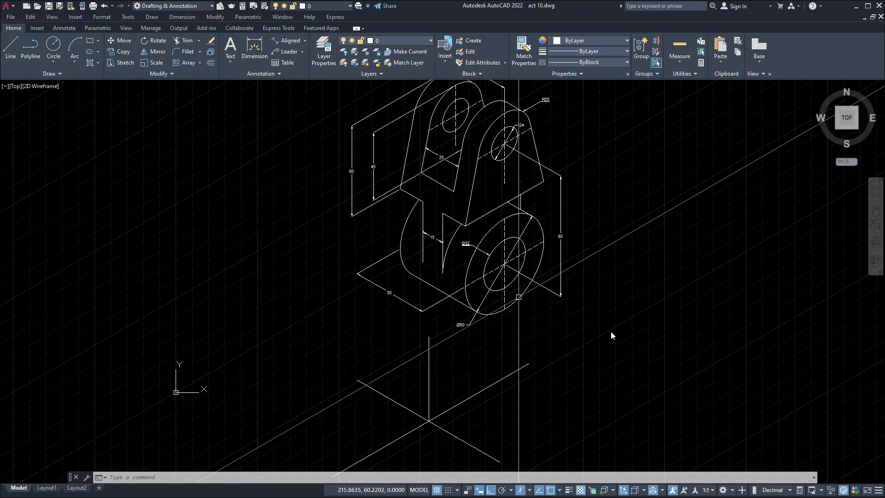
pyautogui.scroll(2, 532, 285)
pyautogui.click(627, 305)
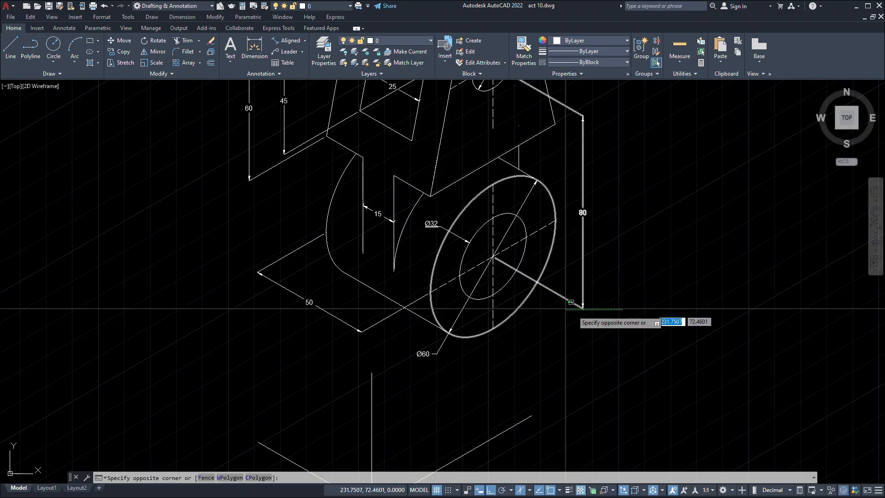
pyautogui.click(580, 306)
pyautogui.scroll(-2, 561, 346)
pyautogui.moveTo(571, 345); pyautogui.dragTo(627, 326, button='middle')
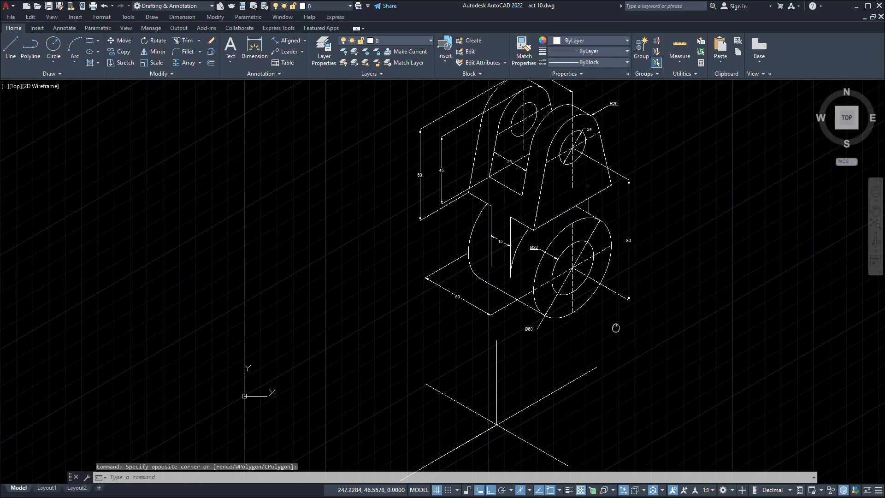
pyautogui.click(633, 233)
pyautogui.scroll(3, 642, 257)
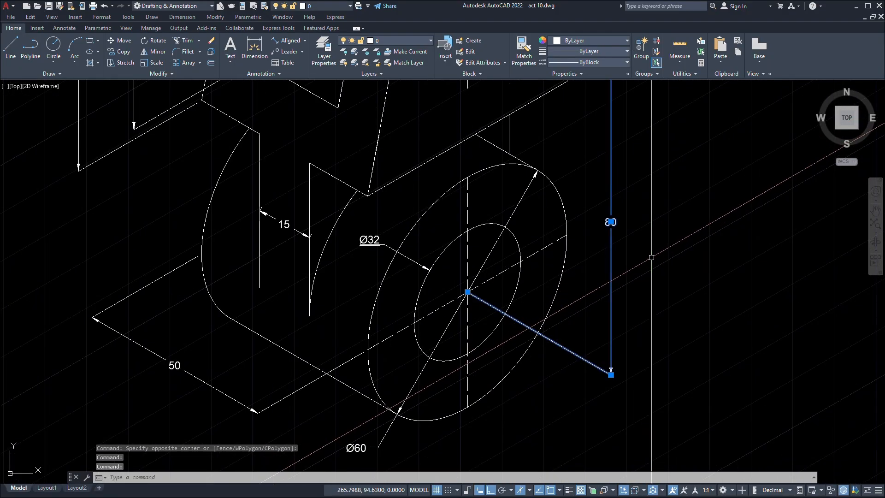
pyautogui.moveTo(642, 256); pyautogui.dragTo(670, 261, button='middle')
pyautogui.scroll(-3, 671, 276)
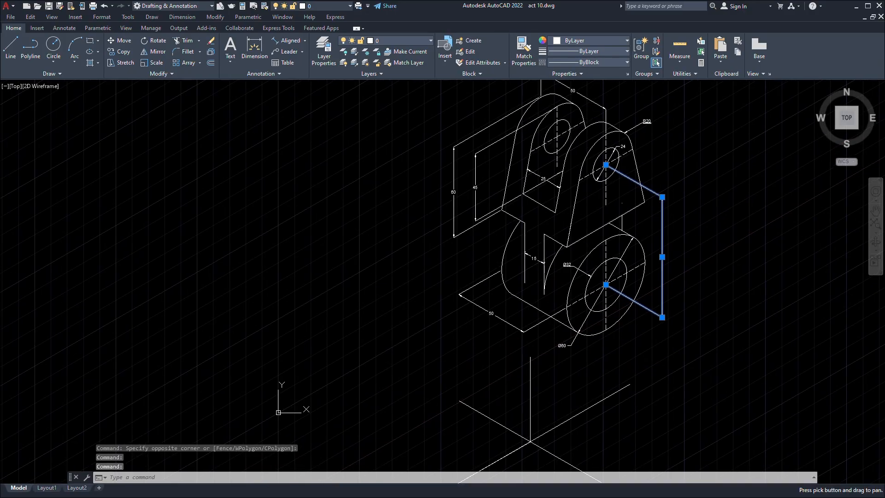
pyautogui.scroll(5, 670, 277)
pyautogui.press('Escape')
pyautogui.scroll(-4, 708, 322)
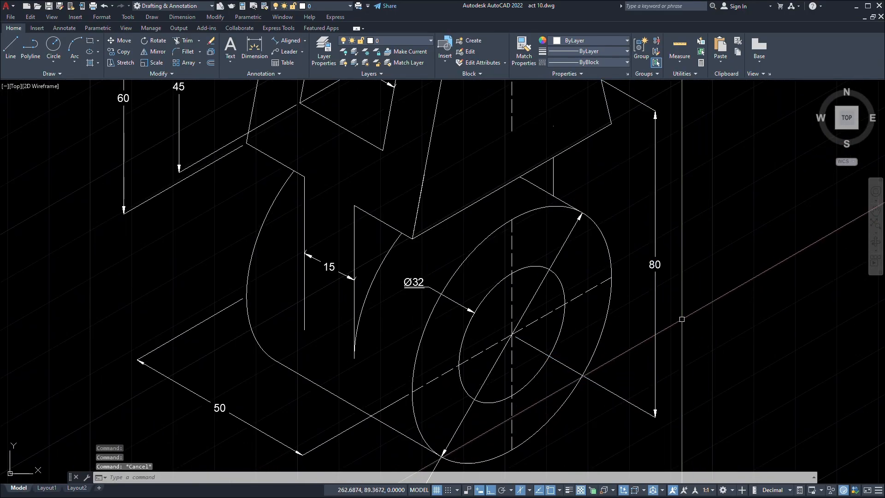
pyautogui.moveTo(722, 316); pyautogui.dragTo(655, 296, button='middle')
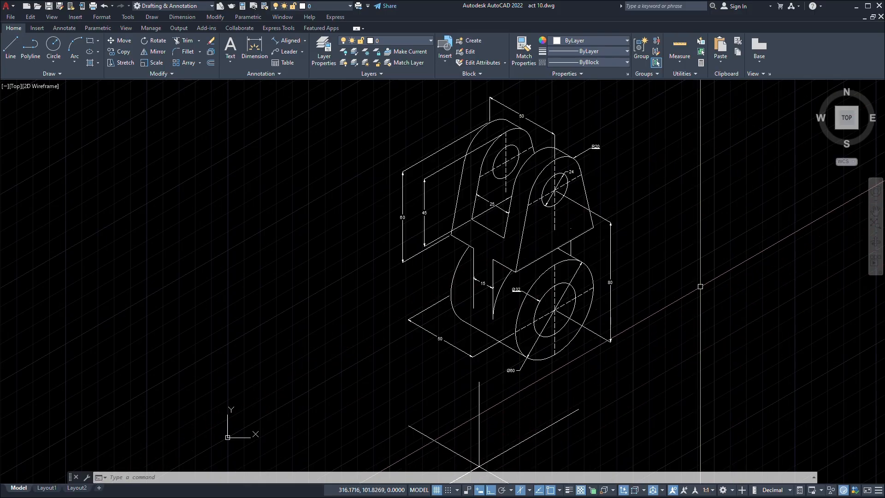
# Switch the isometric drafting plane through isoplane Left to isoplane Top.
pyautogui.press('F5')
pyautogui.press('F5')
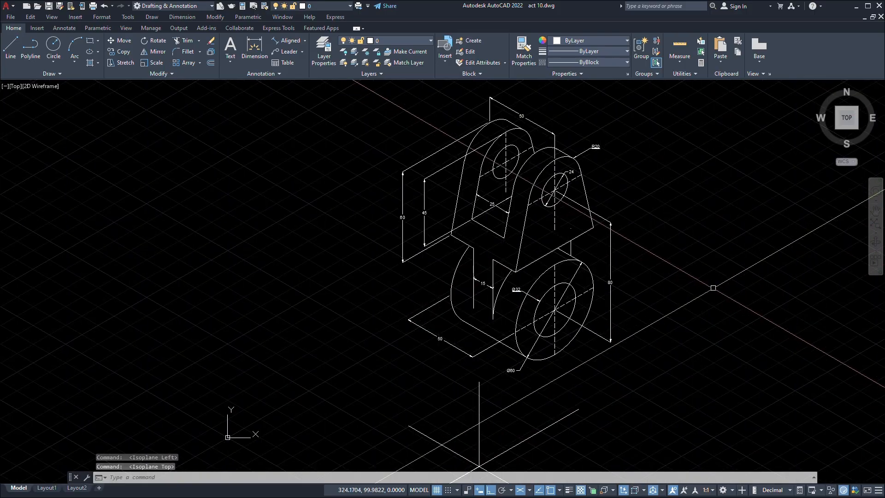
pyautogui.moveTo(711, 289)
pyautogui.mouseDown(button='middle')
pyautogui.moveTo(686, 270)
pyautogui.moveTo(619, 253)
pyautogui.mouseUp(button='middle')
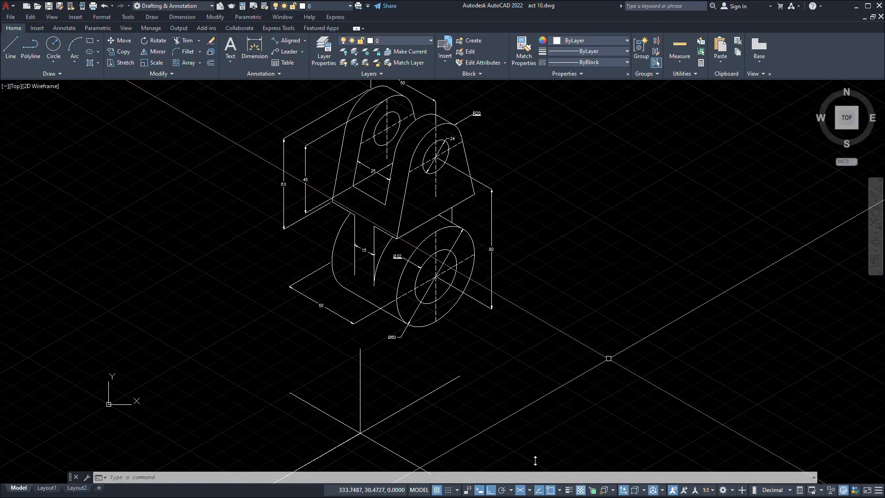
# Turn isometric drafting off to orthographic mode and reactivate it with isoplane Top.
pyautogui.click(569, 255)
pyautogui.click(604, 212)
pyautogui.click(527, 490)
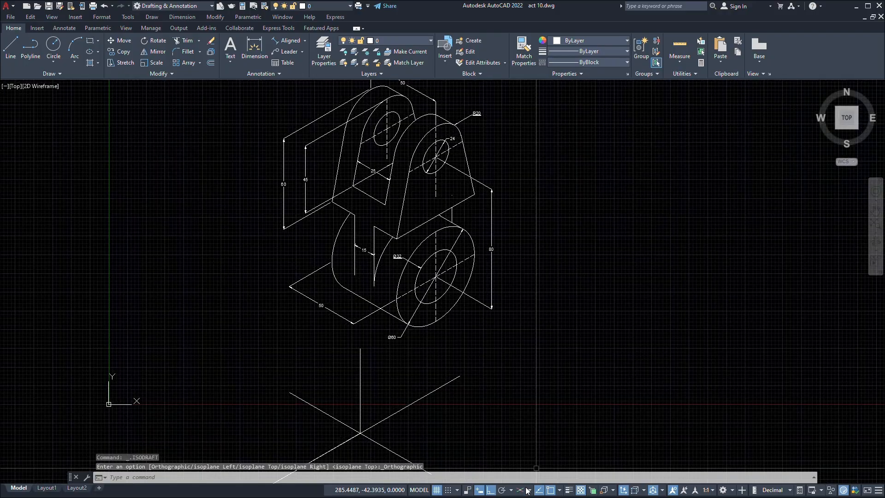
pyautogui.click(528, 490)
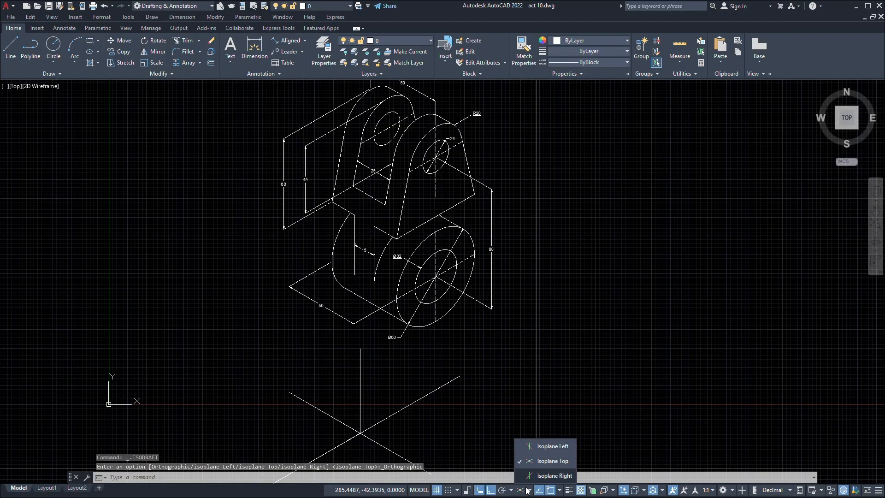
pyautogui.click(553, 461)
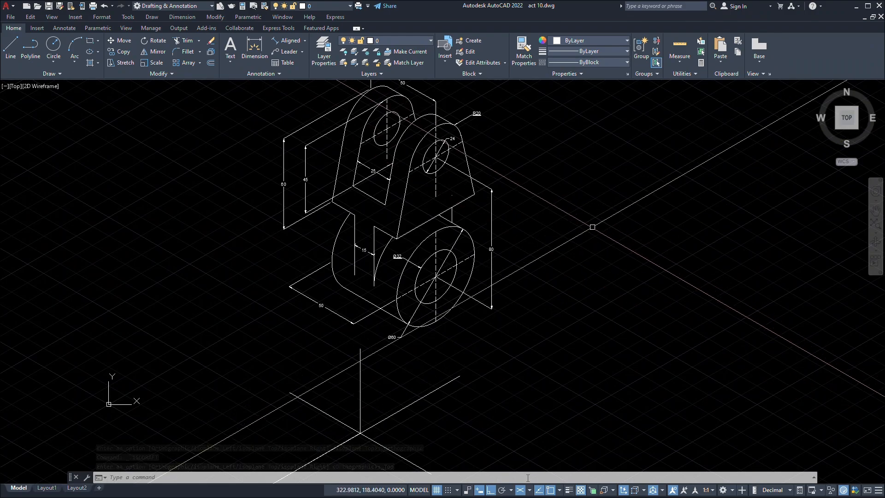
# Cycle repeatedly through isoplanes Left, Top and Right to compare the crosshair directions, ending on isoplane Left.
pyautogui.press('F5')
pyautogui.press('F5')
pyautogui.press('F5')
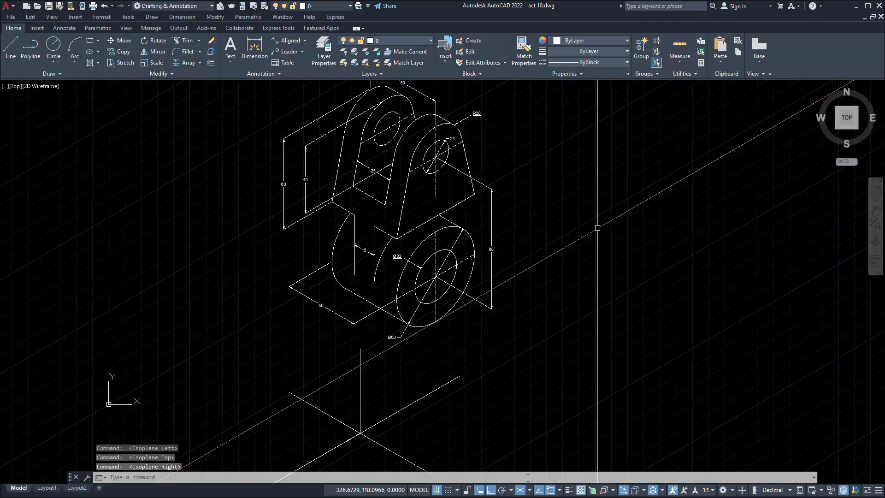
pyautogui.press('F5')
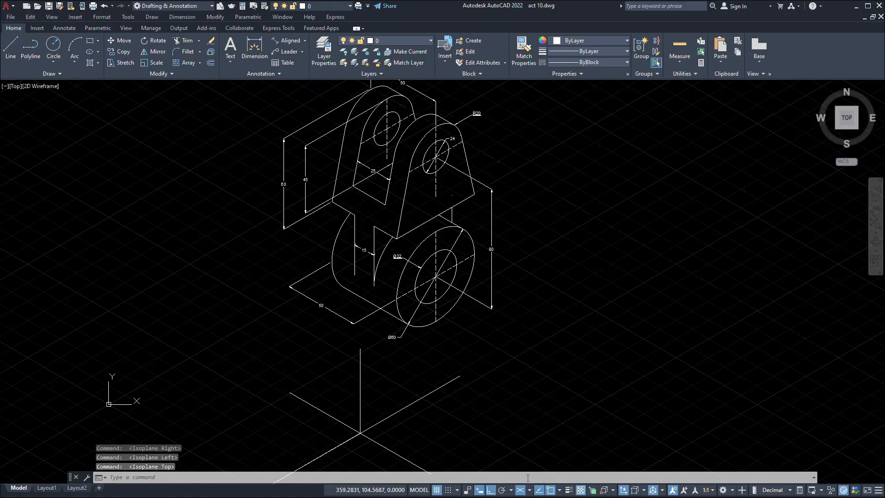
pyautogui.press('F5')
pyautogui.press('F5')
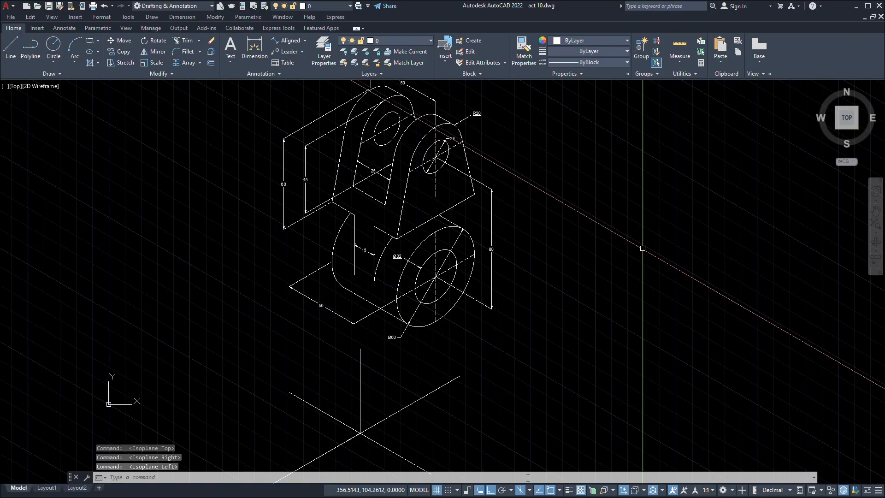
pyautogui.press('F5')
pyautogui.press('F5')
pyautogui.press('F5')
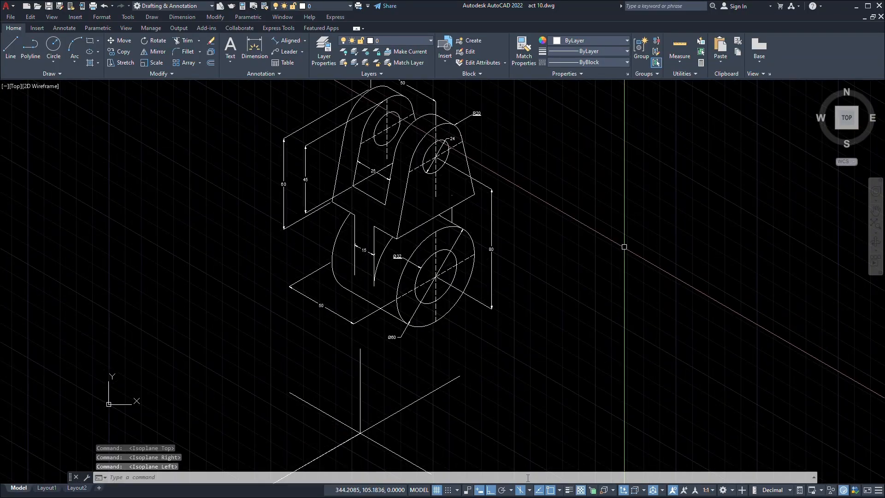
pyautogui.scroll(-2, 624, 246)
pyautogui.moveTo(602, 257)
pyautogui.mouseDown(button='middle')
pyautogui.moveTo(562, 214)
pyautogui.moveTo(556, 250)
pyautogui.moveTo(579, 261)
pyautogui.mouseUp(button='middle')
pyautogui.scroll(2, 557, 246)
pyautogui.scroll(-2, 577, 263)
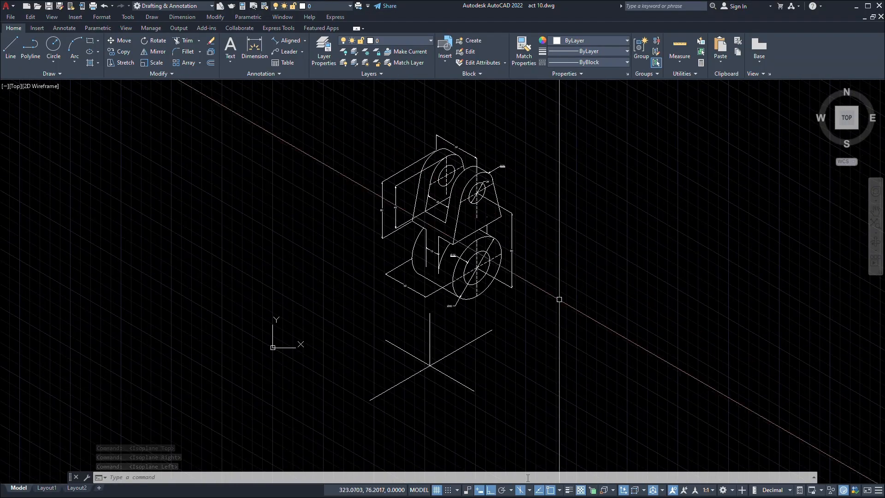
pyautogui.moveTo(555, 306)
pyautogui.mouseDown(button='middle')
pyautogui.moveTo(597, 261)
pyautogui.moveTo(581, 347)
pyautogui.mouseUp(button='middle')
pyautogui.scroll(2, 556, 344)
pyautogui.scroll(-2, 565, 328)
pyautogui.scroll(2, 576, 277)
pyautogui.moveTo(569, 310); pyautogui.dragTo(600, 309, button='middle')
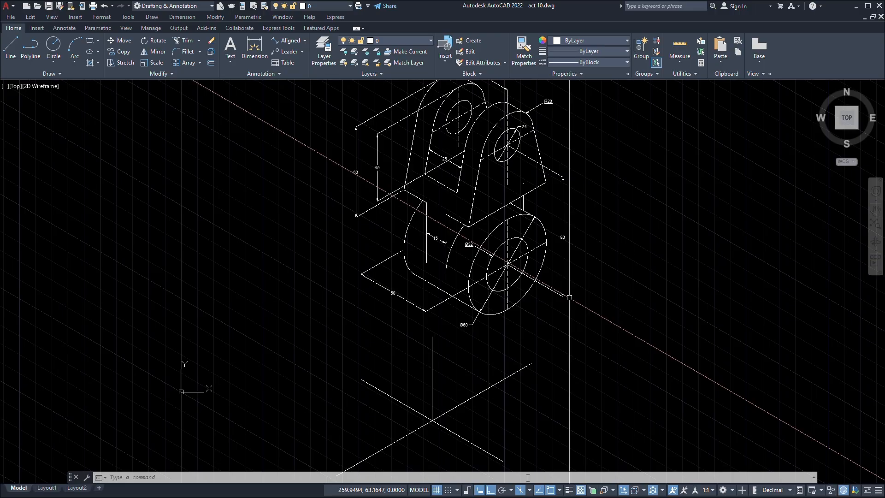
# Set the isometric drafting plane to isoplane Right, matching the front face of the lower cylinder.
pyautogui.scroll(3, 569, 297)
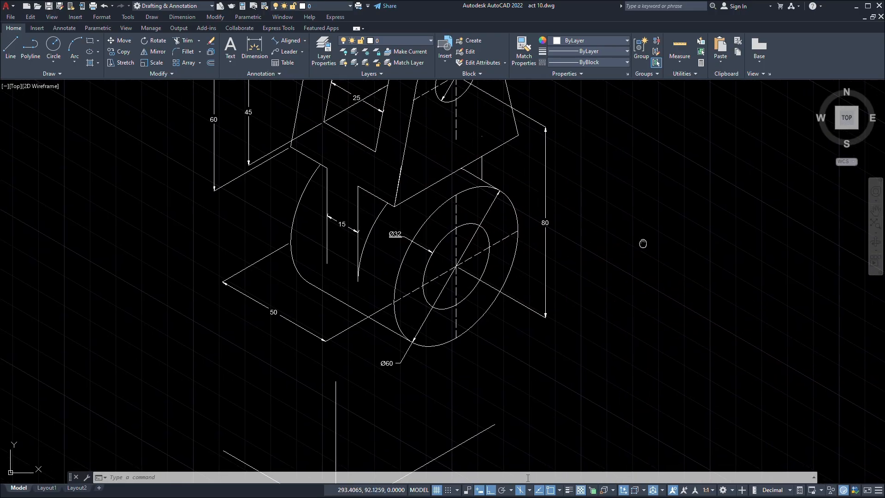
pyautogui.moveTo(644, 243); pyautogui.dragTo(616, 266, button='middle')
pyautogui.press('F5')
pyautogui.press('F5')
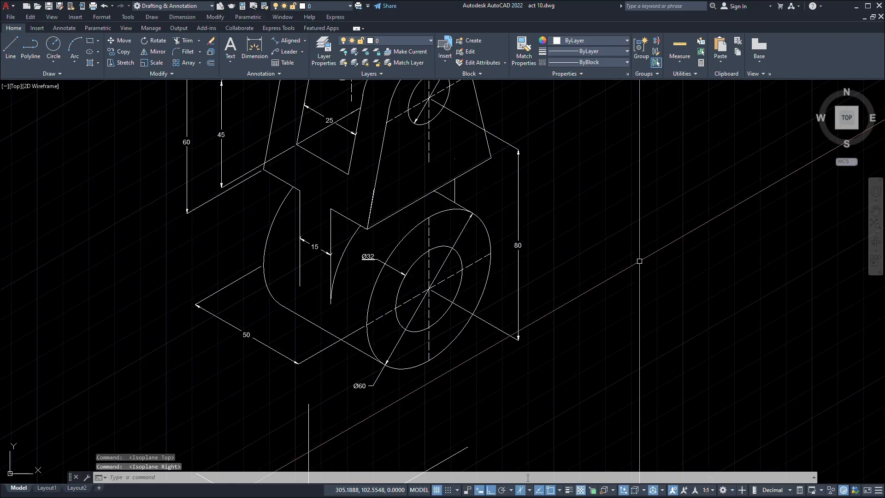
pyautogui.scroll(-4, 657, 257)
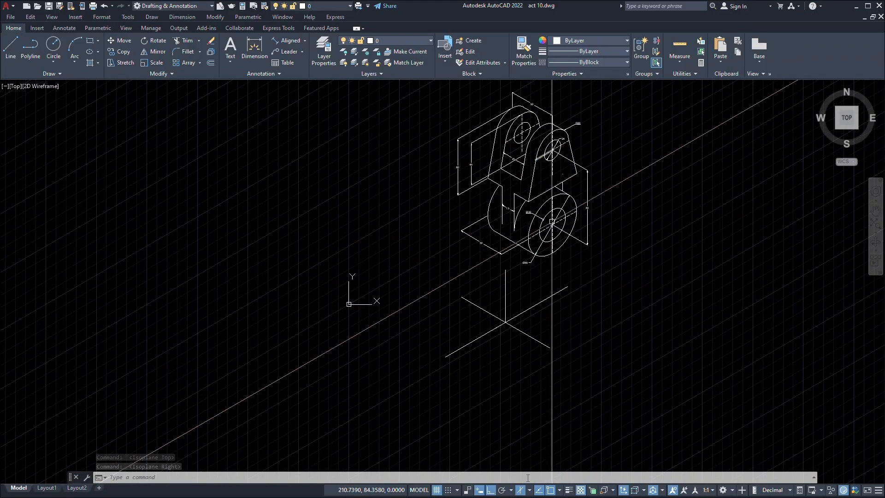
pyautogui.scroll(2, 565, 196)
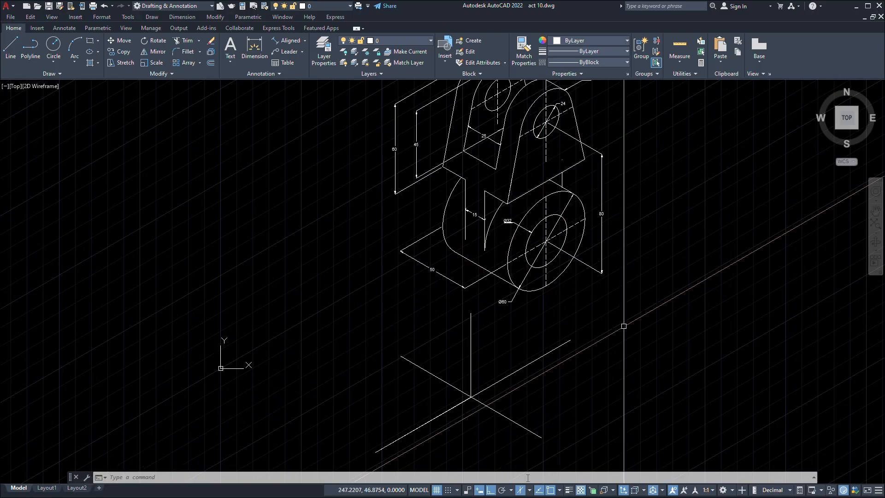
# Draw a vertical line straight down from the intersection of the isometric axis lines, extending the vertical axis below the crossing.
pyautogui.click(517, 409)
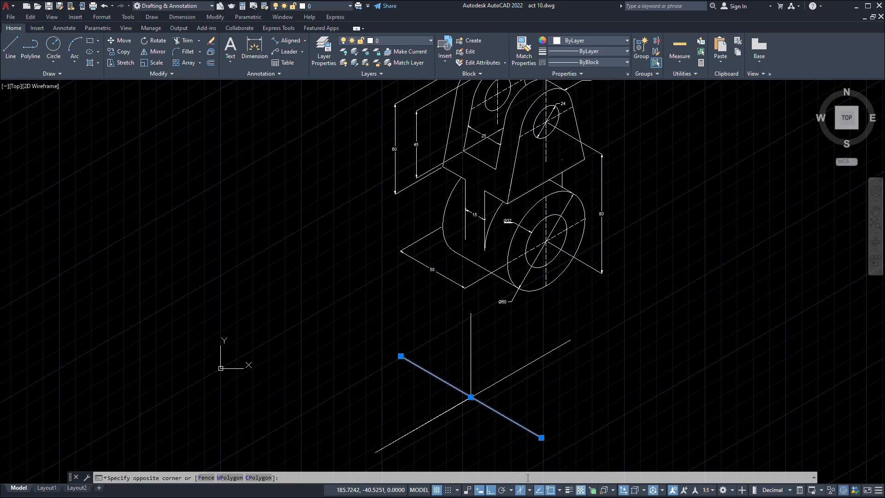
pyautogui.moveTo(553, 395); pyautogui.dragTo(575, 372, button='middle')
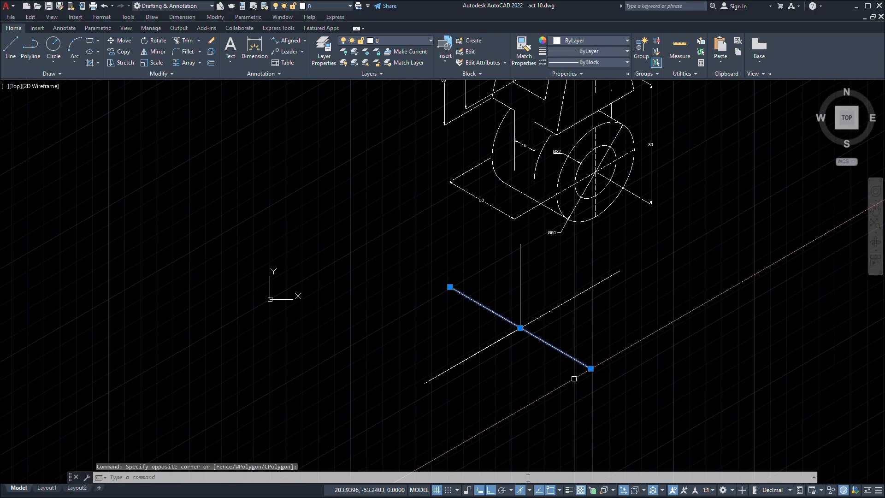
pyautogui.scroll(6, 536, 344)
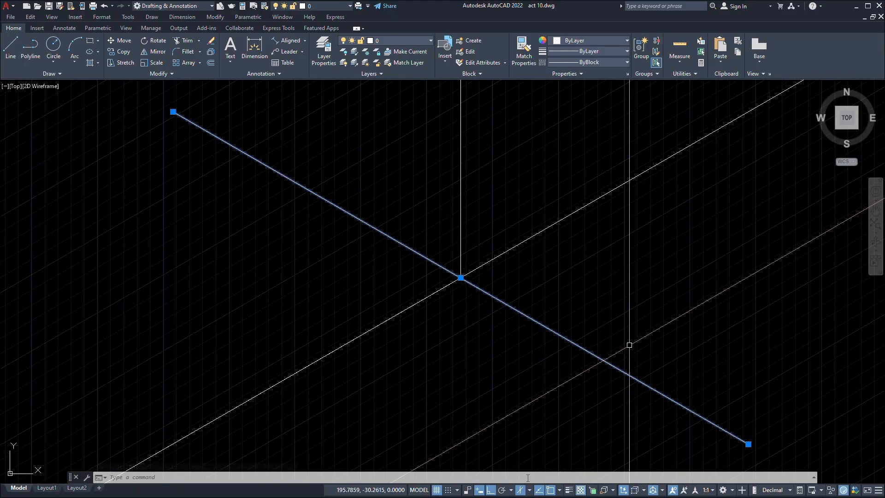
pyautogui.press('Escape')
pyautogui.press('Return')
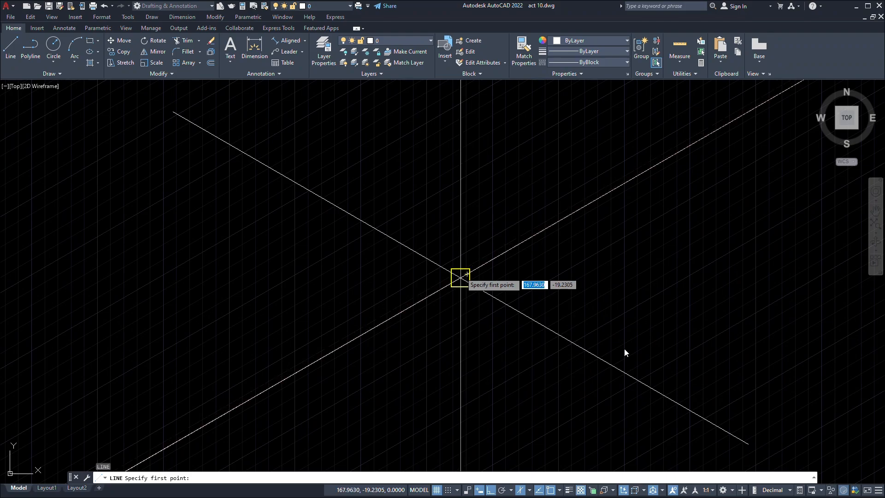
pyautogui.click(461, 278)
pyautogui.scroll(-3, 624, 348)
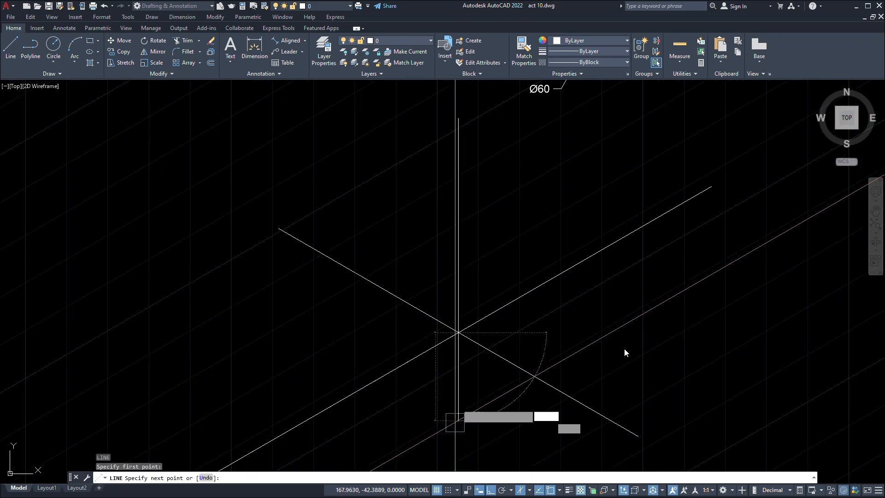
pyautogui.scroll(2, 625, 348)
pyautogui.click(482, 367)
pyautogui.moveTo(482, 367); pyautogui.dragTo(473, 400, button='middle')
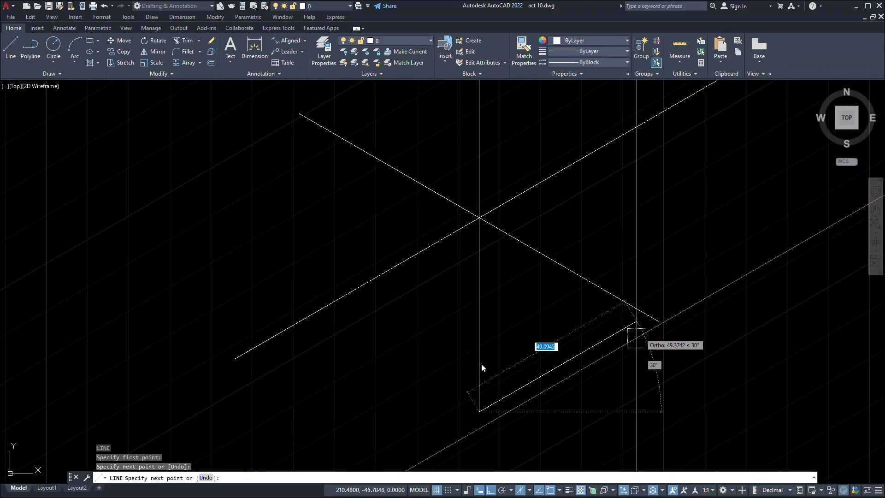
pyautogui.press('Escape')
# Select the downward-sloping isometric axis line through the crossing to compare its direction with the bracket, and clear the selection.
pyautogui.click(674, 316)
pyautogui.click(632, 269)
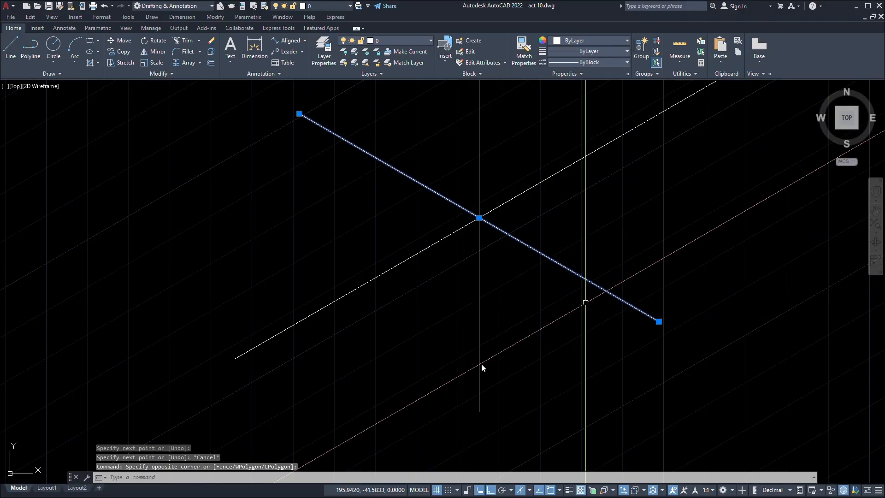
pyautogui.scroll(-5, 481, 367)
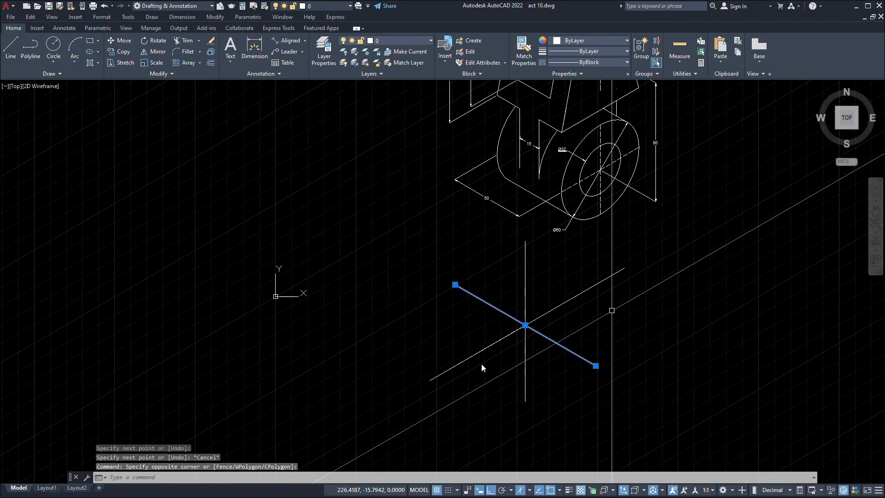
pyautogui.scroll(5, 481, 367)
pyautogui.press('Escape')
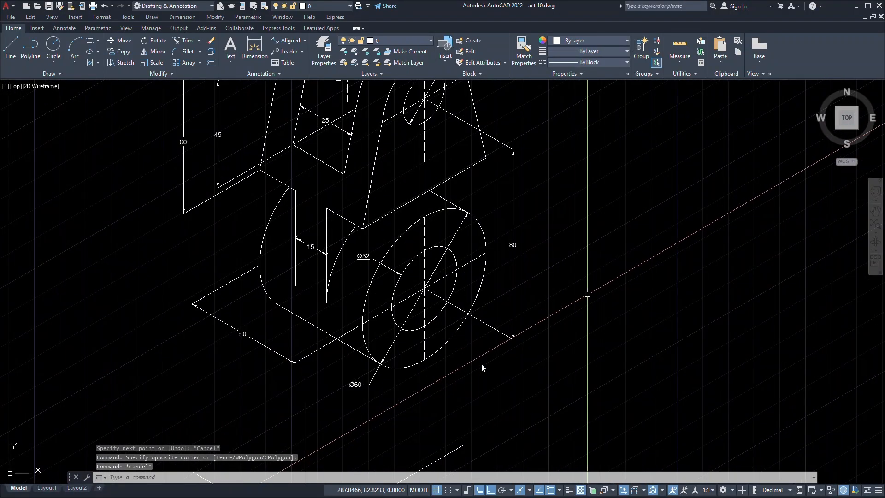
# Examine the outer circle's diameter dimension on the front face of the bracket's lower cylinder.
pyautogui.scroll(2, 486, 346)
pyautogui.moveTo(488, 283); pyautogui.dragTo(505, 308, button='middle')
pyautogui.click(462, 362)
pyautogui.click(403, 319)
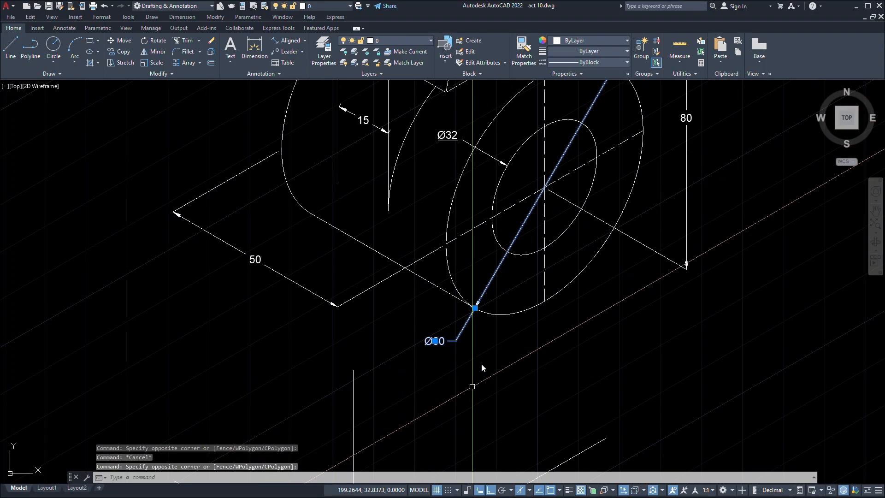
pyautogui.scroll(5, 457, 367)
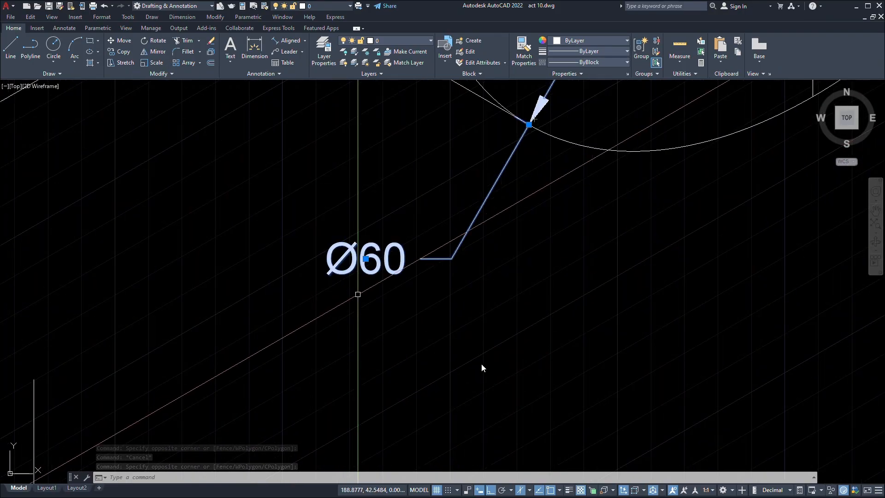
pyautogui.scroll(-5, 401, 256)
pyautogui.moveTo(402, 236); pyautogui.dragTo(448, 329, button='middle')
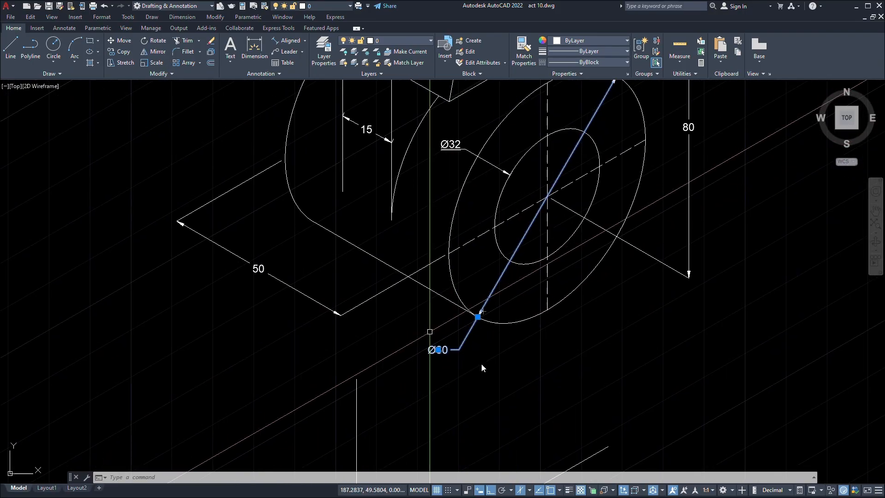
pyautogui.scroll(4, 446, 344)
pyautogui.scroll(-4, 491, 364)
pyautogui.scroll(-2, 481, 363)
pyautogui.scroll(4, 481, 363)
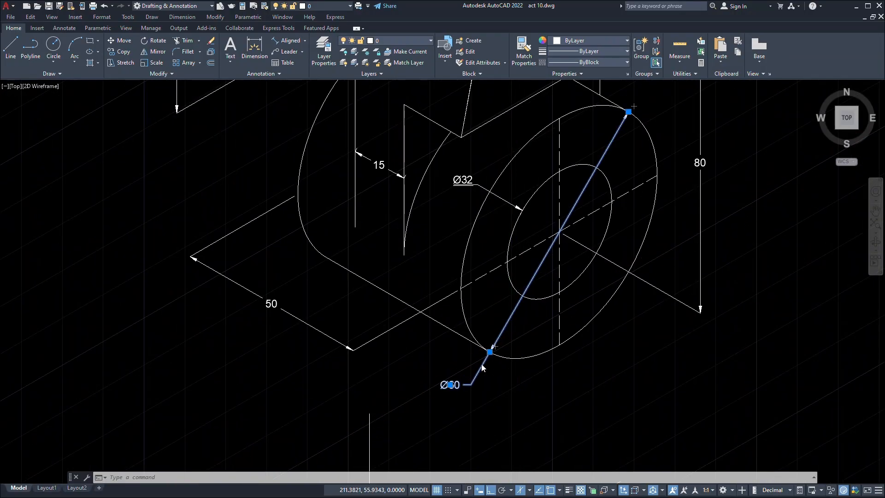
pyautogui.scroll(-2, 482, 367)
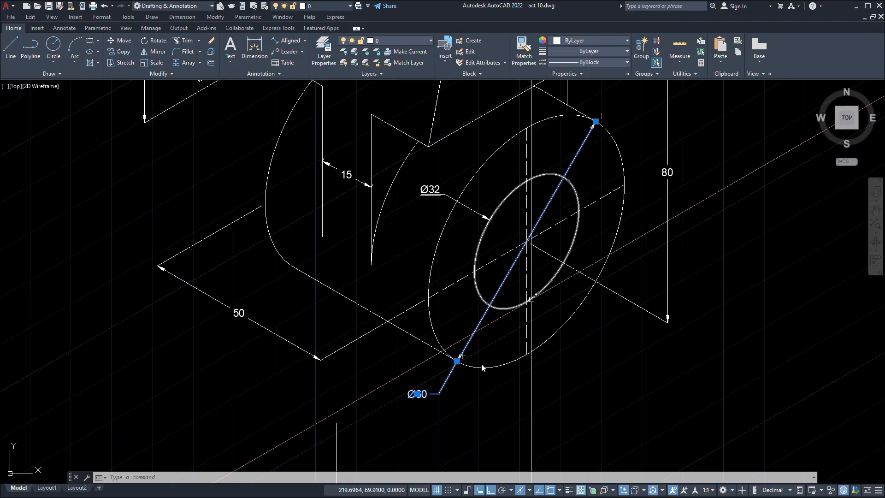
pyautogui.press('Escape')
# Draw an isocircle of radius 30 with the Ellipse command in the empty space beside the reference bracket.
pyautogui.scroll(-5, 481, 367)
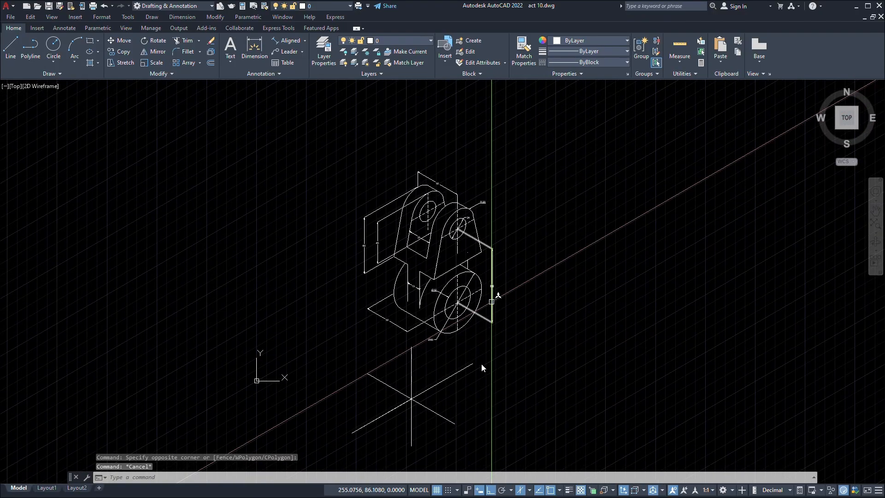
pyautogui.write('el')
pyautogui.press('Return')
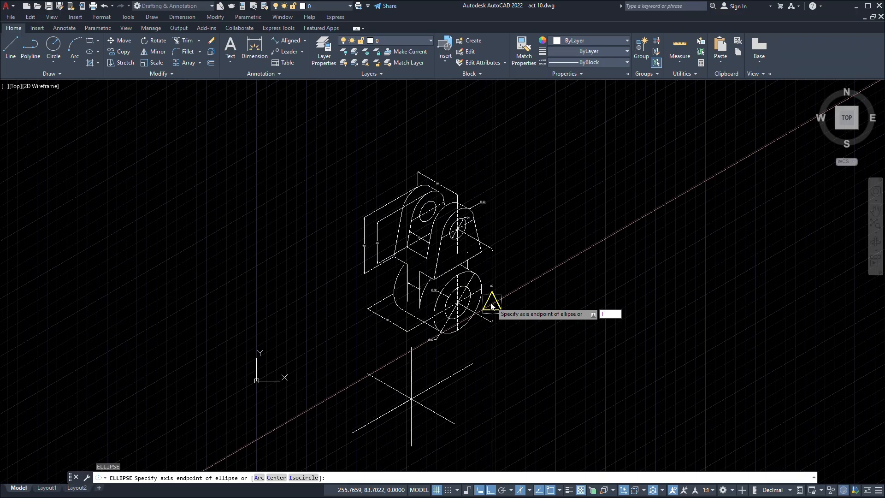
pyautogui.write('i')
pyautogui.press('Return')
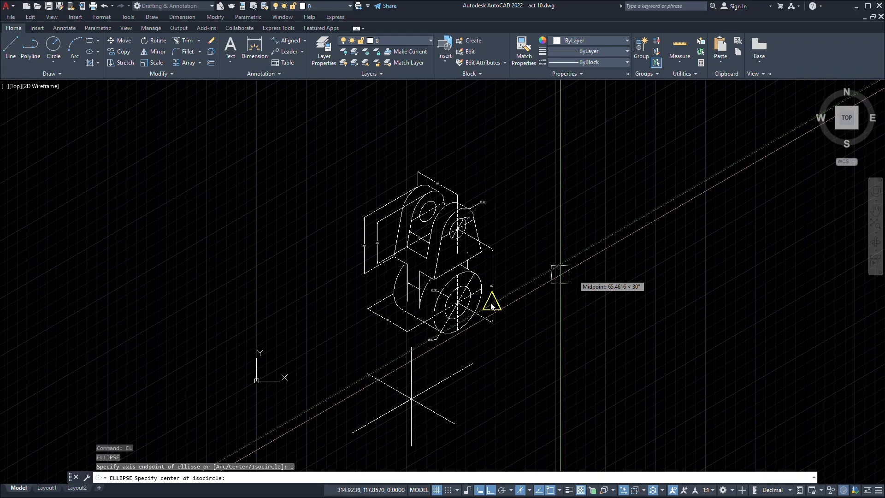
pyautogui.scroll(5, 491, 305)
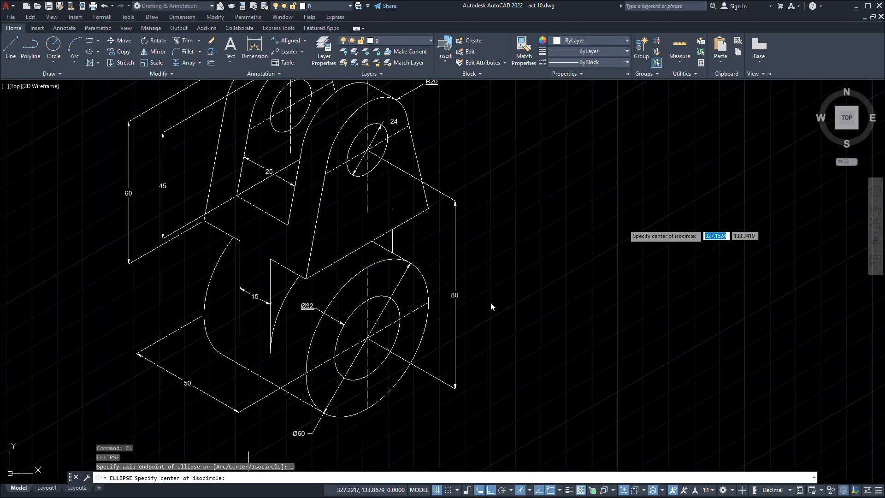
pyautogui.click(655, 197)
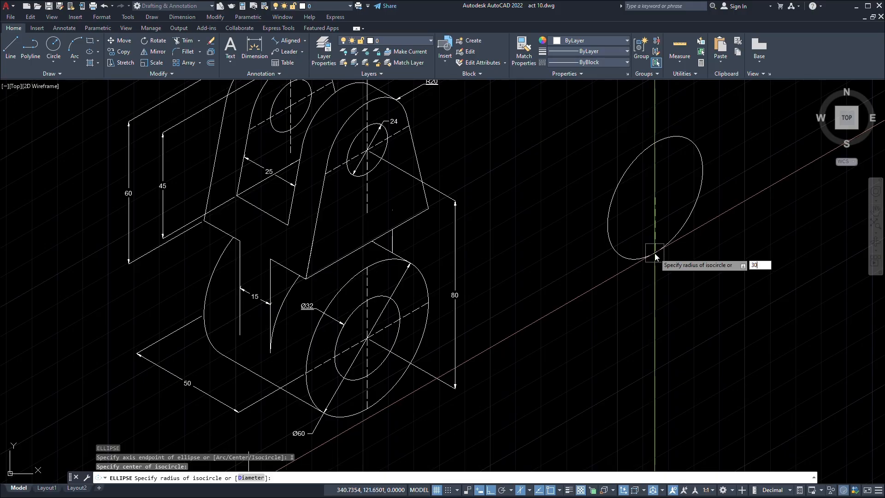
pyautogui.press('Return')
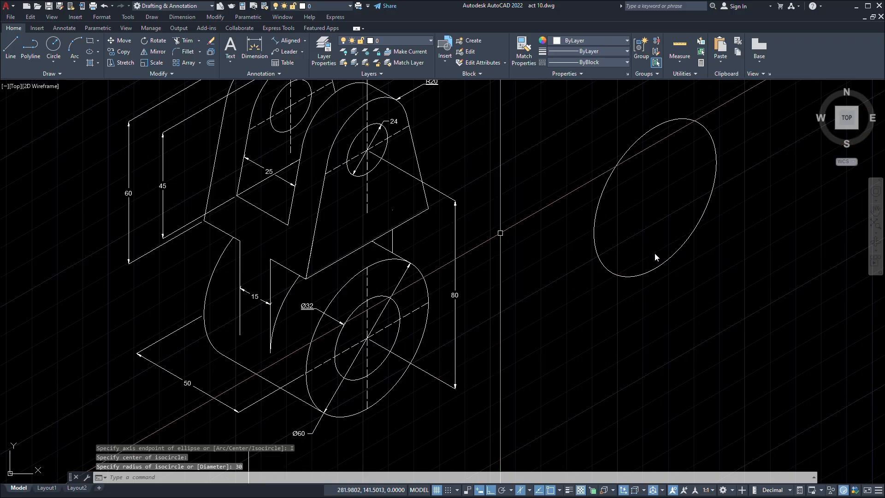
# Examine the inner hole's diameter dimension on the front face of the reference bracket's lower cylinder.
pyautogui.moveTo(594, 243); pyautogui.dragTo(643, 204, button='middle')
pyautogui.scroll(4, 407, 309)
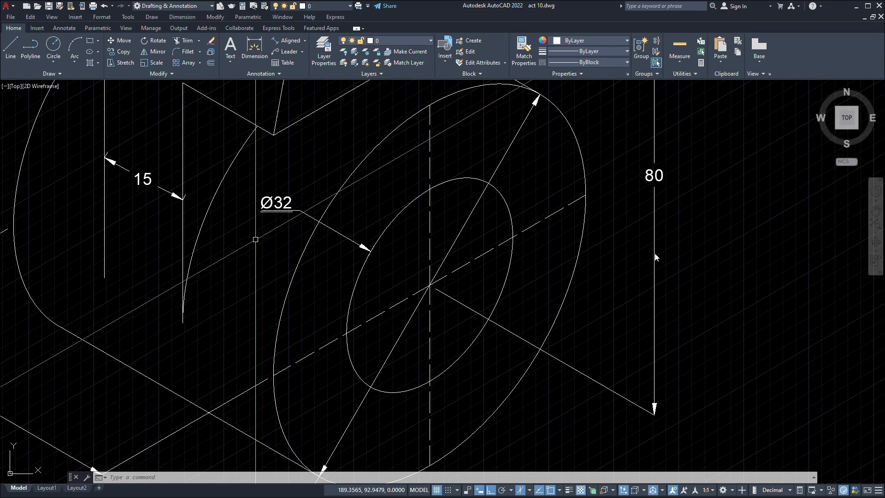
pyautogui.scroll(-6, 549, 242)
pyautogui.scroll(8, 495, 236)
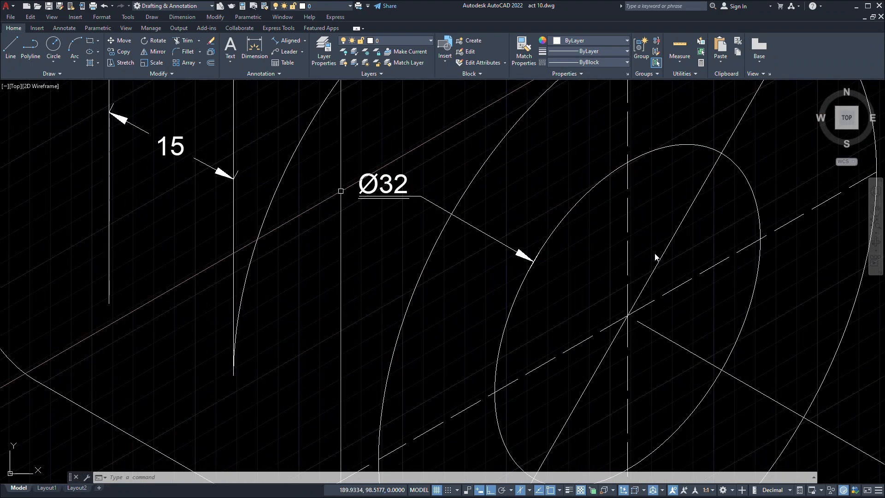
pyautogui.scroll(-6, 408, 227)
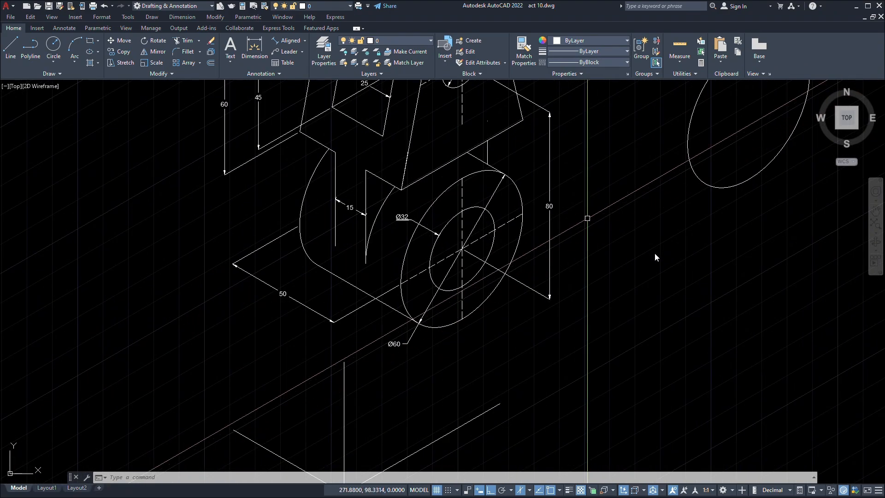
pyautogui.moveTo(625, 168); pyautogui.dragTo(595, 277, button='middle')
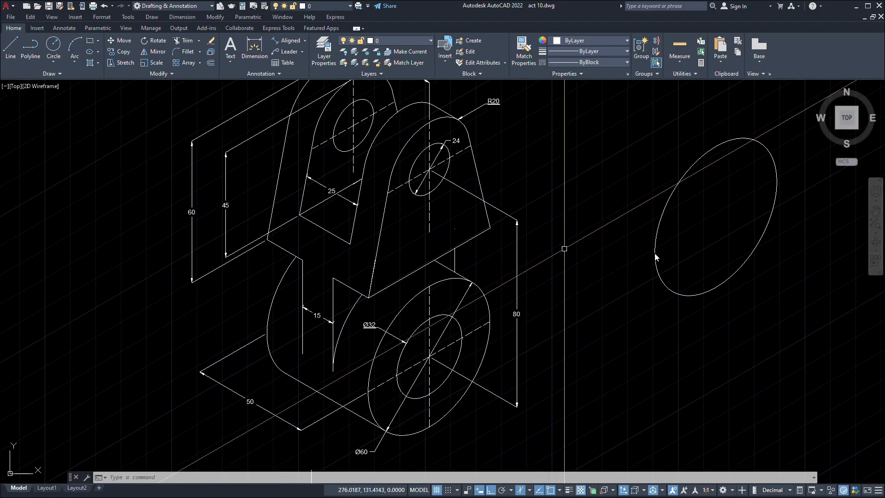
pyautogui.scroll(2, 717, 227)
pyautogui.moveTo(719, 229)
pyautogui.mouseDown(button='middle')
pyautogui.moveTo(643, 264)
pyautogui.moveTo(632, 249)
pyautogui.moveTo(590, 279)
pyautogui.mouseUp(button='middle')
pyautogui.scroll(-2, 636, 249)
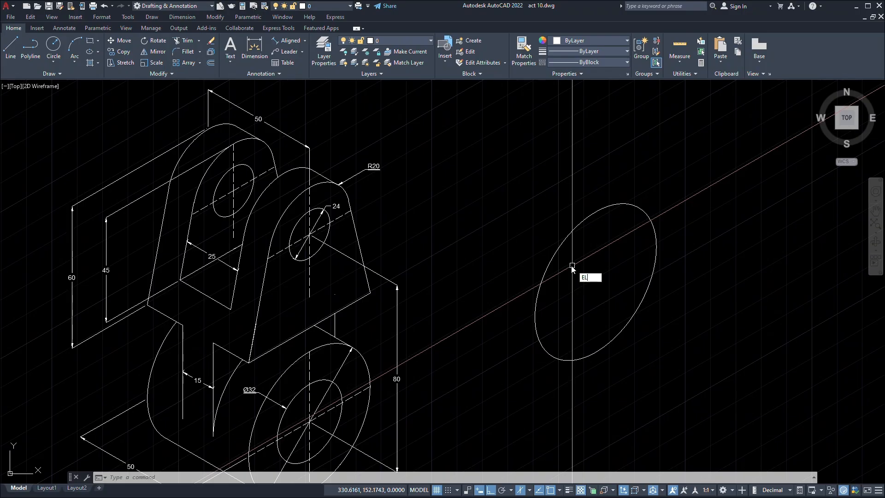
# Draw a concentric isocircle of radius 16 at the center of the radius 30 isocircle.
pyautogui.press('Return')
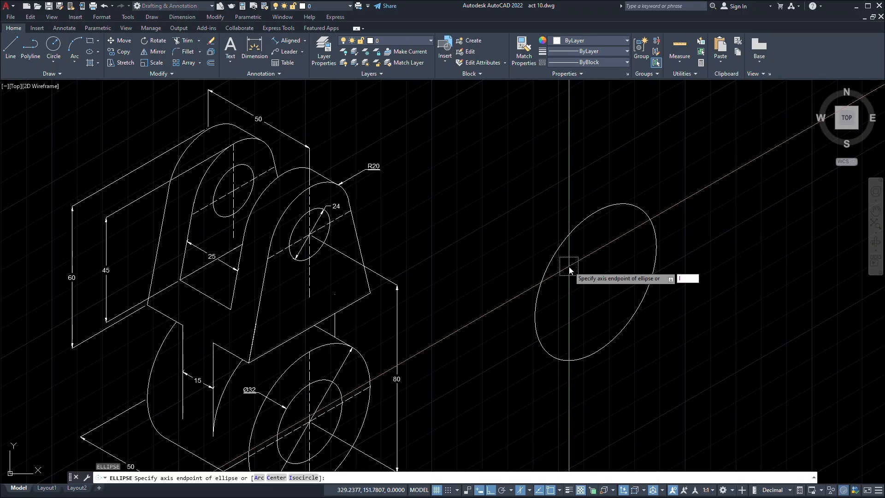
pyautogui.press('Return')
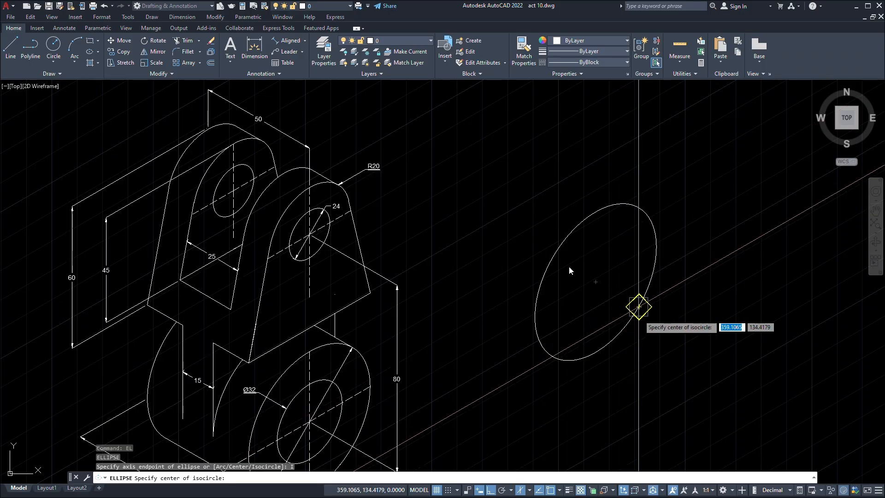
pyautogui.scroll(2, 569, 267)
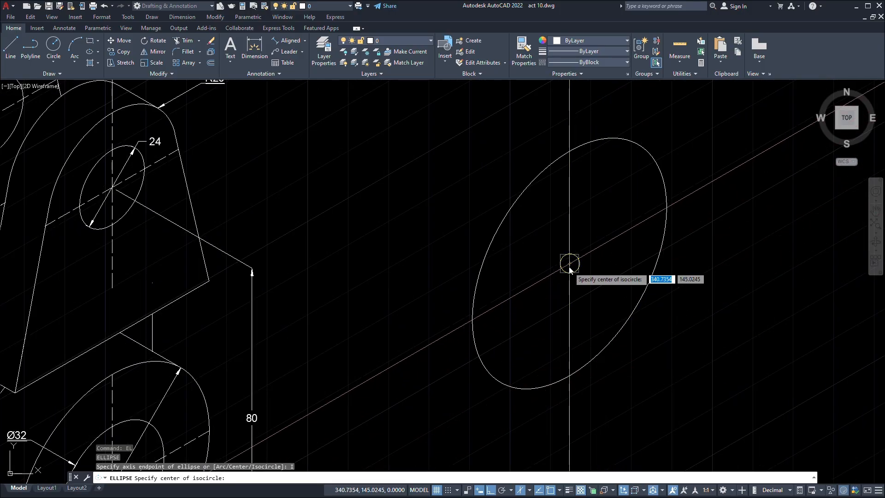
pyautogui.click(570, 266)
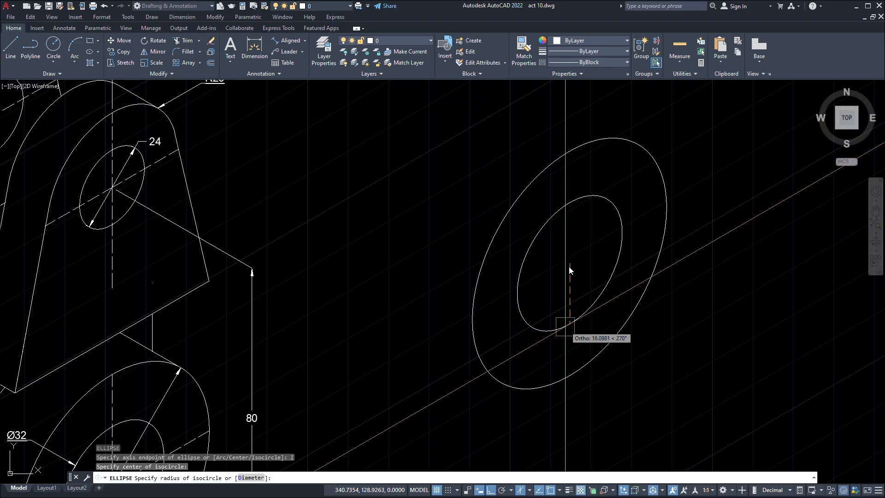
pyautogui.moveTo(565, 327); pyautogui.dragTo(676, 236, button='middle')
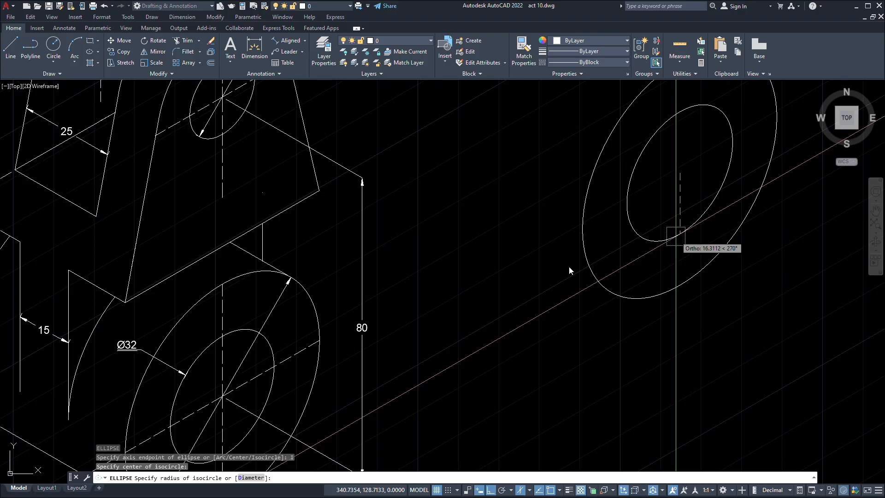
pyautogui.write('16')
pyautogui.press('Return')
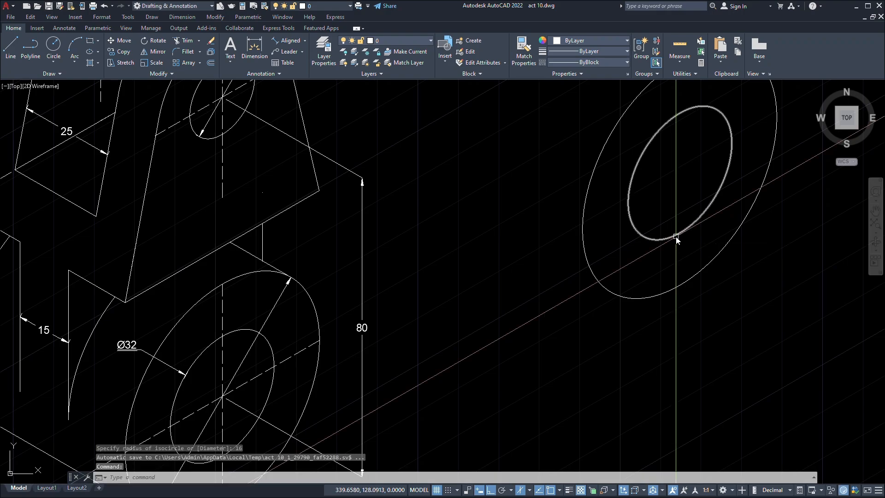
# Examine the reference bracket's front lug and the vertical dimension between the cylinder's center and the lug hole's center.
pyautogui.scroll(2, 676, 240)
pyautogui.scroll(-5, 676, 240)
pyautogui.moveTo(666, 258)
pyautogui.mouseDown(button='middle')
pyautogui.moveTo(708, 217)
pyautogui.moveTo(712, 231)
pyautogui.moveTo(727, 227)
pyautogui.mouseUp(button='middle')
pyautogui.scroll(1, 675, 236)
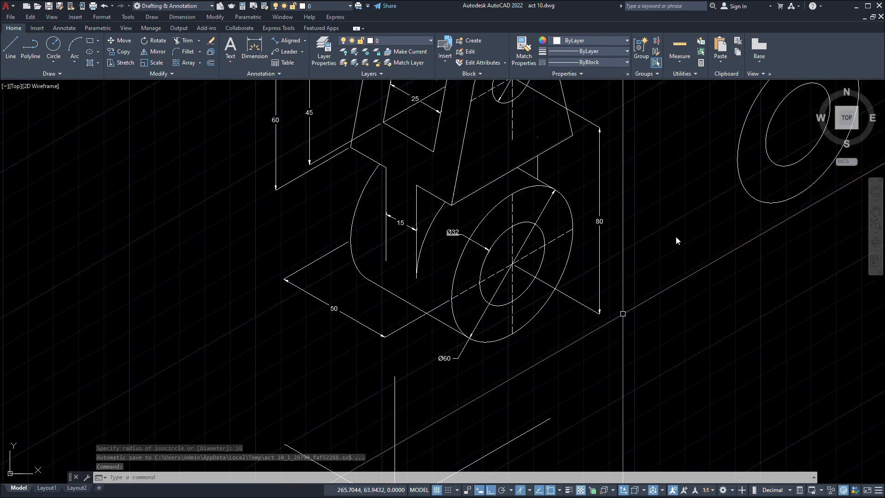
pyautogui.scroll(1, 675, 236)
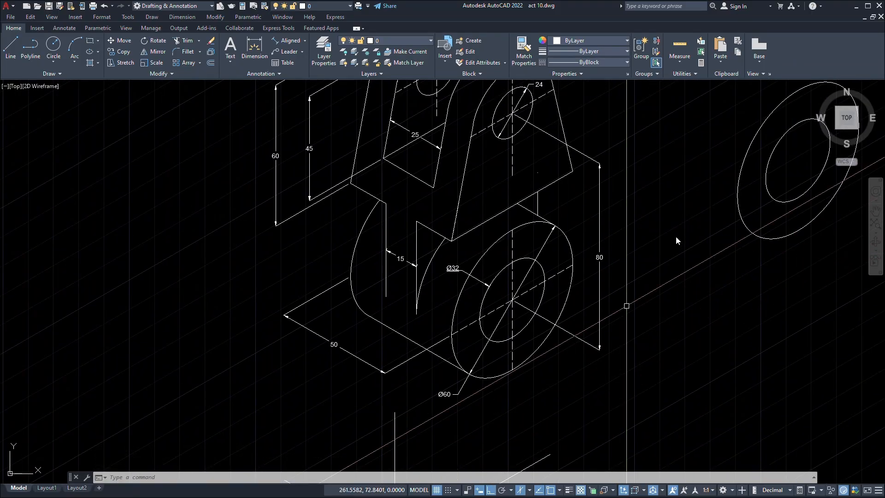
pyautogui.moveTo(656, 284); pyautogui.dragTo(654, 342, button='middle')
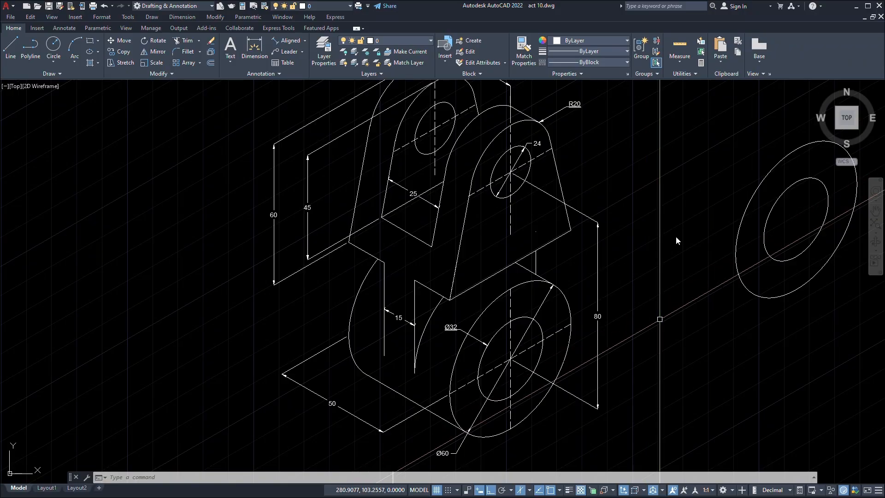
pyautogui.click(516, 186)
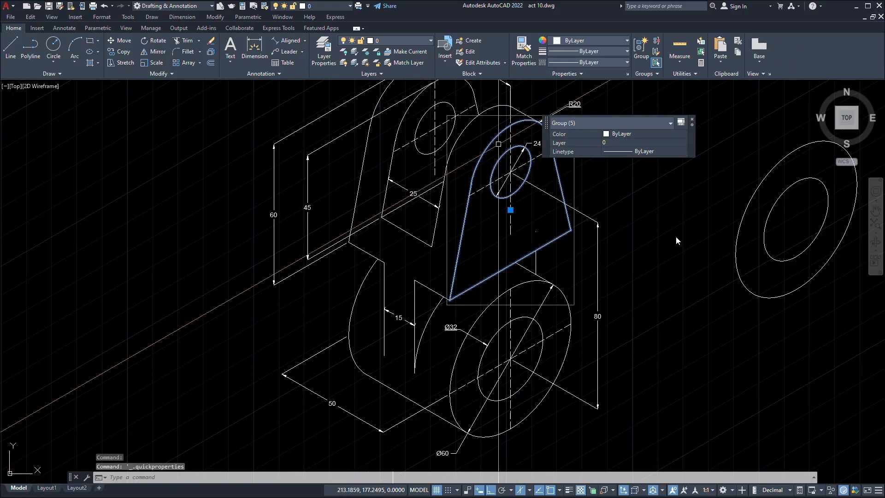
pyautogui.press('Escape')
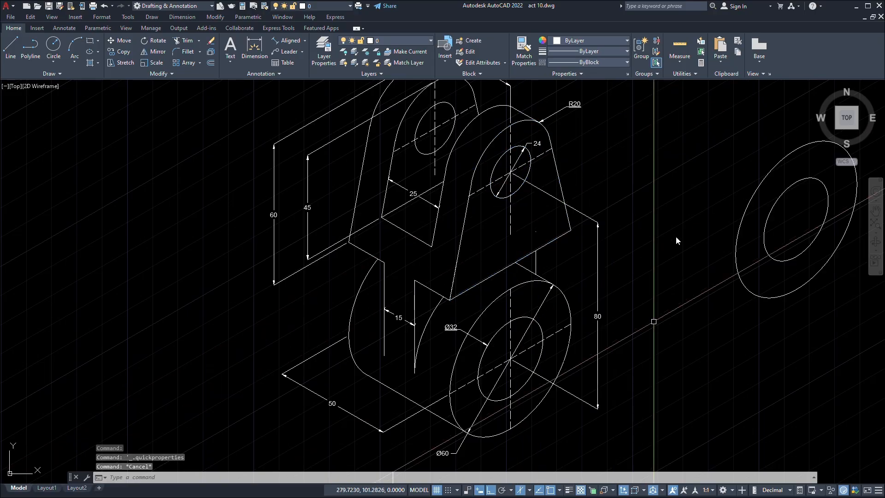
pyautogui.click(674, 339)
pyautogui.click(561, 300)
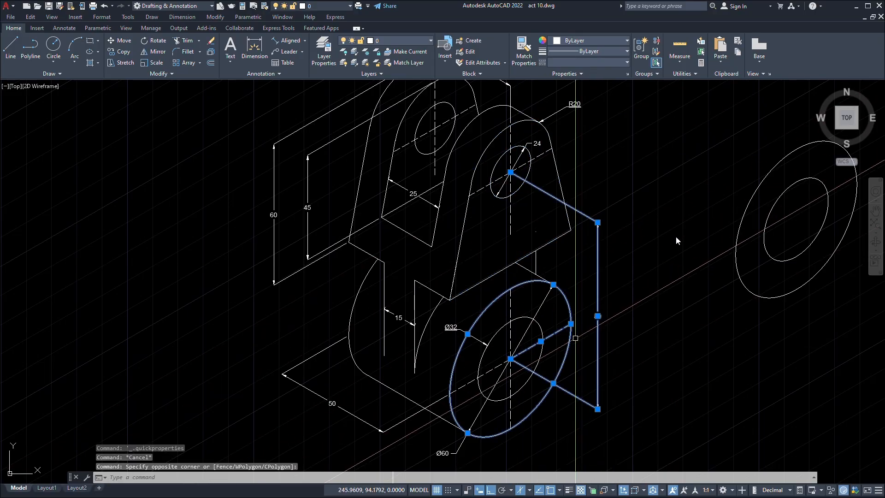
pyautogui.press('Escape')
pyautogui.click(627, 297)
pyautogui.click(588, 269)
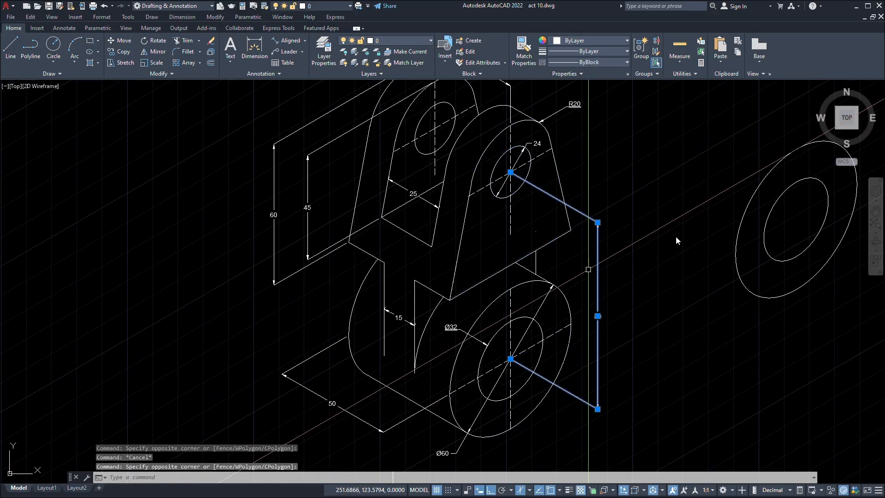
pyautogui.moveTo(701, 269); pyautogui.dragTo(584, 285, button='middle')
pyautogui.press('Escape')
# Draw a vertical line 80 units long upward from the center of the new concentric isocircles.
pyautogui.scroll(2, 676, 237)
pyautogui.write('l')
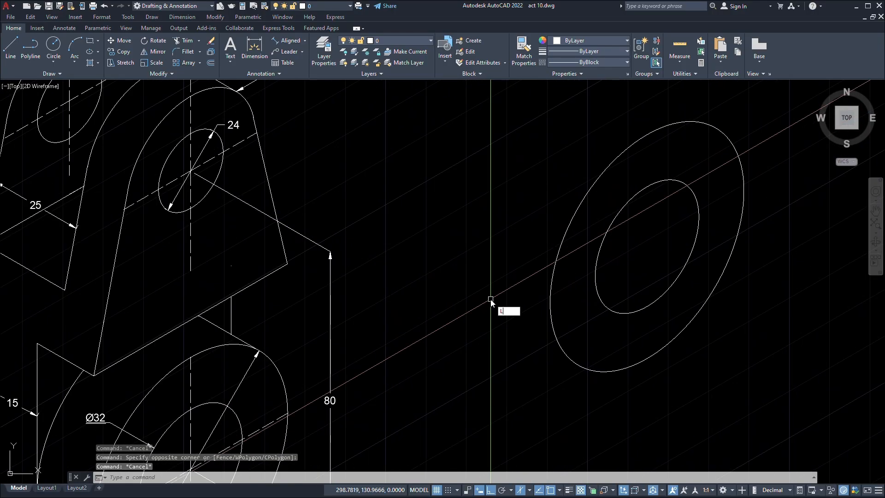
pyautogui.press('Return')
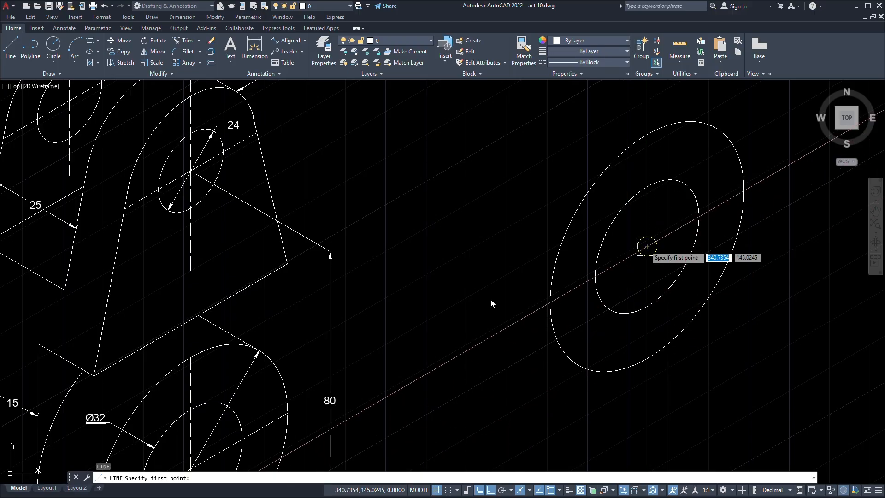
pyautogui.click(647, 247)
pyautogui.moveTo(654, 202)
pyautogui.mouseDown(button='middle')
pyautogui.moveTo(659, 244)
pyautogui.moveTo(642, 336)
pyautogui.mouseUp(button='middle')
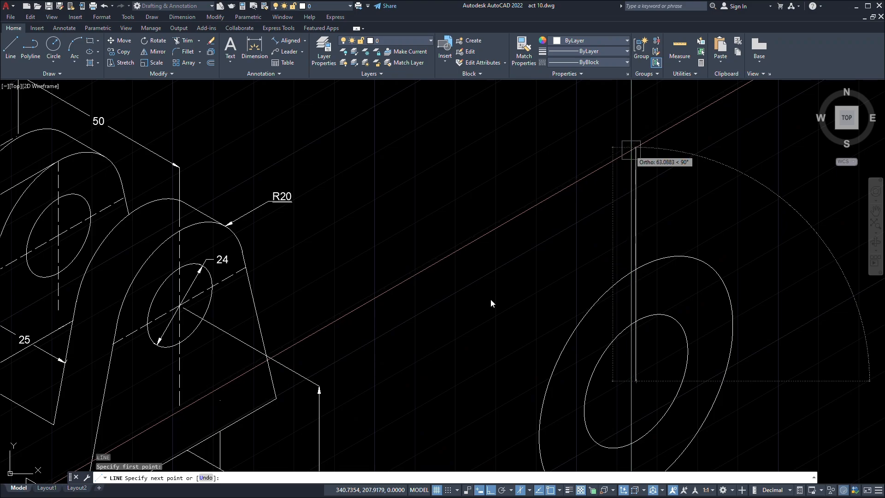
pyautogui.moveTo(631, 150); pyautogui.dragTo(716, 45, button='middle')
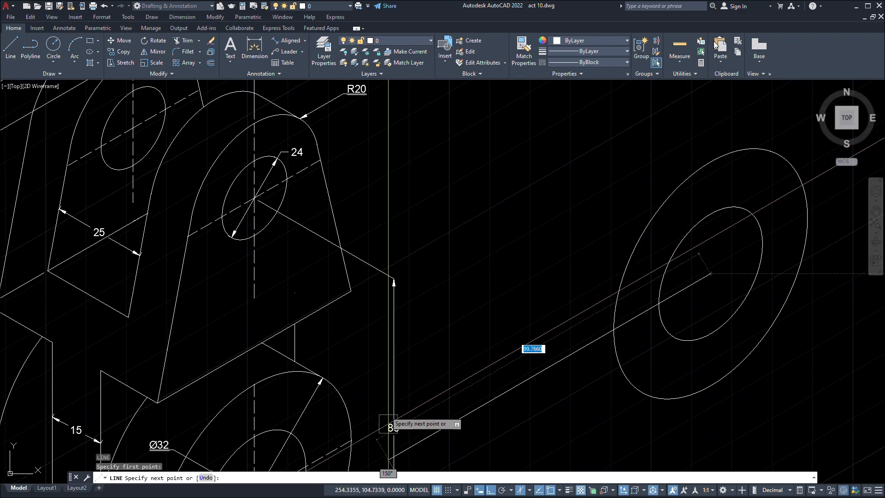
pyautogui.scroll(-4, 576, 237)
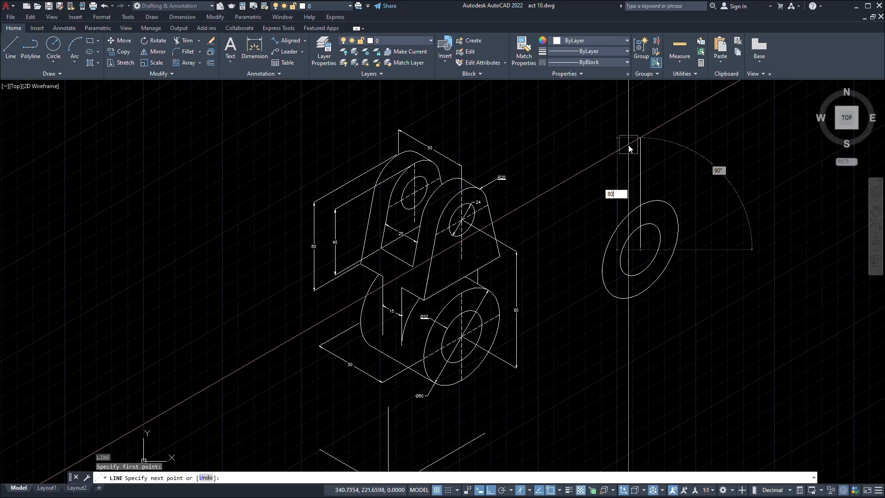
pyautogui.press('Return')
pyautogui.press('Escape')
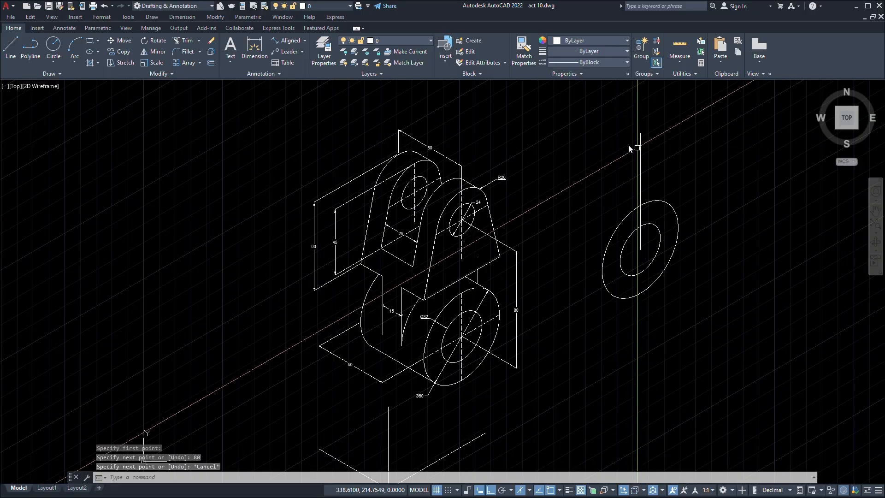
# Examine the rounded top and hole of the reference bracket's front lug, selecting its outline to inspect it.
pyautogui.scroll(4, 629, 145)
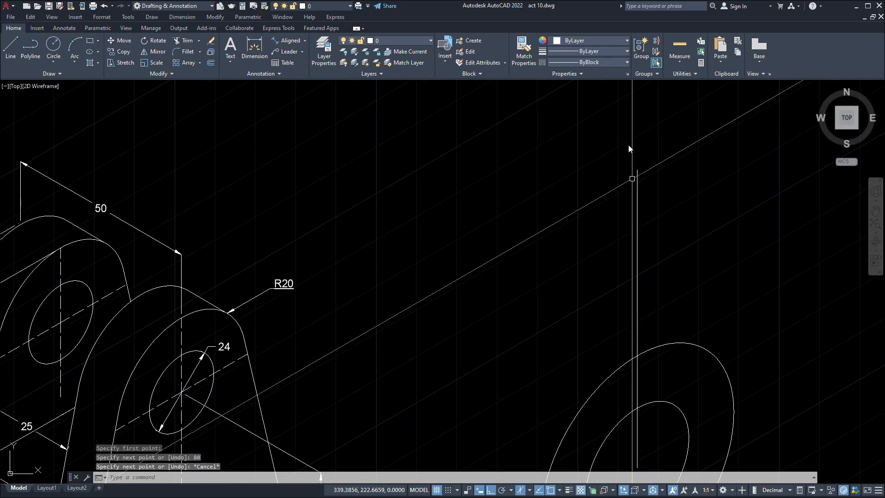
pyautogui.scroll(-2, 571, 219)
pyautogui.moveTo(571, 220); pyautogui.dragTo(652, 157, button='middle')
pyautogui.scroll(2, 609, 189)
pyautogui.scroll(2, 323, 287)
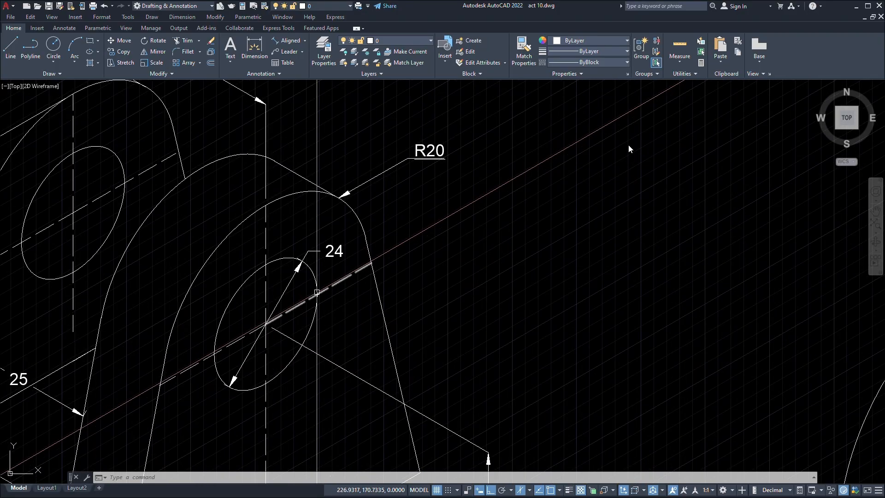
pyautogui.moveTo(323, 286); pyautogui.dragTo(508, 225, button='middle')
pyautogui.click(511, 264)
pyautogui.click(493, 256)
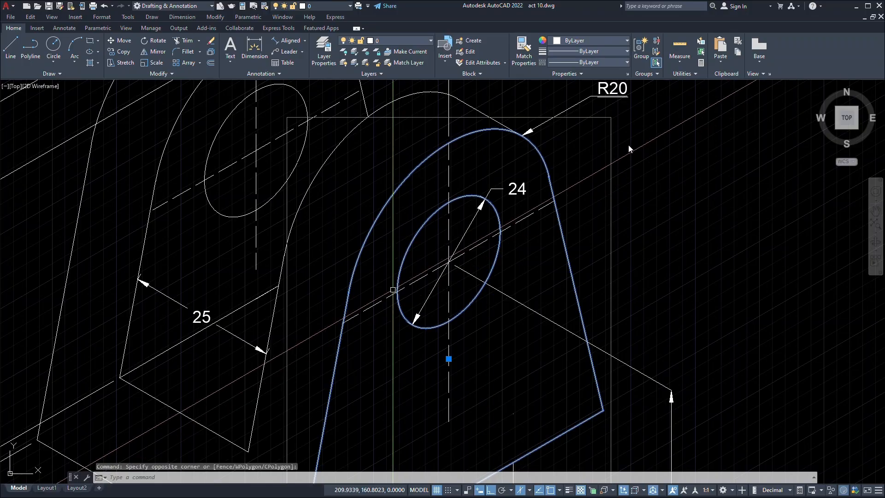
pyautogui.click(399, 215)
pyautogui.press('Escape')
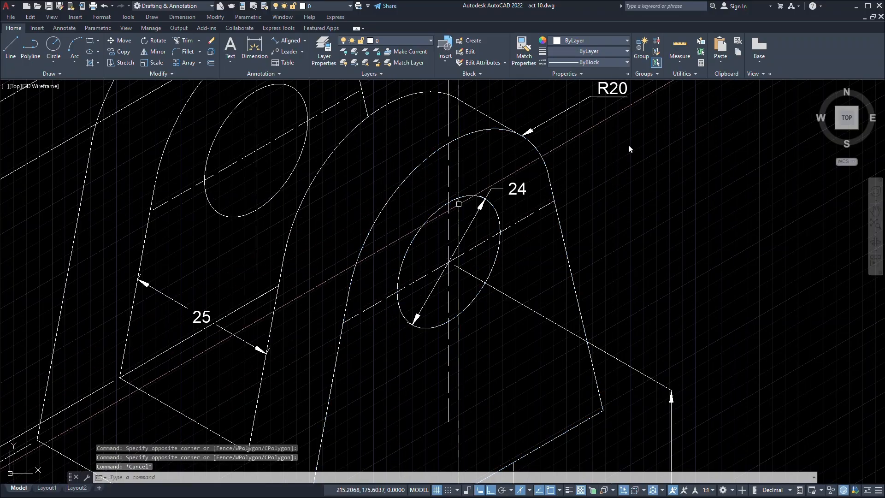
# Explode the objects and dimensions in the upper part of the reference bracket.
pyautogui.scroll(-2, 501, 235)
pyautogui.click(602, 269)
pyautogui.click(257, 145)
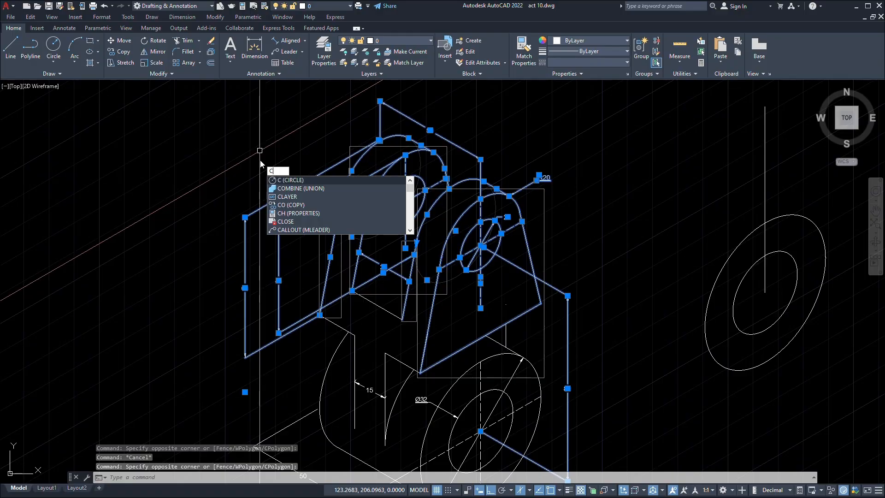
pyautogui.press('BackSpace')
pyautogui.write('X')
pyautogui.press('Return')
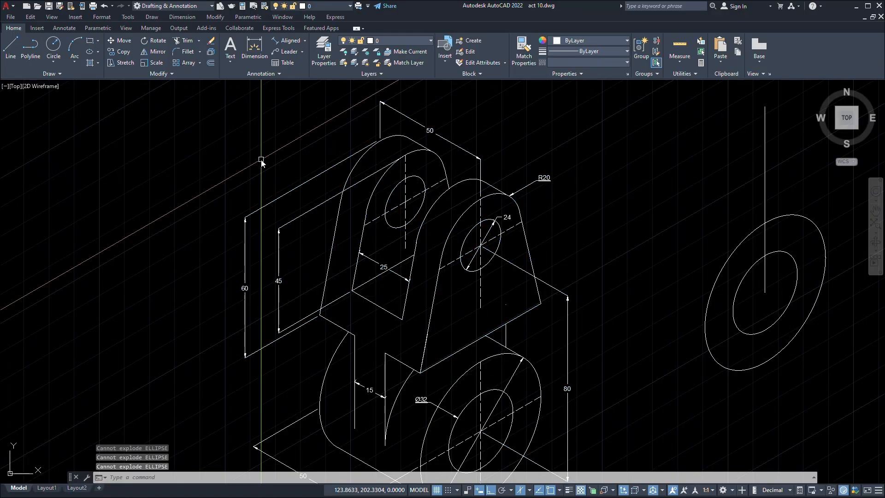
# Check the front lug's grouping, and explode the whole reference bracket drawing including its lower cylinder and dimensions.
pyautogui.scroll(3, 453, 208)
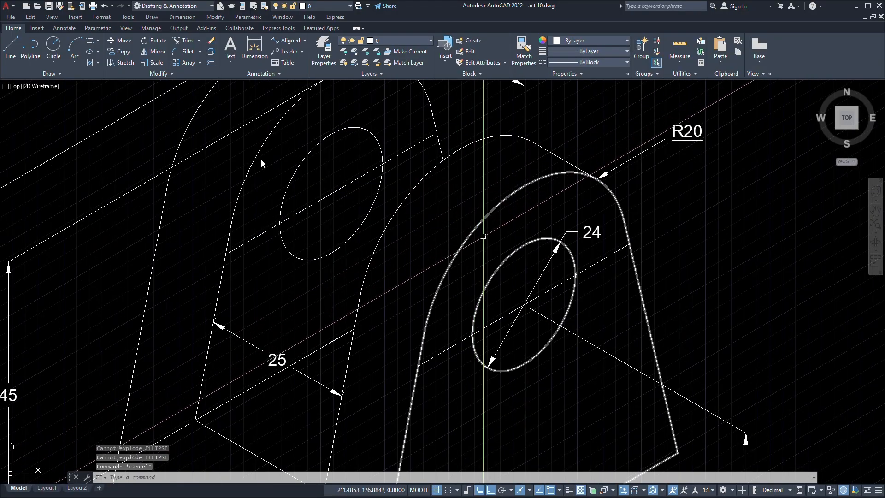
pyautogui.click(482, 235)
pyautogui.click(464, 228)
pyautogui.scroll(-8, 521, 256)
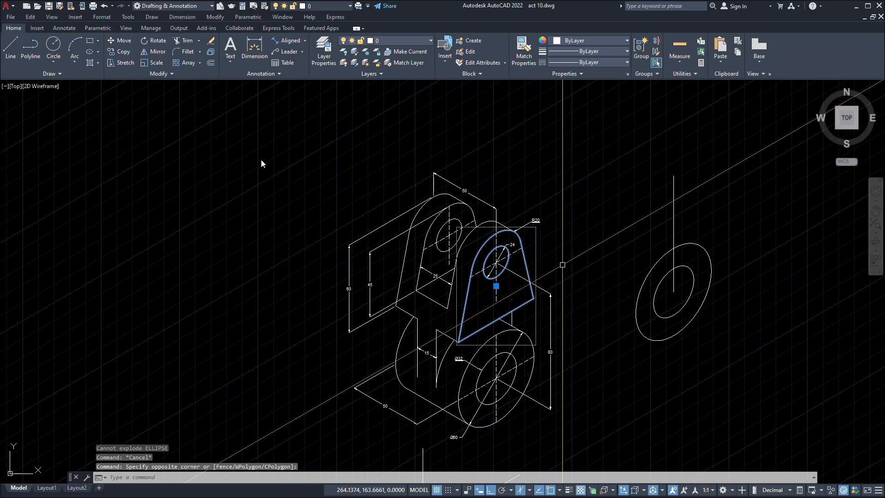
pyautogui.press('Escape')
pyautogui.click(671, 385)
pyautogui.click(365, 200)
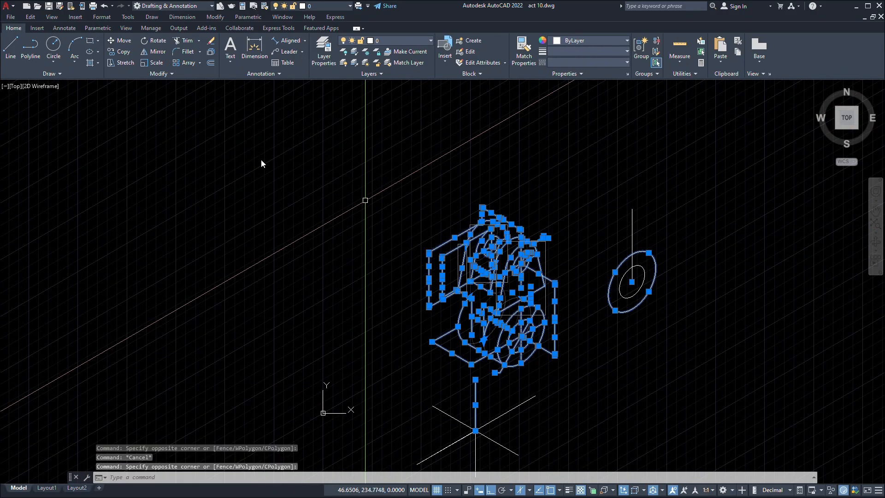
pyautogui.write('x')
pyautogui.press('Return')
# Select the front lug's outline in the reference bracket to check whether its curves and lines are still grouped.
pyautogui.scroll(5, 365, 201)
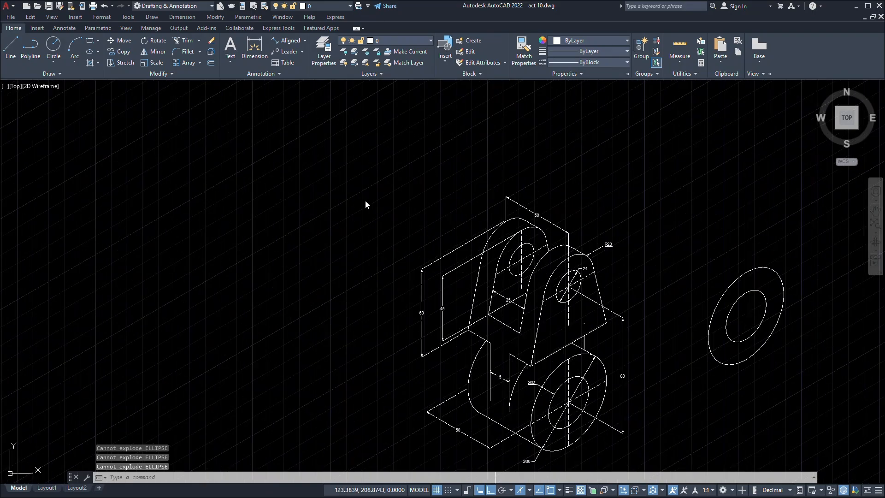
pyautogui.moveTo(674, 308); pyautogui.dragTo(563, 197, button='middle')
pyautogui.click(599, 208)
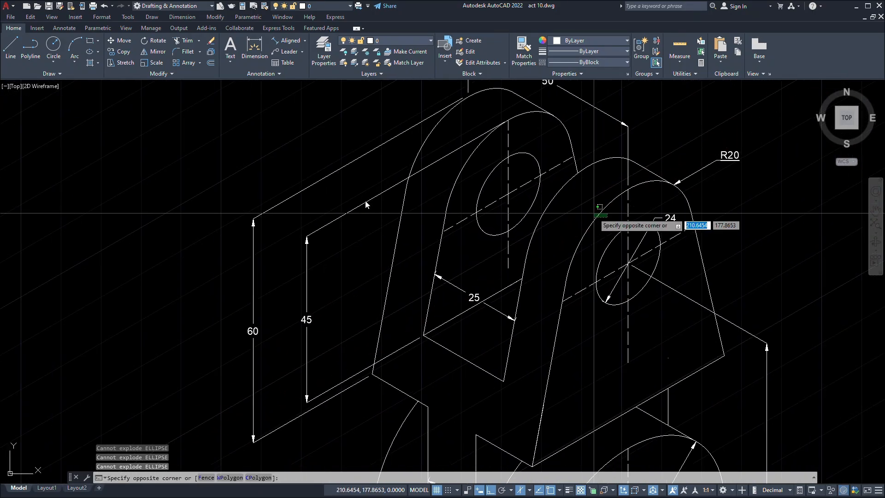
pyautogui.click(594, 212)
pyautogui.moveTo(717, 221); pyautogui.dragTo(469, 258, button='middle')
pyautogui.press('Escape')
pyautogui.scroll(-4, 559, 172)
pyautogui.scroll(2, 522, 206)
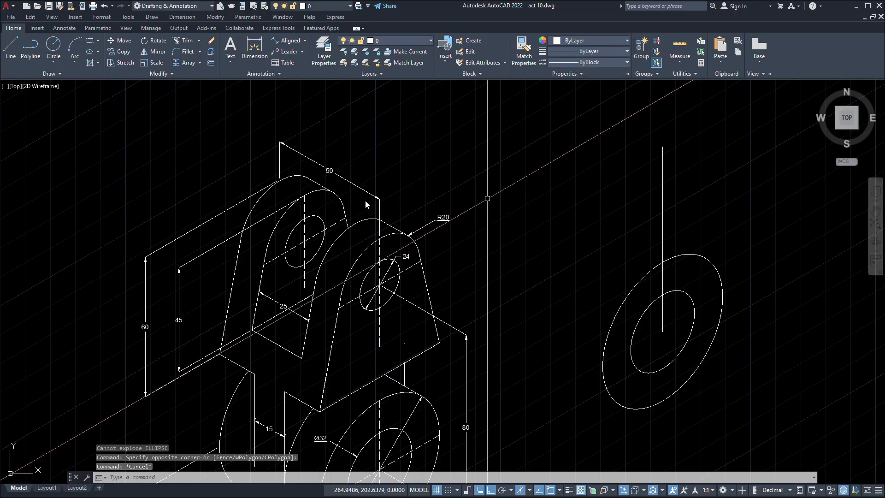
pyautogui.scroll(2, 366, 202)
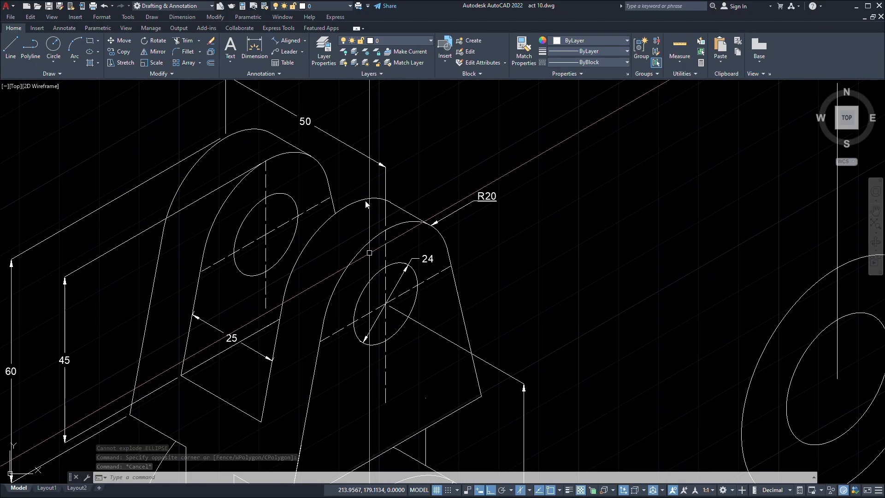
pyautogui.click(286, 214)
pyautogui.click(486, 482)
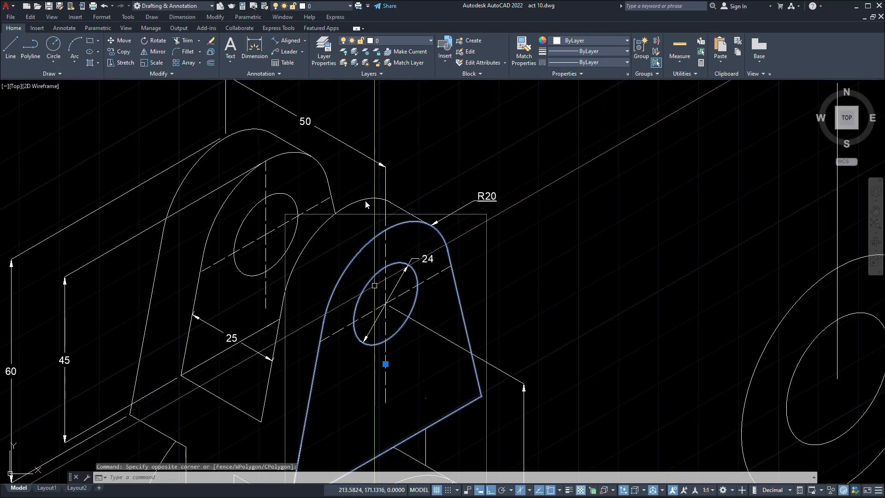
pyautogui.press('Escape')
# Examine the dimensions of the reference bracket's upper lugs, including the front hole's diameter and the rounded end's radius.
pyautogui.scroll(-6, 365, 201)
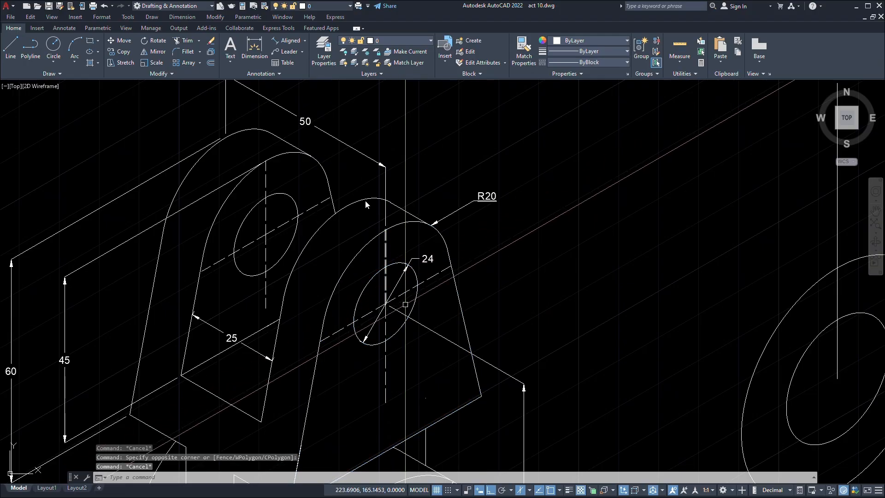
pyautogui.scroll(7, 365, 201)
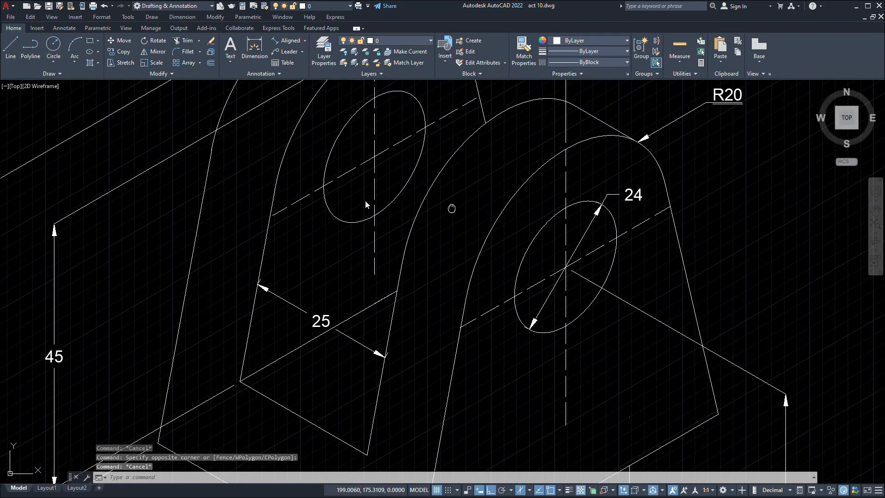
pyautogui.scroll(-3, 365, 204)
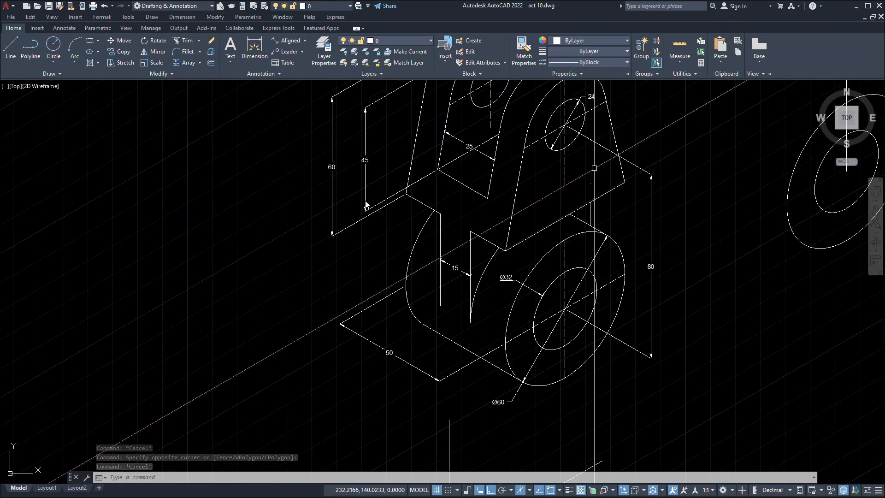
pyautogui.scroll(2, 365, 204)
pyautogui.scroll(-3, 365, 200)
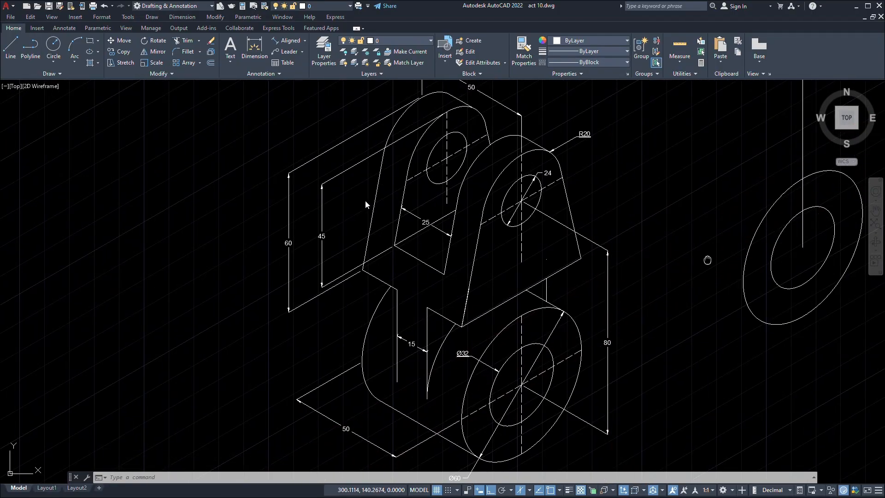
pyautogui.scroll(3, 365, 200)
pyautogui.scroll(1, 365, 200)
pyautogui.scroll(-1, 367, 204)
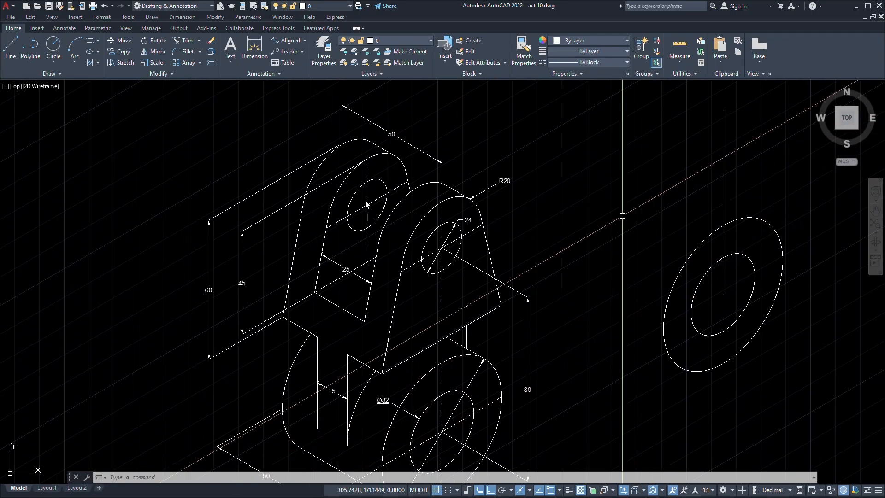
pyautogui.scroll(1, 490, 149)
pyautogui.scroll(-1, 486, 153)
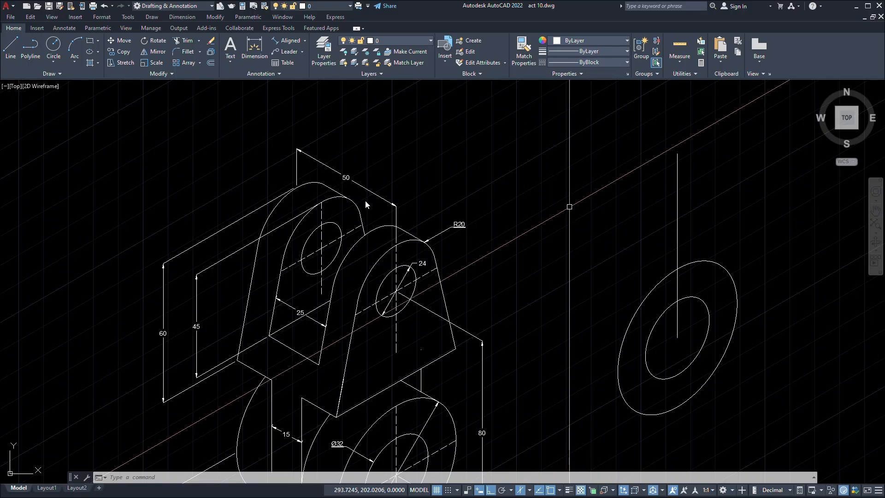
pyautogui.scroll(1, 646, 184)
pyautogui.scroll(-1, 583, 217)
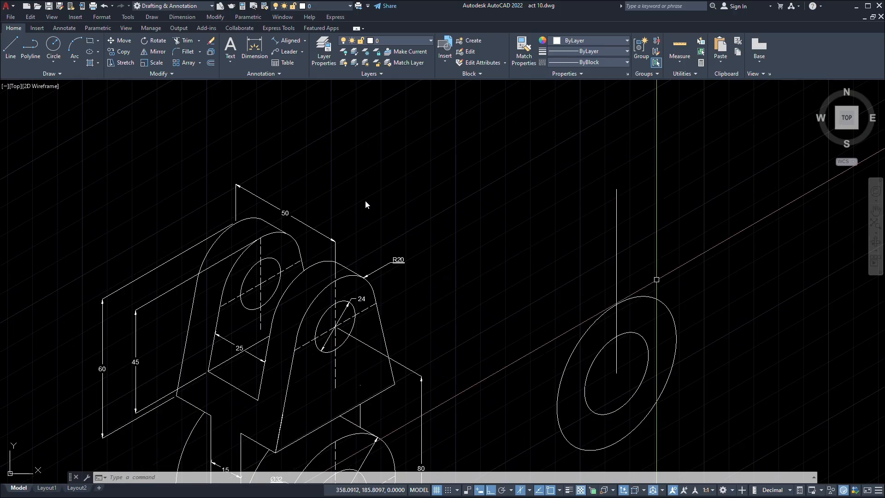
# Draw an isocircle of radius 20 centred on the upper end of the vertical line above the lower cylinder.
pyautogui.press('Return')
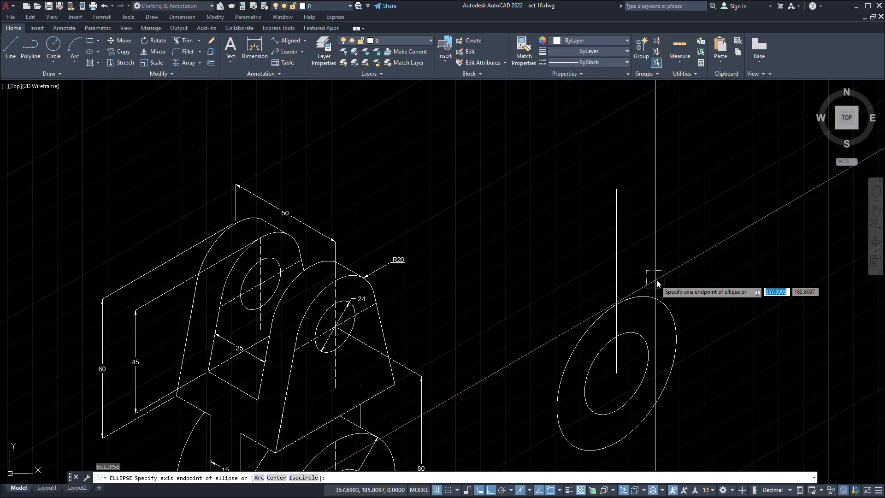
pyautogui.write('I')
pyautogui.press('Return')
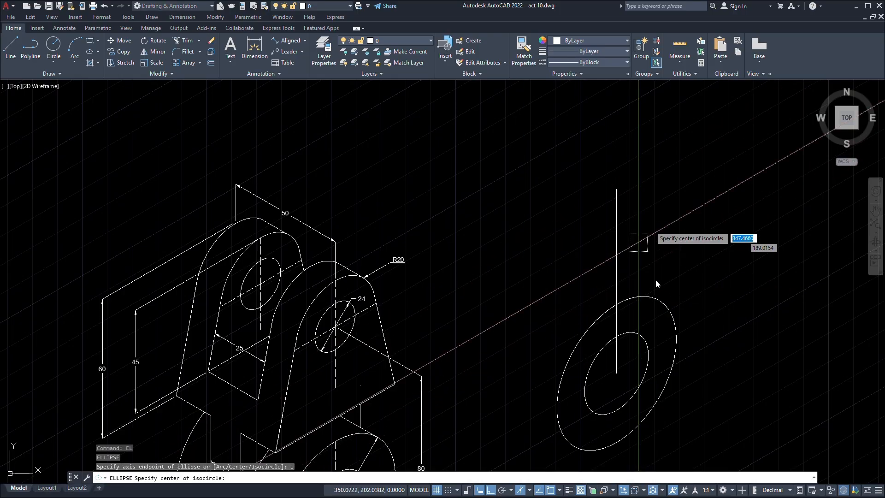
pyautogui.click(616, 189)
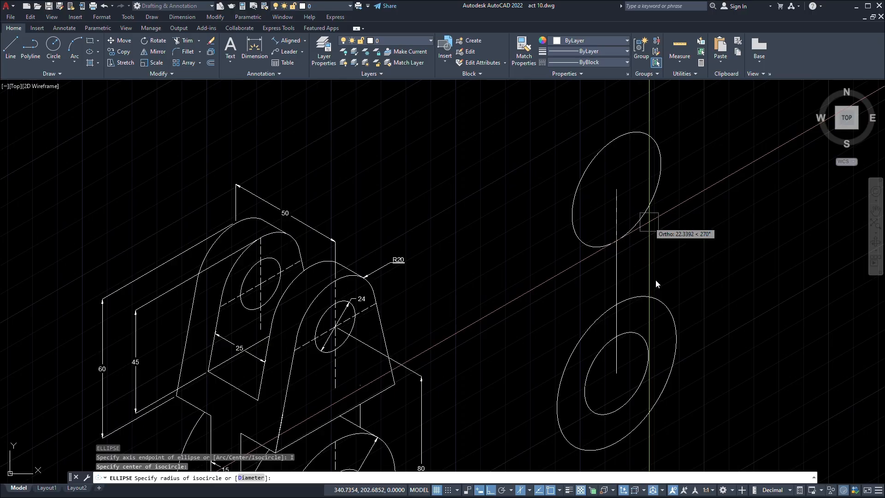
pyautogui.write('2')
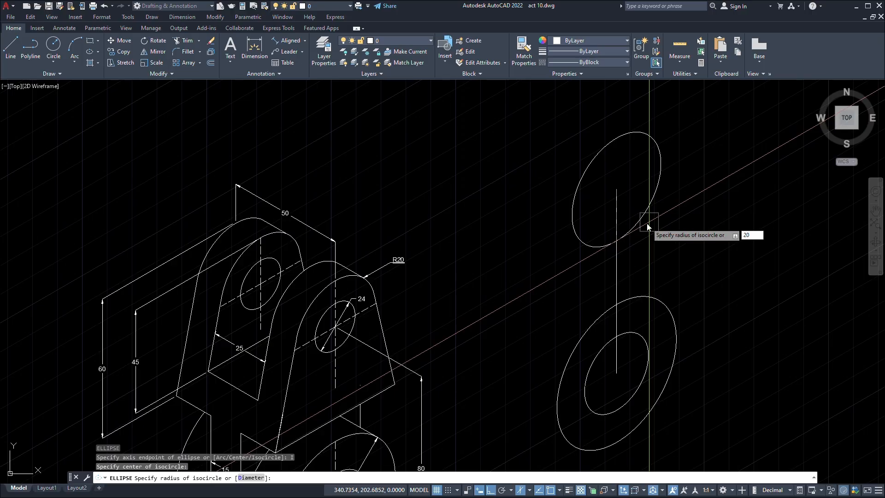
pyautogui.write('0')
pyautogui.press('Return')
pyautogui.press('Return')
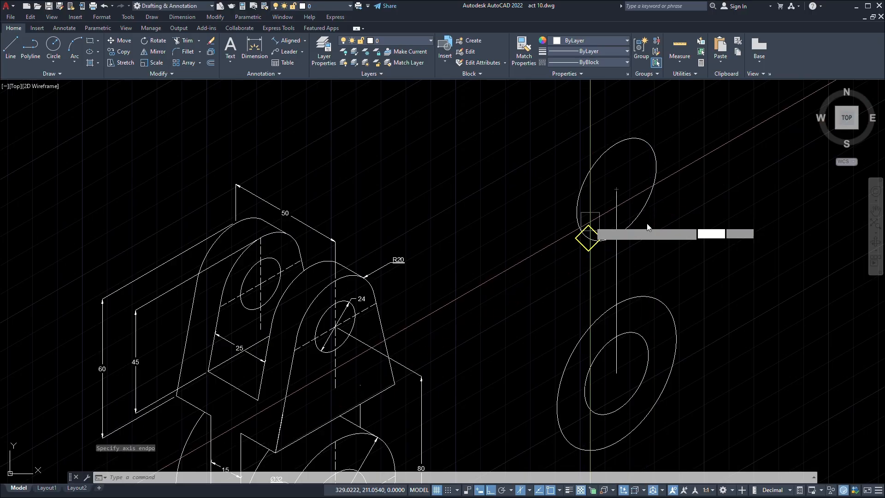
pyautogui.click(617, 189)
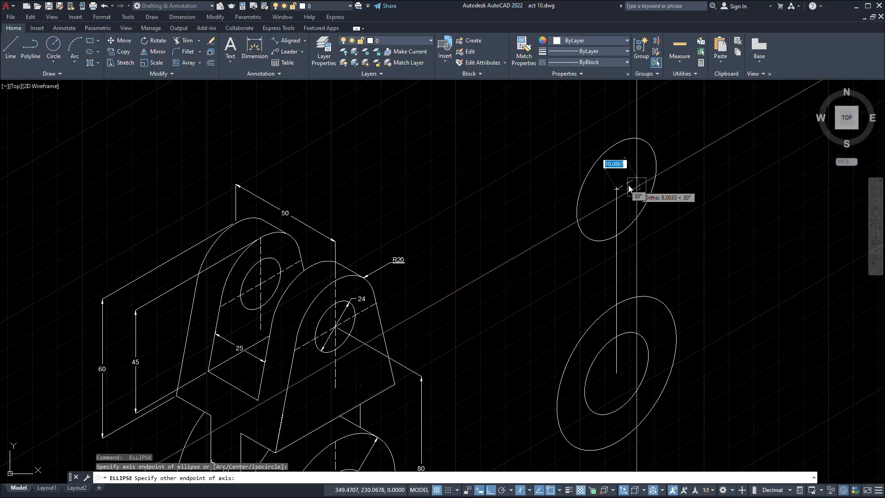
pyautogui.press('Escape')
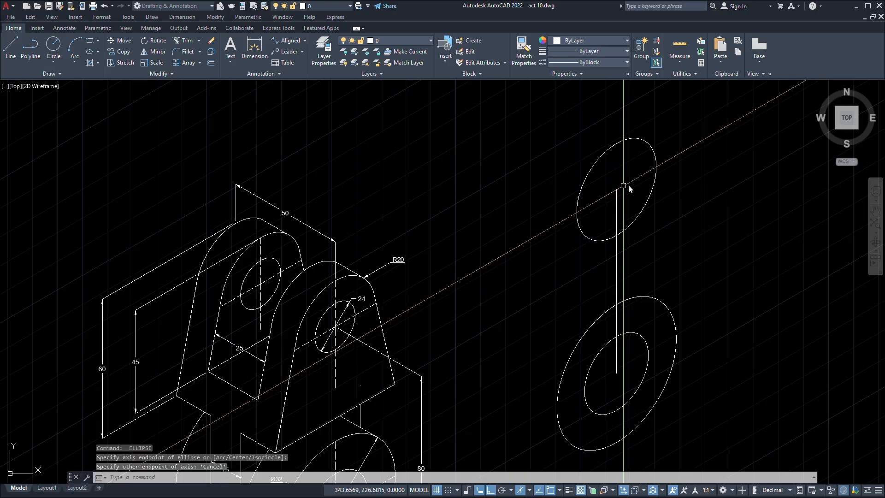
pyautogui.press('Return')
pyautogui.click(617, 189)
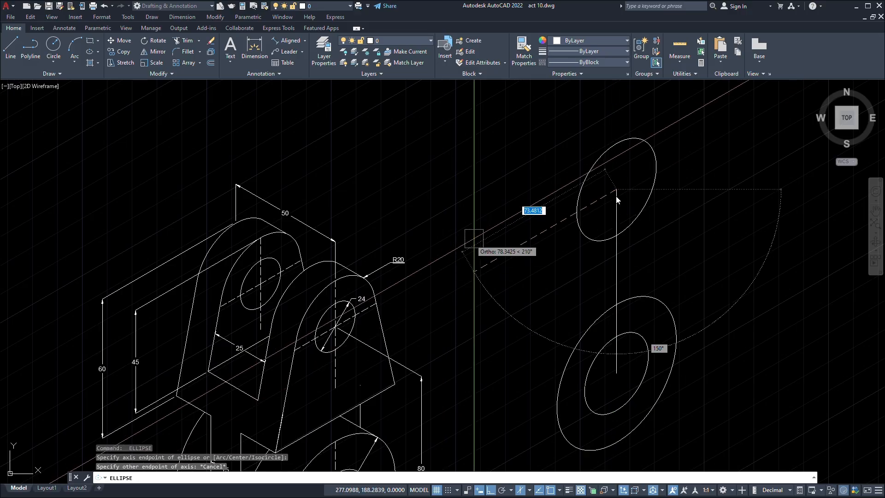
pyautogui.press('Escape')
# Draw a concentric isocircle of radius 10 for the upper lug's hole, checking the hole's dimension in the Word activity sheet.
pyautogui.press('Return')
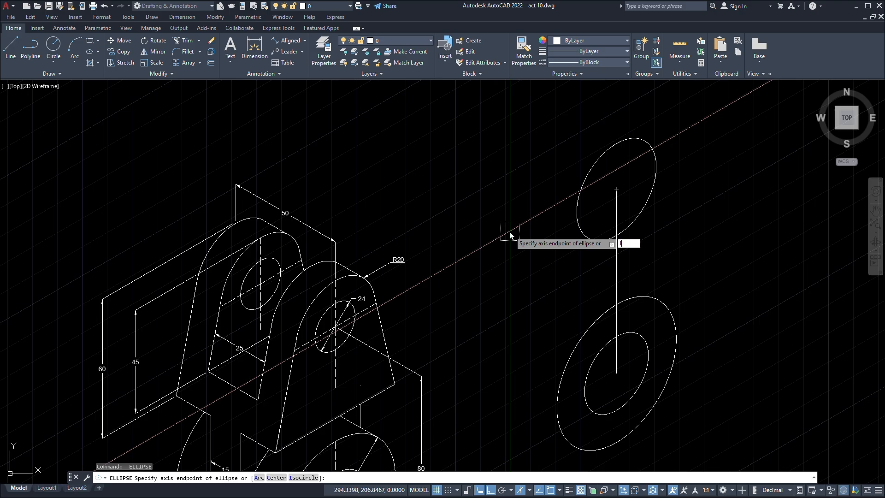
pyautogui.press('Return')
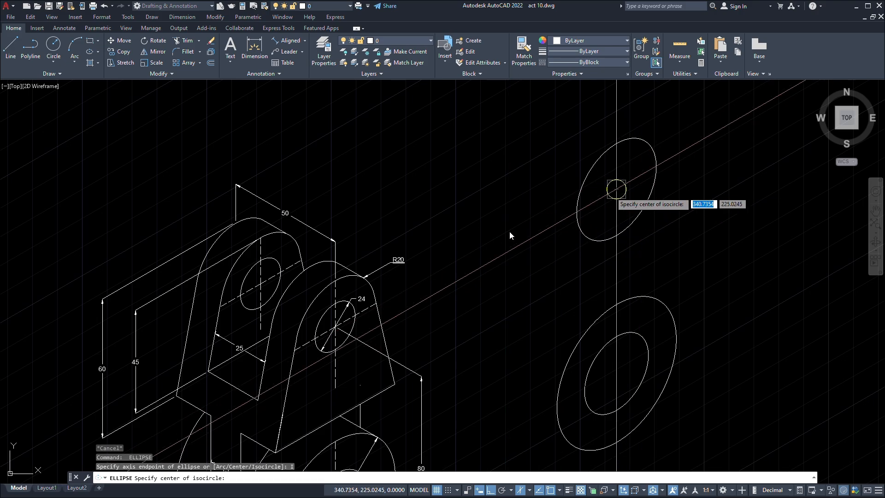
pyautogui.click(616, 189)
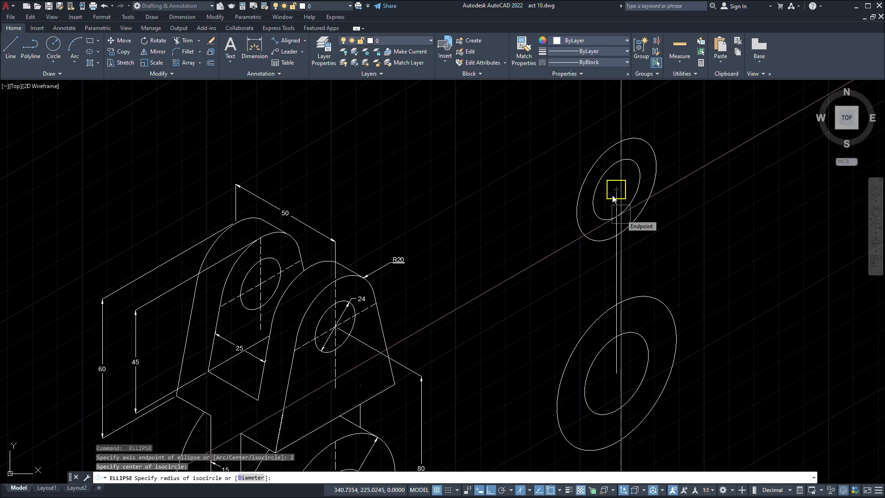
pyautogui.hotkey('alt', 'Tab')
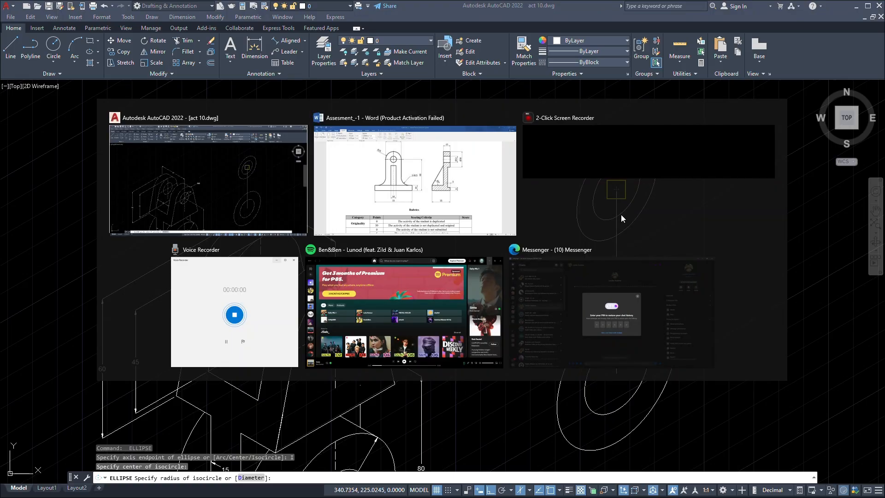
pyautogui.scroll(-5, 621, 217)
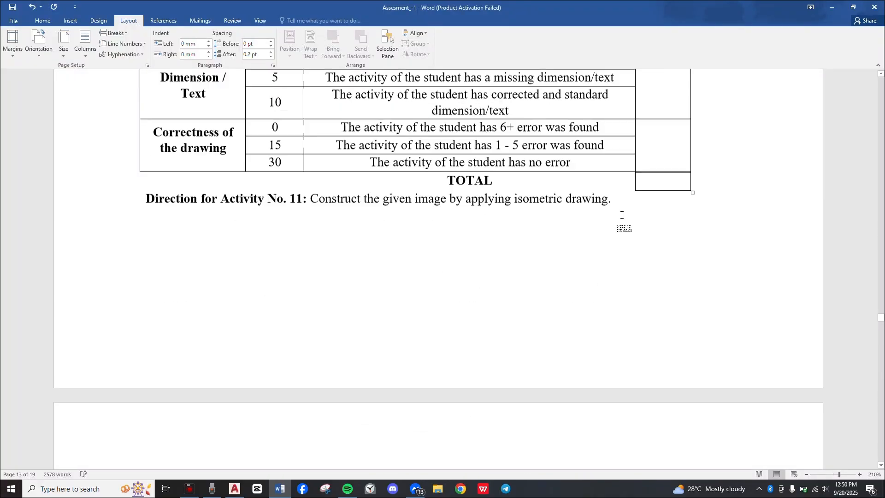
pyautogui.scroll(15, 622, 215)
pyautogui.scroll(1, 622, 214)
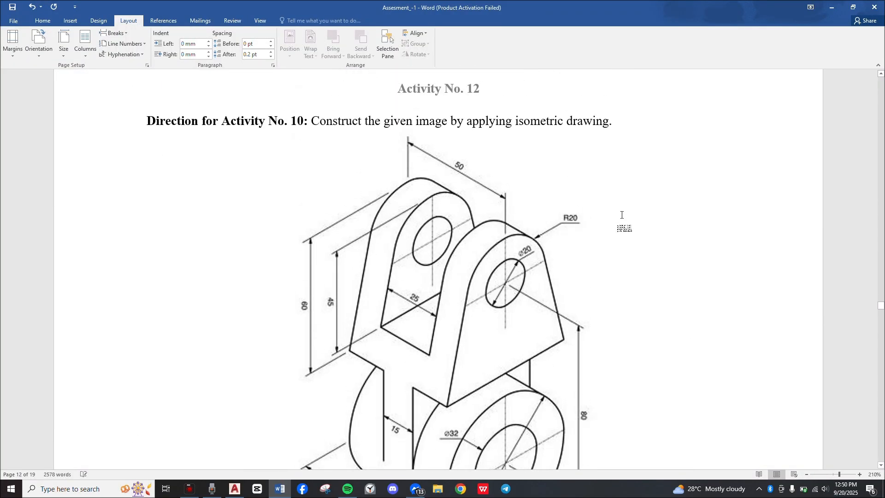
pyautogui.keyDown('ctrl'); pyautogui.scroll(6, 622, 215); pyautogui.keyUp('ctrl')
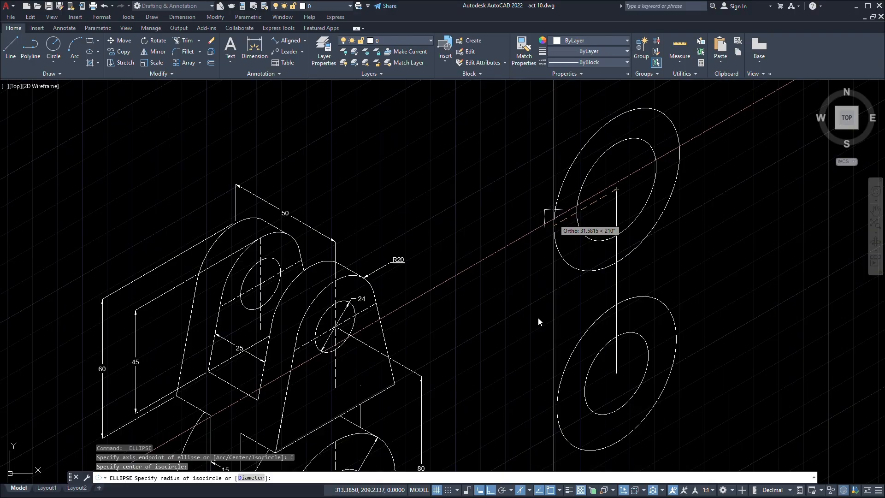
pyautogui.write('10')
pyautogui.press('Return')
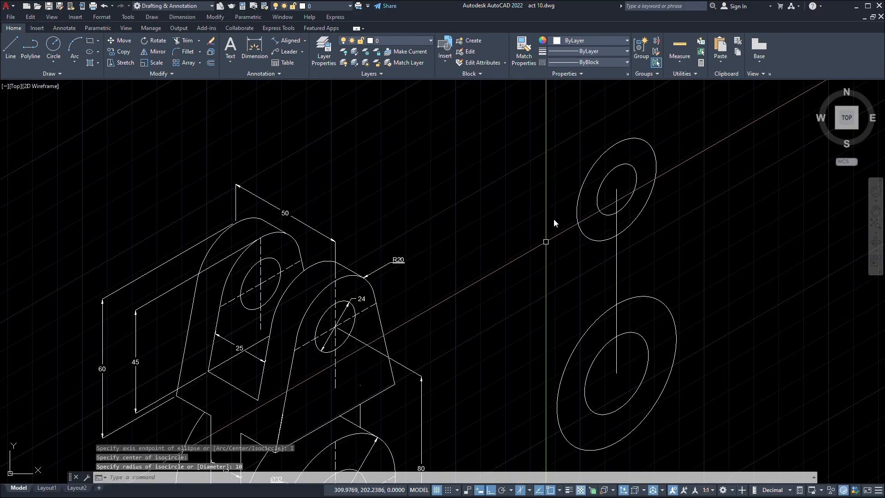
# Set the text of the front hole's diameter dimension in the reference bracket to 20.
pyautogui.scroll(6, 345, 355)
pyautogui.moveTo(345, 284); pyautogui.dragTo(414, 353, button='middle')
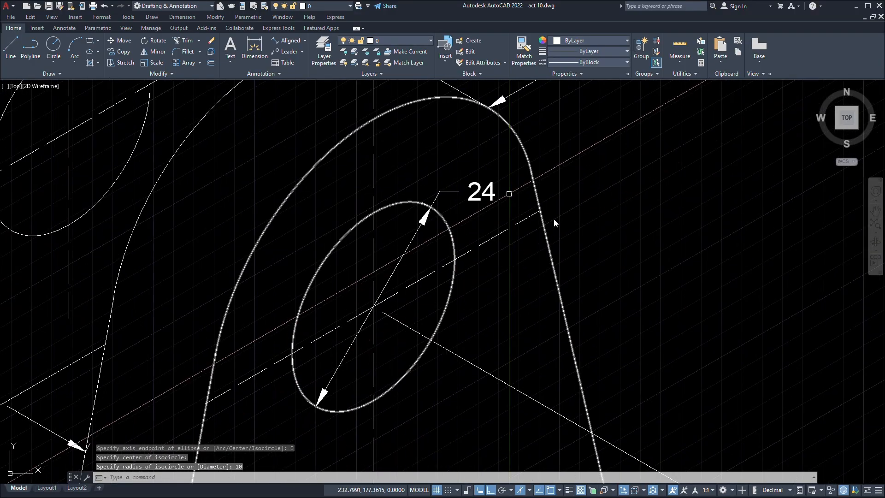
pyautogui.doubleClick(479, 196)
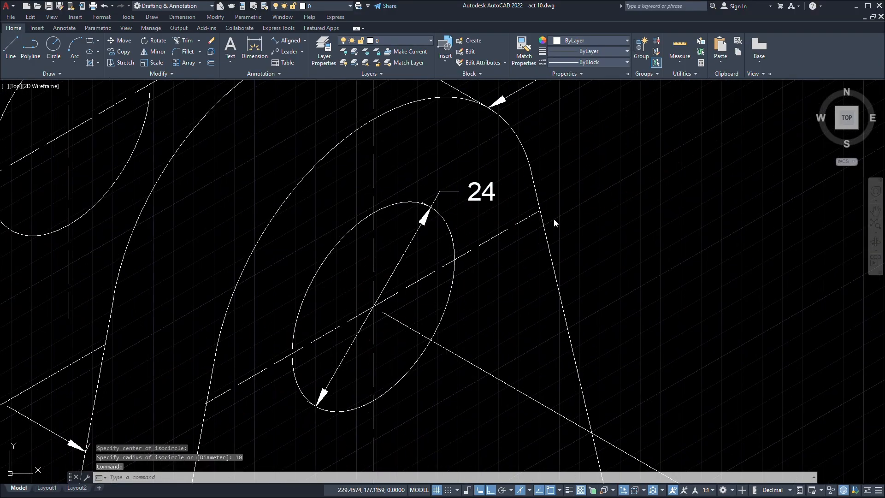
pyautogui.click(496, 190)
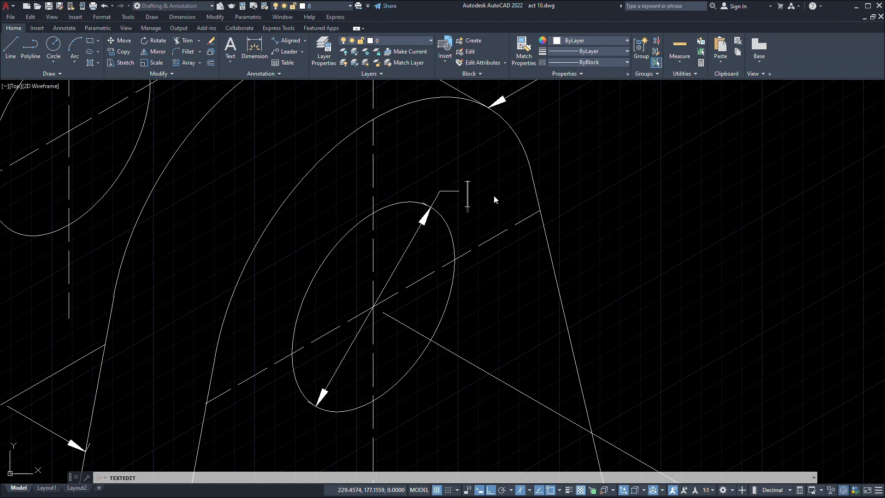
pyautogui.write('1')
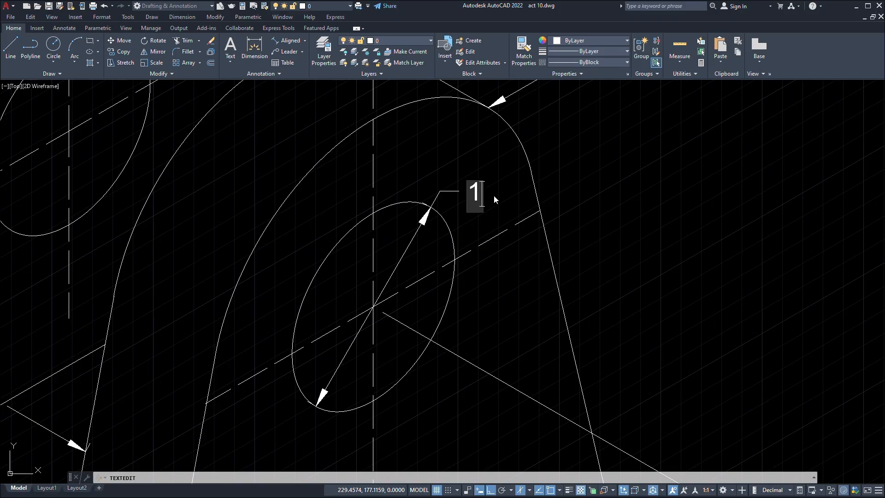
pyautogui.write('0')
pyautogui.press('Return')
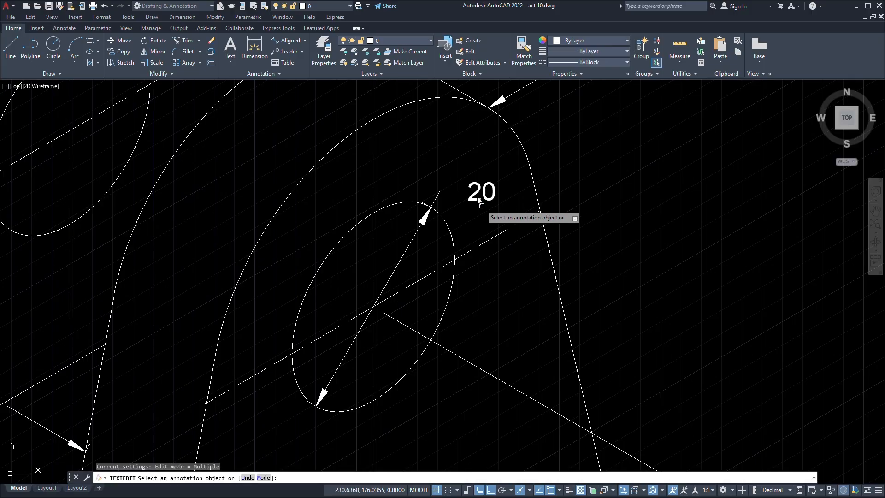
pyautogui.click(474, 192)
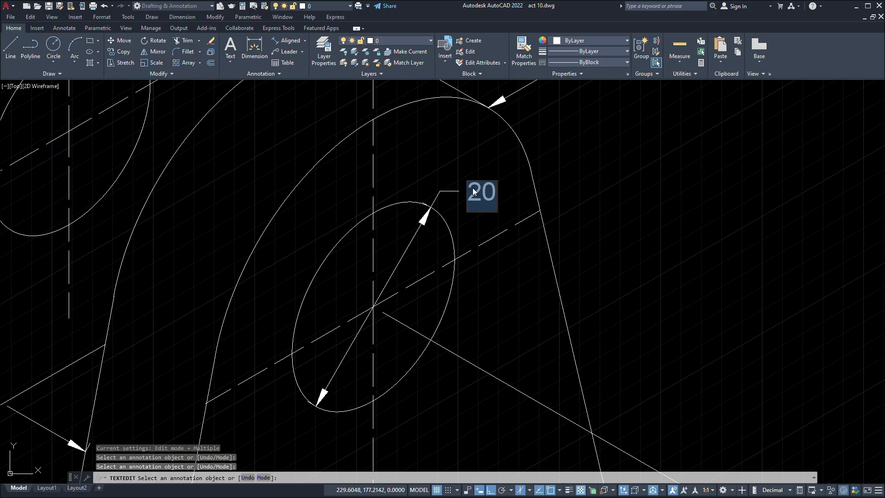
pyautogui.click(504, 194)
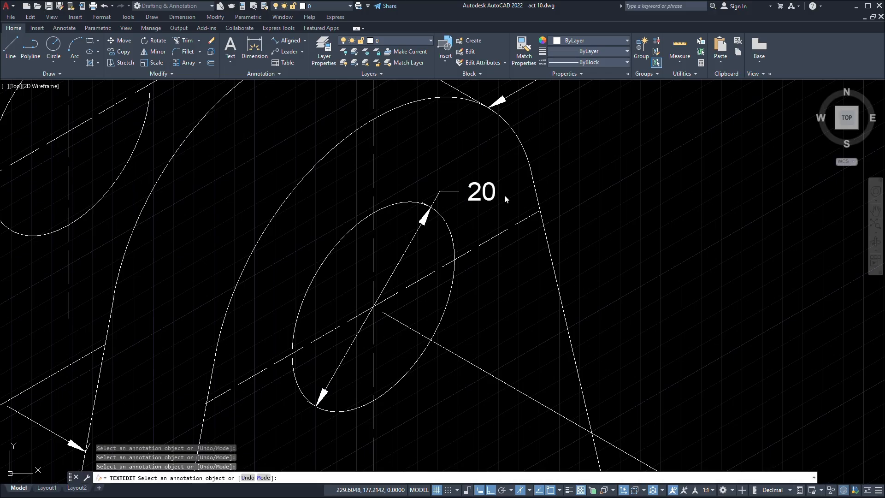
pyautogui.scroll(-6, 607, 183)
pyautogui.scroll(-2, 608, 184)
pyautogui.moveTo(608, 183)
pyautogui.mouseDown(button='middle')
pyautogui.moveTo(539, 179)
pyautogui.moveTo(487, 213)
pyautogui.mouseUp(button='middle')
pyautogui.scroll(2, 541, 178)
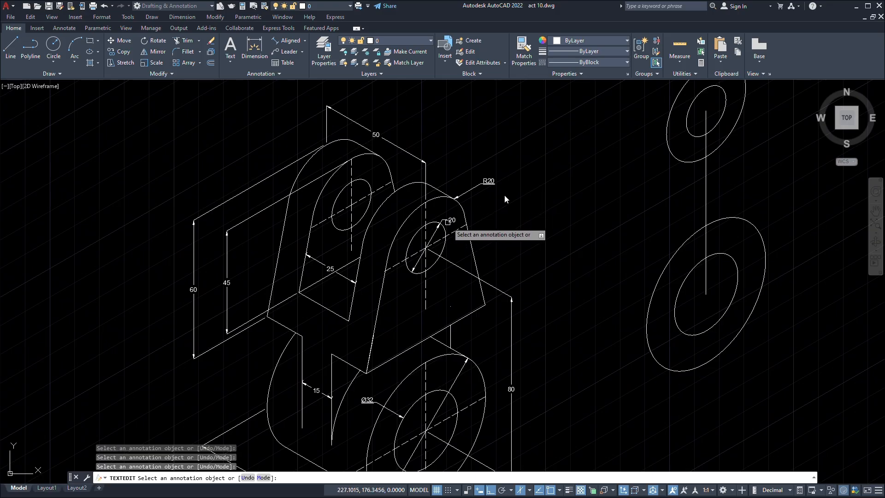
pyautogui.press('Escape')
# Examine the front lug's outline in the reference bracket, highlighting its base edge, sloping sides and hole.
pyautogui.scroll(-2, 597, 179)
pyautogui.moveTo(596, 179); pyautogui.dragTo(554, 255, button='middle')
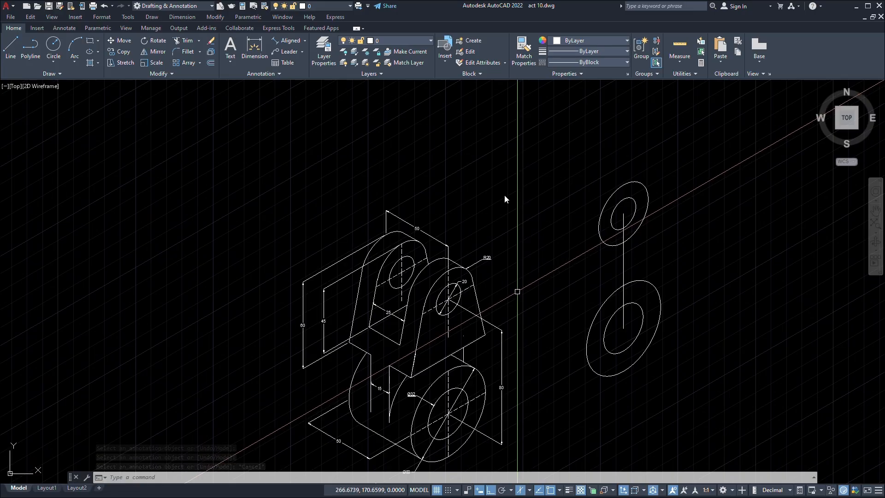
pyautogui.scroll(3, 602, 286)
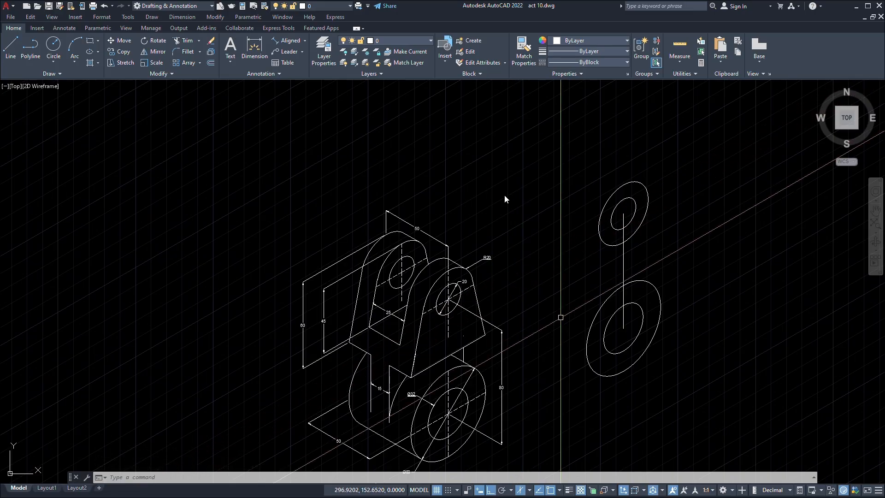
pyautogui.moveTo(601, 286)
pyautogui.mouseDown(button='middle')
pyautogui.moveTo(690, 251)
pyautogui.moveTo(677, 253)
pyautogui.moveTo(678, 244)
pyautogui.mouseUp(button='middle')
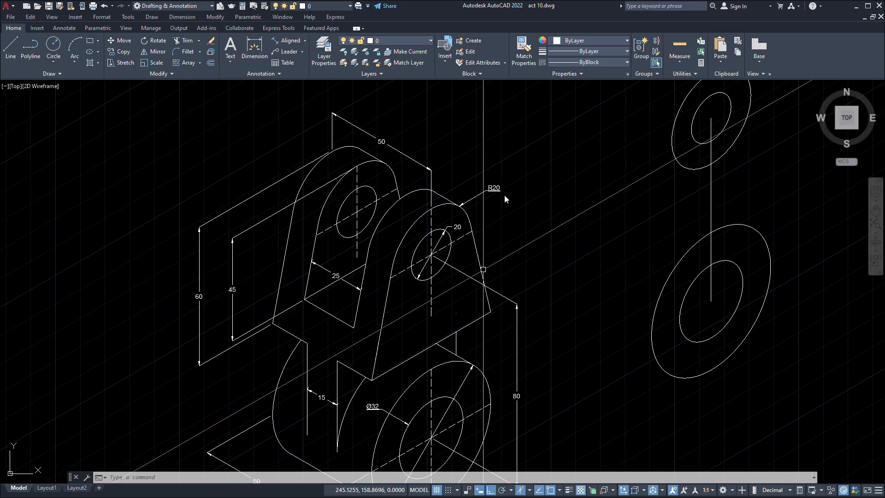
pyautogui.scroll(4, 398, 391)
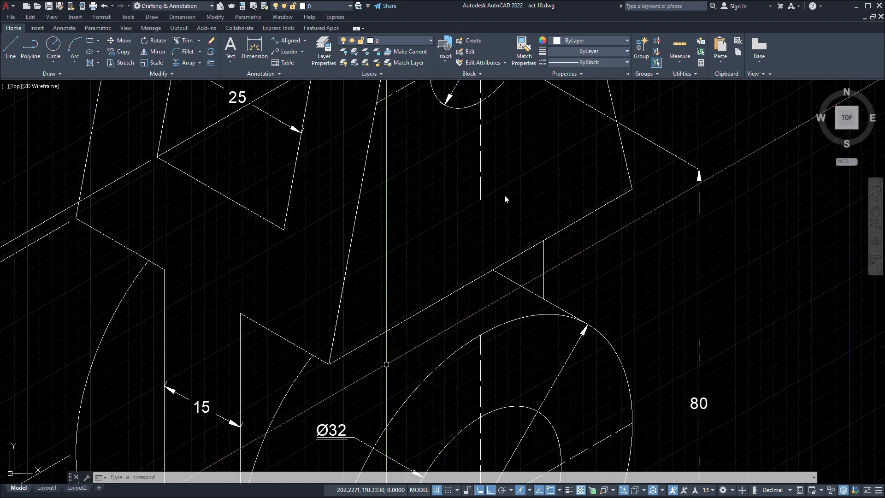
pyautogui.click(386, 364)
pyautogui.click(381, 322)
pyautogui.scroll(-2, 410, 300)
pyautogui.scroll(4, 440, 277)
pyautogui.scroll(-4, 447, 278)
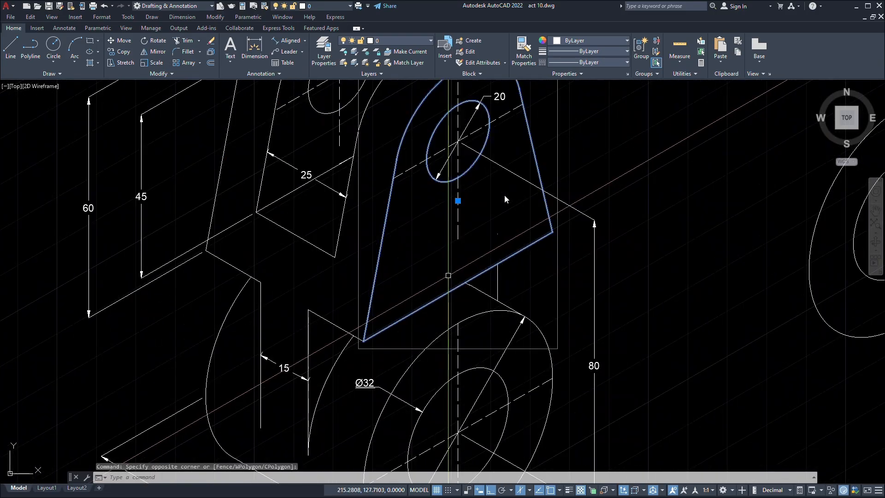
pyautogui.moveTo(452, 280); pyautogui.dragTo(461, 315, button='middle')
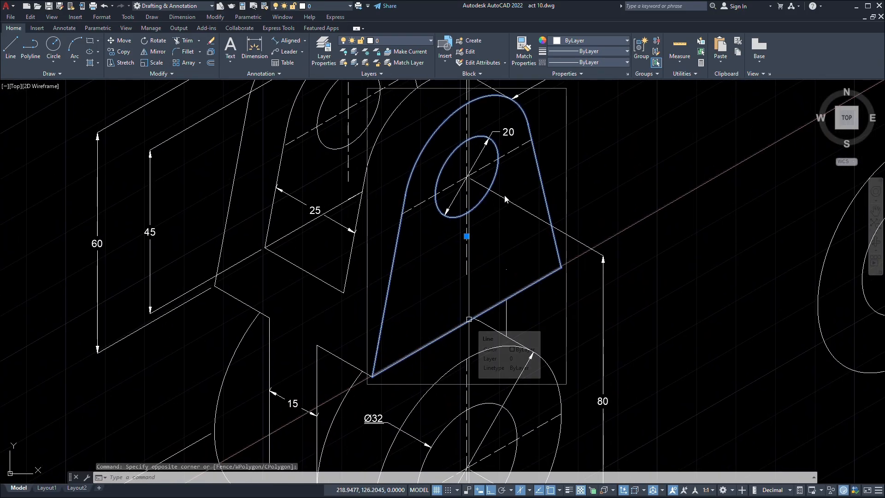
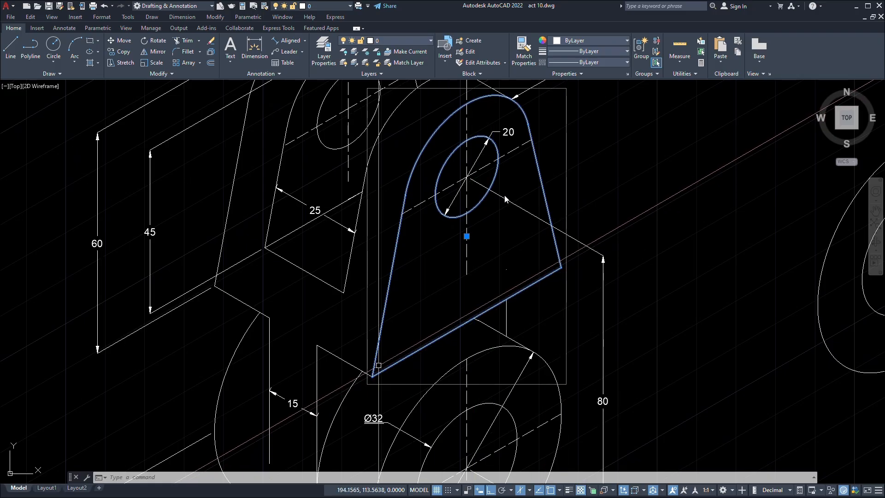
pyautogui.moveTo(379, 365); pyautogui.dragTo(577, 295, button='middle')
pyautogui.scroll(-2, 504, 195)
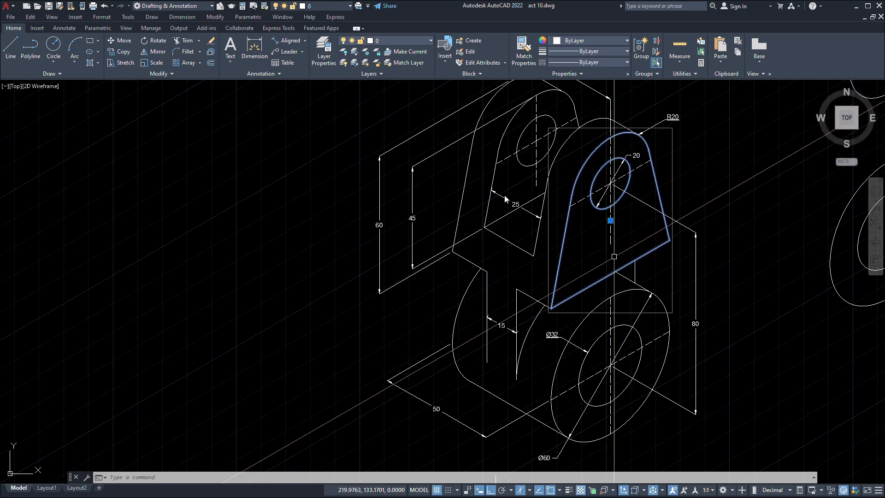
pyautogui.click(464, 286)
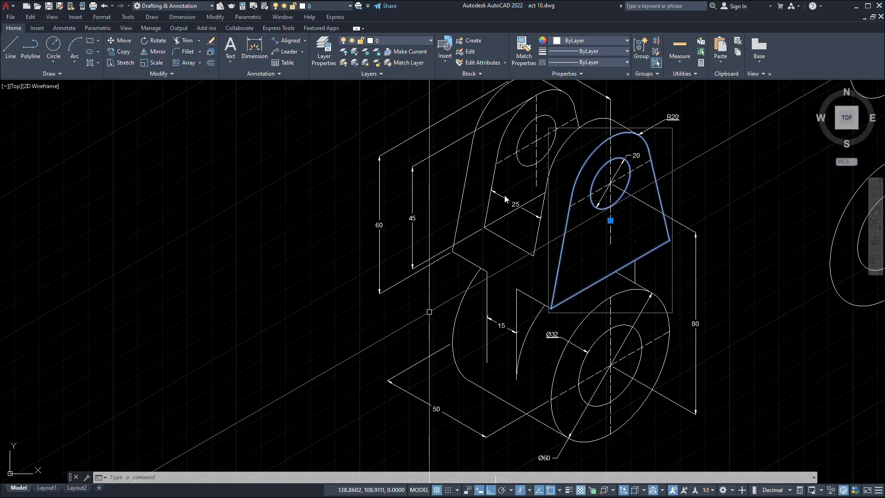
pyautogui.press('Escape')
# Highlight the lower extension line and dimension line of the upper lugs' 60 height dimension in the reference bracket.
pyautogui.moveTo(406, 324); pyautogui.dragTo(412, 328, button='middle')
pyautogui.click(414, 304)
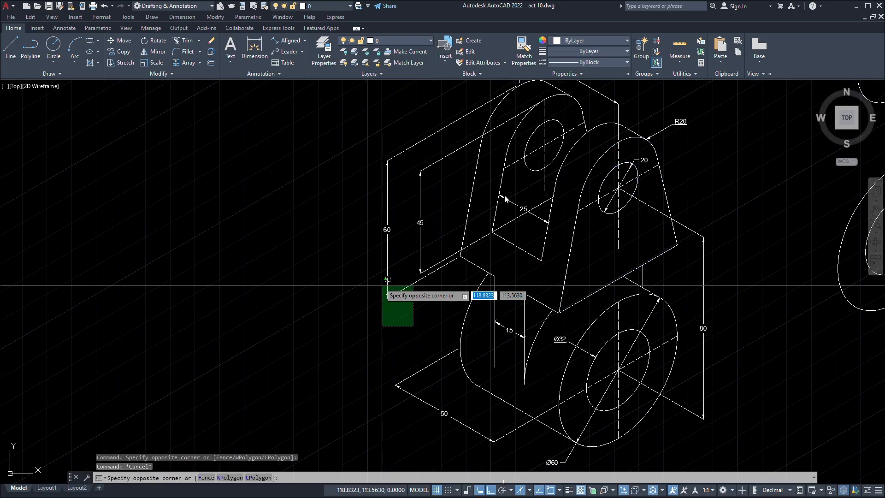
pyautogui.click(383, 285)
pyautogui.click(398, 232)
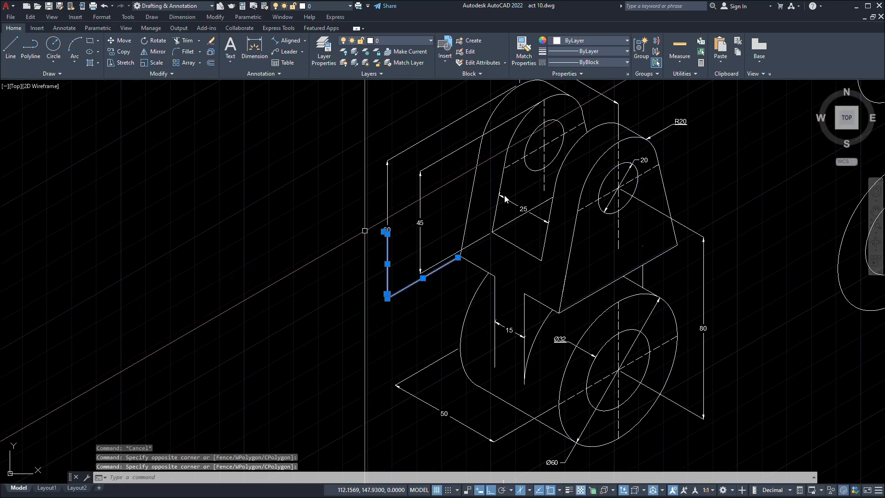
# Examine the 60 height dimension in the reference bracket, following it from the base up to the rear lug's top arc.
pyautogui.click(379, 217)
pyautogui.scroll(5, 393, 253)
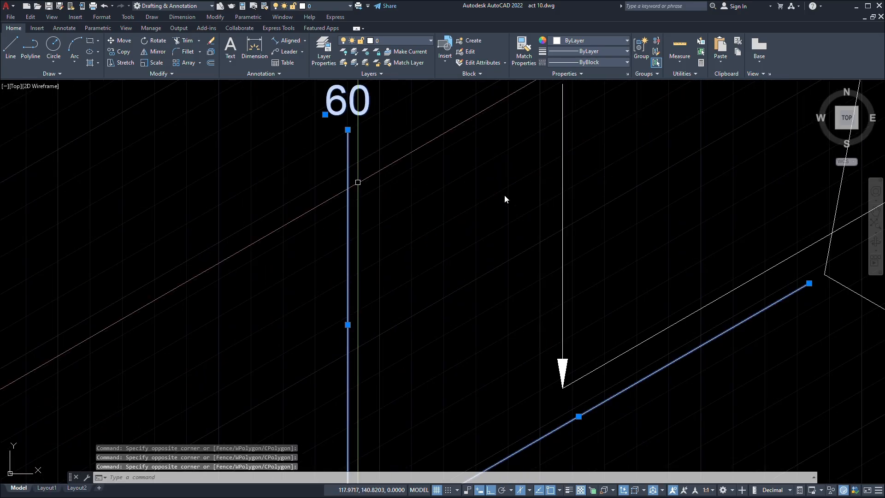
pyautogui.scroll(-2, 355, 183)
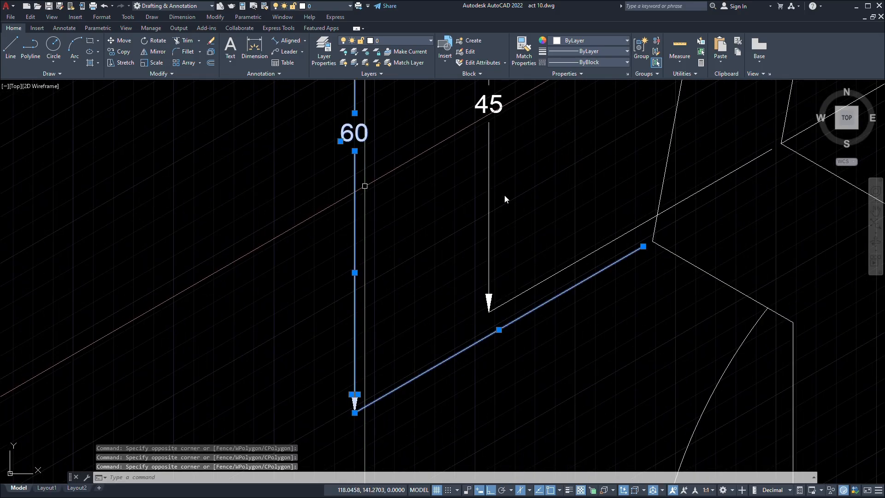
pyautogui.scroll(-4, 363, 186)
pyautogui.moveTo(364, 186); pyautogui.dragTo(368, 230, button='middle')
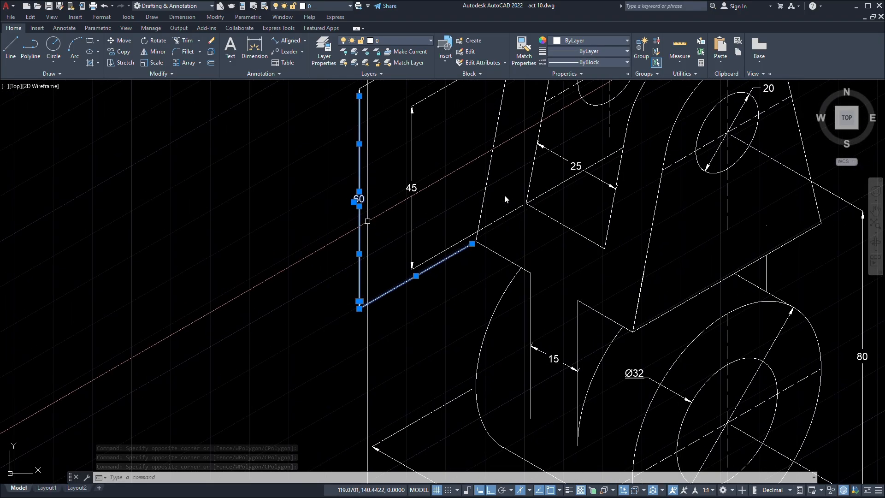
pyautogui.scroll(-2, 505, 197)
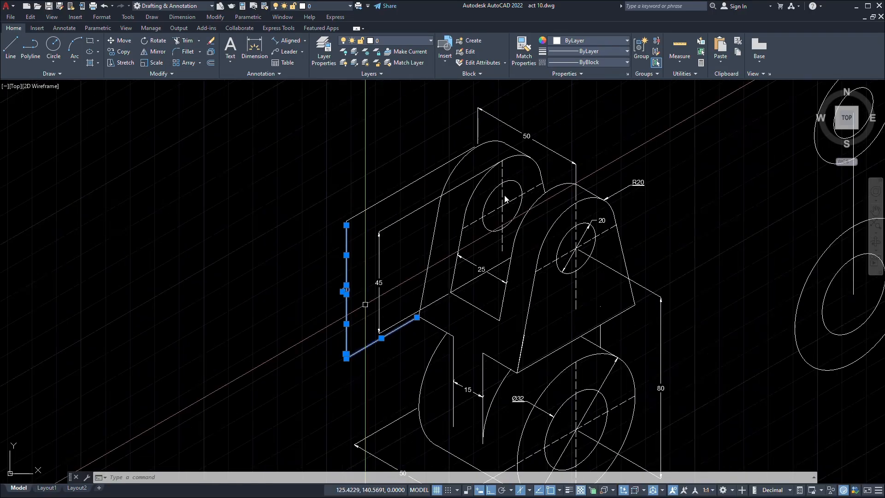
pyautogui.scroll(2, 369, 293)
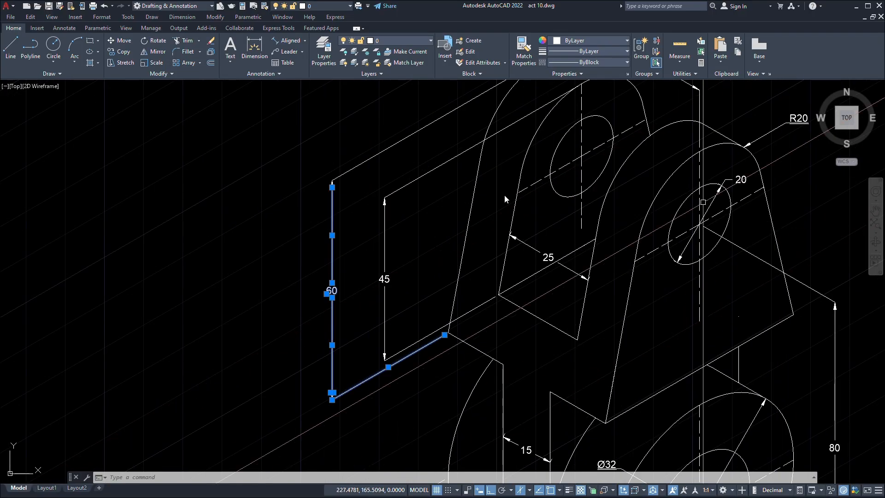
pyautogui.scroll(-2, 703, 203)
pyautogui.scroll(5, 504, 198)
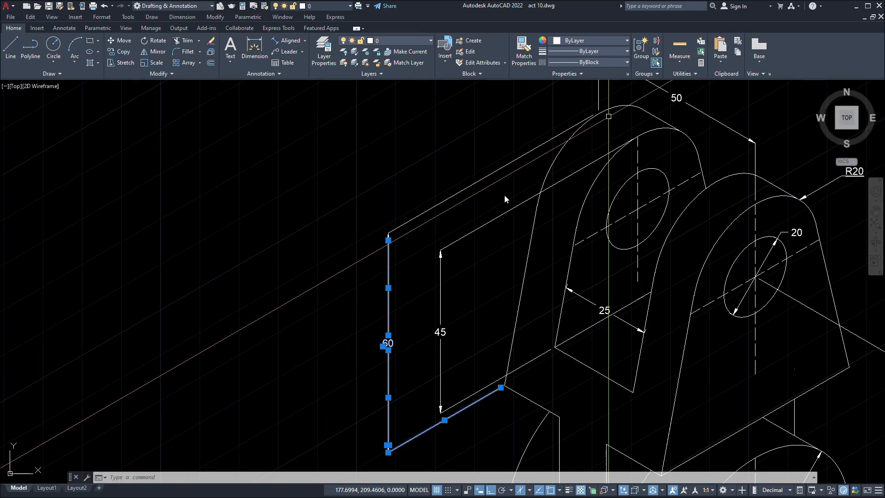
pyautogui.scroll(-5, 504, 195)
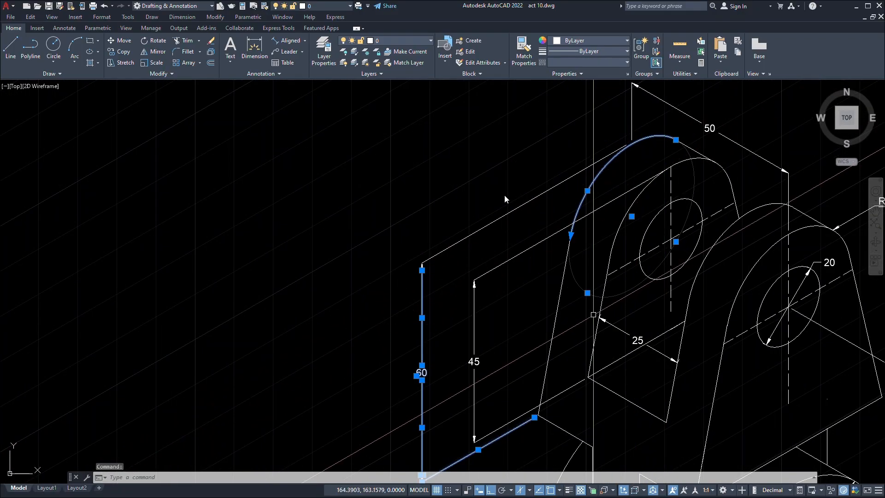
# Highlight the front lug's outline and hole in the reference bracket to examine its base edge.
pyautogui.moveTo(628, 313); pyautogui.dragTo(600, 234, button='middle')
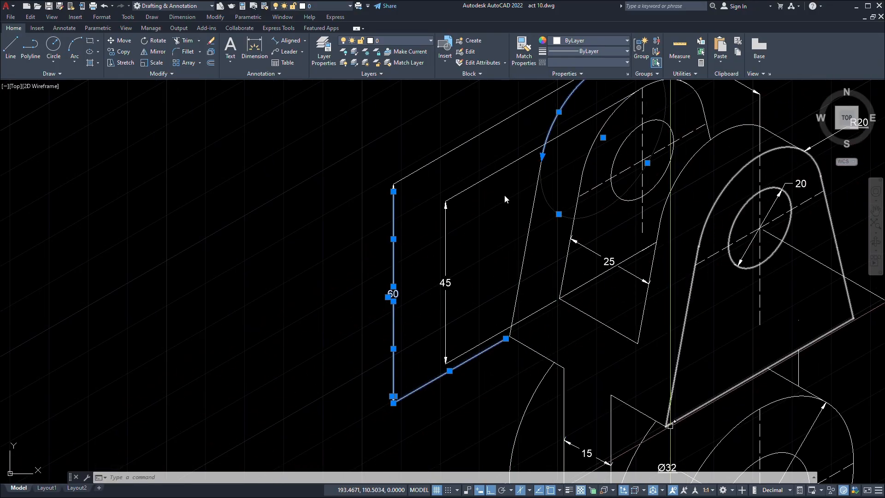
pyautogui.click(719, 410)
pyautogui.click(719, 394)
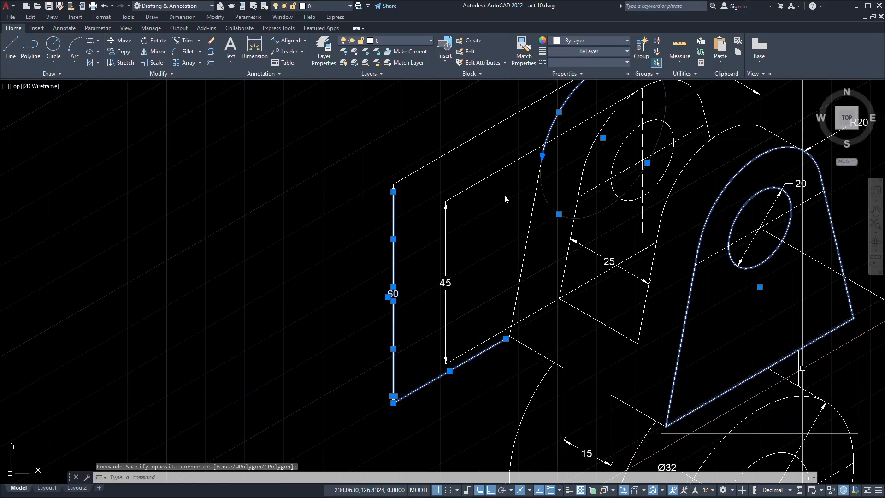
pyautogui.scroll(-3, 504, 194)
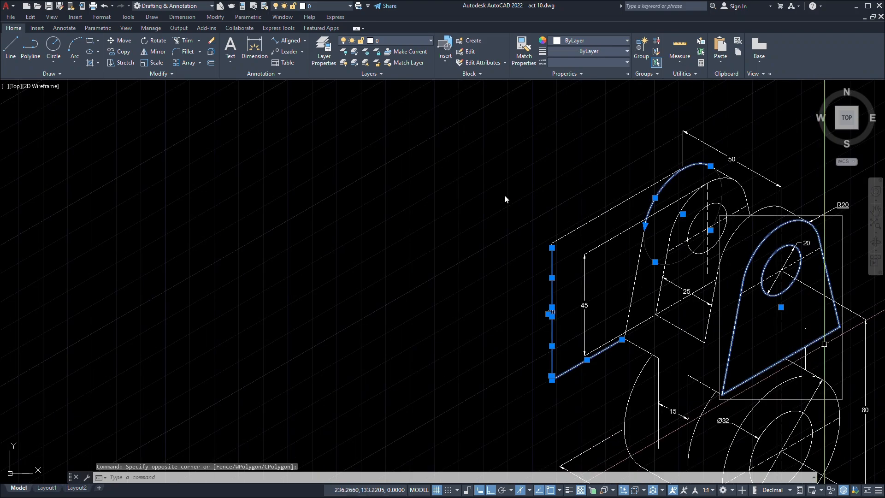
# Draw a line 20 long straight up from the center of the new upper lug's isocircles.
pyautogui.scroll(5, 504, 195)
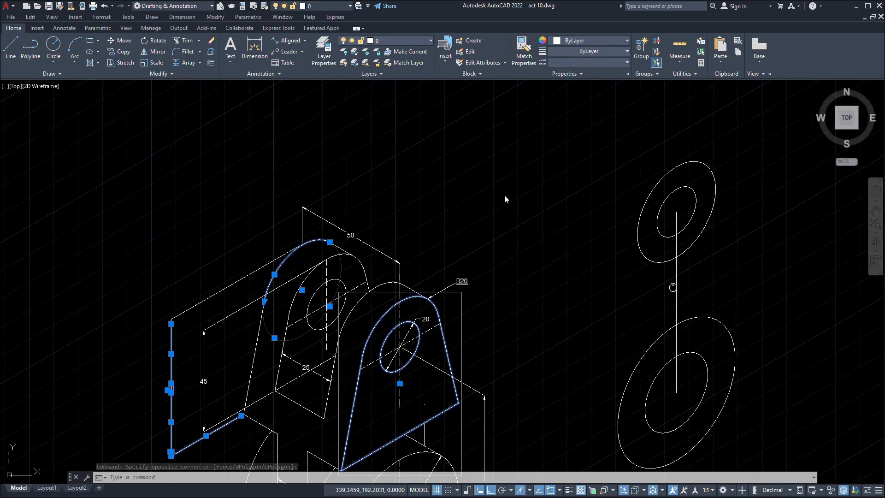
pyautogui.scroll(5, 505, 194)
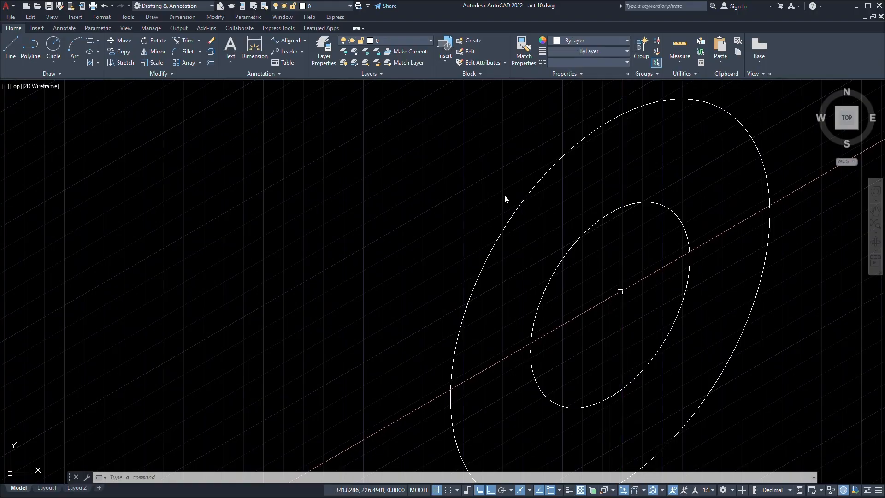
pyautogui.write('L')
pyautogui.press('Return')
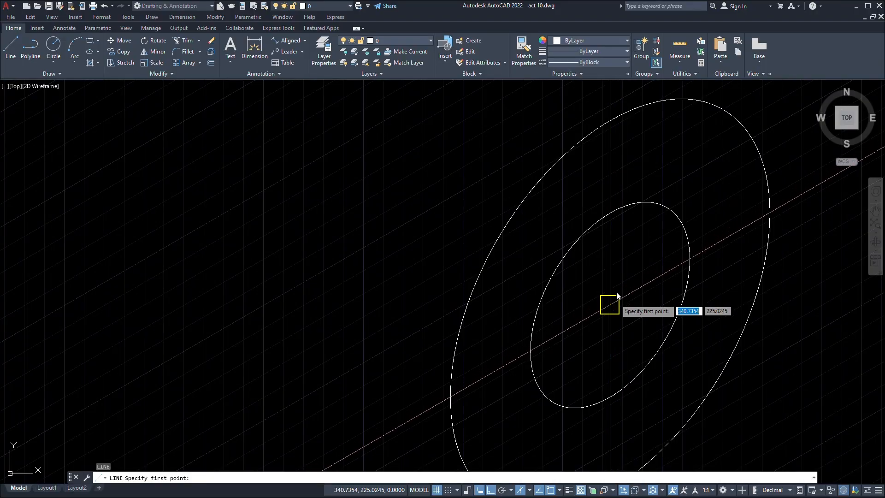
pyautogui.click(616, 293)
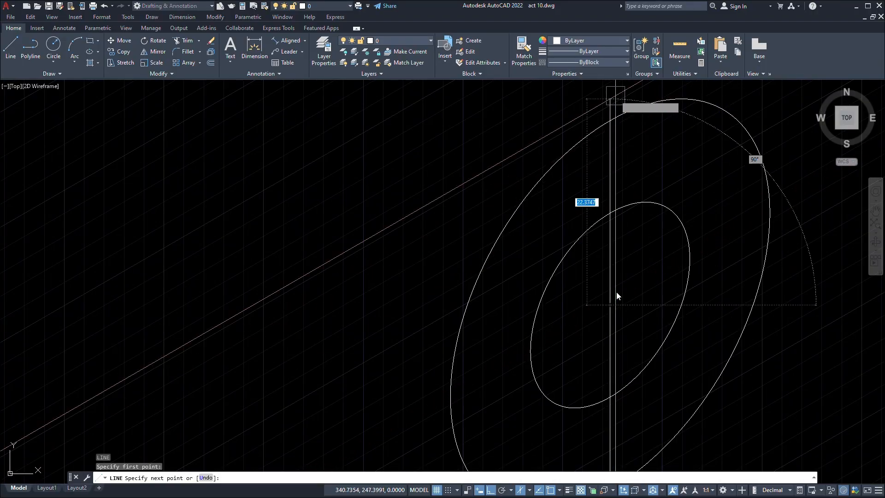
pyautogui.scroll(-2, 613, 191)
pyautogui.moveTo(595, 231); pyautogui.dragTo(552, 370, button='middle')
pyautogui.write('2')
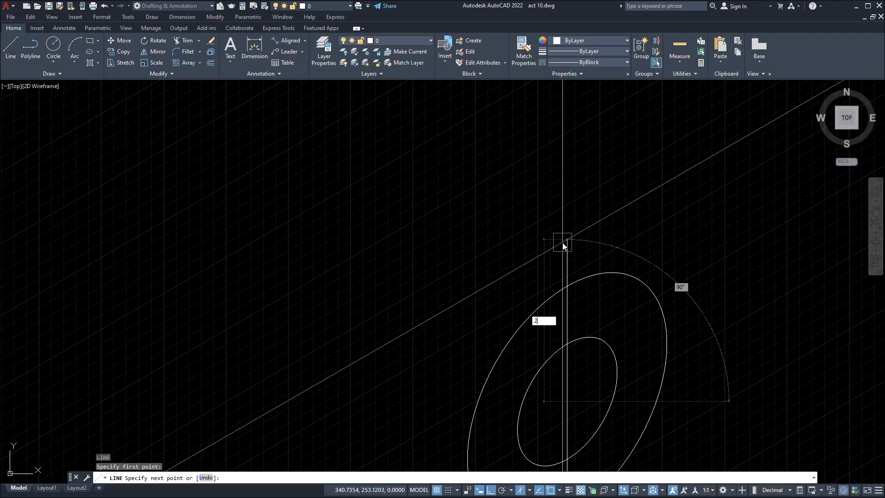
pyautogui.write('0')
pyautogui.press('Return')
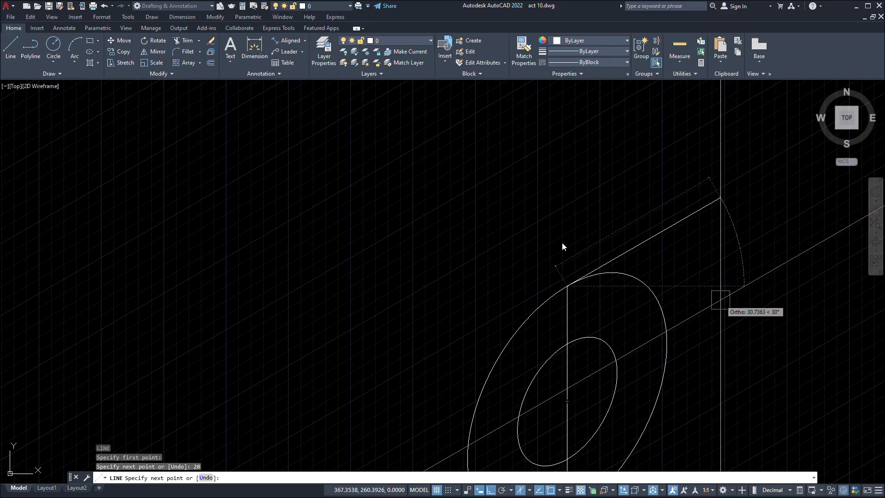
# Continue the line 60 straight down from its upper end and add a base line about 75 long at 30°.
pyautogui.scroll(-3, 562, 242)
pyautogui.scroll(-3, 696, 253)
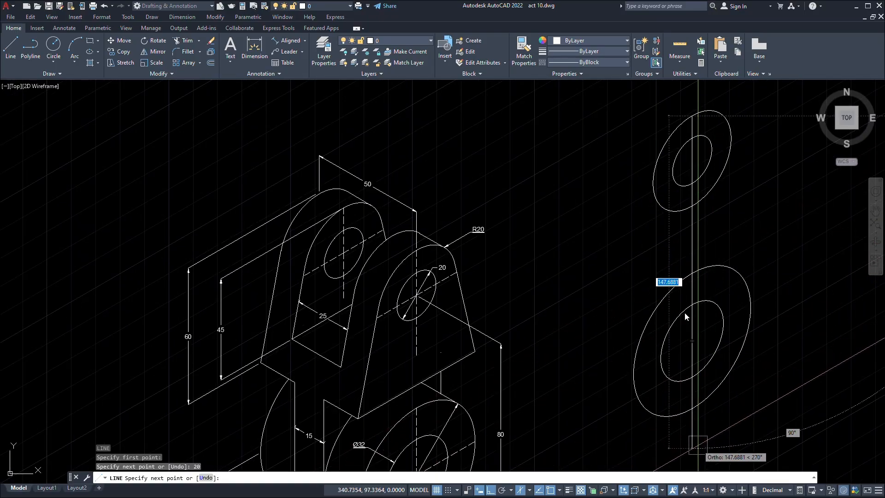
pyautogui.write('60')
pyautogui.press('Return')
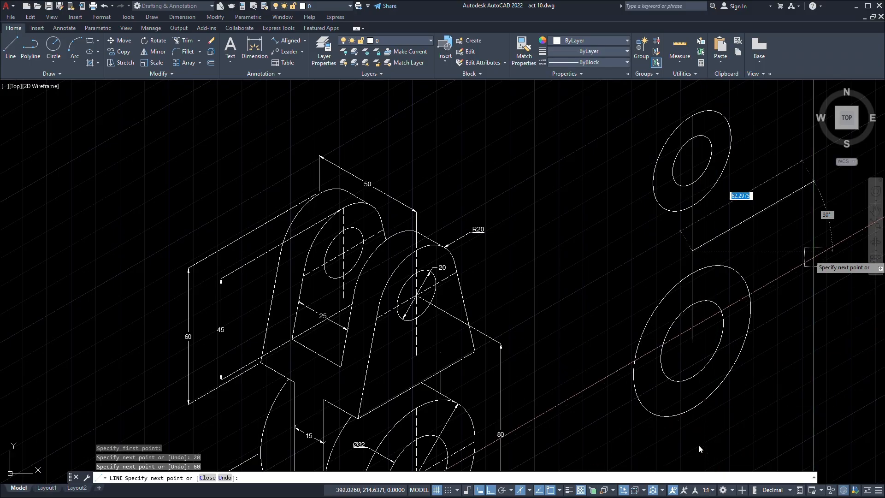
pyautogui.moveTo(834, 233); pyautogui.dragTo(829, 272, button='middle')
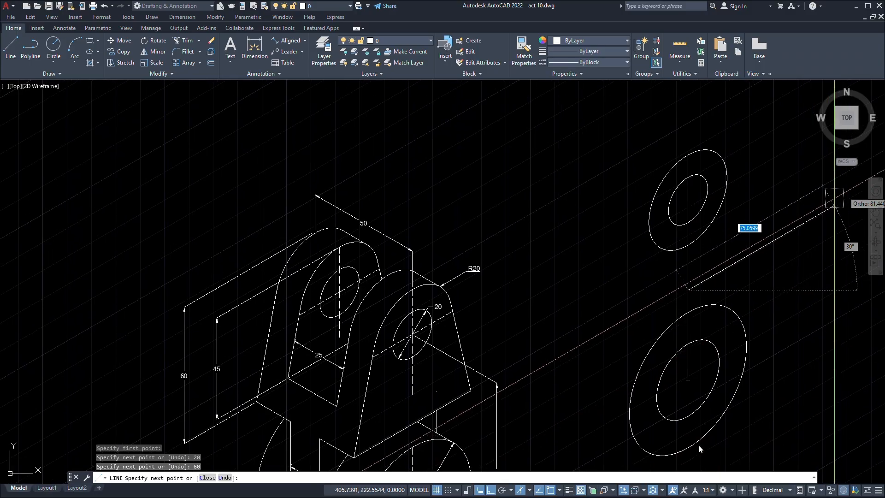
pyautogui.click(833, 205)
pyautogui.press('Escape')
# Check the new base line's starting corner and highlight the front lug above the lower cylinder in the reference bracket.
pyautogui.scroll(5, 699, 444)
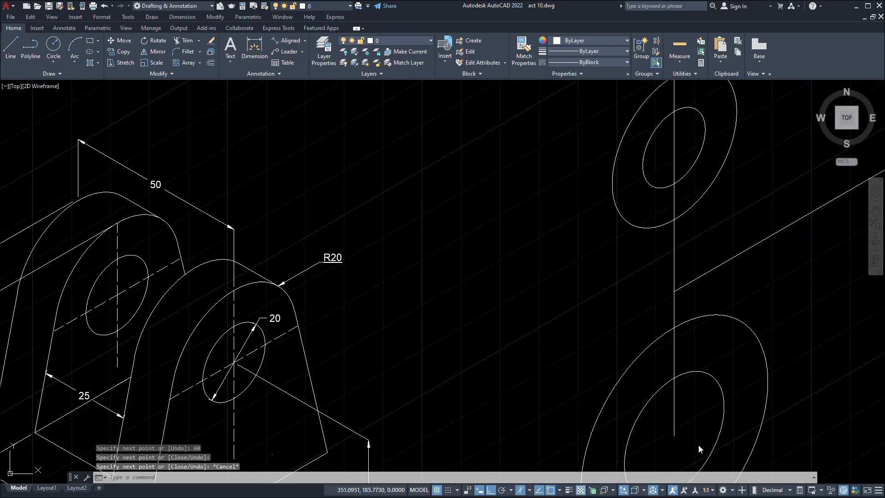
pyautogui.scroll(-6, 699, 448)
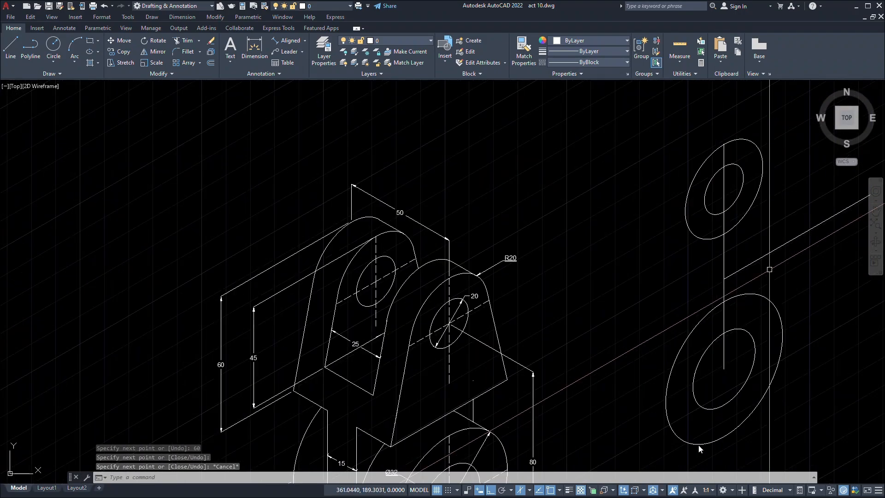
pyautogui.scroll(6, 699, 449)
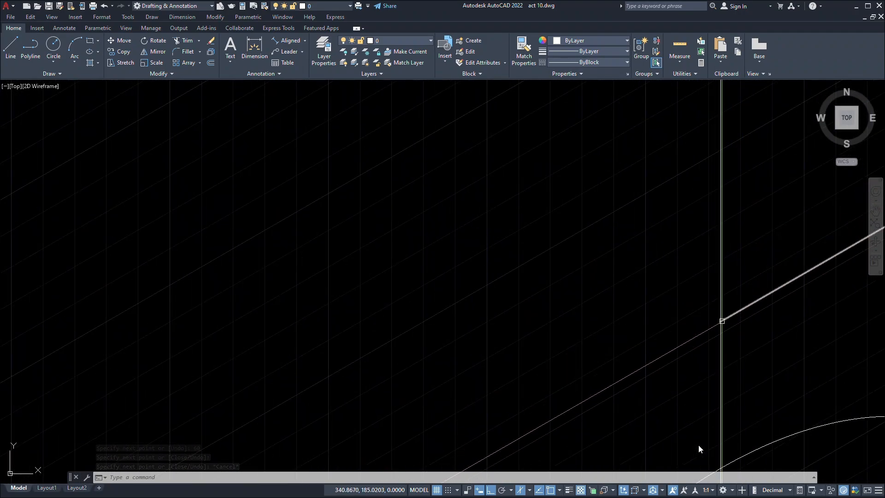
pyautogui.scroll(-6, 699, 448)
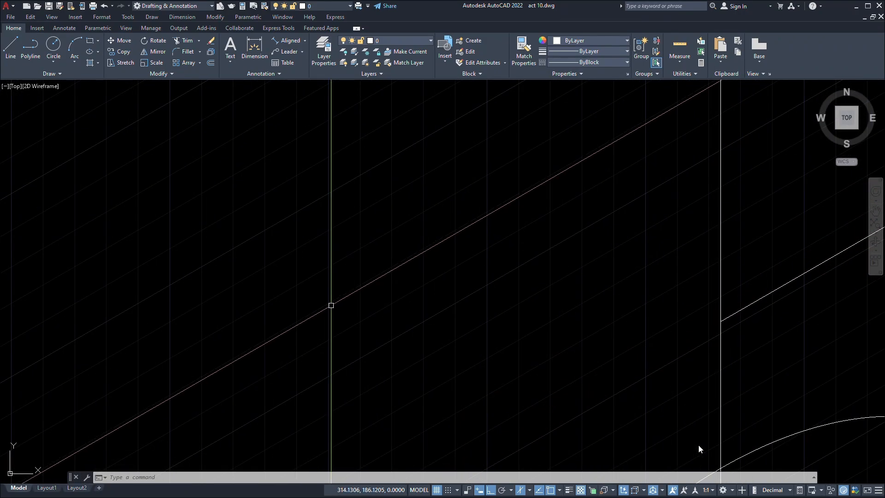
pyautogui.scroll(3, 507, 247)
pyautogui.moveTo(504, 246); pyautogui.dragTo(749, 73, button='middle')
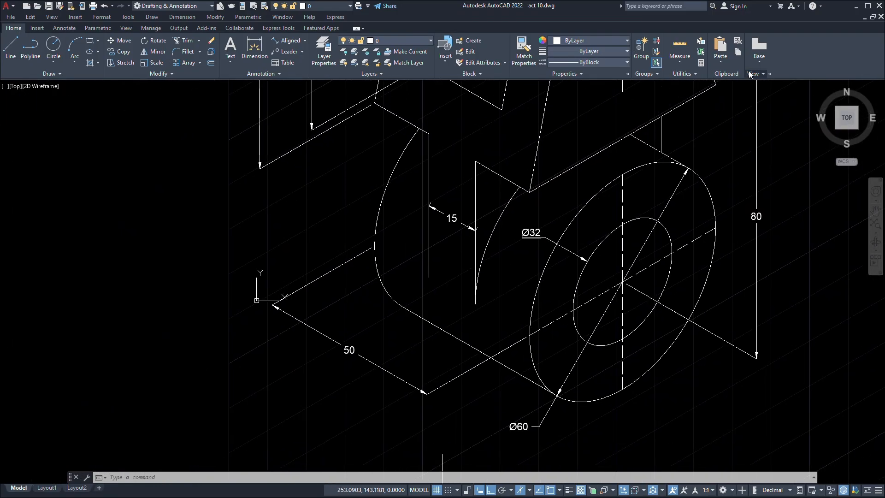
pyautogui.scroll(-2, 576, 234)
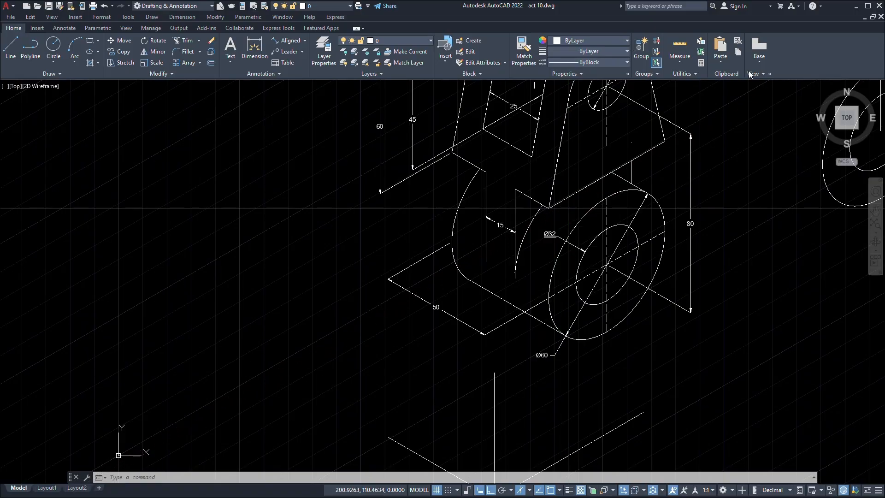
pyautogui.click(607, 121)
pyautogui.click(736, 189)
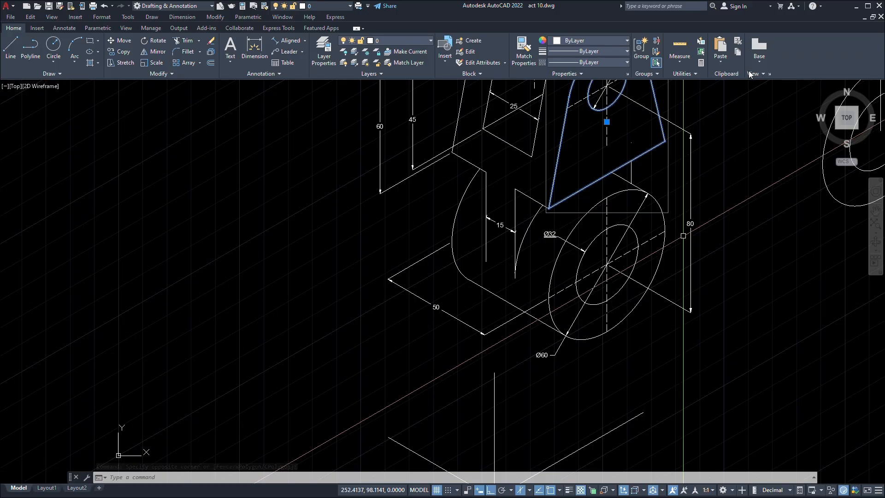
# Highlight the Ø60 dimension and the lower cylinder's outer isocircle in the reference bracket.
pyautogui.scroll(2, 664, 258)
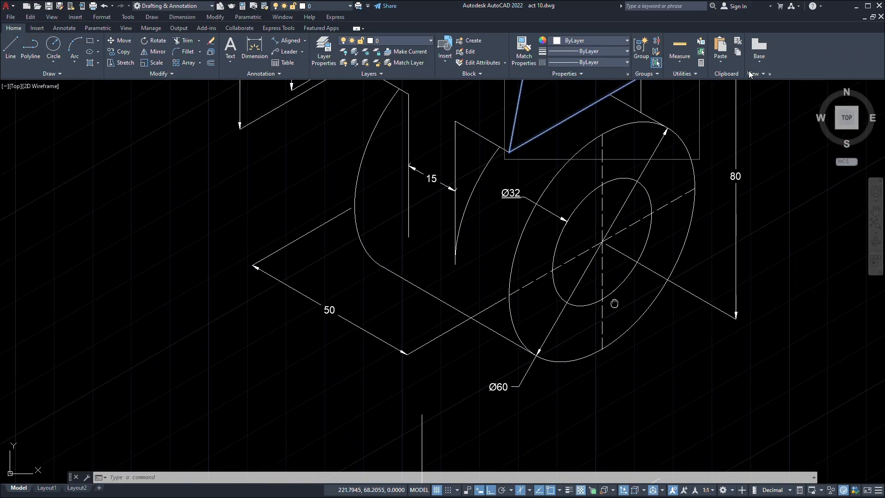
pyautogui.scroll(2, 599, 313)
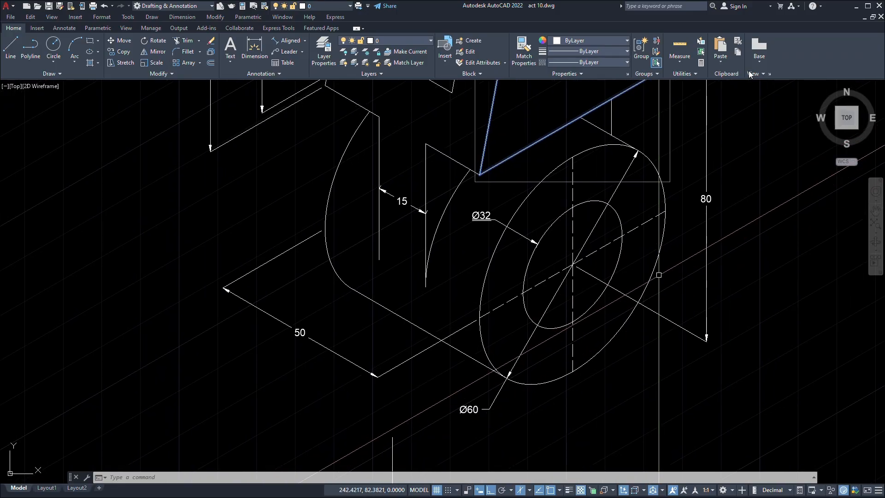
pyautogui.click(491, 428)
pyautogui.click(462, 407)
pyautogui.click(573, 368)
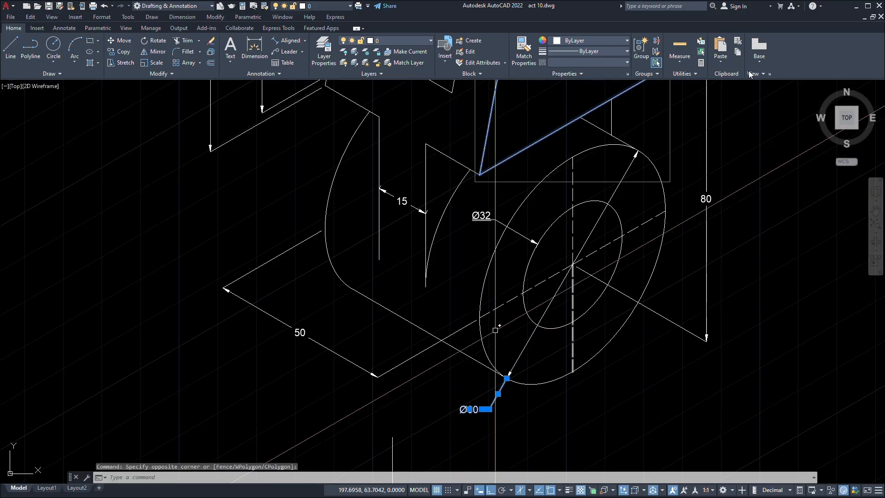
pyautogui.click(492, 339)
pyautogui.click(476, 341)
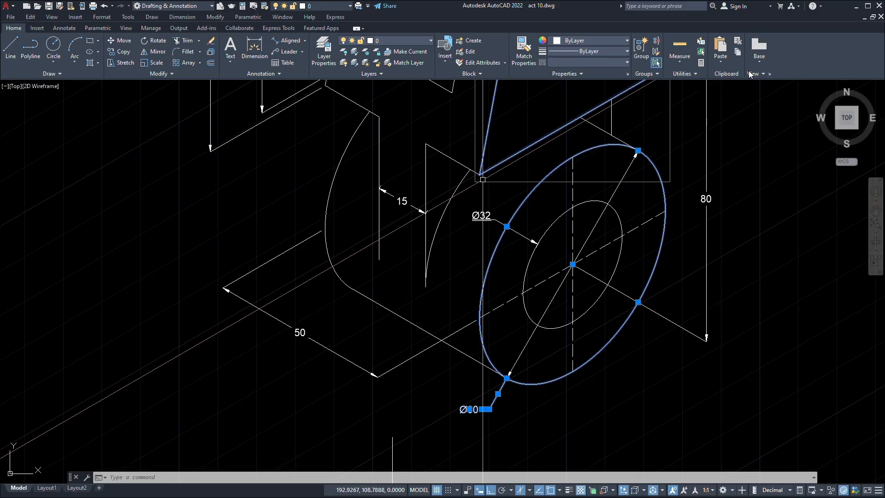
# Highlight the vertical edge at the front end of the 15 dimension in the reference bracket to examine its extent.
pyautogui.scroll(2, 417, 279)
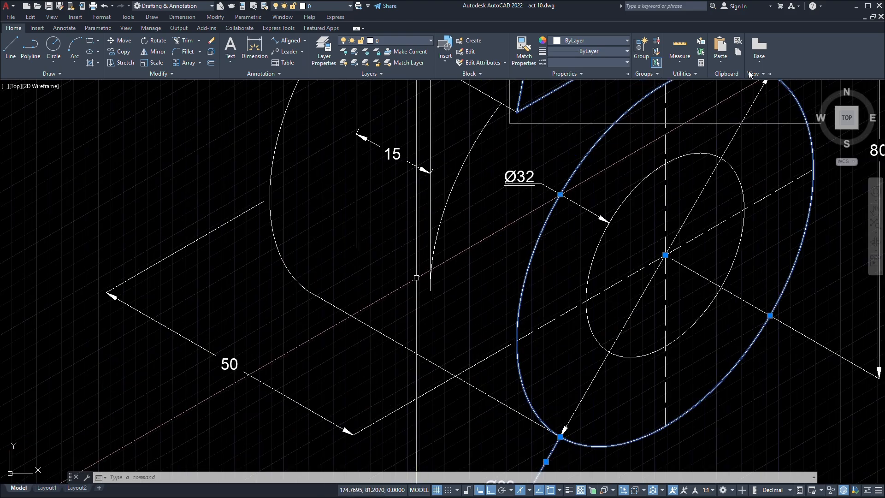
pyautogui.moveTo(479, 237)
pyautogui.mouseDown(button='middle')
pyautogui.moveTo(528, 322)
pyautogui.moveTo(594, 266)
pyautogui.mouseUp(button='middle')
pyautogui.scroll(2, 528, 323)
pyautogui.click(474, 168)
pyautogui.click(420, 194)
pyautogui.scroll(-2, 554, 311)
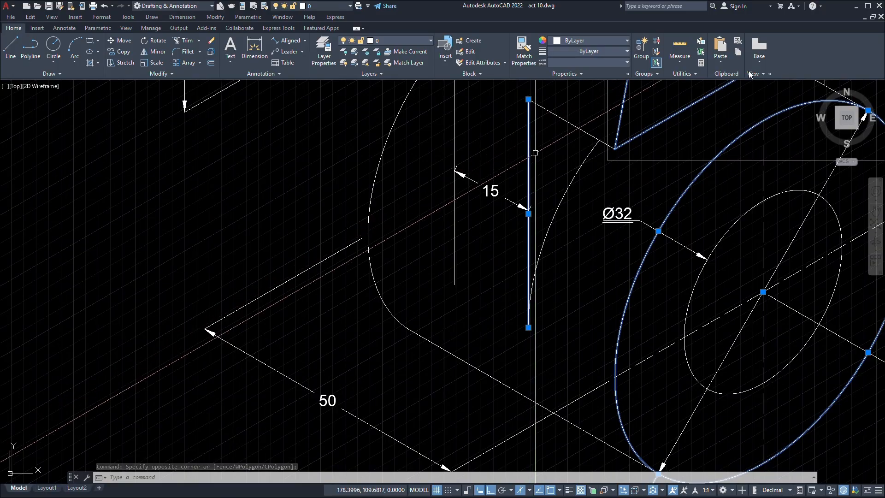
pyautogui.press('Escape')
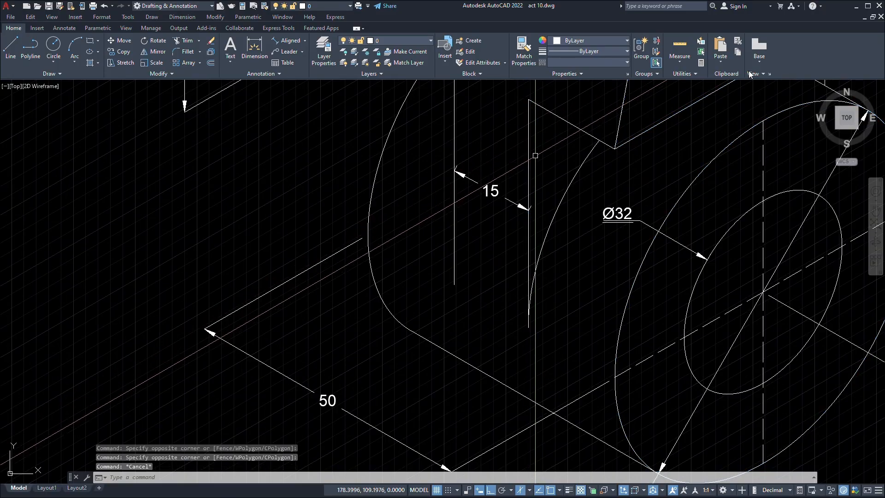
pyautogui.click(540, 161)
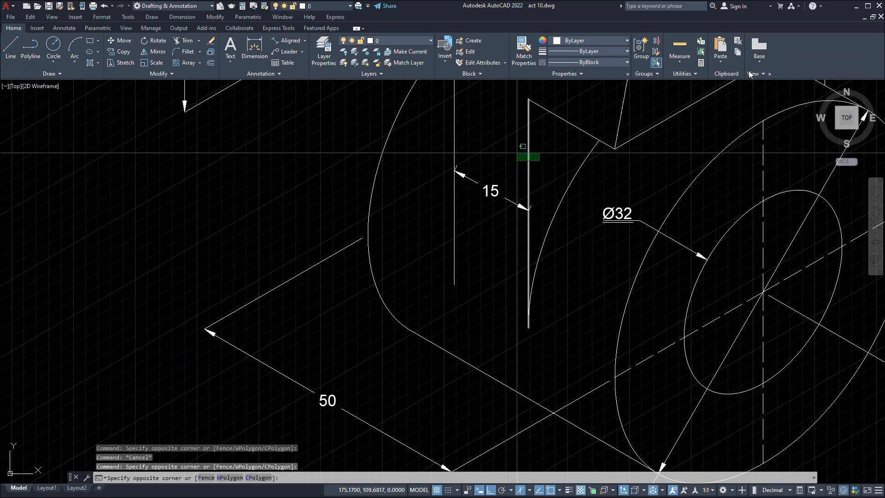
pyautogui.click(517, 153)
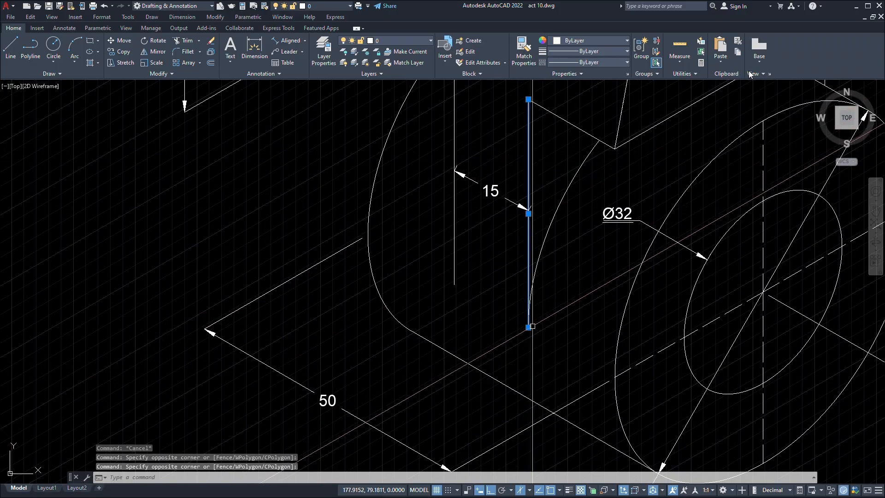
# Examine both ends of the front vertical edge at the 15 dimension and highlight the short edge joining its top to the front lug.
pyautogui.click(562, 336)
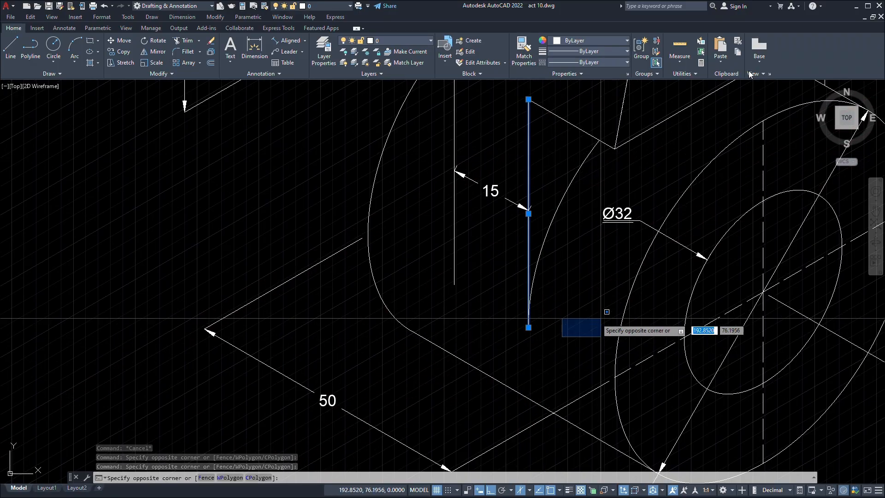
pyautogui.click(601, 318)
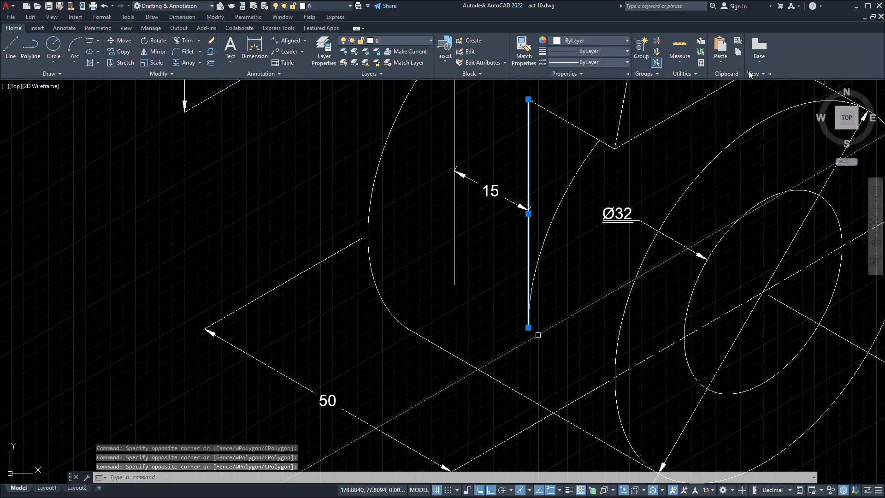
pyautogui.scroll(4, 533, 332)
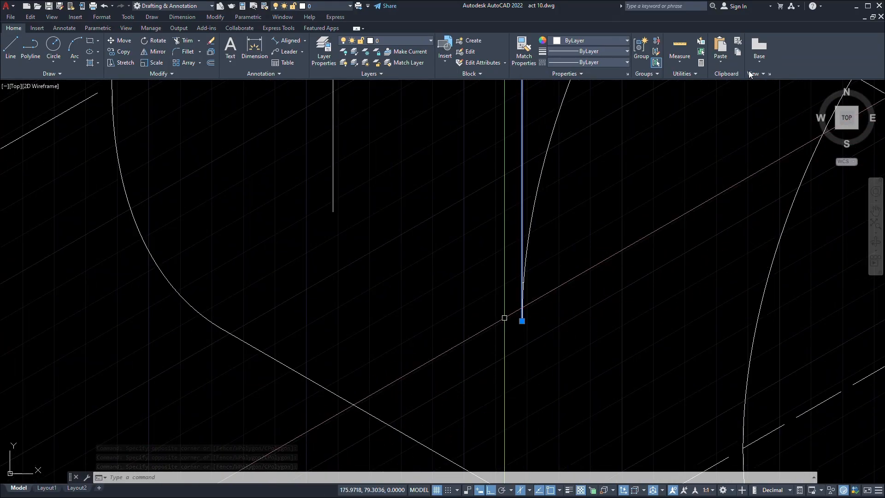
pyautogui.scroll(-4, 504, 318)
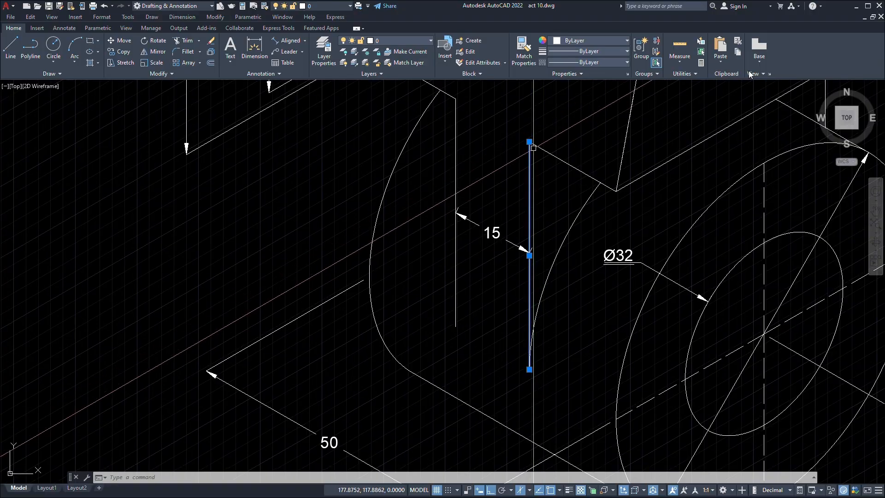
pyautogui.scroll(5, 533, 148)
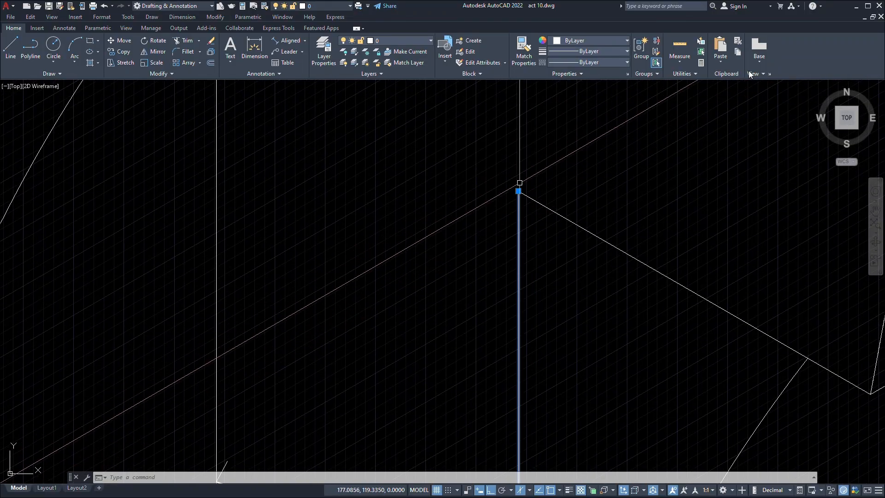
pyautogui.scroll(-3, 518, 194)
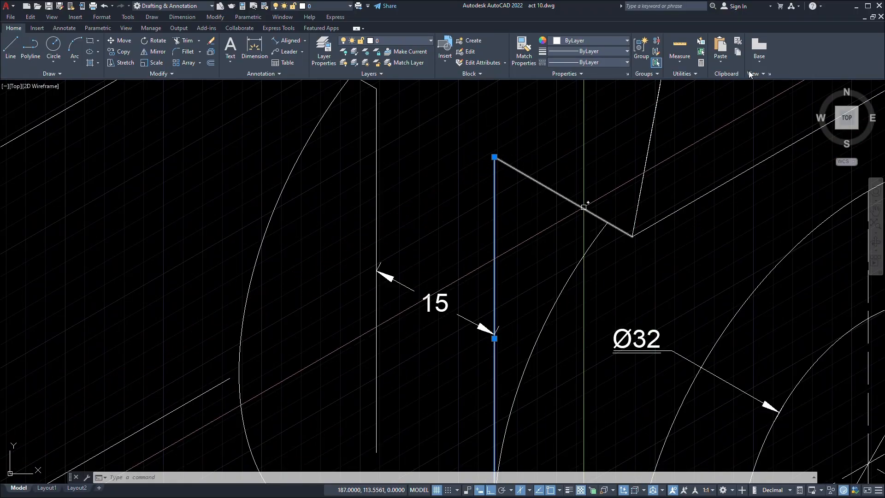
pyautogui.click(560, 195)
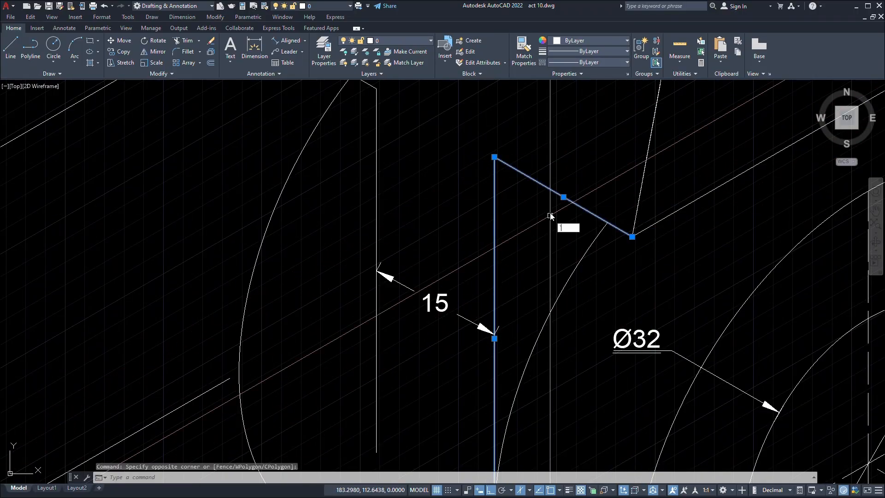
pyautogui.press('Escape')
pyautogui.click(571, 172)
pyautogui.click(551, 195)
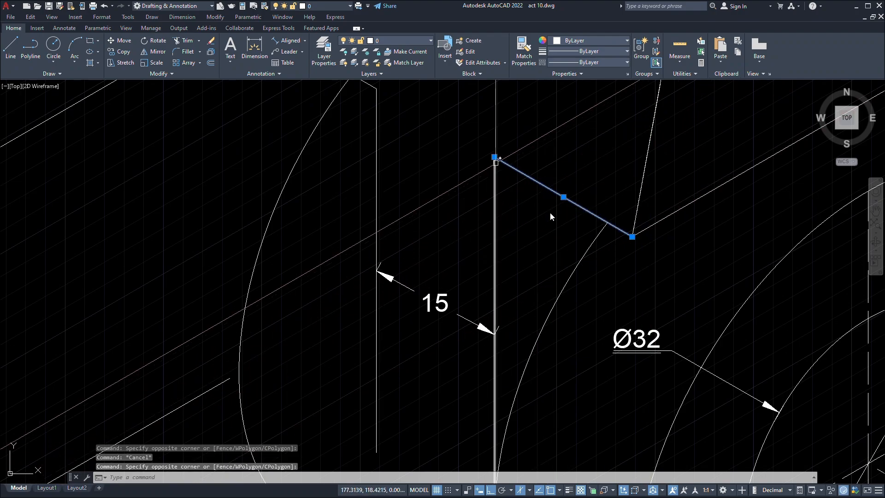
pyautogui.press('Escape')
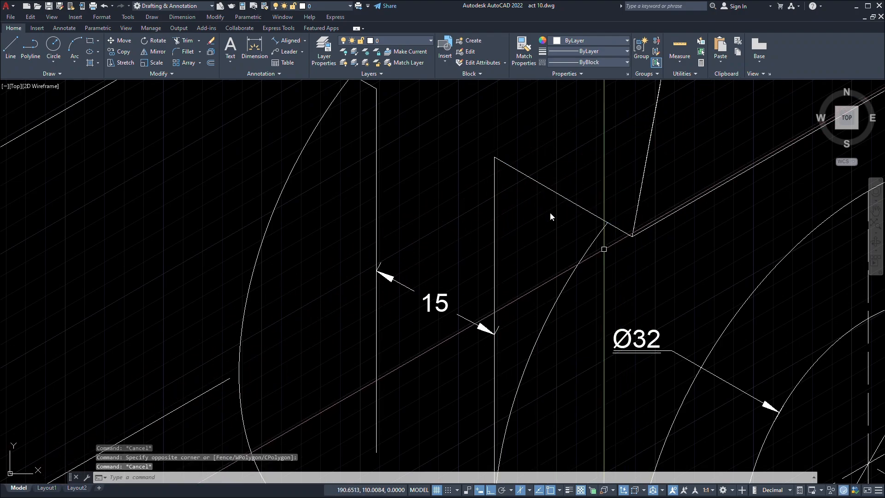
# Highlight the front vertical edge together with the arc that meets its lower end in the reference bracket.
pyautogui.scroll(-2, 523, 253)
pyautogui.moveTo(523, 253)
pyautogui.mouseDown(button='middle')
pyautogui.moveTo(606, 152)
pyautogui.moveTo(614, 157)
pyautogui.mouseUp(button='middle')
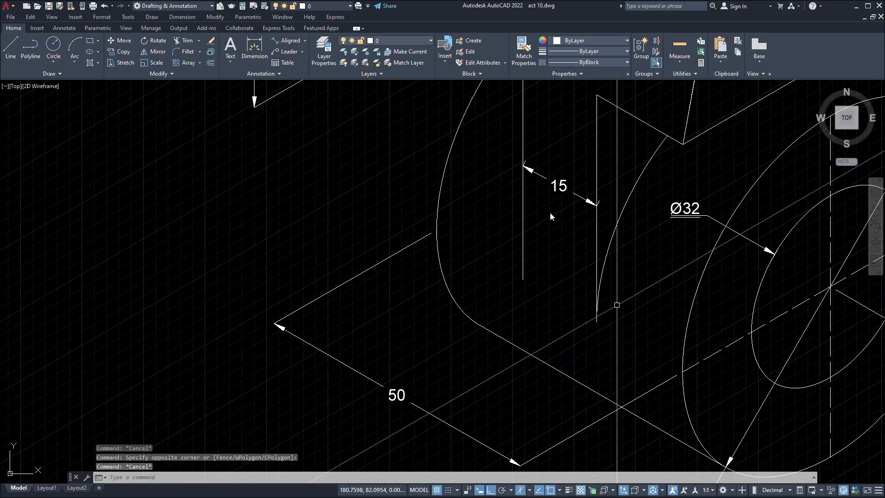
pyautogui.click(617, 306)
pyautogui.click(584, 311)
pyautogui.scroll(5, 583, 318)
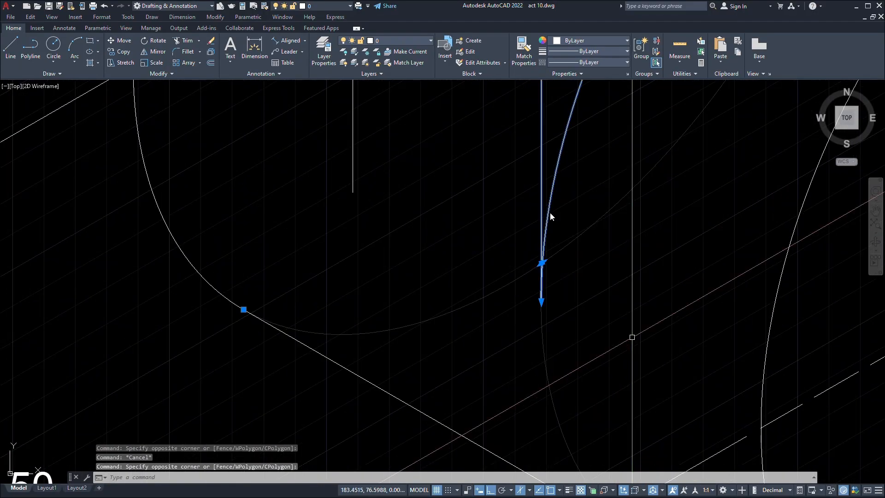
pyautogui.press('Escape')
pyautogui.scroll(-5, 581, 316)
# Highlight both vertical edges spanned by the 15 dimension and the front lug in the reference bracket.
pyautogui.click(520, 227)
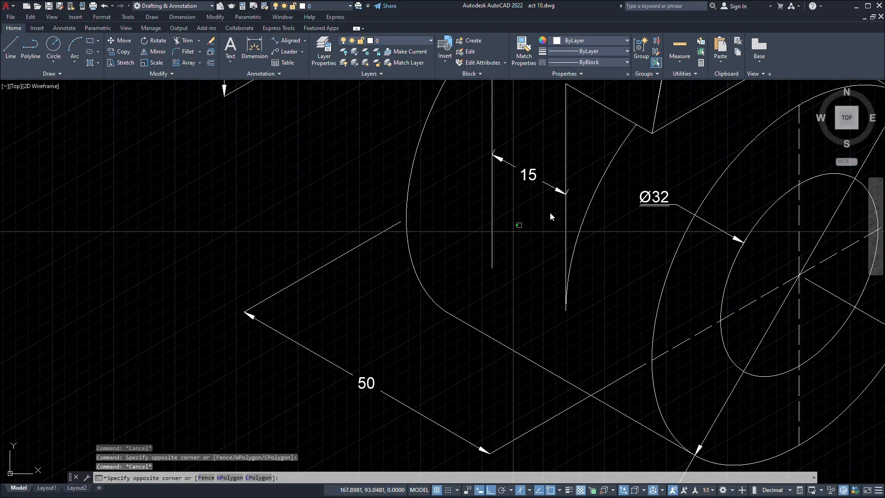
pyautogui.click(472, 233)
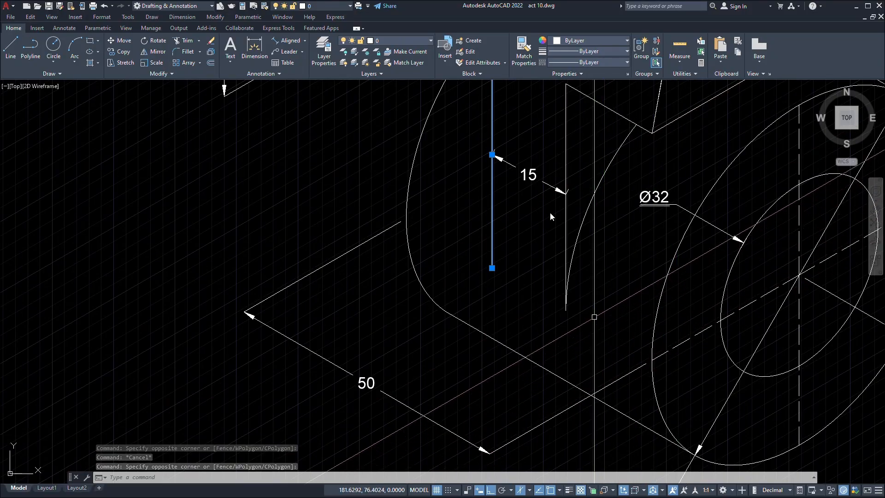
pyautogui.moveTo(559, 306); pyautogui.dragTo(582, 356, button='middle')
pyautogui.moveTo(575, 320); pyautogui.dragTo(530, 317, button='middle')
pyautogui.click(623, 191)
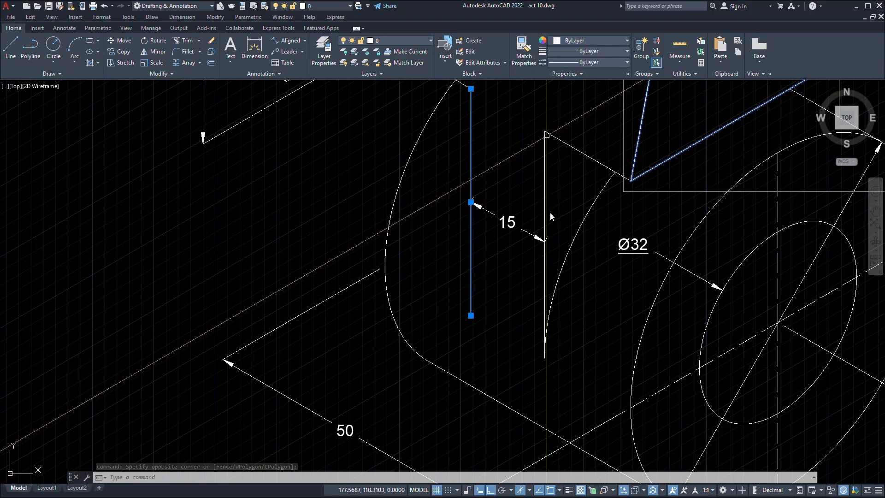
pyautogui.click(545, 189)
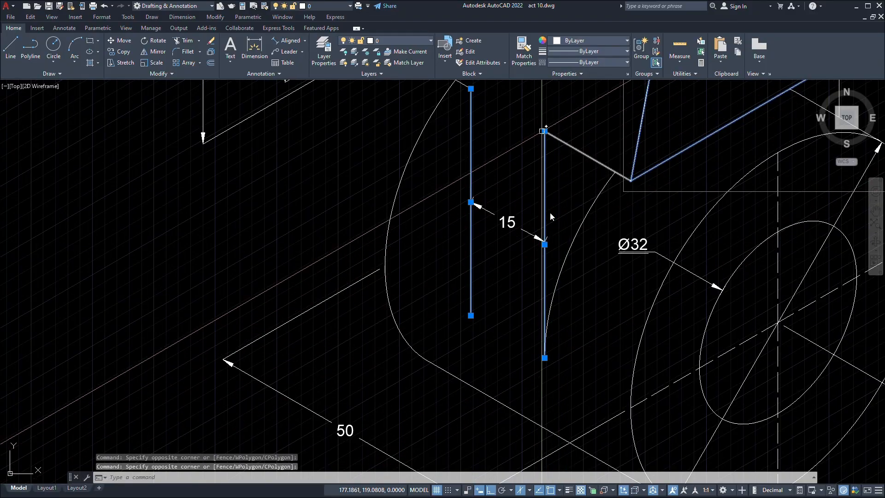
pyautogui.doubleClick(672, 155)
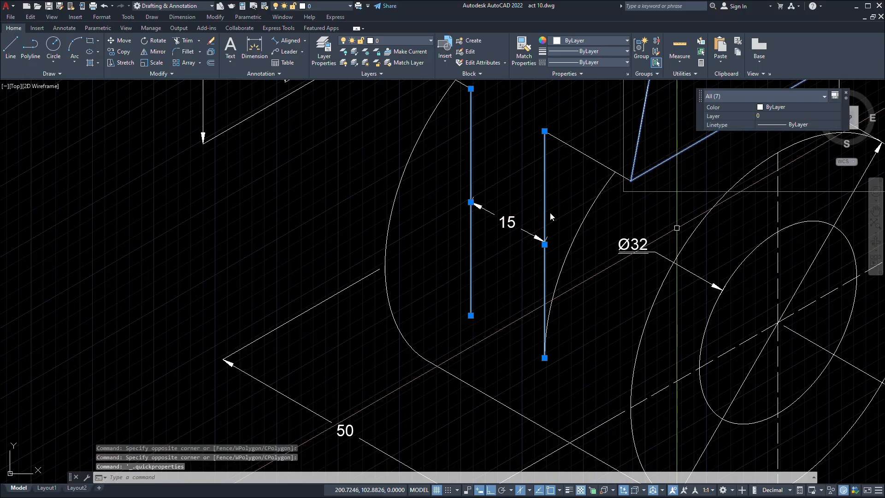
pyautogui.scroll(-2, 676, 228)
pyautogui.moveTo(674, 228); pyautogui.dragTo(603, 178, button='middle')
pyautogui.press('Escape')
# Highlight the lower cylinder's outer isocircle and the front lug's outline to compare their widths in the reference bracket.
pyautogui.scroll(2, 588, 299)
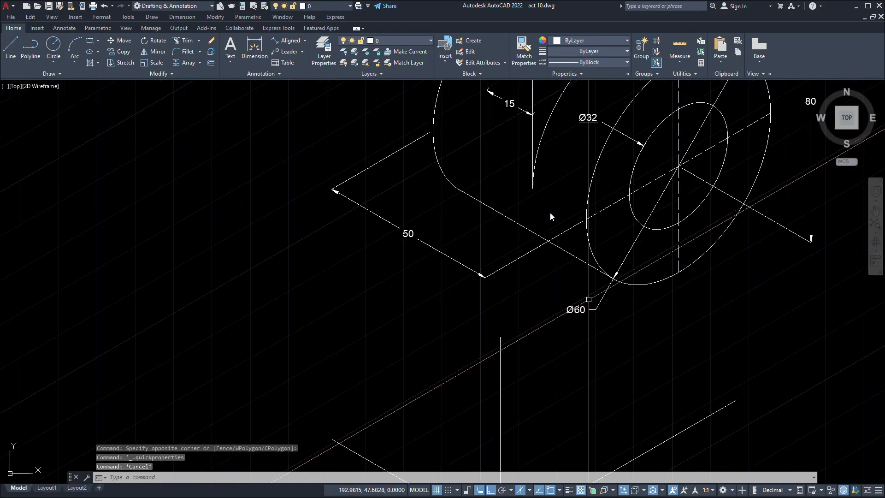
pyautogui.click(633, 205)
pyautogui.click(584, 204)
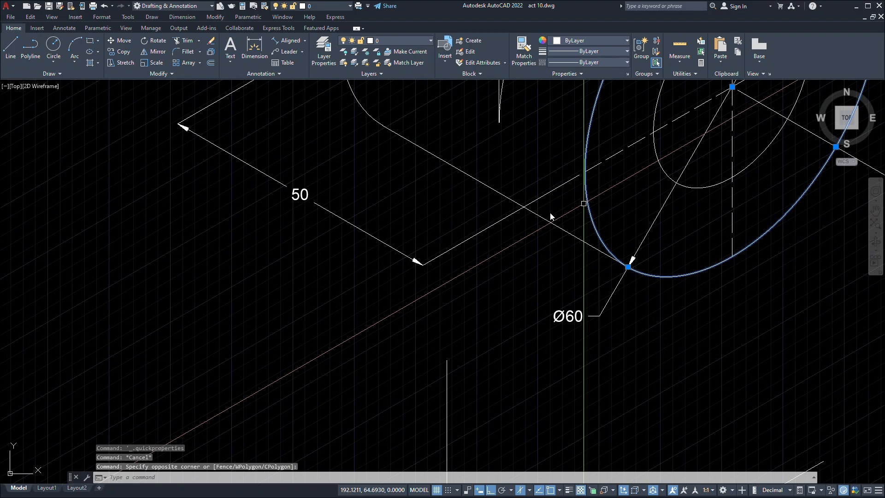
pyautogui.scroll(-4, 549, 212)
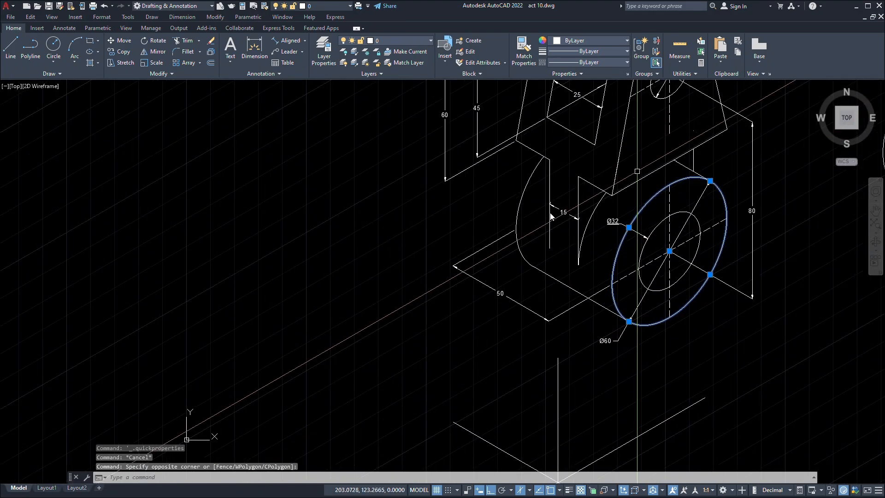
pyautogui.click(645, 189)
pyautogui.click(641, 167)
pyautogui.scroll(2, 691, 197)
pyautogui.moveTo(695, 200); pyautogui.dragTo(678, 287, button='middle')
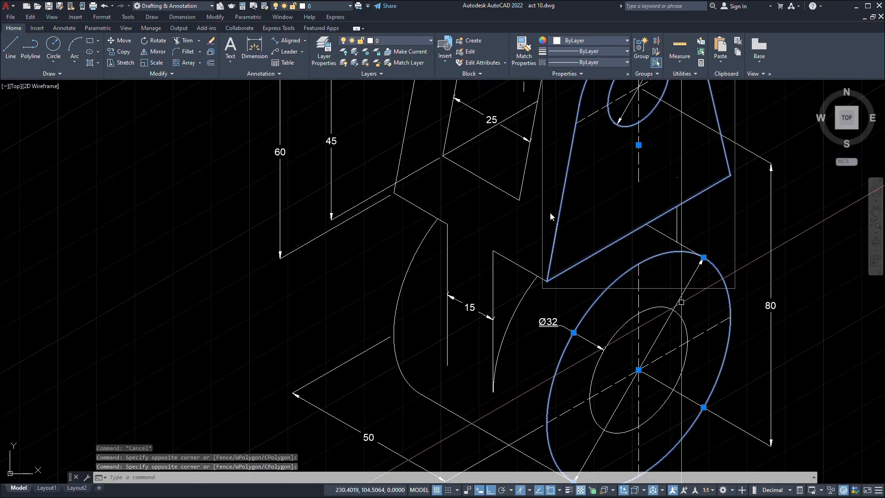
pyautogui.scroll(-2, 616, 380)
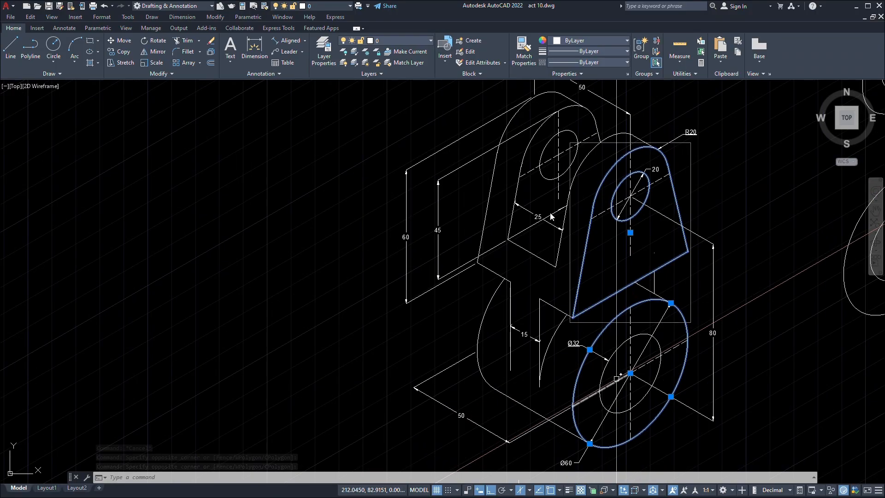
# Highlight the Ø60 dimension below the lower cylinder and examine its text up close.
pyautogui.moveTo(616, 380); pyautogui.dragTo(638, 290, button='middle')
pyautogui.click(617, 379)
pyautogui.click(602, 369)
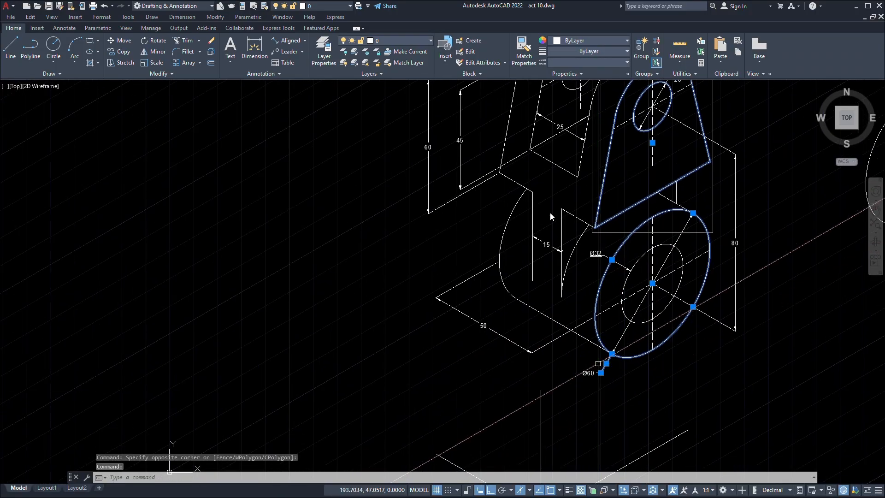
pyautogui.hotkey('ctrl', 'shift', 'p')
pyautogui.press('Escape')
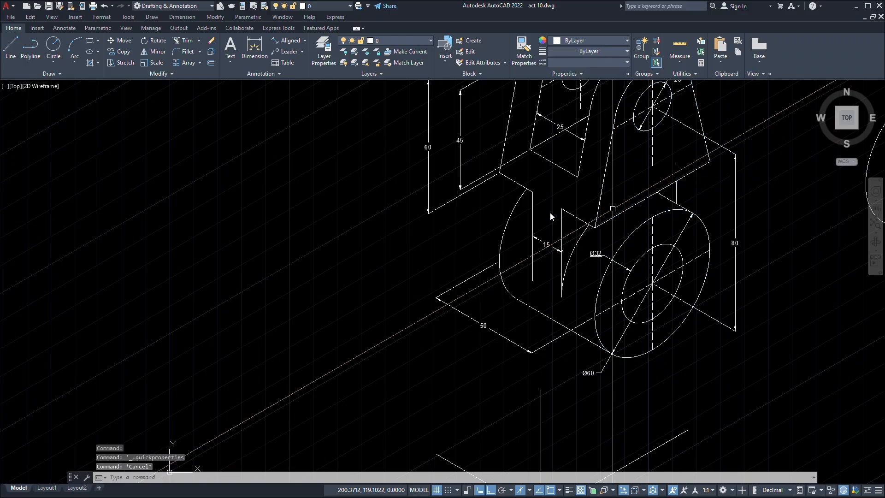
pyautogui.click(614, 383)
pyautogui.click(592, 377)
pyautogui.click(588, 373)
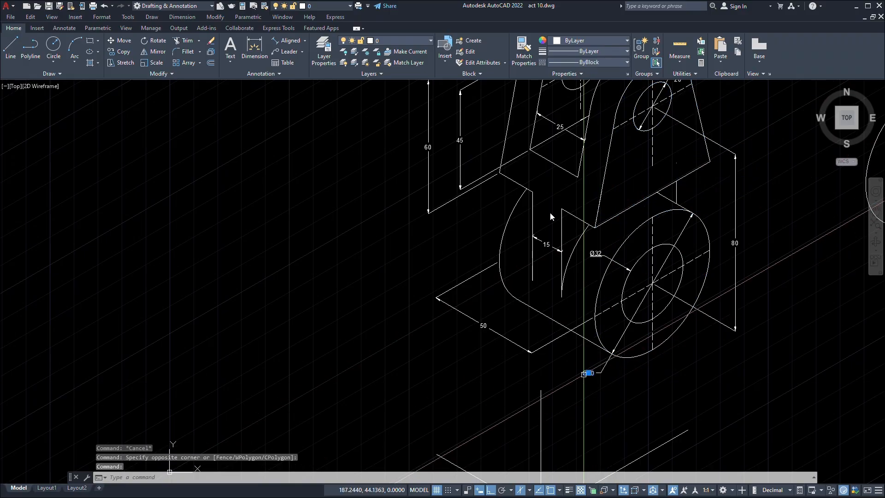
pyautogui.press('Escape')
pyautogui.scroll(6, 593, 384)
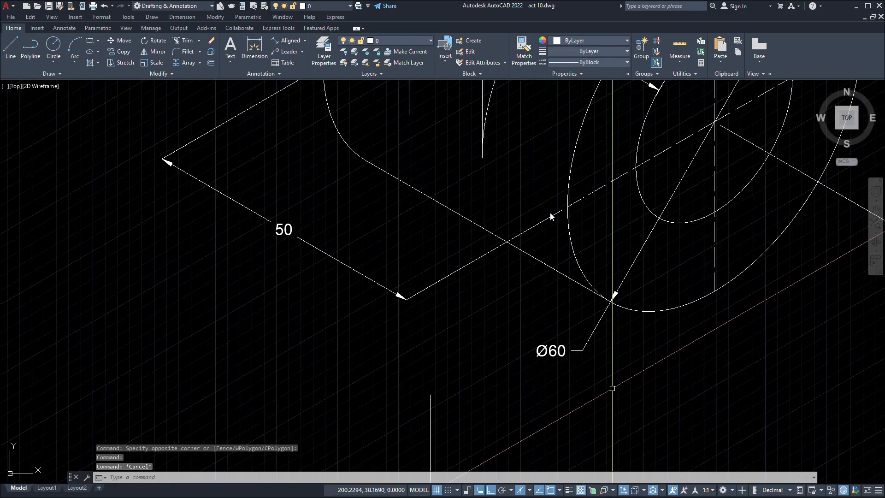
pyautogui.scroll(2, 405, 321)
pyautogui.moveTo(405, 321); pyautogui.dragTo(581, 352, button='middle')
pyautogui.scroll(-2, 582, 348)
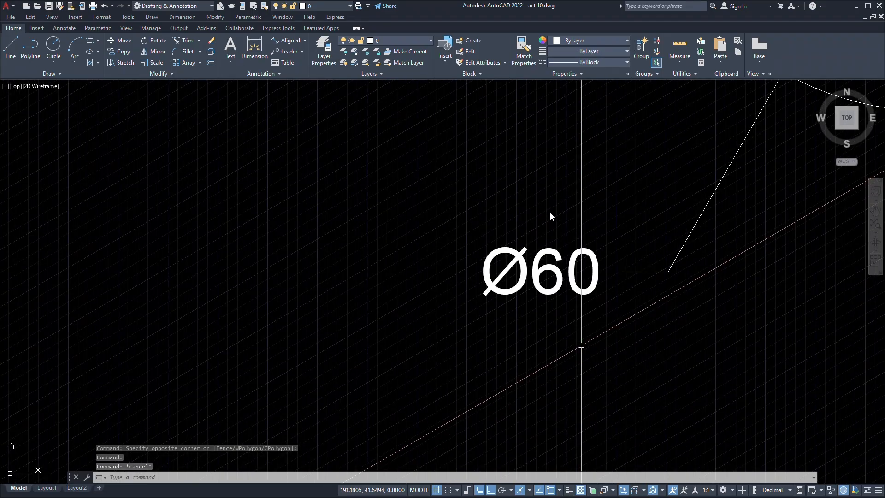
pyautogui.scroll(-6, 583, 343)
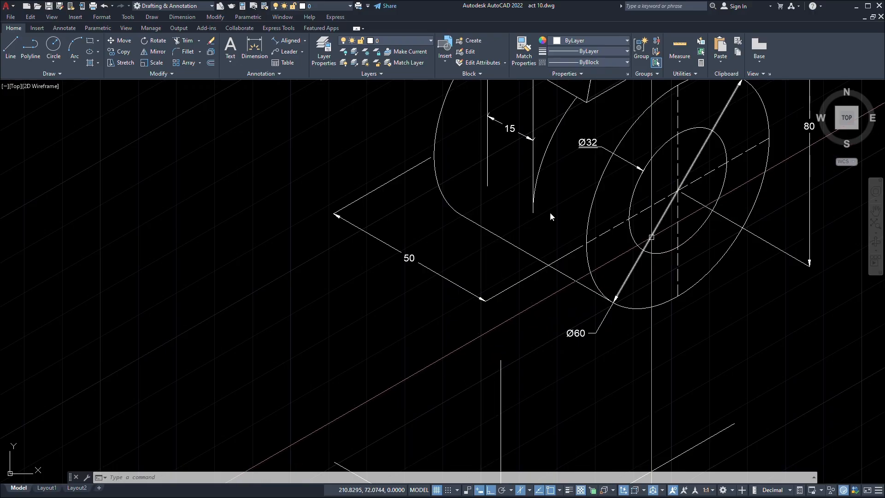
# Examine where the new 30° base line meets the vertical line between the two isocircle pairs and compare it with the reference bracket.
pyautogui.scroll(-5, 651, 237)
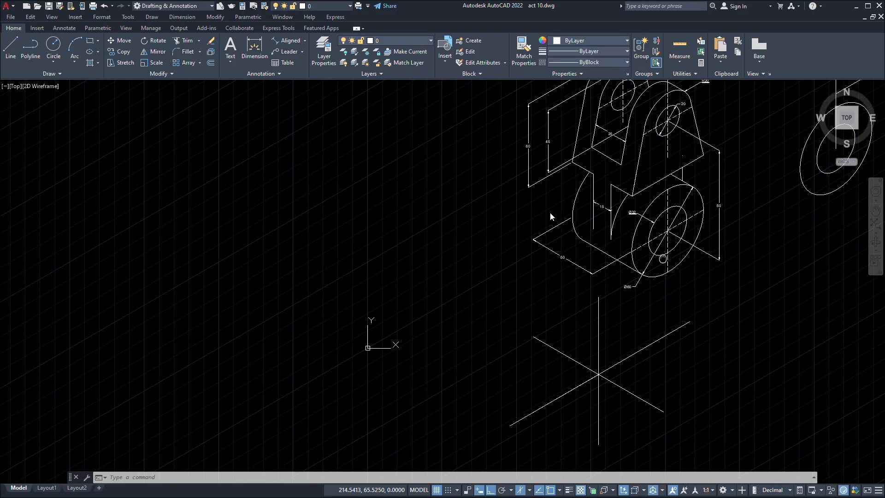
pyautogui.moveTo(663, 259); pyautogui.dragTo(564, 324, button='middle')
pyautogui.moveTo(741, 220)
pyautogui.mouseDown(button='middle')
pyautogui.moveTo(672, 283)
pyautogui.moveTo(646, 341)
pyautogui.mouseUp(button='middle')
pyautogui.scroll(2, 687, 264)
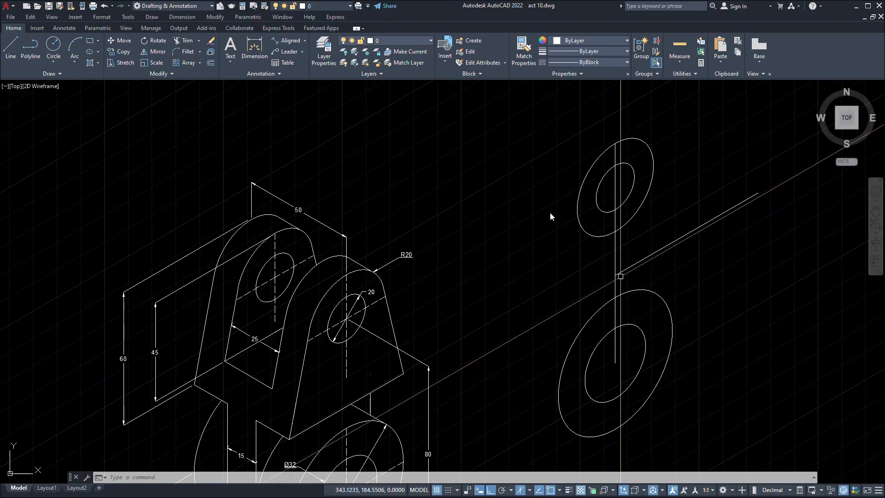
pyautogui.scroll(4, 621, 276)
pyautogui.scroll(-2, 624, 274)
pyautogui.moveTo(634, 273); pyautogui.dragTo(660, 218, button='middle')
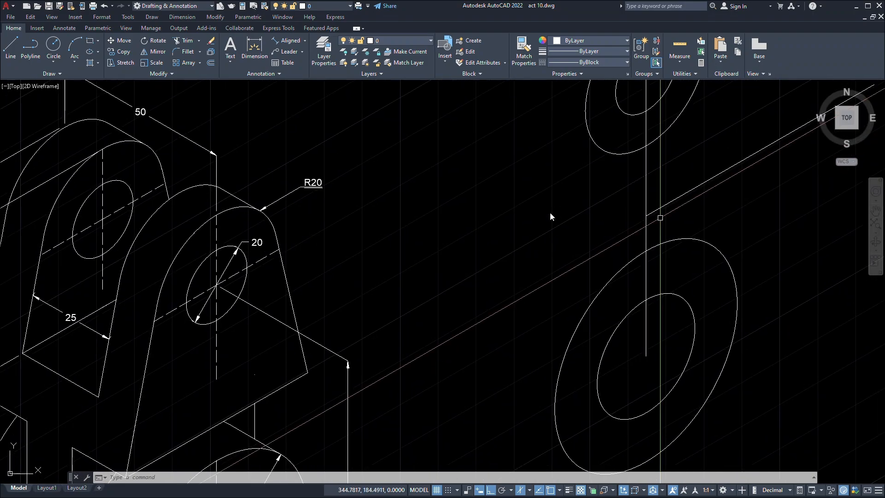
pyautogui.scroll(-1, 650, 218)
pyautogui.scroll(2, 654, 216)
pyautogui.scroll(-3, 647, 216)
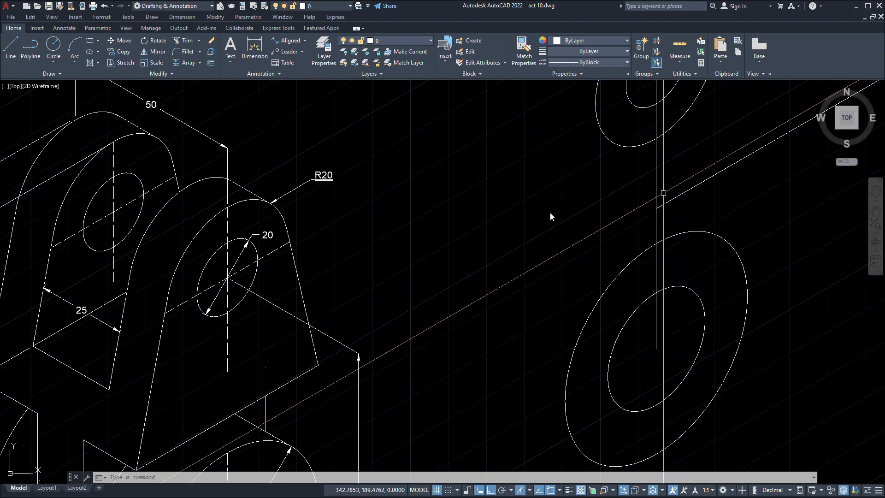
pyautogui.moveTo(670, 103); pyautogui.dragTo(664, 152, button='middle')
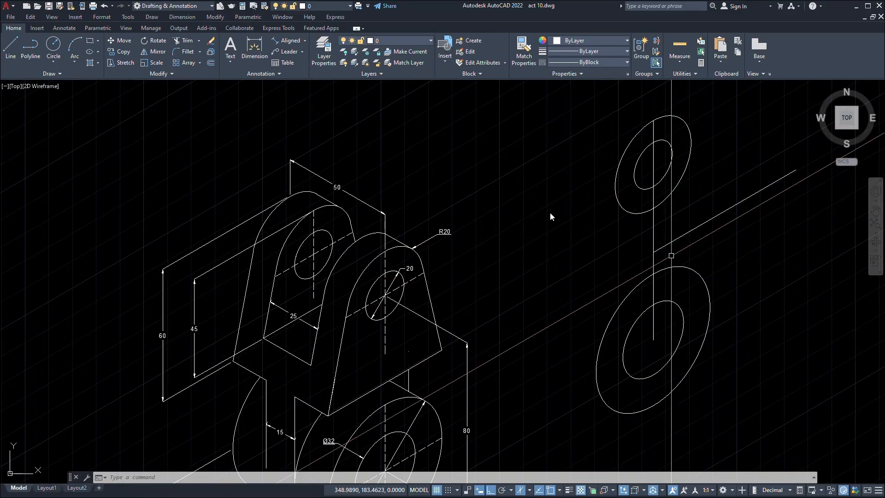
pyautogui.scroll(2, 673, 254)
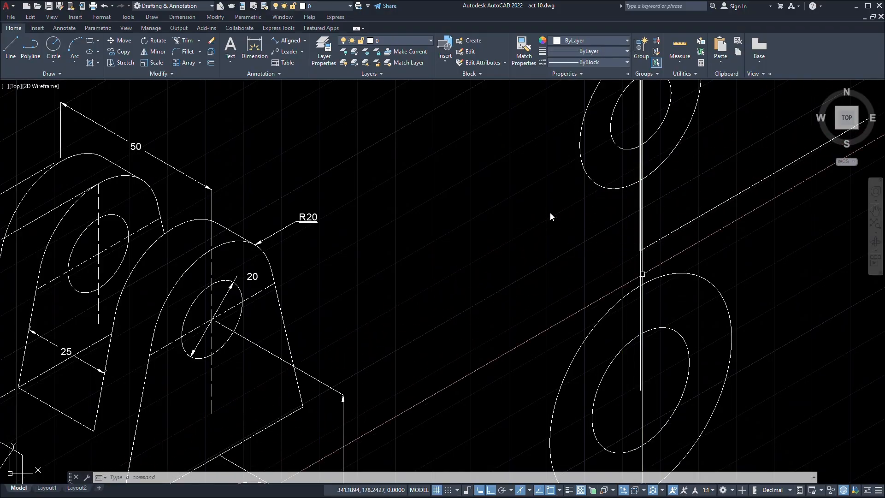
pyautogui.scroll(-3, 637, 307)
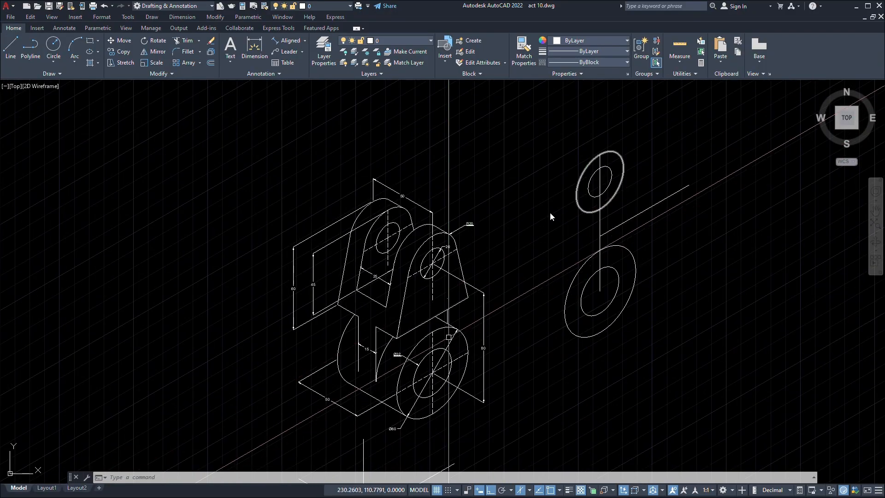
pyautogui.scroll(3, 389, 318)
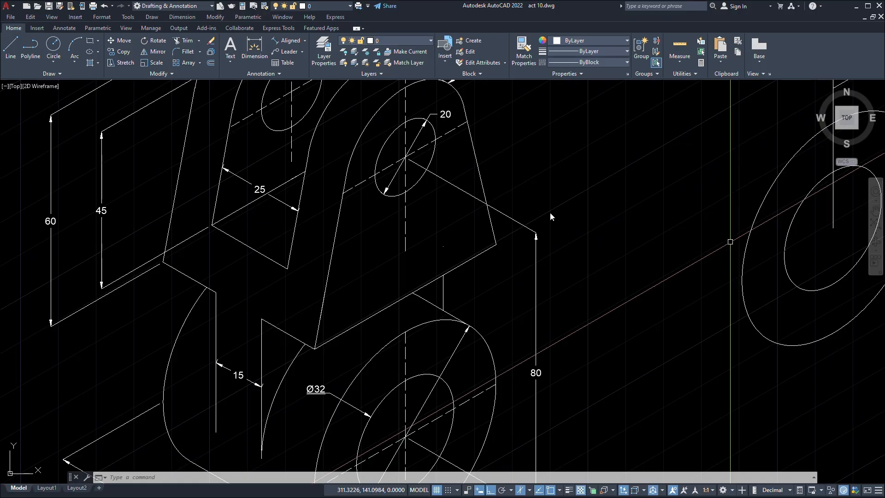
# Draw a 30-unit line at 210° from where the 30° base line meets the vertical line between the two isocircle pairs.
pyautogui.moveTo(715, 255); pyautogui.dragTo(614, 339, button='middle')
pyautogui.moveTo(777, 200); pyautogui.dragTo(703, 276, button='middle')
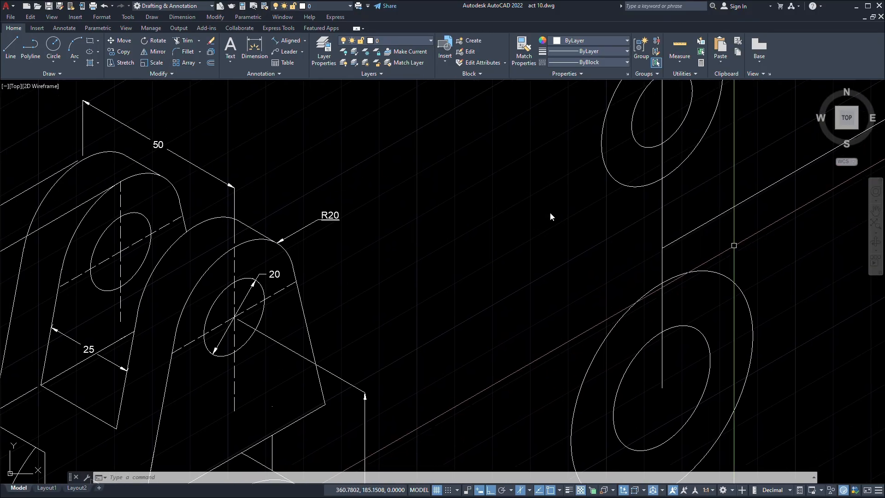
pyautogui.moveTo(734, 244); pyautogui.dragTo(678, 255, button='middle')
pyautogui.write('l')
pyautogui.press('Return')
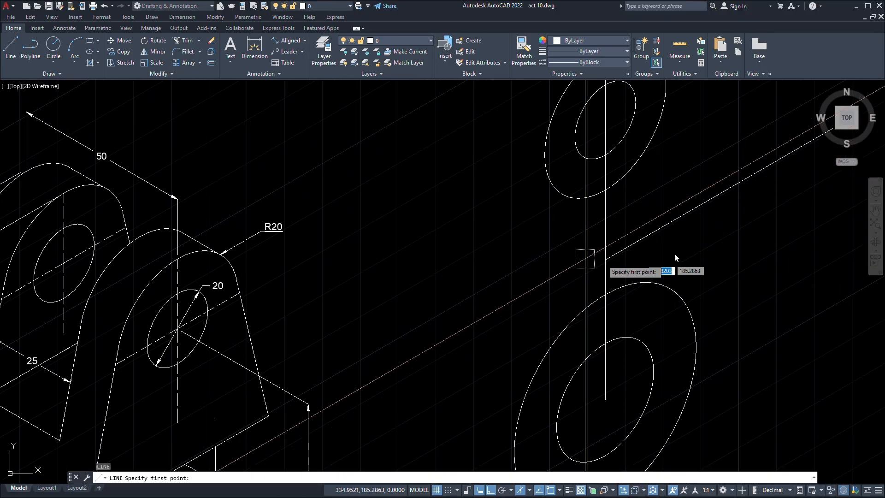
pyautogui.scroll(4, 674, 253)
pyautogui.click(569, 257)
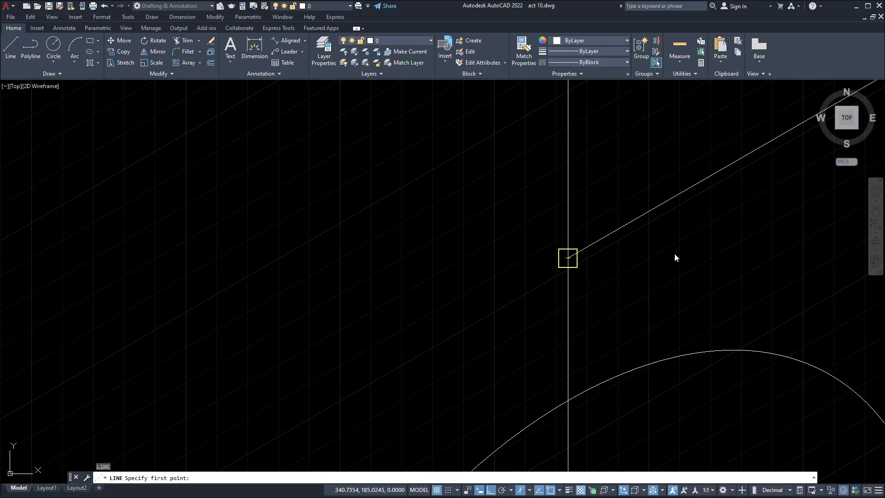
pyautogui.scroll(-3, 673, 253)
pyautogui.scroll(2, 674, 253)
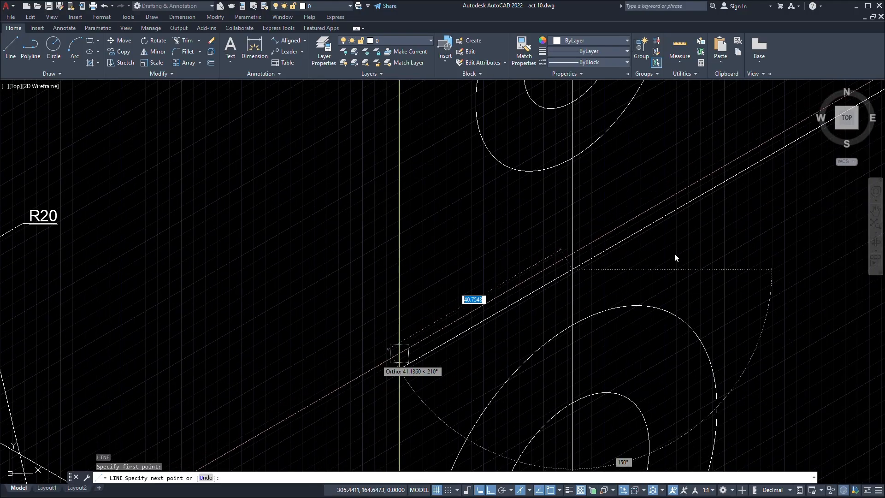
pyautogui.scroll(-5, 674, 253)
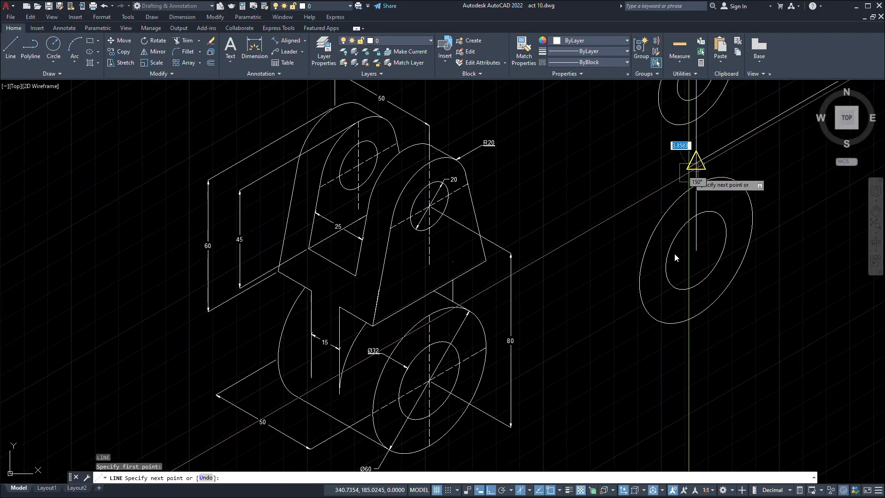
pyautogui.write('30')
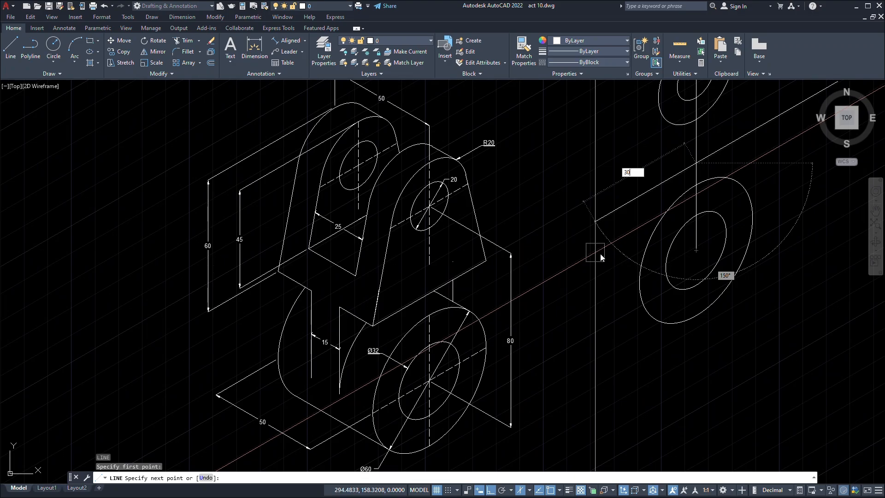
pyautogui.press('Return')
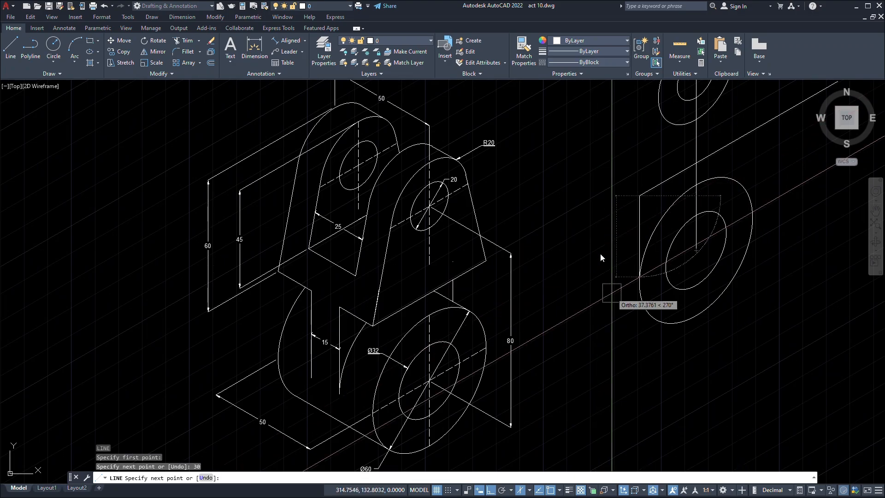
# Continue the line 60 units back along the 30° direction, and add a vertical line from its end down alongside the lower outer isocircle.
pyautogui.moveTo(611, 294); pyautogui.dragTo(549, 337, button='middle')
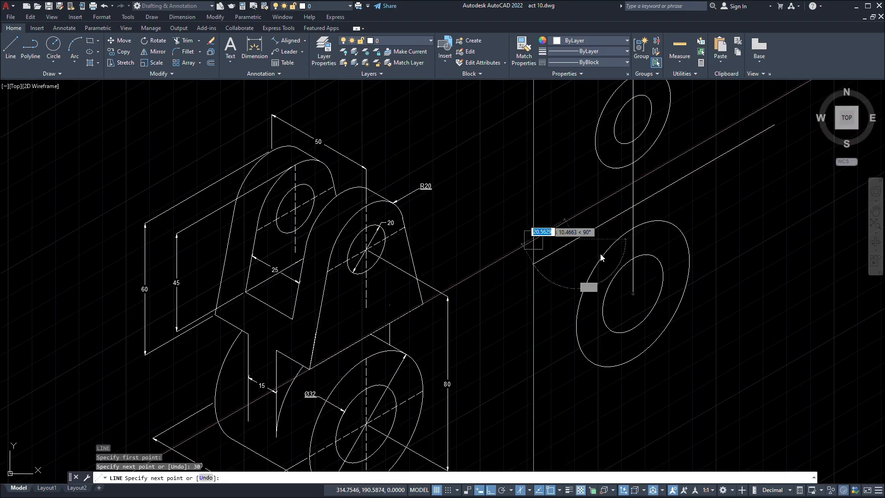
pyautogui.scroll(5, 600, 257)
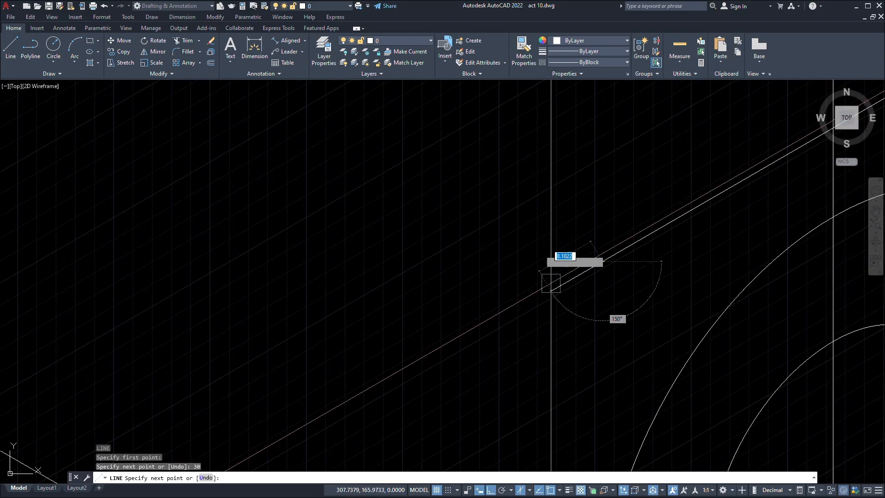
pyautogui.scroll(-3, 644, 313)
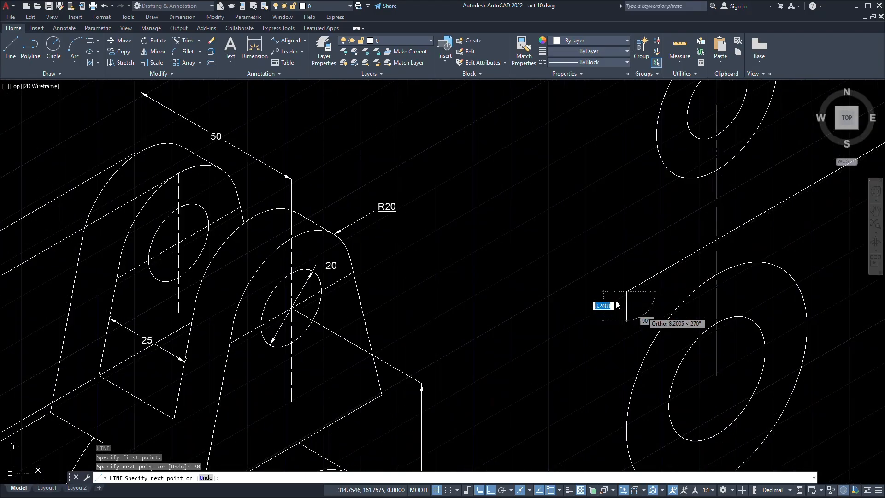
pyautogui.moveTo(643, 313); pyautogui.dragTo(434, 370, button='middle')
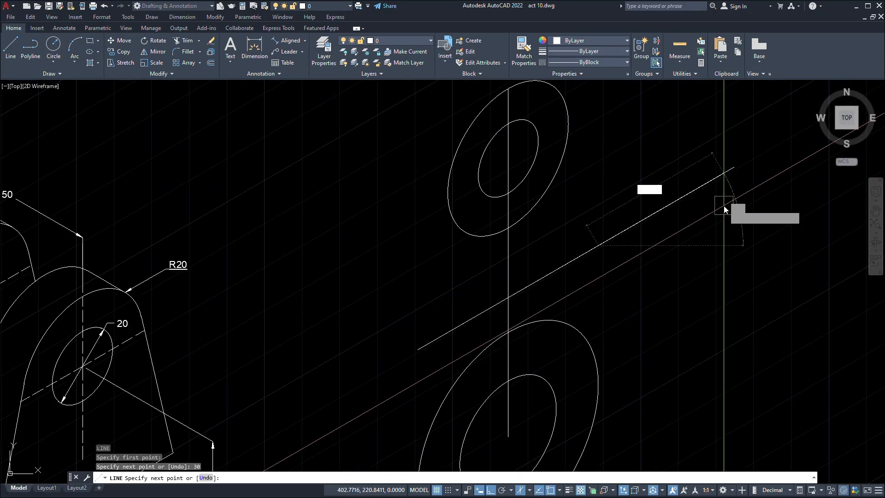
pyautogui.write('60')
pyautogui.press('Return')
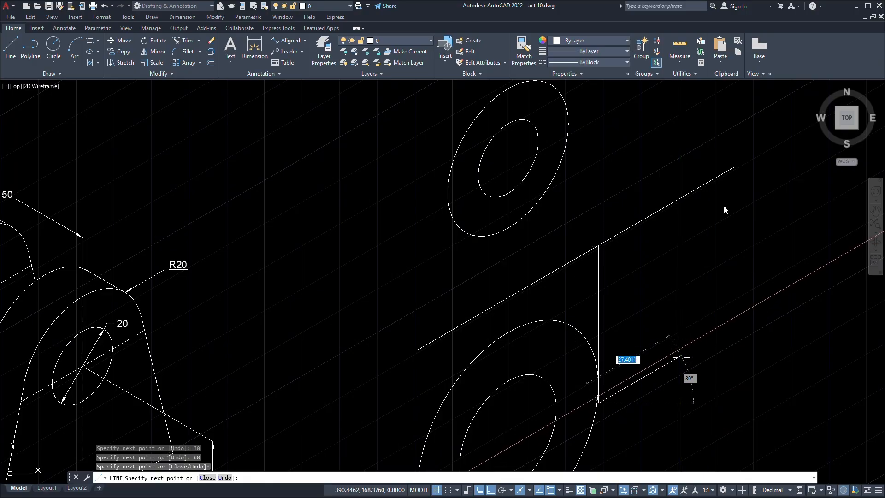
pyautogui.press('Escape')
# Trim the excess of the 30° base line beyond the top of the new vertical line.
pyautogui.scroll(2, 663, 311)
pyautogui.moveTo(663, 309); pyautogui.dragTo(713, 381, button='middle')
pyautogui.scroll(-1, 713, 381)
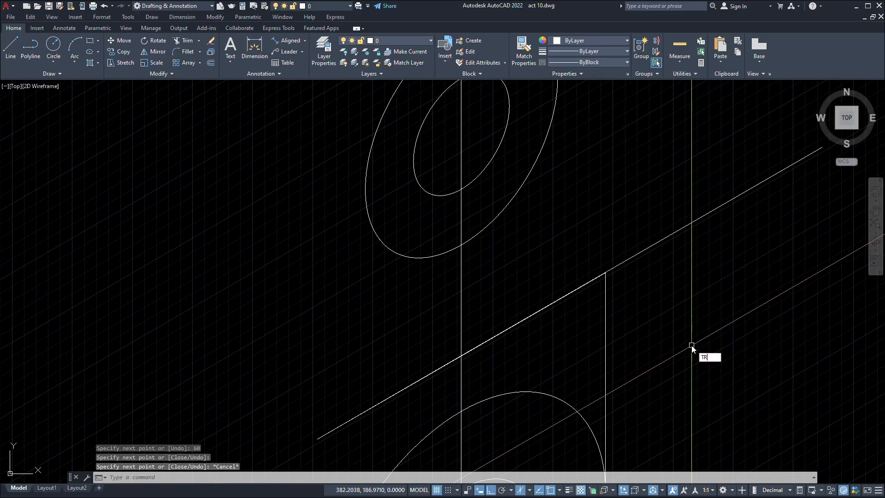
pyautogui.press('Return')
pyautogui.click(635, 257)
# Try to trim the vertical line beside the lower outer isocircle with a fence across it.
pyautogui.click(556, 344)
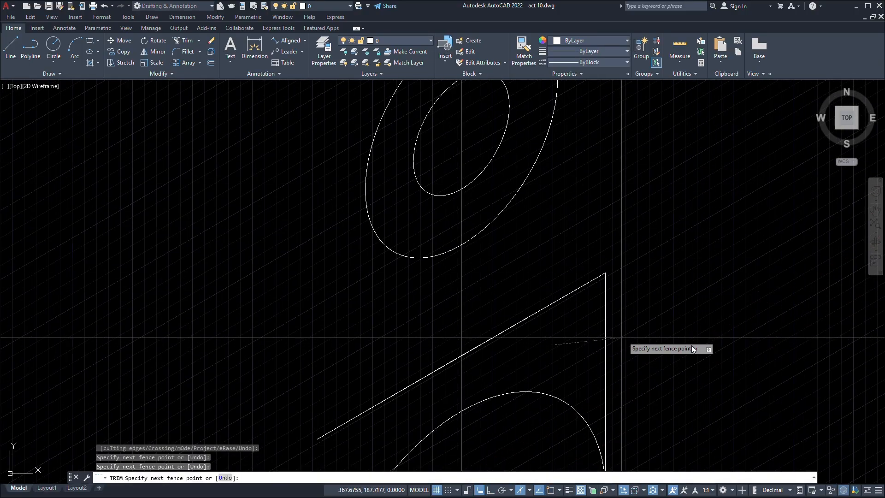
pyautogui.click(622, 338)
pyautogui.scroll(-2, 656, 336)
pyautogui.scroll(2, 648, 441)
pyautogui.moveTo(623, 451); pyautogui.dragTo(654, 219, button='middle')
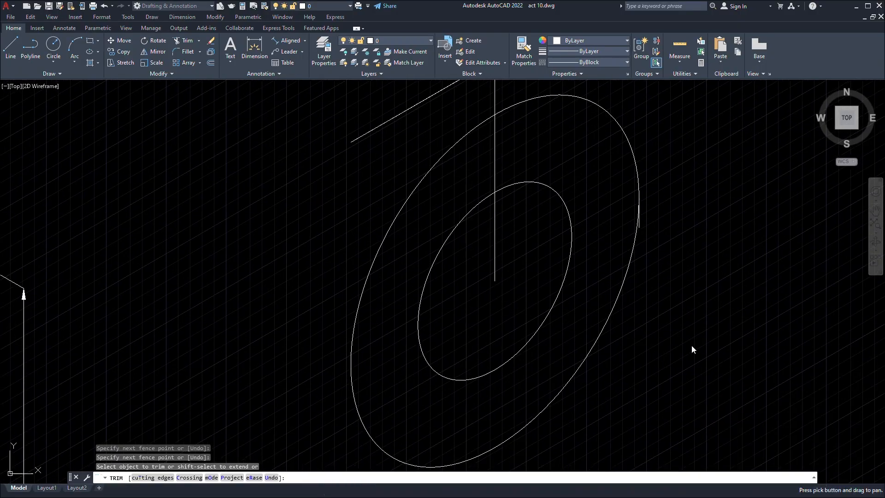
pyautogui.scroll(2, 651, 228)
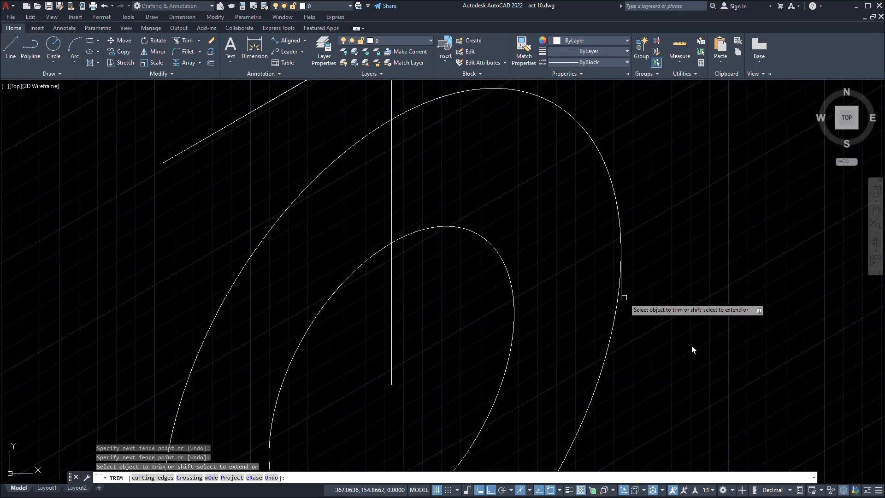
pyautogui.scroll(-3, 624, 297)
pyautogui.moveTo(608, 429)
pyautogui.mouseDown(button='middle')
pyautogui.moveTo(596, 329)
pyautogui.moveTo(573, 278)
pyautogui.moveTo(562, 209)
pyautogui.mouseUp(button='middle')
pyautogui.scroll(-3, 601, 324)
pyautogui.scroll(4, 561, 209)
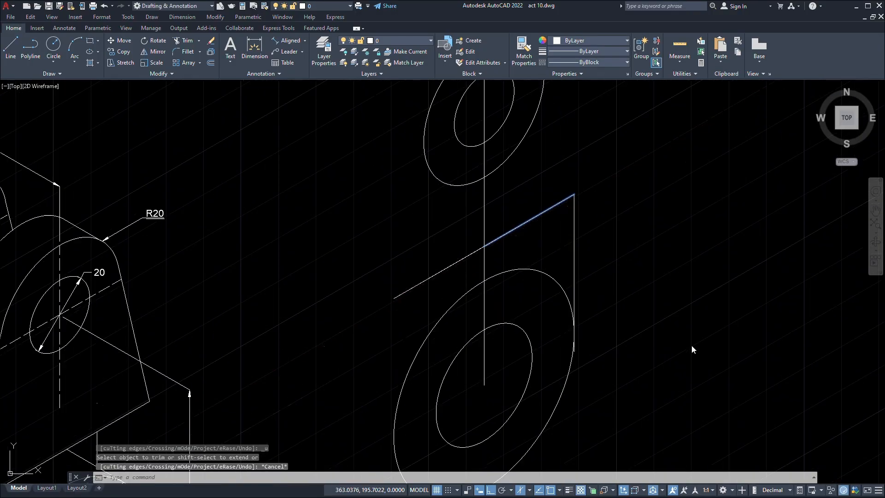
pyautogui.press('Escape')
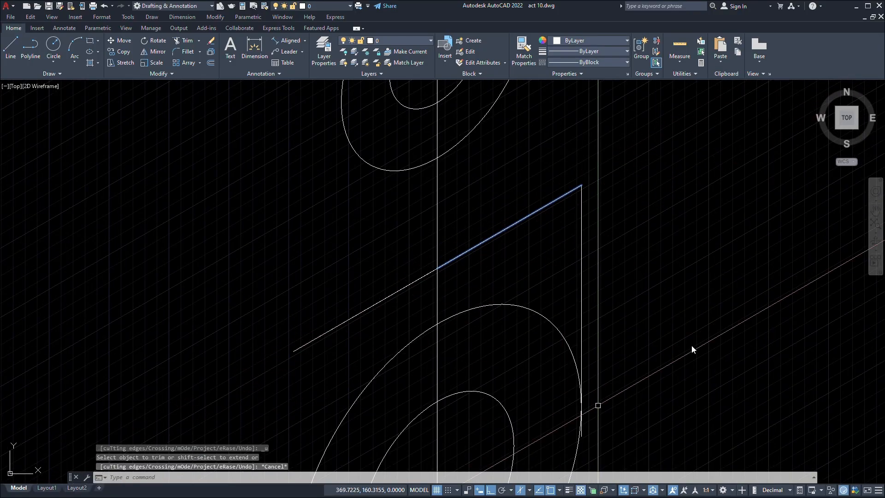
# Draw a vertical line from the lower end of the 30° base line down past the lower outer isocircle.
pyautogui.moveTo(575, 352); pyautogui.dragTo(609, 324, button='middle')
pyautogui.scroll(2, 609, 325)
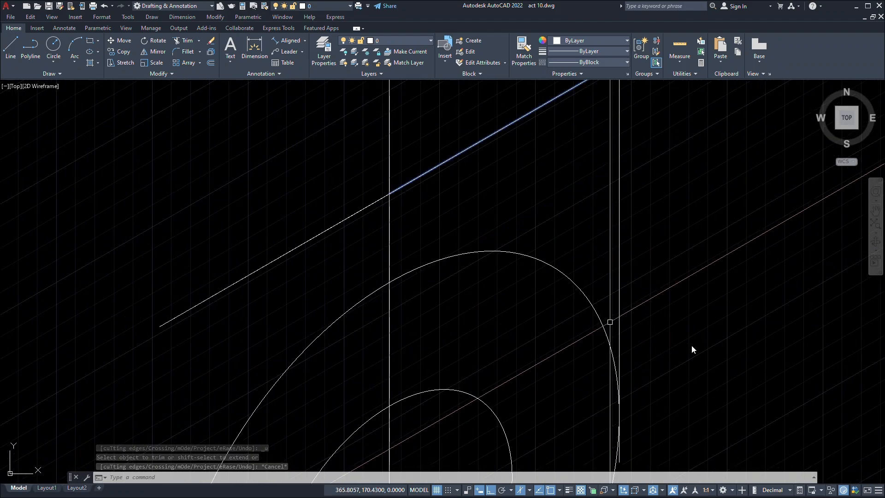
pyautogui.moveTo(645, 99); pyautogui.dragTo(587, 142, button='middle')
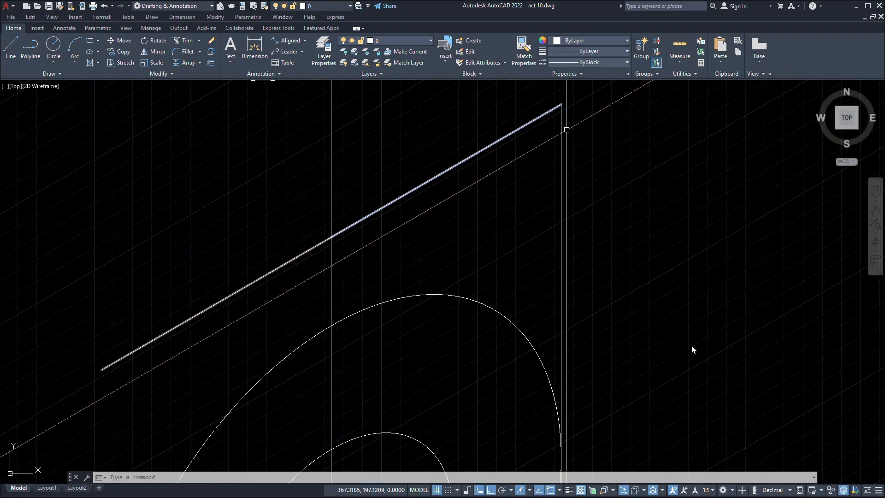
pyautogui.moveTo(561, 105); pyautogui.dragTo(563, 191, button='middle')
pyautogui.scroll(-1, 598, 212)
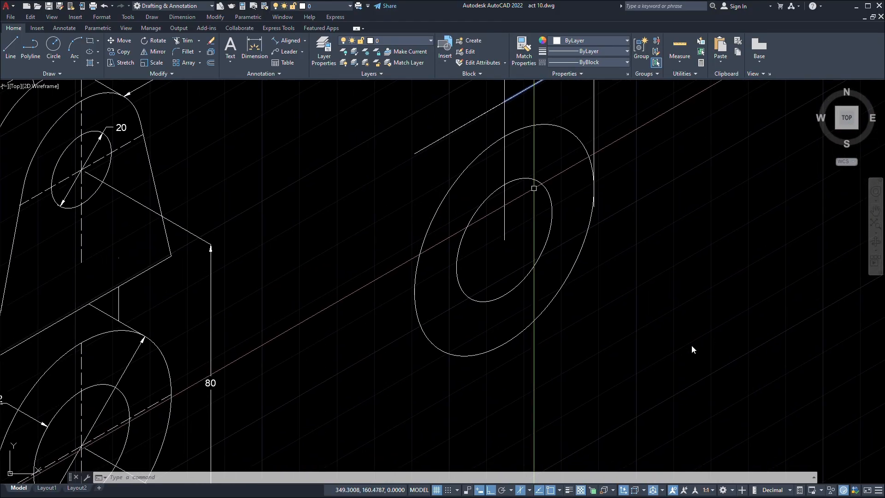
pyautogui.write('l')
pyautogui.press('Return')
pyautogui.click(414, 154)
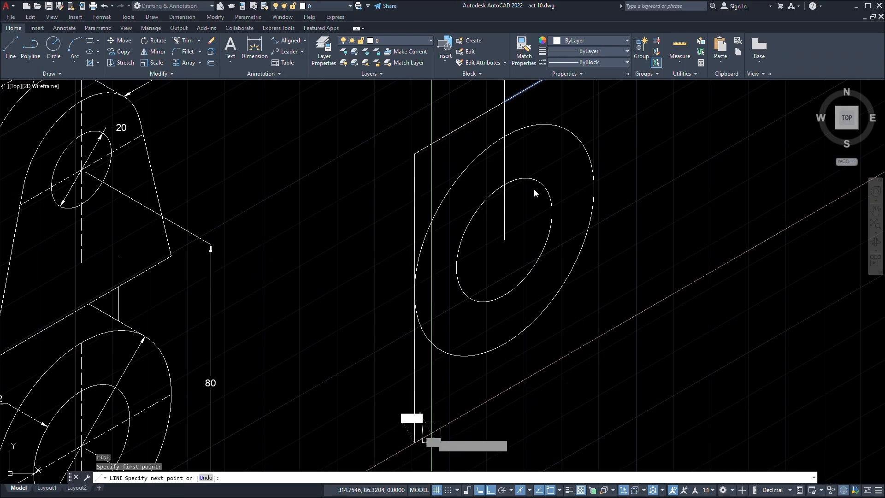
pyautogui.click(415, 442)
pyautogui.press('Escape')
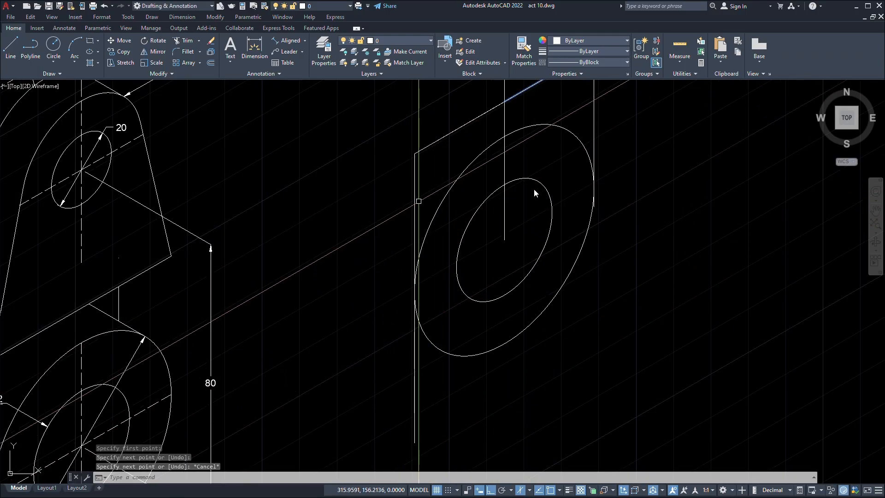
# Delete the two vertical lines dropped from the ends of the 30° base line.
pyautogui.click(418, 201)
pyautogui.click(410, 205)
pyautogui.press('Delete')
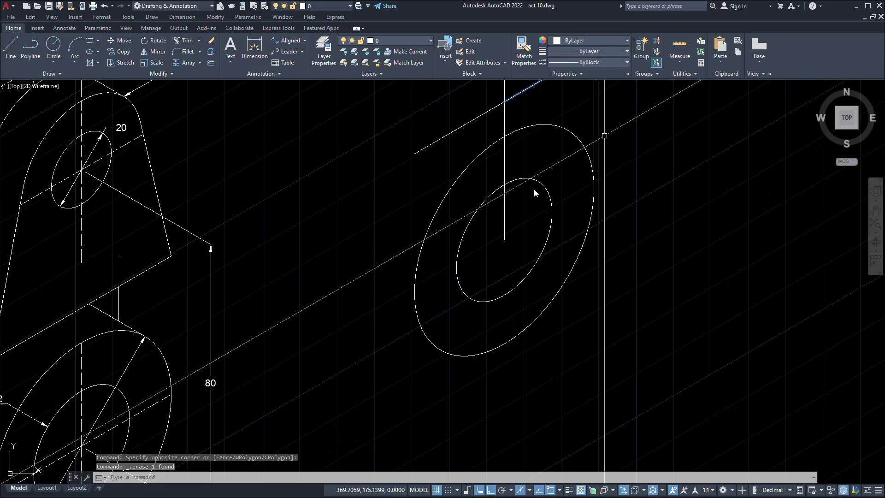
pyautogui.moveTo(604, 136)
pyautogui.mouseDown(button='middle')
pyautogui.moveTo(595, 177)
pyautogui.moveTo(651, 238)
pyautogui.moveTo(680, 310)
pyautogui.mouseUp(button='middle')
pyautogui.click(584, 161)
pyautogui.press('Delete')
# Compare the base line with the reference bracket by highlighting the front lug's outline and hole.
pyautogui.scroll(2, 678, 304)
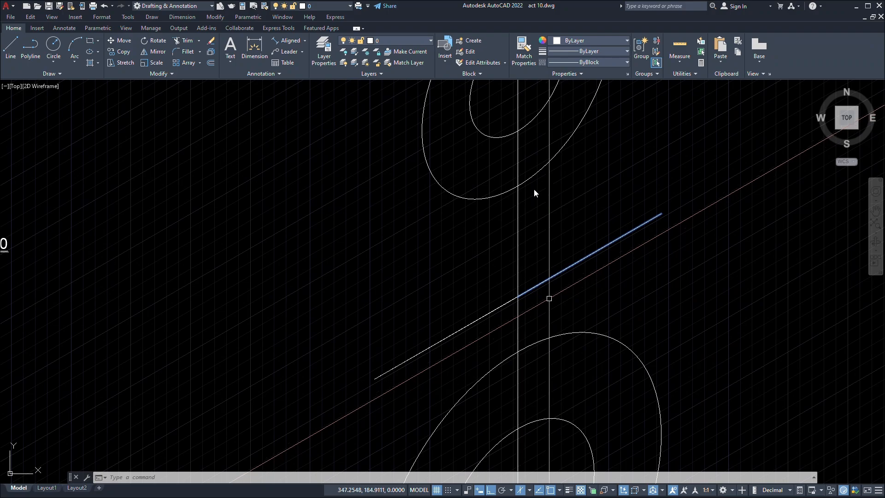
pyautogui.moveTo(579, 301); pyautogui.dragTo(675, 292, button='middle')
pyautogui.scroll(-2, 672, 290)
pyautogui.scroll(-2, 375, 407)
pyautogui.moveTo(376, 407); pyautogui.dragTo(631, 235, button='middle')
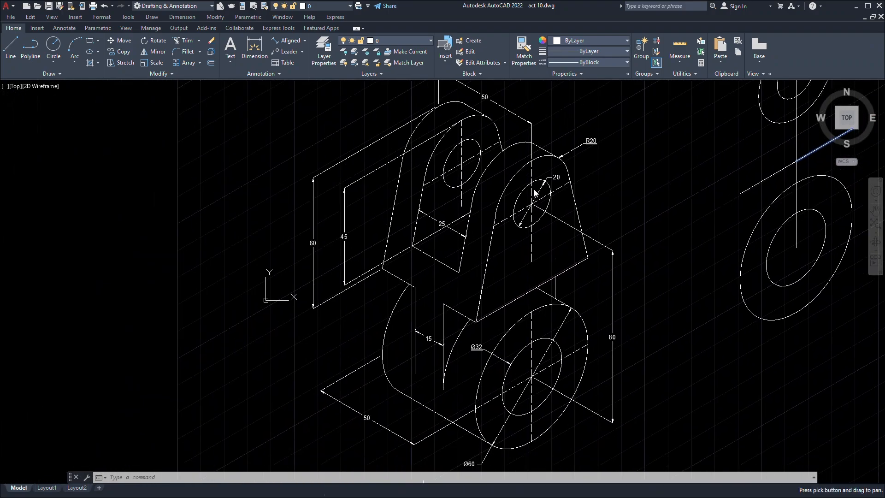
pyautogui.click(515, 270)
pyautogui.click(494, 225)
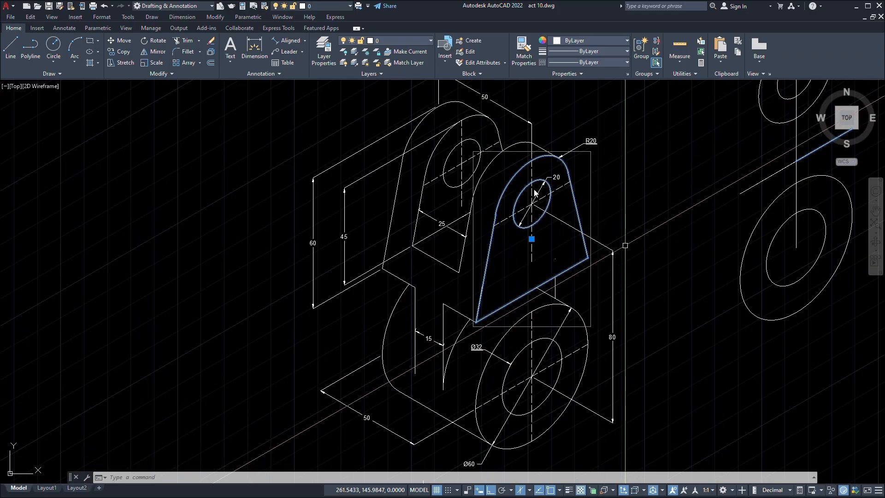
pyautogui.moveTo(672, 168); pyautogui.dragTo(631, 296, button='middle')
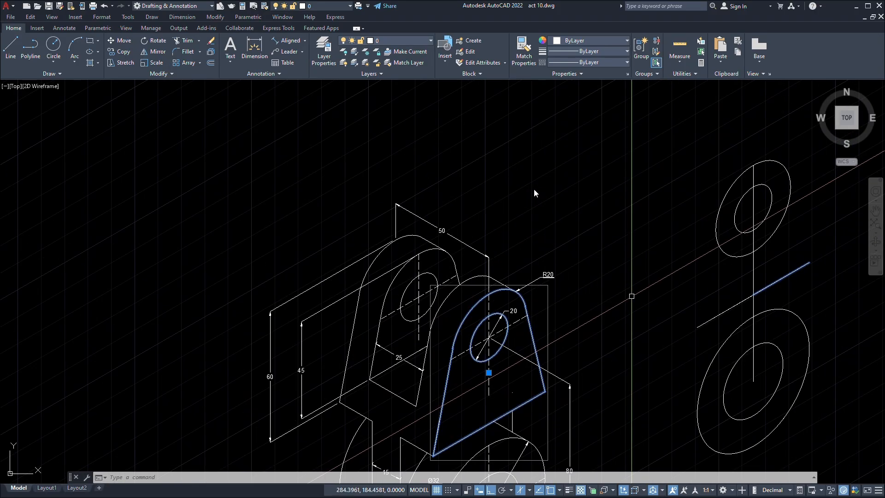
# Draw a line from the lower end of the 30° base line tangent to the near side of the upper outer isocircle.
pyautogui.write('l')
pyautogui.press('Escape')
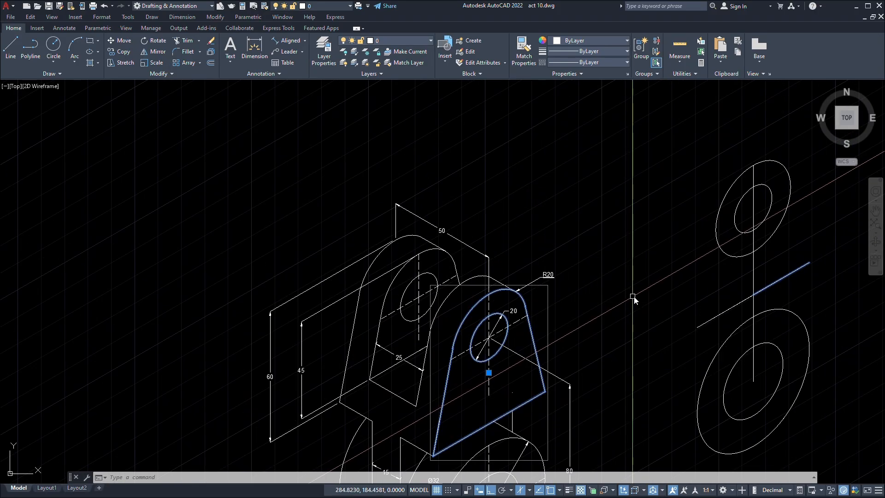
pyautogui.write('l')
pyautogui.press('Return')
pyautogui.scroll(5, 635, 298)
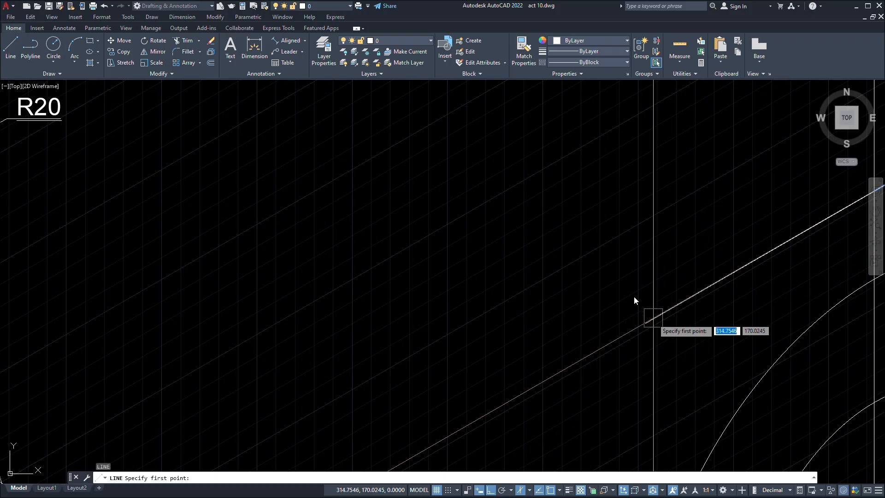
pyautogui.click(645, 323)
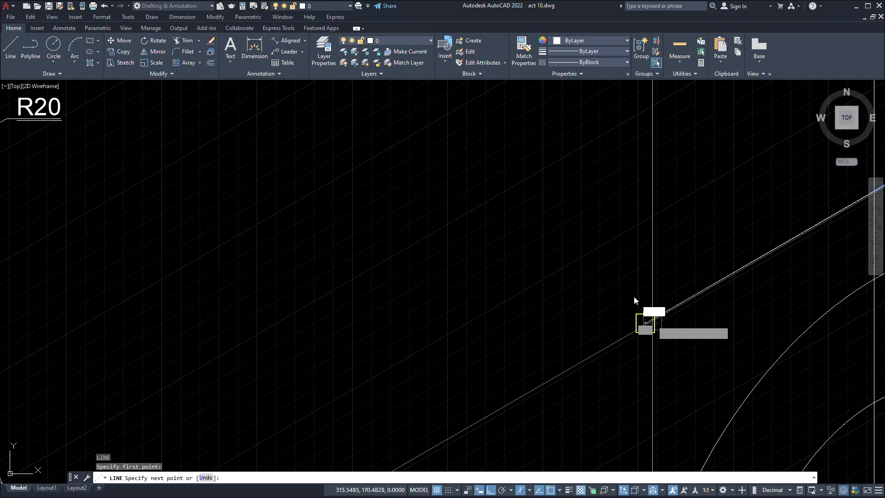
pyautogui.click(650, 321)
pyautogui.moveTo(656, 180); pyautogui.dragTo(594, 302, button='middle')
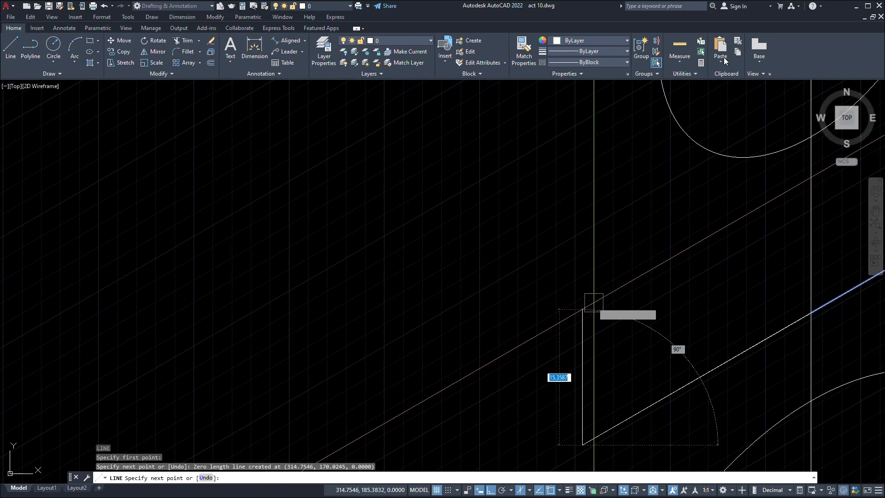
pyautogui.scroll(-3, 594, 302)
pyautogui.scroll(3, 592, 299)
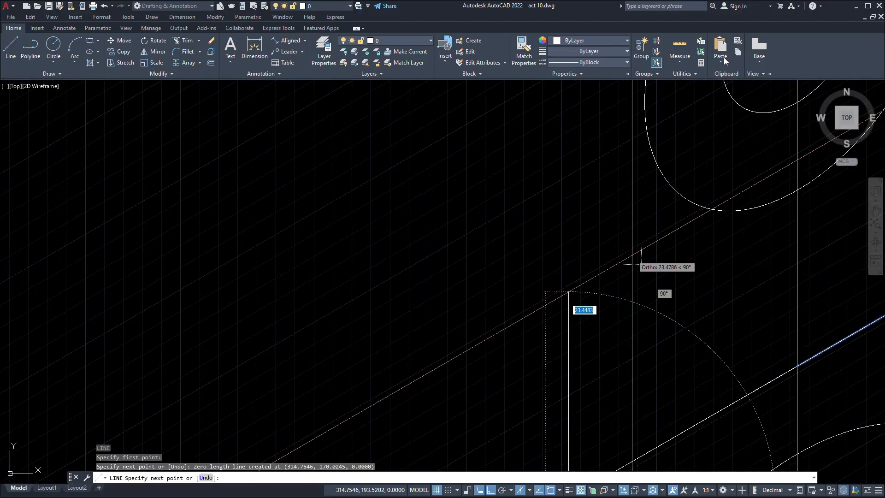
pyautogui.scroll(-3, 632, 254)
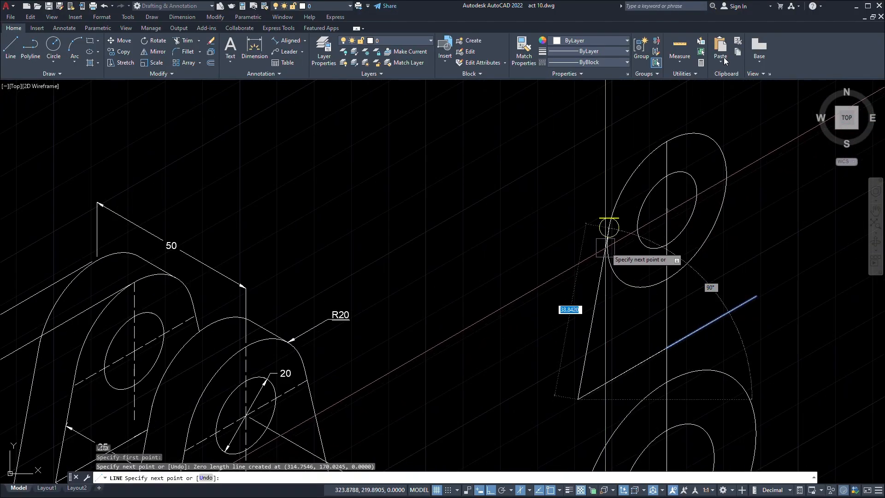
pyautogui.scroll(4, 609, 227)
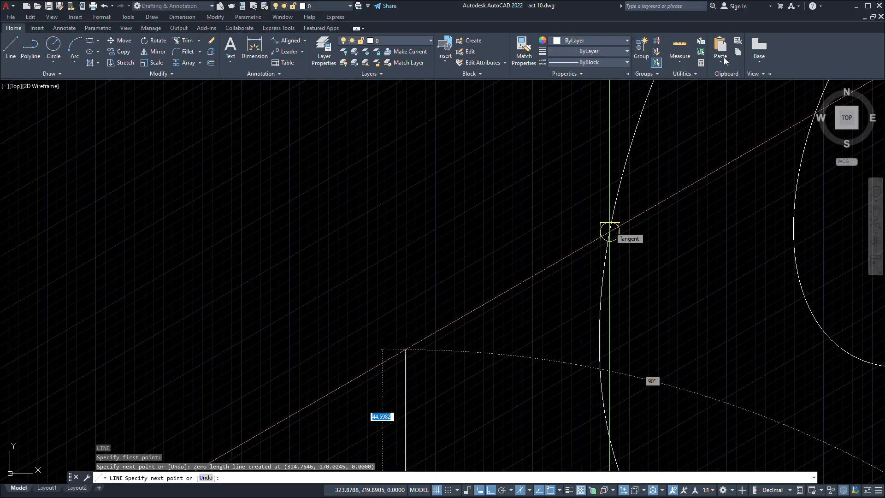
pyautogui.click(609, 227)
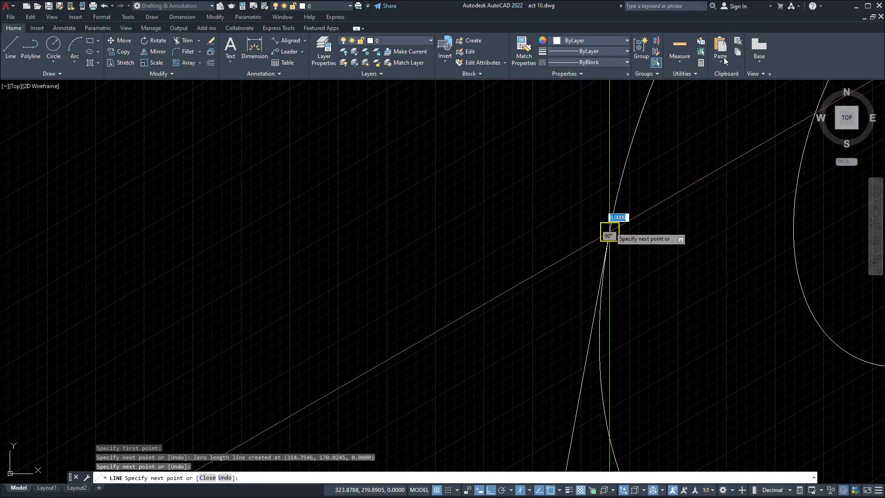
pyautogui.press('Escape')
# Draw a line from the upper end of the 30° base line tangent to the far side of the upper outer isocircle.
pyautogui.scroll(-8, 582, 273)
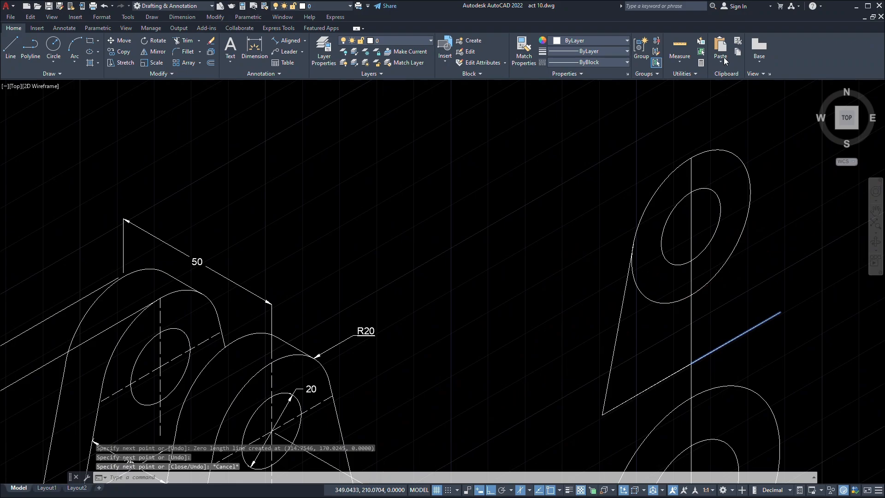
pyautogui.write('L')
pyautogui.press('Return')
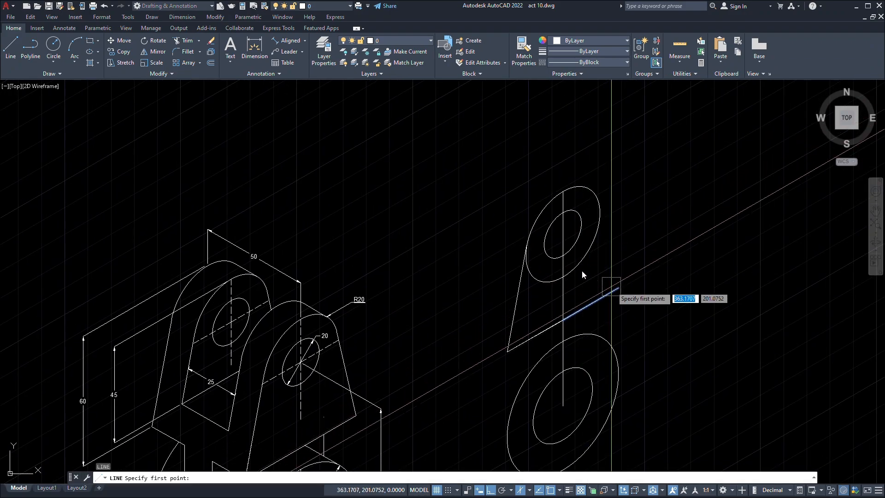
pyautogui.click(617, 288)
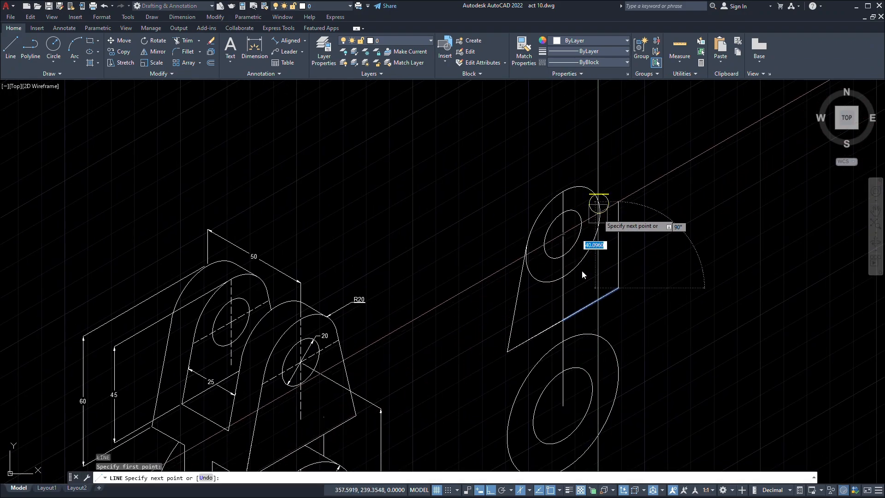
pyautogui.click(598, 213)
pyautogui.press('Escape')
# Delete the three overlapping vertical construction lines running through the upper isocircles' centre and the base line's midpoint.
pyautogui.scroll(-3, 582, 272)
pyautogui.scroll(5, 582, 272)
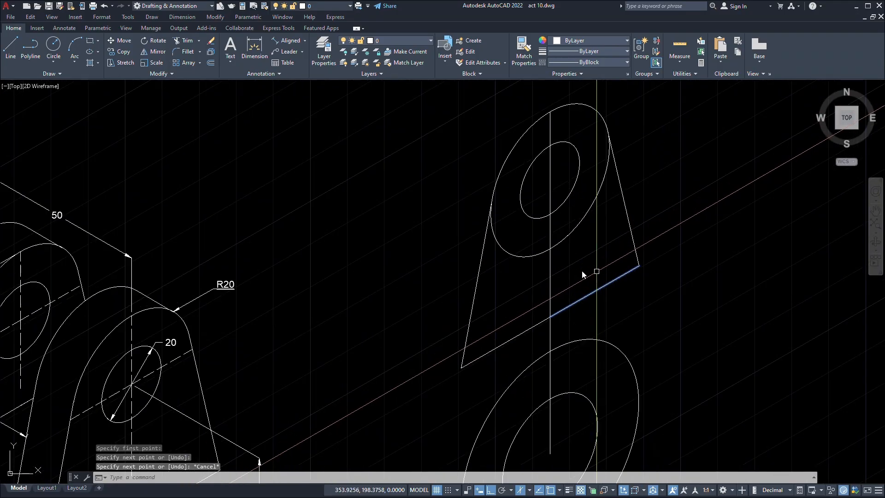
pyautogui.click(574, 275)
pyautogui.click(530, 286)
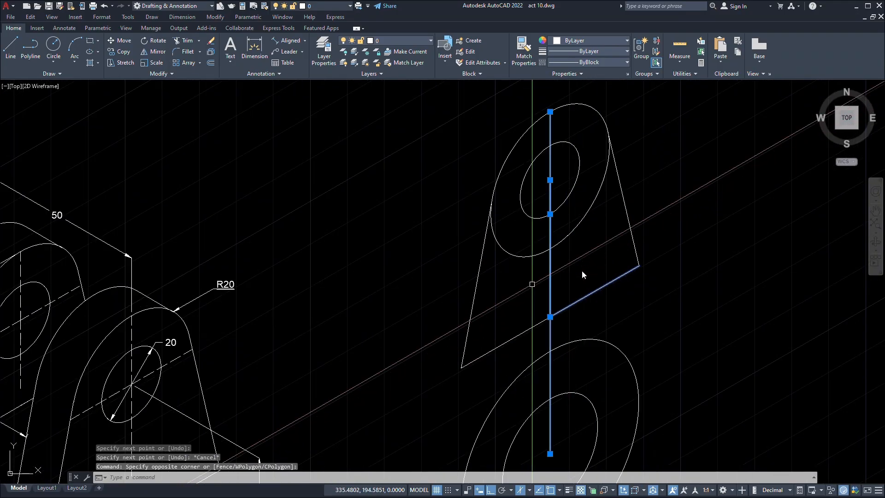
pyautogui.press('Delete')
pyautogui.click(552, 187)
pyautogui.click(548, 172)
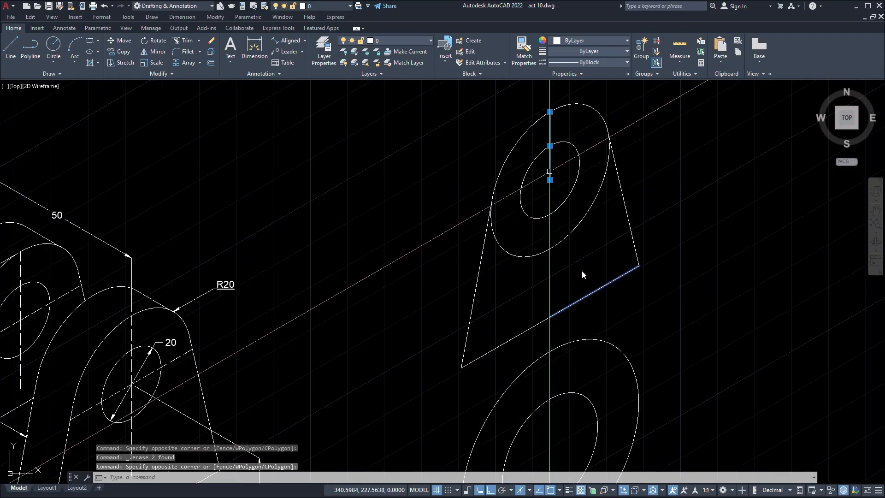
pyautogui.press('Delete')
# Trim the surplus lower arc of the upper outer isocircle between the two slanted tangent sides.
pyautogui.scroll(-2, 566, 223)
pyautogui.scroll(4, 581, 271)
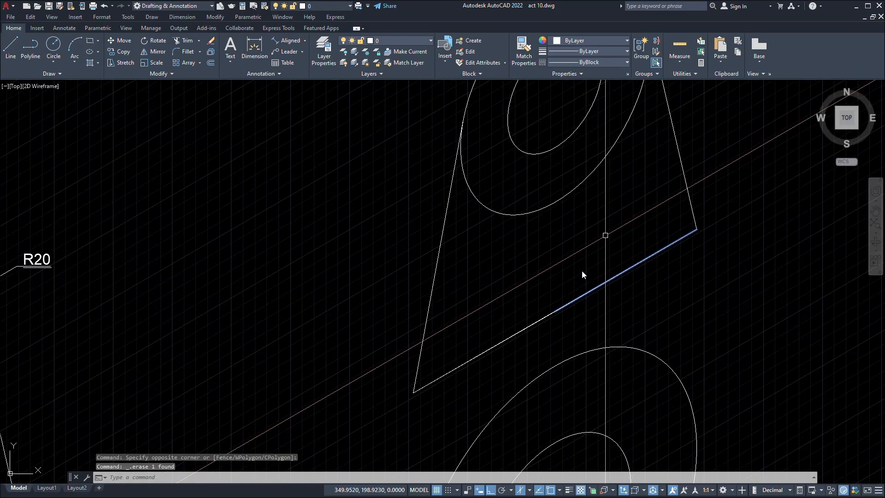
pyautogui.write('TRI')
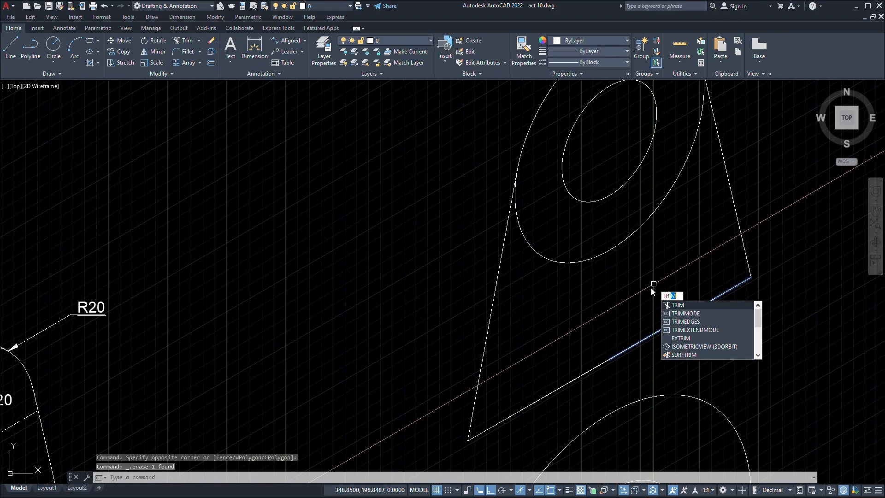
# Cancel the pending Trim command and undo the last two erasures on the new bracket view.
pyautogui.press('Escape')
pyautogui.press('Escape')
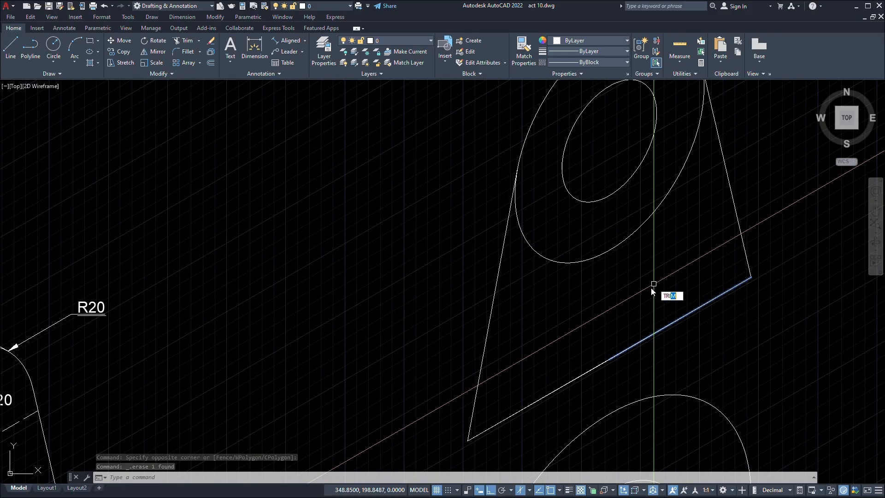
pyautogui.moveTo(635, 308); pyautogui.dragTo(711, 256, button='middle')
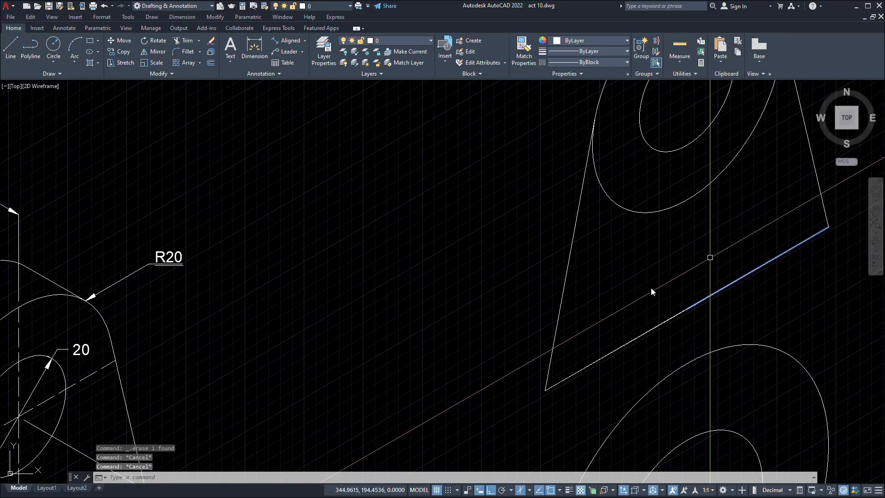
pyautogui.hotkey('ctrl', 'z')
pyautogui.hotkey('ctrl', 'z')
pyautogui.hotkey('ctrl', 'z')
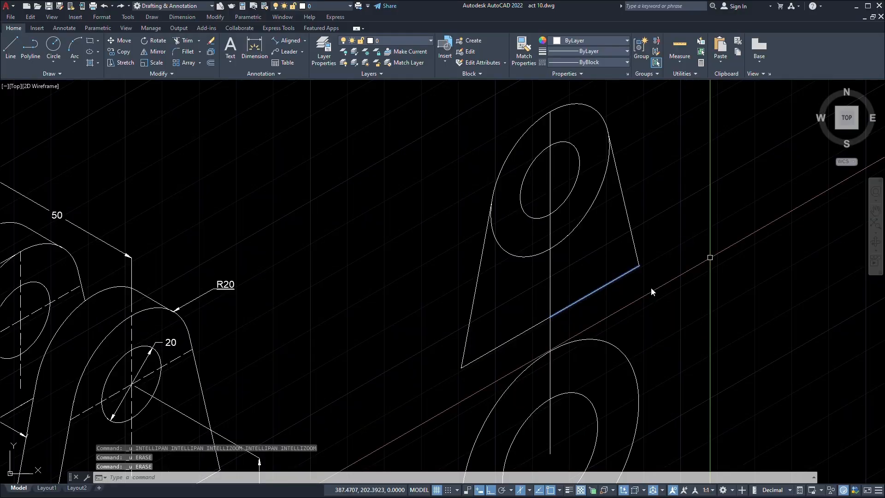
# Examine the reference bracket's rear lug, especially its lower edge and the 25, 45 and 60 dimensions.
pyautogui.moveTo(60, 273); pyautogui.dragTo(320, 201, button='middle')
pyautogui.scroll(2, 456, 309)
pyautogui.scroll(-1, 456, 310)
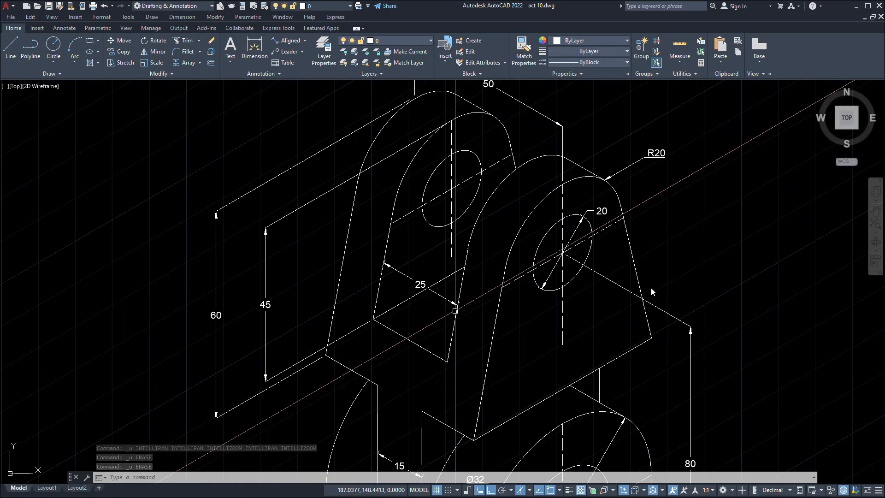
pyautogui.scroll(2, 382, 347)
pyautogui.click(390, 346)
pyautogui.click(405, 300)
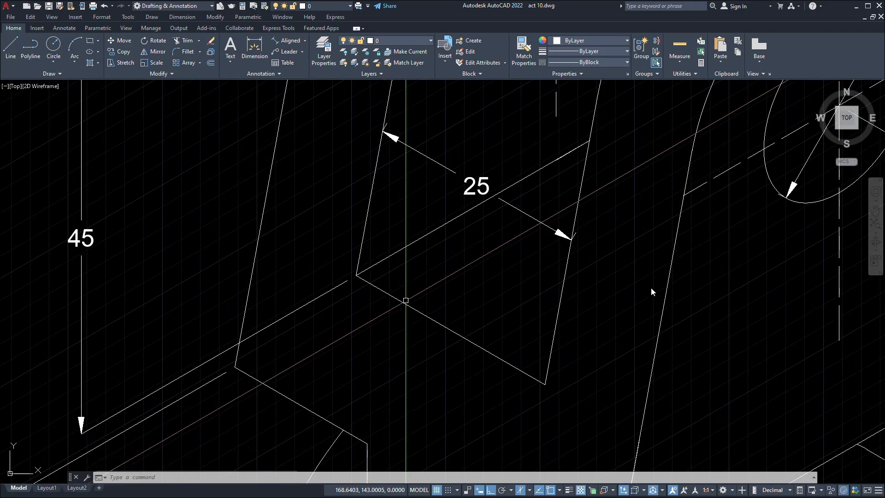
pyautogui.click(468, 277)
pyautogui.click(412, 361)
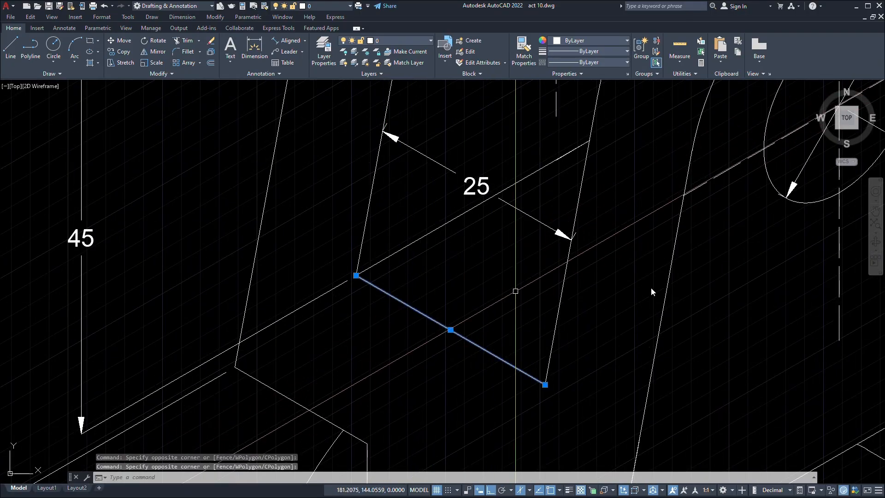
pyautogui.scroll(-2, 515, 291)
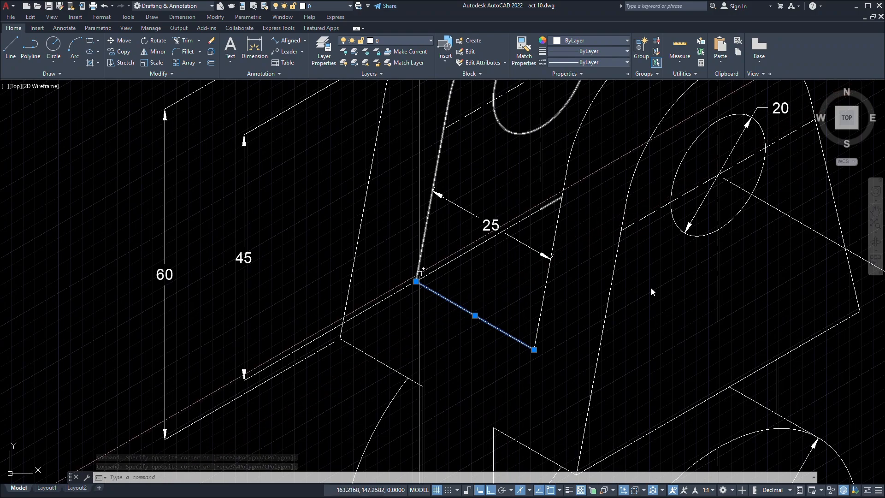
pyautogui.scroll(-2, 429, 271)
pyautogui.moveTo(380, 322); pyautogui.dragTo(404, 323, button='middle')
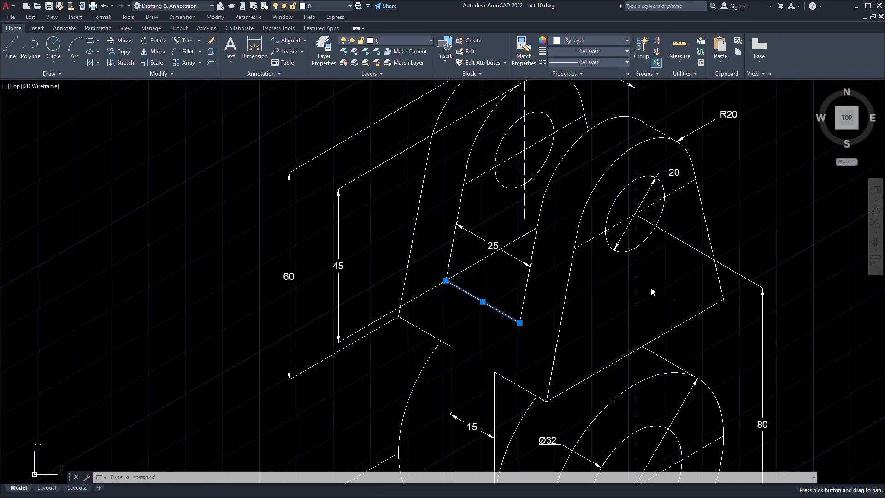
pyautogui.scroll(2, 404, 322)
pyautogui.scroll(-4, 466, 310)
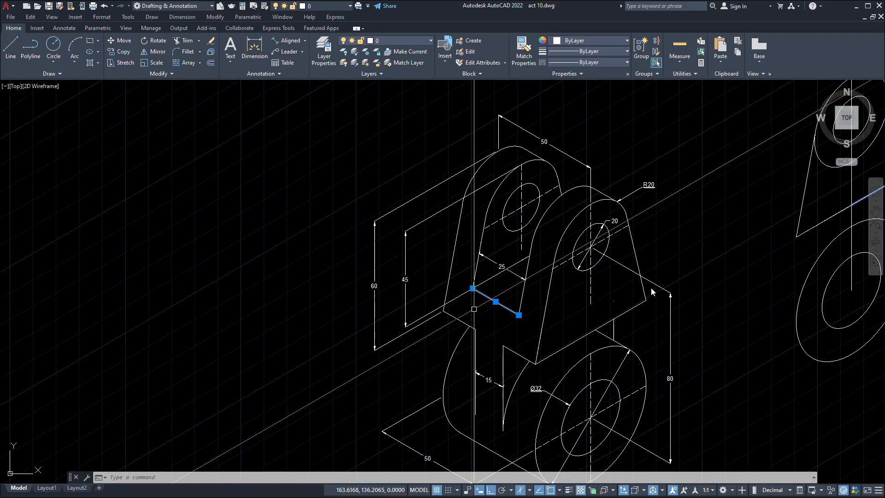
pyautogui.scroll(4, 525, 170)
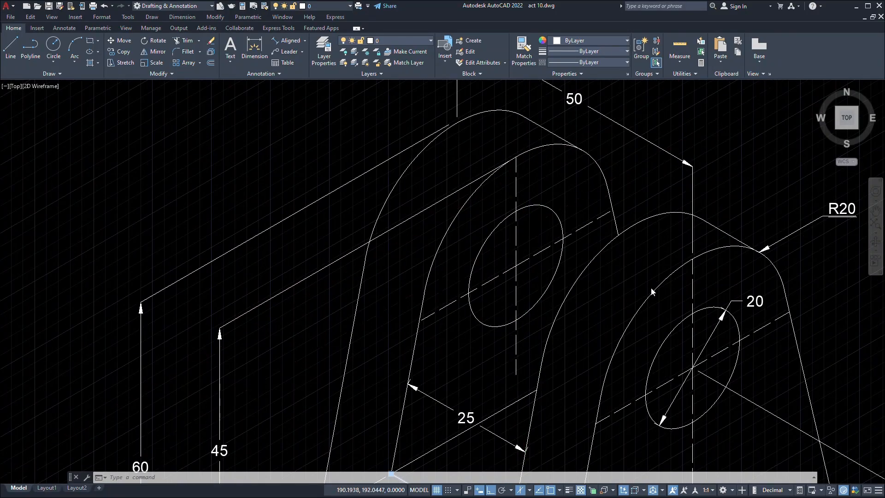
pyautogui.scroll(-3, 651, 291)
pyautogui.scroll(5, 652, 292)
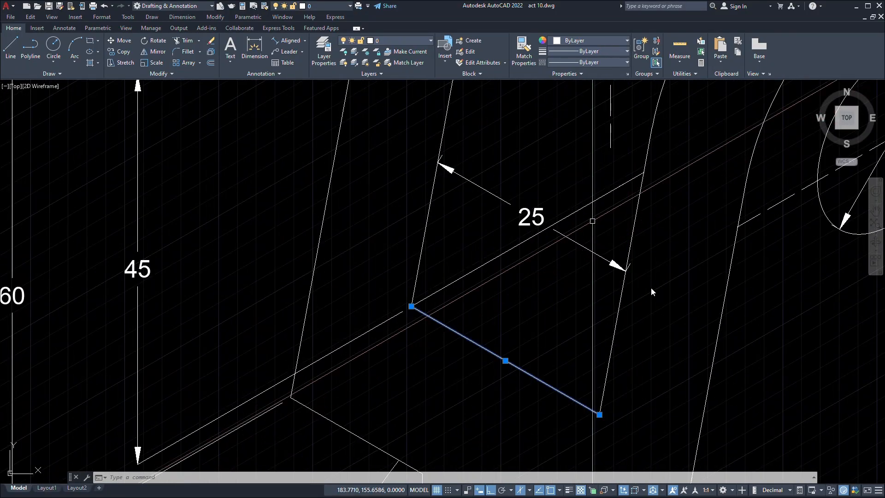
pyautogui.scroll(-4, 592, 221)
pyautogui.click(586, 243)
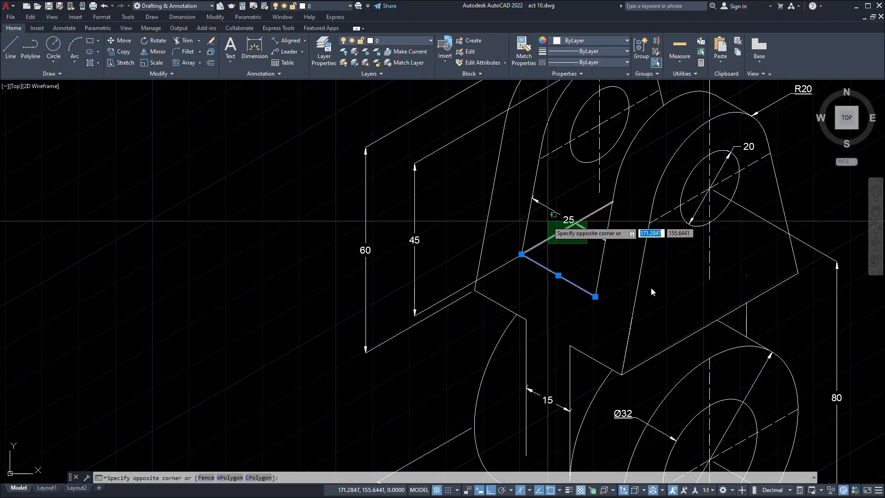
pyautogui.click(548, 221)
pyautogui.press('Escape')
pyautogui.moveTo(581, 185); pyautogui.dragTo(603, 200, button='middle')
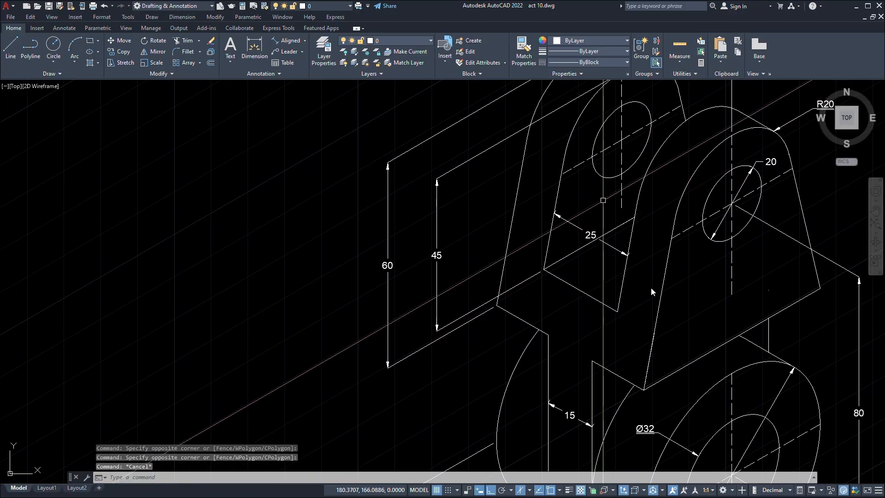
pyautogui.moveTo(593, 132)
pyautogui.mouseDown(button='middle')
pyautogui.moveTo(602, 140)
pyautogui.moveTo(583, 225)
pyautogui.mouseUp(button='middle')
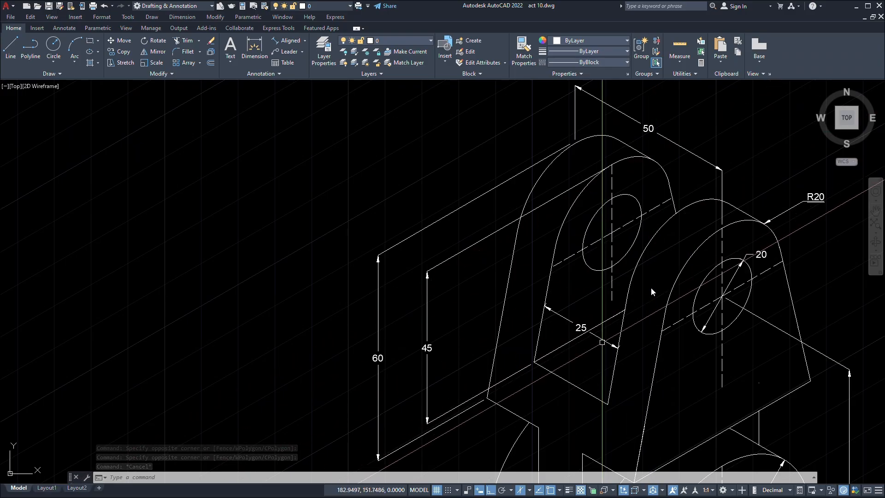
pyautogui.scroll(-3, 651, 291)
pyautogui.scroll(3, 650, 292)
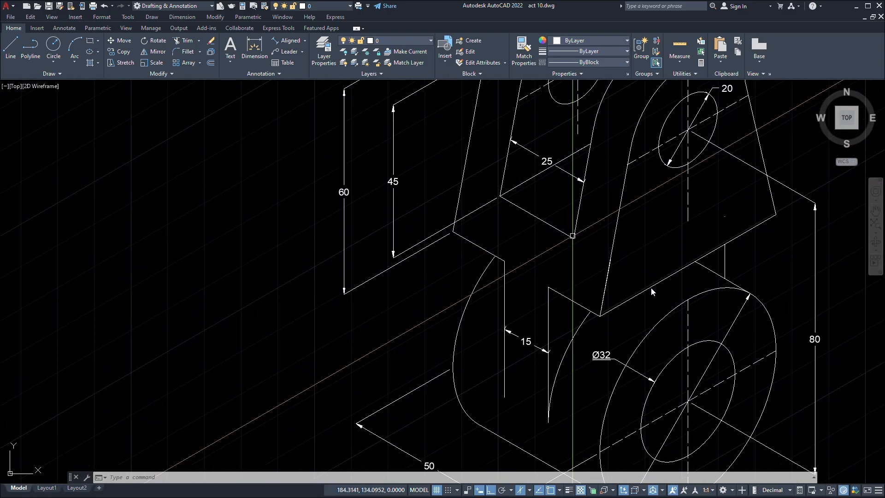
# Draw a 45-unit vertical line downward from the top end of the upper lug's centre line.
pyautogui.moveTo(610, 217); pyautogui.dragTo(549, 236, button='middle')
pyautogui.scroll(-2, 555, 237)
pyautogui.moveTo(635, 267); pyautogui.dragTo(353, 342, button='middle')
pyautogui.scroll(6, 563, 235)
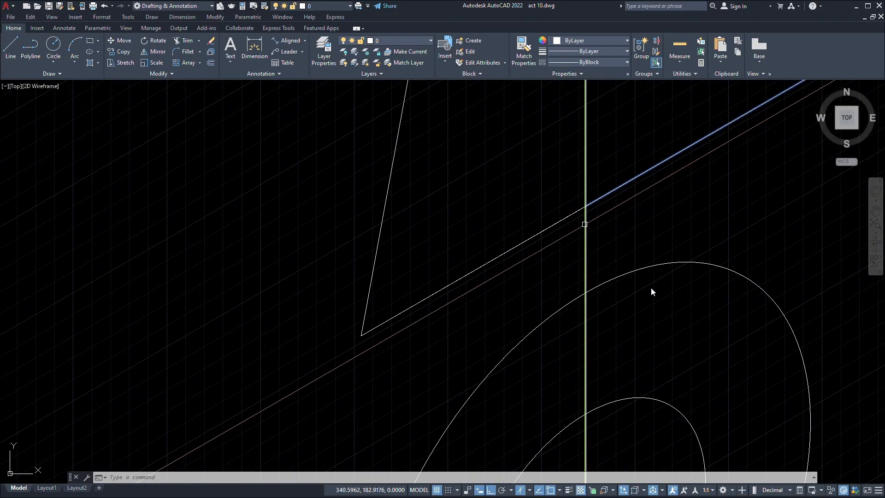
pyautogui.scroll(-3, 651, 291)
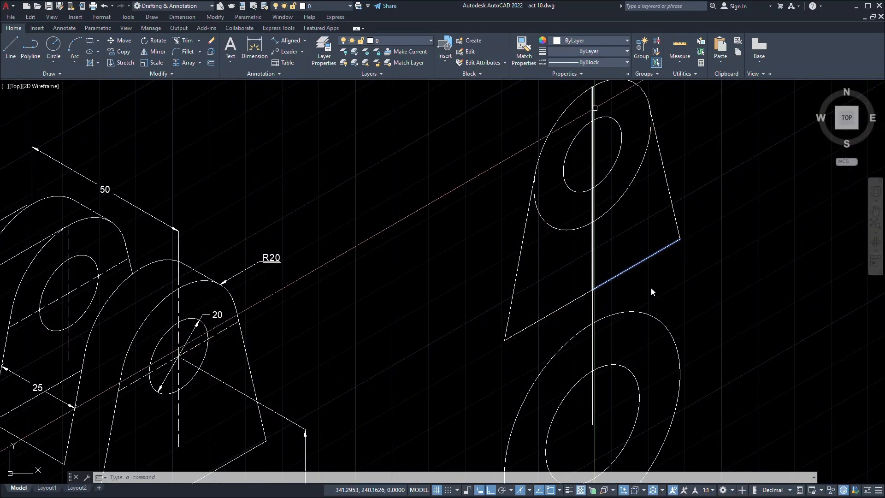
pyautogui.write('l')
pyautogui.press('space')
pyautogui.click(593, 87)
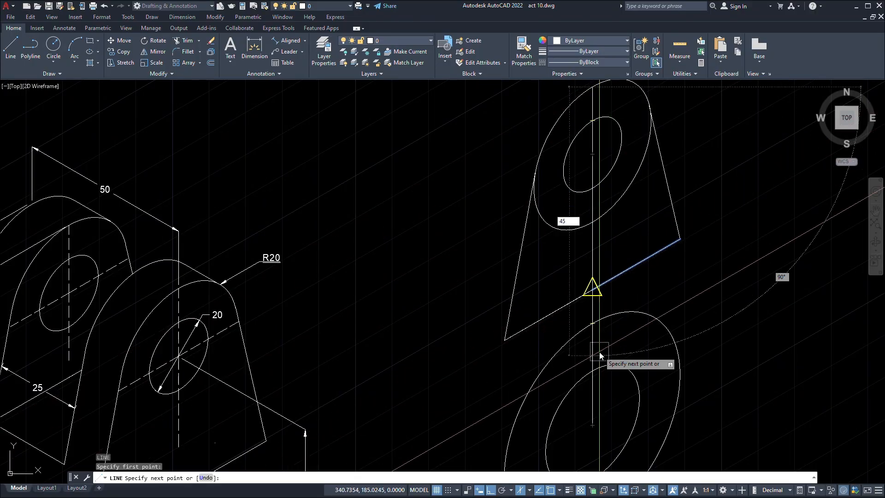
pyautogui.press('Return')
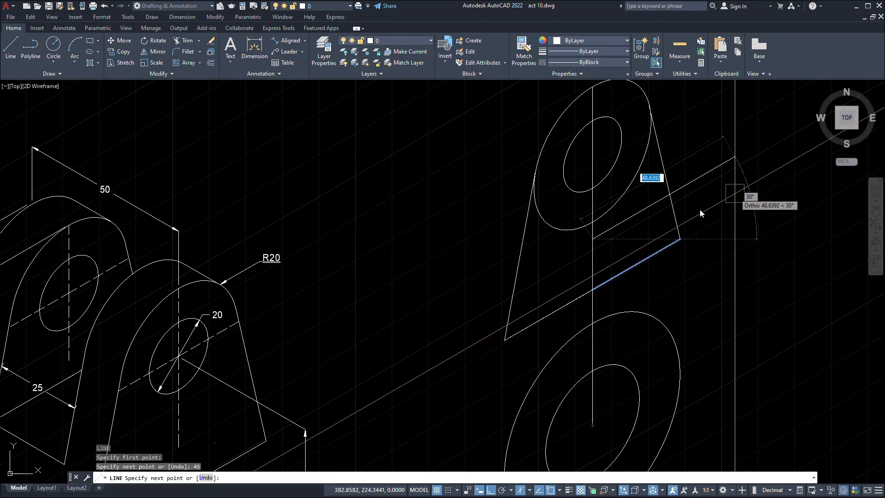
# Draw lines both ways along the 30° isometric direction from the 45-unit line's lower end, past the lug's slanted sides.
pyautogui.click(734, 193)
pyautogui.press('Escape')
pyautogui.scroll(4, 699, 209)
pyautogui.scroll(-2, 699, 209)
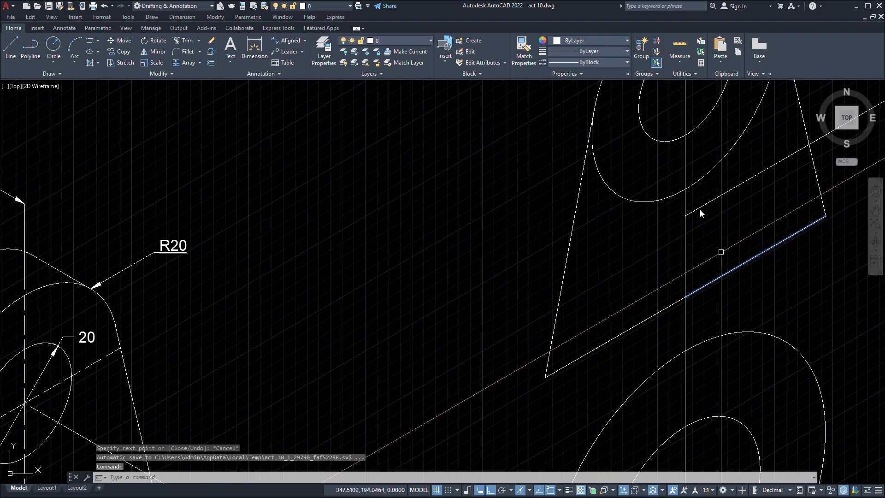
pyautogui.press('Return')
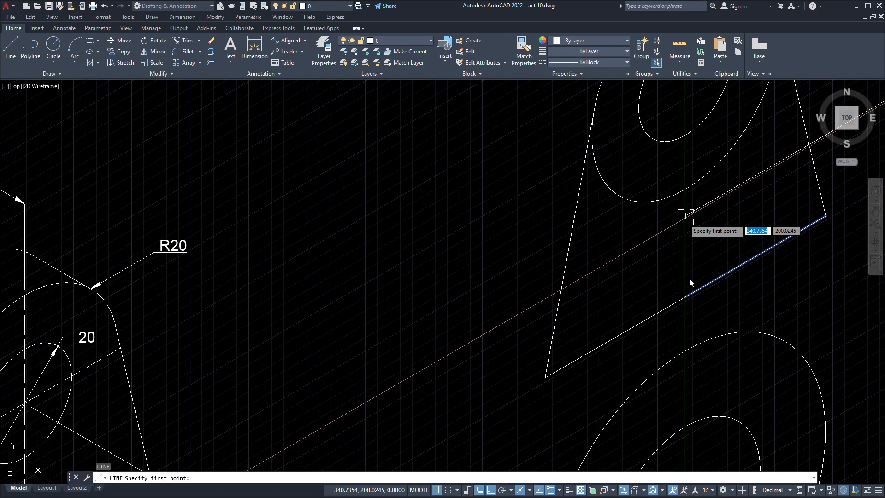
pyautogui.click(685, 215)
pyautogui.press('Escape')
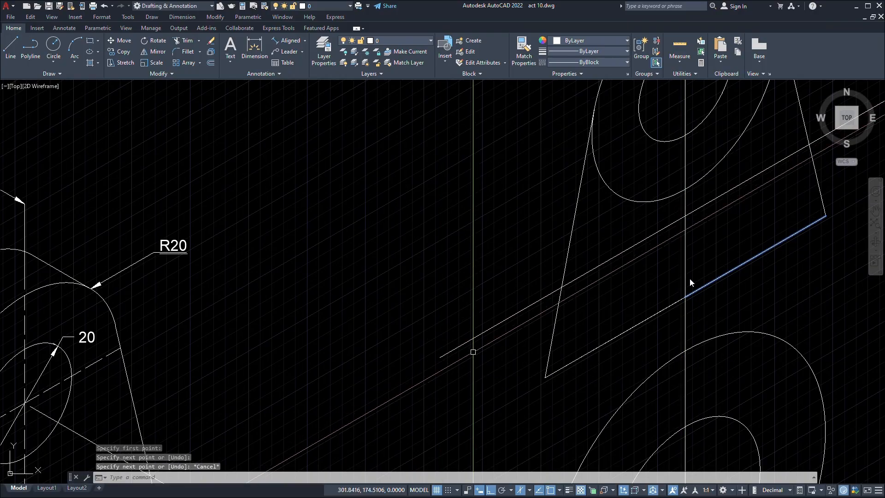
# Trim both overhanging ends of the new 30° isometric line back to the lug's slanted sides.
pyautogui.scroll(2, 542, 326)
pyautogui.write('tr')
pyautogui.press('Return')
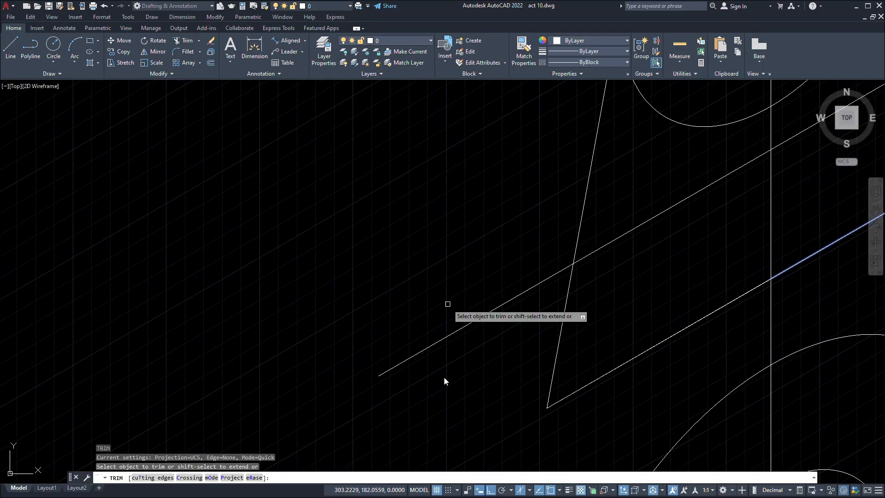
pyautogui.click(448, 304)
pyautogui.click(451, 379)
pyautogui.scroll(-6, 451, 380)
pyautogui.moveTo(445, 375); pyautogui.dragTo(366, 312, button='middle')
pyautogui.scroll(4, 366, 313)
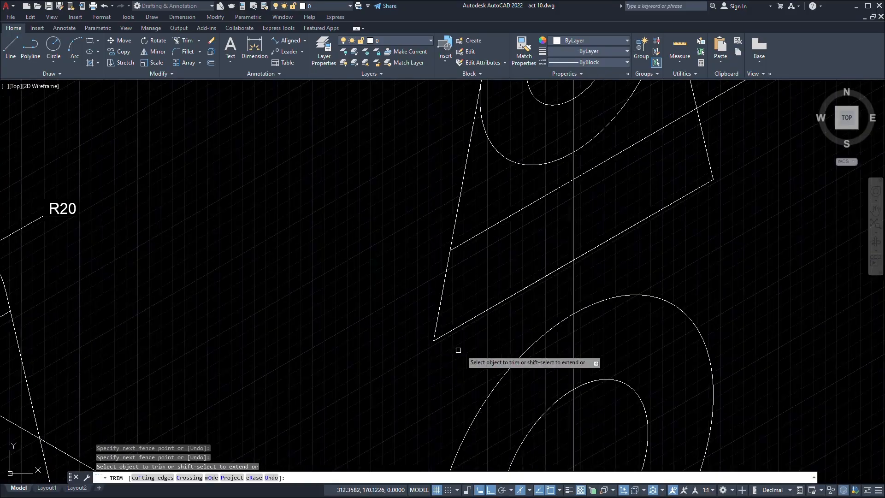
pyautogui.moveTo(721, 198); pyautogui.dragTo(651, 303, button='middle')
pyautogui.click(693, 266)
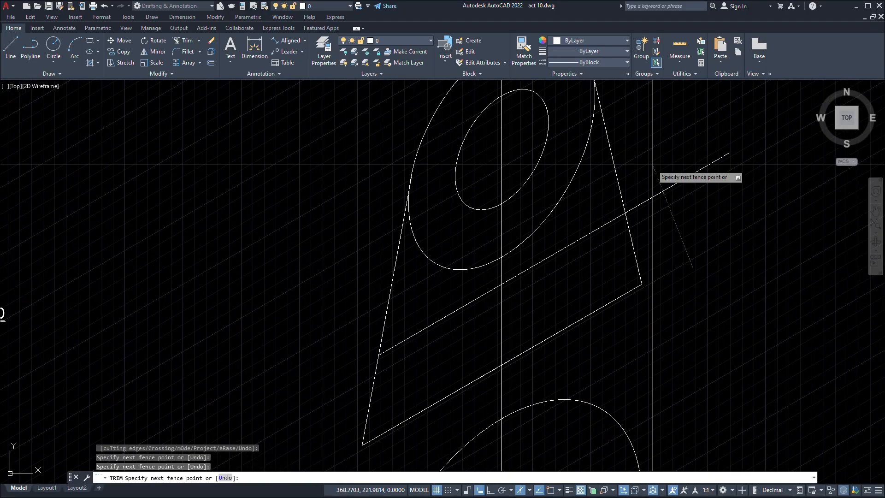
pyautogui.click(651, 165)
pyautogui.moveTo(656, 166); pyautogui.dragTo(697, 202, button='middle')
pyautogui.press('Escape')
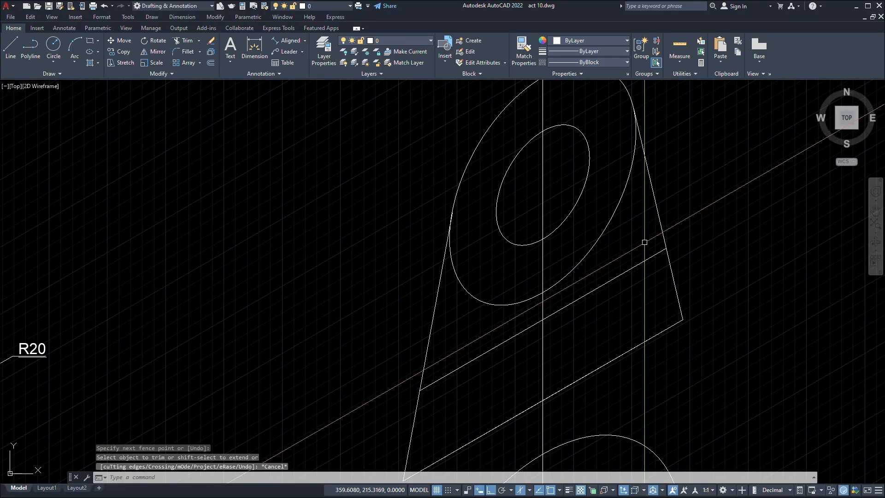
# Check the right half of the new isometric line and compare the lug with the reference bracket's 45 and 60 heights.
pyautogui.scroll(3, 646, 241)
pyautogui.scroll(-3, 584, 346)
pyautogui.moveTo(748, 280); pyautogui.dragTo(749, 299, button='middle')
pyautogui.scroll(2, 748, 299)
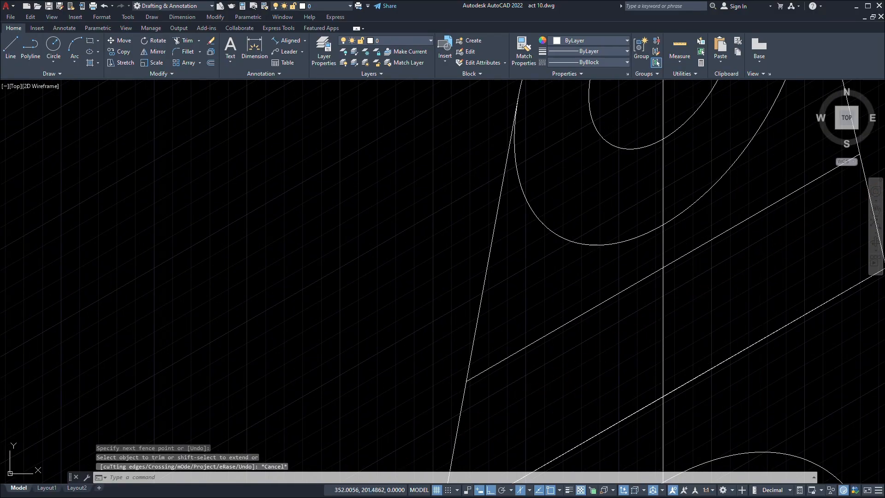
pyautogui.click(738, 224)
pyautogui.click(700, 308)
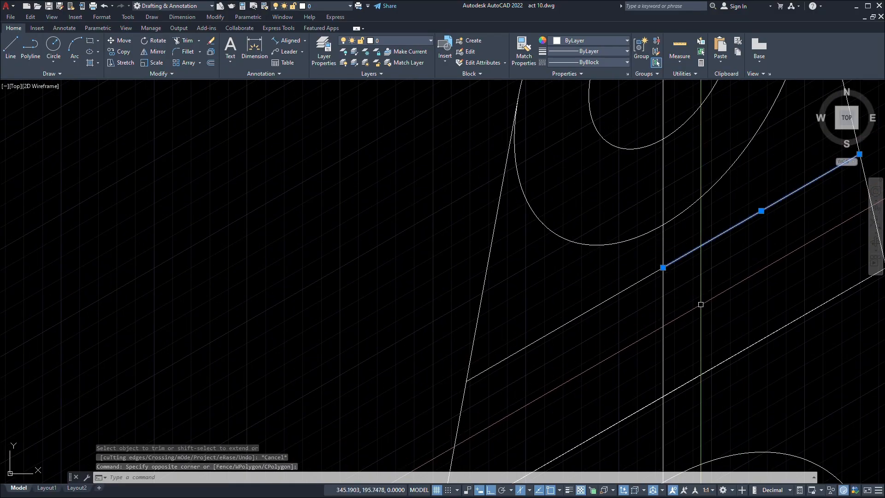
pyautogui.rightClick(697, 272)
pyautogui.click(695, 275)
pyautogui.click(703, 301)
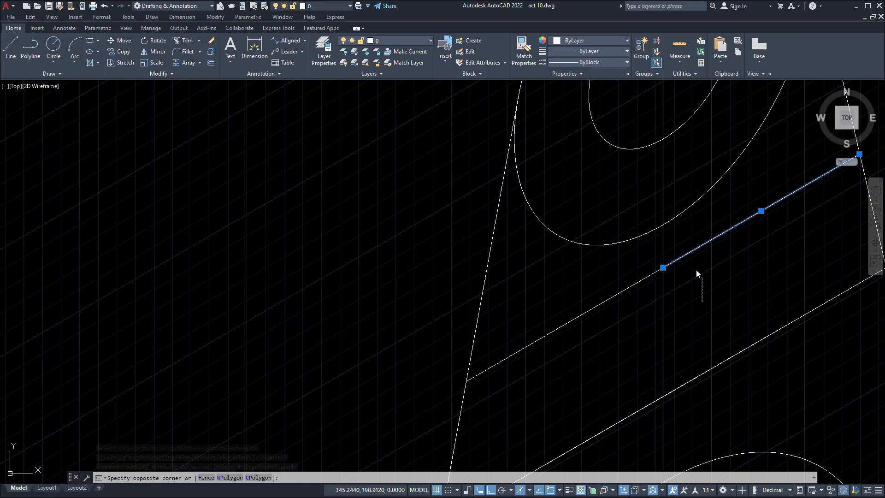
pyautogui.moveTo(701, 272); pyautogui.dragTo(673, 353, button='middle')
pyautogui.scroll(-2, 673, 353)
pyautogui.click(674, 121)
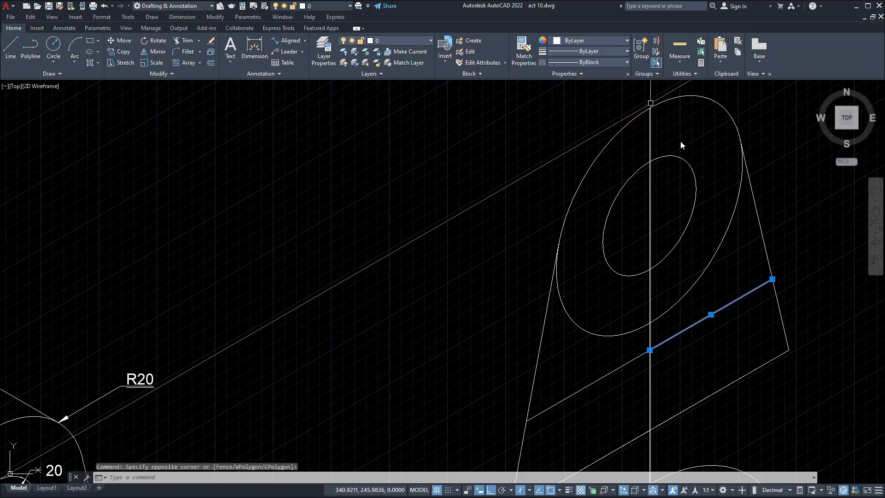
pyautogui.scroll(-3, 463, 393)
pyautogui.moveTo(345, 445); pyautogui.dragTo(651, 235, button='middle')
pyautogui.scroll(2, 650, 235)
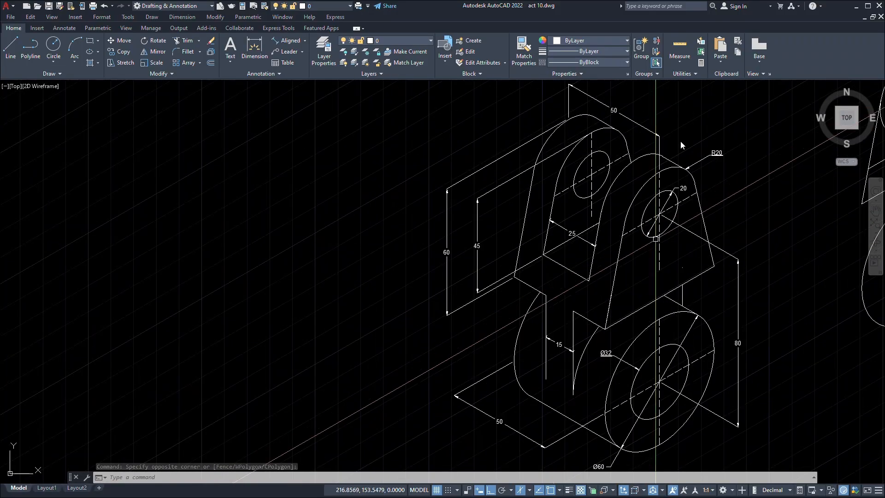
pyautogui.scroll(-1, 431, 300)
pyautogui.scroll(2, 430, 298)
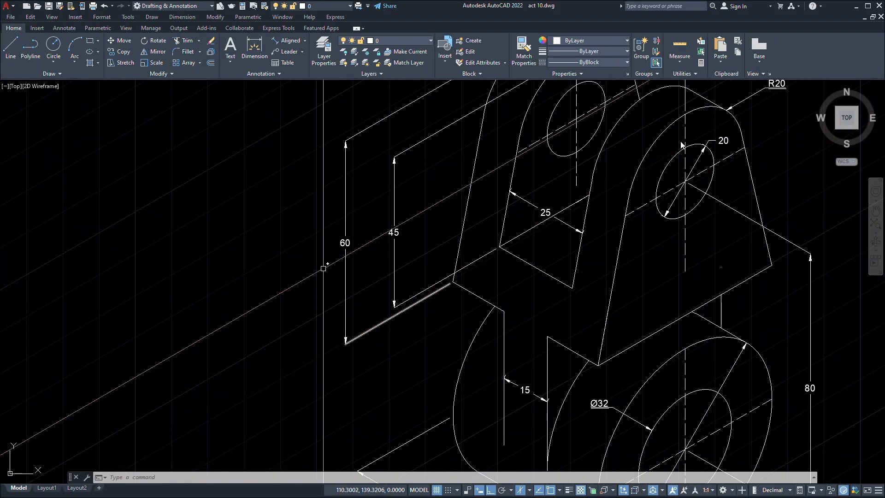
pyautogui.scroll(-5, 680, 145)
pyautogui.scroll(4, 681, 145)
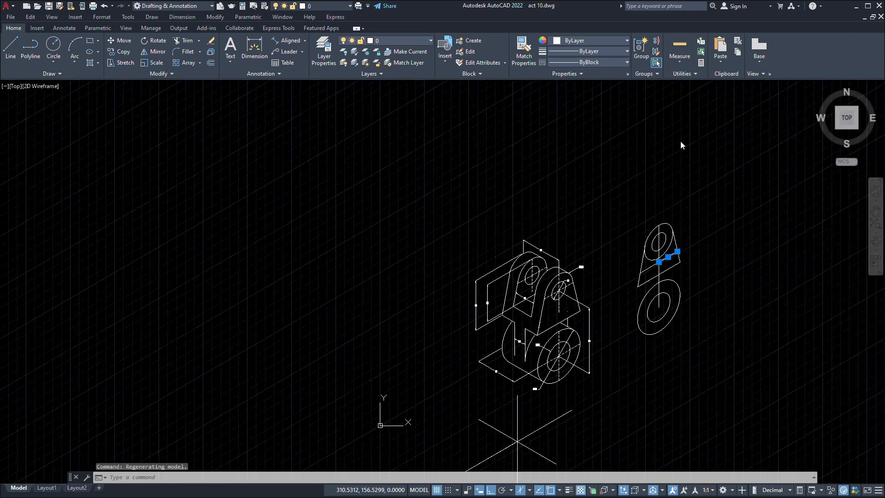
pyautogui.press('Escape')
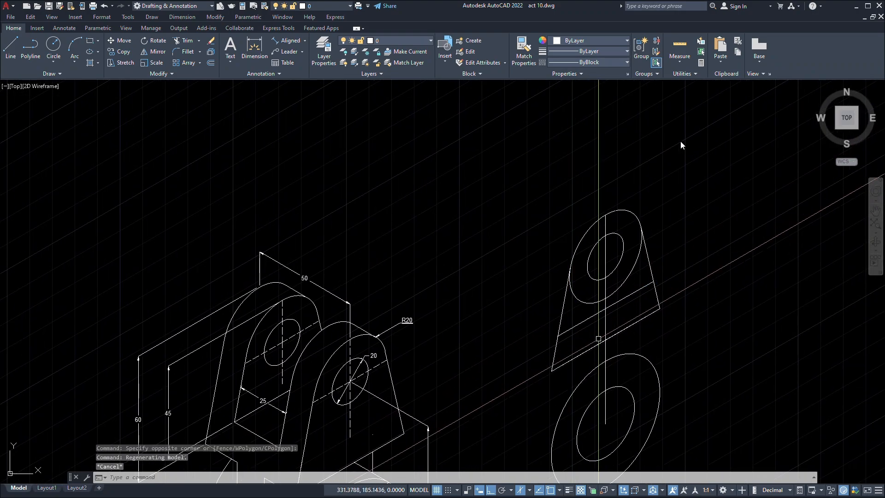
pyautogui.scroll(5, 680, 144)
pyautogui.click(656, 278)
pyautogui.click(579, 340)
pyautogui.scroll(-6, 623, 270)
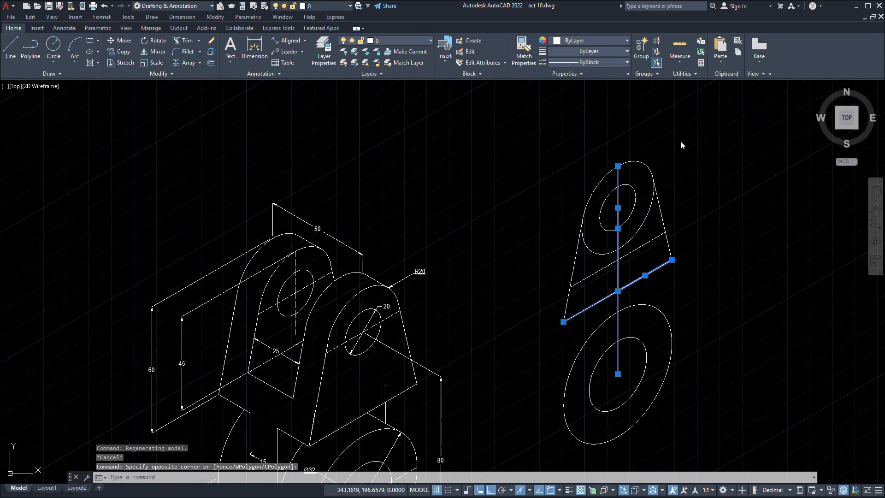
pyautogui.scroll(2, 621, 277)
pyautogui.press('Escape')
# Delete the vertical construction lines running through the centre of the upper lug.
pyautogui.click(622, 282)
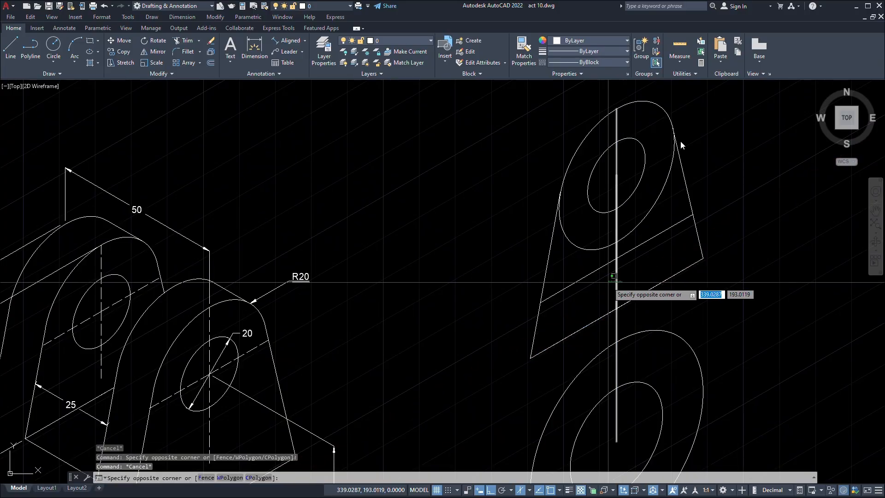
pyautogui.click(609, 283)
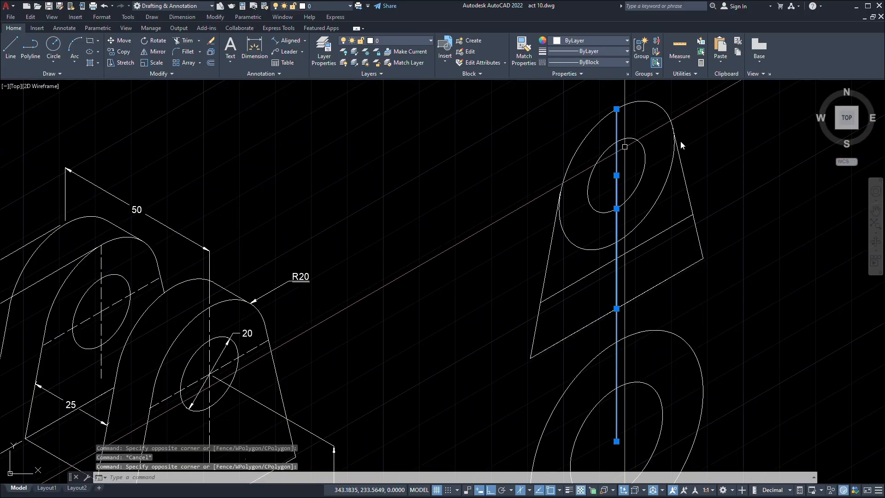
pyautogui.press('Delete')
pyautogui.click(625, 146)
pyautogui.click(609, 130)
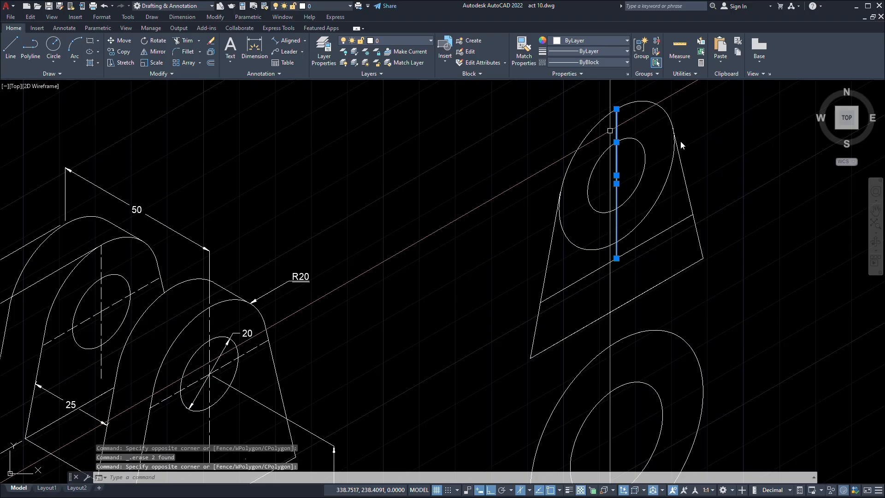
pyautogui.press('Delete')
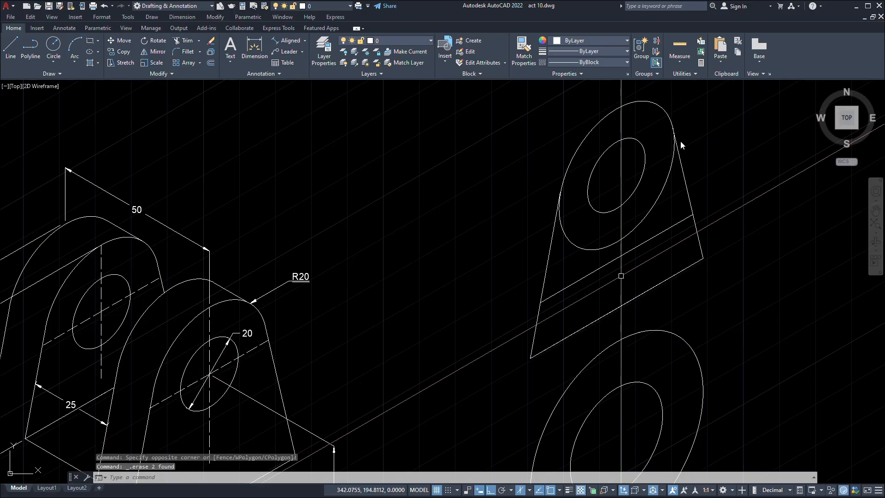
pyautogui.scroll(2, 612, 283)
pyautogui.moveTo(612, 283); pyautogui.dragTo(691, 246, button='middle')
pyautogui.scroll(-2, 712, 263)
pyautogui.scroll(2, 690, 243)
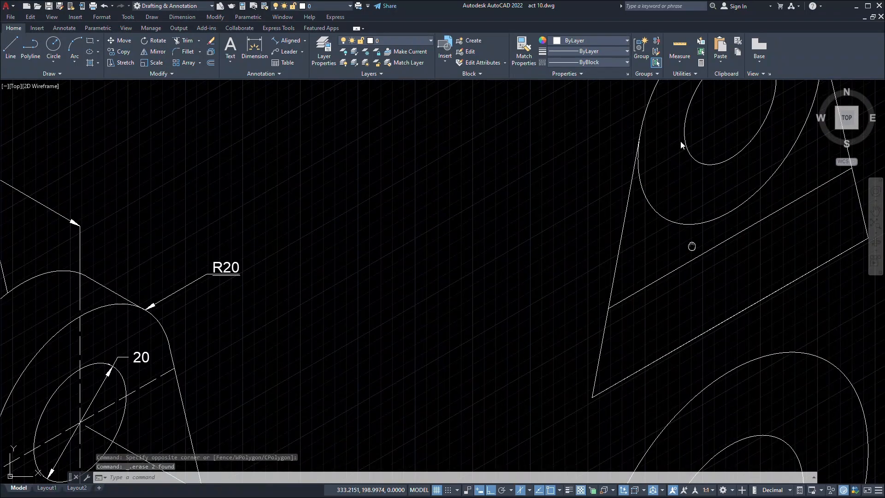
pyautogui.scroll(3, 680, 145)
pyautogui.write('tr')
pyautogui.press('Return')
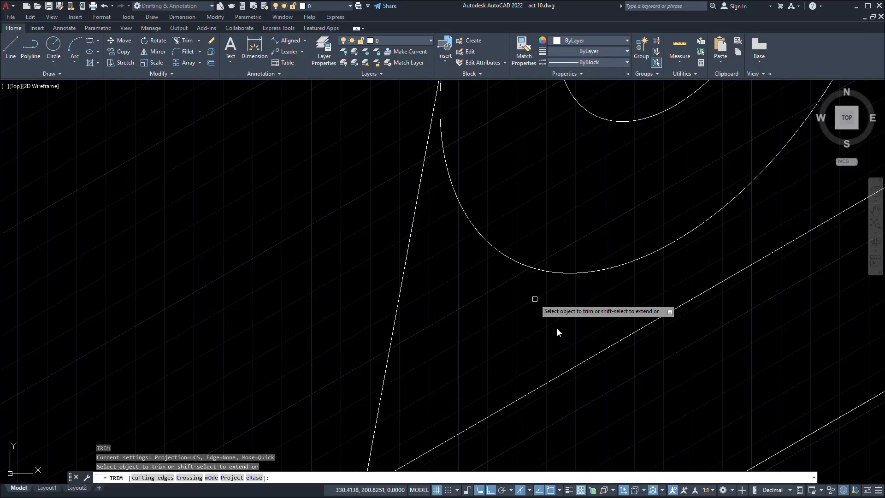
pyautogui.moveTo(535, 299)
pyautogui.mouseDown()
pyautogui.moveTo(574, 231)
pyautogui.moveTo(530, 310)
pyautogui.mouseUp()
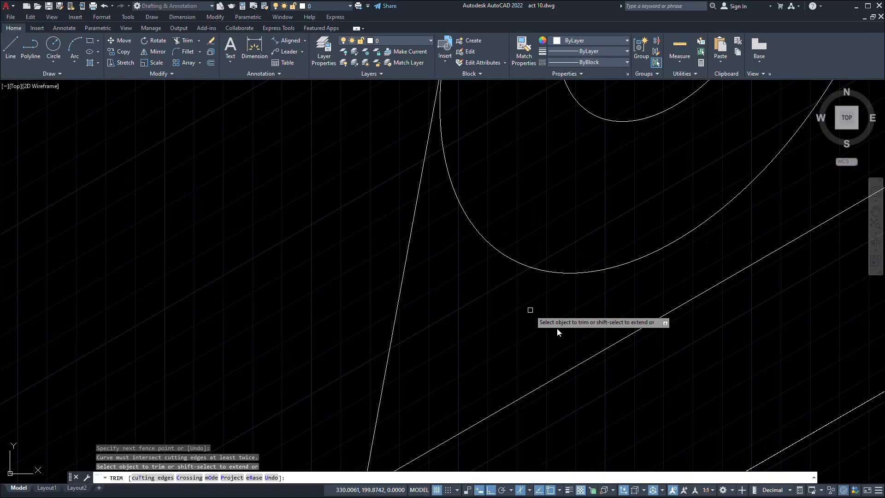
pyautogui.scroll(-3, 557, 328)
pyautogui.press('Escape')
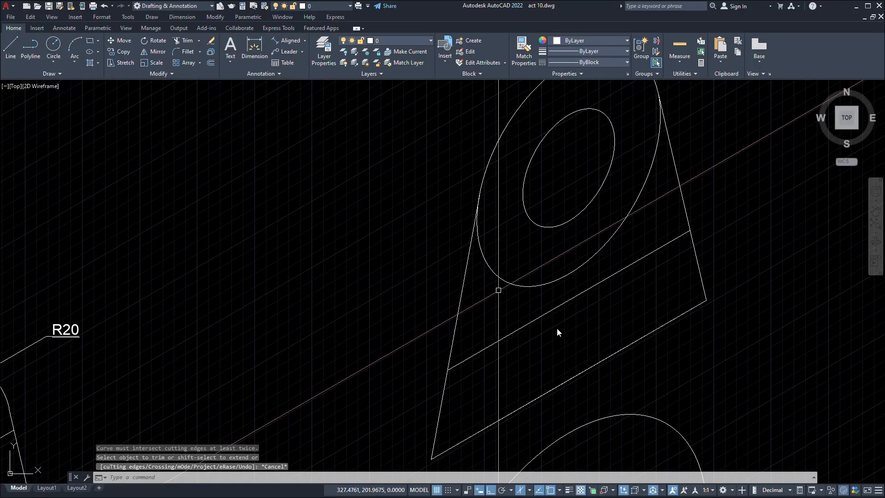
# Trim away the lower part of the lug's outer ellipse between its slanted sides, leaving only the rounded top.
pyautogui.write('tr')
pyautogui.press('Return')
pyautogui.moveTo(497, 289)
pyautogui.mouseDown()
pyautogui.moveTo(503, 268)
pyautogui.moveTo(523, 251)
pyautogui.mouseUp()
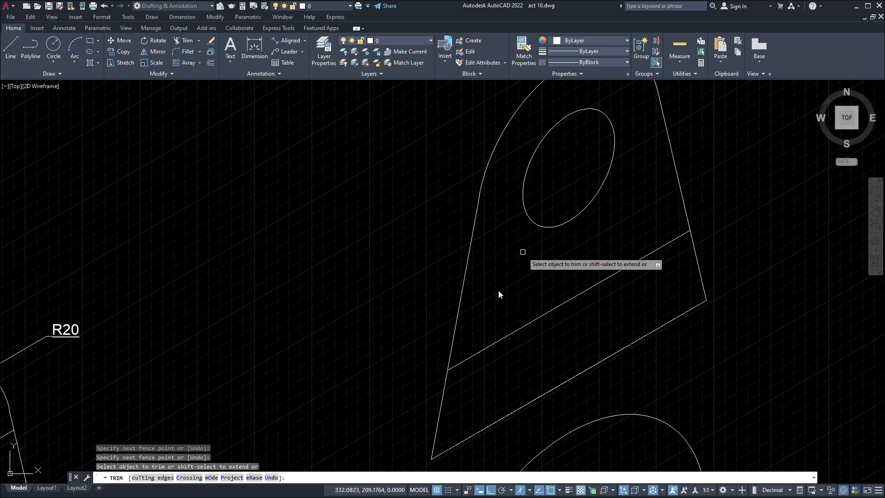
pyautogui.scroll(-4, 522, 252)
pyautogui.moveTo(523, 251); pyautogui.dragTo(583, 265, button='middle')
pyautogui.press('Escape')
pyautogui.scroll(2, 583, 283)
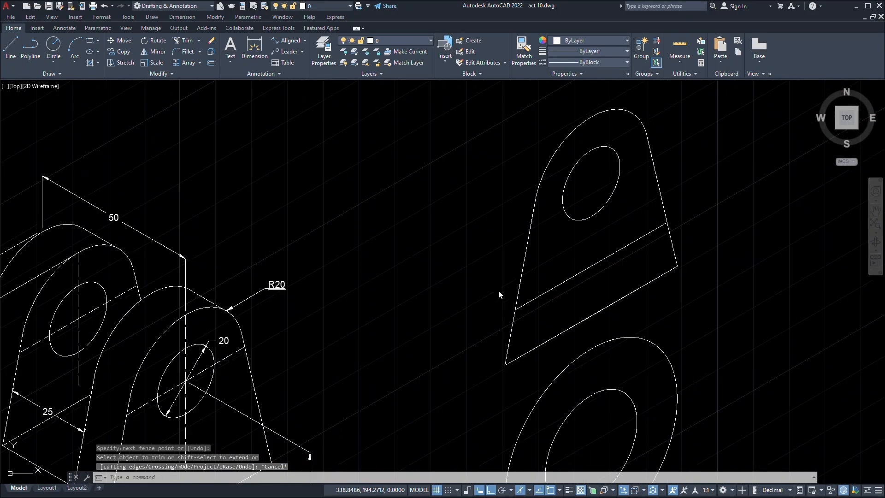
pyautogui.scroll(6, 582, 283)
pyautogui.click(582, 283)
pyautogui.click(526, 238)
pyautogui.click(697, 261)
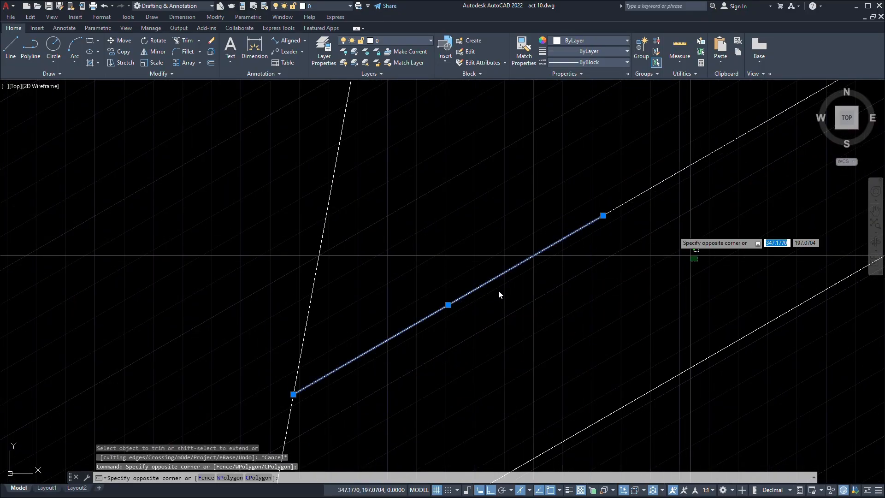
pyautogui.click(641, 173)
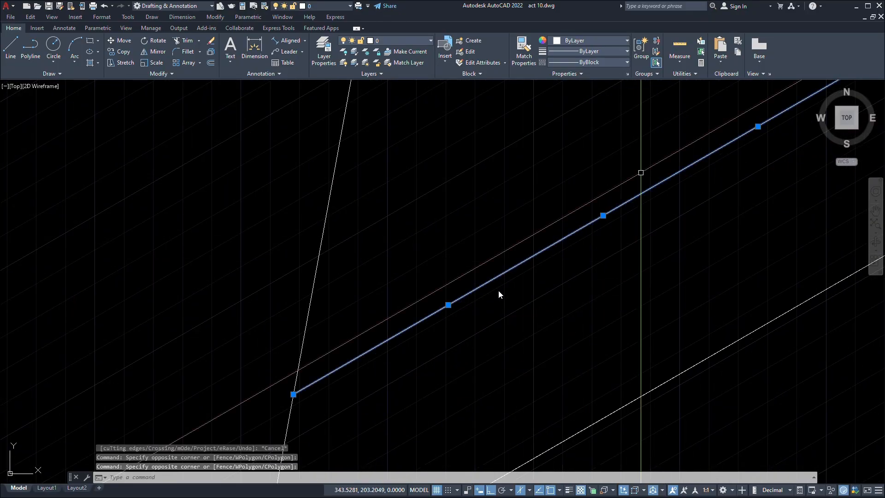
pyautogui.press('Escape')
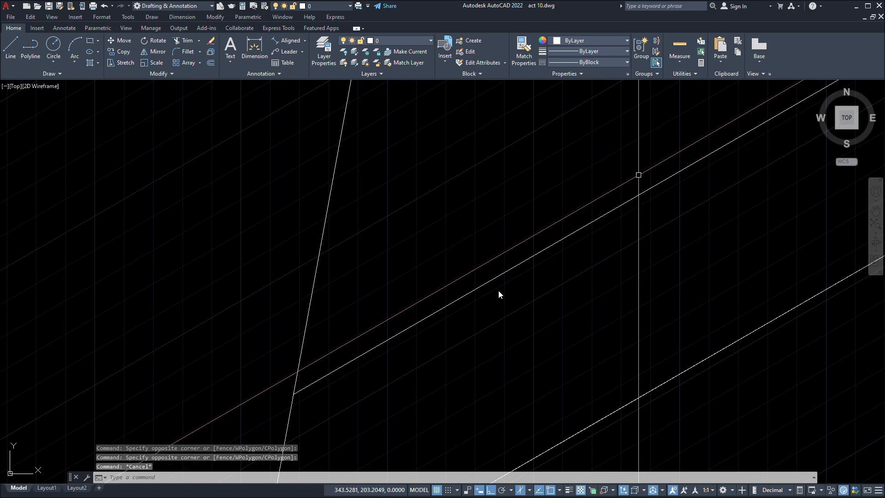
pyautogui.scroll(-6, 641, 221)
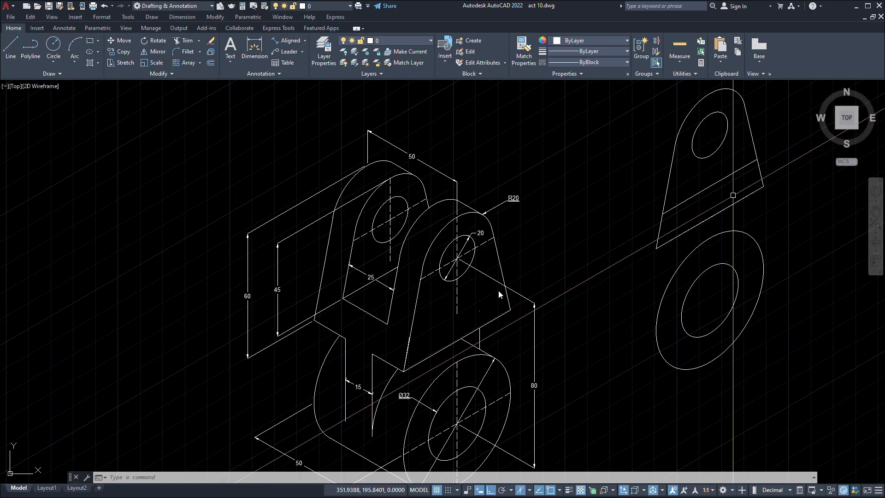
# Start copying the whole lug outline and the ring ellipses below it, with the centre of the lug's hole as base point.
pyautogui.moveTo(732, 196)
pyautogui.mouseDown(button='middle')
pyautogui.moveTo(777, 183)
pyautogui.moveTo(692, 206)
pyautogui.moveTo(593, 206)
pyautogui.mouseUp(button='middle')
pyautogui.scroll(-2, 762, 201)
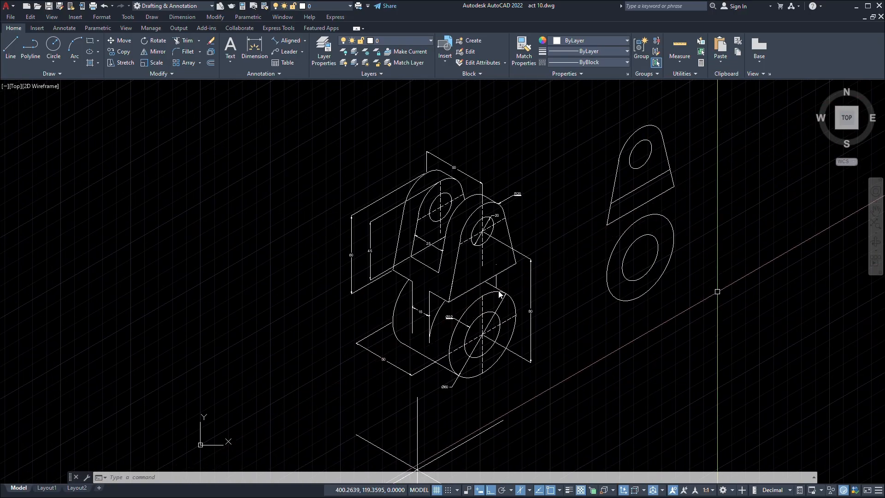
pyautogui.click(718, 307)
pyautogui.click(716, 277)
pyautogui.click(716, 362)
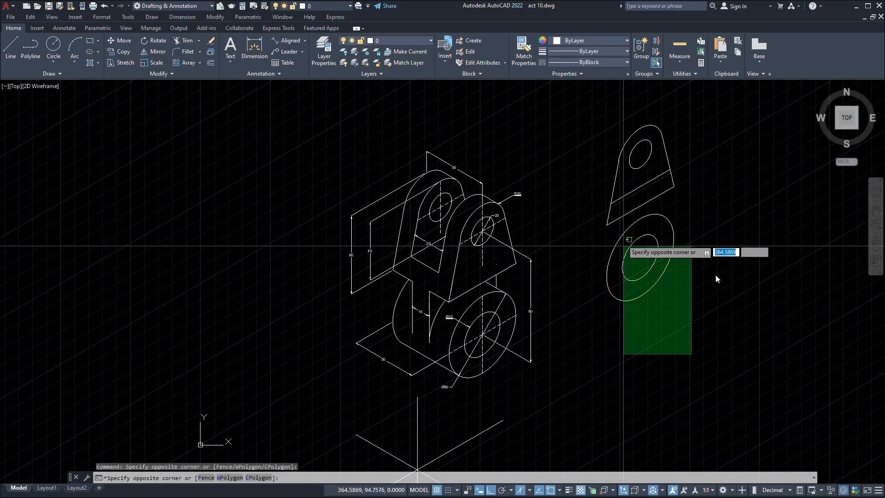
pyautogui.click(599, 110)
pyautogui.scroll(4, 649, 176)
pyautogui.moveTo(649, 176); pyautogui.dragTo(705, 146, button='middle')
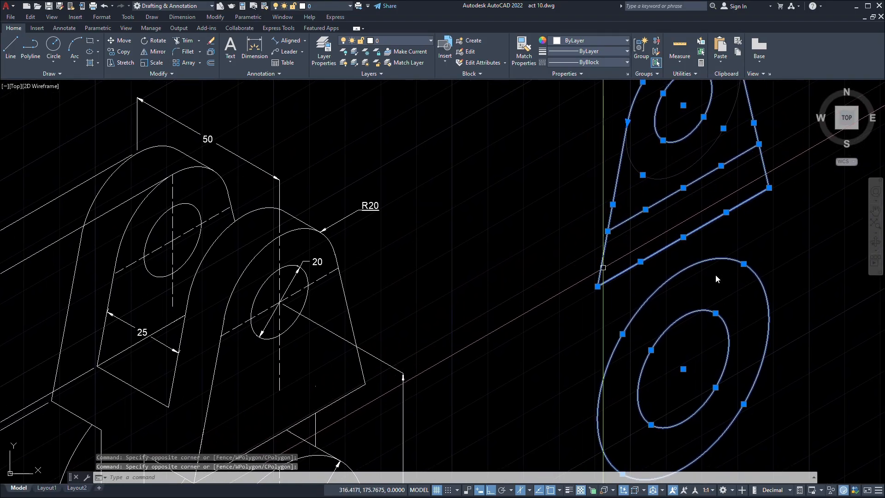
pyautogui.rightClick(620, 285)
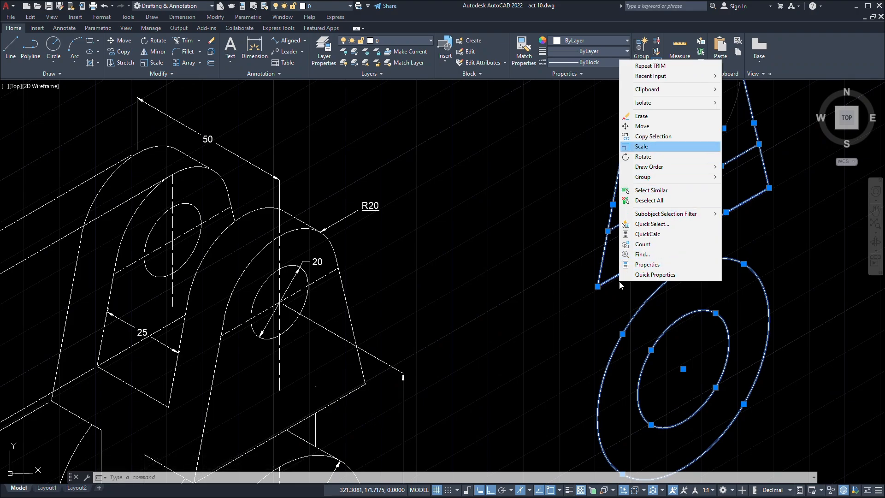
pyautogui.click(638, 137)
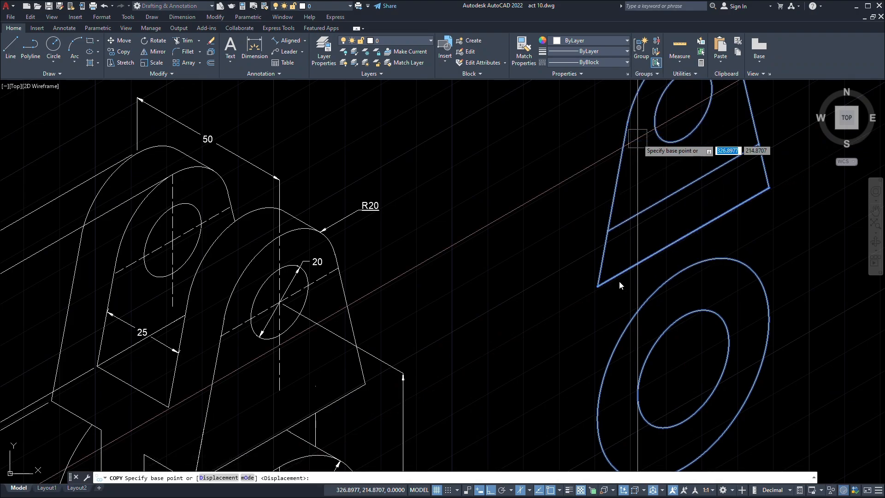
pyautogui.moveTo(694, 139)
pyautogui.mouseDown(button='middle')
pyautogui.moveTo(706, 154)
pyautogui.moveTo(704, 171)
pyautogui.mouseUp(button='middle')
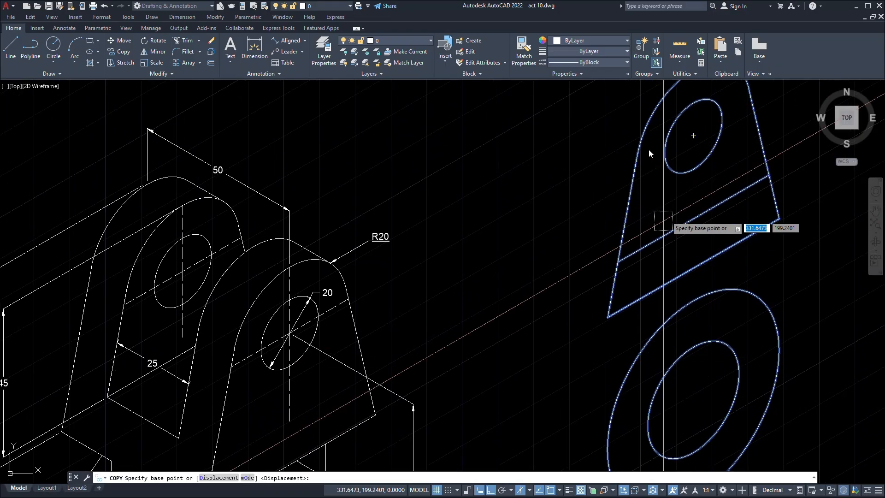
pyautogui.click(693, 136)
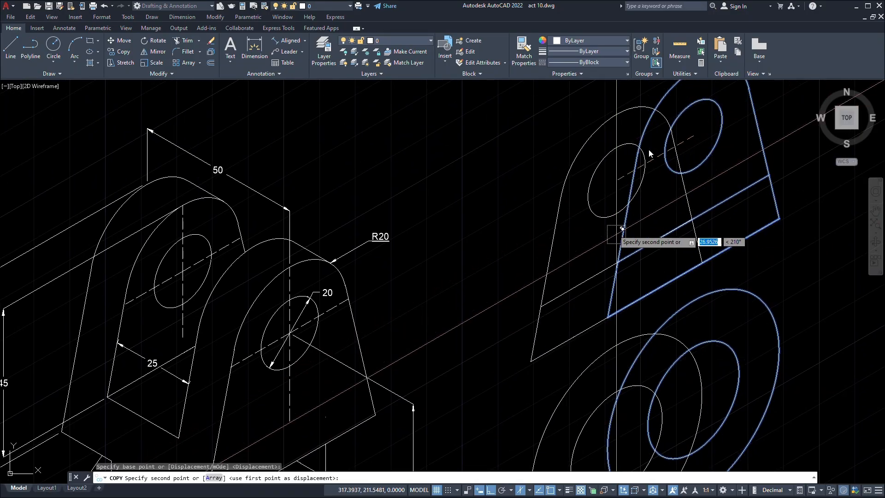
# Try a copy of the lug and ring 50 units along the 150° direction in the left isoplane, and undo it.
pyautogui.scroll(-5, 610, 212)
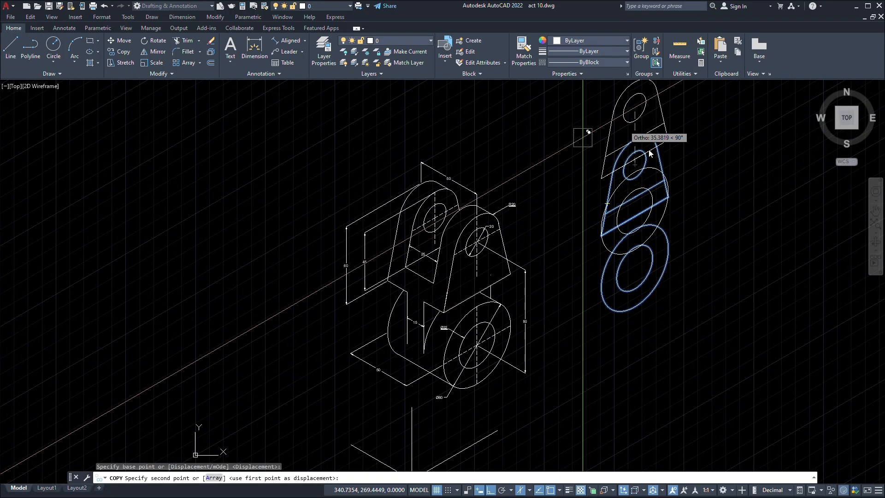
pyautogui.moveTo(695, 146); pyautogui.dragTo(673, 201, button='middle')
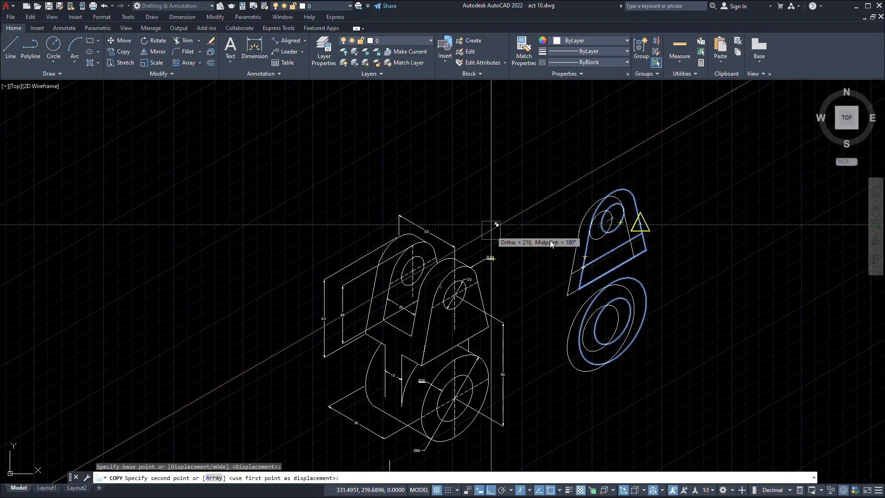
pyautogui.press('F5')
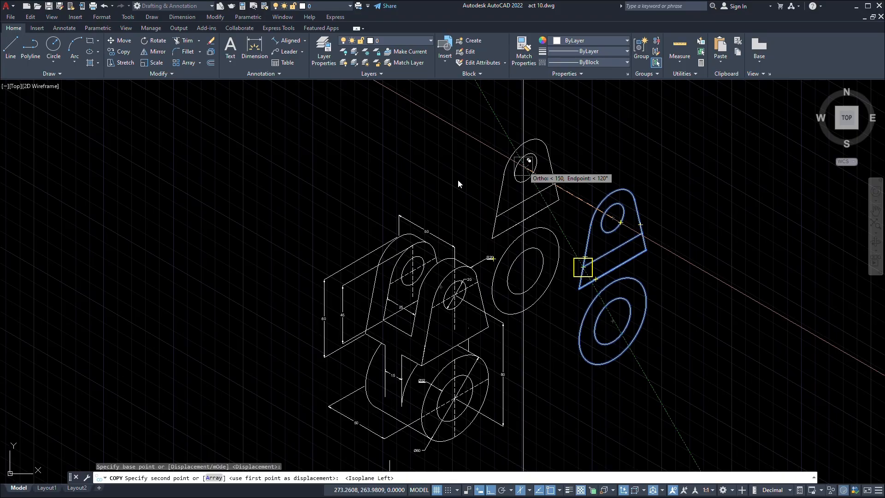
pyautogui.write('50')
pyautogui.press('Return')
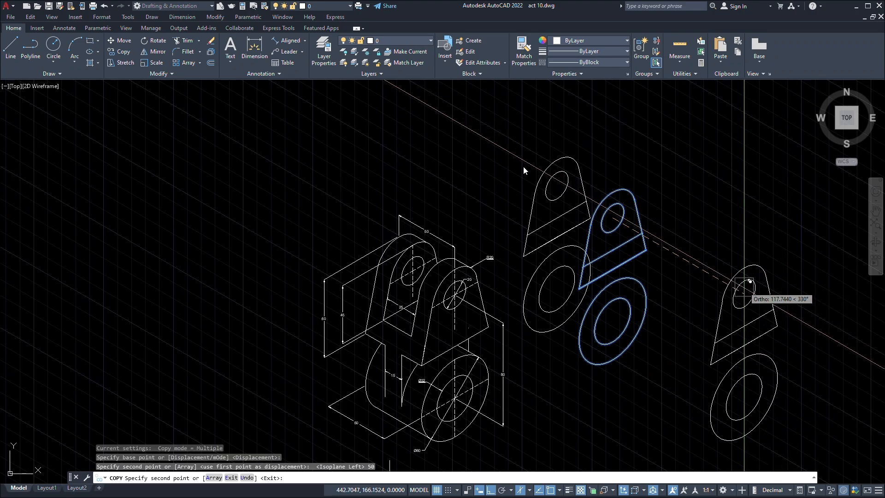
pyautogui.hotkey('ctrl', 'z')
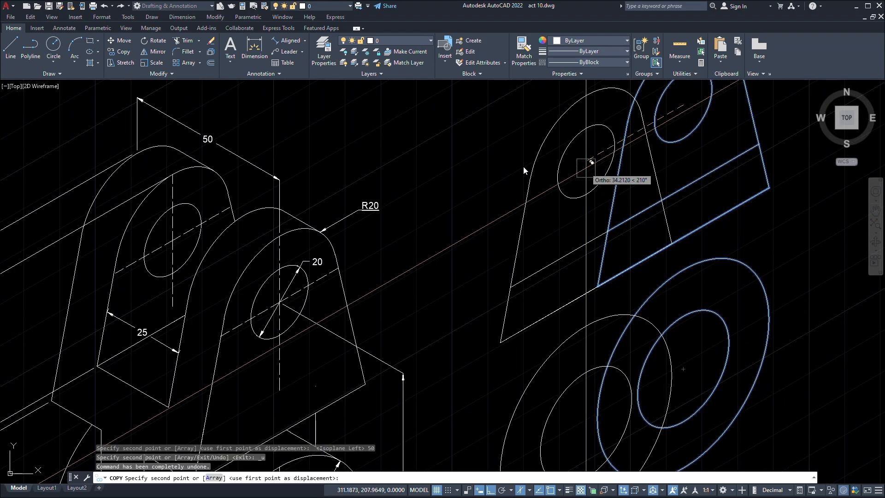
# Place one copy of the lug and ring outlines 50 units back along the 150° isometric direction, using the left isoplane.
pyautogui.scroll(-3, 583, 169)
pyautogui.moveTo(584, 169); pyautogui.dragTo(564, 207, button='middle')
pyautogui.press('F5')
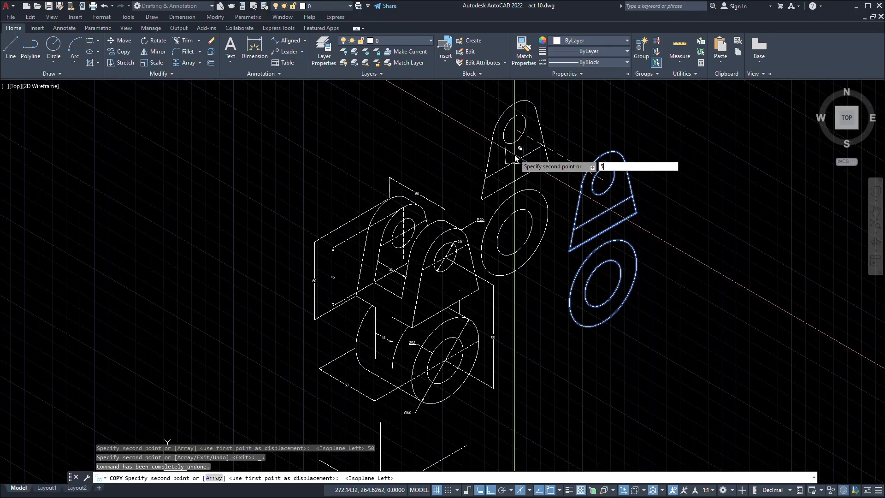
pyautogui.write('50')
pyautogui.press('Return')
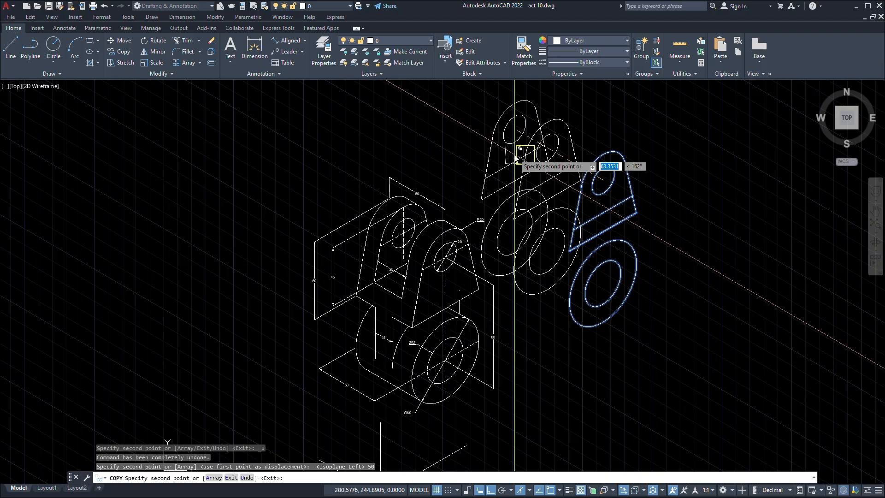
pyautogui.press('Escape')
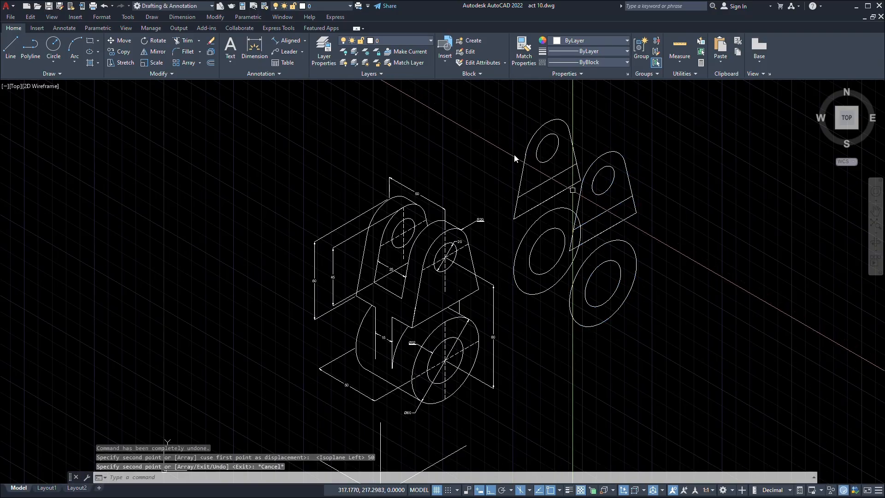
pyautogui.scroll(-2, 516, 158)
pyautogui.scroll(5, 516, 158)
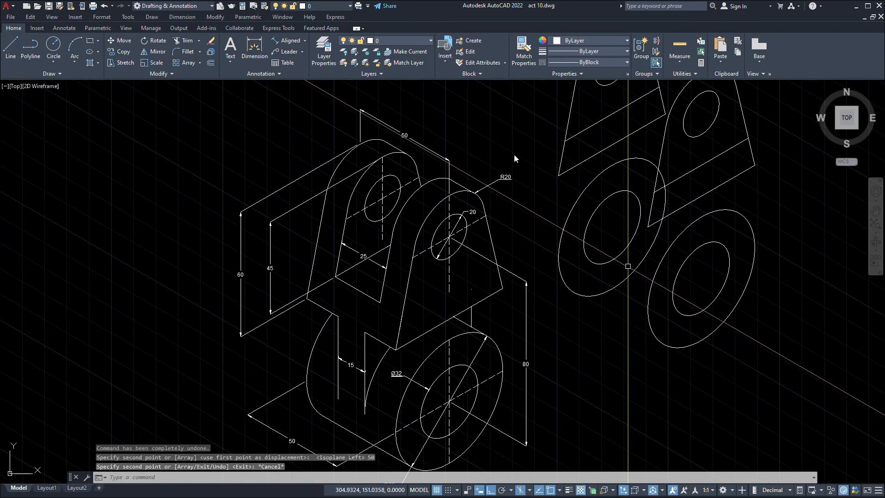
pyautogui.moveTo(613, 197); pyautogui.dragTo(634, 254, button='middle')
pyautogui.moveTo(665, 148); pyautogui.dragTo(667, 187, button='middle')
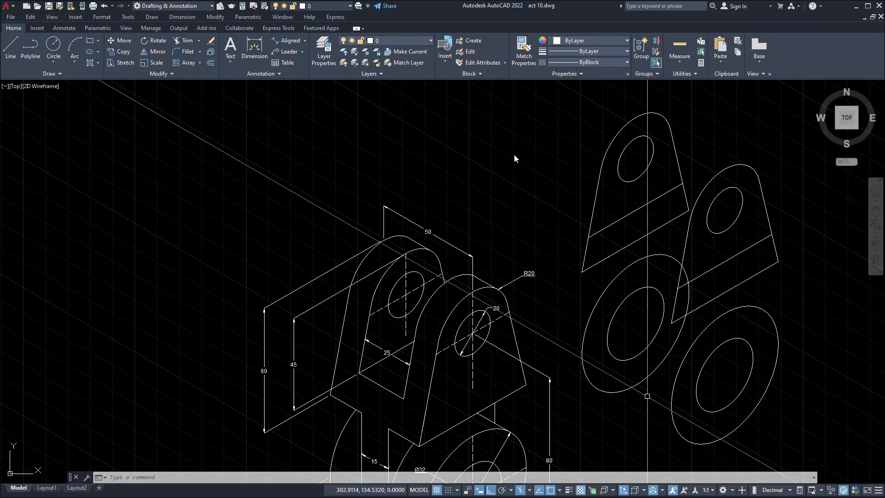
pyautogui.moveTo(648, 395); pyautogui.dragTo(627, 319, button='middle')
# Try moving the isometric axis lines from below the reference to the new lug copies, using their intersection as base point, and undo it.
pyautogui.scroll(-5, 664, 365)
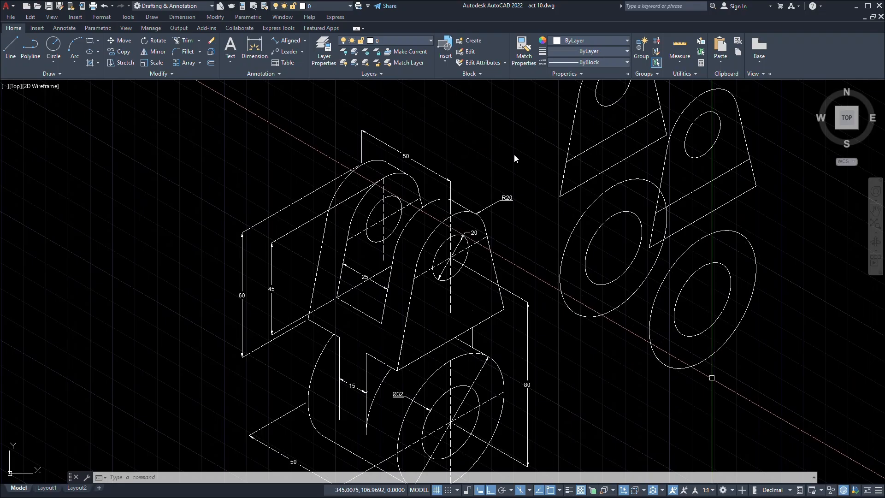
pyautogui.click(510, 346)
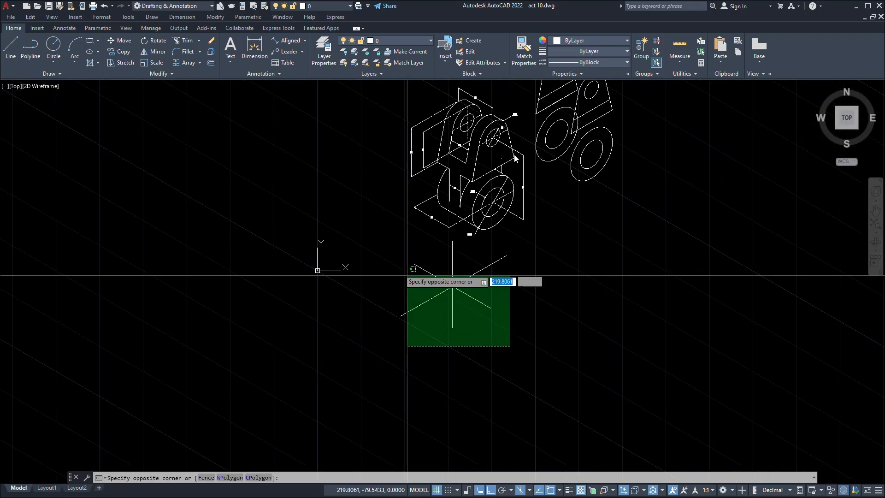
pyautogui.click(409, 292)
pyautogui.write('m')
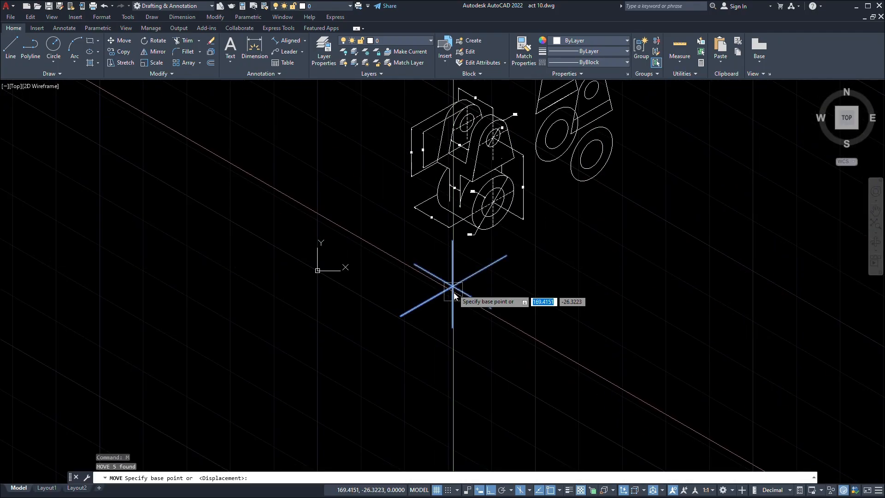
pyautogui.press('Return')
pyautogui.click(453, 292)
pyautogui.moveTo(652, 161); pyautogui.dragTo(646, 288, button='middle')
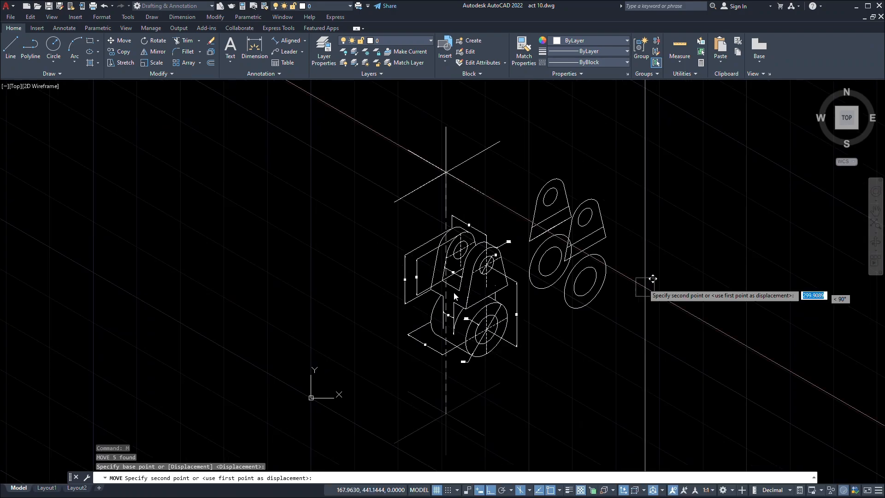
pyautogui.click(559, 214)
pyautogui.click(560, 223)
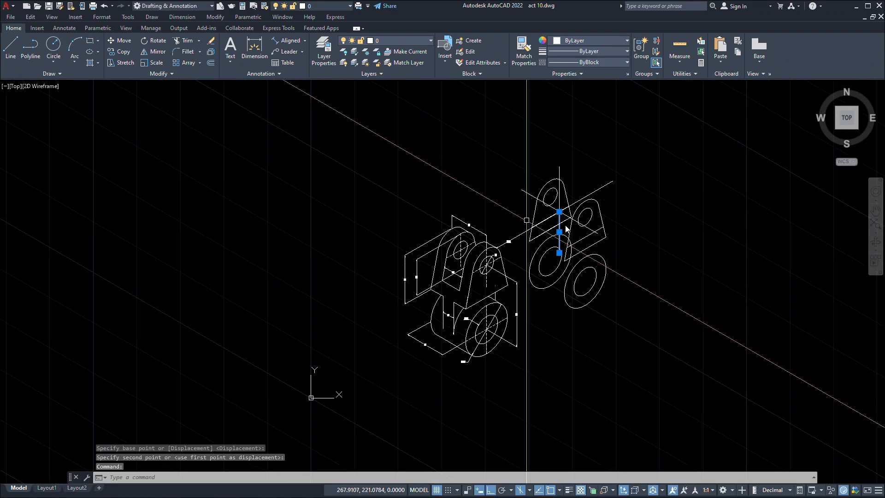
pyautogui.hotkey('ctrl', 'z')
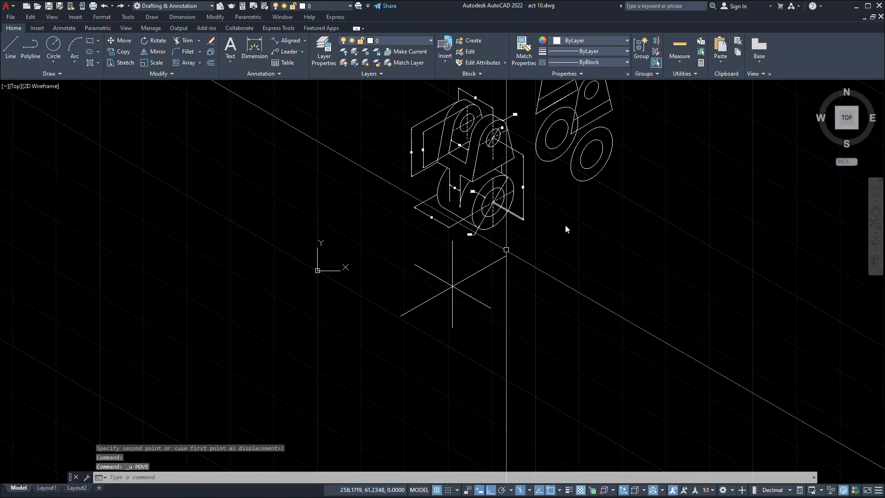
# Examine the directions of the isometric axis lines below the reference by highlighting them one after another, and clear the selection.
pyautogui.scroll(6, 452, 300)
pyautogui.moveTo(453, 300); pyautogui.dragTo(519, 315, button='middle')
pyautogui.click(462, 340)
pyautogui.click(371, 259)
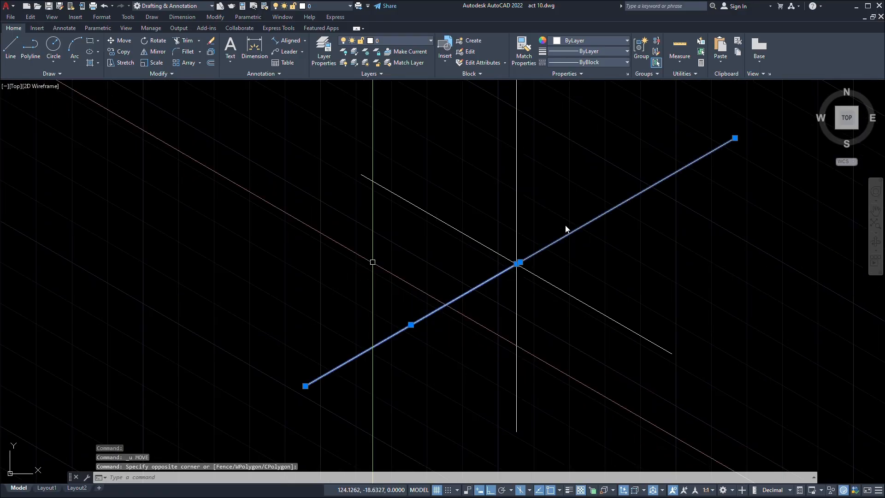
pyautogui.click(638, 364)
pyautogui.click(674, 310)
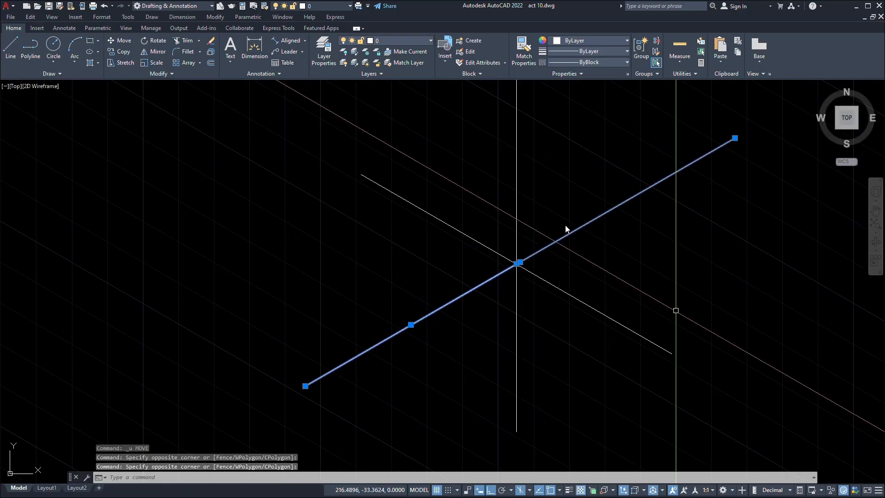
pyautogui.click(628, 355)
pyautogui.click(585, 281)
pyautogui.click(586, 282)
pyautogui.click(526, 361)
pyautogui.click(547, 369)
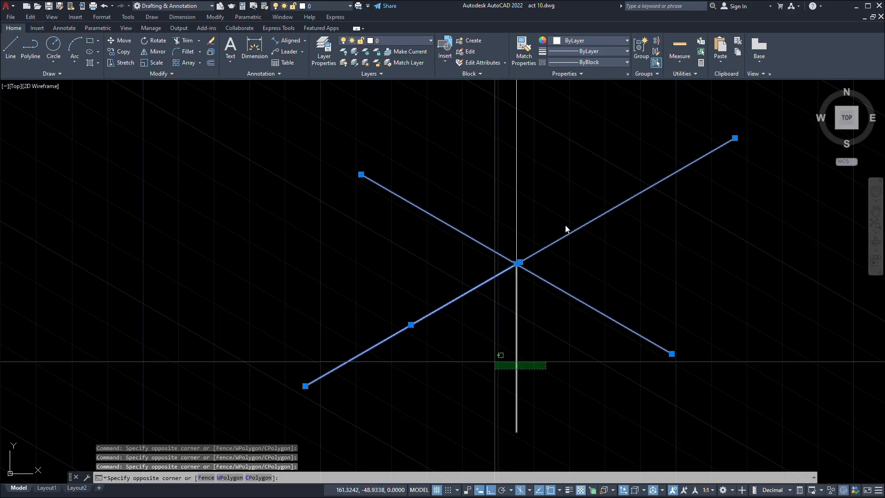
pyautogui.click(494, 361)
pyautogui.press('Escape')
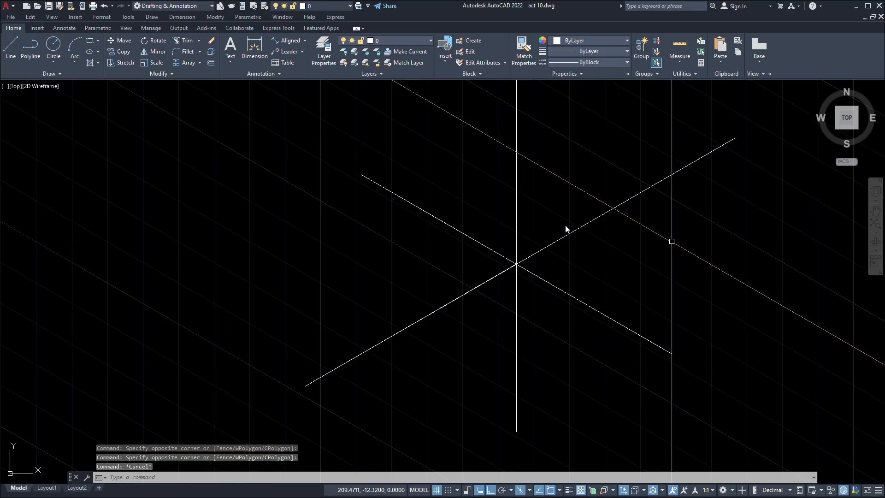
# Examine the reference's facing lug outlines that bound the 25-unit gap by highlighting them, and clear the selection.
pyautogui.scroll(-5, 566, 228)
pyautogui.scroll(3, 566, 228)
pyautogui.scroll(4, 565, 226)
pyautogui.scroll(-2, 565, 226)
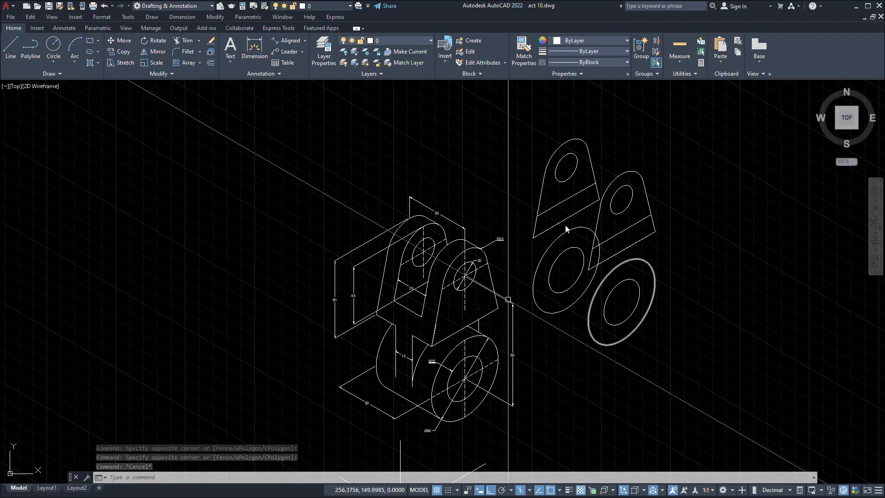
pyautogui.scroll(2, 449, 311)
pyautogui.moveTo(447, 310)
pyautogui.mouseDown(button='middle')
pyautogui.moveTo(605, 298)
pyautogui.moveTo(702, 307)
pyautogui.mouseUp(button='middle')
pyautogui.scroll(2, 700, 268)
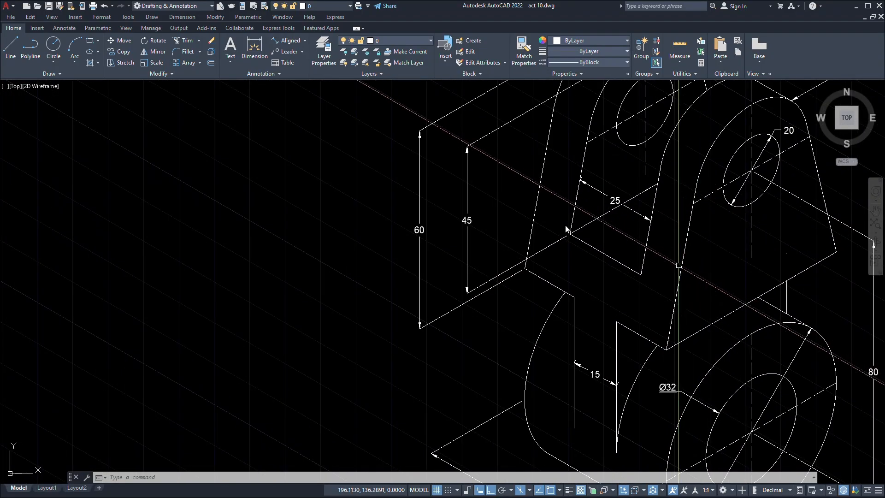
pyautogui.moveTo(679, 265); pyautogui.dragTo(619, 307, button='middle')
pyautogui.scroll(4, 561, 284)
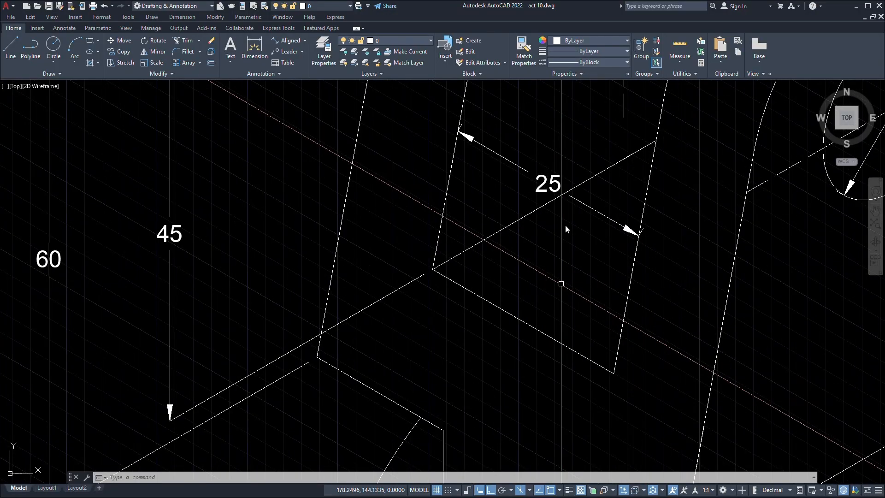
pyautogui.moveTo(561, 284); pyautogui.dragTo(537, 342, button='middle')
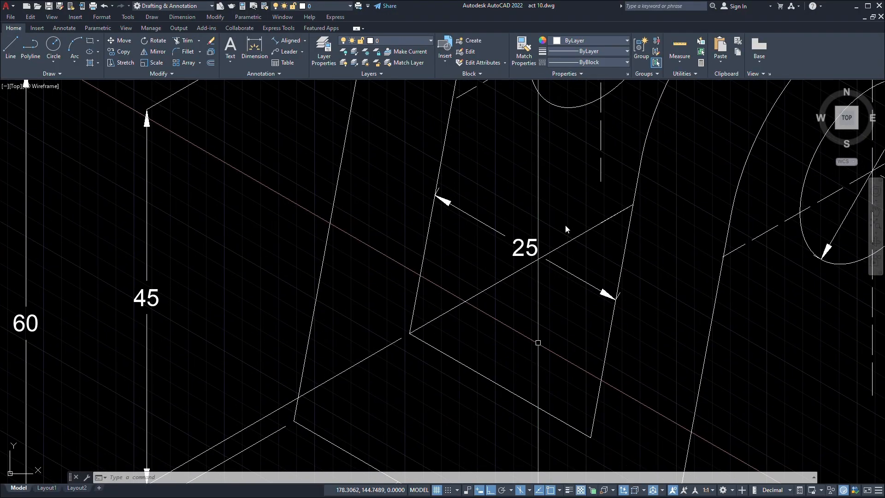
pyautogui.click(429, 229)
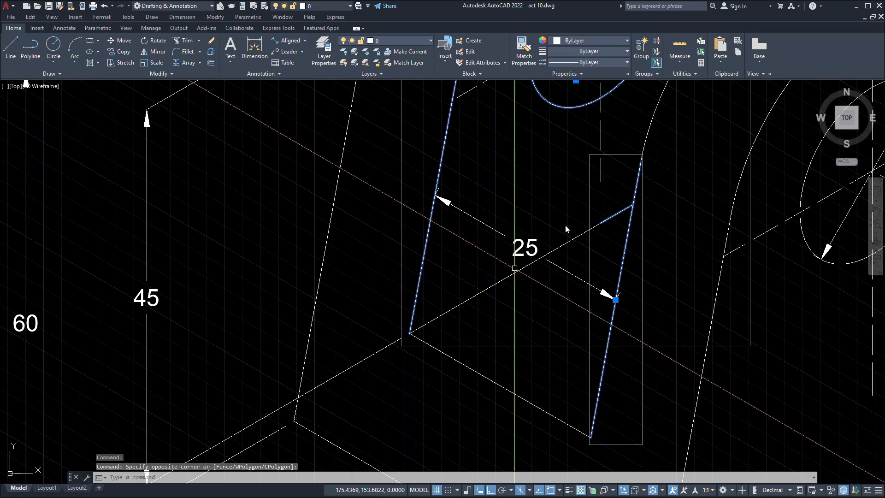
pyautogui.scroll(-4, 565, 225)
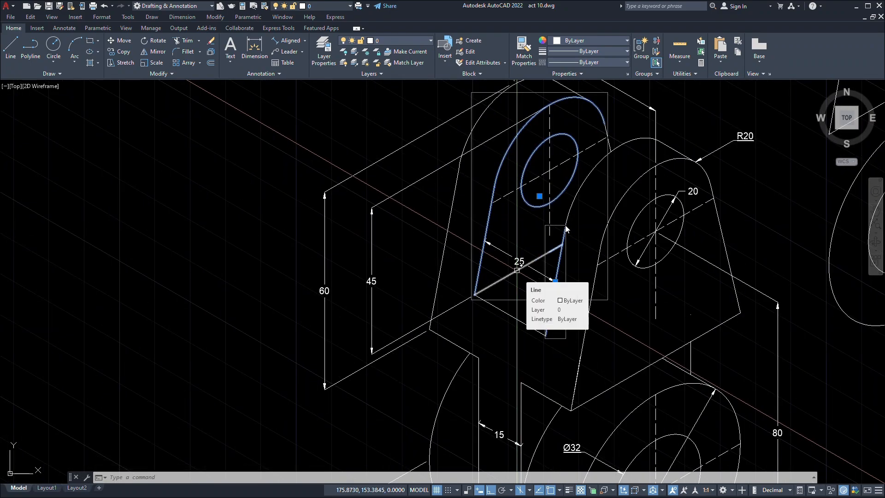
pyautogui.click(781, 204)
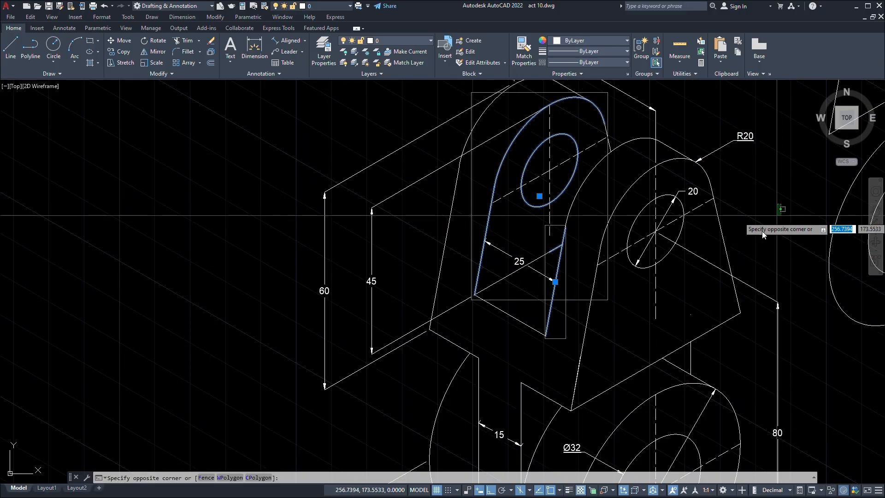
pyautogui.press('Escape')
pyautogui.press('Escape')
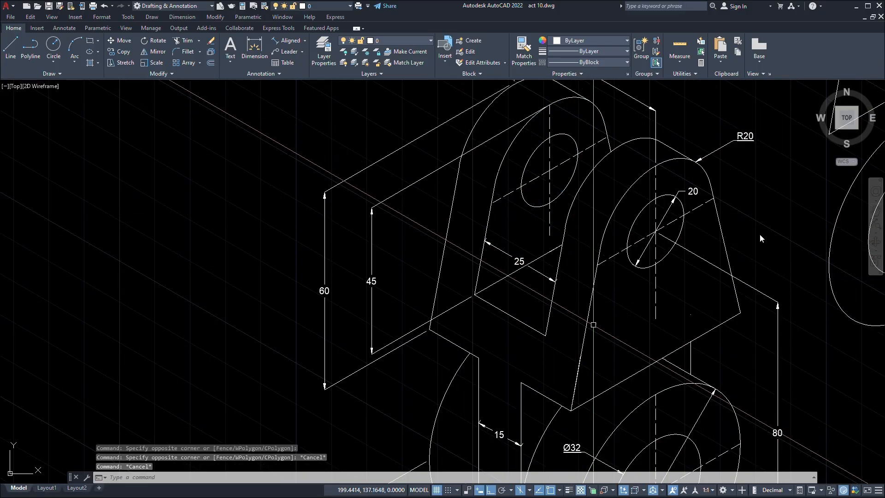
# Add an aligned dimension across the front lug's thickness in the reference, from the gap's lower corner to the front slanted edge.
pyautogui.scroll(3, 563, 314)
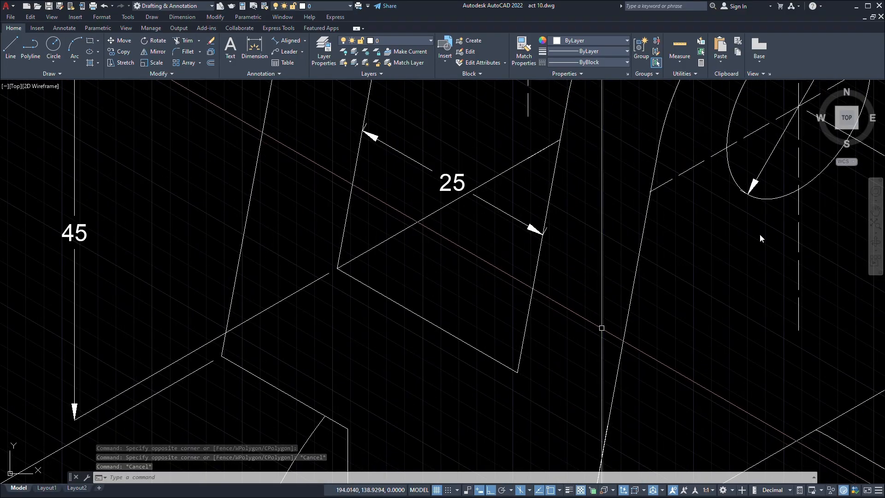
pyautogui.click(636, 341)
pyautogui.press('Escape')
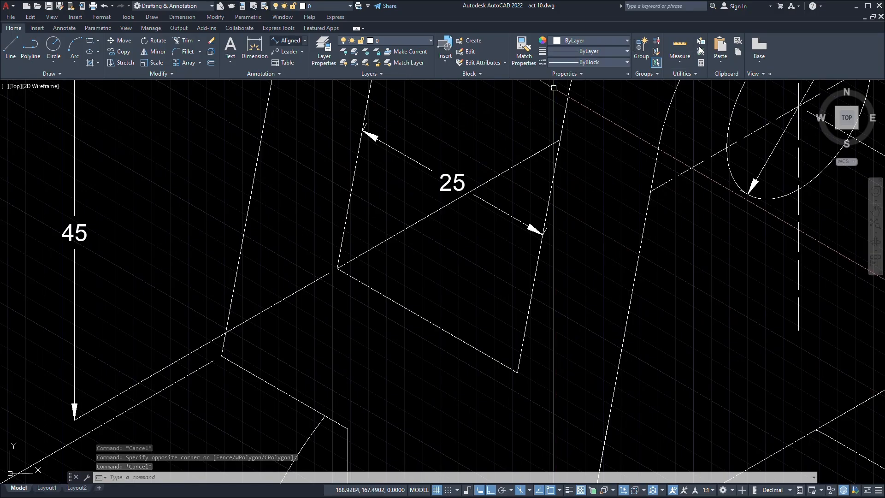
pyautogui.click(287, 40)
pyautogui.click(517, 371)
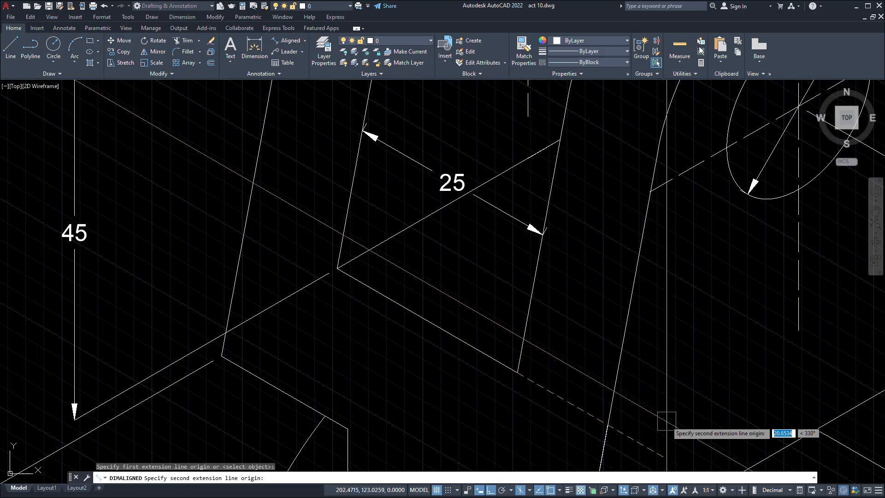
pyautogui.click(608, 424)
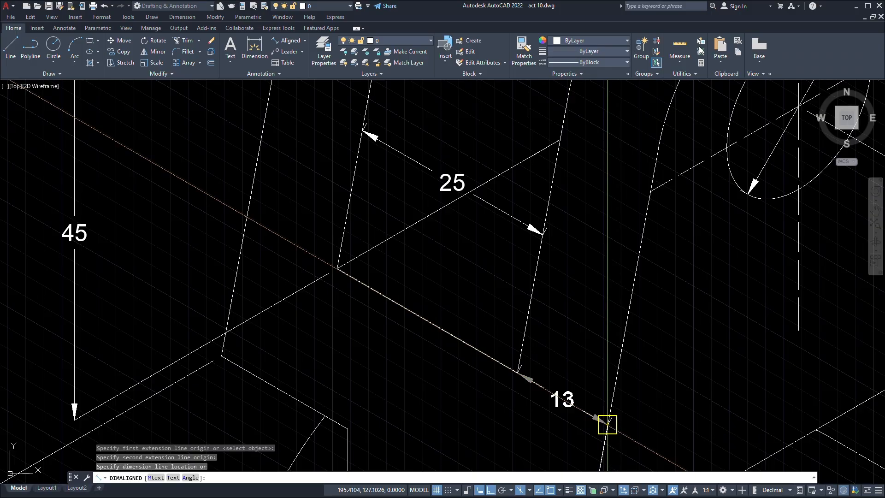
pyautogui.click(607, 423)
pyautogui.scroll(5, 579, 419)
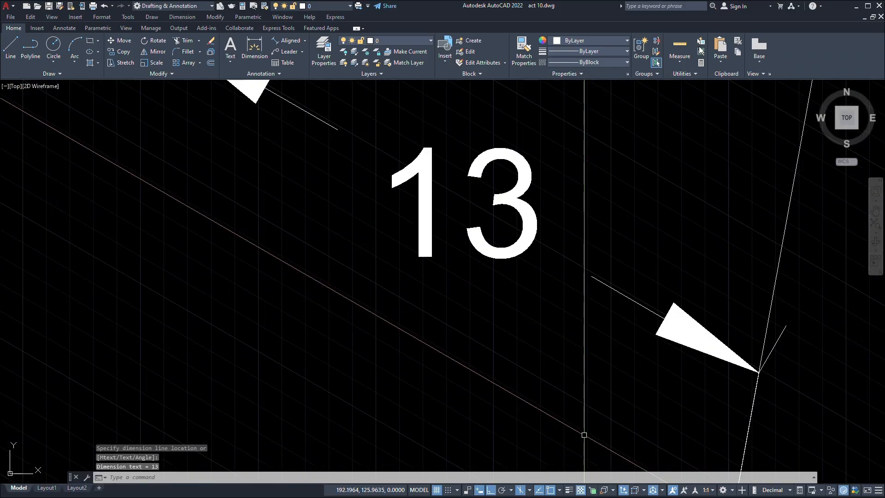
pyautogui.scroll(-5, 581, 406)
pyautogui.scroll(6, 585, 432)
pyautogui.scroll(-10, 584, 430)
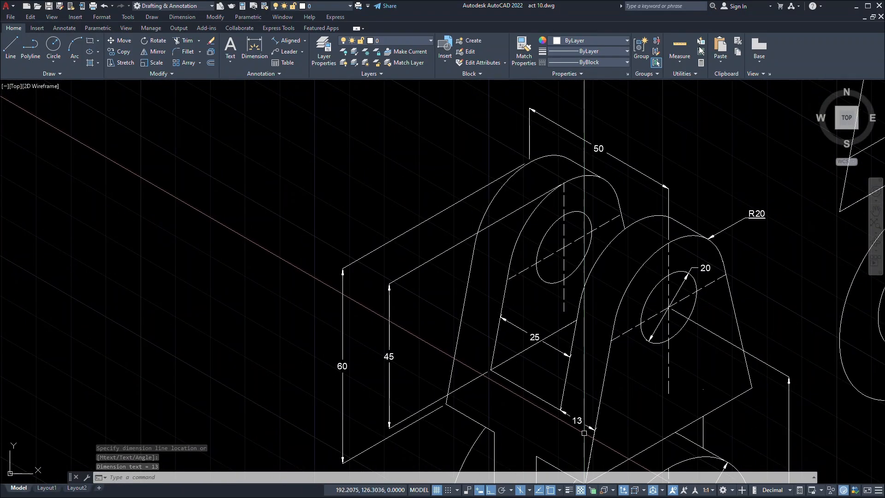
pyautogui.scroll(5, 581, 431)
pyautogui.moveTo(581, 431); pyautogui.dragTo(622, 391, button='middle')
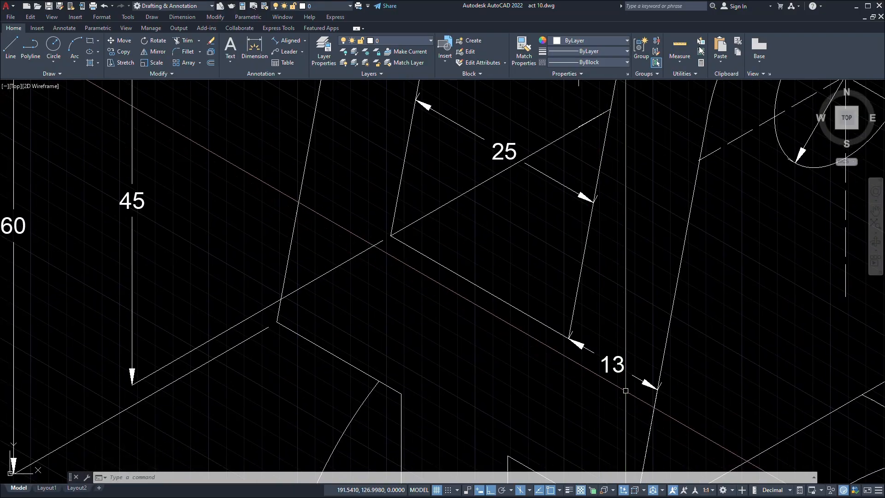
pyautogui.moveTo(425, 297); pyautogui.dragTo(455, 331, button='middle')
pyautogui.click(286, 40)
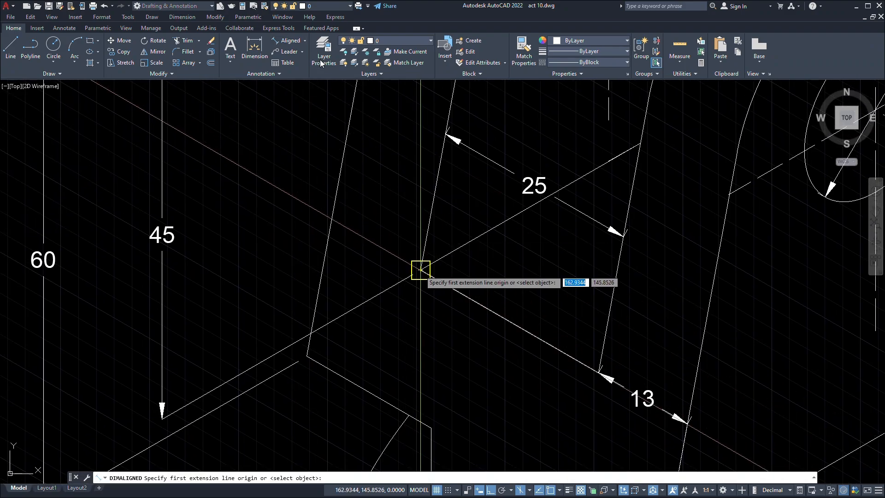
pyautogui.click(421, 268)
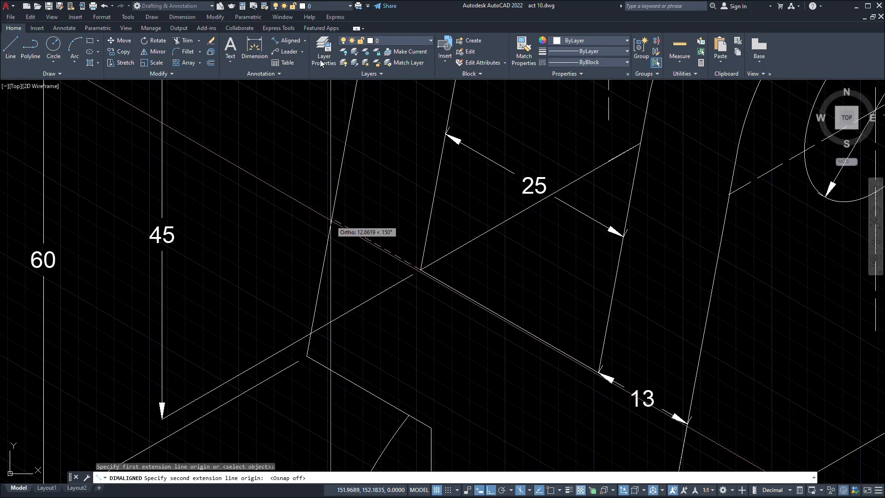
pyautogui.click(333, 217)
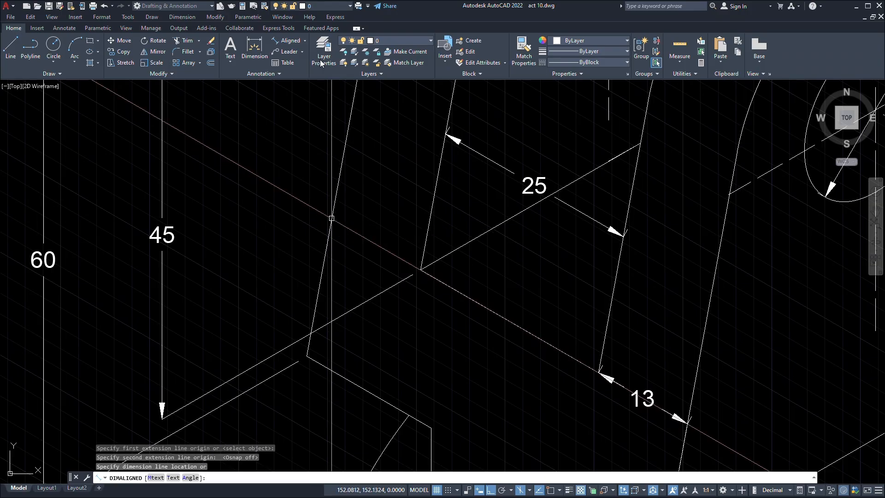
pyautogui.press('Escape')
# Erase the aligned dimension across the front lug's thickness in the reference.
pyautogui.scroll(-2, 526, 352)
pyautogui.moveTo(526, 352); pyautogui.dragTo(622, 148, button='middle')
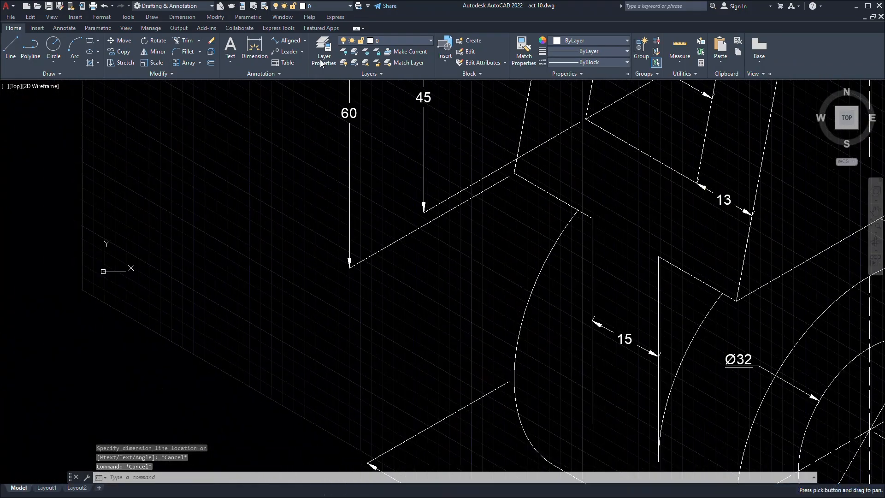
pyautogui.moveTo(719, 183)
pyautogui.mouseDown(button='middle')
pyautogui.moveTo(595, 233)
pyautogui.moveTo(595, 265)
pyautogui.moveTo(543, 287)
pyautogui.mouseUp(button='middle')
pyautogui.click(603, 240)
pyautogui.click(598, 248)
pyautogui.press('Delete')
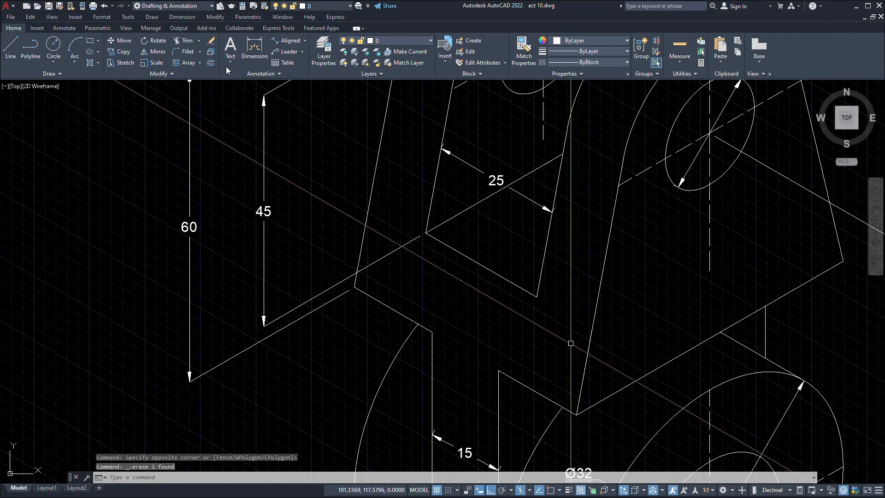
# Compare the 25-unit gap dimension between the lugs with the 50-unit depth dimension below by highlighting both in the reference.
pyautogui.scroll(2, 488, 249)
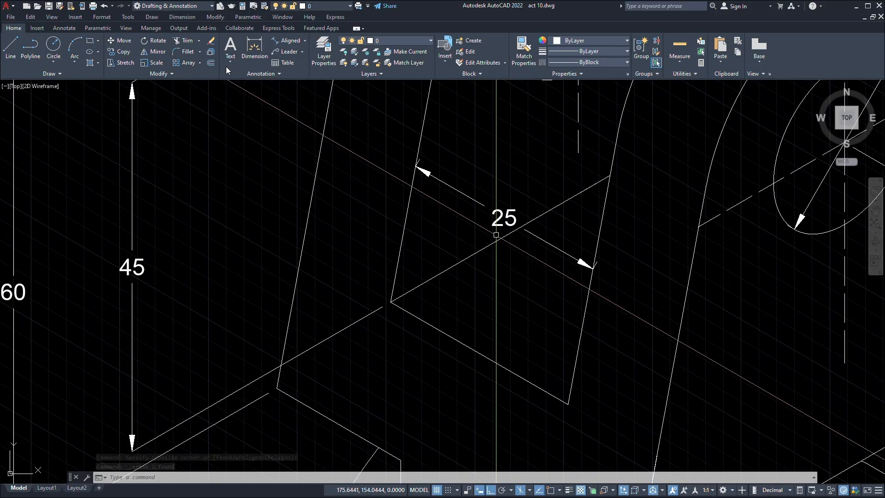
pyautogui.click(496, 235)
pyautogui.click(483, 207)
pyautogui.scroll(-6, 496, 234)
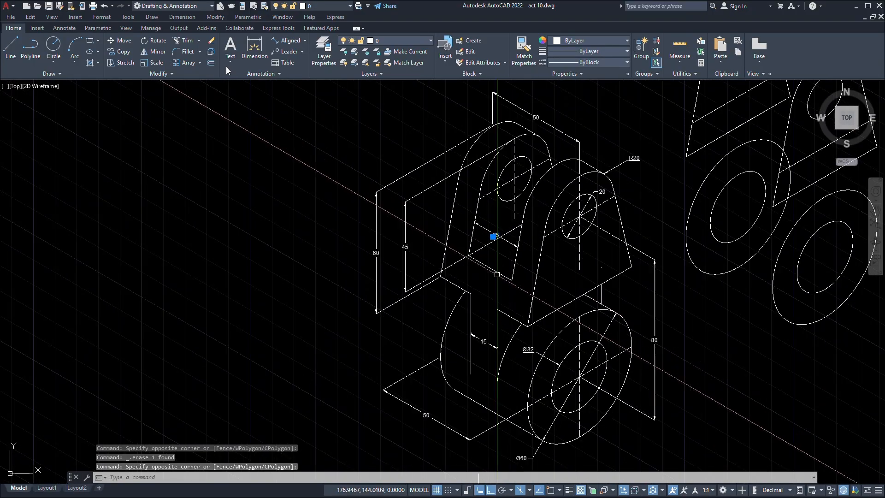
pyautogui.scroll(4, 429, 207)
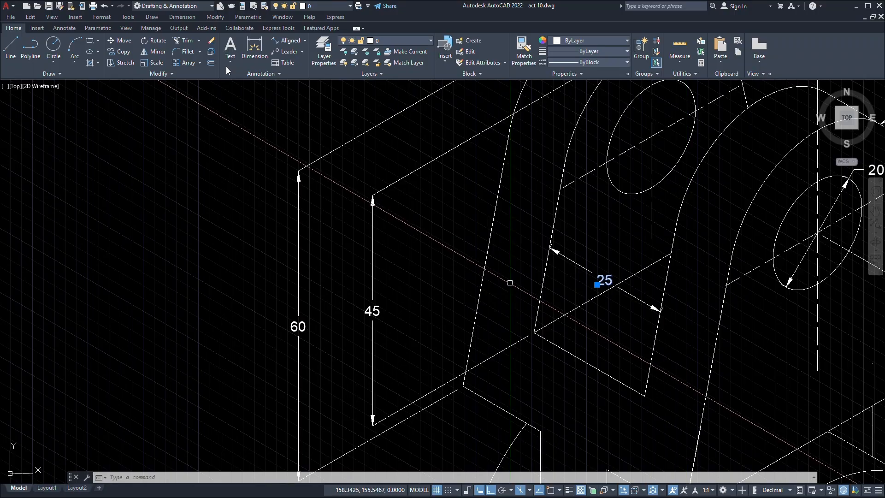
pyautogui.scroll(-4, 510, 283)
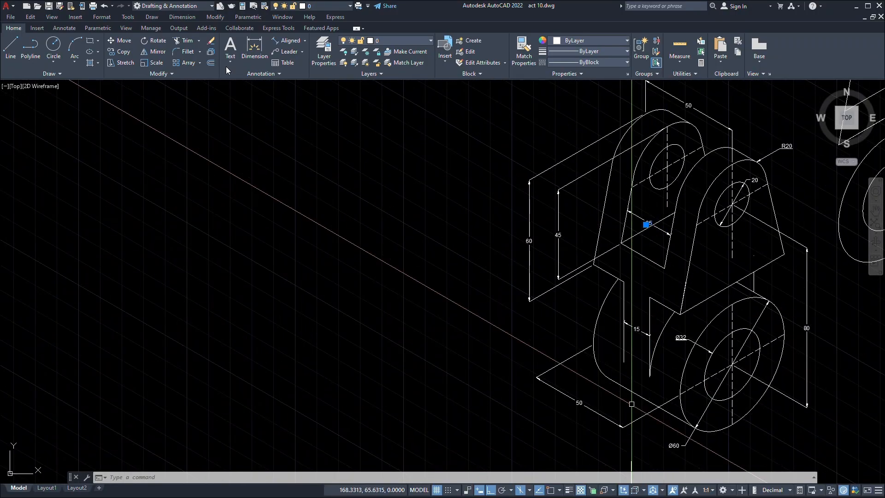
pyautogui.click(593, 429)
pyautogui.click(570, 397)
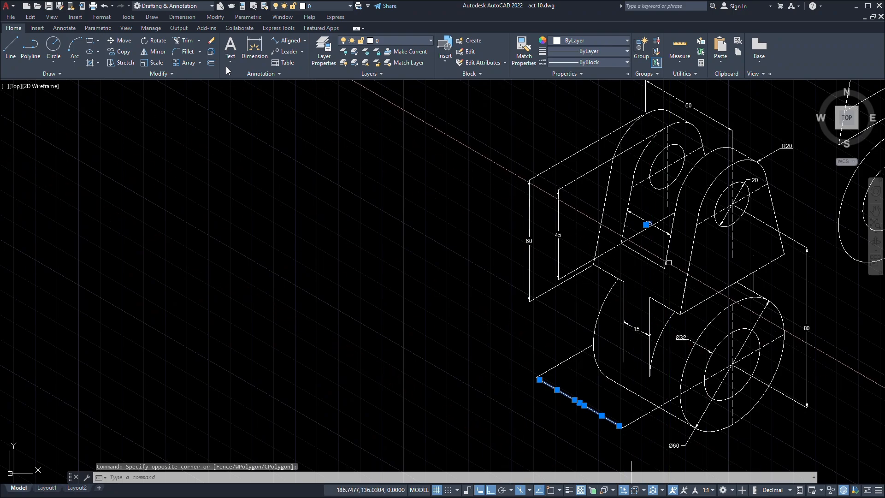
# Examine the extent of the reference's 25-unit gap dimension between the lugs by highlighting its line and text.
pyautogui.click(645, 215)
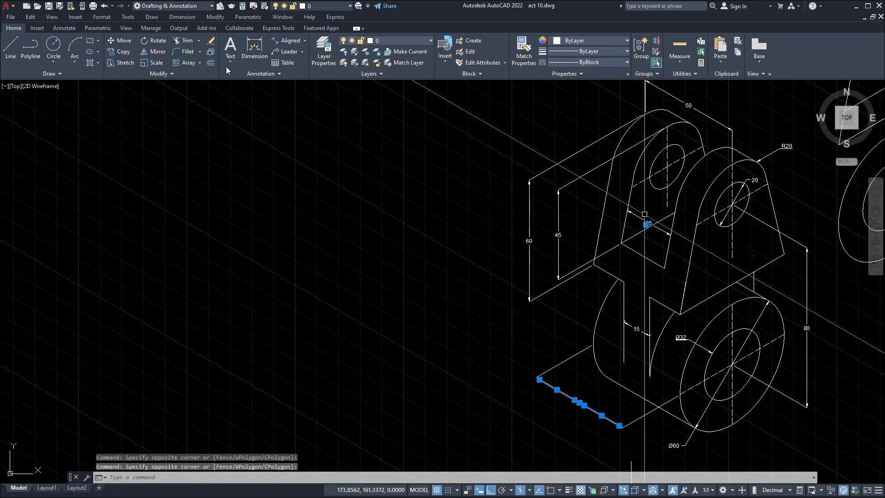
pyautogui.click(631, 223)
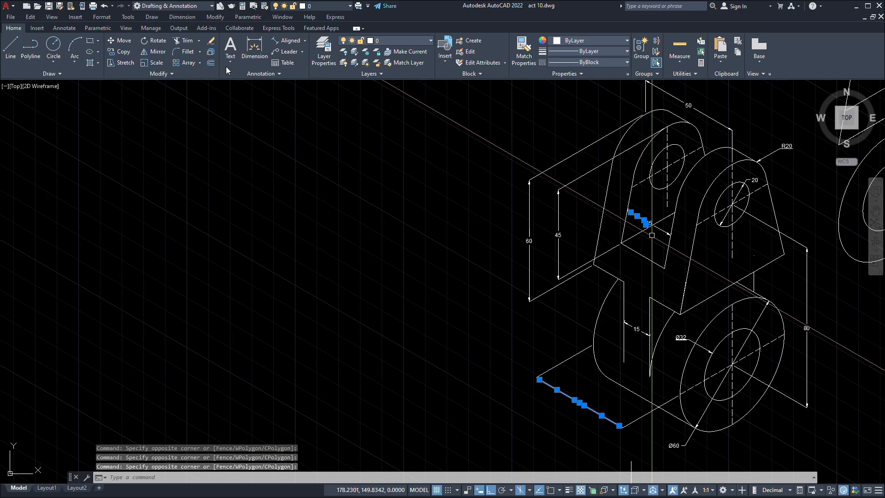
pyautogui.scroll(6, 652, 235)
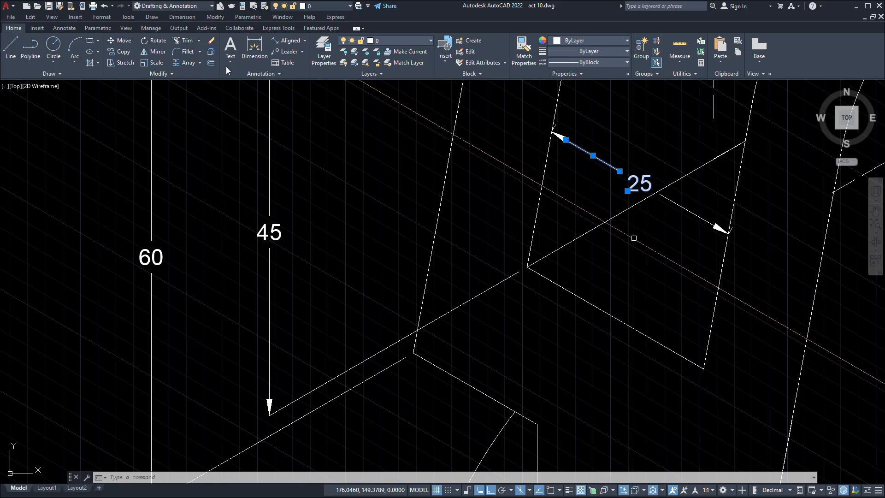
pyautogui.scroll(-4, 673, 290)
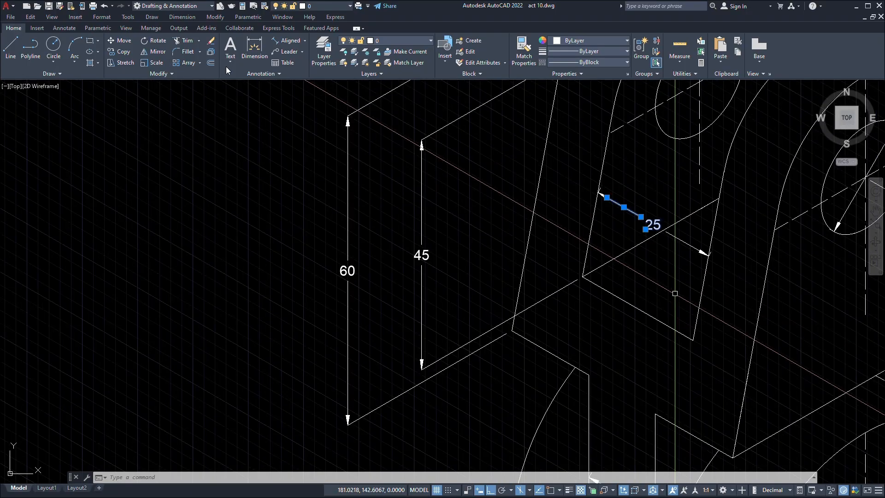
# Copy the redrawn front lug's outline, hole ellipse and two lower lines 12.5 units toward the rear lug along the depth axis.
pyautogui.moveTo(756, 333); pyautogui.dragTo(479, 308, button='middle')
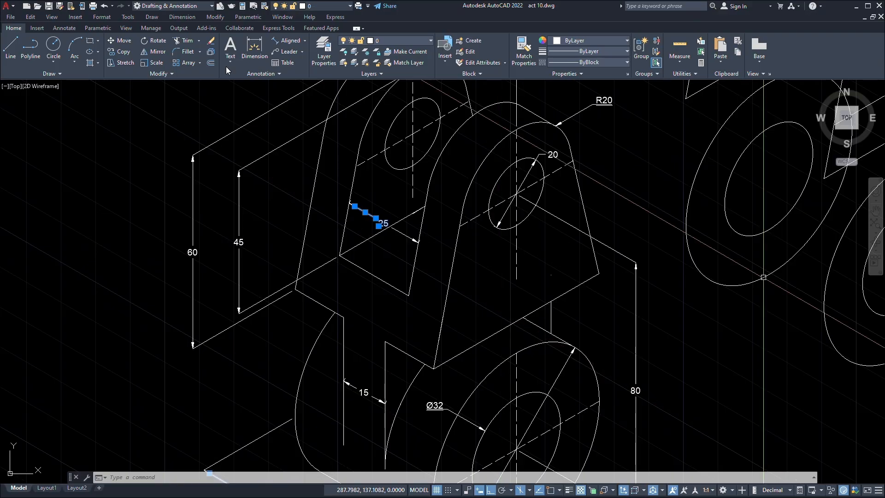
pyautogui.moveTo(787, 273); pyautogui.dragTo(519, 387, button='middle')
pyautogui.scroll(-2, 519, 382)
pyautogui.moveTo(514, 299); pyautogui.dragTo(518, 302, button='middle')
pyautogui.scroll(5, 703, 330)
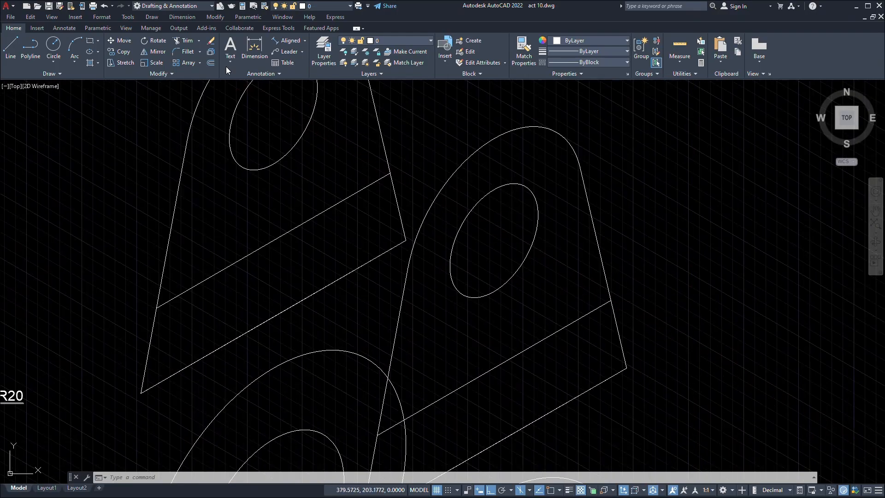
pyautogui.click(751, 381)
pyautogui.click(656, 265)
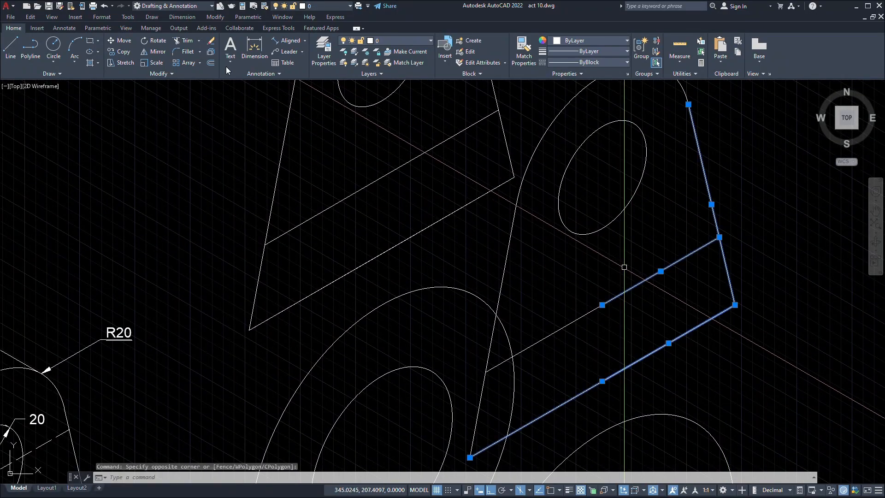
pyautogui.click(574, 355)
pyautogui.click(521, 258)
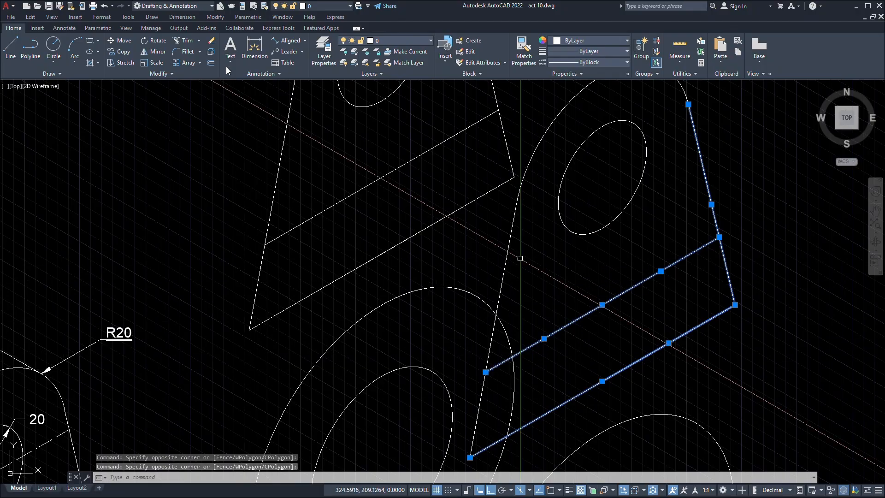
pyautogui.click(537, 236)
pyautogui.click(543, 127)
pyautogui.click(653, 246)
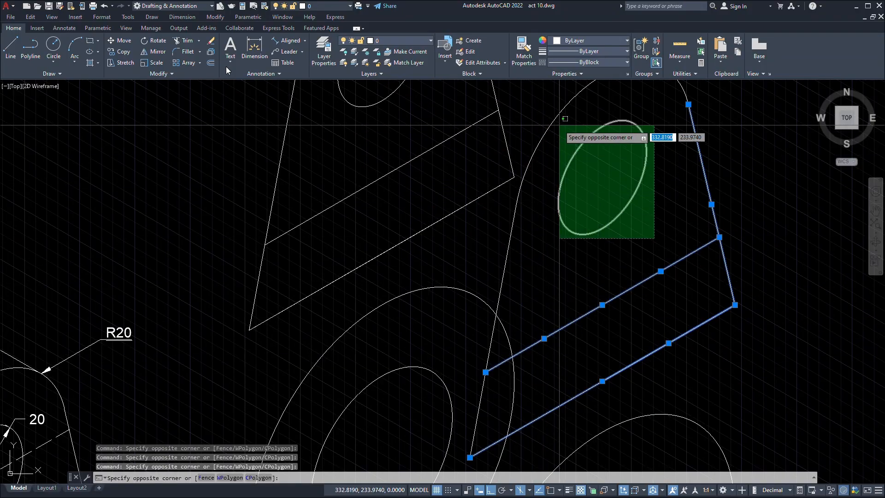
pyautogui.click(553, 110)
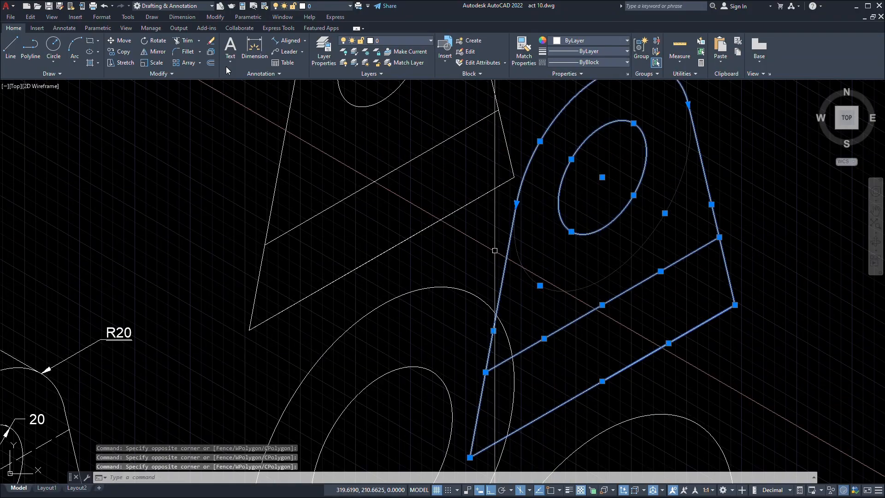
pyautogui.moveTo(580, 256); pyautogui.dragTo(677, 313, button='middle')
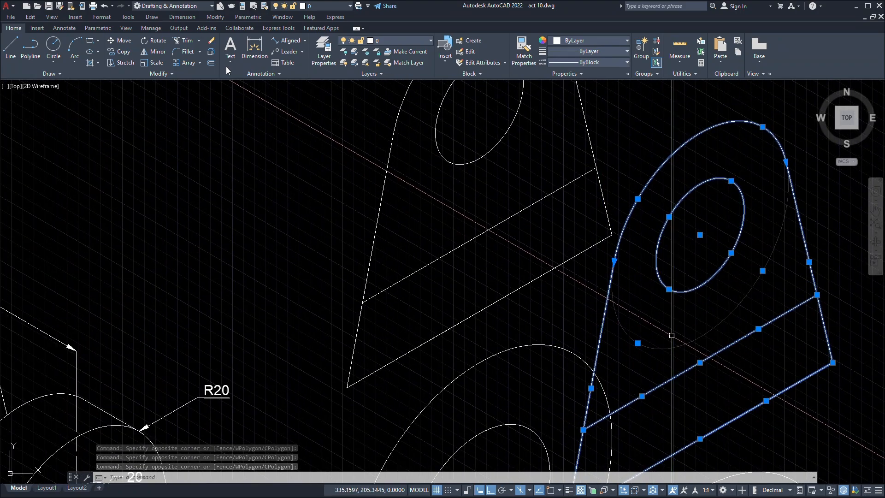
pyautogui.rightClick(672, 335)
pyautogui.click(705, 191)
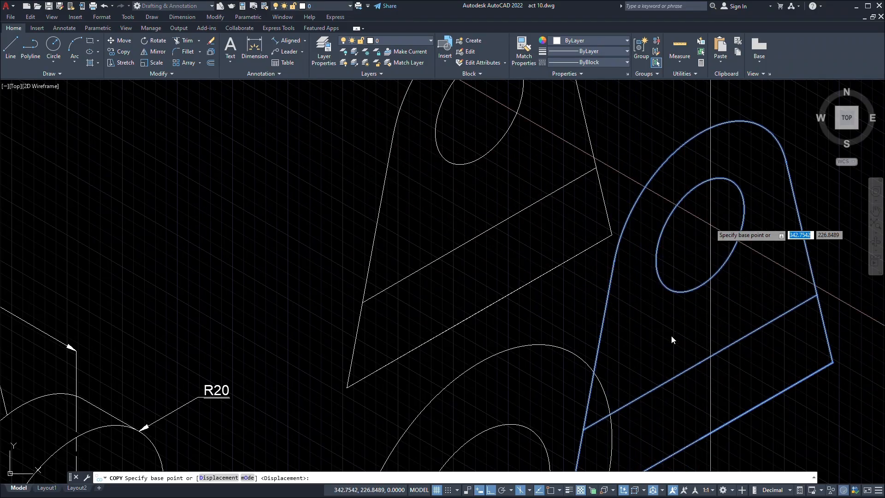
pyautogui.click(706, 305)
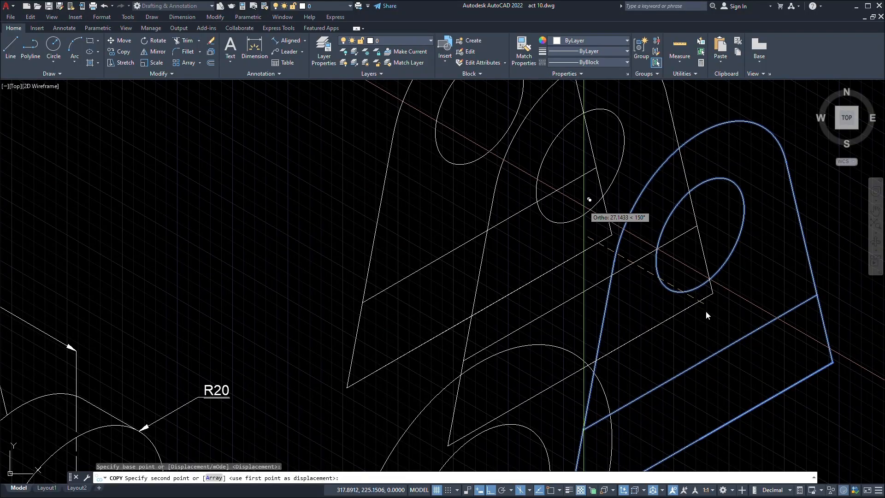
pyautogui.write('12')
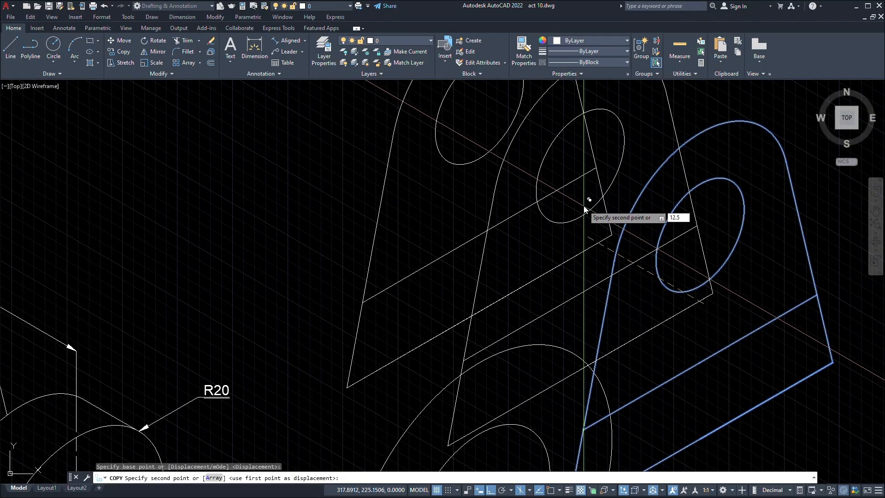
pyautogui.write('.5')
pyautogui.press('Return')
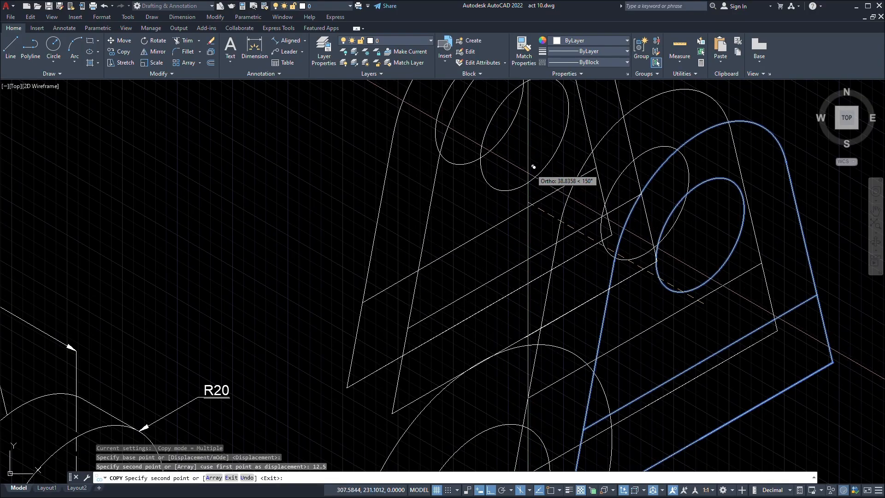
# Place a second copy of the front lug profile 37.5 units toward the rear along the same axis and finish copying.
pyautogui.moveTo(323, 322); pyautogui.dragTo(667, 207, button='middle')
pyautogui.scroll(-2, 667, 207)
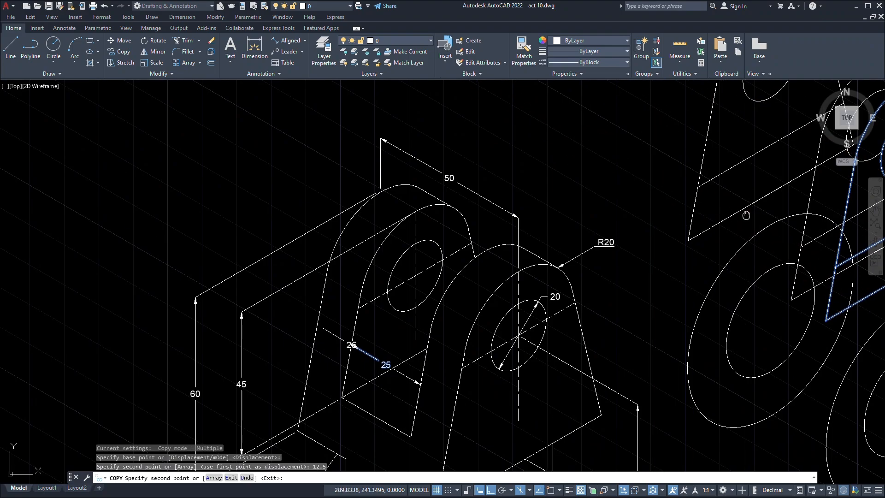
pyautogui.moveTo(802, 189); pyautogui.dragTo(700, 284, button='middle')
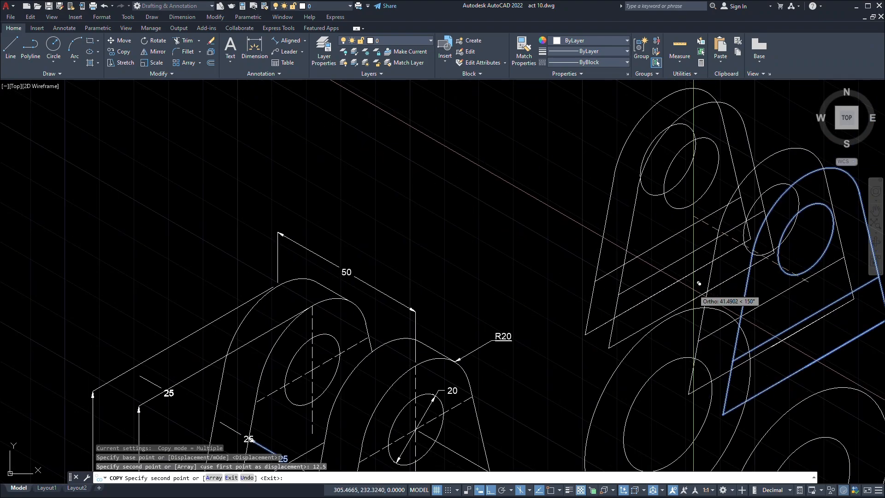
pyautogui.moveTo(752, 173); pyautogui.dragTo(749, 164, button='middle')
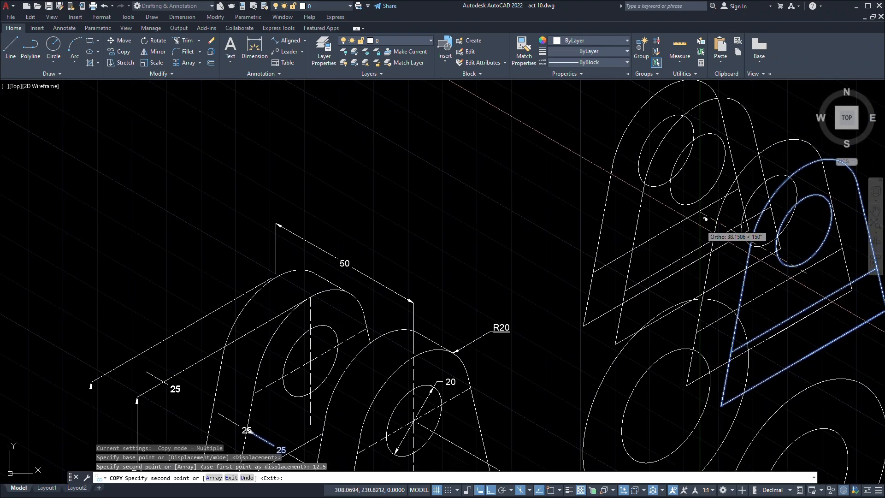
pyautogui.moveTo(692, 221); pyautogui.dragTo(646, 247, button='middle')
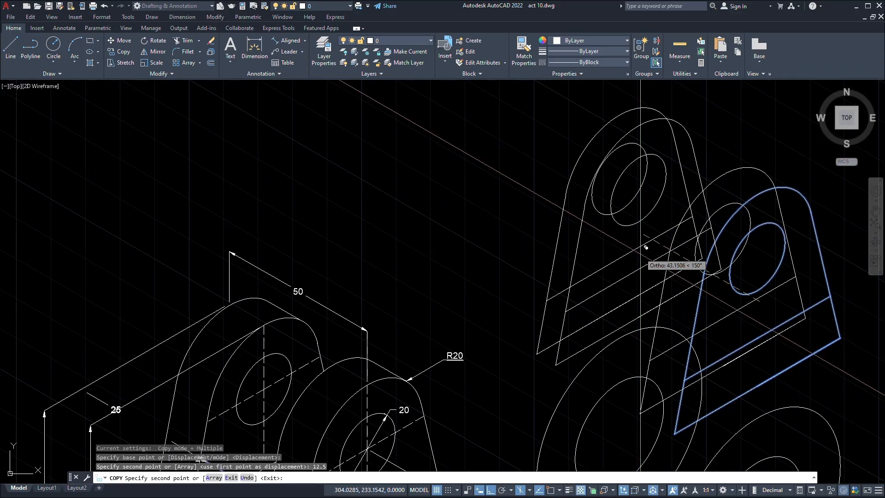
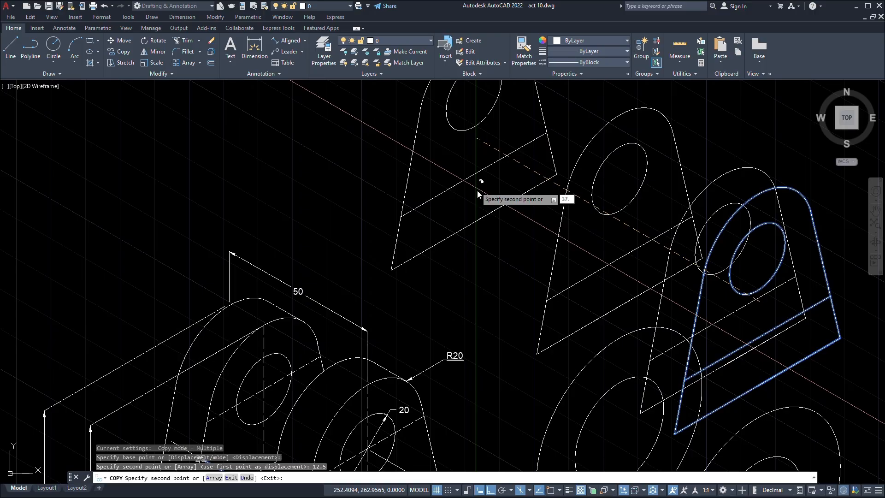
pyautogui.press('Return')
pyautogui.press('Escape')
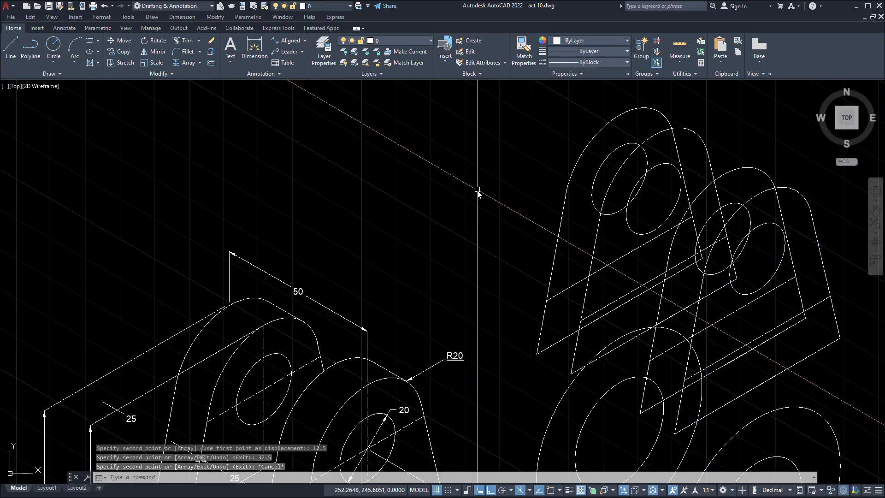
# Erase the two stray copies of the 25-unit dimension's line and text beside the reference's rear lug.
pyautogui.scroll(5, 477, 190)
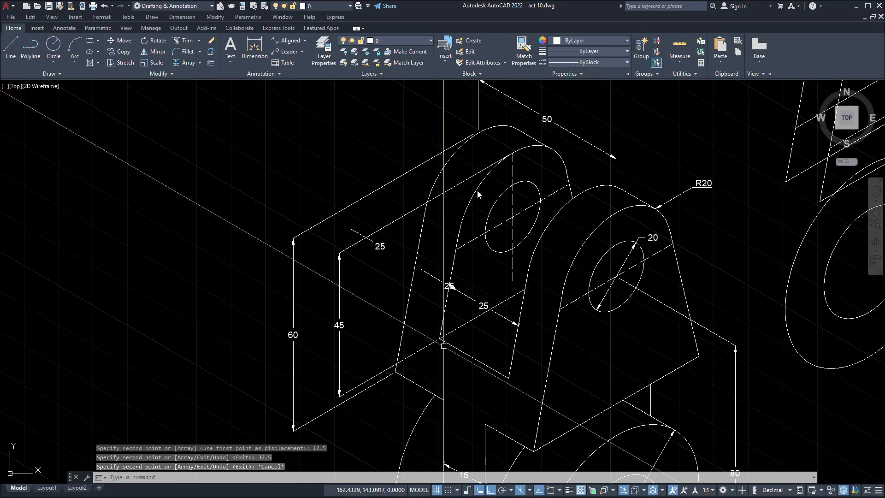
pyautogui.click(459, 275)
pyautogui.click(444, 238)
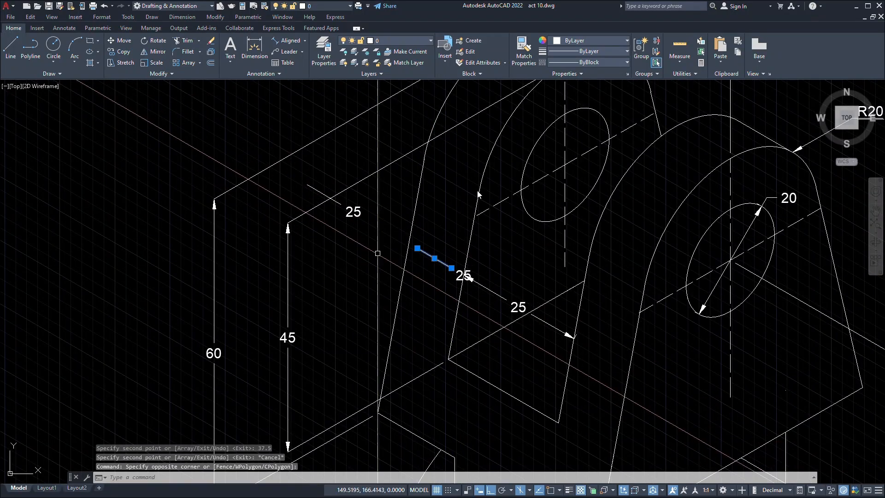
pyautogui.click(375, 249)
pyautogui.click(336, 197)
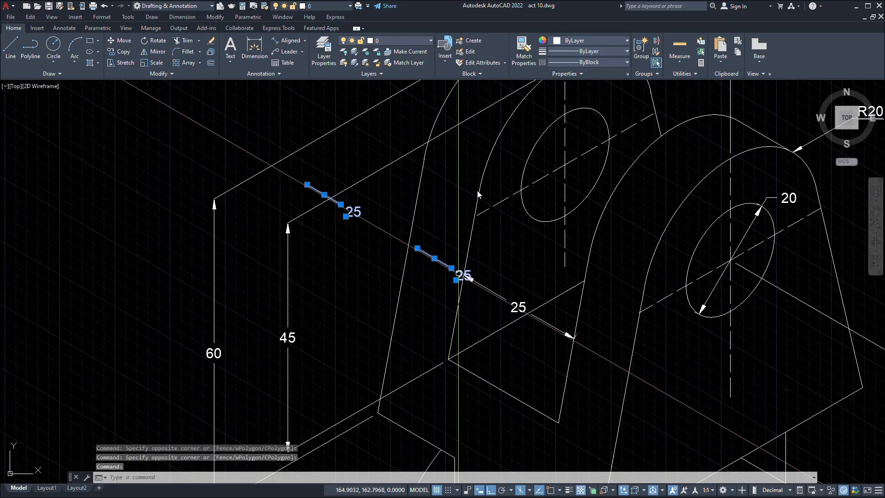
pyautogui.press('Delete')
# Examine the reference's lug bottom edges and the gap's lower edge by highlighting them against the redrawn profiles, and clear the selection.
pyautogui.scroll(-5, 543, 409)
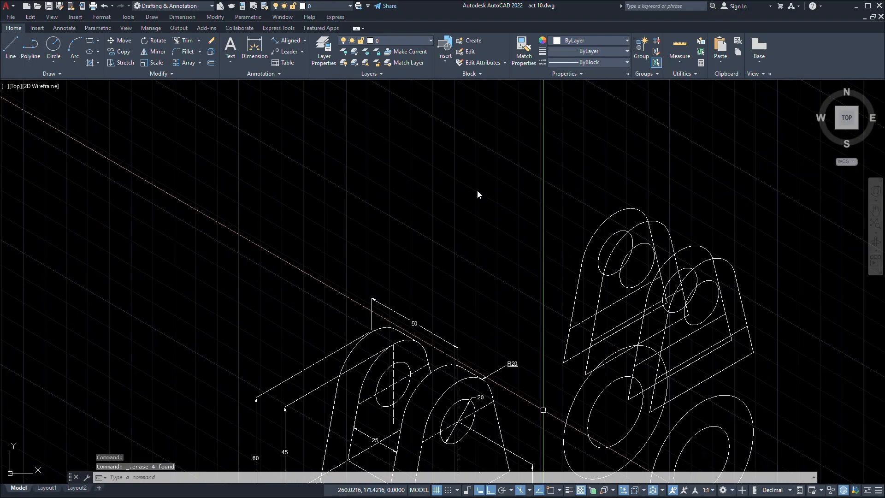
pyautogui.scroll(4, 591, 384)
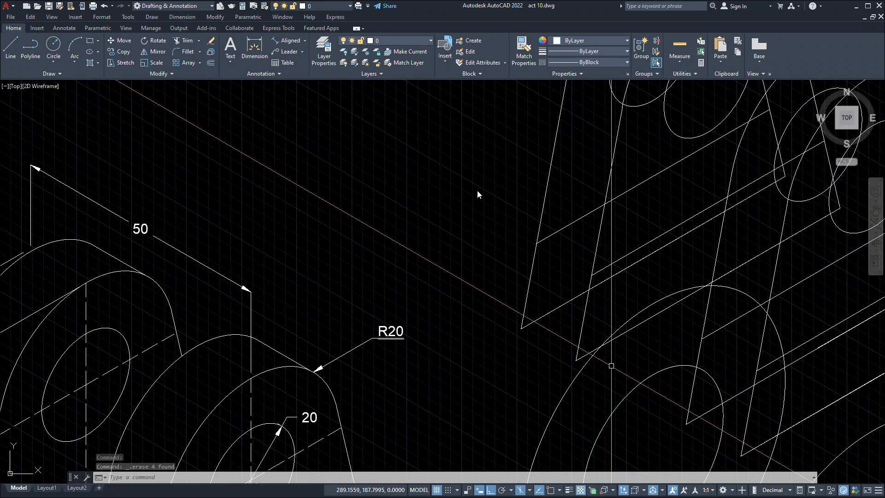
pyautogui.scroll(2, 611, 366)
pyautogui.scroll(-4, 611, 366)
pyautogui.moveTo(588, 392)
pyautogui.mouseDown(button='middle')
pyautogui.moveTo(734, 220)
pyautogui.moveTo(602, 306)
pyautogui.mouseUp(button='middle')
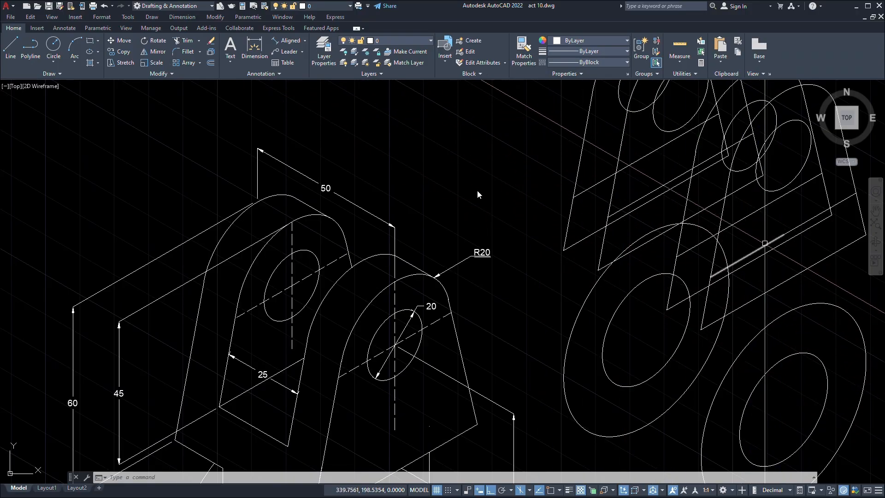
pyautogui.moveTo(599, 264); pyautogui.dragTo(691, 210, button='middle')
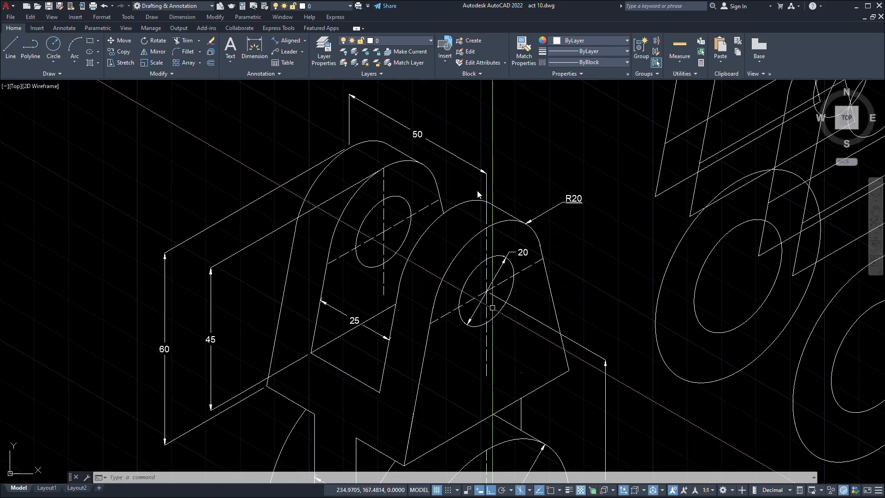
pyautogui.scroll(8, 492, 307)
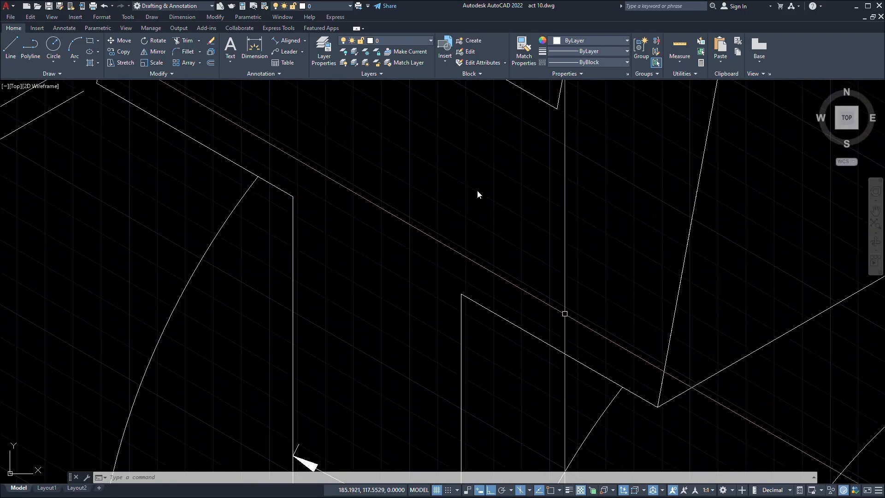
pyautogui.moveTo(565, 313); pyautogui.dragTo(665, 174, button='middle')
pyautogui.doubleClick(662, 125)
pyautogui.click(663, 125)
pyautogui.click(658, 212)
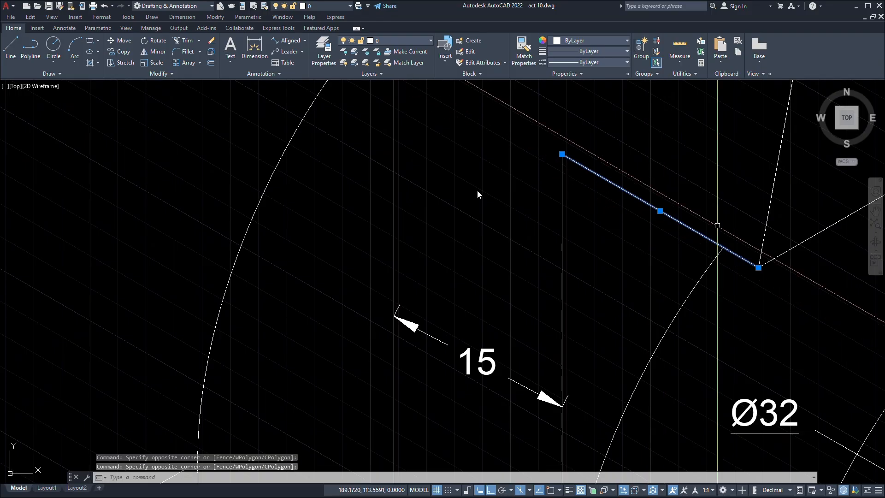
pyautogui.scroll(-4, 477, 190)
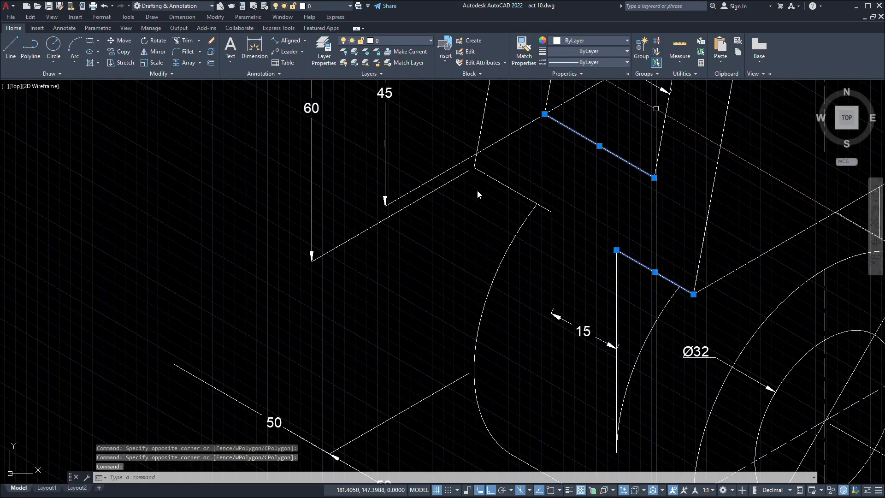
pyautogui.click(519, 191)
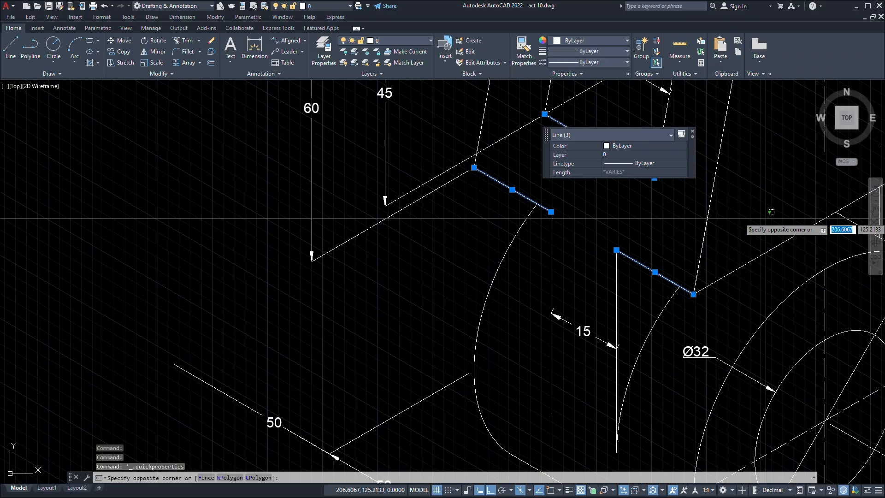
pyautogui.scroll(-8, 661, 272)
pyautogui.click(676, 265)
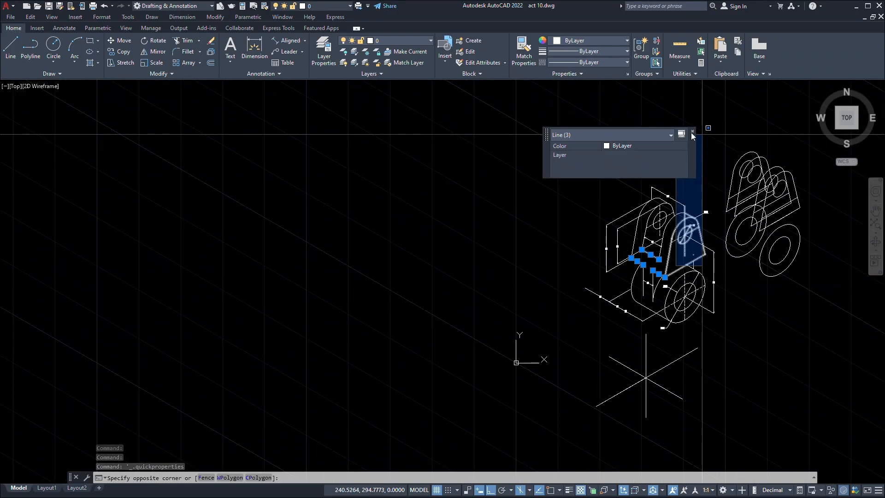
pyautogui.scroll(2, 706, 142)
pyautogui.press('Escape')
pyautogui.scroll(6, 706, 143)
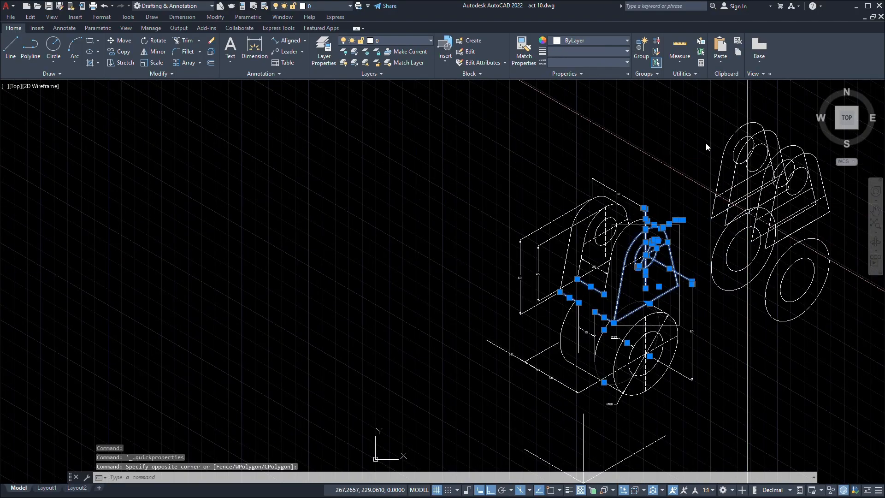
pyautogui.press('Escape')
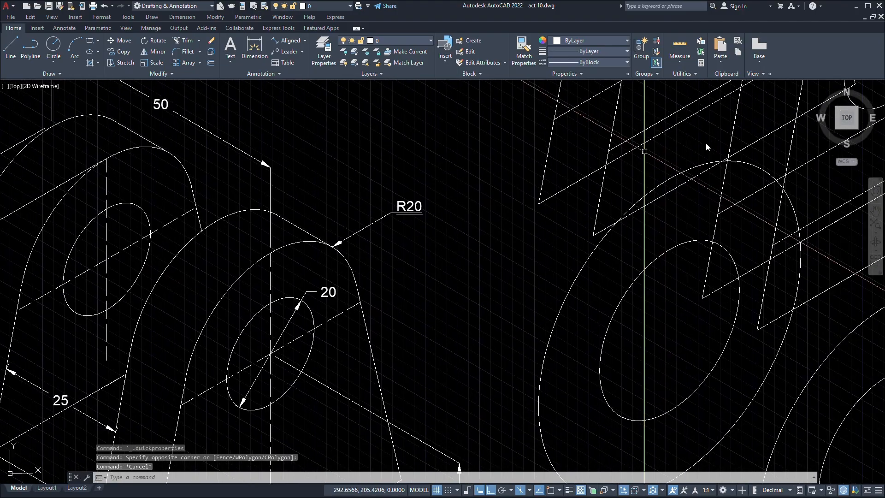
# Draw a line along the depth axis joining the lower corners of the rearmost and frontmost lug profiles in the redrawn bracket.
pyautogui.write('l')
pyautogui.press('Return')
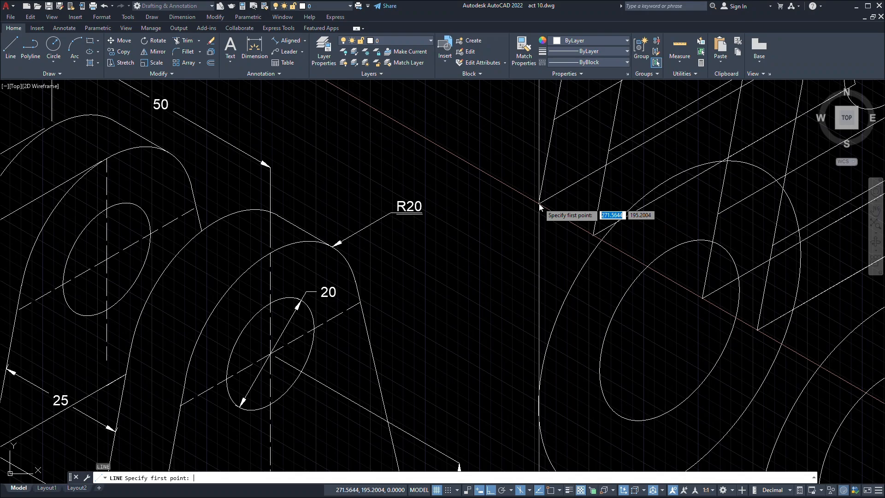
pyautogui.press('F2')
pyautogui.press('F2')
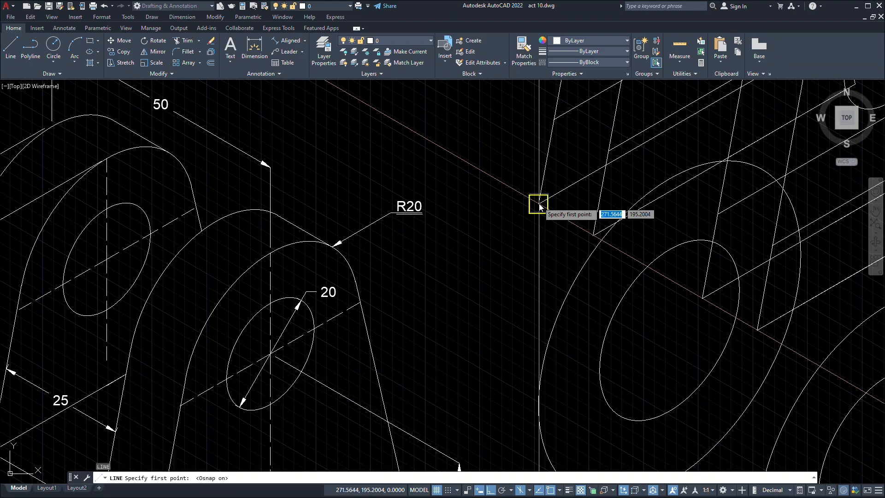
pyautogui.click(539, 204)
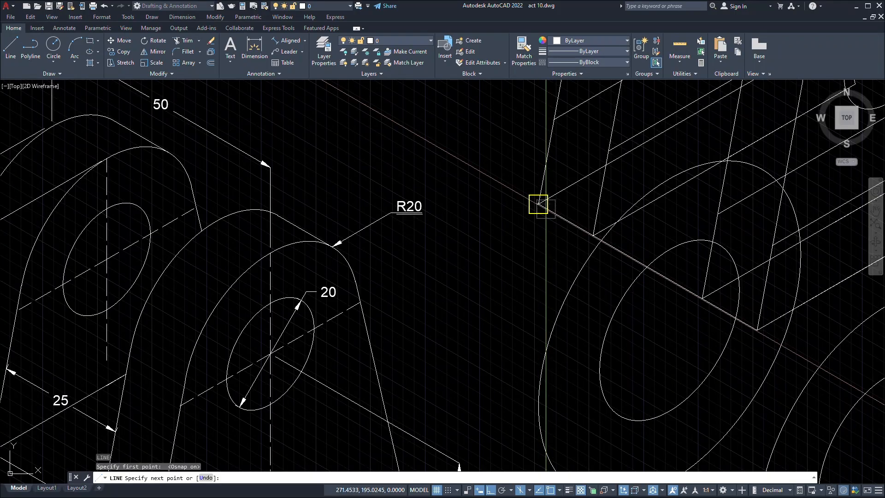
pyautogui.click(538, 204)
pyautogui.press('Escape')
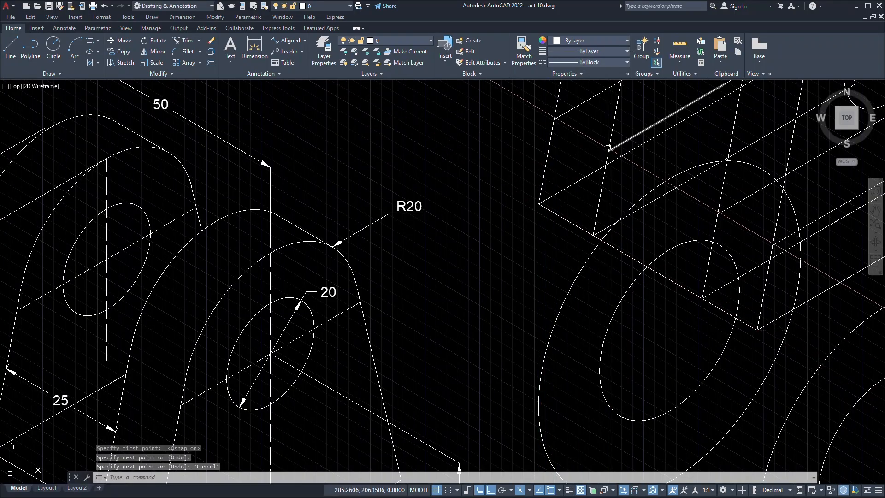
# Draw the gap's lower edge as a line between the two inner lug profiles, parallel to the bottom depth edge.
pyautogui.press('Return')
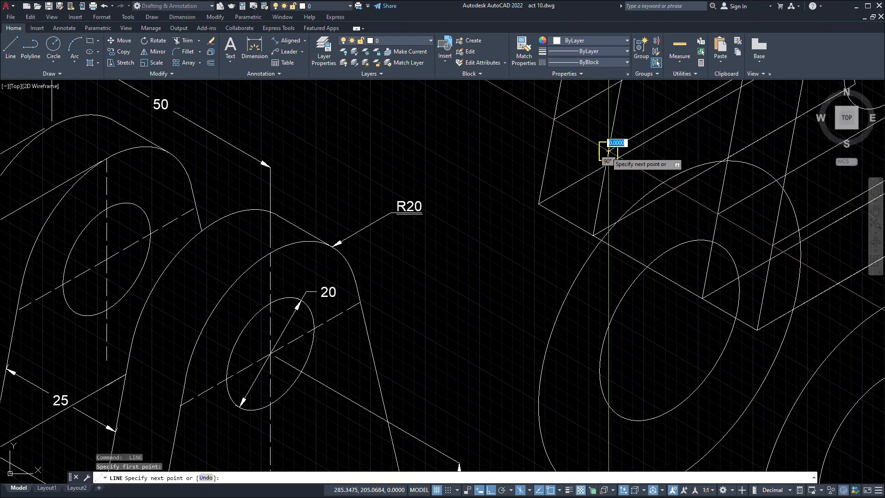
pyautogui.click(716, 214)
pyautogui.press('Escape')
pyautogui.scroll(-4, 717, 222)
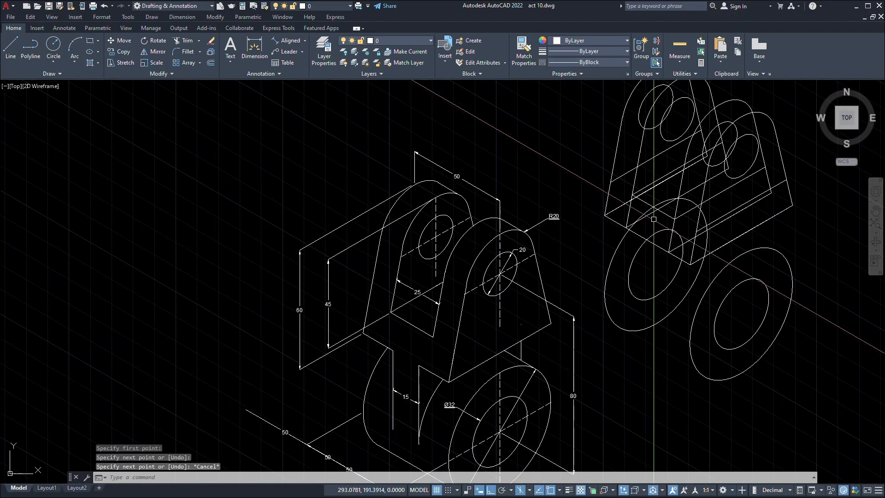
# Draw a 50-unit line along the depth axis from the rearmost profile's top quadrant to the frontmost profile's matching quadrant.
pyautogui.scroll(3, 664, 147)
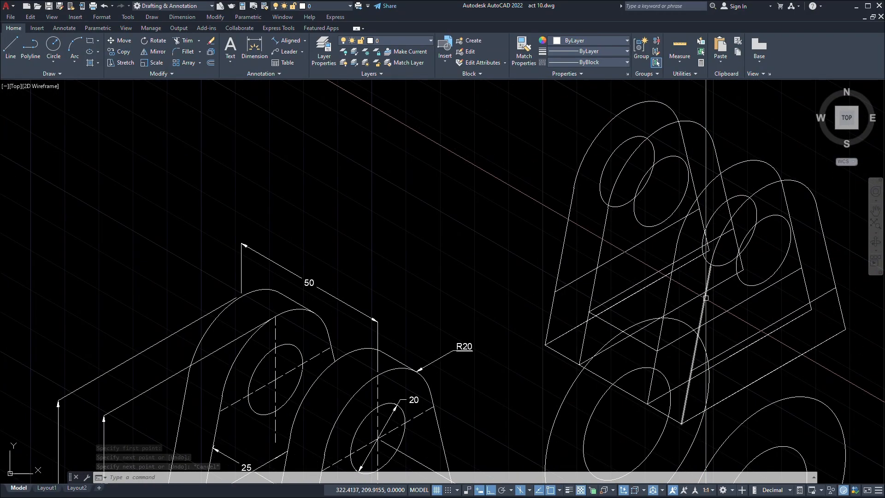
pyautogui.scroll(6, 290, 286)
pyautogui.scroll(-4, 289, 289)
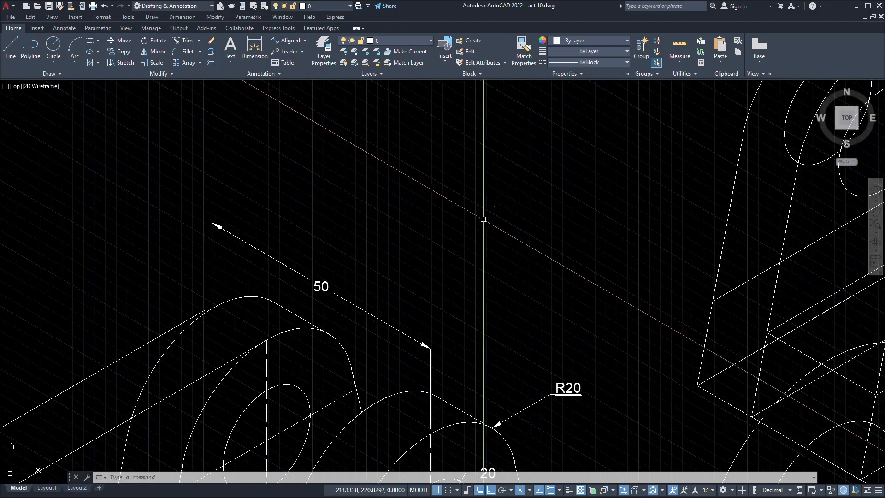
pyautogui.scroll(-4, 504, 208)
pyautogui.moveTo(554, 202); pyautogui.dragTo(510, 228, button='middle')
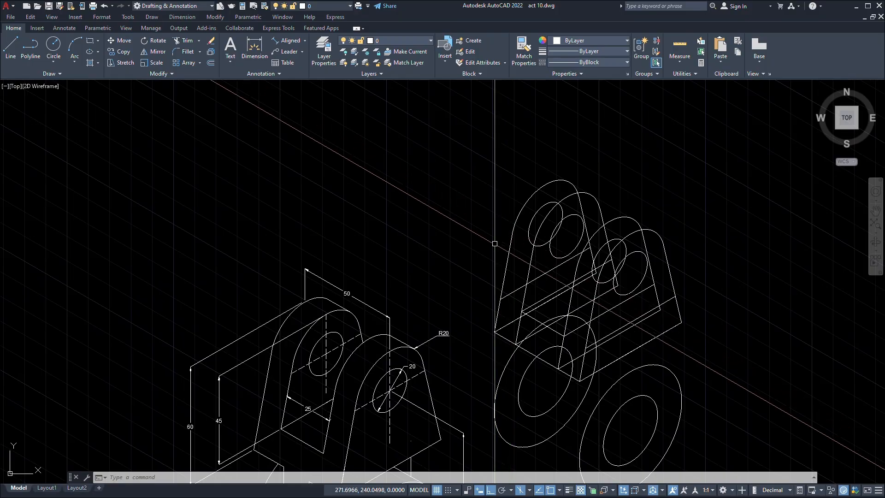
pyautogui.write('l')
pyautogui.press('Return')
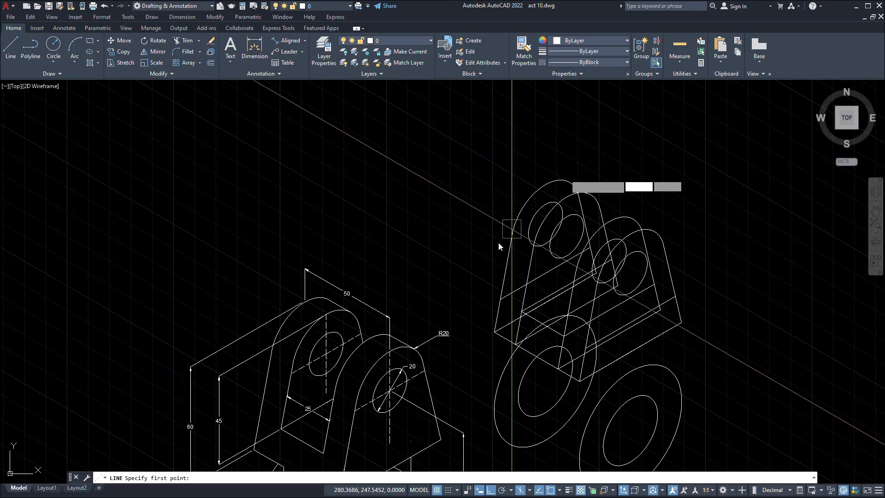
pyautogui.scroll(5, 570, 182)
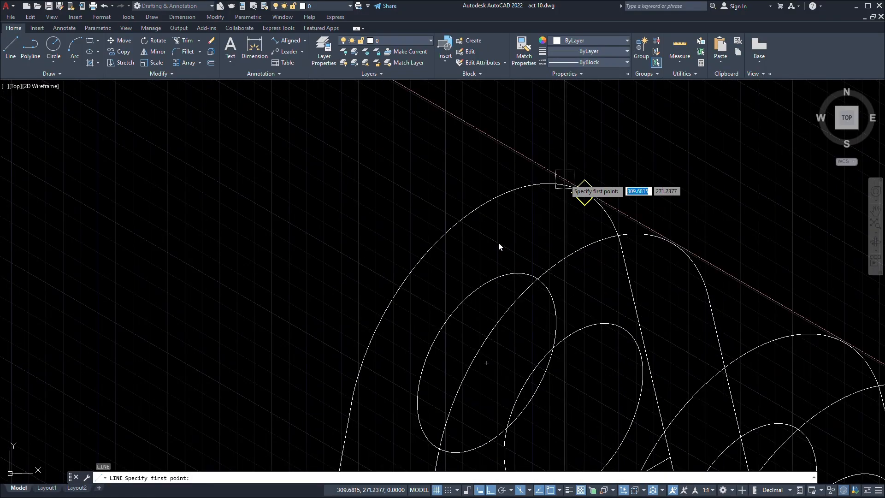
pyautogui.scroll(-3, 573, 184)
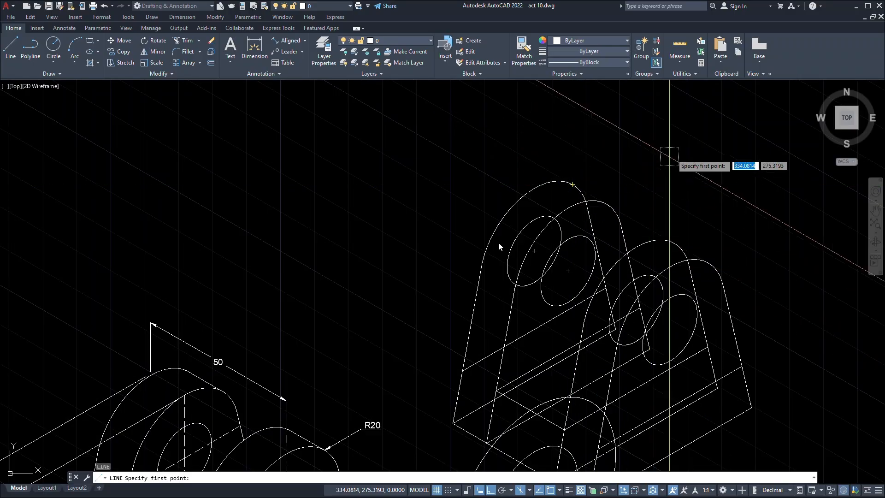
pyautogui.moveTo(622, 184); pyautogui.dragTo(647, 174, button='middle')
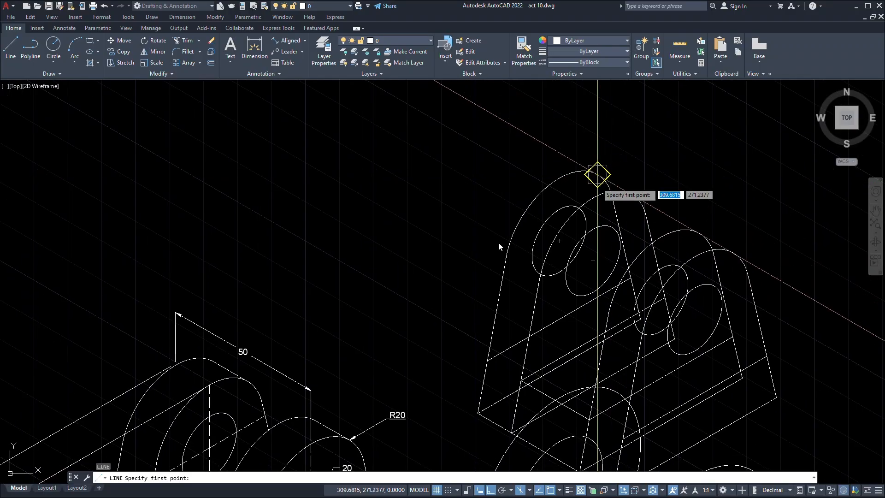
pyautogui.scroll(3, 596, 179)
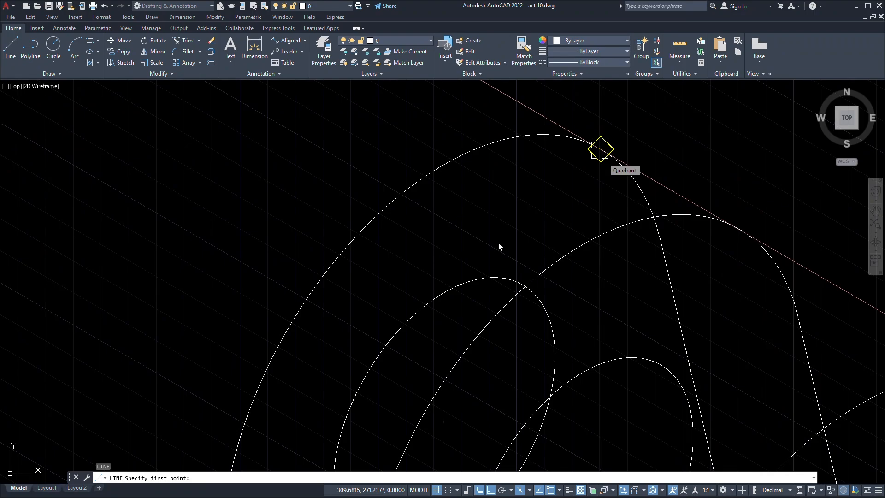
pyautogui.click(601, 149)
pyautogui.scroll(-3, 648, 183)
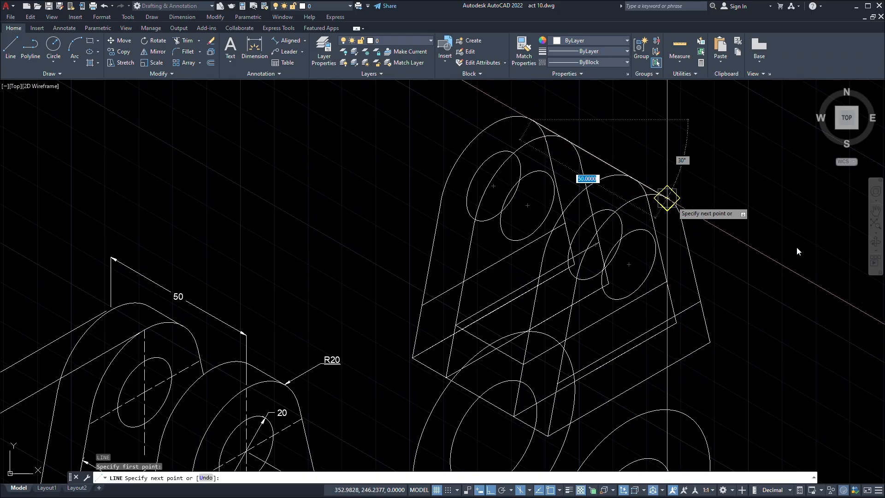
pyautogui.click(667, 199)
pyautogui.press('Escape')
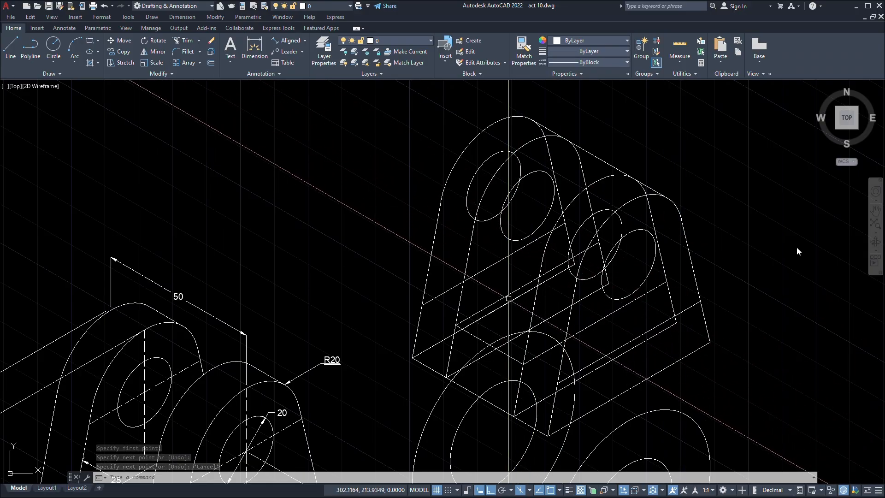
# Trim the inner profile ends below the gap's lower edge and the lines hidden behind the front lug's side face.
pyautogui.moveTo(653, 293); pyautogui.dragTo(797, 251, button='middle')
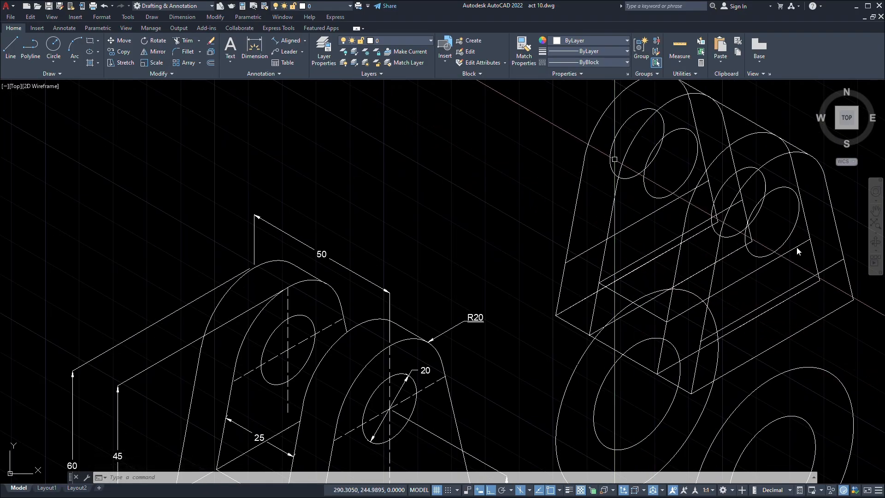
pyautogui.scroll(-4, 797, 250)
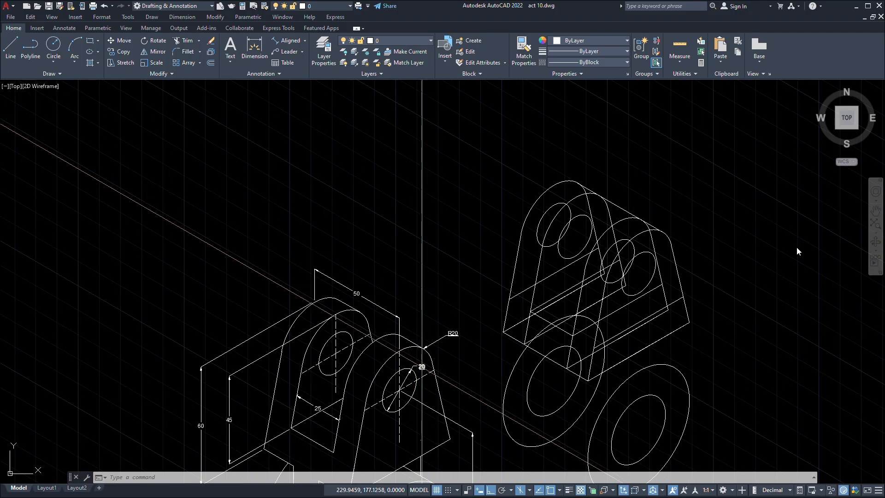
pyautogui.scroll(2, 797, 251)
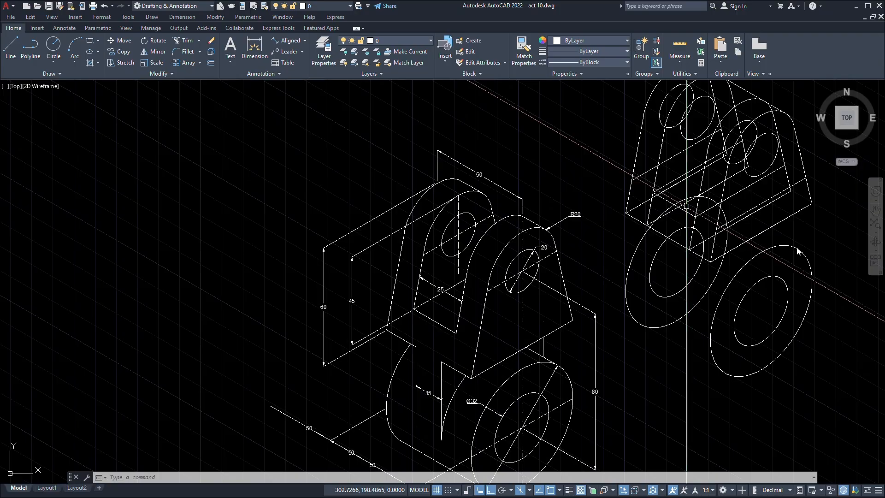
pyautogui.write('r')
pyautogui.press('Return')
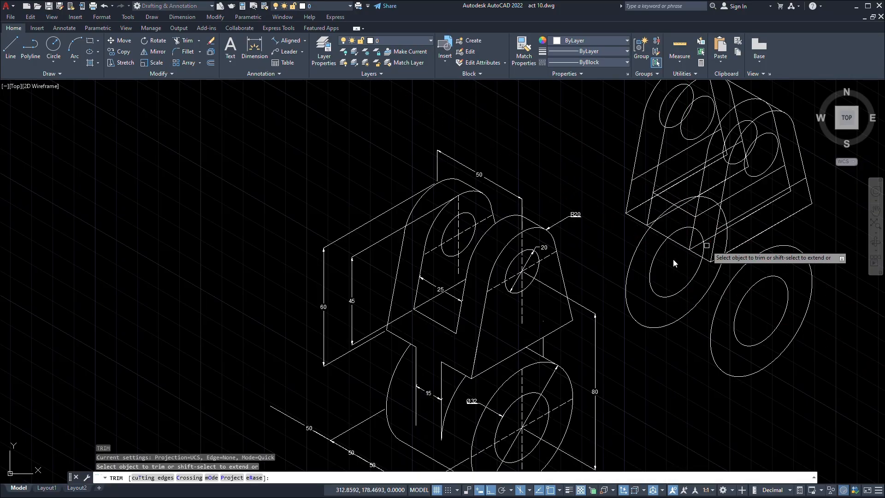
pyautogui.moveTo(706, 245)
pyautogui.mouseDown()
pyautogui.moveTo(631, 197)
pyautogui.moveTo(648, 221)
pyautogui.mouseUp()
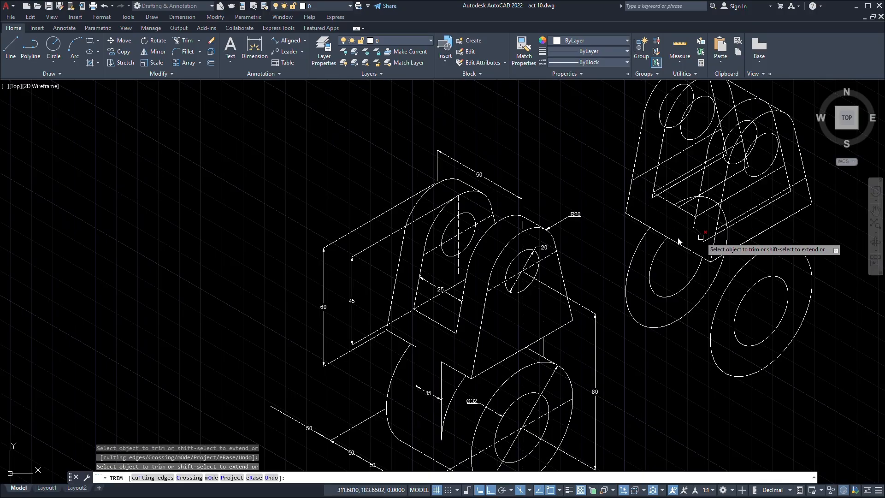
pyautogui.moveTo(705, 248); pyautogui.dragTo(724, 176)
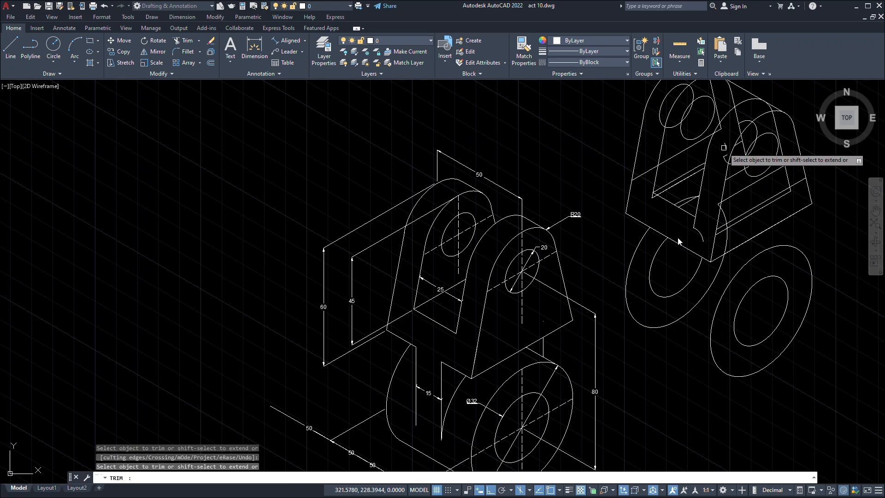
pyautogui.moveTo(723, 148); pyautogui.dragTo(743, 115)
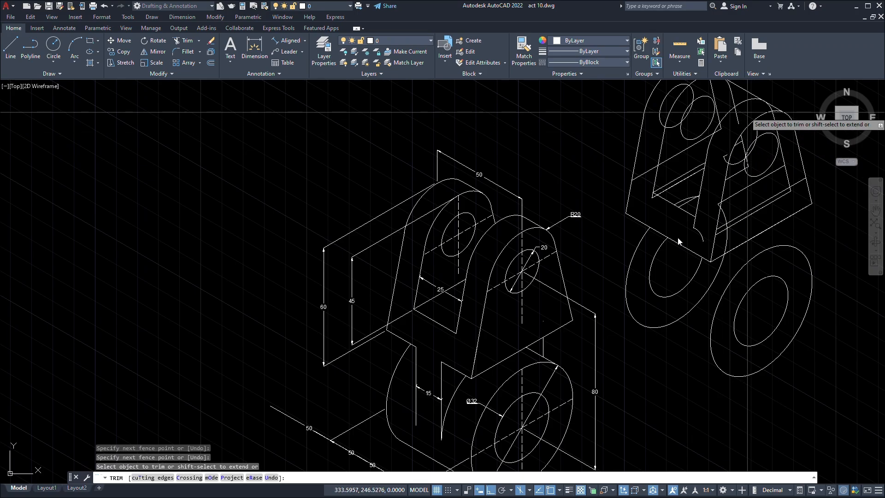
pyautogui.moveTo(726, 152)
pyautogui.mouseDown()
pyautogui.moveTo(712, 248)
pyautogui.moveTo(700, 247)
pyautogui.moveTo(708, 228)
pyautogui.moveTo(669, 214)
pyautogui.moveTo(650, 194)
pyautogui.mouseUp()
pyautogui.moveTo(679, 241); pyautogui.dragTo(682, 225)
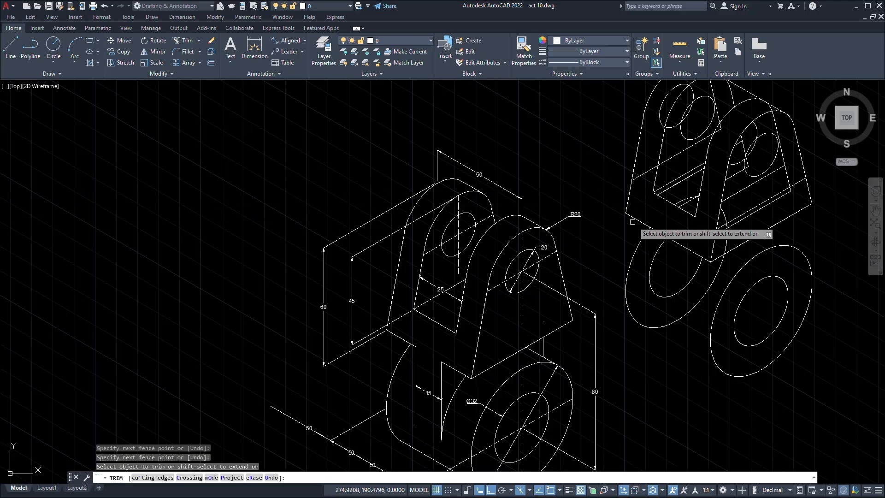
# Trim the rear lug's hidden lower line, the hidden part of its back hole ellipse and the upper cross line inside the gap.
pyautogui.moveTo(638, 193); pyautogui.dragTo(625, 249, button='middle')
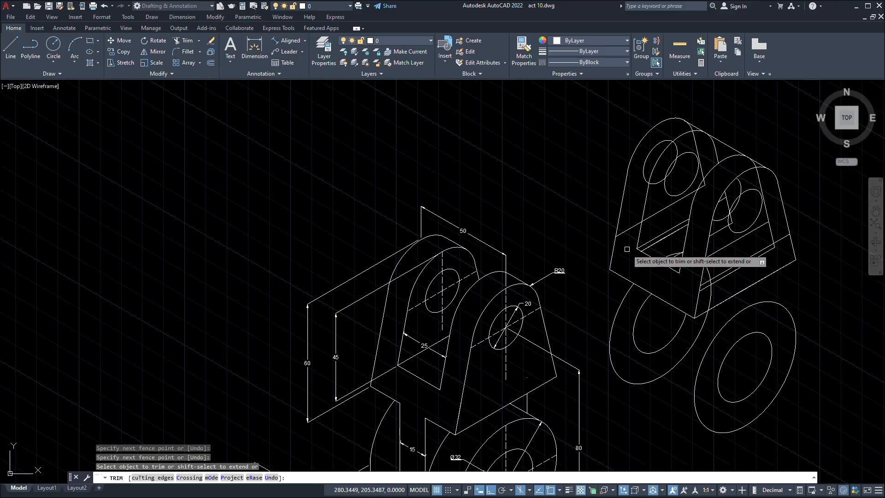
pyautogui.moveTo(627, 247); pyautogui.dragTo(658, 133)
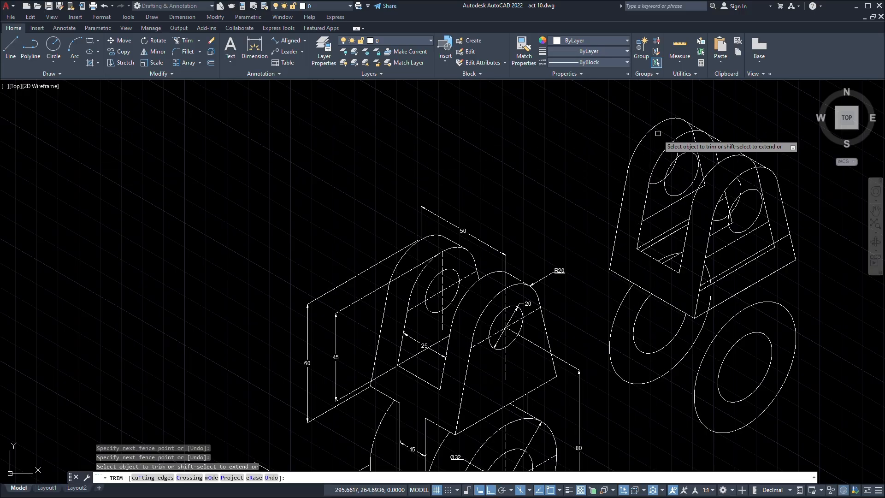
pyautogui.moveTo(659, 190); pyautogui.dragTo(678, 149)
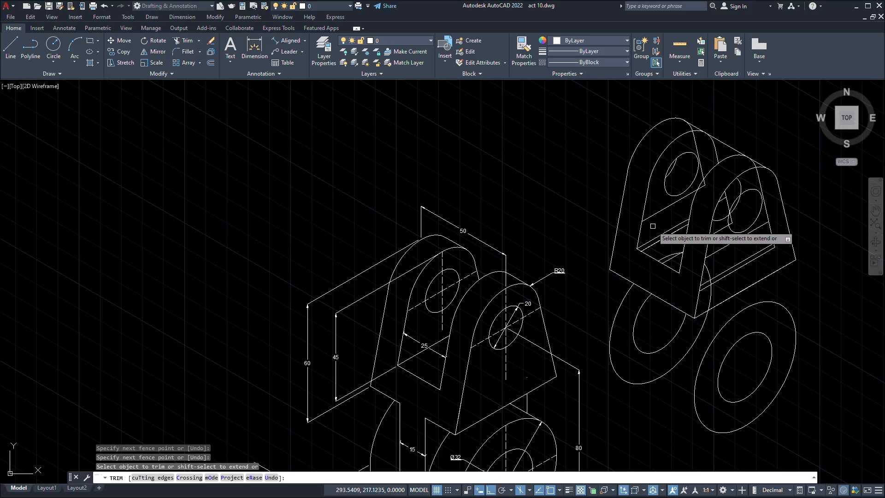
pyautogui.moveTo(661, 220); pyautogui.dragTo(659, 216)
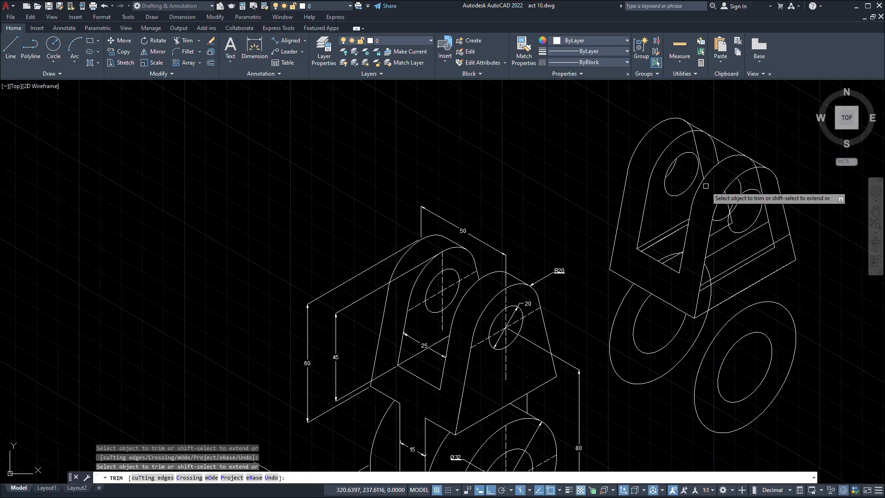
# Trim the rear lug's hidden back curve and the part of the top depth line that spans the gap.
pyautogui.scroll(10, 694, 139)
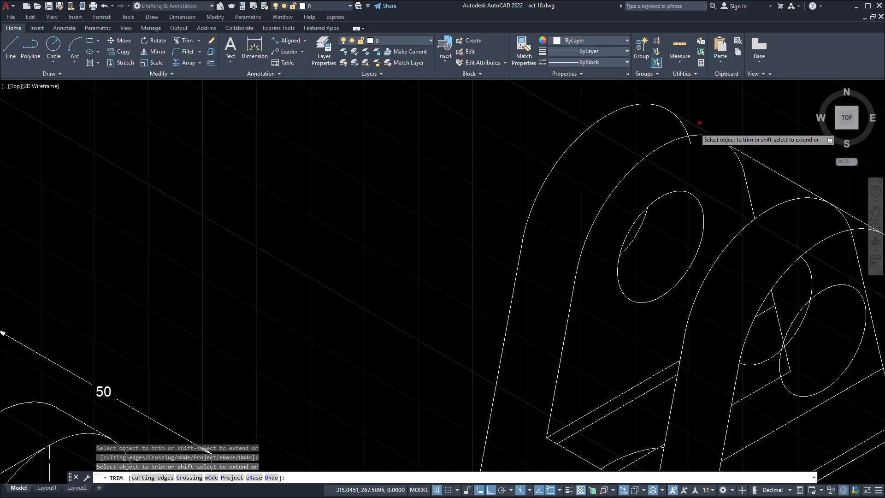
pyautogui.moveTo(666, 150); pyautogui.dragTo(596, 153)
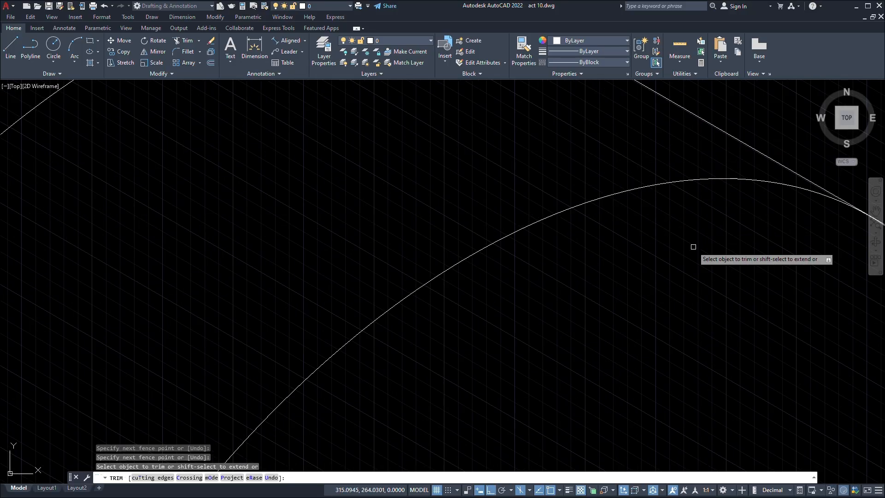
pyautogui.scroll(-8, 678, 369)
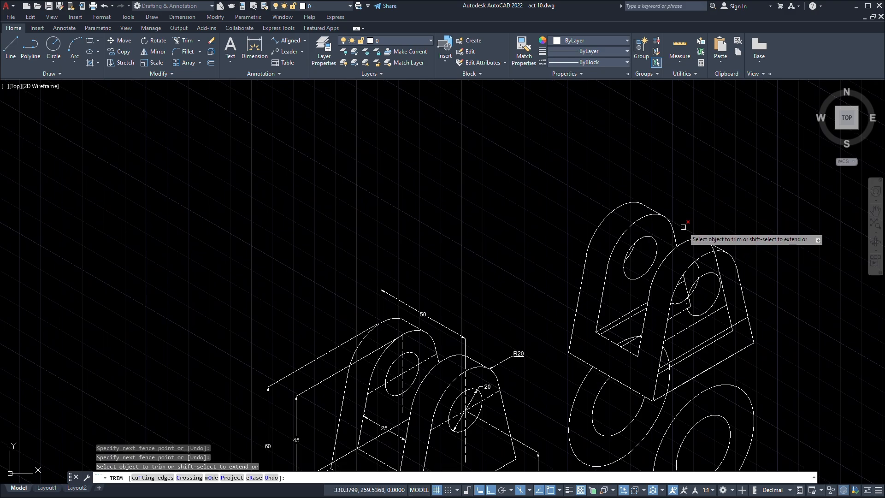
pyautogui.moveTo(664, 267); pyautogui.dragTo(651, 204, button='middle')
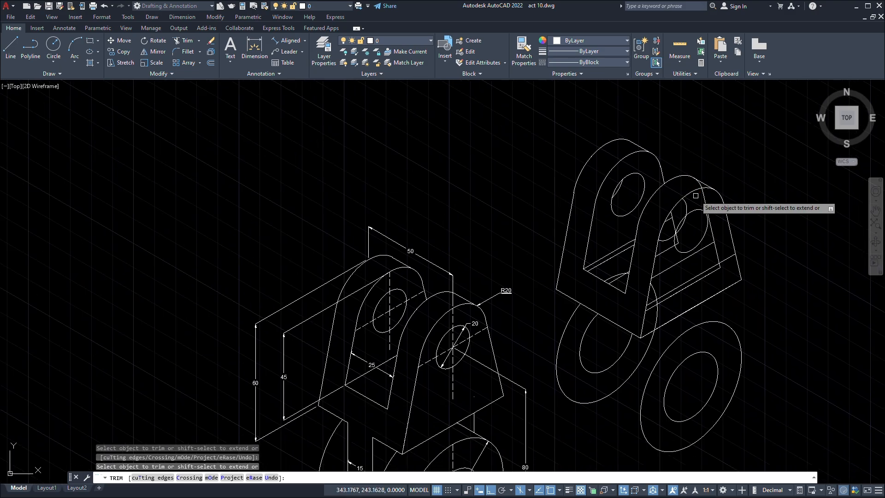
# Trim the hidden lines crossing the front lug's face and the leftover segments inside its hole, keeping the hole's depth arc.
pyautogui.scroll(8, 665, 256)
pyautogui.moveTo(665, 254)
pyautogui.mouseDown()
pyautogui.moveTo(680, 154)
pyautogui.moveTo(677, 167)
pyautogui.moveTo(705, 137)
pyautogui.moveTo(749, 123)
pyautogui.moveTo(773, 126)
pyautogui.moveTo(803, 159)
pyautogui.moveTo(792, 209)
pyautogui.moveTo(797, 230)
pyautogui.moveTo(667, 325)
pyautogui.moveTo(639, 396)
pyautogui.moveTo(643, 353)
pyautogui.moveTo(646, 374)
pyautogui.moveTo(760, 276)
pyautogui.moveTo(825, 255)
pyautogui.moveTo(811, 274)
pyautogui.moveTo(779, 289)
pyautogui.mouseUp()
pyautogui.moveTo(717, 290); pyautogui.dragTo(705, 360)
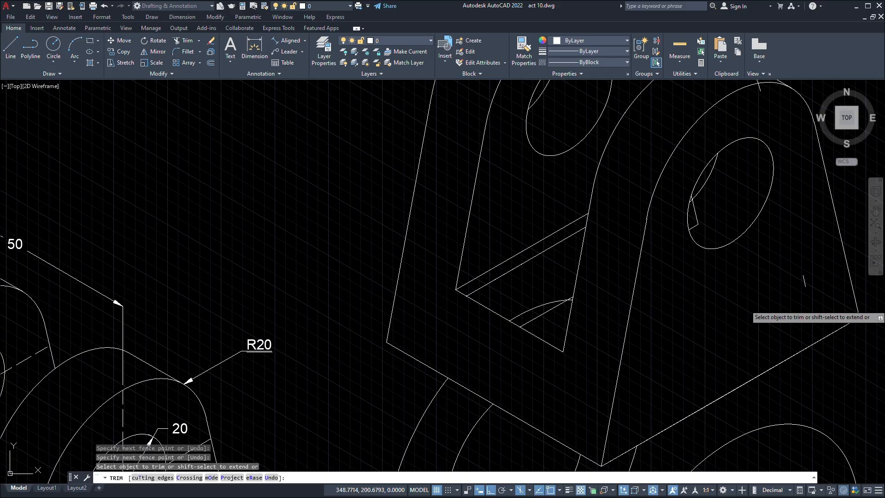
pyautogui.moveTo(791, 282)
pyautogui.mouseDown()
pyautogui.moveTo(821, 275)
pyautogui.moveTo(737, 244)
pyautogui.mouseUp()
pyautogui.scroll(4, 710, 229)
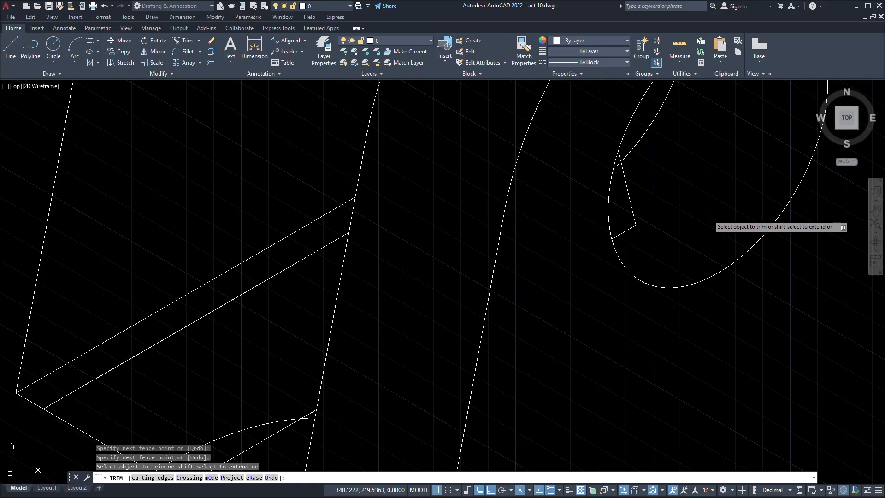
pyautogui.moveTo(708, 226); pyautogui.dragTo(709, 333, button='middle')
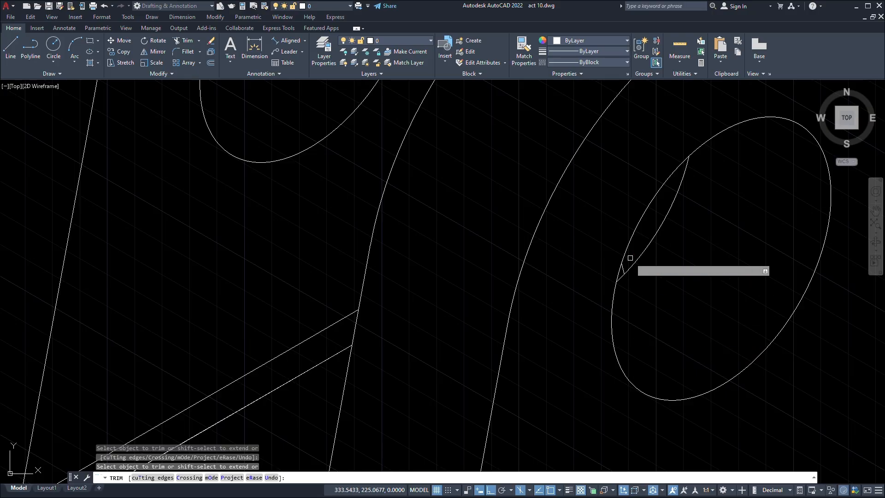
pyautogui.scroll(-5, 719, 217)
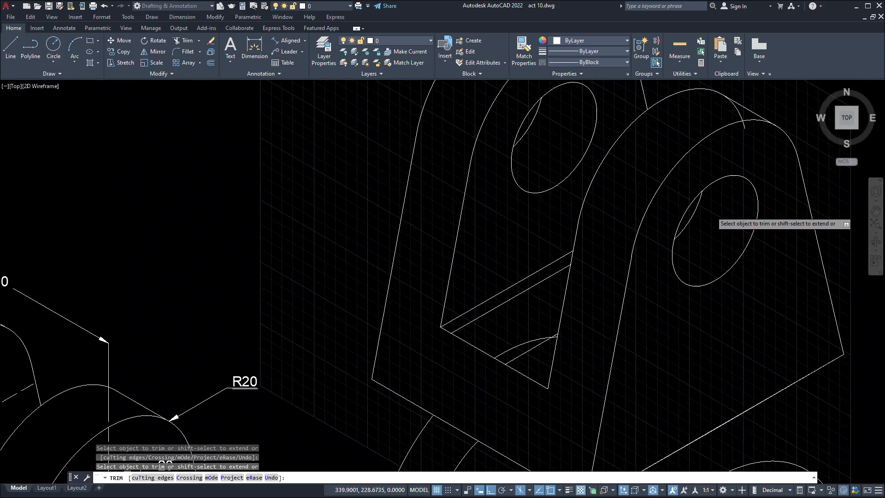
# Trim the front lug's hidden back curve below its top depth edge, including the end crossing the front face.
pyautogui.scroll(5, 715, 169)
pyautogui.click(714, 168)
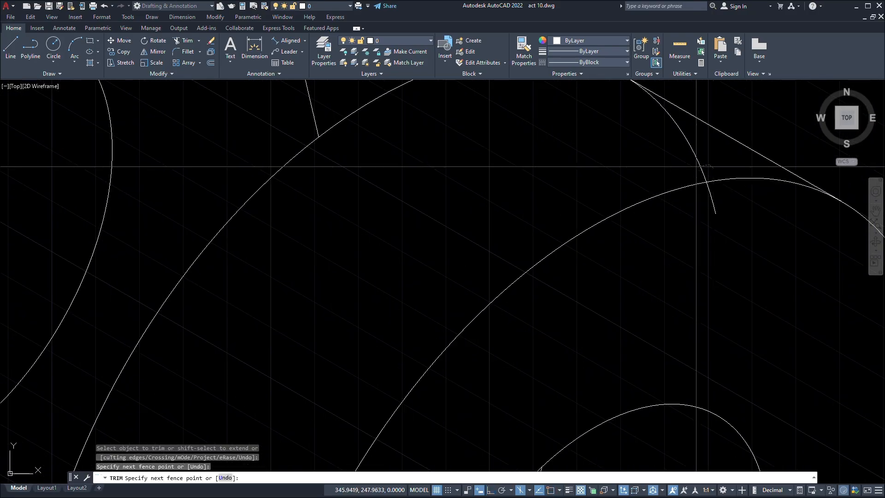
pyautogui.click(694, 165)
pyautogui.click(703, 211)
pyautogui.click(724, 197)
pyautogui.scroll(-5, 703, 273)
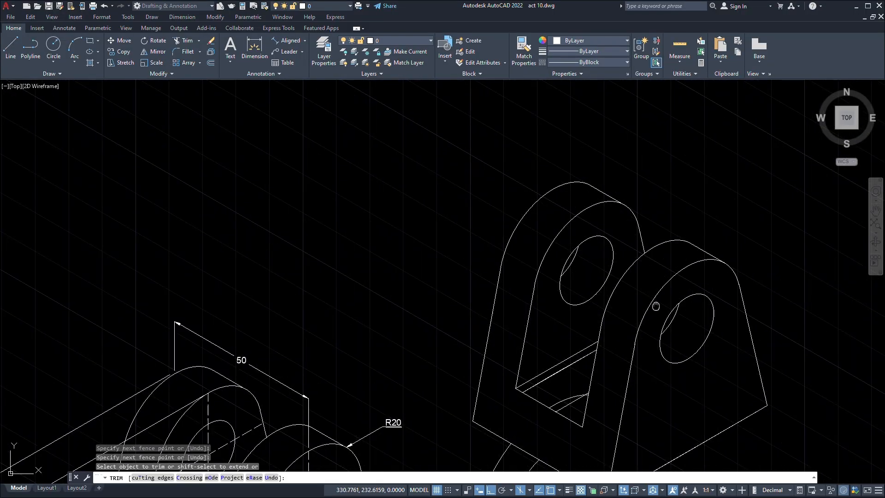
# Trim the extra parallel line, the cylinder arc and the lower cross line out of the gap between the two lugs.
pyautogui.moveTo(527, 412)
pyautogui.mouseDown(button='middle')
pyautogui.moveTo(730, 270)
pyautogui.moveTo(730, 231)
pyautogui.moveTo(677, 272)
pyautogui.moveTo(642, 335)
pyautogui.mouseUp(button='middle')
pyautogui.scroll(4, 679, 270)
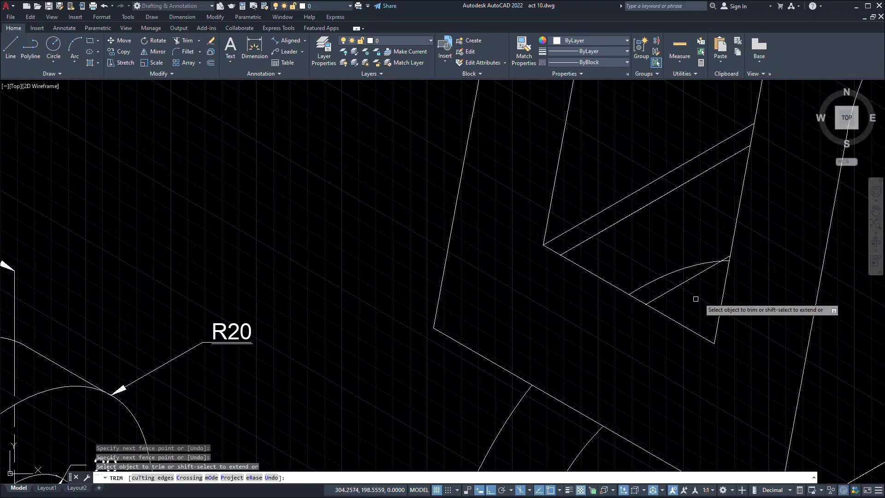
pyautogui.moveTo(695, 299); pyautogui.dragTo(608, 225)
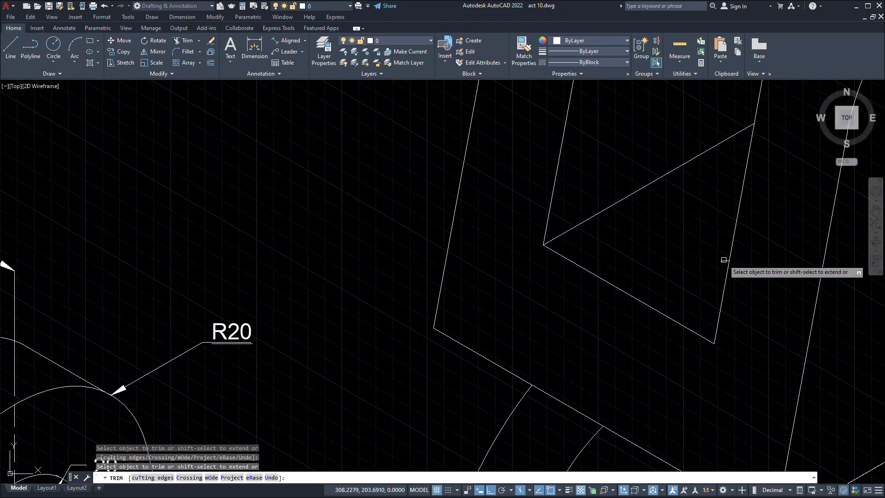
pyautogui.scroll(-5, 723, 260)
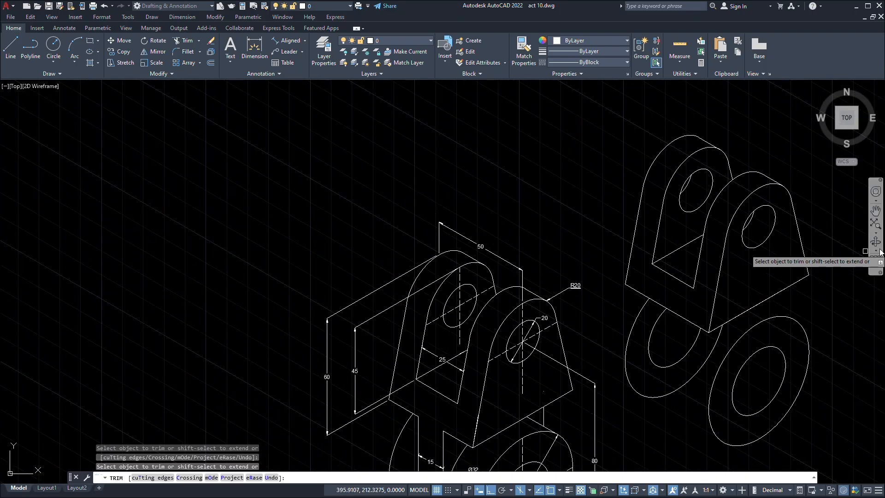
# Switch to the Word document to view the reference picture, return to the drawing and compare the redrawn lugs and hole edges.
pyautogui.scroll(-2, 535, 379)
pyautogui.moveTo(532, 374); pyautogui.dragTo(610, 302, button='middle')
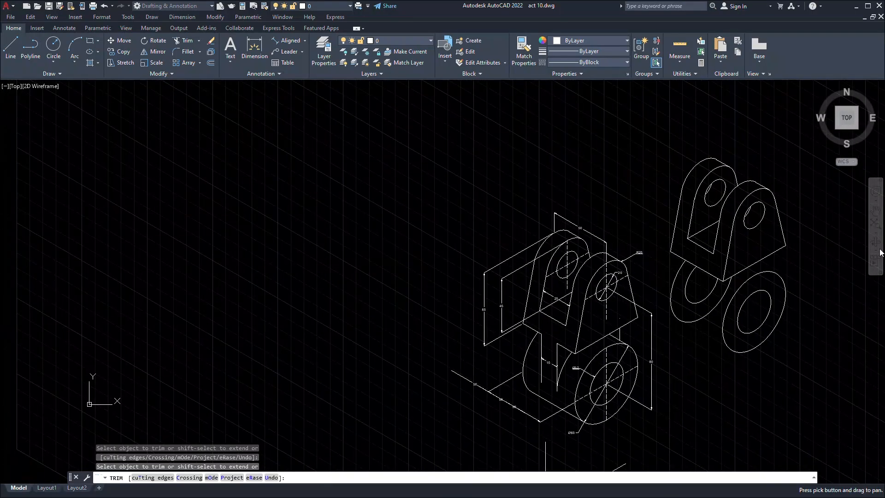
pyautogui.hotkey('alt', 'Tab')
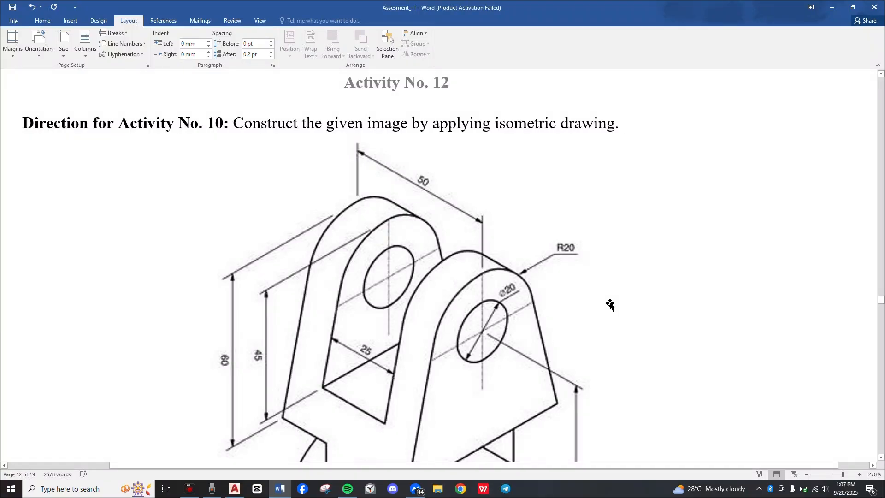
pyautogui.hotkey('alt', 'Tab')
pyautogui.moveTo(741, 256); pyautogui.dragTo(714, 204, button='middle')
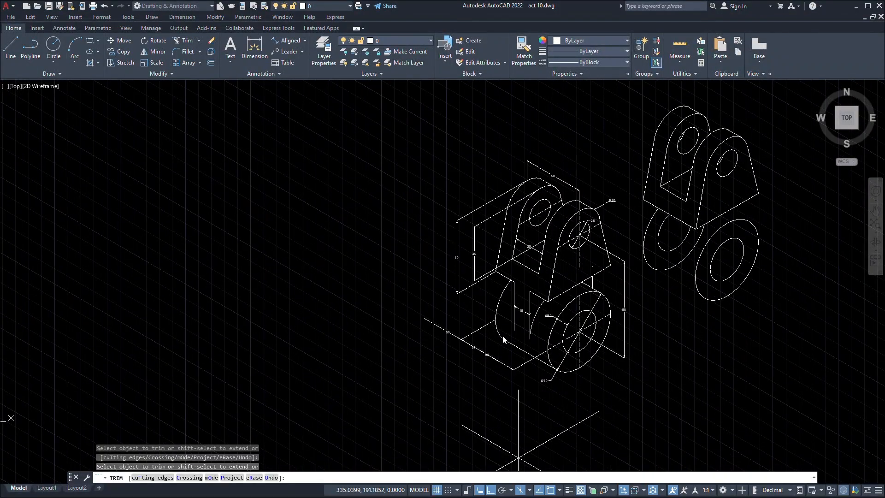
pyautogui.scroll(4, 719, 147)
pyautogui.scroll(-2, 716, 296)
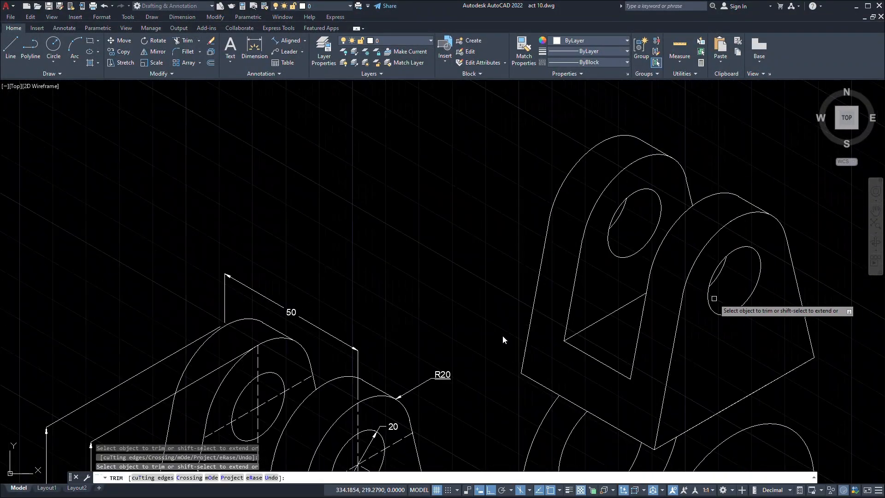
pyautogui.moveTo(716, 297); pyautogui.dragTo(726, 232, button='middle')
pyautogui.scroll(2, 726, 231)
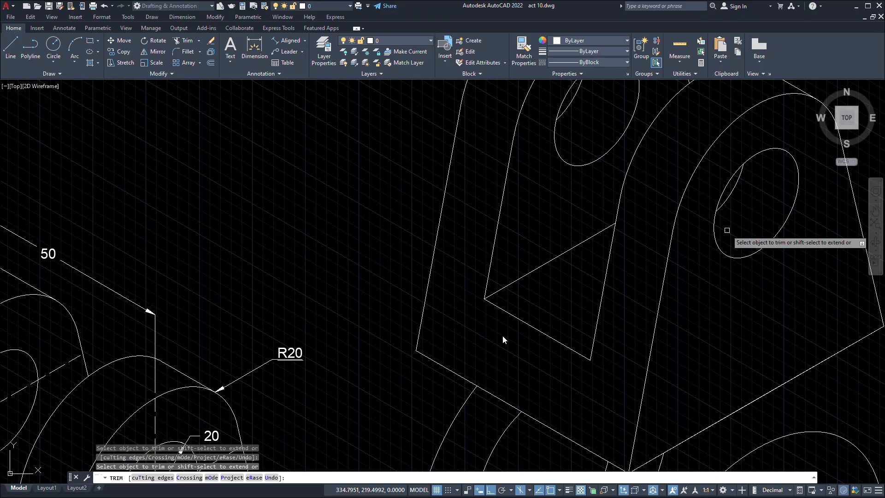
pyautogui.scroll(4, 727, 230)
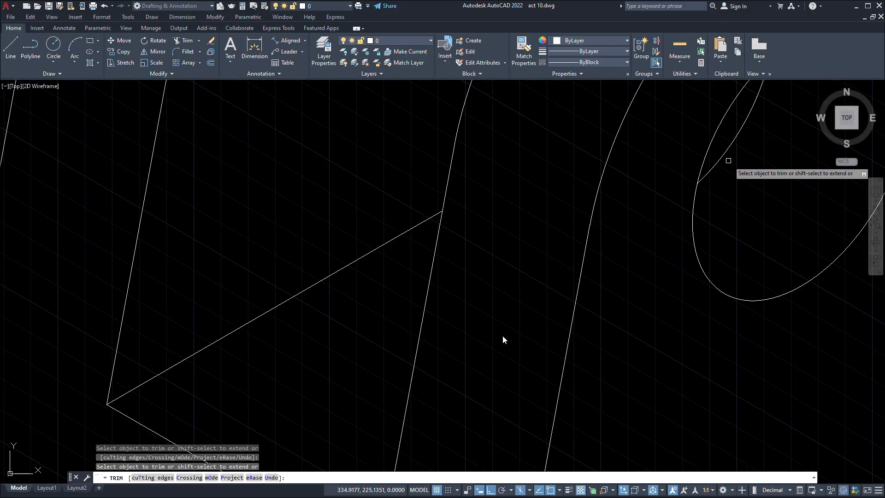
pyautogui.moveTo(728, 161); pyautogui.dragTo(625, 272, button='middle')
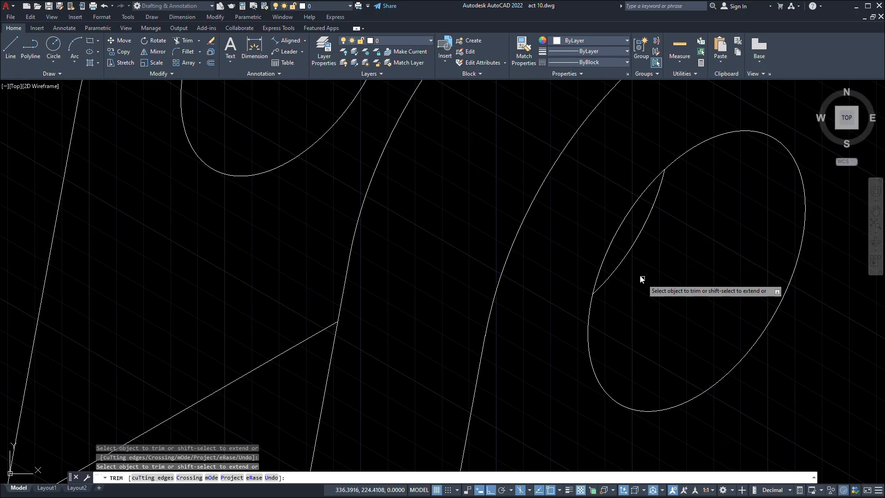
pyautogui.scroll(-6, 640, 276)
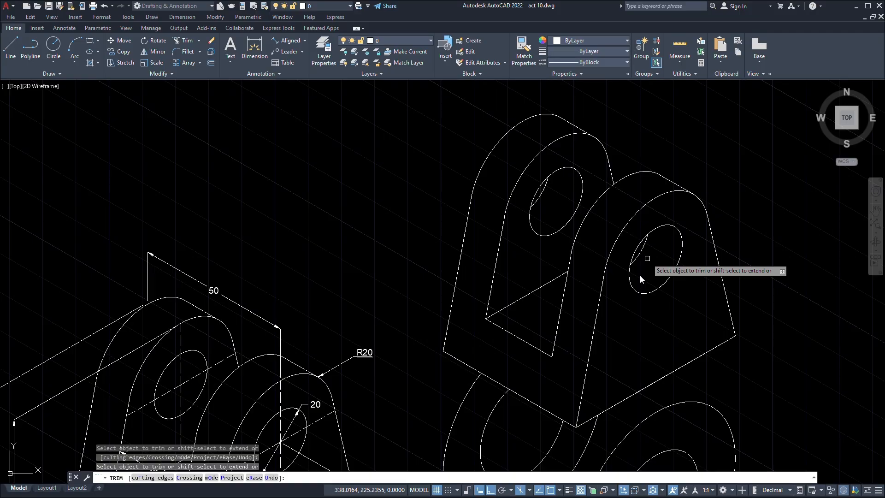
pyautogui.scroll(-3, 640, 275)
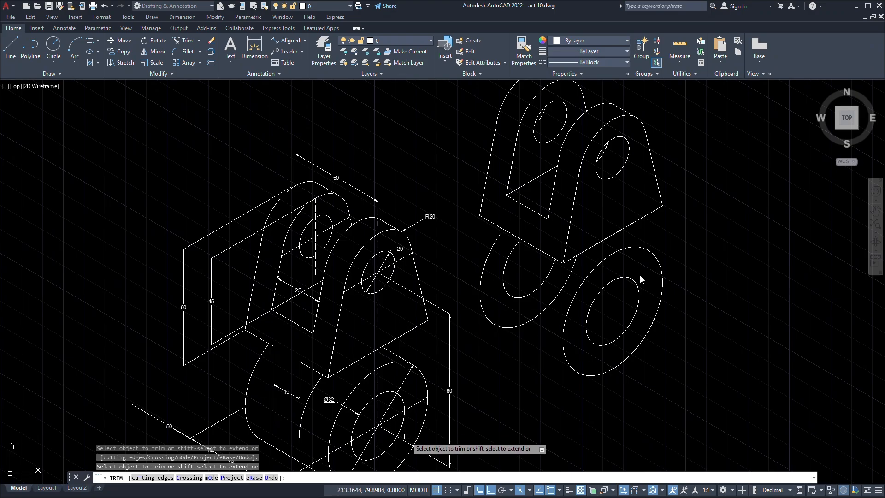
# Leave the Trim command and examine the slot, the lower cylinder and their dimensions on the dimensioned reference drawing.
pyautogui.scroll(-3, 640, 275)
pyautogui.scroll(4, 453, 352)
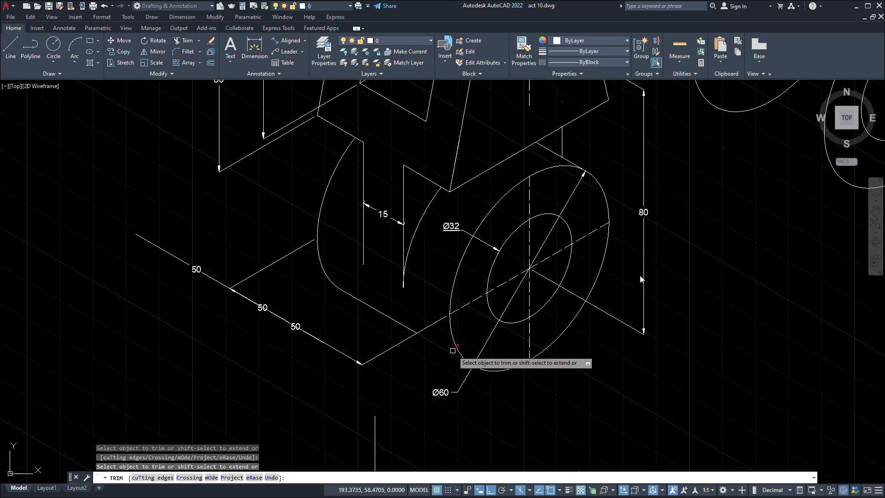
pyautogui.press('Escape')
pyautogui.scroll(-3, 441, 291)
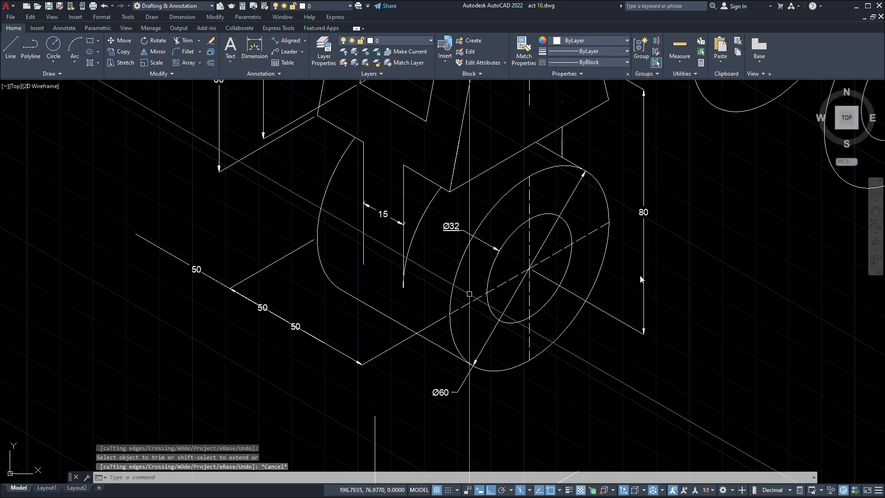
pyautogui.scroll(5, 440, 260)
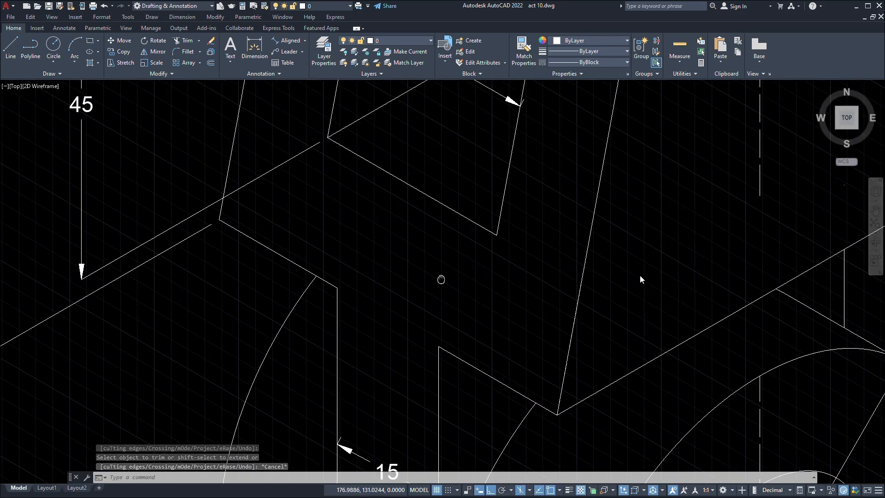
pyautogui.scroll(-2, 438, 278)
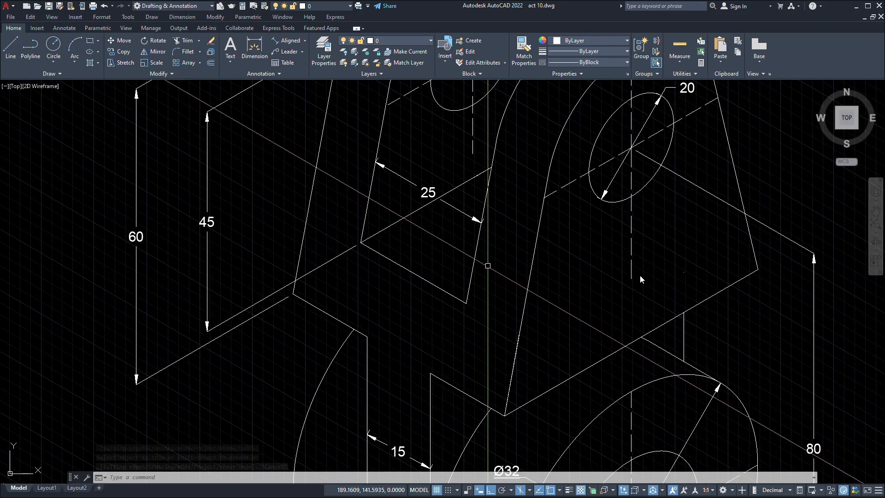
pyautogui.scroll(-4, 588, 250)
pyautogui.scroll(4, 583, 287)
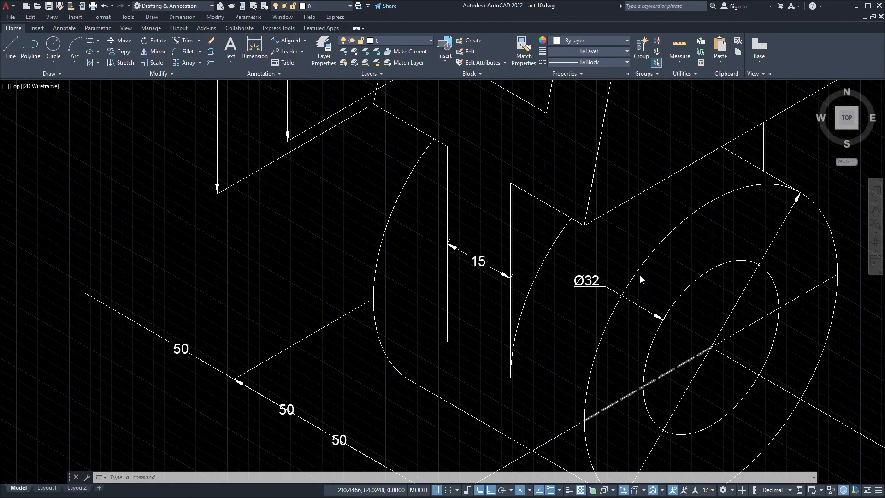
pyautogui.scroll(-2, 640, 275)
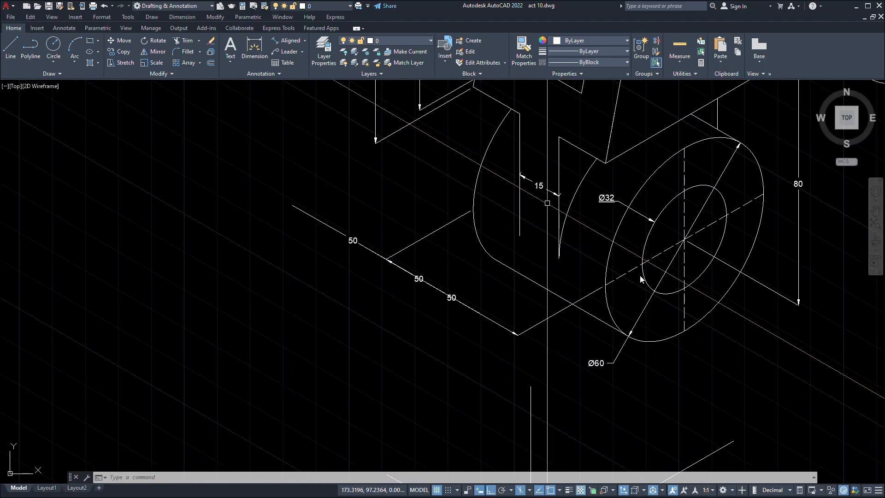
pyautogui.scroll(8, 639, 277)
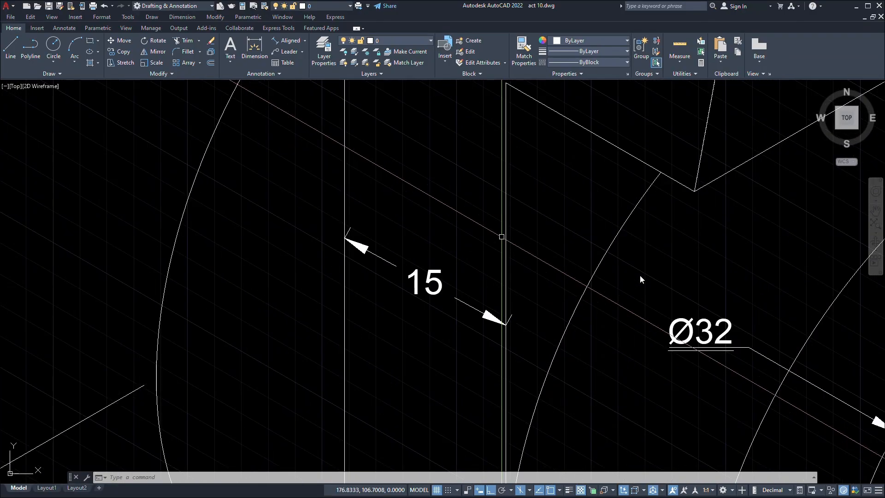
pyautogui.scroll(-5, 639, 275)
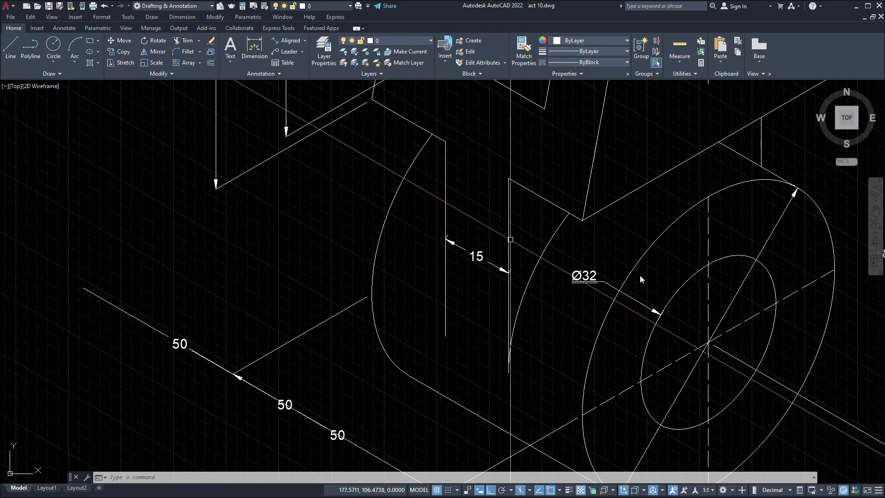
pyautogui.scroll(-4, 640, 275)
pyautogui.scroll(3, 640, 275)
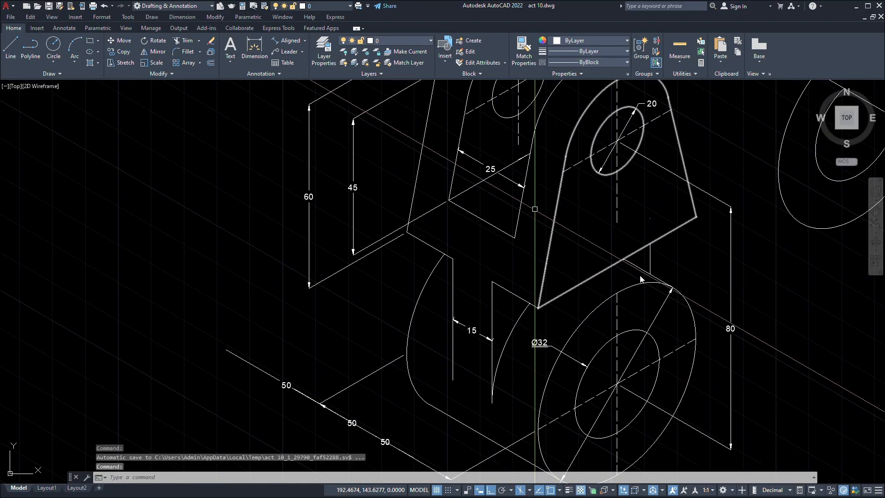
pyautogui.scroll(7, 641, 278)
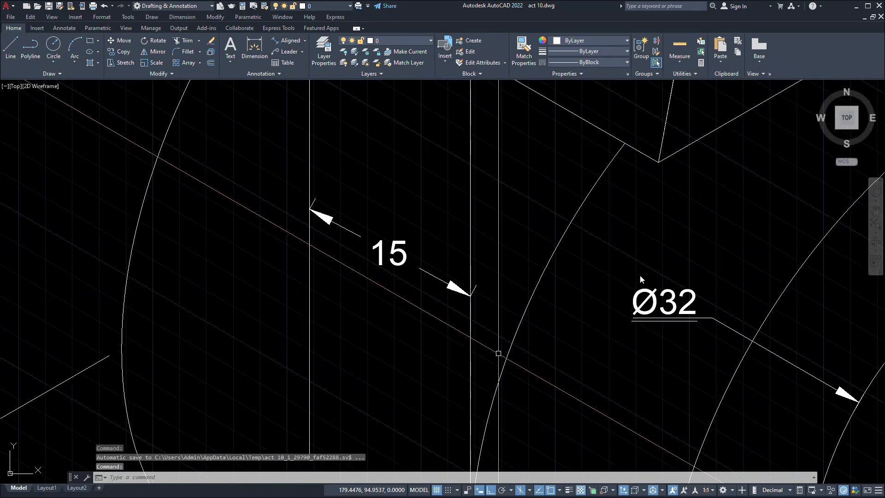
pyautogui.scroll(-6, 640, 275)
pyautogui.scroll(-3, 640, 275)
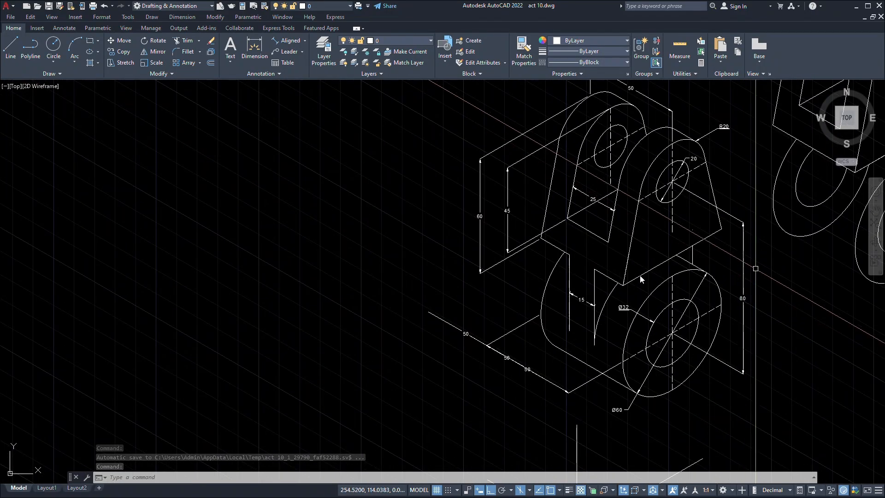
pyautogui.scroll(3, 639, 274)
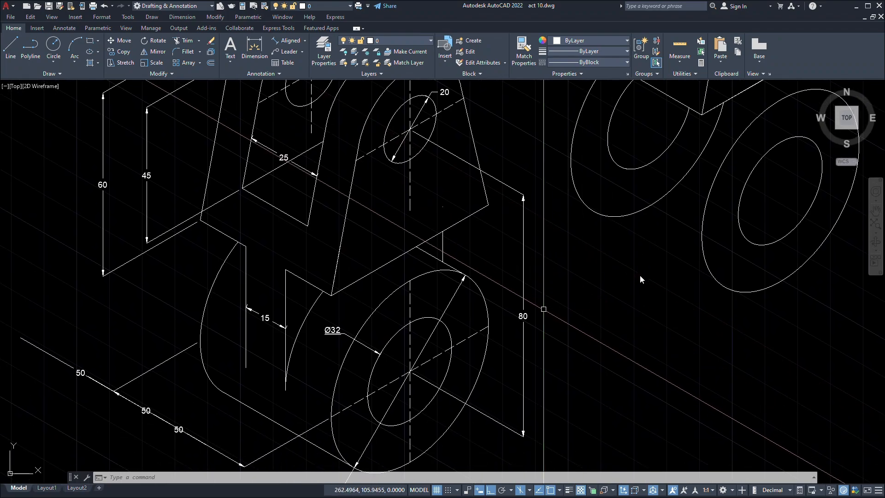
# Erase the overlapping extra 50 dimension and the duplicate 50 label beside the reference drawing's lower cylinder, keeping one 50 dimension.
pyautogui.scroll(4, 163, 365)
pyautogui.moveTo(163, 366); pyautogui.dragTo(526, 122, button='middle')
pyautogui.scroll(-2, 526, 122)
pyautogui.click(421, 142)
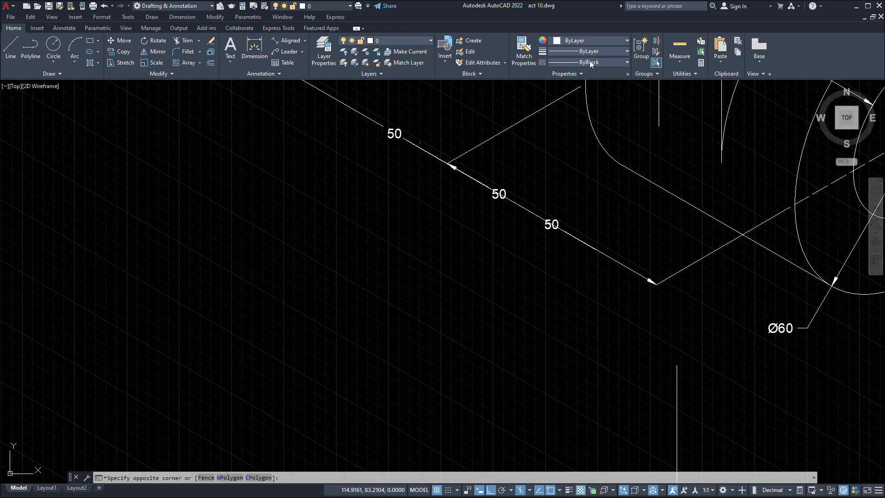
pyautogui.click(379, 167)
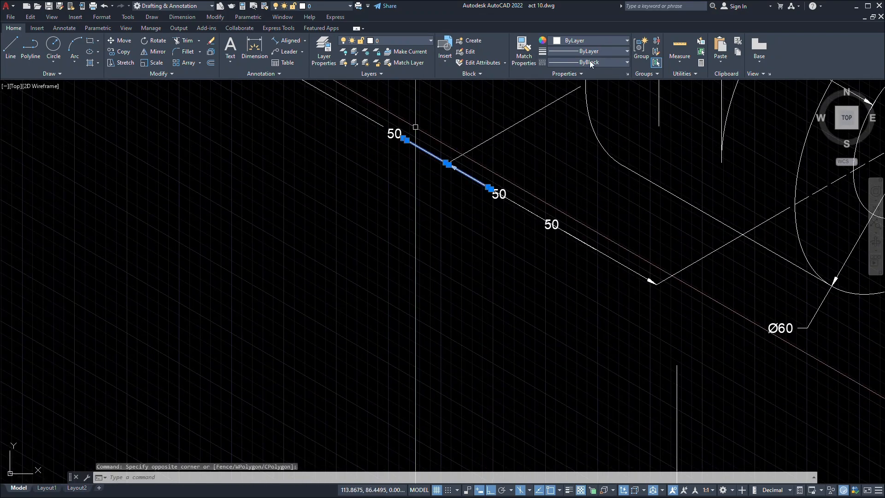
pyautogui.click(400, 108)
pyautogui.click(360, 172)
pyautogui.press('Delete')
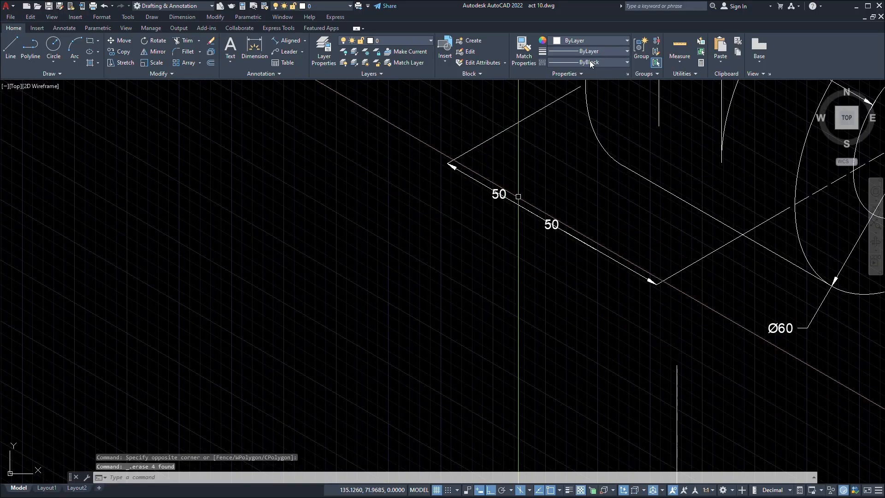
pyautogui.click(499, 194)
pyautogui.press('Delete')
pyautogui.scroll(-2, 591, 233)
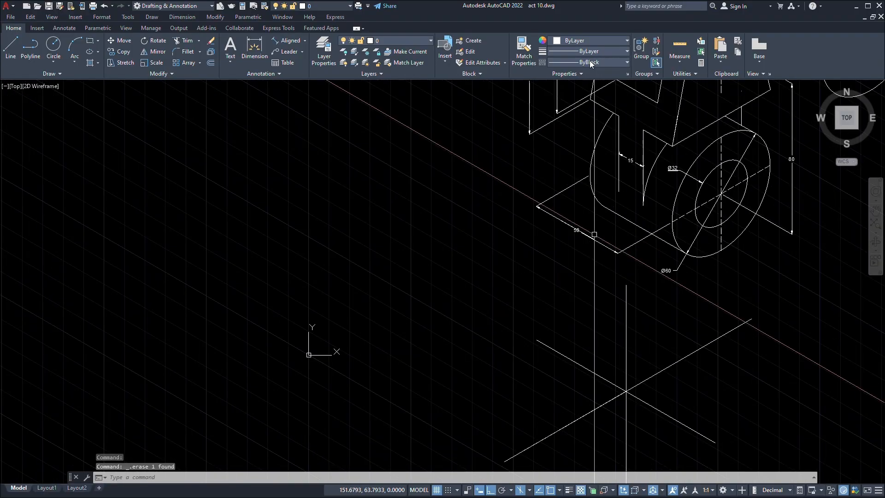
pyautogui.moveTo(545, 244); pyautogui.dragTo(478, 322, button='middle')
pyautogui.scroll(6, 522, 318)
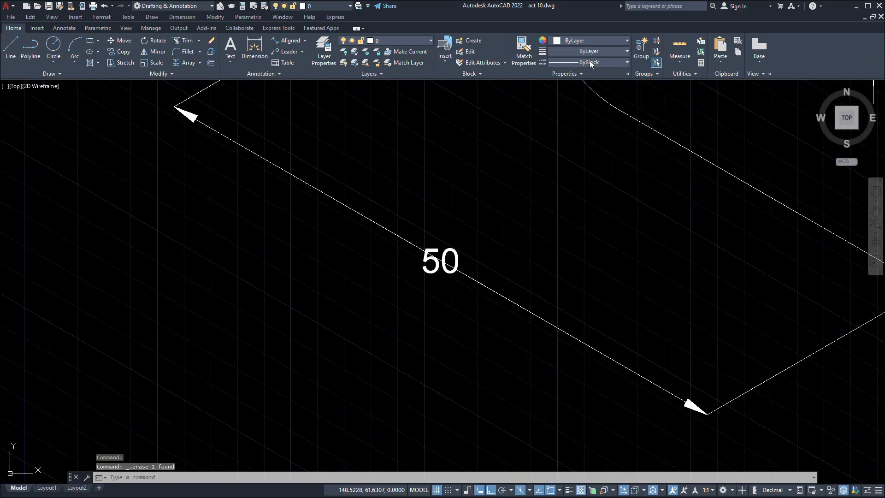
# Examine the cylinder's rear edge, the slot's curved edge and the 15 and 50 dimensions on the reference, and compare them with the redrawn bracket.
pyautogui.scroll(-8, 520, 318)
pyautogui.scroll(4, 590, 267)
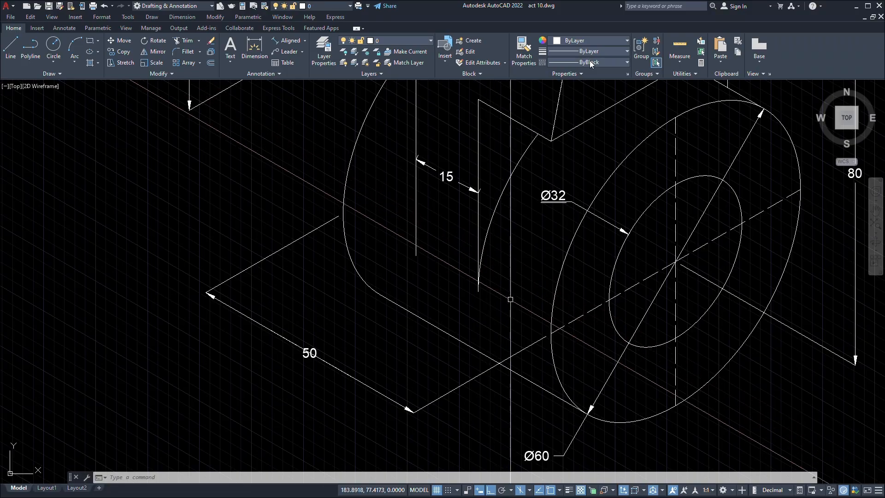
pyautogui.click(575, 302)
pyautogui.click(545, 302)
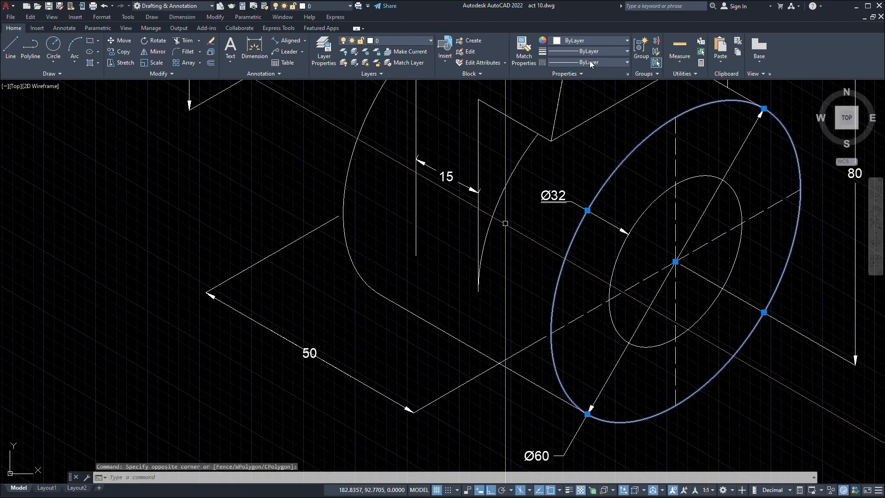
pyautogui.click(514, 221)
pyautogui.click(483, 180)
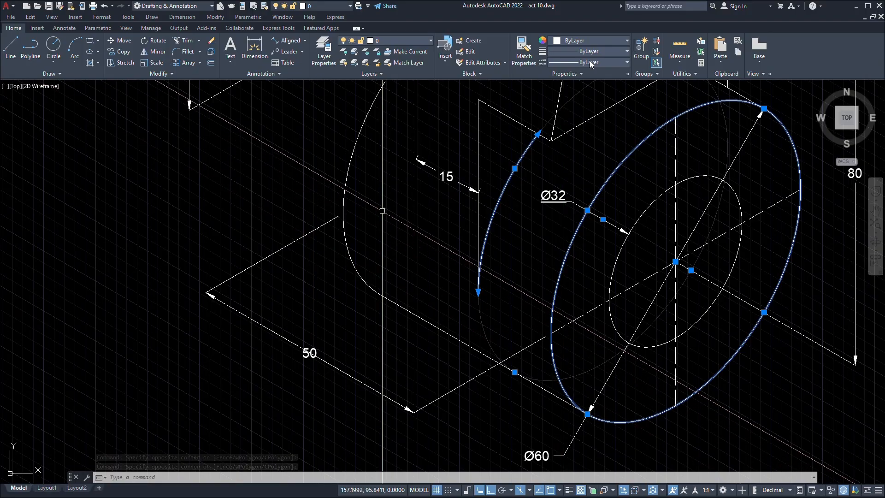
pyautogui.press('Escape')
pyautogui.click(381, 205)
pyautogui.click(345, 157)
pyautogui.click(344, 156)
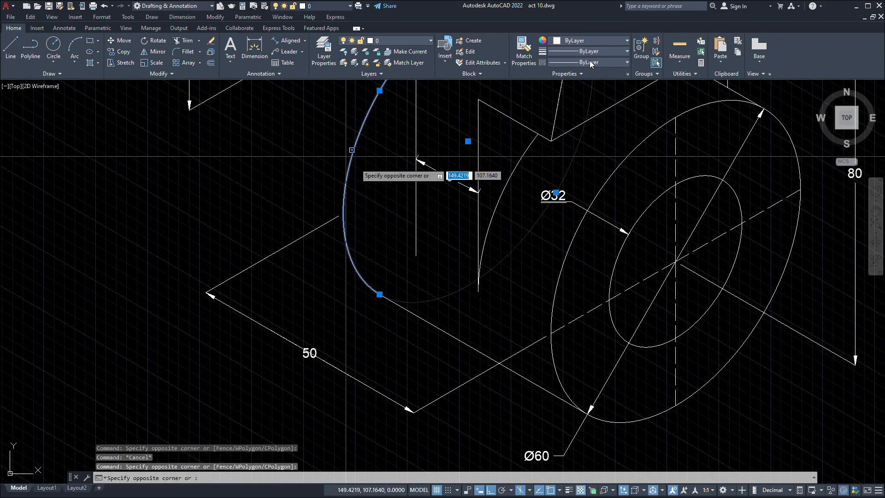
pyautogui.click(421, 257)
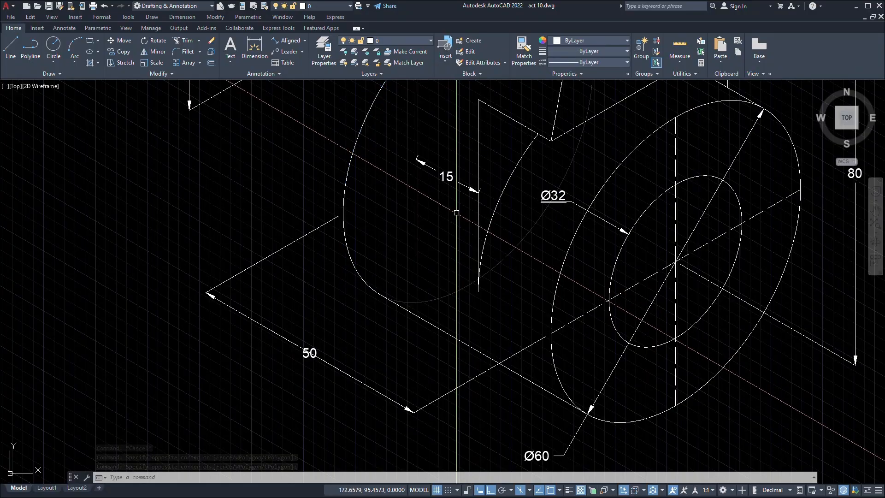
pyautogui.press('Escape')
pyautogui.scroll(-6, 456, 212)
pyautogui.scroll(5, 599, 277)
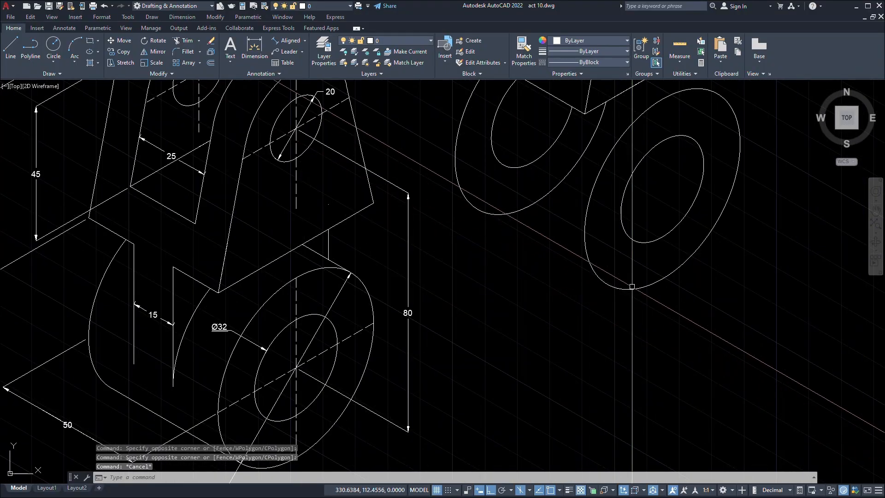
pyautogui.scroll(-5, 632, 286)
pyautogui.scroll(3, 523, 326)
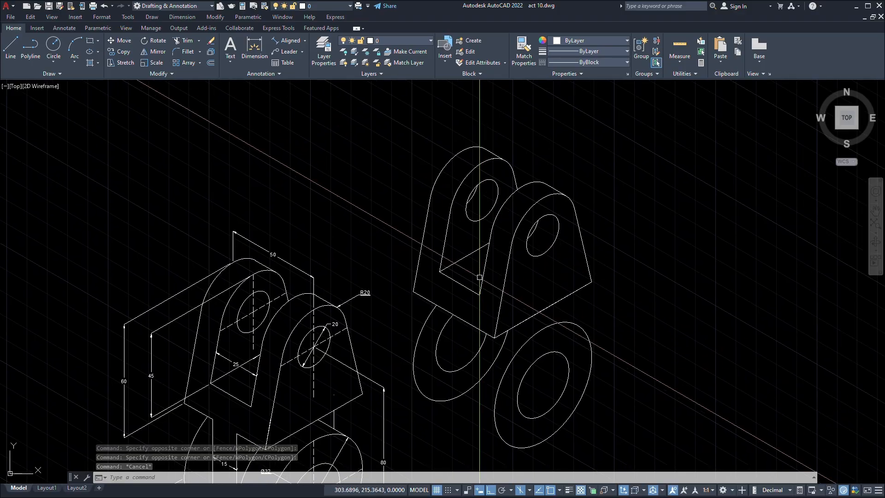
pyautogui.scroll(-4, 479, 277)
pyautogui.scroll(6, 599, 212)
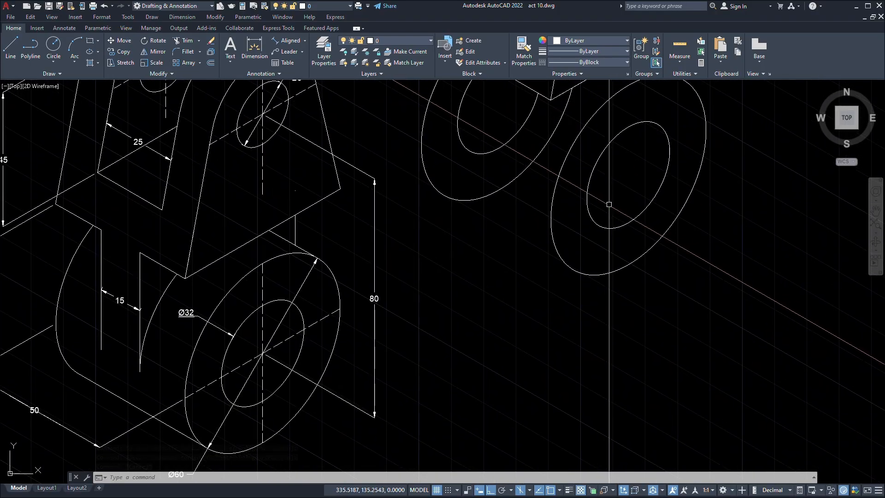
# Copy the outer ellipse of the redrawn lower cylinder's front face back along the 150° isometric direction at distances of 17.5 and 32.5.
pyautogui.click(579, 246)
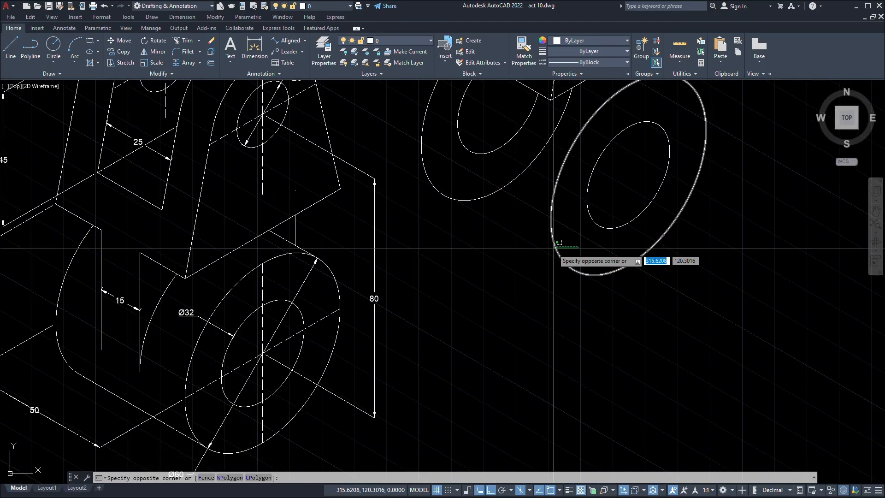
pyautogui.click(549, 251)
pyautogui.scroll(3, 530, 258)
pyautogui.scroll(-3, 504, 272)
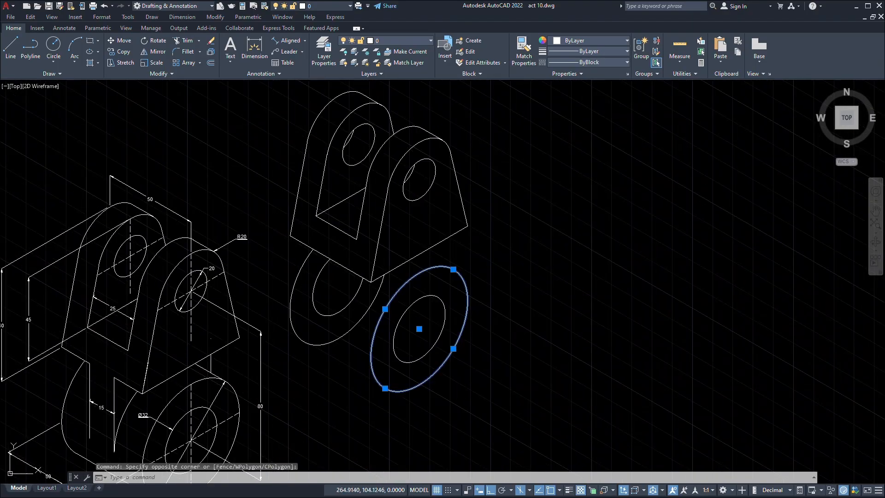
pyautogui.moveTo(504, 272)
pyautogui.mouseDown(button='middle')
pyautogui.moveTo(461, 194)
pyautogui.moveTo(545, 213)
pyautogui.moveTo(475, 255)
pyautogui.mouseUp(button='middle')
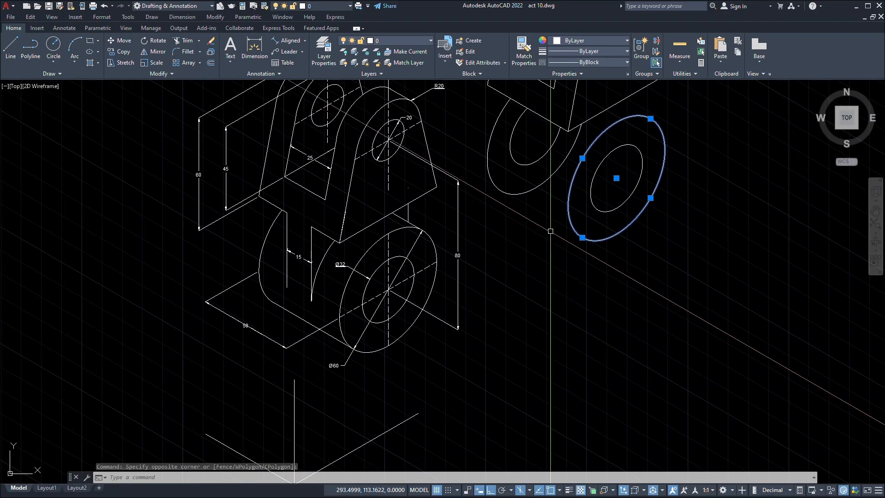
pyautogui.scroll(3, 549, 233)
pyautogui.moveTo(543, 250); pyautogui.dragTo(437, 365, button='middle')
pyautogui.moveTo(592, 244); pyautogui.dragTo(564, 289, button='middle')
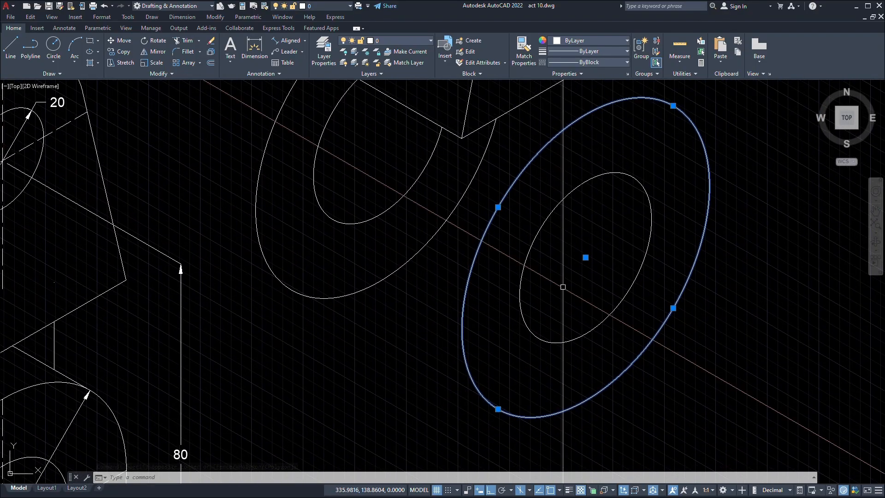
pyautogui.rightClick(486, 314)
pyautogui.press('Return')
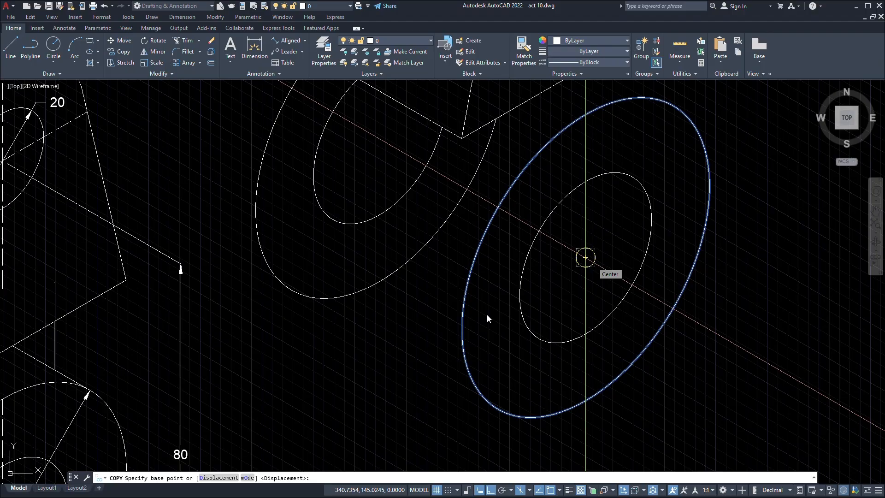
pyautogui.click(530, 227)
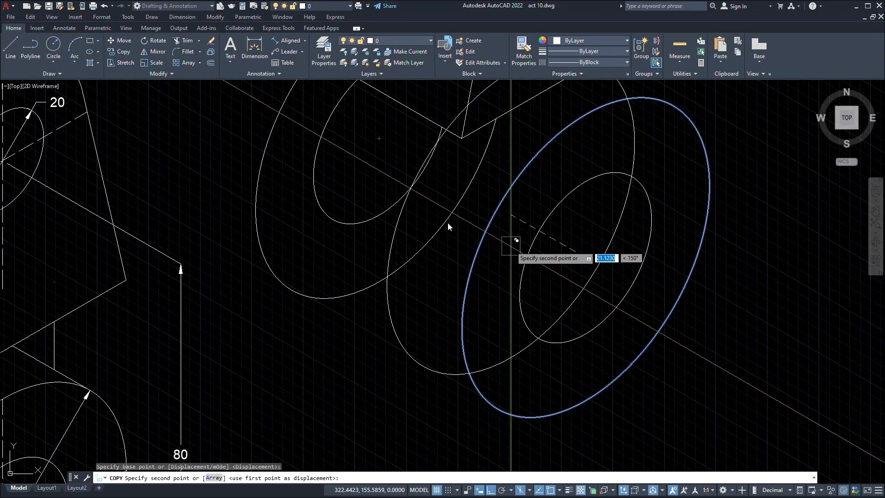
pyautogui.moveTo(323, 163); pyautogui.dragTo(410, 236, button='middle')
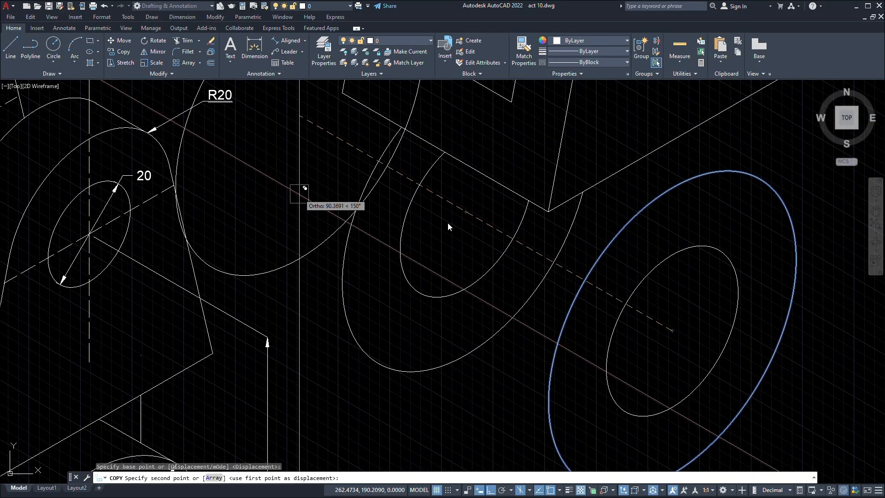
pyautogui.write('17.5')
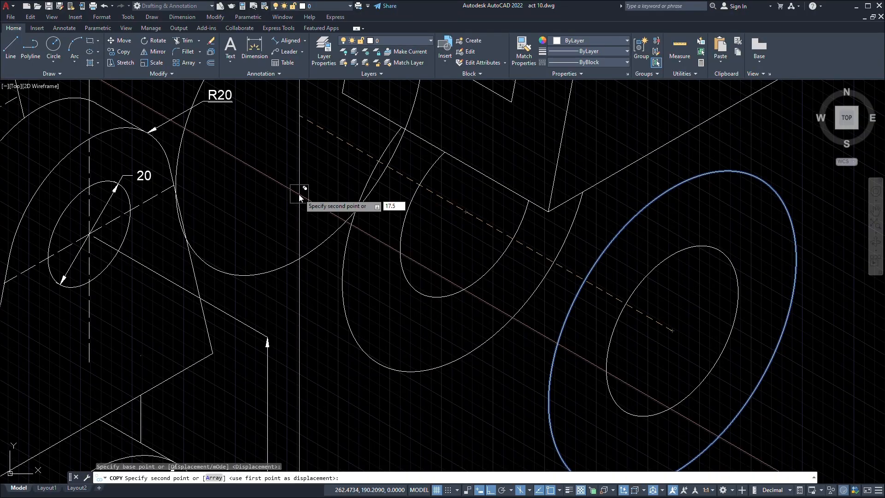
pyautogui.press('Return')
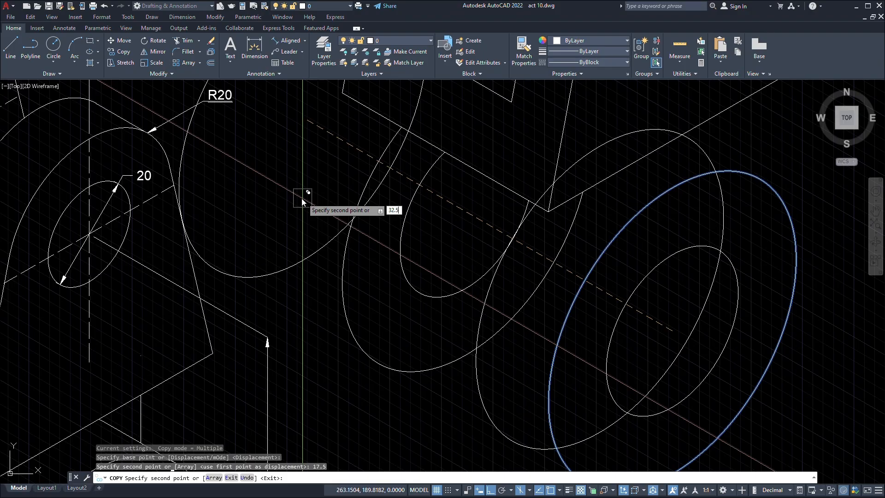
pyautogui.press('Return')
pyautogui.press('Escape')
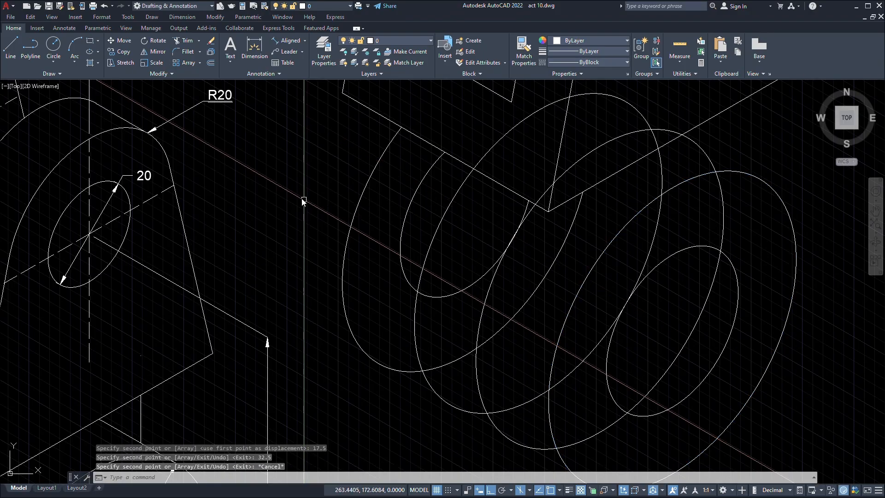
# Highlight the two copied ellipses and check their positions along the redrawn cylinder against the reference slot.
pyautogui.scroll(-3, 302, 201)
pyautogui.scroll(8, 302, 201)
pyautogui.click(340, 218)
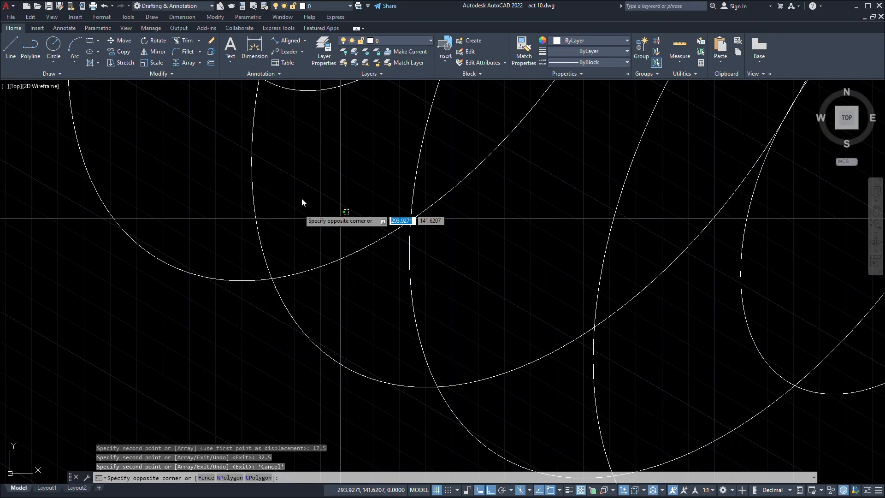
pyautogui.click(224, 195)
pyautogui.click(451, 147)
pyautogui.click(301, 202)
pyautogui.scroll(-5, 301, 201)
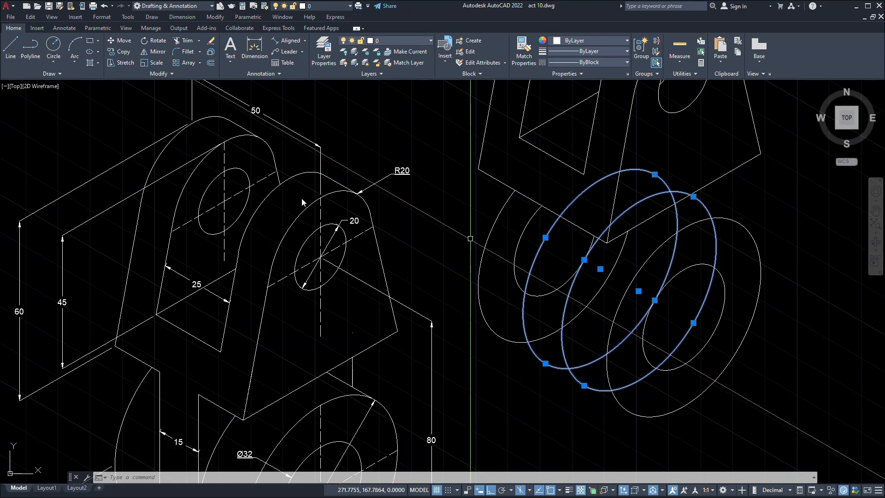
pyautogui.scroll(2, 558, 320)
pyautogui.moveTo(558, 321); pyautogui.dragTo(582, 273, button='middle')
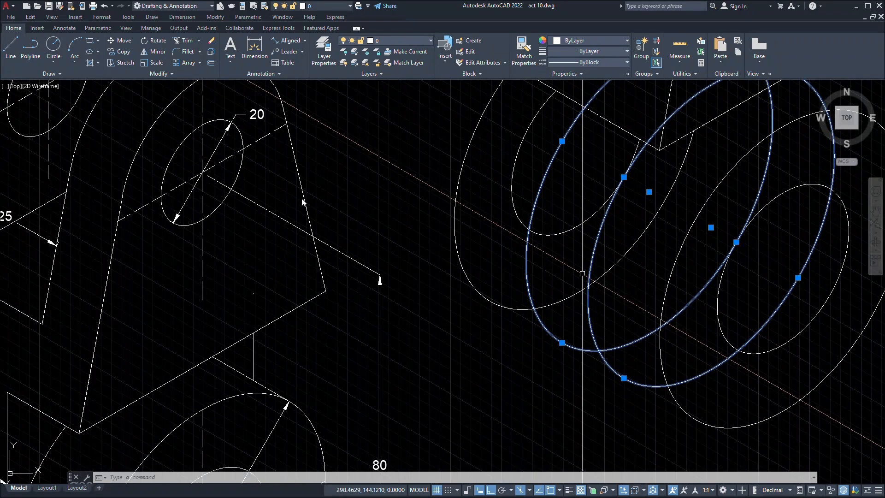
pyautogui.scroll(2, 577, 240)
pyautogui.moveTo(578, 240)
pyautogui.mouseDown(button='middle')
pyautogui.moveTo(560, 283)
pyautogui.moveTo(557, 343)
pyautogui.mouseUp(button='middle')
pyautogui.scroll(-2, 557, 345)
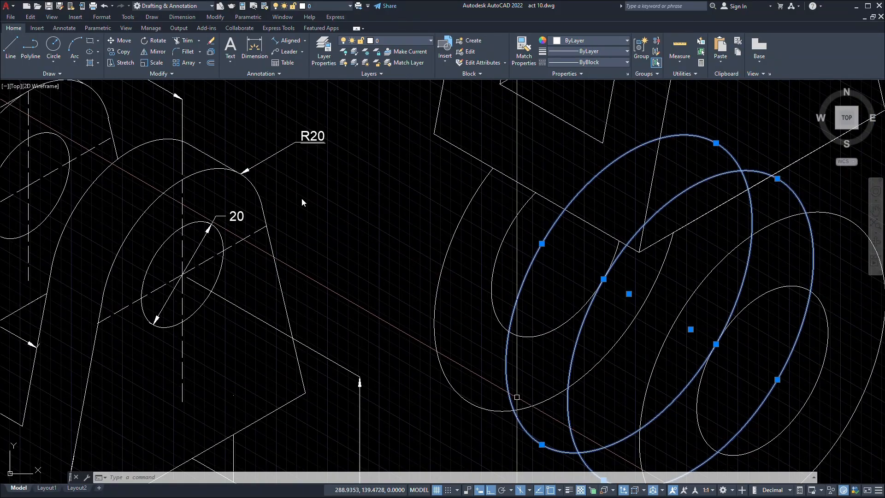
pyautogui.press('Escape')
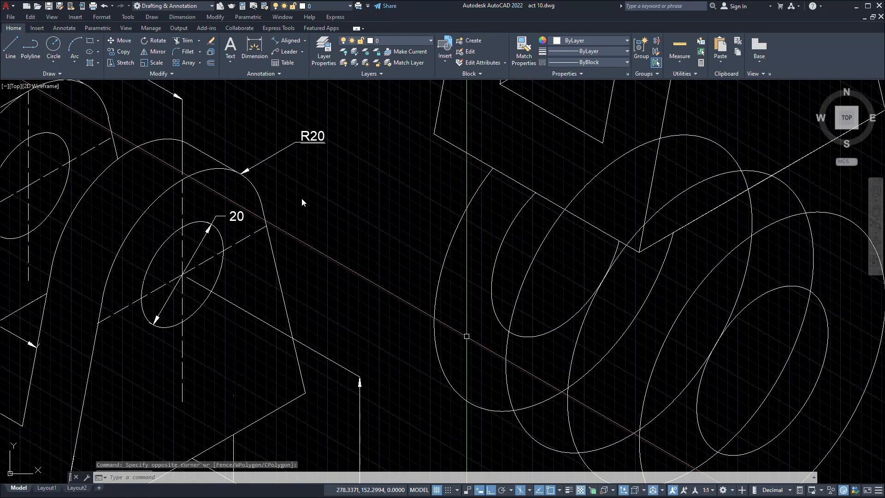
# Start a line at the rear corner of the redrawn bracket's lower side edge, above the cylinder.
pyautogui.scroll(-4, 467, 336)
pyautogui.write('l')
pyautogui.press('Return')
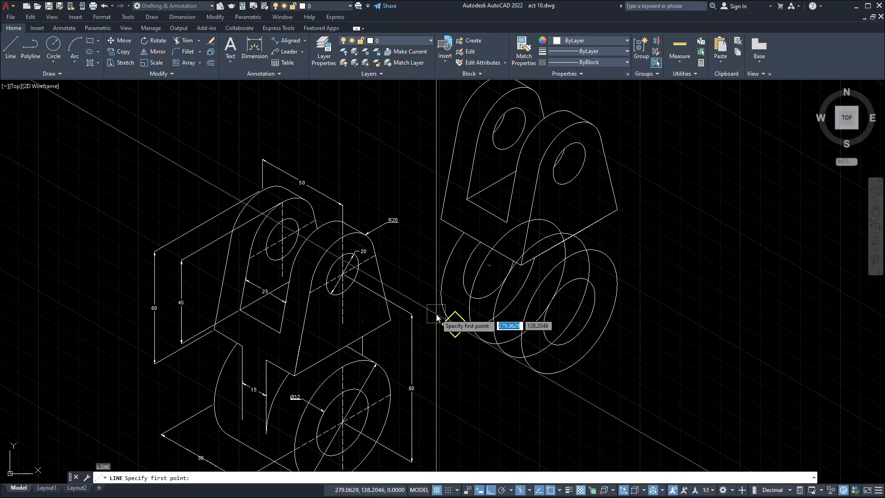
pyautogui.scroll(5, 434, 313)
pyautogui.moveTo(465, 391); pyautogui.dragTo(462, 461, button='middle')
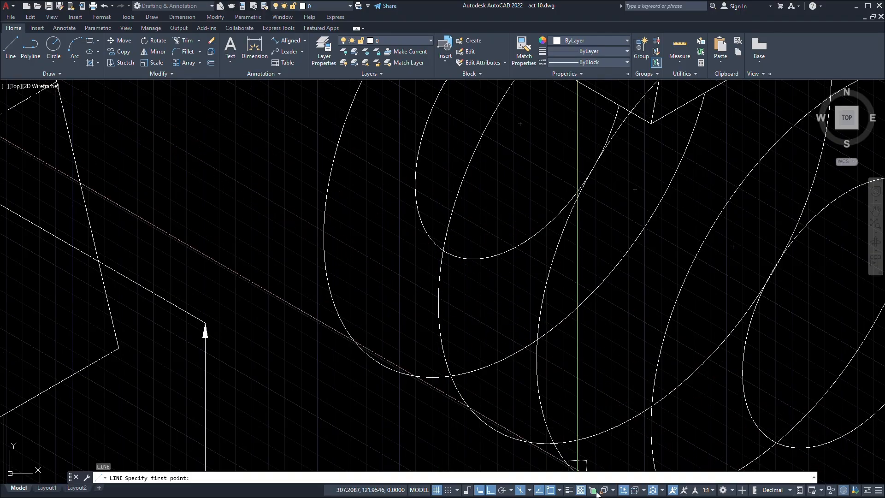
pyautogui.click(559, 490)
pyautogui.scroll(-5, 422, 346)
pyautogui.scroll(2, 406, 233)
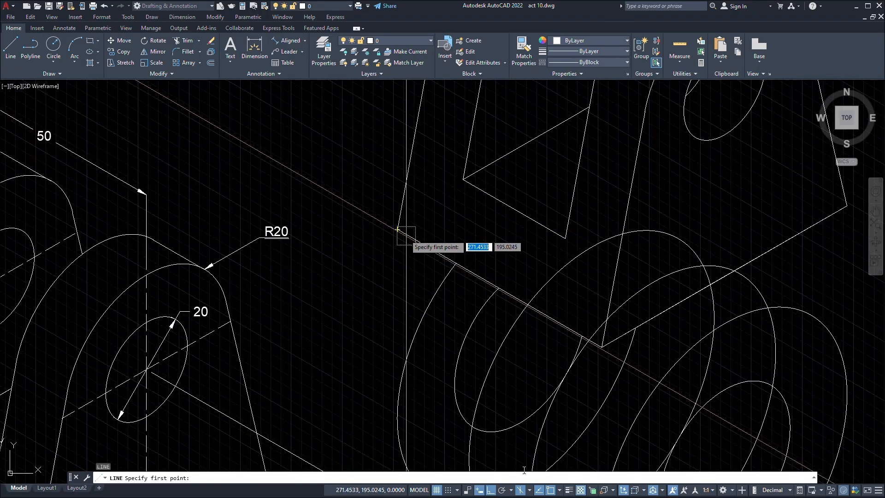
pyautogui.moveTo(397, 230)
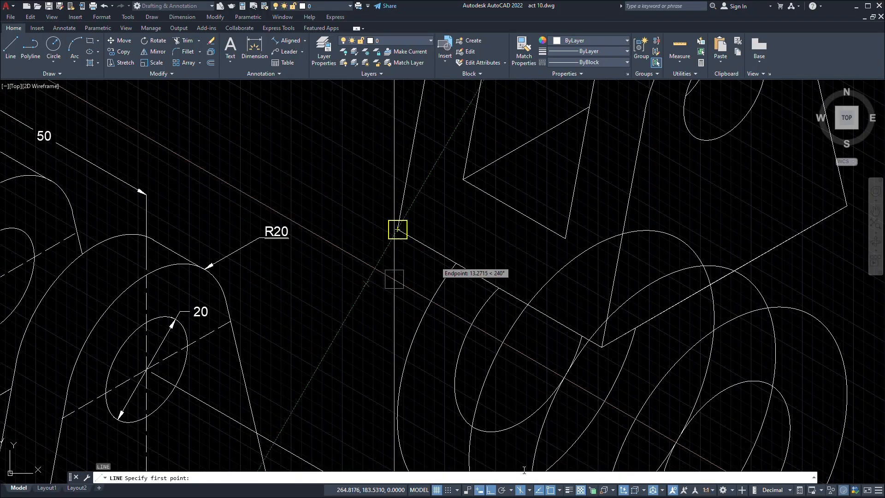
pyautogui.scroll(4, 397, 229)
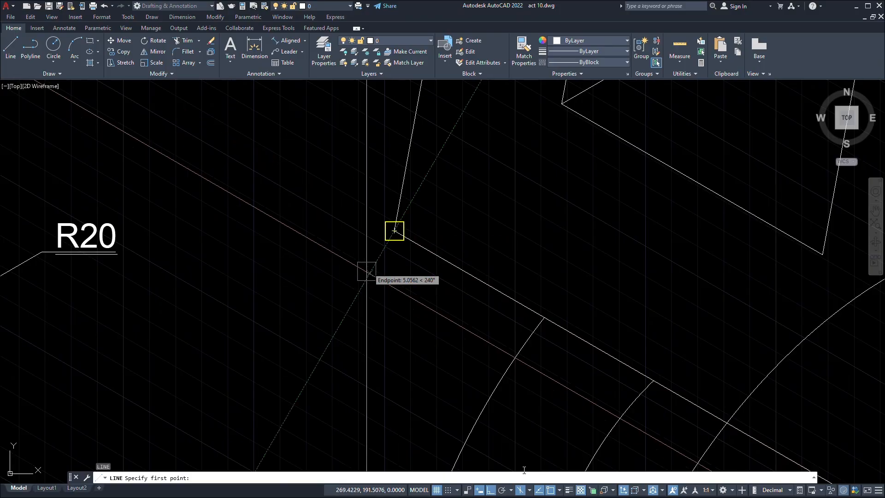
pyautogui.click(395, 231)
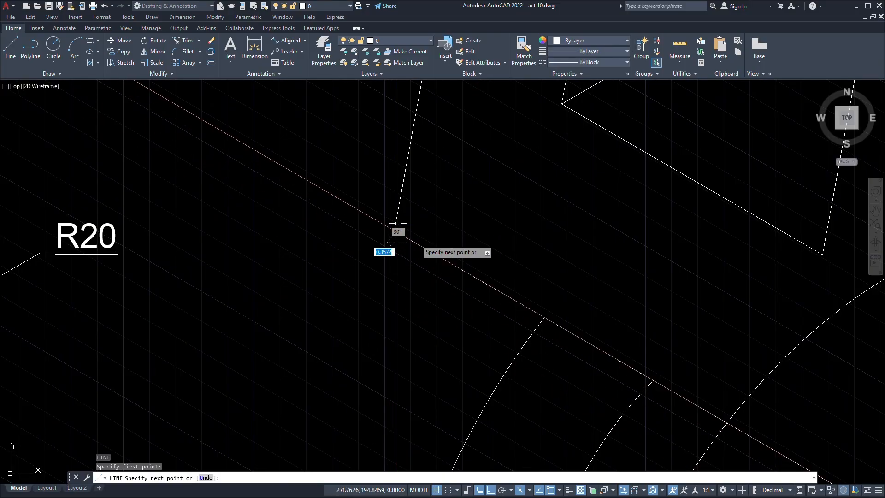
# Try consecutive line segments of 17.5 and 32.5 along the bracket's lower side edge, and undo both.
pyautogui.moveTo(698, 396); pyautogui.dragTo(599, 249, button='middle')
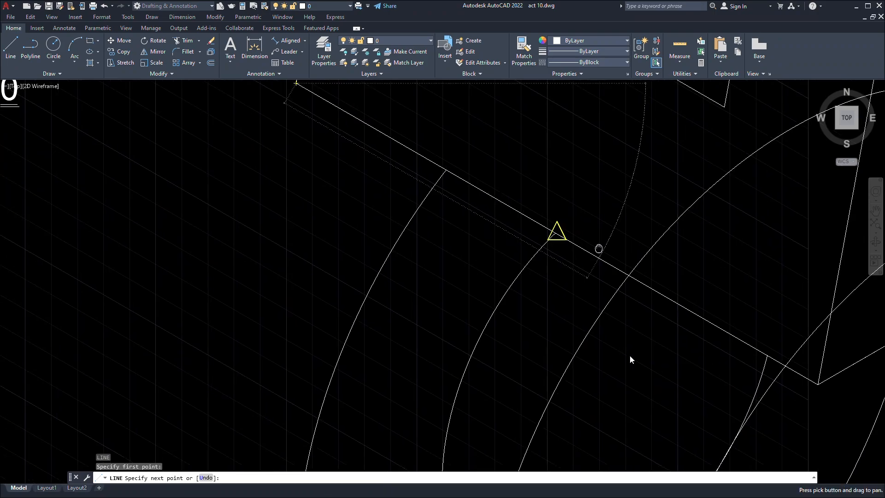
pyautogui.write('17')
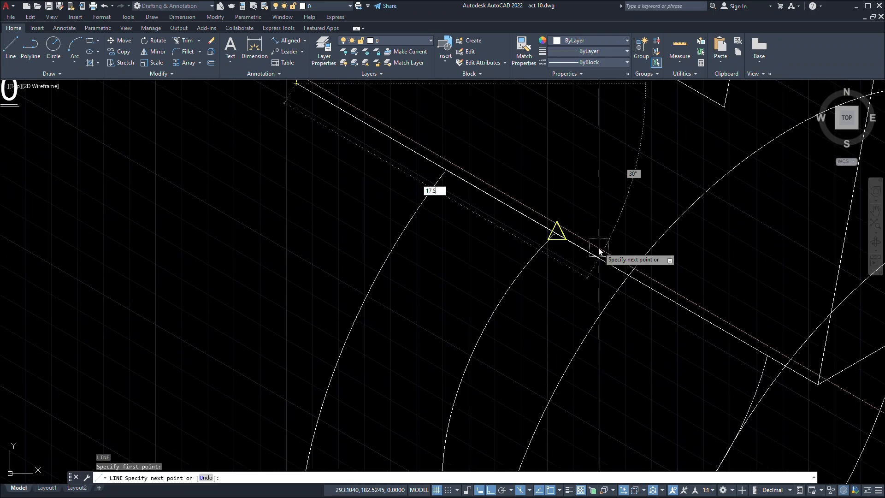
pyautogui.write('.5')
pyautogui.press('Return')
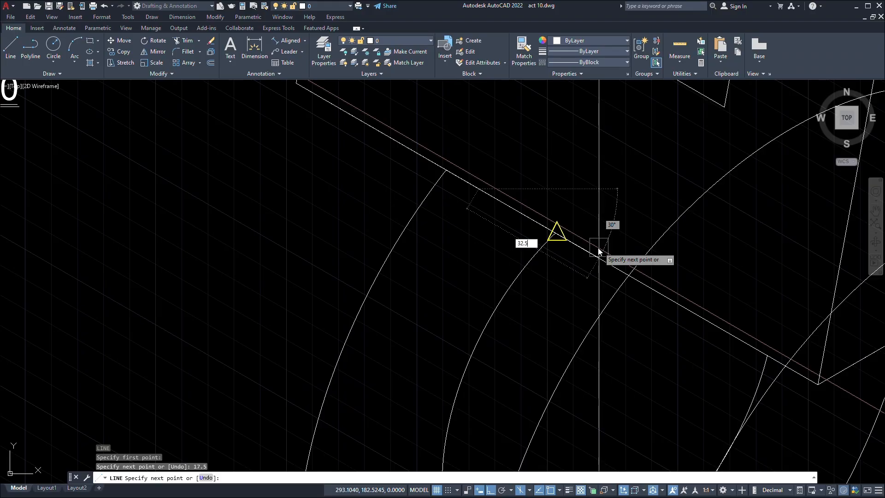
pyautogui.press('Return')
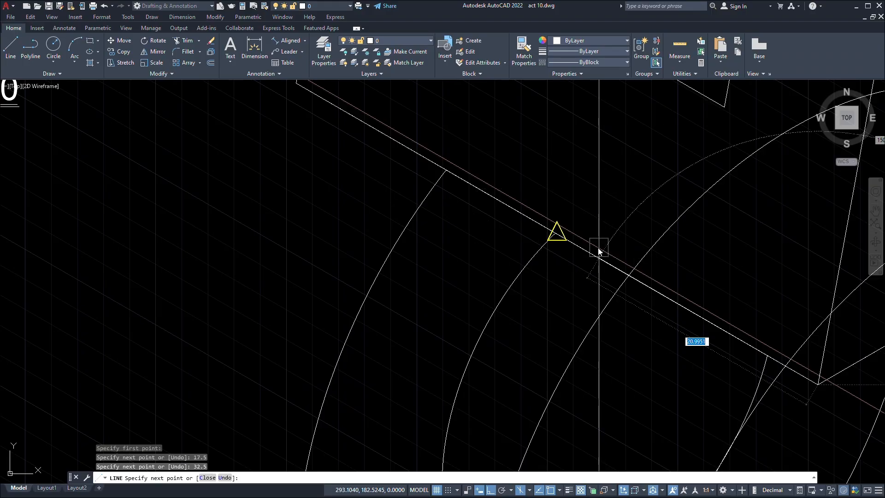
pyautogui.scroll(-3, 645, 313)
pyautogui.scroll(-3, 661, 406)
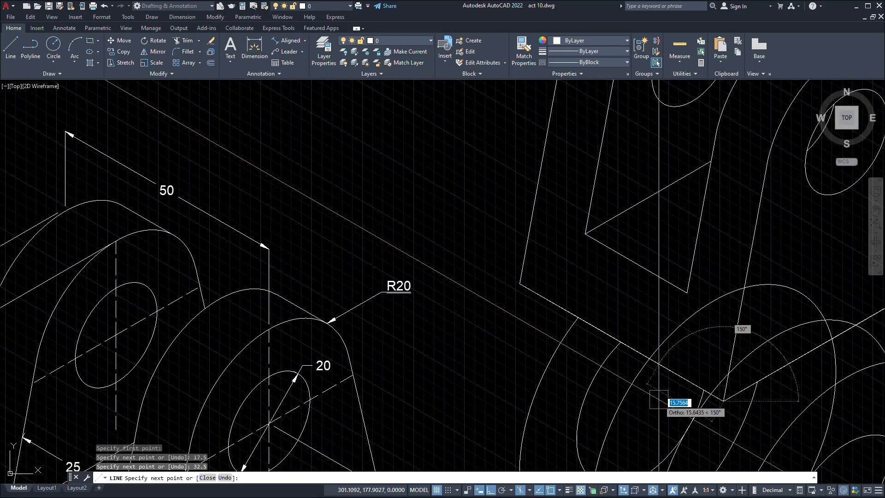
pyautogui.moveTo(658, 399); pyautogui.dragTo(572, 266, button='middle')
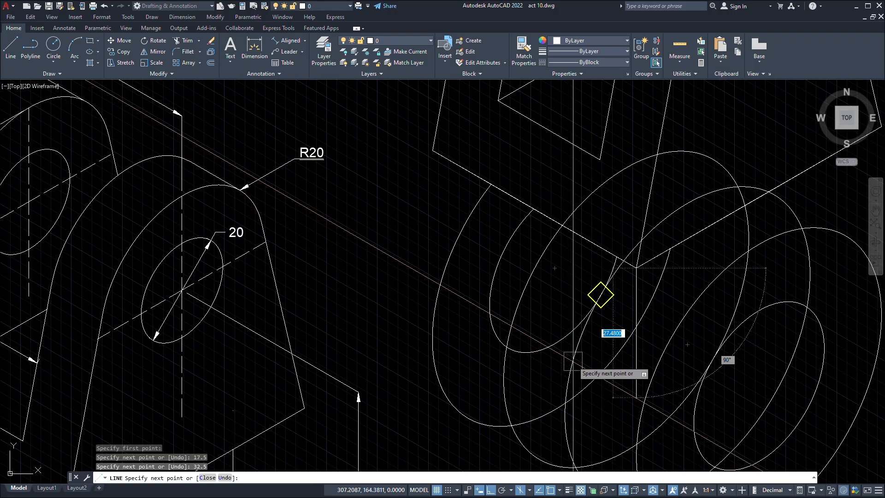
pyautogui.scroll(4, 519, 193)
pyautogui.hotkey('ctrl', 'z')
pyautogui.hotkey('ctrl', 'z')
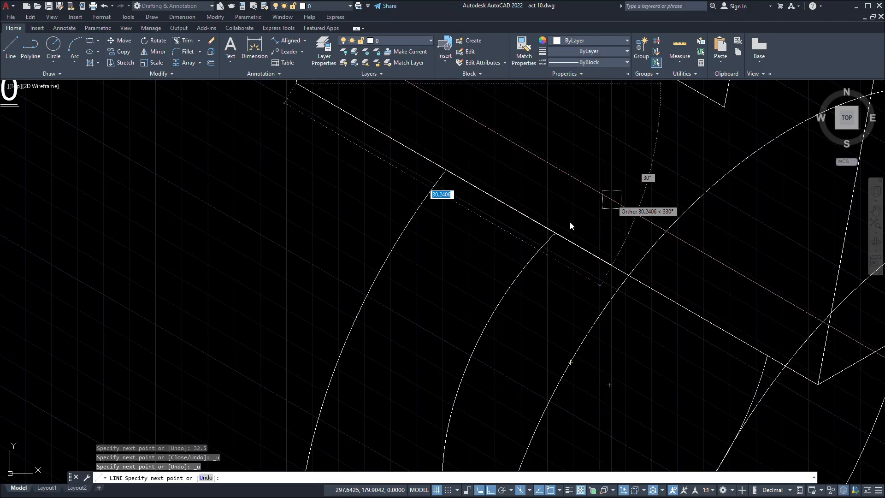
# Draw consecutive line segments of 17.5 and 15 along the lower side edge toward the front to mark the slot's width.
pyautogui.write('17.5')
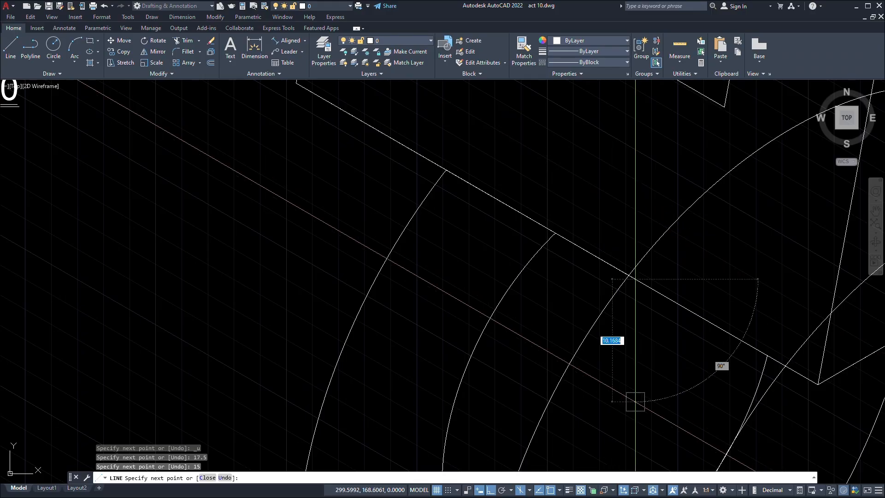
pyautogui.press('Escape')
pyautogui.scroll(3, 518, 235)
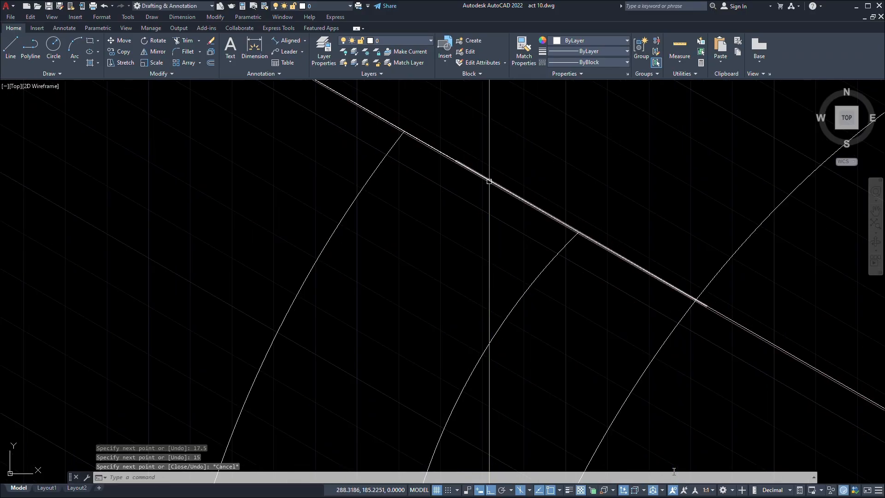
pyautogui.click(510, 177)
pyautogui.click(498, 209)
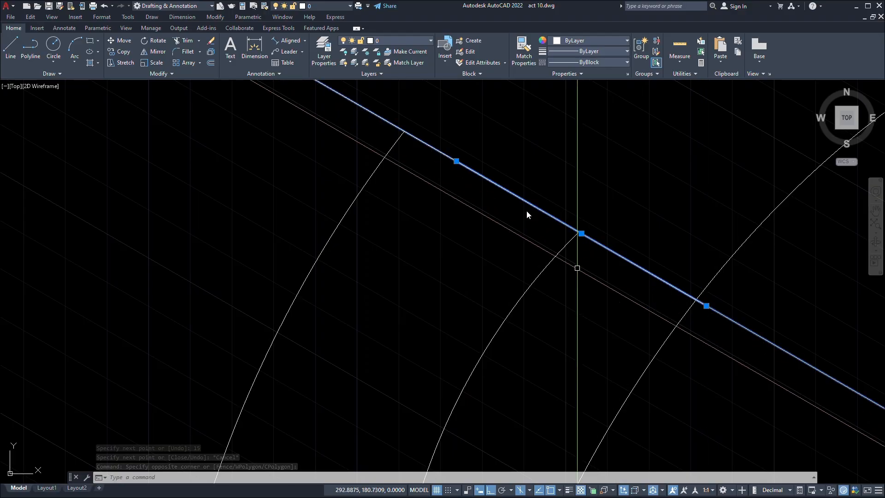
pyautogui.press('Escape')
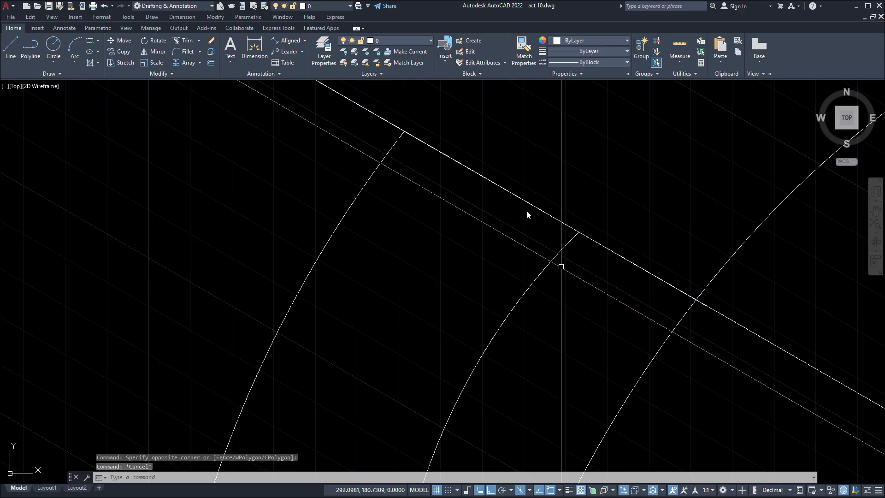
# Draw the slot's rear vertical edge from the end of the 17.5 segment down to the rearmost copied ellipse.
pyautogui.scroll(-5, 526, 212)
pyautogui.write('L')
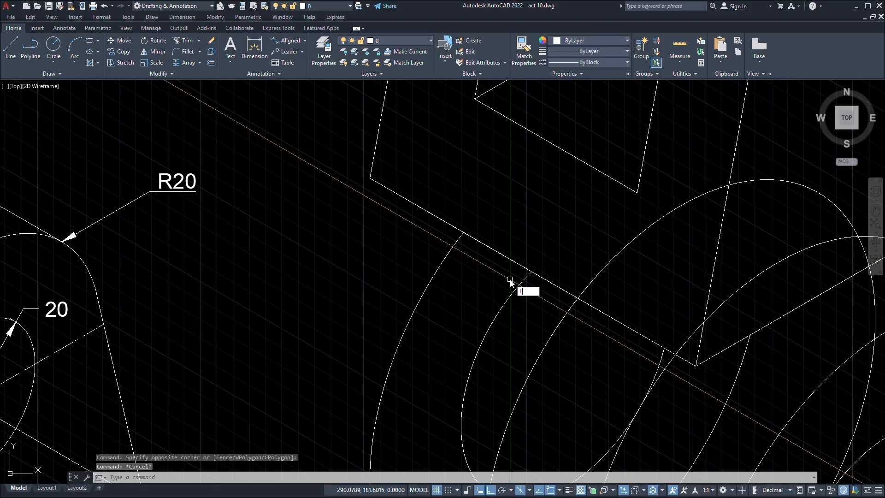
pyautogui.press('Return')
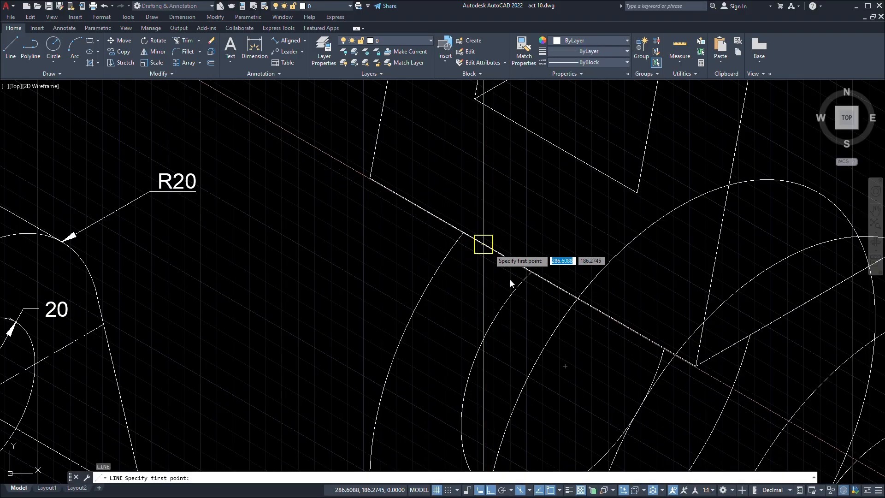
pyautogui.scroll(-2, 483, 244)
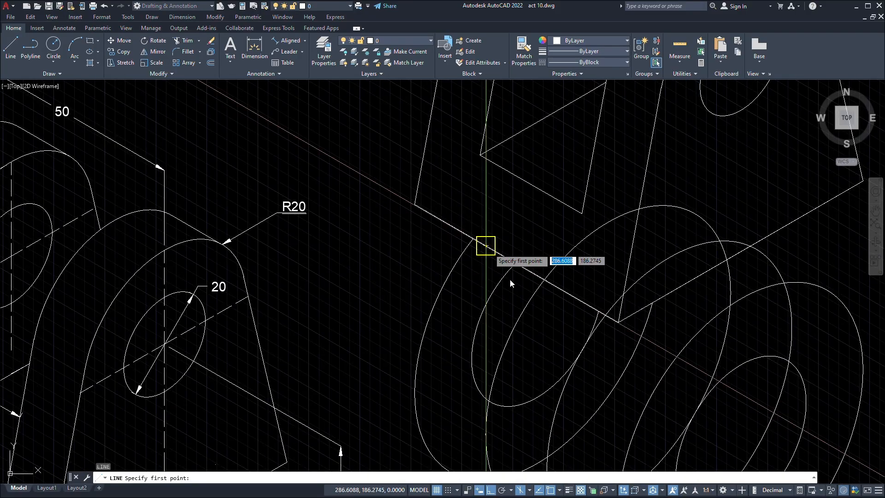
pyautogui.moveTo(498, 333); pyautogui.dragTo(525, 167, button='middle')
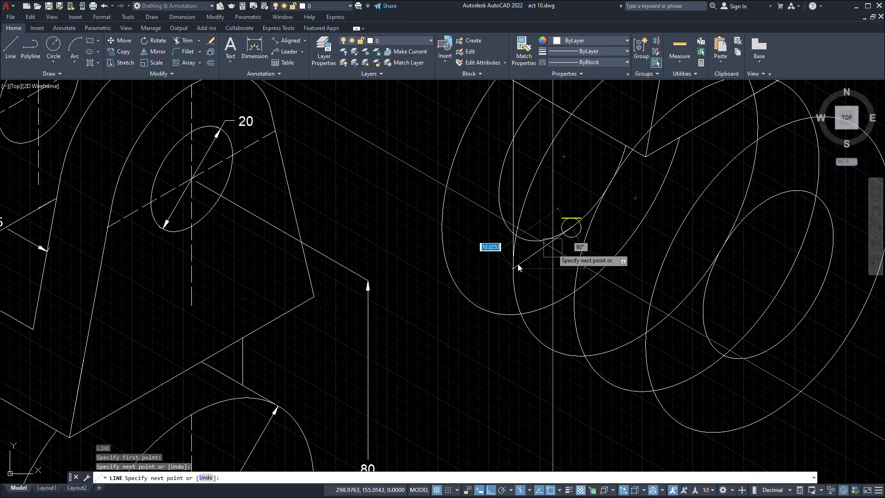
pyautogui.press('Escape')
pyautogui.moveTo(546, 232); pyautogui.dragTo(505, 311, button='middle')
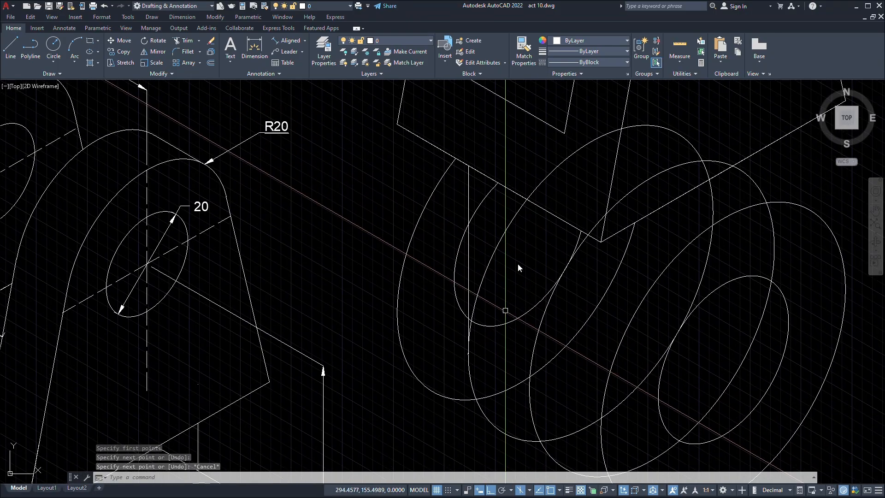
# Draw the slot's front vertical edge from the end of the 15 segment, 40 down to tangency with the copied ellipse nearer the front.
pyautogui.press('space')
pyautogui.scroll(5, 506, 313)
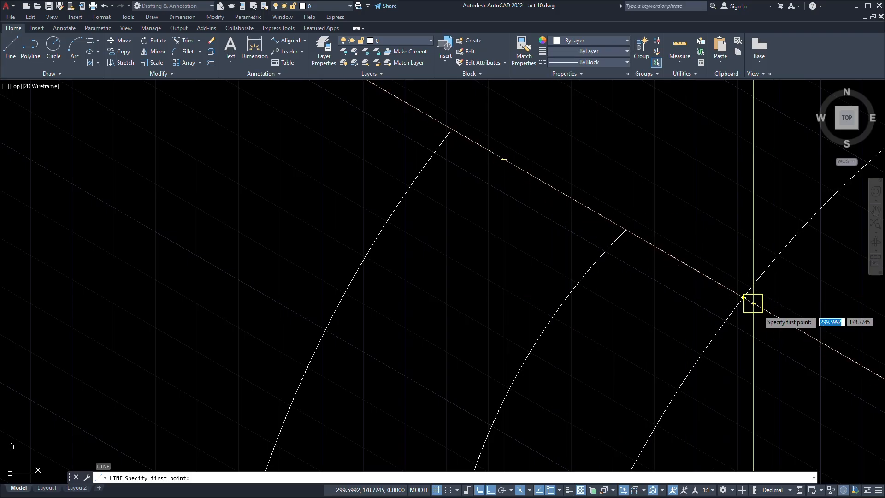
pyautogui.scroll(3, 752, 303)
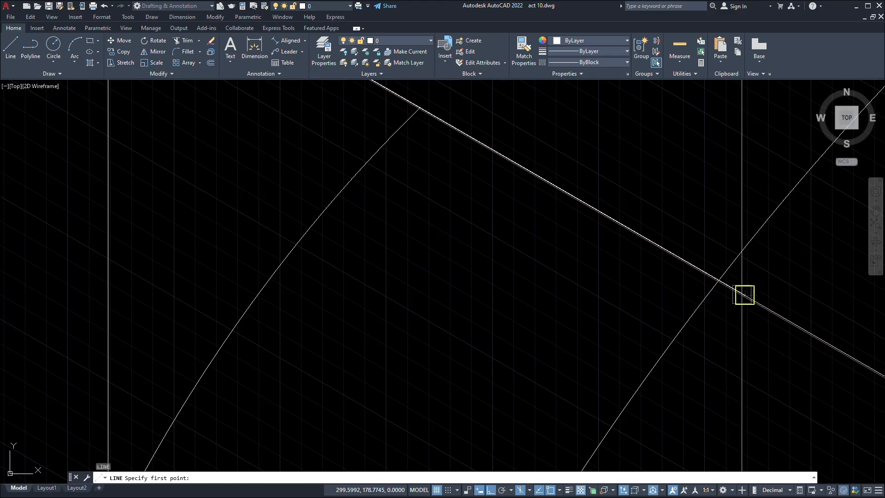
pyautogui.click(744, 295)
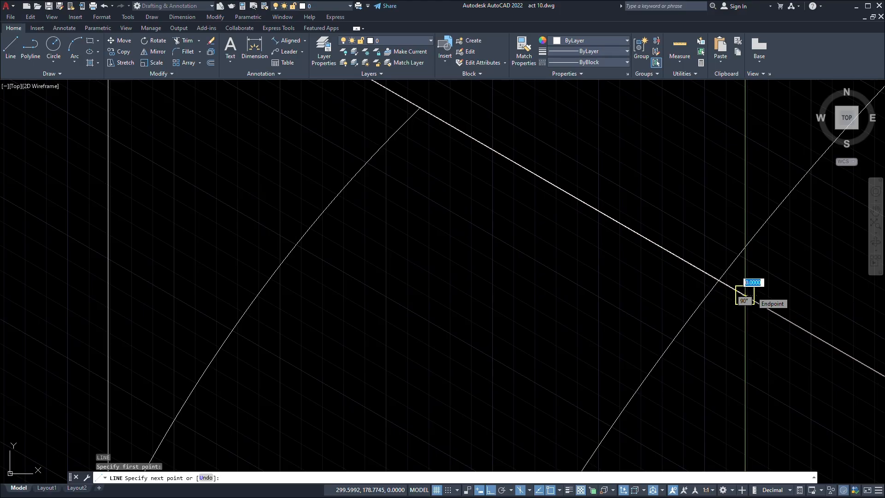
pyautogui.scroll(-5, 744, 295)
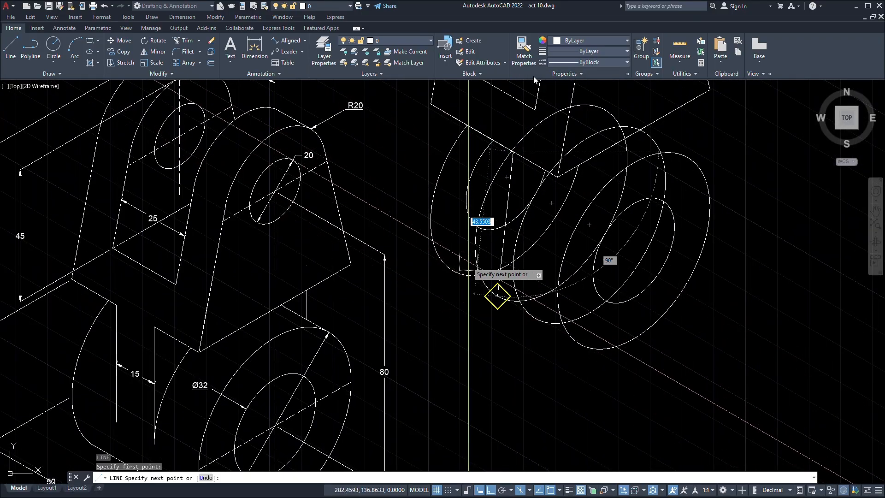
pyautogui.moveTo(510, 363); pyautogui.dragTo(527, 373, button='middle')
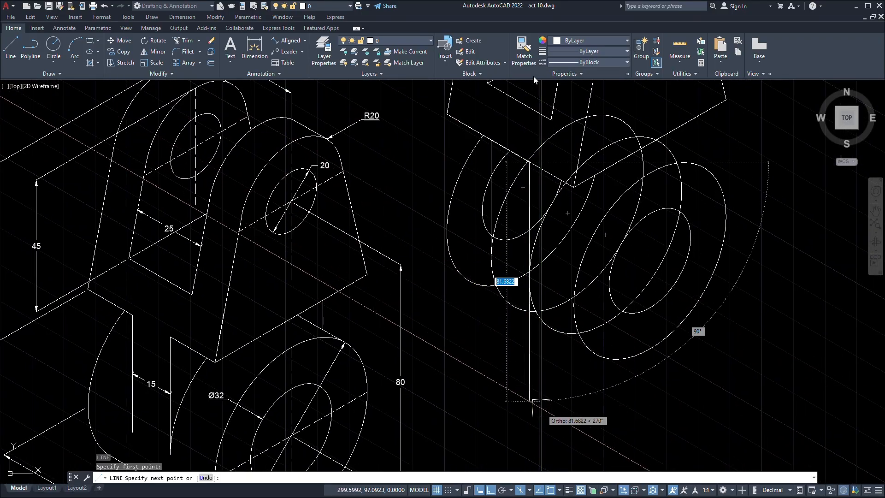
pyautogui.scroll(7, 534, 387)
pyautogui.scroll(-7, 541, 387)
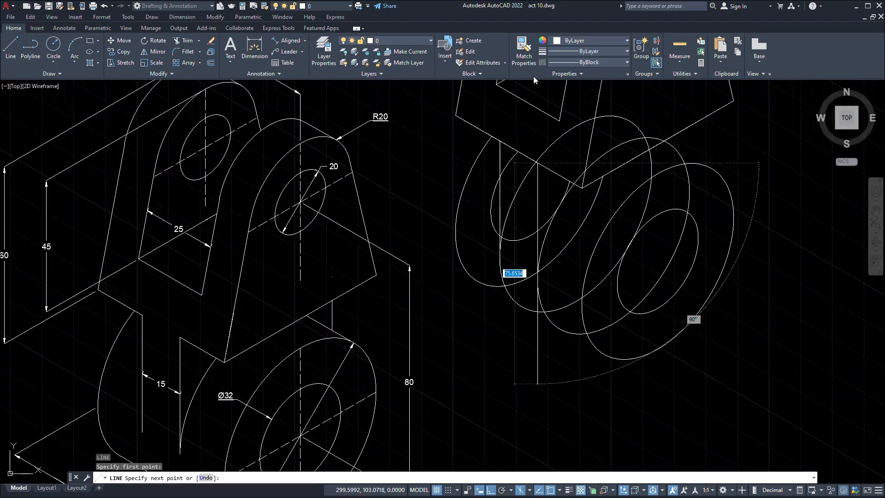
pyautogui.scroll(5, 541, 387)
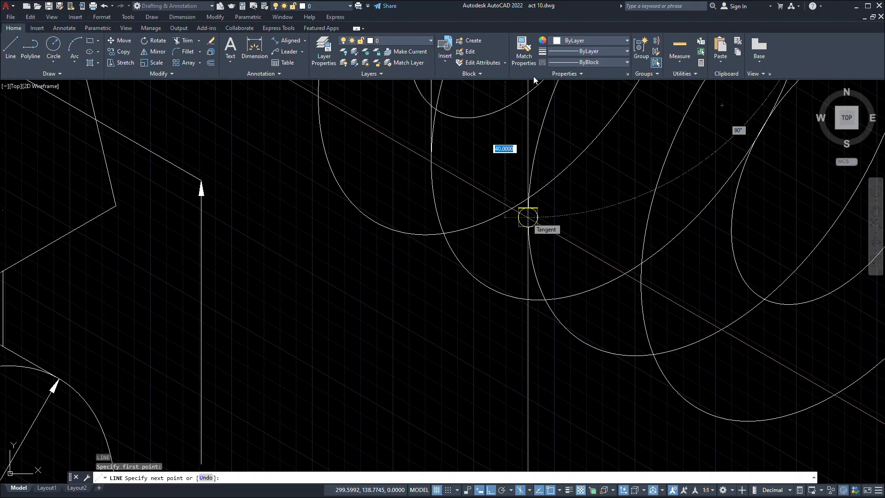
pyautogui.click(528, 216)
pyautogui.press('Escape')
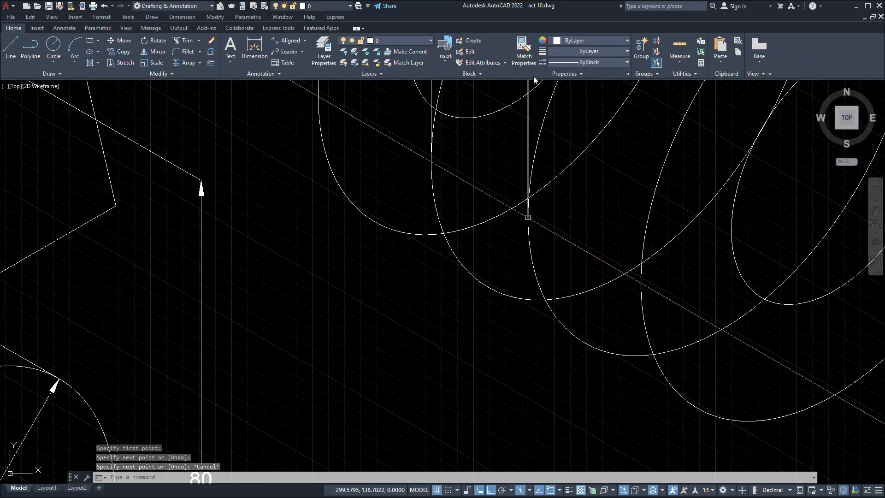
# Trim the lower-left part of the front-side copied ellipse, from the slot's front vertical edge to the cylinder's front ellipse.
pyautogui.scroll(-5, 528, 216)
pyautogui.scroll(3, 491, 257)
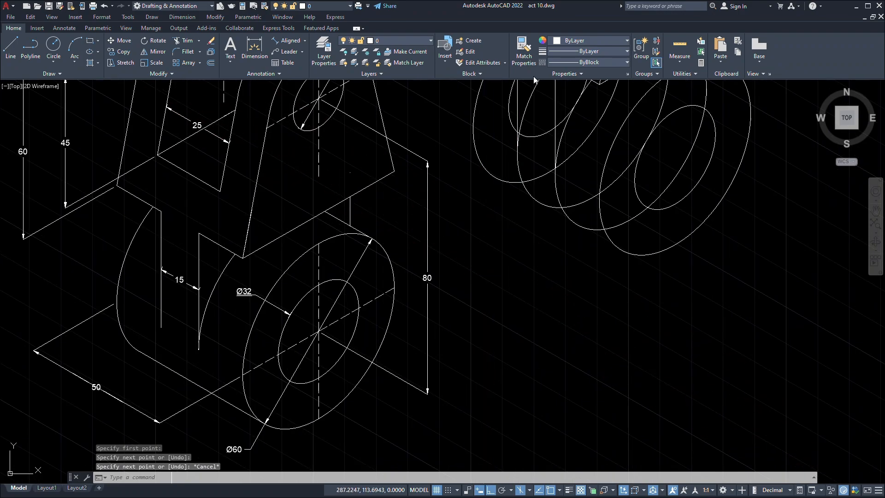
pyautogui.moveTo(546, 262); pyautogui.dragTo(501, 355, button='middle')
pyautogui.moveTo(496, 322); pyautogui.dragTo(484, 360, button='middle')
pyautogui.scroll(3, 484, 359)
pyautogui.scroll(-1, 552, 306)
pyautogui.moveTo(552, 306); pyautogui.dragTo(437, 395, button='middle')
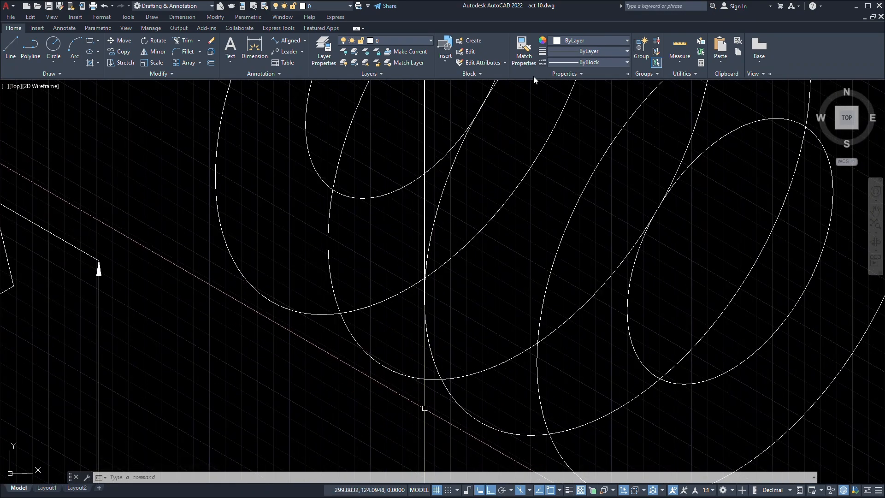
pyautogui.write('TR')
pyautogui.press('Return')
pyautogui.click(485, 389)
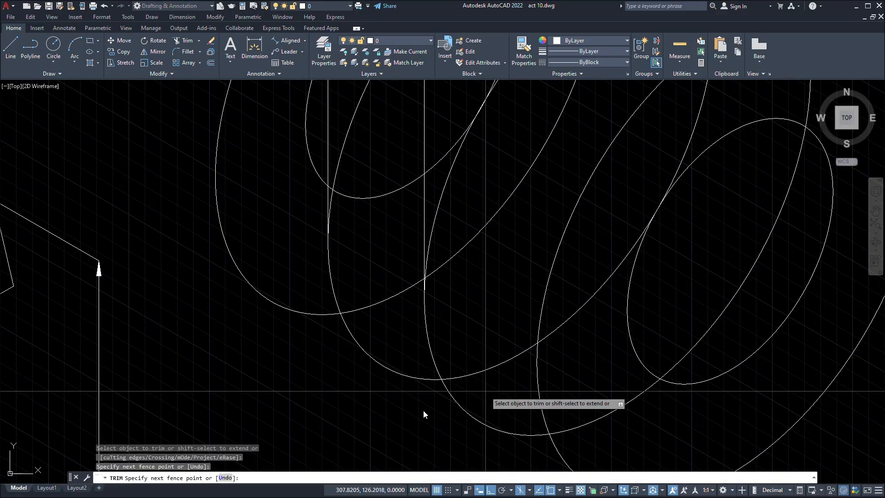
pyautogui.click(444, 447)
pyautogui.click(441, 341)
pyautogui.click(417, 349)
pyautogui.moveTo(429, 350); pyautogui.dragTo(448, 357, button='middle')
pyautogui.press('Escape')
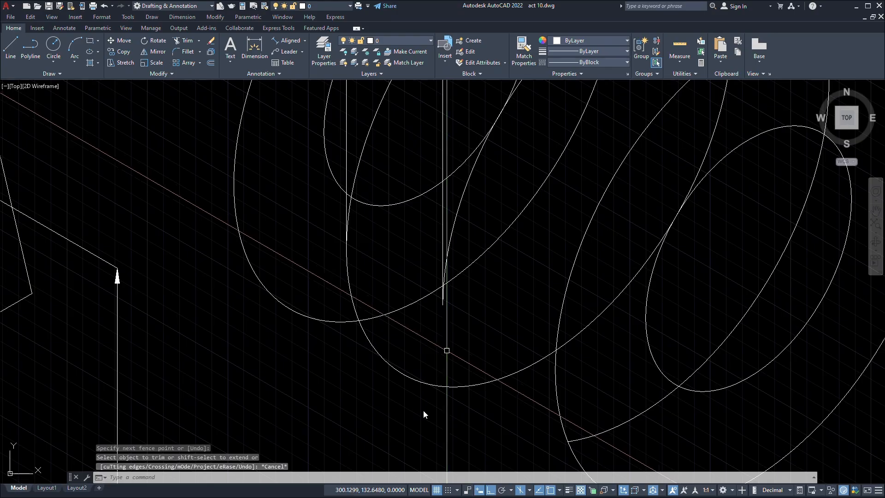
# Erase the middle copied outer ellipse and the rear copied hole ellipse of the lower cylinder.
pyautogui.click(447, 352)
pyautogui.click(379, 397)
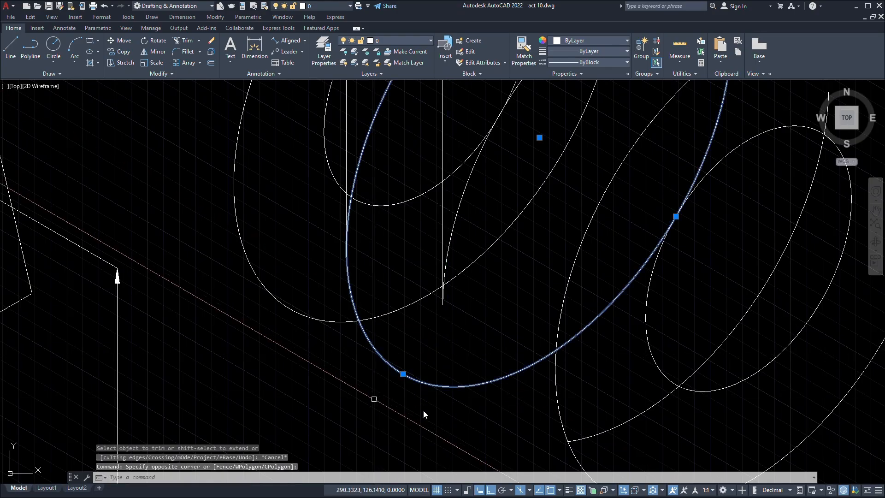
pyautogui.press('Delete')
pyautogui.scroll(-3, 374, 398)
pyautogui.scroll(5, 475, 249)
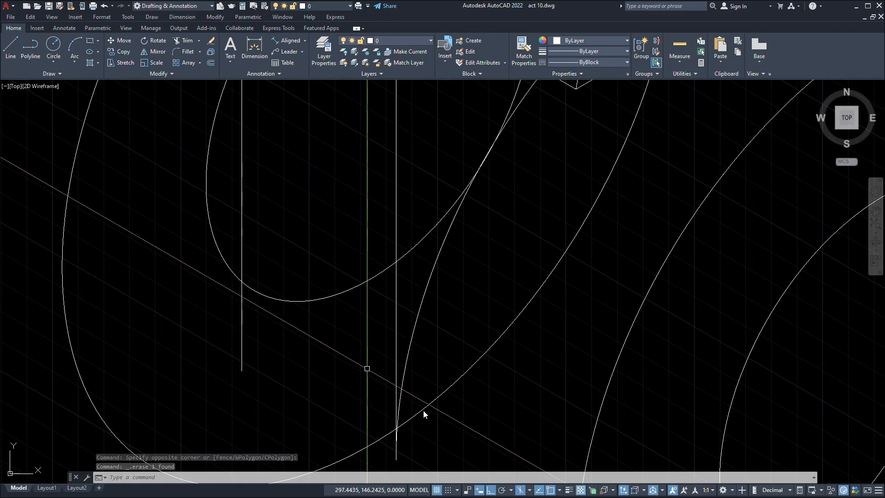
pyautogui.moveTo(366, 368); pyautogui.dragTo(436, 383, button='middle')
pyautogui.click(408, 363)
pyautogui.click(376, 301)
pyautogui.scroll(-4, 375, 300)
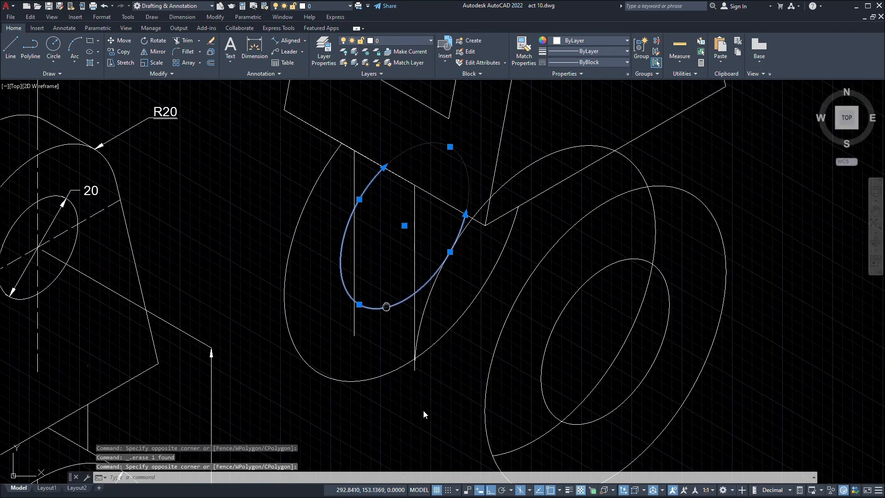
pyautogui.press('Delete')
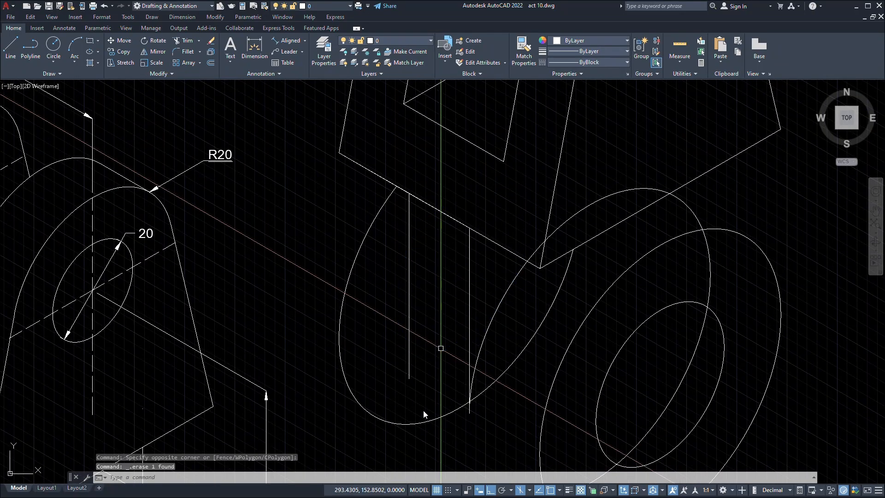
# Trim the front-side copied ellipse where it overlaps the bracket's faces above the lower edges.
pyautogui.scroll(-3, 441, 349)
pyautogui.scroll(5, 528, 291)
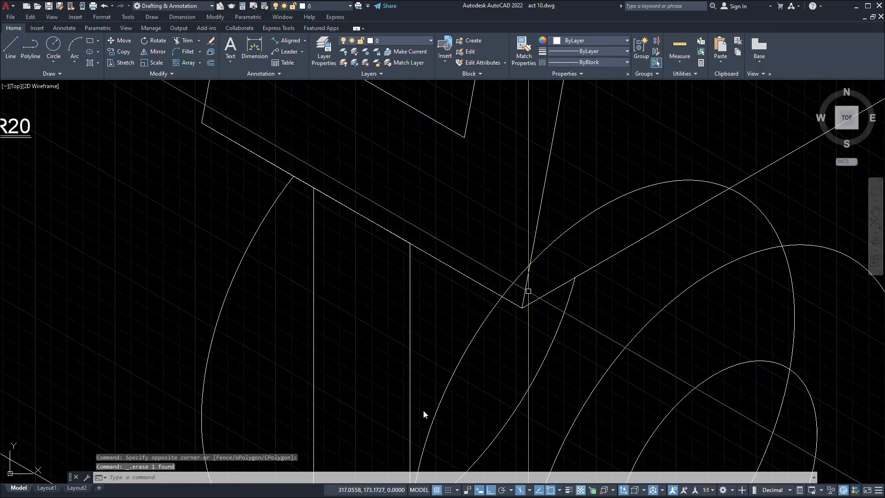
pyautogui.scroll(3, 423, 414)
pyautogui.write('tr')
pyautogui.press('Return')
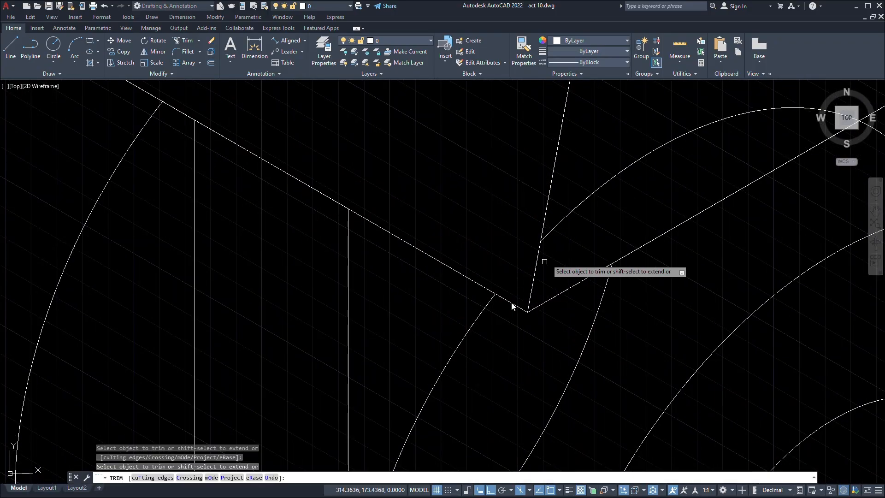
pyautogui.click(559, 231)
pyautogui.click(559, 203)
pyautogui.press('Return')
# Trim the copied ellipse inside the cylinder's front face and the rear ellipse's part beyond the slot's front edge.
pyautogui.scroll(-5, 588, 233)
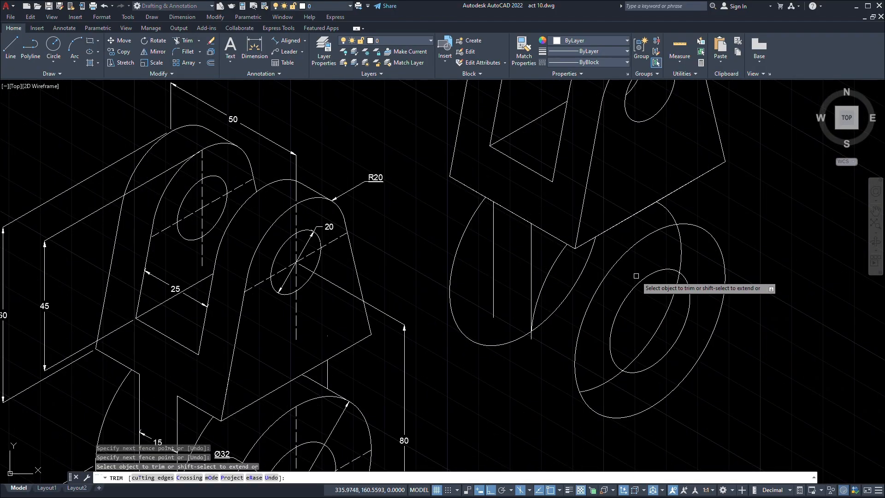
pyautogui.moveTo(646, 276); pyautogui.dragTo(581, 277, button='middle')
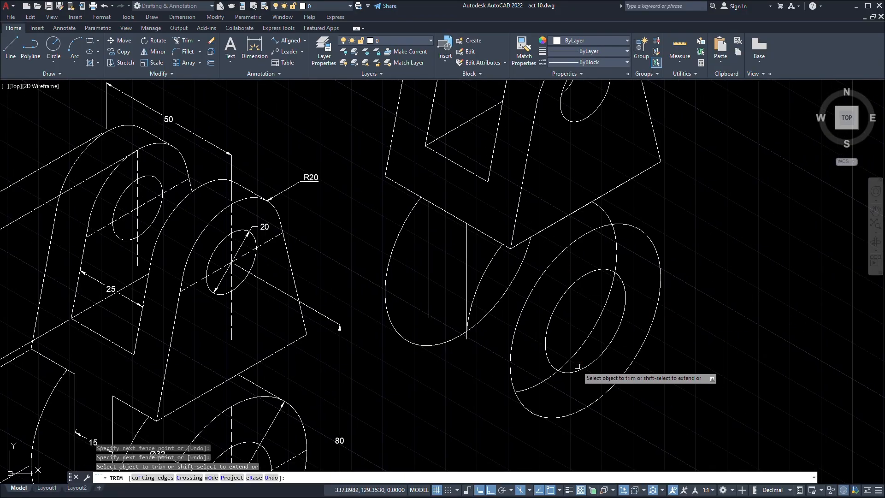
pyautogui.click(599, 345)
pyautogui.click(530, 376)
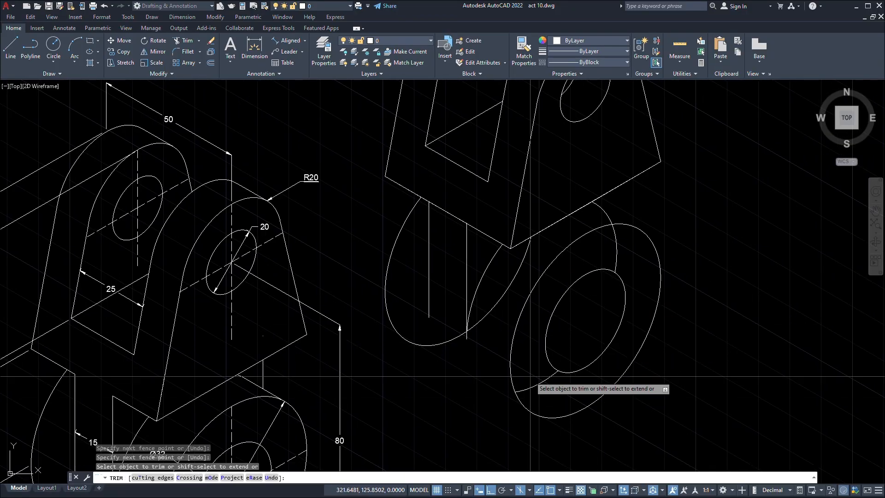
pyautogui.press('Return')
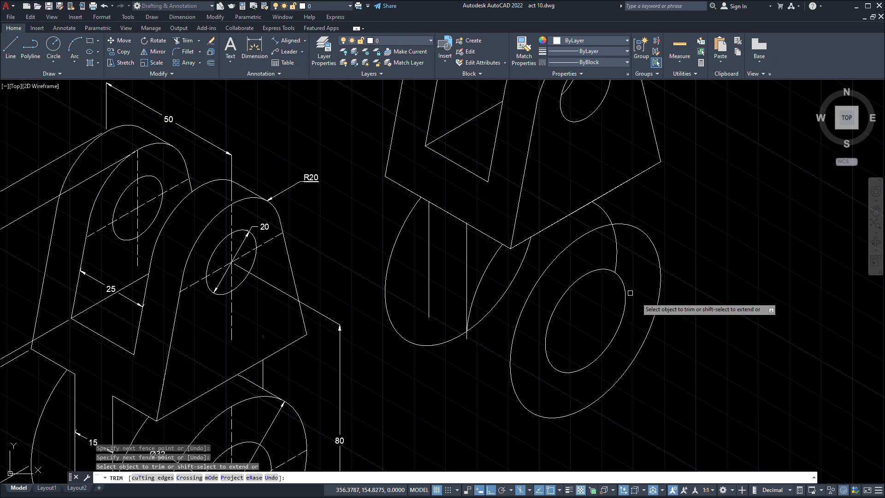
pyautogui.moveTo(617, 241)
pyautogui.mouseDown()
pyautogui.moveTo(617, 251)
pyautogui.moveTo(635, 253)
pyautogui.mouseUp()
pyautogui.moveTo(641, 257); pyautogui.dragTo(675, 247, button='middle')
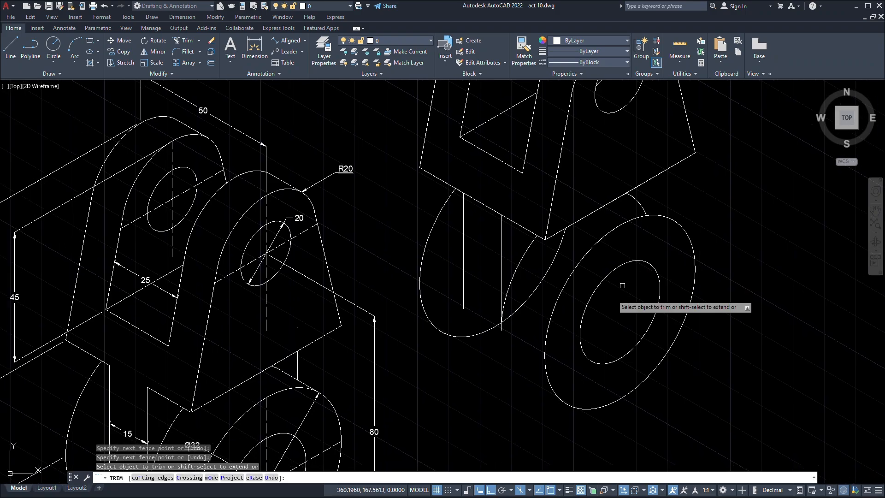
pyautogui.moveTo(540, 302); pyautogui.dragTo(521, 297)
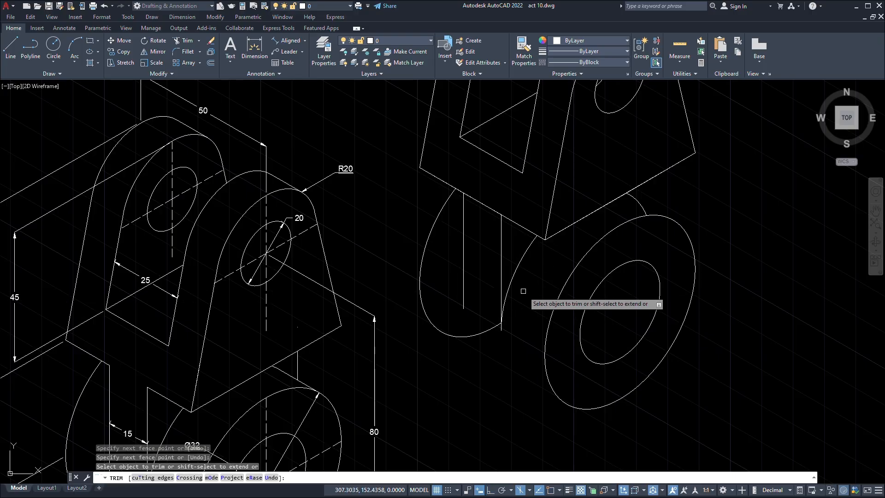
pyautogui.press('Escape')
# Draw the cylinder's lower edge line from the rear ellipse's lower quadrant to the front ellipse's lower quadrant.
pyautogui.moveTo(432, 410)
pyautogui.mouseDown(button='middle')
pyautogui.moveTo(539, 318)
pyautogui.moveTo(530, 270)
pyautogui.mouseUp(button='middle')
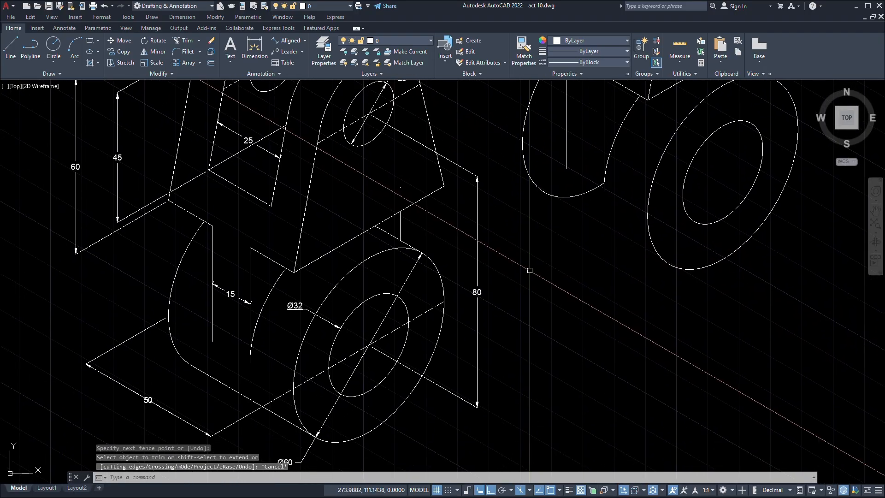
pyautogui.write('l')
pyautogui.press('Return')
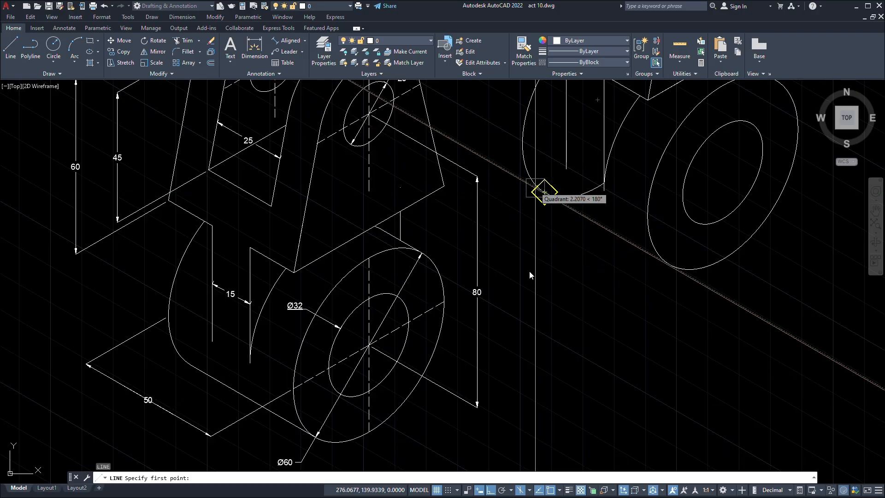
pyautogui.click(544, 192)
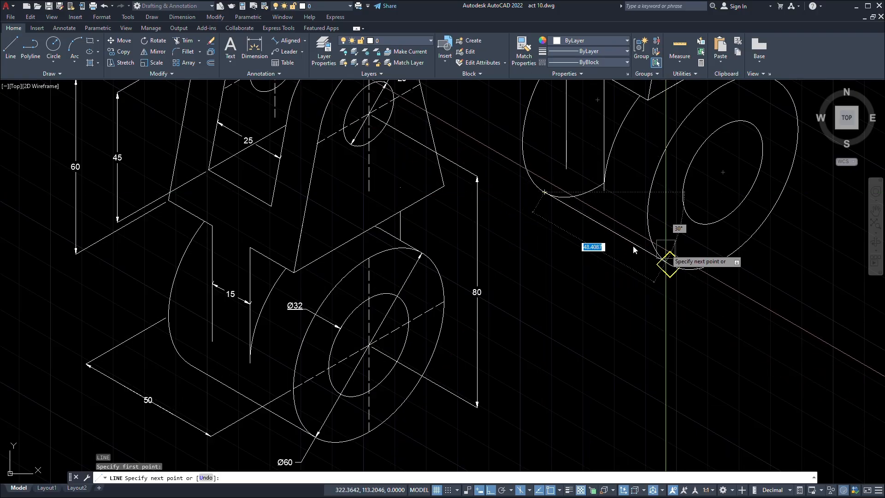
pyautogui.click(670, 265)
pyautogui.moveTo(671, 267)
pyautogui.mouseDown(button='middle')
pyautogui.moveTo(619, 324)
pyautogui.moveTo(600, 325)
pyautogui.mouseUp(button='middle')
pyautogui.press('Escape')
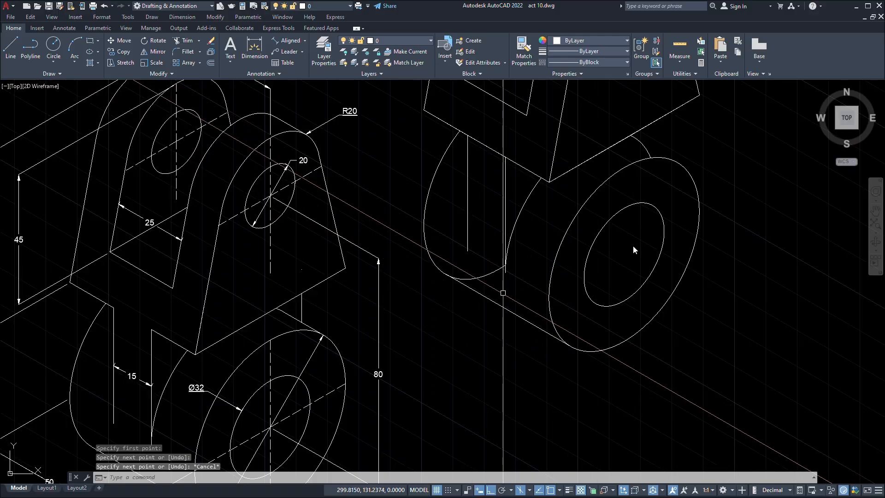
# Trim the rear ellipse's bottom arc between the lower edge line and the slot's front vertical edge.
pyautogui.scroll(4, 503, 292)
pyautogui.write('tr')
pyautogui.press('Return')
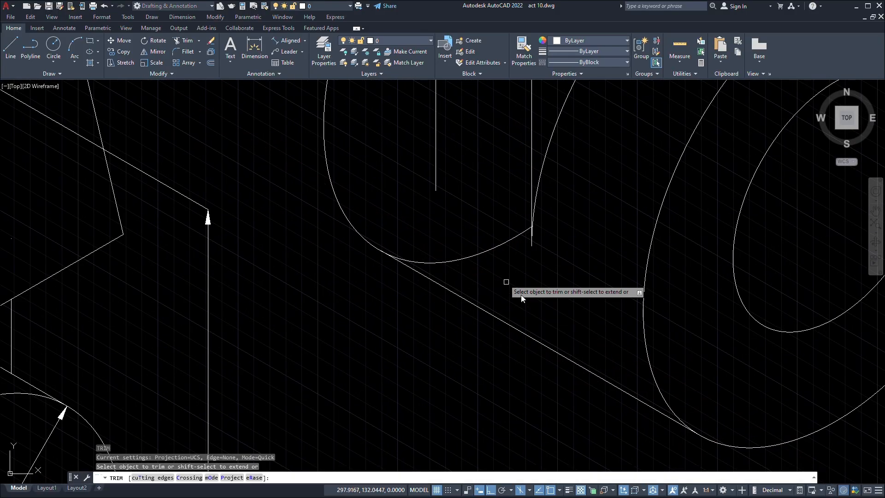
pyautogui.moveTo(503, 277); pyautogui.dragTo(446, 232)
pyautogui.scroll(-6, 484, 255)
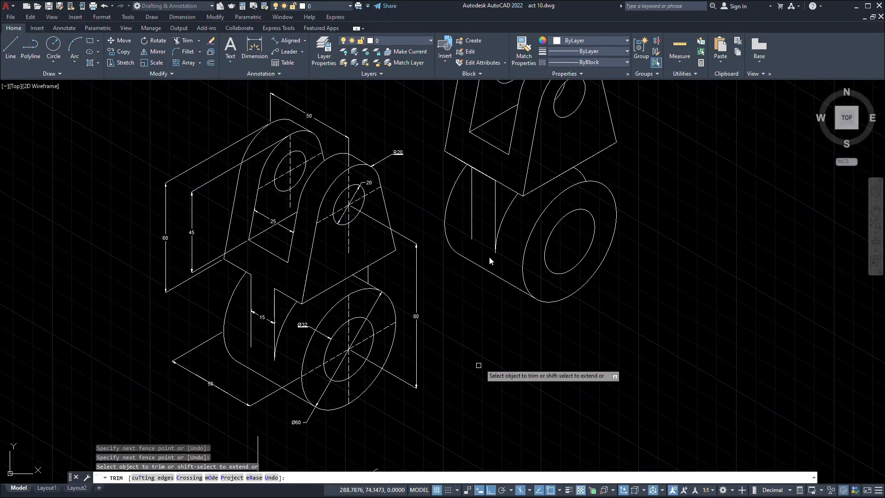
pyautogui.click(536, 325)
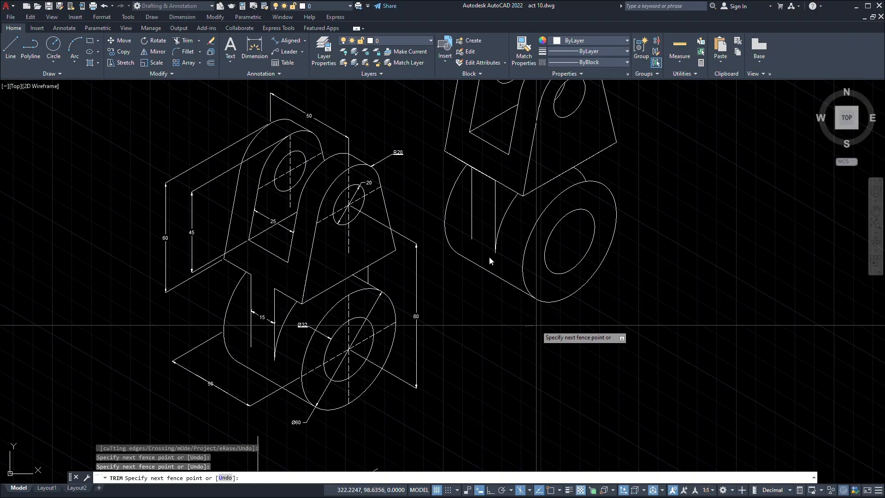
pyautogui.moveTo(545, 326); pyautogui.dragTo(554, 377, button='middle')
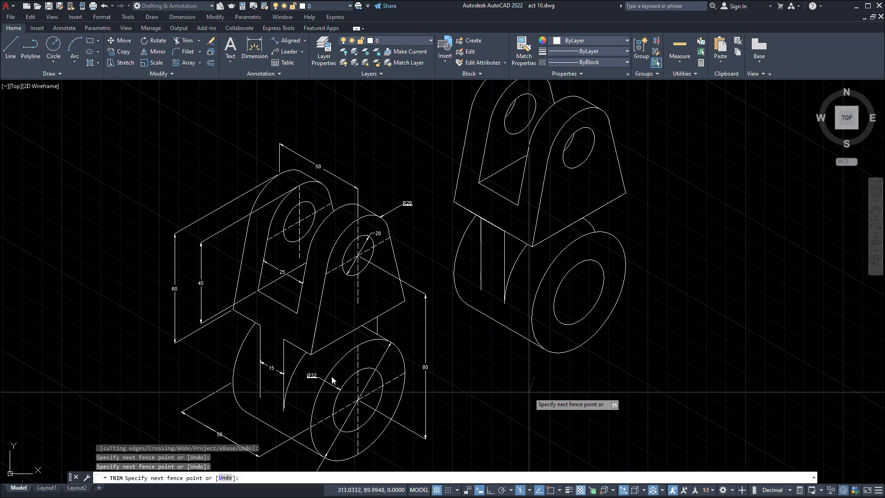
pyautogui.press('Return')
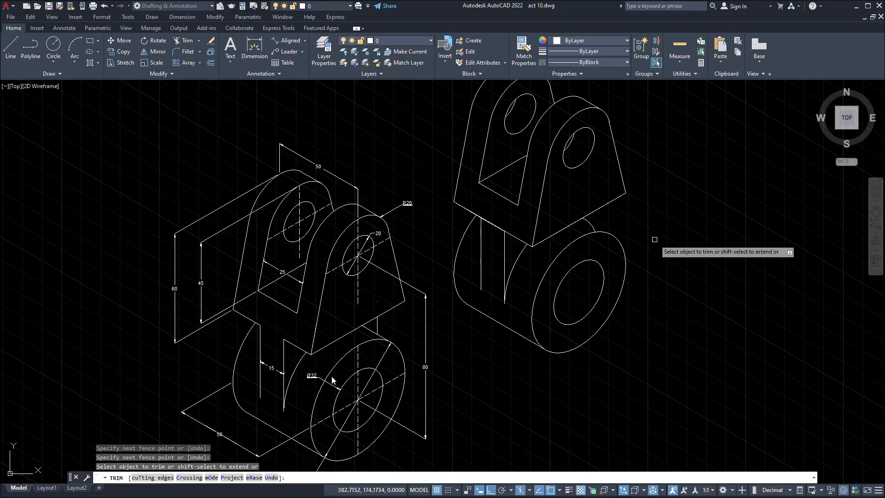
pyautogui.scroll(6, 589, 231)
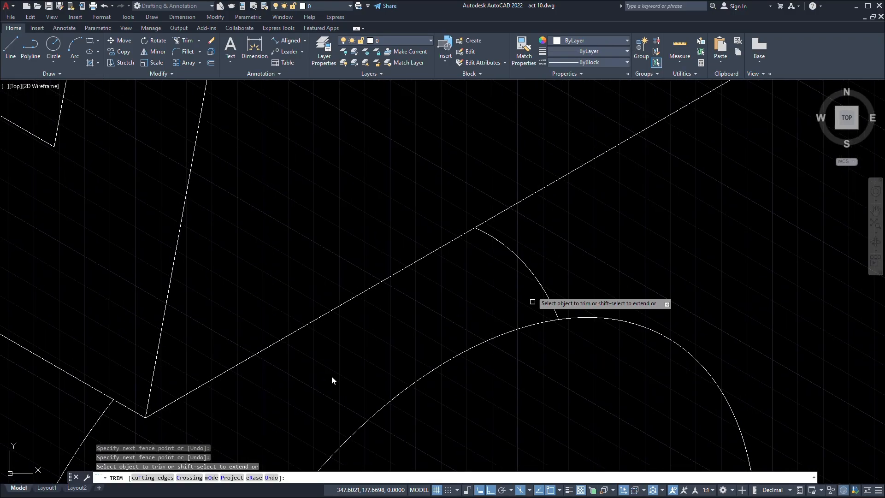
pyautogui.scroll(-6, 510, 310)
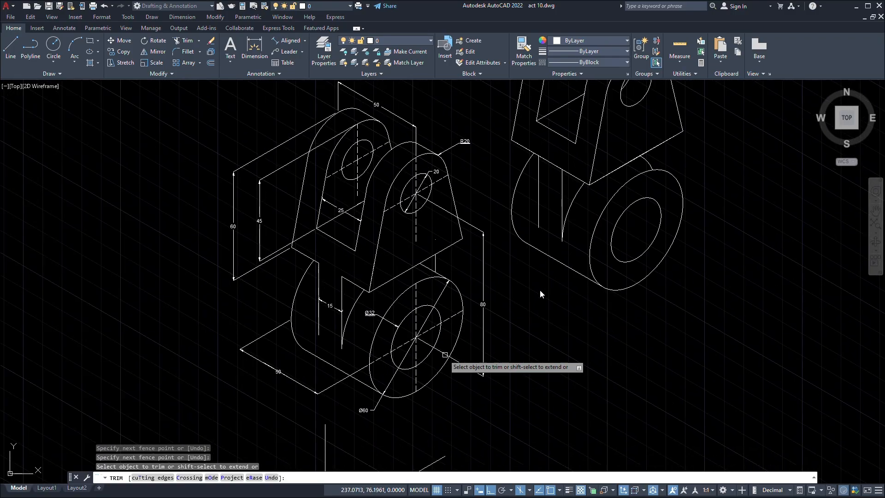
pyautogui.scroll(4, 445, 261)
pyautogui.scroll(-2, 835, 203)
pyautogui.moveTo(835, 205); pyautogui.dragTo(492, 422, button='middle')
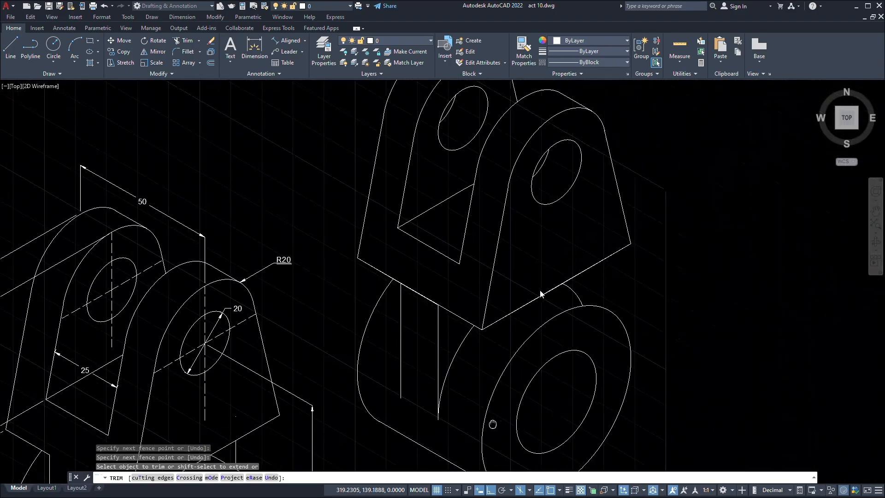
pyautogui.scroll(2, 603, 305)
pyautogui.scroll(6, 540, 290)
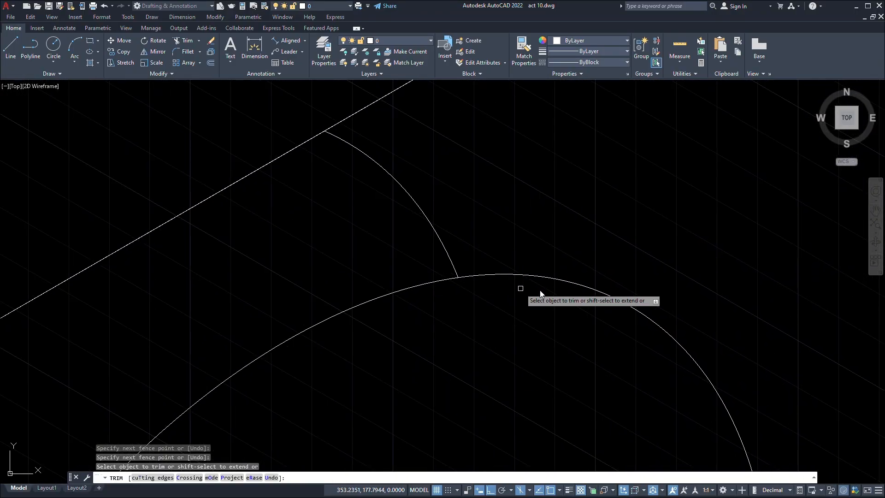
pyautogui.write('L')
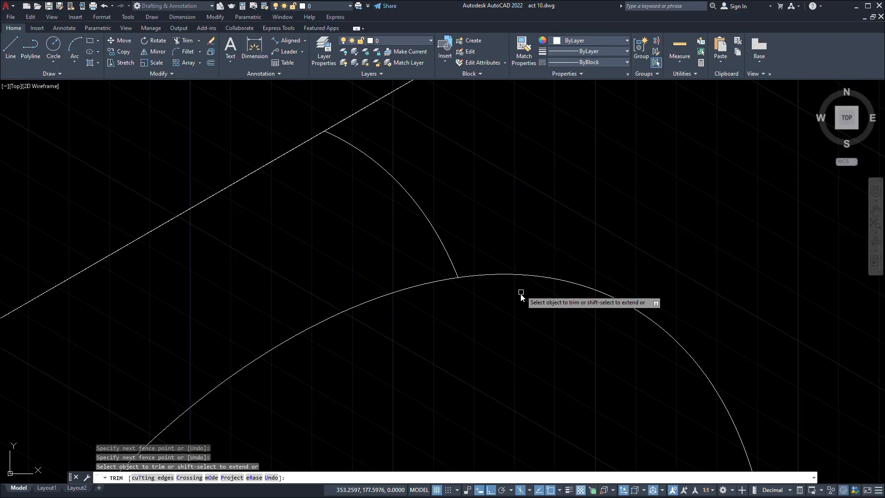
pyautogui.press('Return')
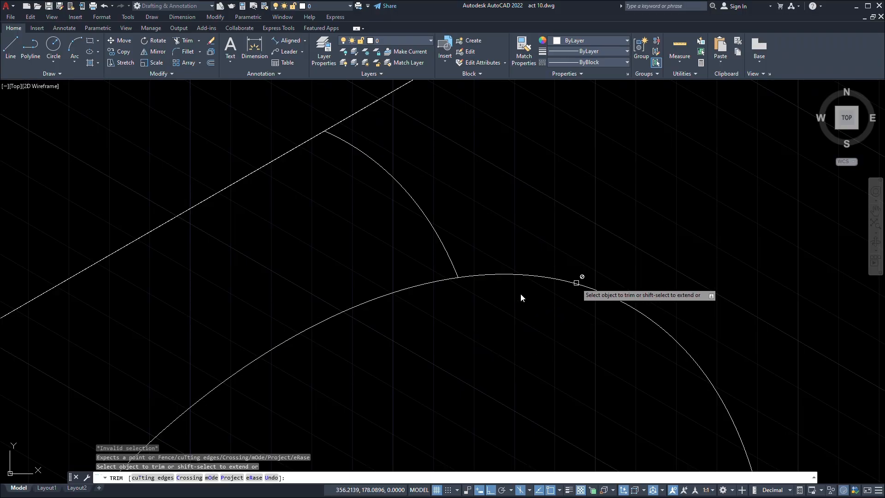
pyautogui.scroll(-3, 521, 293)
pyautogui.press('Escape')
pyautogui.press('Return')
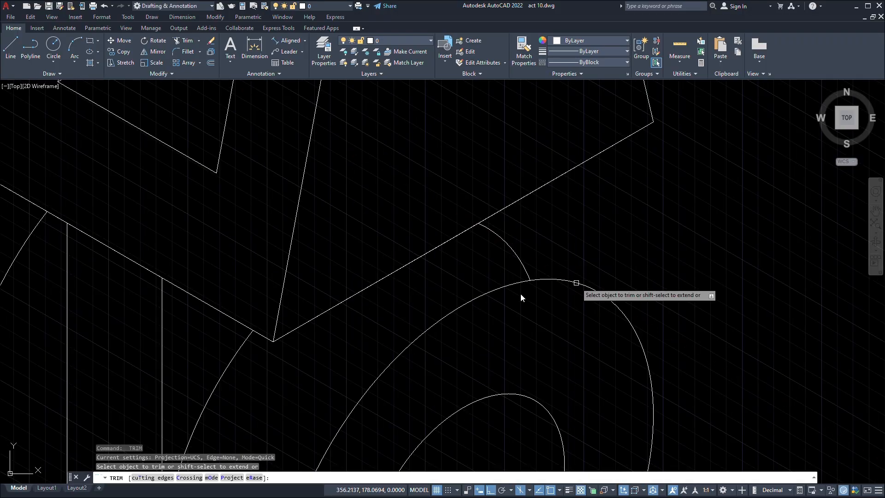
pyautogui.press('Escape')
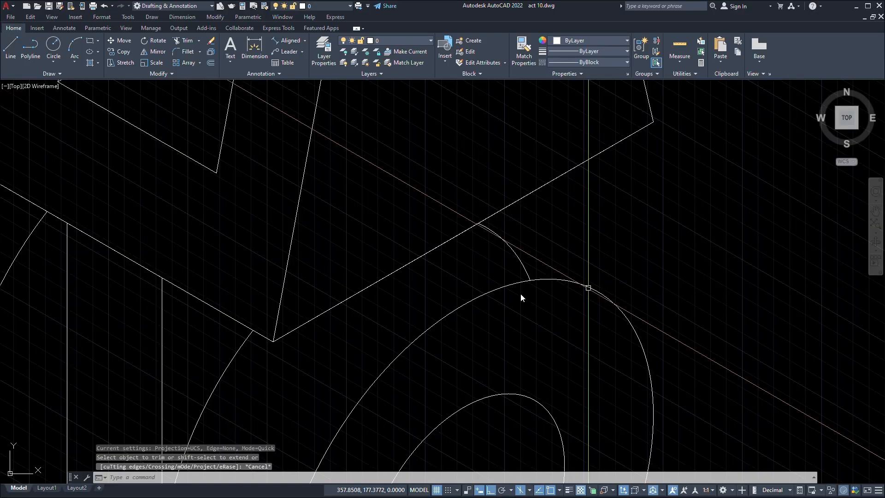
# Draw the cylinder's upper edge line from the front ellipse's upper quadrant to tangency with the short copied arc.
pyautogui.write('l')
pyautogui.press('Return')
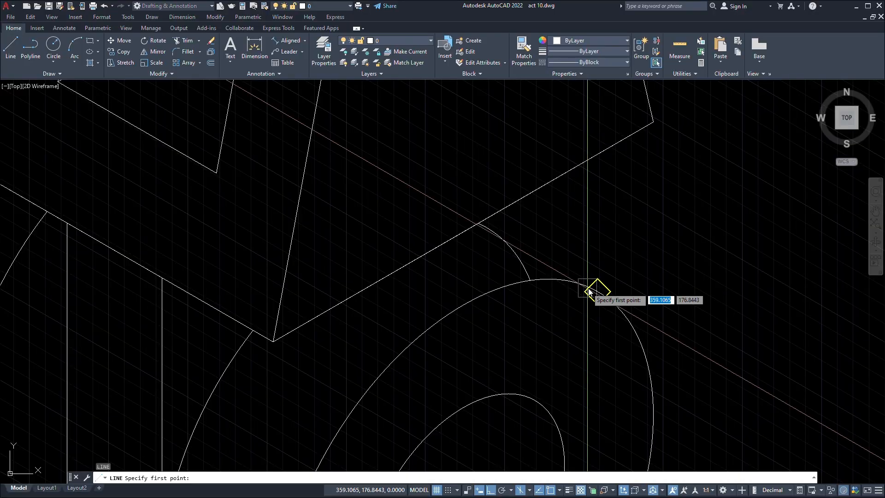
pyautogui.click(589, 291)
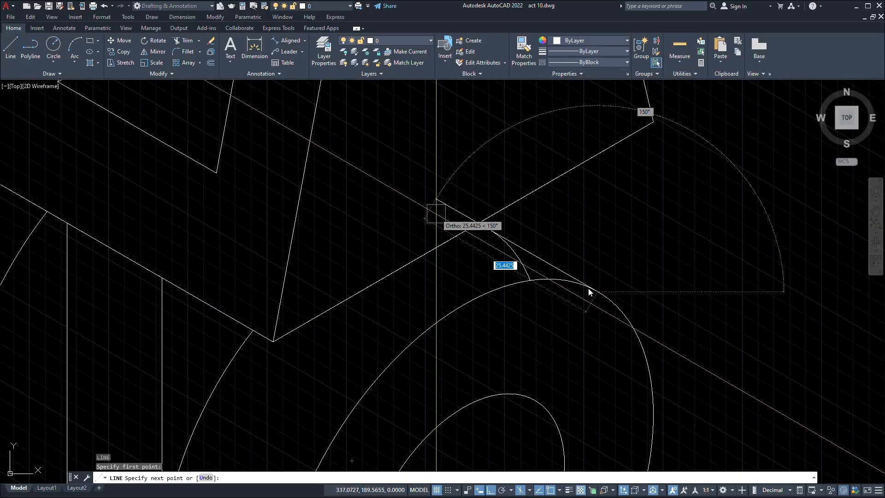
pyautogui.scroll(5, 589, 291)
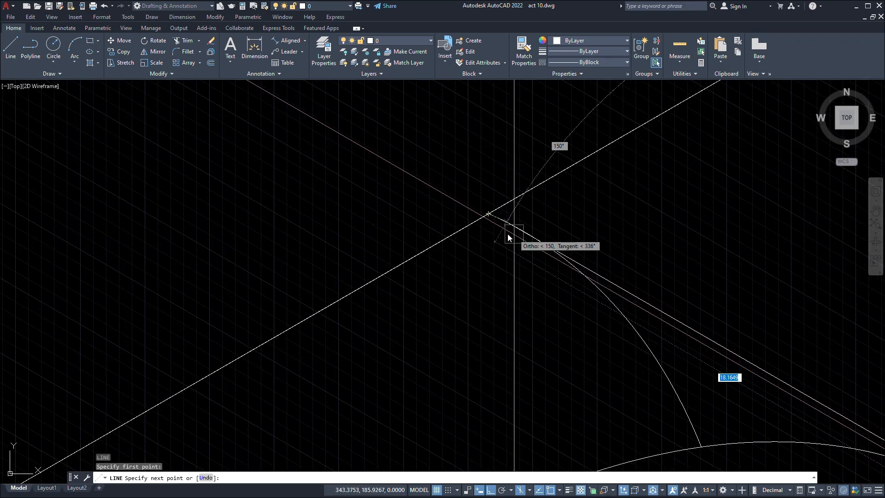
pyautogui.click(523, 232)
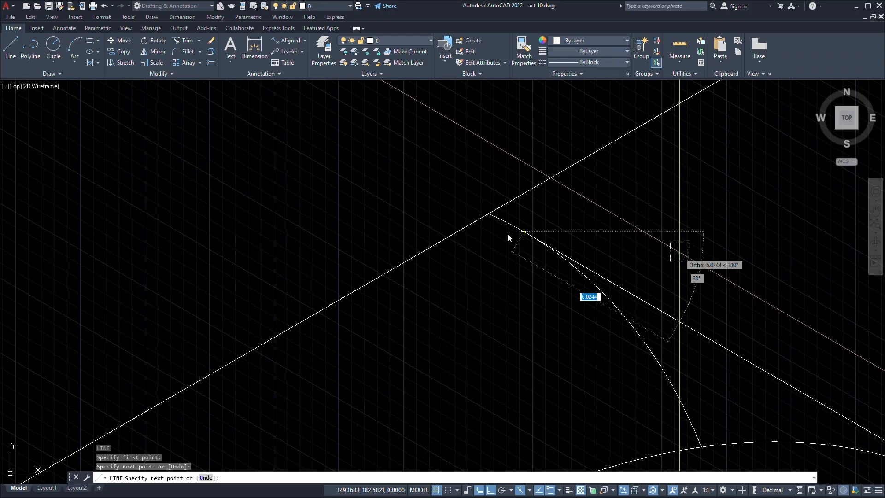
pyautogui.press('Escape')
pyautogui.scroll(-2, 508, 233)
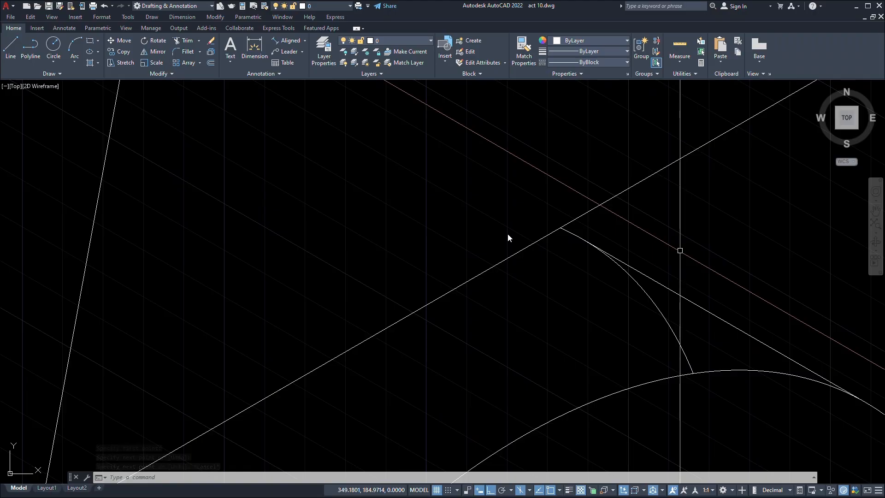
pyautogui.scroll(-3, 507, 233)
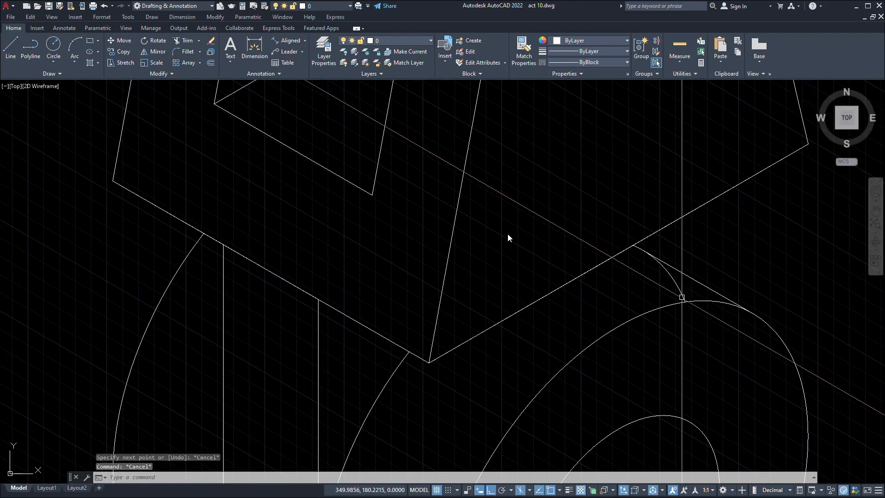
# Trim the short copied arc between the cylinder's upper edge line and the front ellipse.
pyautogui.scroll(-4, 508, 234)
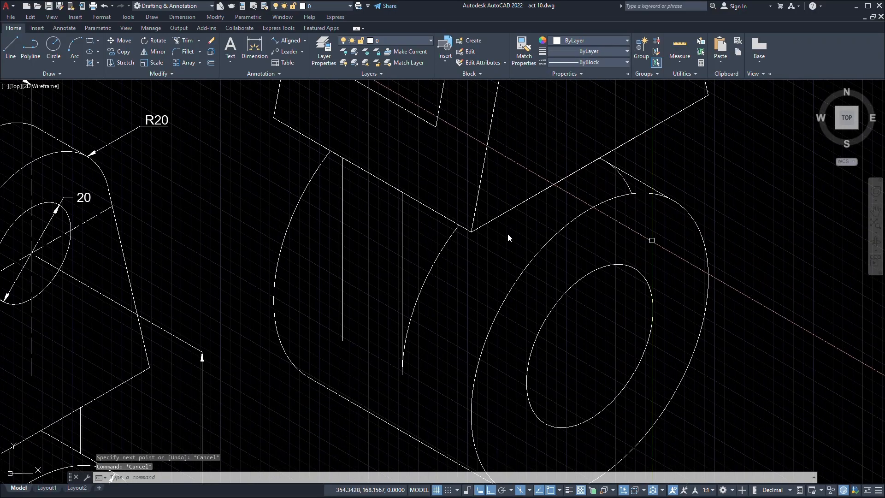
pyautogui.scroll(-4, 457, 196)
pyautogui.scroll(4, 531, 260)
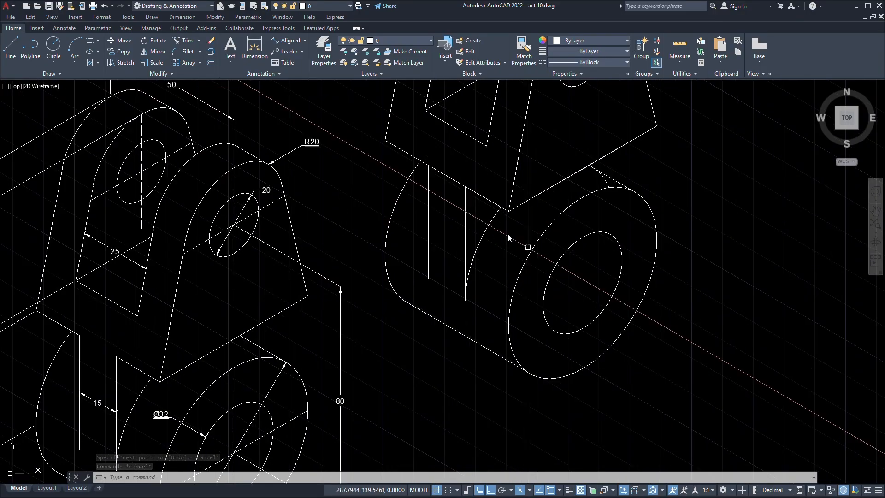
pyautogui.scroll(8, 507, 233)
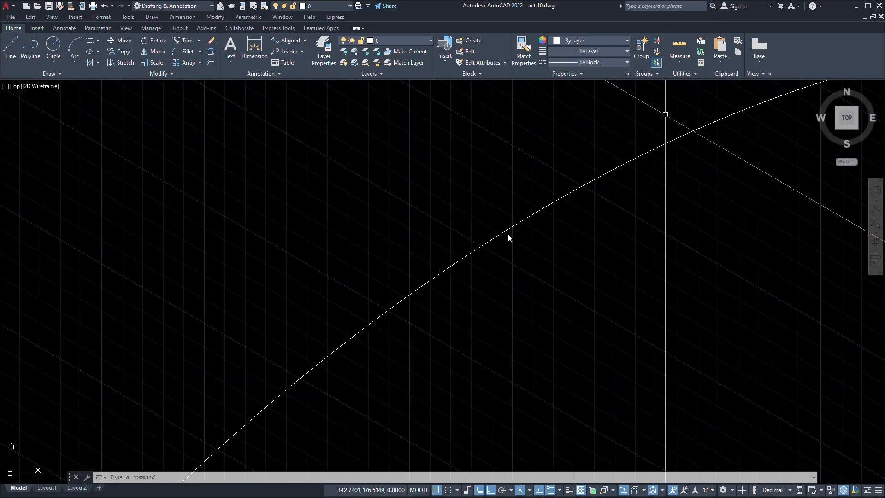
pyautogui.moveTo(443, 403); pyautogui.dragTo(263, 334, button='middle')
pyautogui.write('tr')
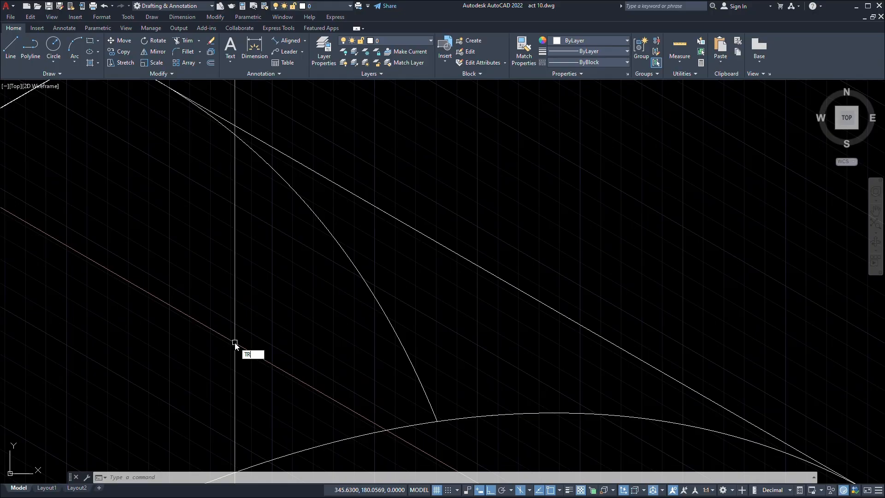
pyautogui.press('Return')
pyautogui.moveTo(308, 338); pyautogui.dragTo(451, 334)
pyautogui.press('Return')
pyautogui.scroll(-5, 454, 335)
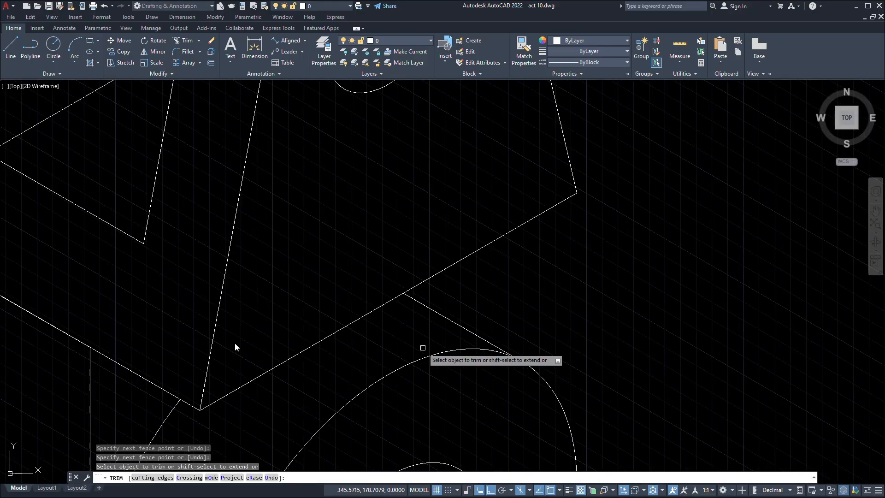
pyautogui.scroll(-8, 235, 347)
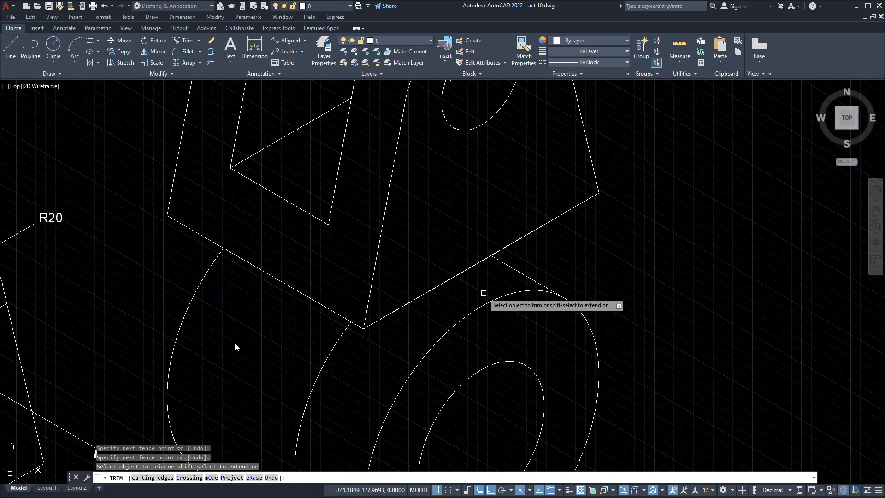
pyautogui.press('Escape')
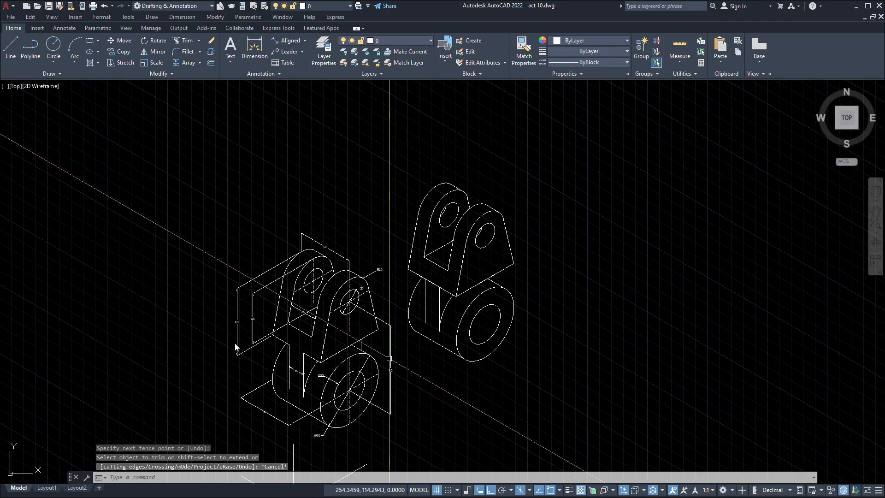
# Draw a 60-unit line along the 30° isometric axis from the lower end of the slot's front vertical edge.
pyautogui.moveTo(399, 355); pyautogui.dragTo(523, 253, button='middle')
pyautogui.scroll(2, 521, 264)
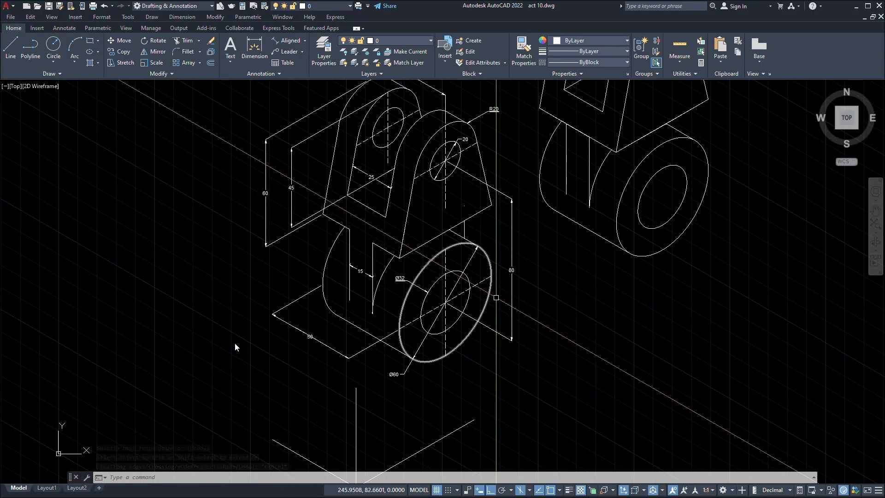
pyautogui.moveTo(591, 203); pyautogui.dragTo(607, 279, button='middle')
pyautogui.scroll(5, 518, 312)
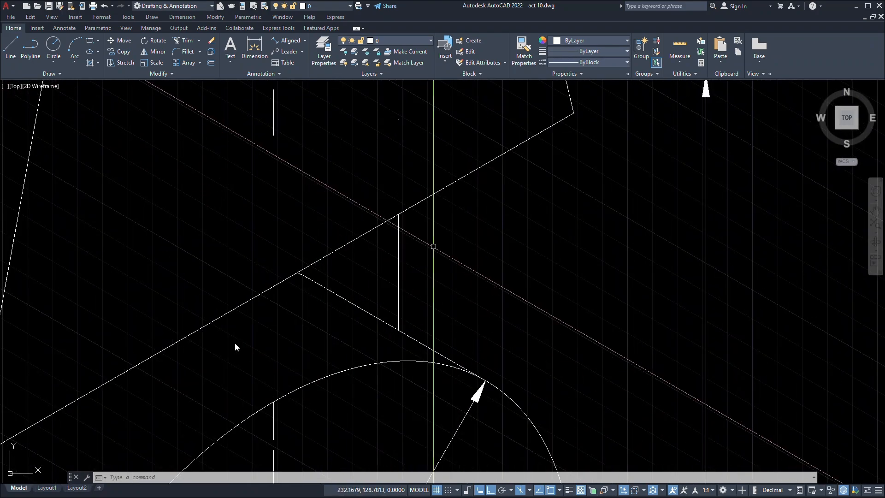
pyautogui.scroll(-5, 442, 251)
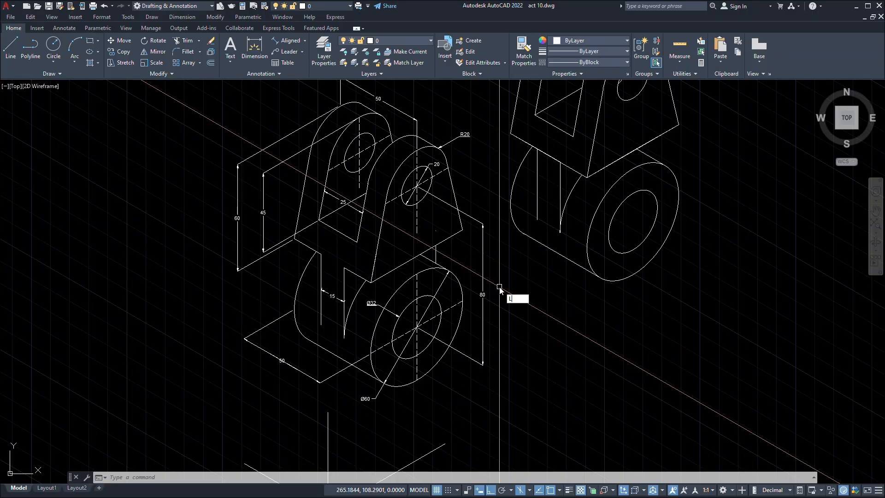
pyautogui.press('Return')
pyautogui.scroll(5, 499, 286)
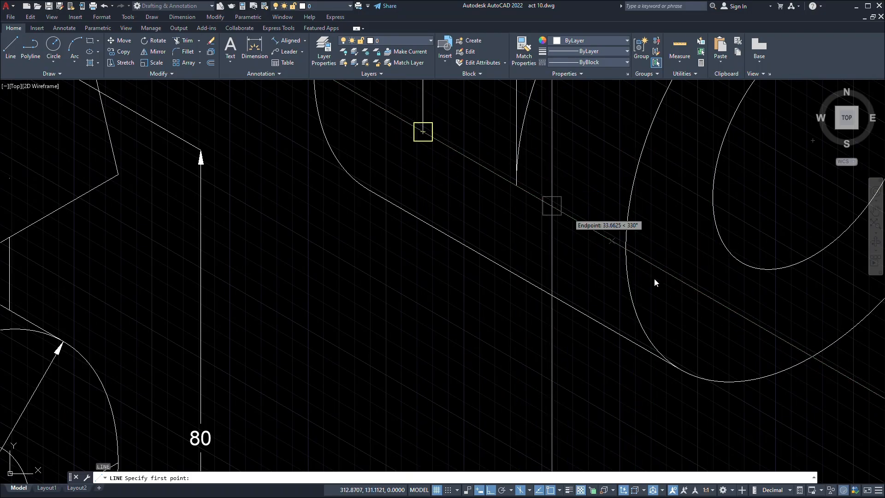
pyautogui.click(514, 184)
pyautogui.scroll(-5, 518, 175)
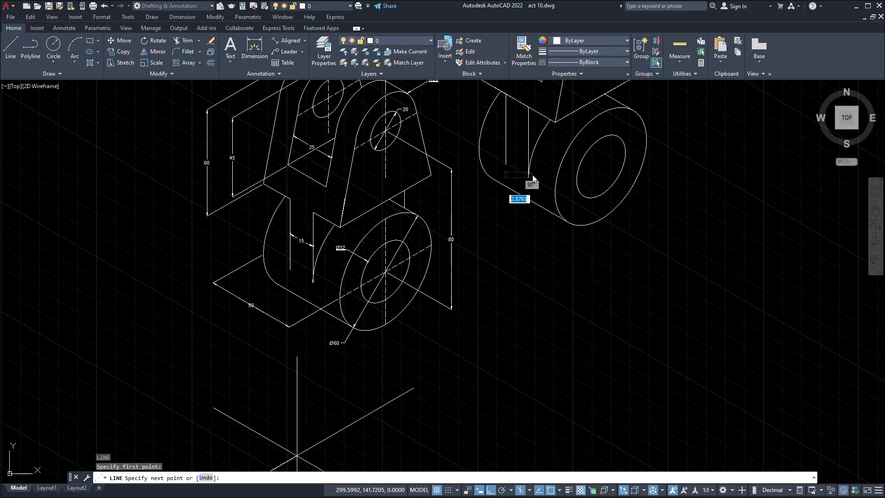
pyautogui.moveTo(537, 177); pyautogui.dragTo(441, 307, button='middle')
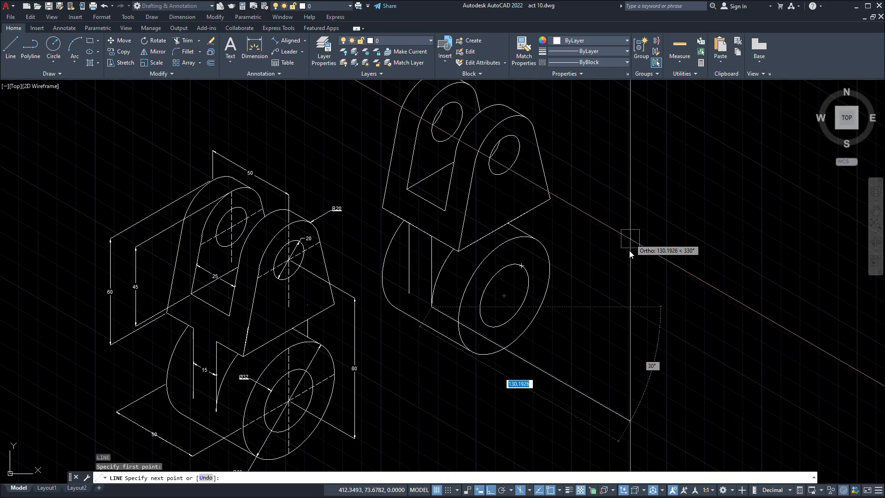
pyautogui.press('F5')
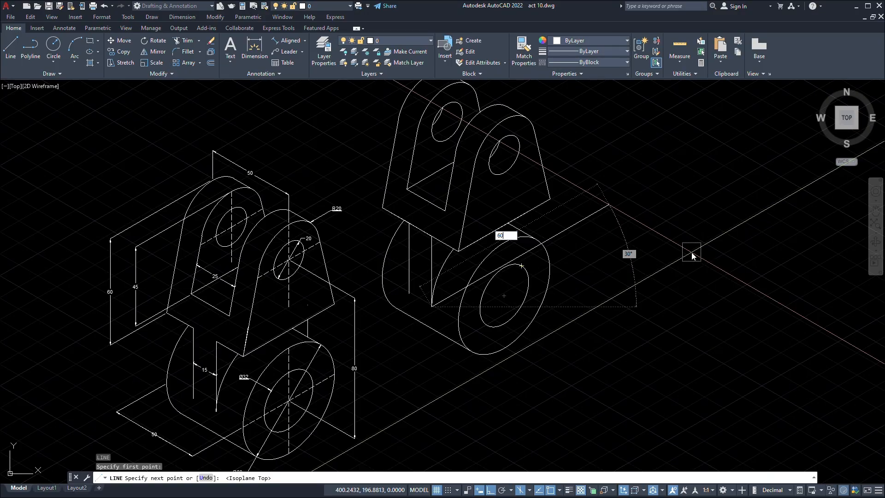
pyautogui.press('Return')
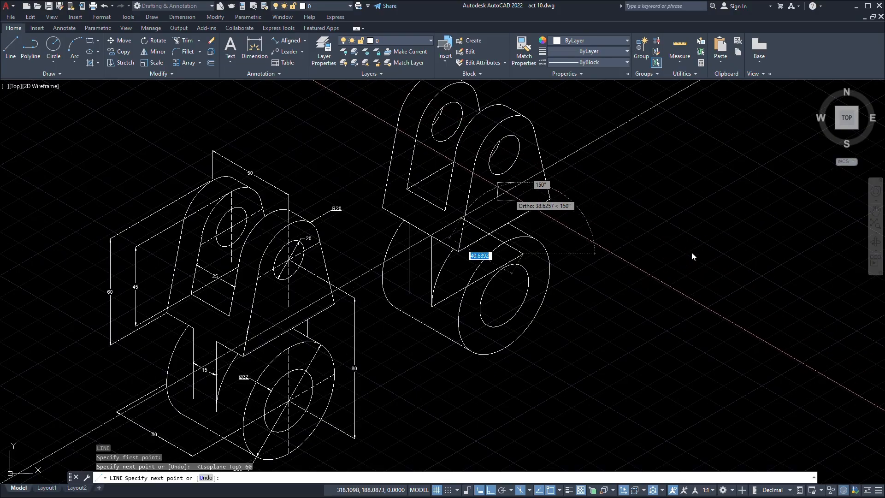
# Continue the line vertically on the right isoplane from the 60-unit line's end to a point above the upper bracket's lower edge.
pyautogui.press('F5')
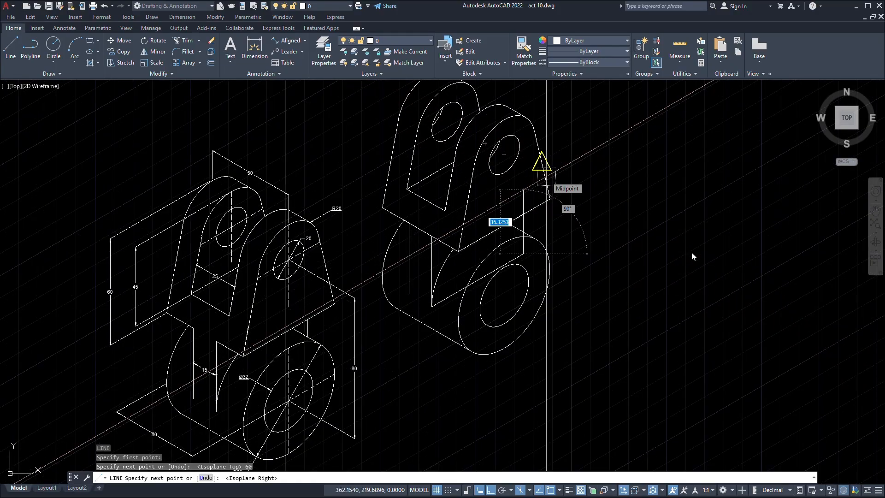
pyautogui.scroll(6, 507, 206)
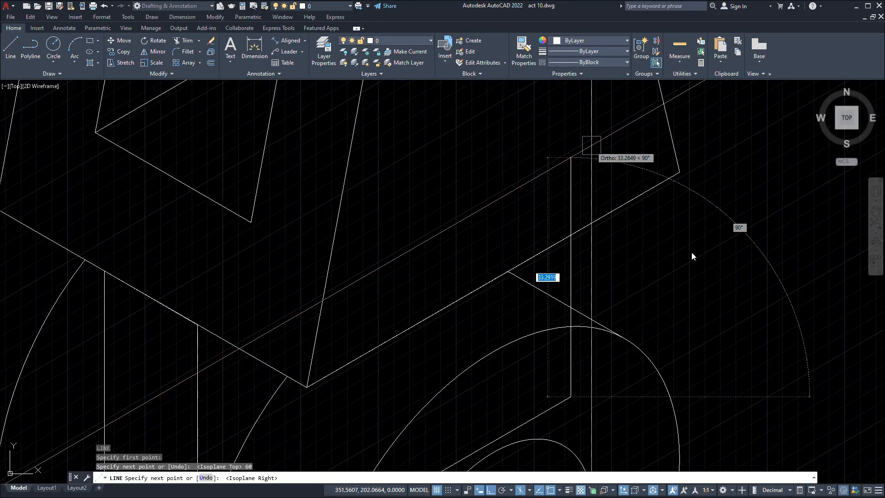
pyautogui.click(585, 157)
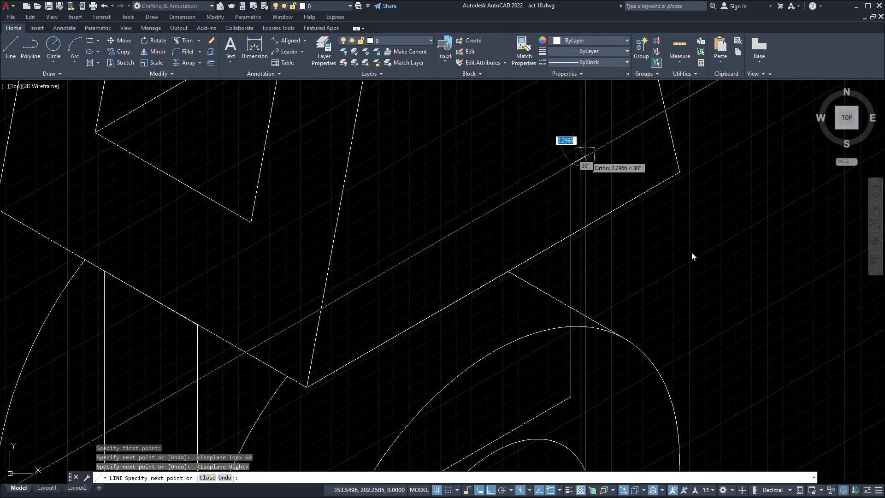
pyautogui.press('Escape')
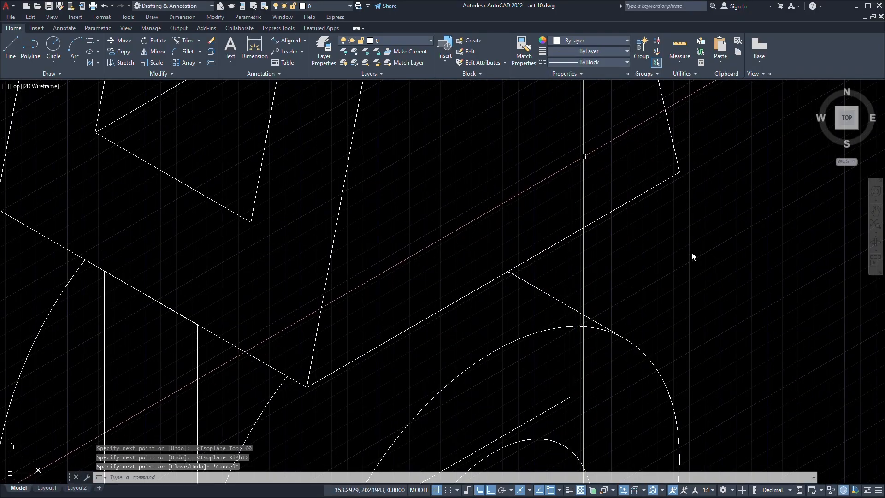
# Trim the part of the new vertical line that extends above the upper bracket's lower edge.
pyautogui.write('TR')
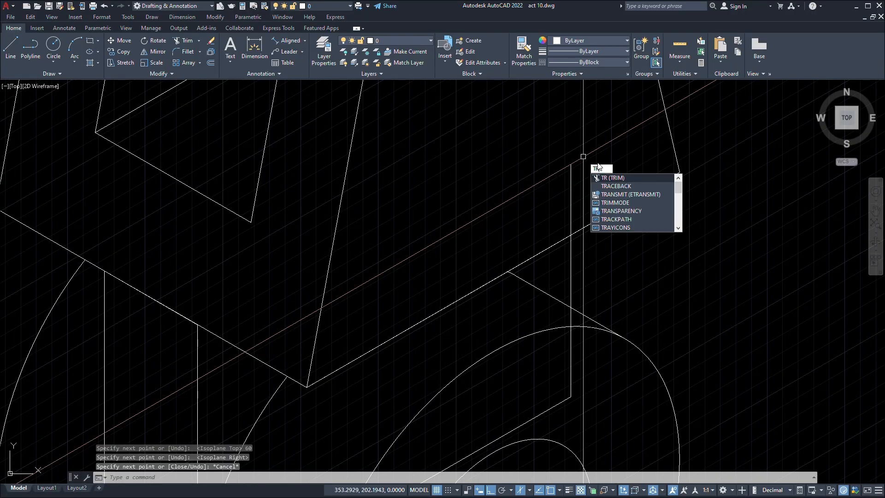
pyautogui.press('Return')
pyautogui.click(603, 175)
pyautogui.click(539, 229)
pyautogui.scroll(-6, 578, 228)
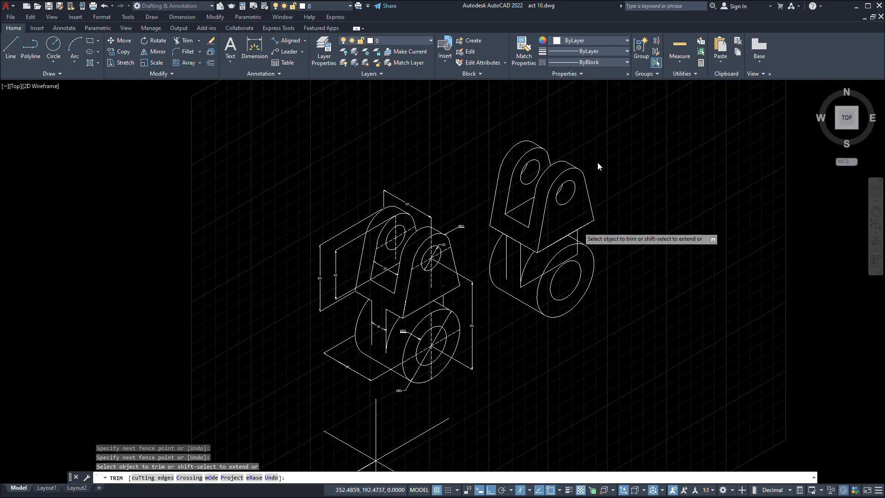
# Trim the vertical line's short piece between the cylinder's upper edge line and the front ellipse.
pyautogui.scroll(2, 410, 399)
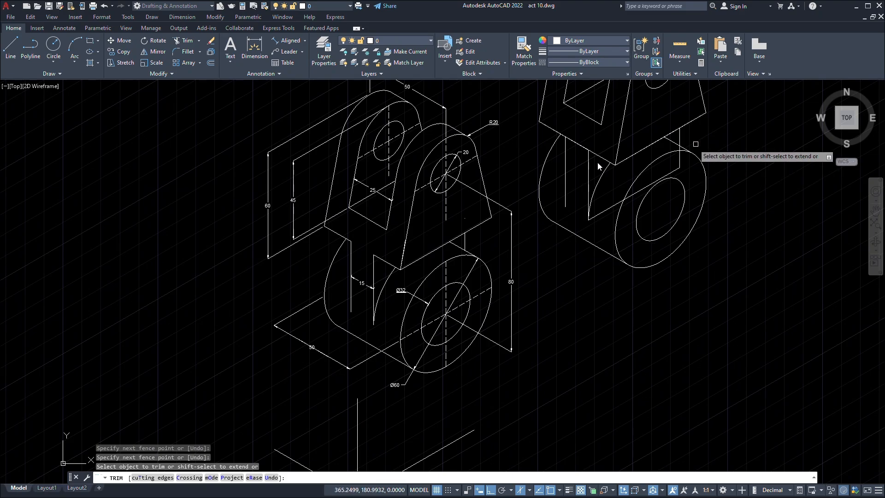
pyautogui.scroll(4, 696, 144)
pyautogui.scroll(2, 663, 193)
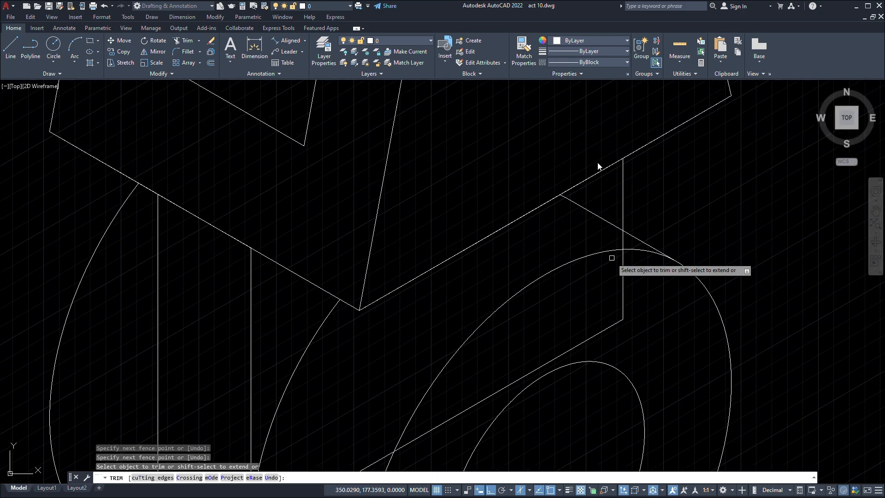
pyautogui.scroll(8, 612, 258)
pyautogui.click(718, 167)
pyautogui.click(657, 163)
pyautogui.scroll(-8, 657, 162)
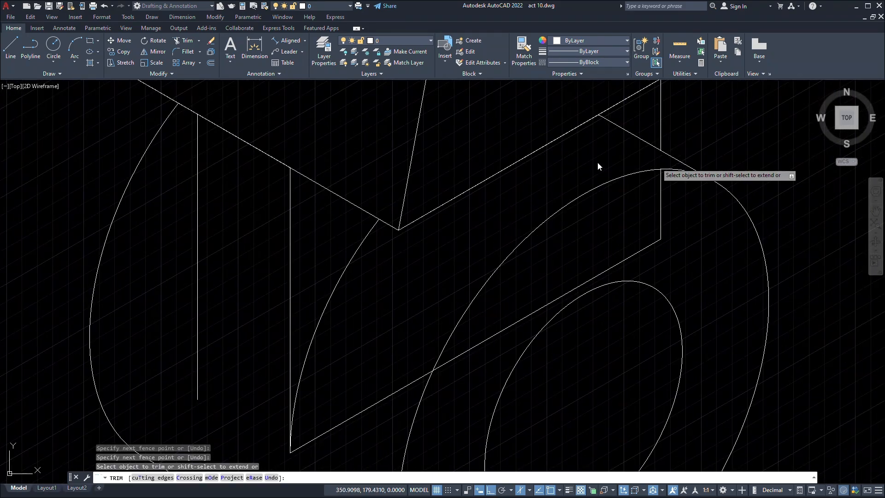
pyautogui.moveTo(657, 165); pyautogui.dragTo(624, 166, button='middle')
pyautogui.press('Escape')
# Erase the 60-unit construction line and the leftover vertical piece inside the cylinder's front face.
pyautogui.scroll(4, 647, 249)
pyautogui.click(644, 252)
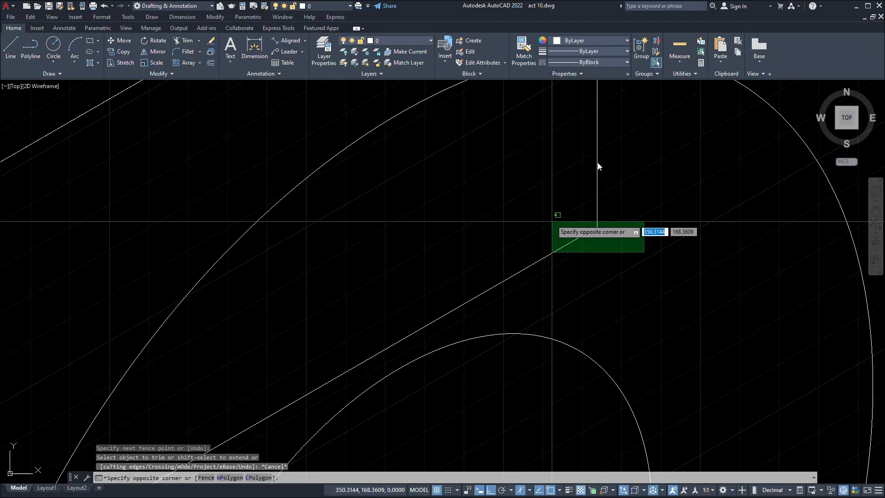
pyautogui.click(597, 167)
pyautogui.press('Delete')
pyautogui.scroll(-4, 598, 167)
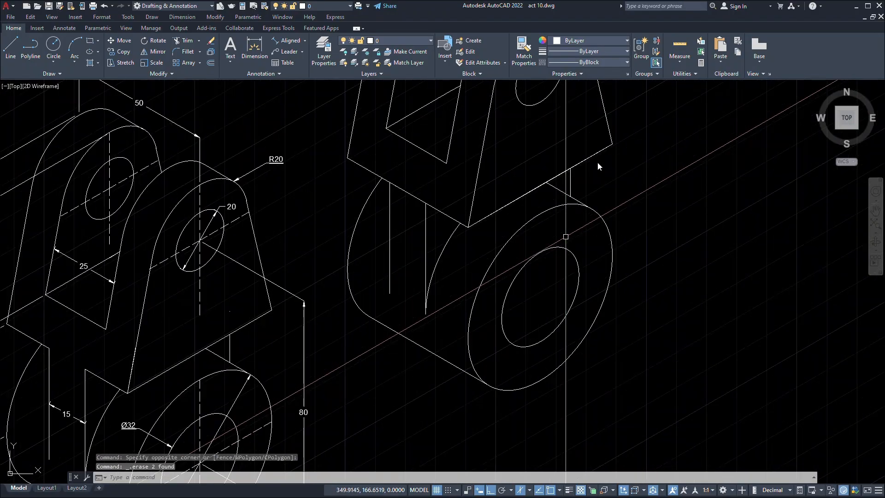
pyautogui.scroll(2, 598, 166)
pyautogui.scroll(-2, 598, 165)
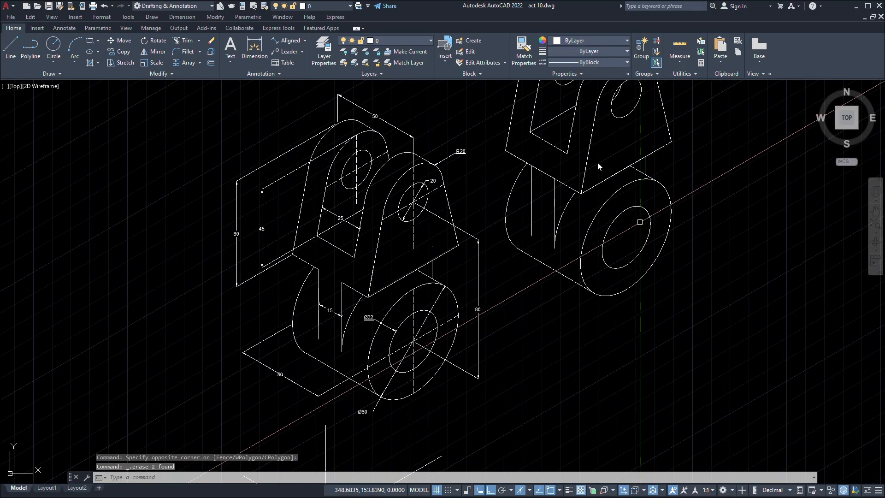
# Move the whole redrawn bracket along the 30° axis farther from the reference, using the front circle's centre as base point.
pyautogui.scroll(-2, 597, 166)
pyautogui.moveTo(638, 222); pyautogui.dragTo(643, 226, button='middle')
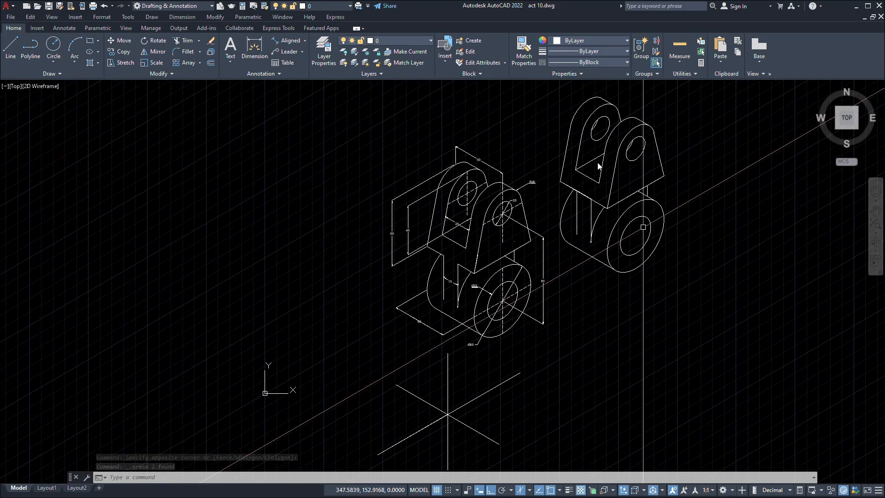
pyautogui.click(712, 307)
pyautogui.click(561, 90)
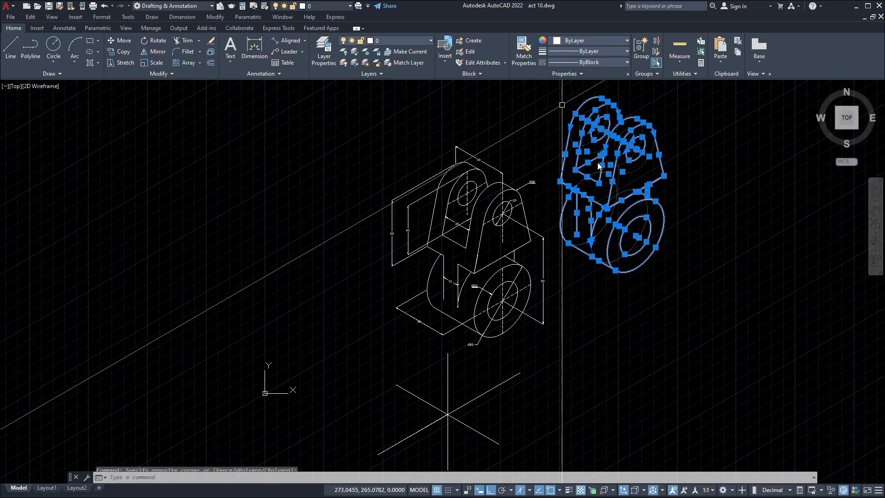
pyautogui.write('m')
pyautogui.press('Return')
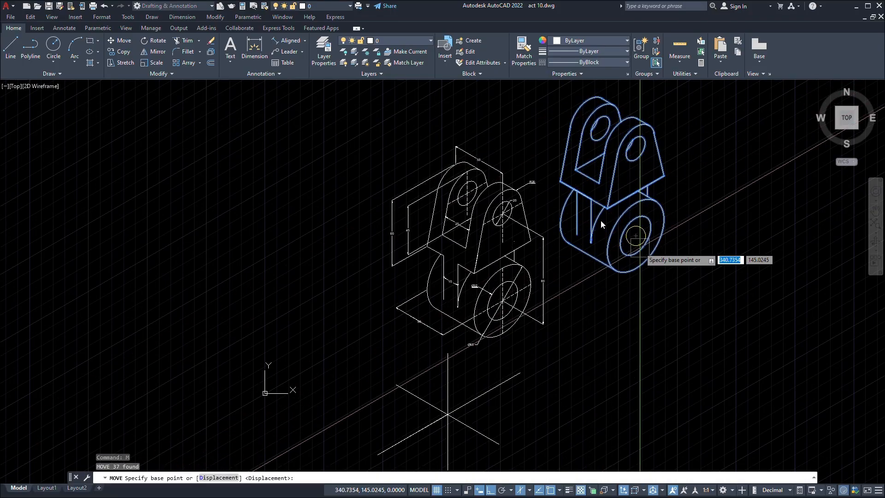
pyautogui.click(636, 236)
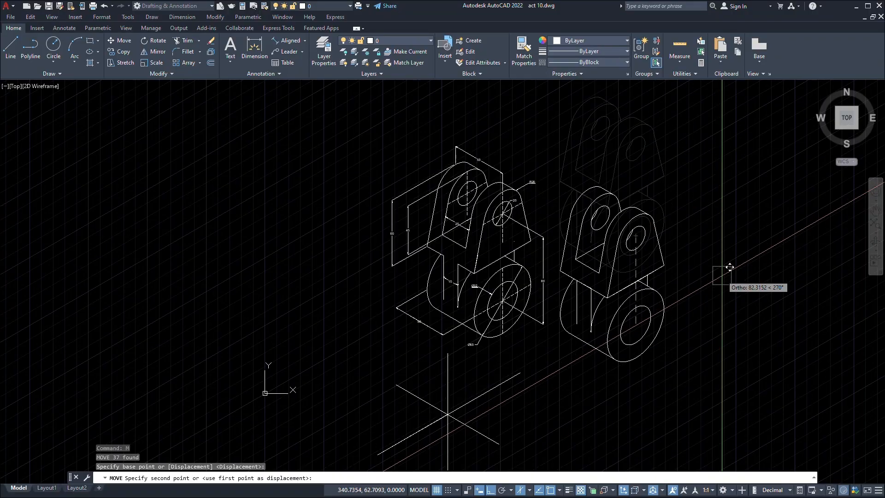
pyautogui.click(708, 231)
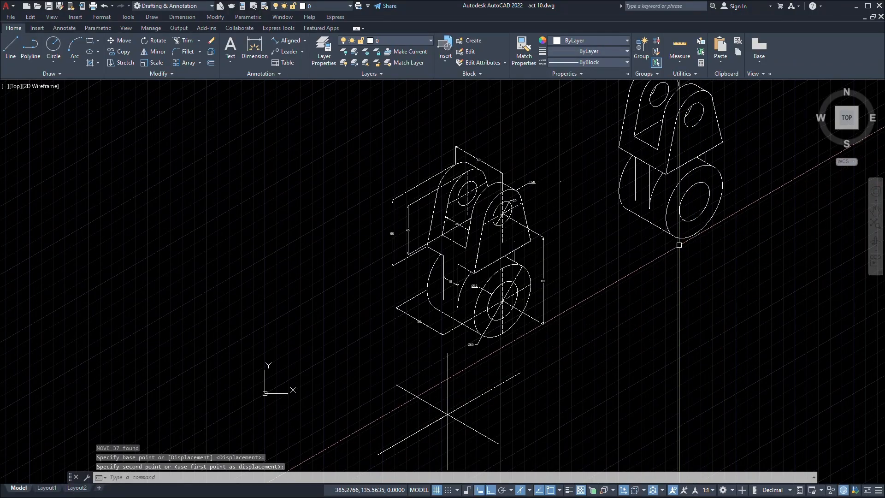
pyautogui.moveTo(677, 247); pyautogui.dragTo(661, 314, button='middle')
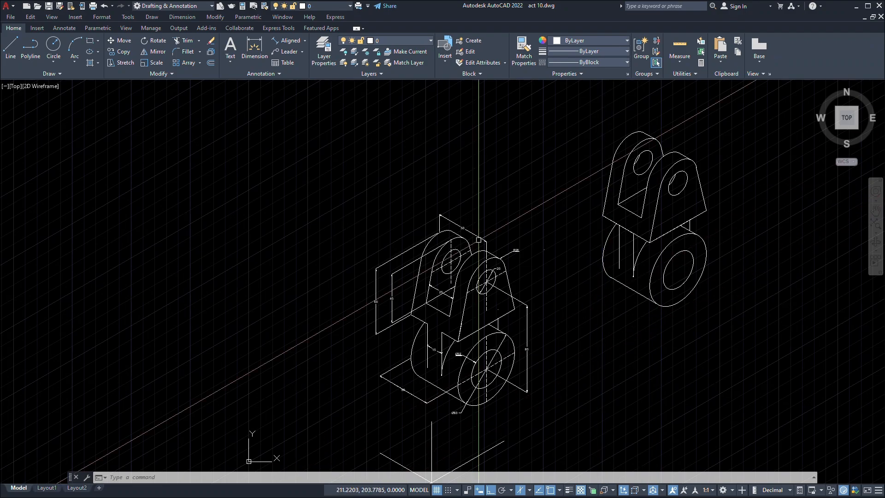
# Set the current linetype to ACAD_ISO02W100.
pyautogui.scroll(6, 520, 342)
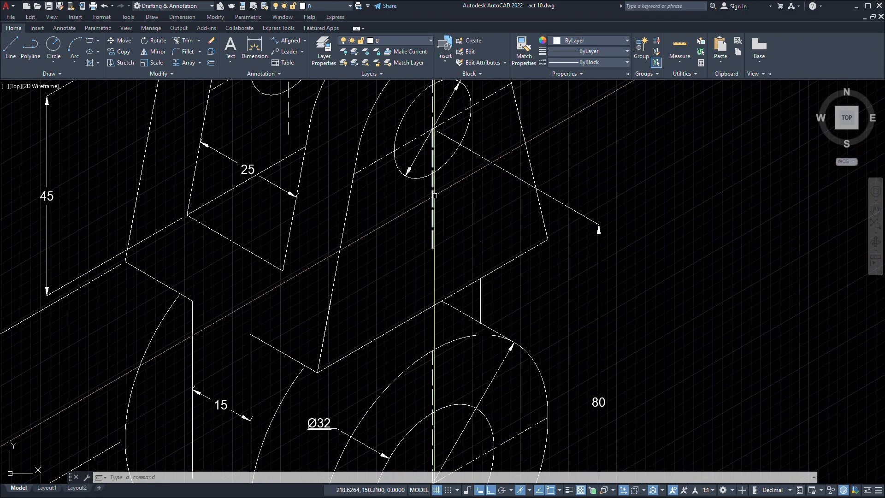
pyautogui.click(619, 69)
pyautogui.click(618, 71)
pyautogui.click(619, 71)
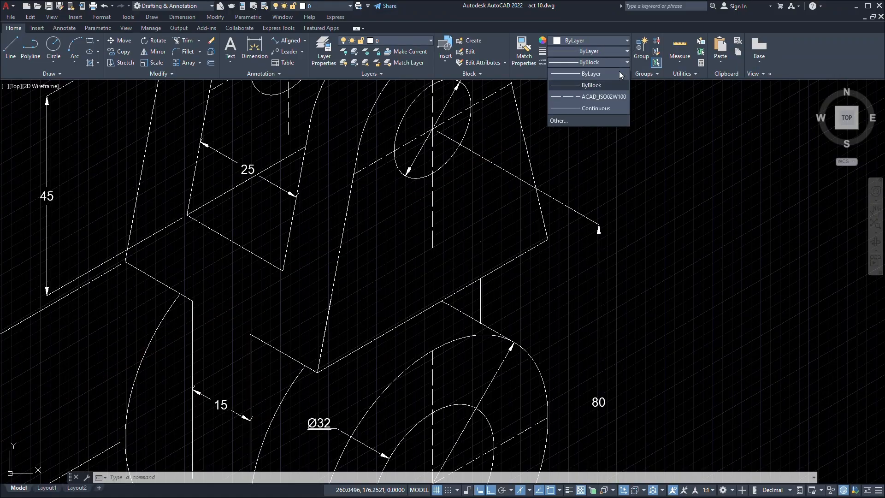
pyautogui.click(604, 96)
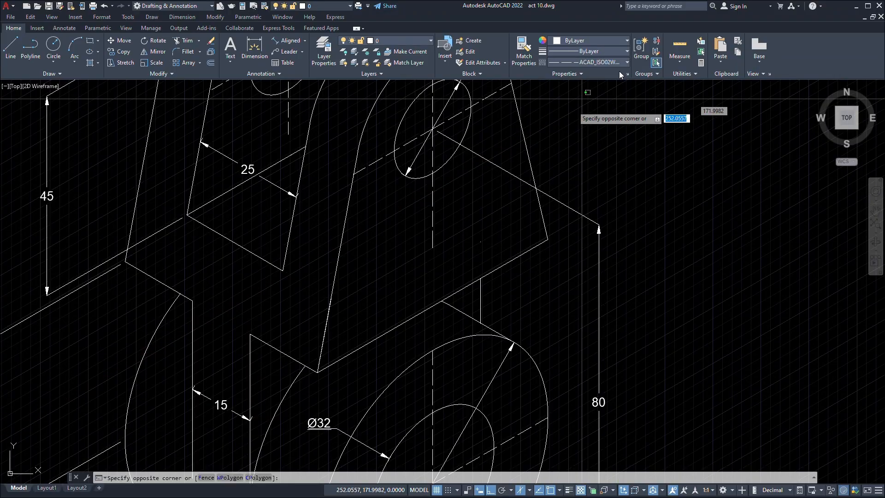
pyautogui.click(582, 99)
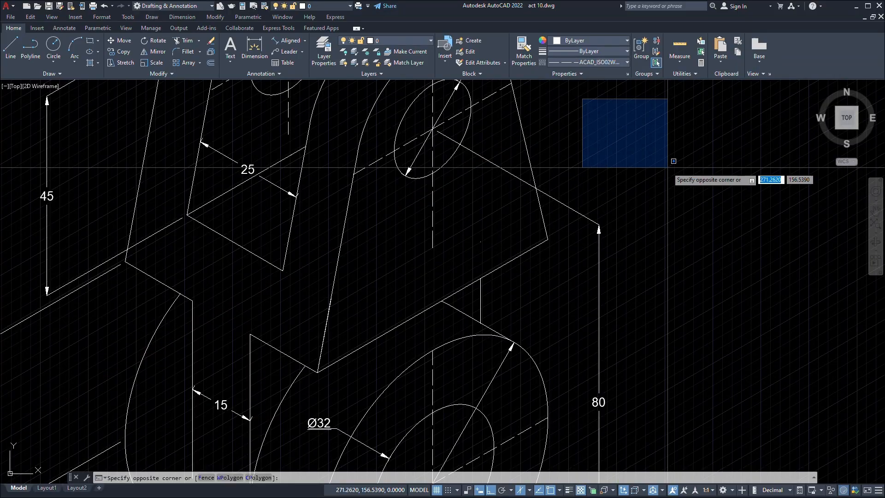
pyautogui.click(591, 70)
pyautogui.press('Escape')
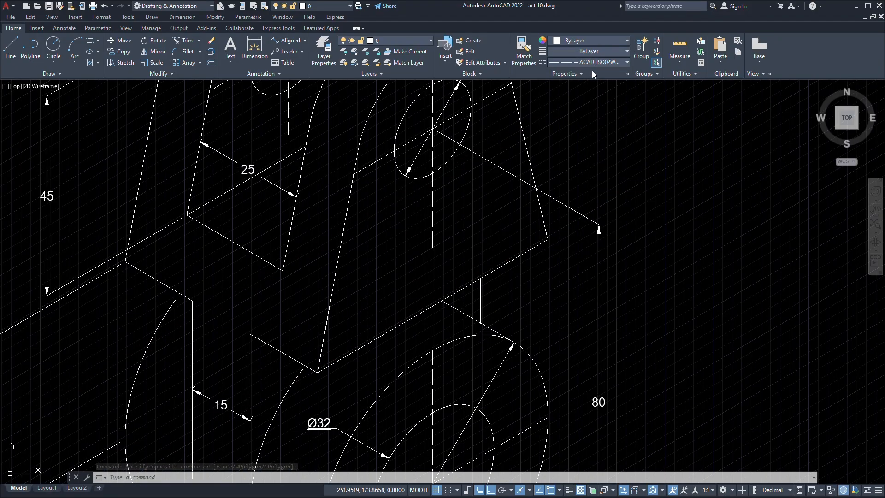
# Load the CENTER linetype from acad.lin and make it the current linetype.
pyautogui.click(592, 71)
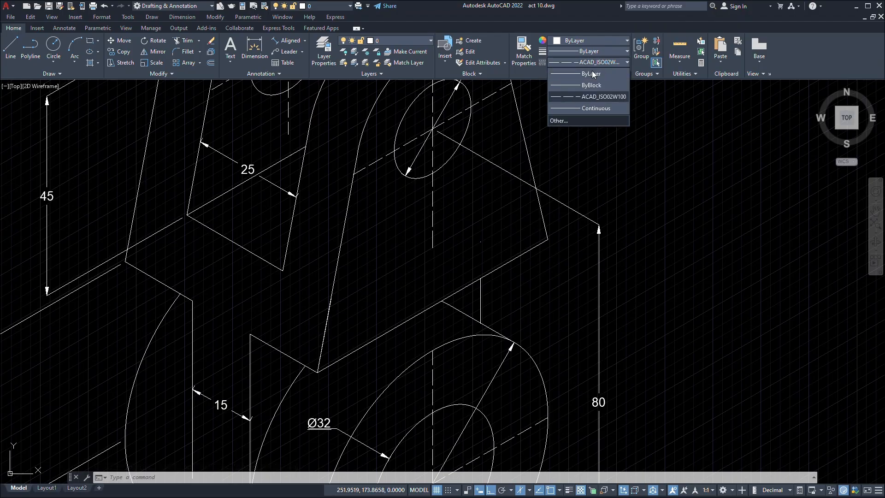
pyautogui.click(599, 119)
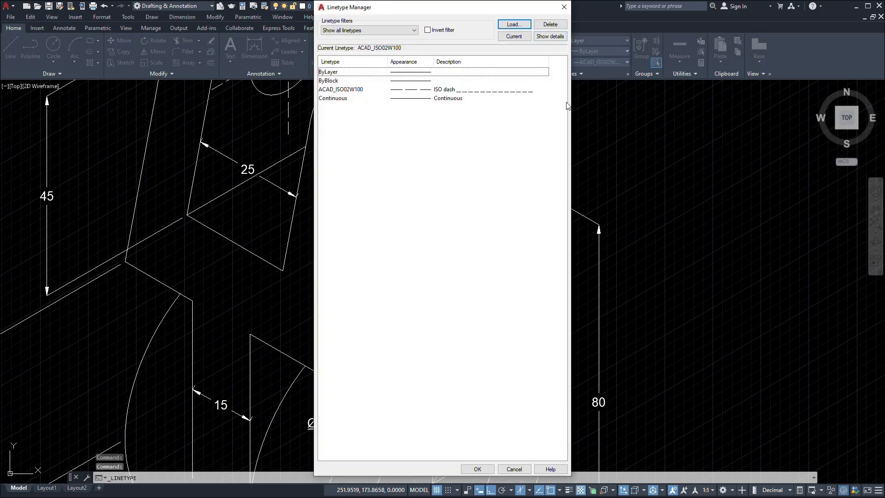
pyautogui.hotkey('alt', 'l')
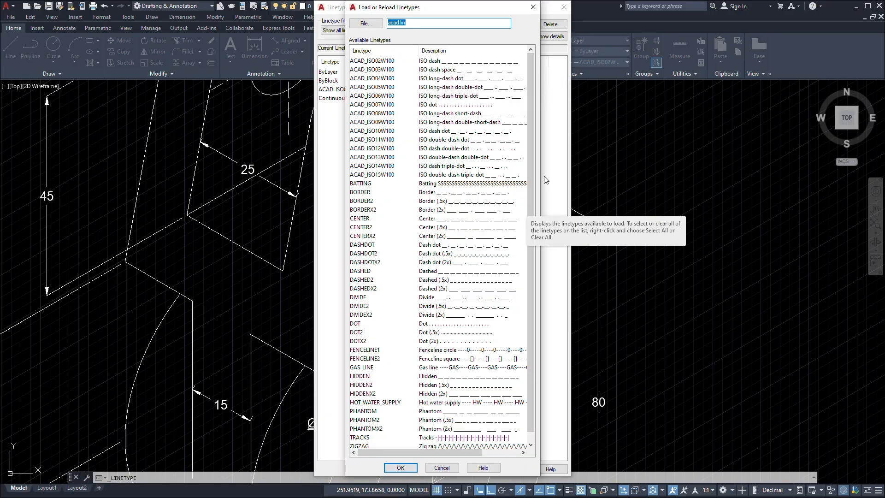
pyautogui.click(362, 236)
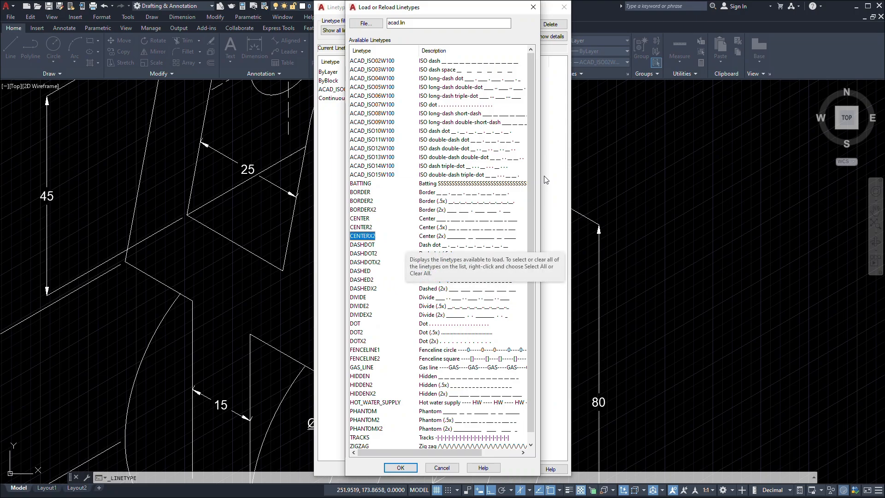
pyautogui.doubleClick(399, 218)
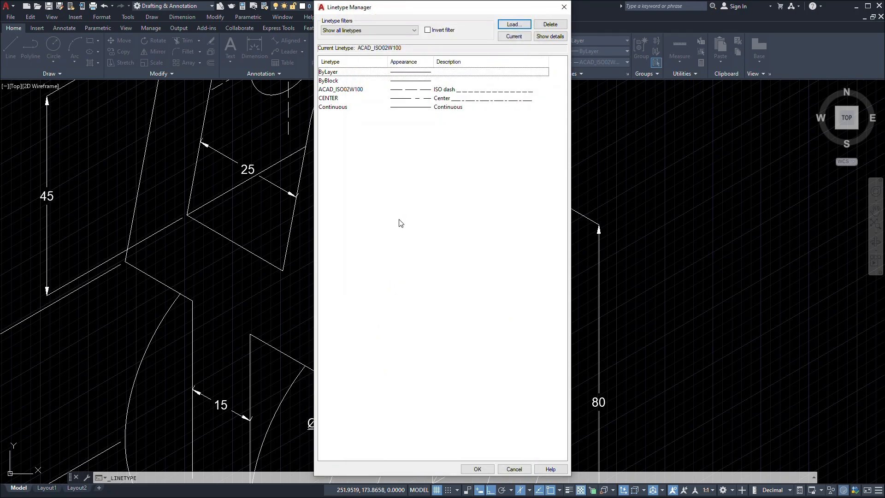
pyautogui.press('c')
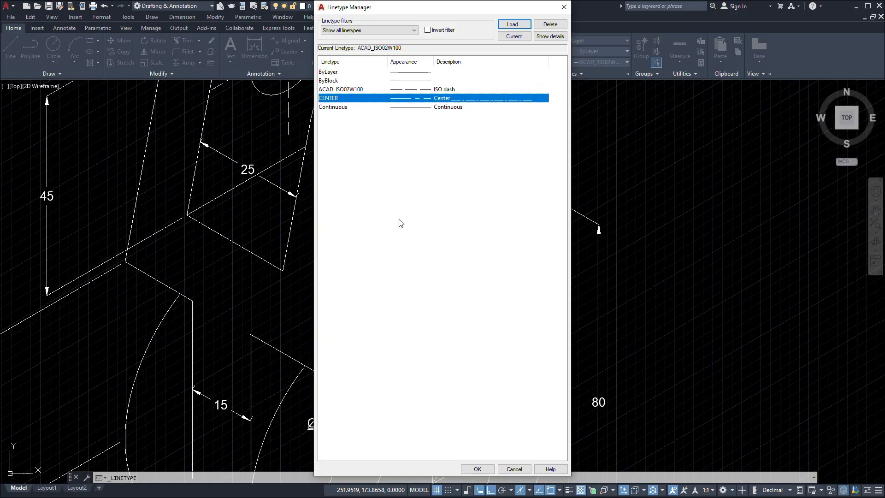
pyautogui.hotkey('alt', 'c')
pyautogui.click(564, 6)
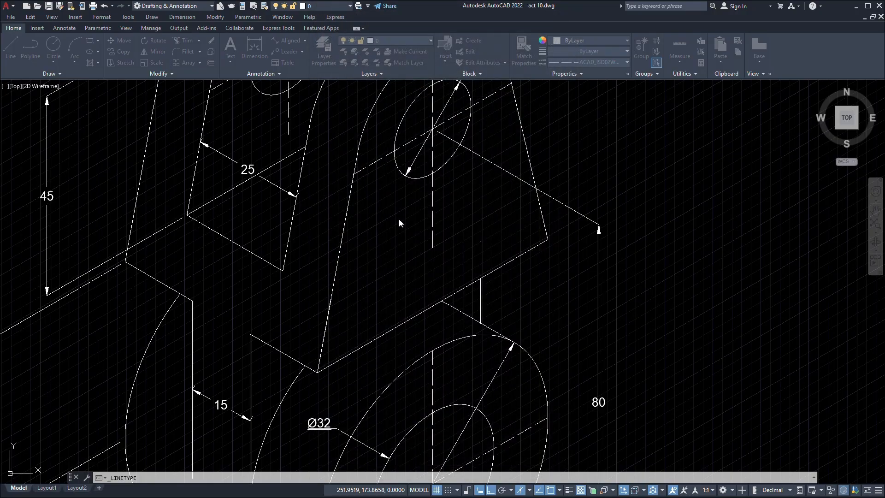
pyautogui.click(599, 62)
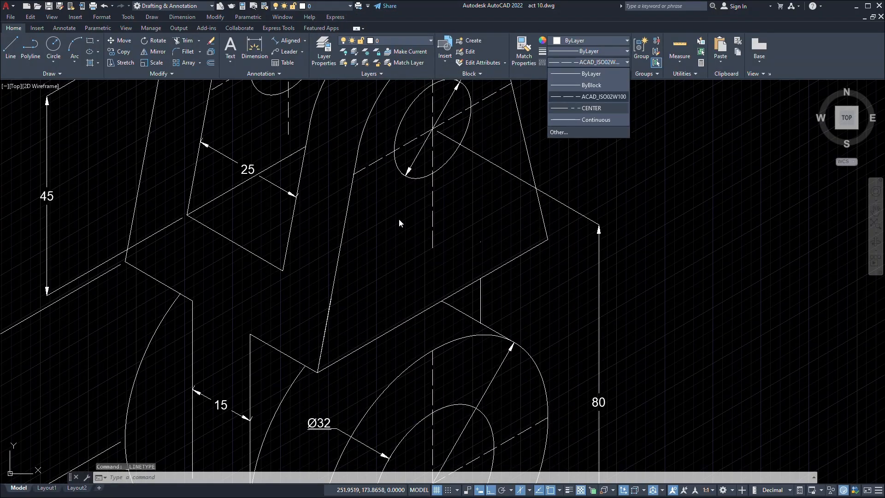
pyautogui.click(594, 108)
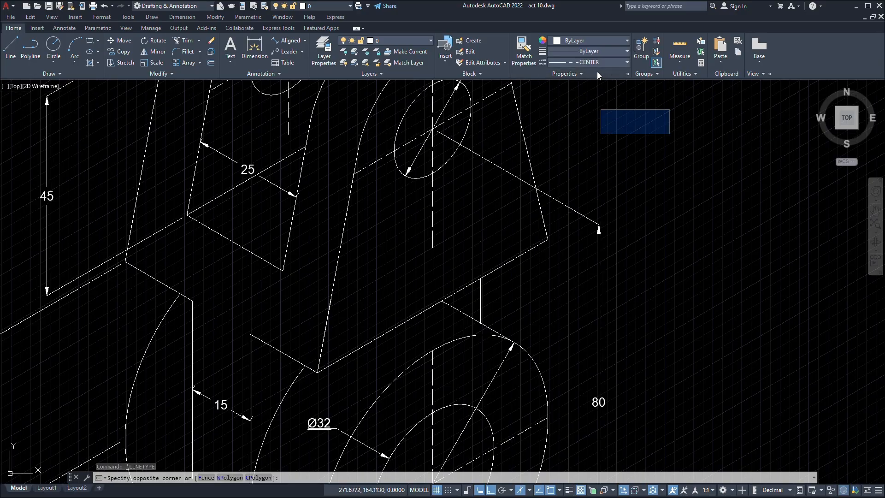
# Draw a 30-unit centre line along the 30° axis from the centre of the redrawn cylinder's front circles.
pyautogui.scroll(-5, 697, 180)
pyautogui.moveTo(726, 208); pyautogui.dragTo(600, 312, button='middle')
pyautogui.scroll(-4, 599, 312)
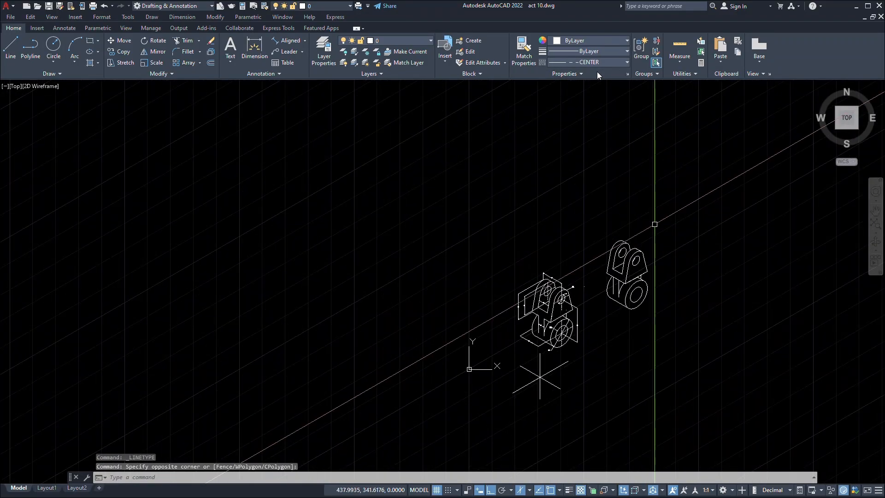
pyautogui.scroll(6, 652, 250)
pyautogui.moveTo(623, 251); pyautogui.dragTo(675, 94, button='middle')
pyautogui.scroll(-4, 675, 93)
pyautogui.scroll(6, 533, 238)
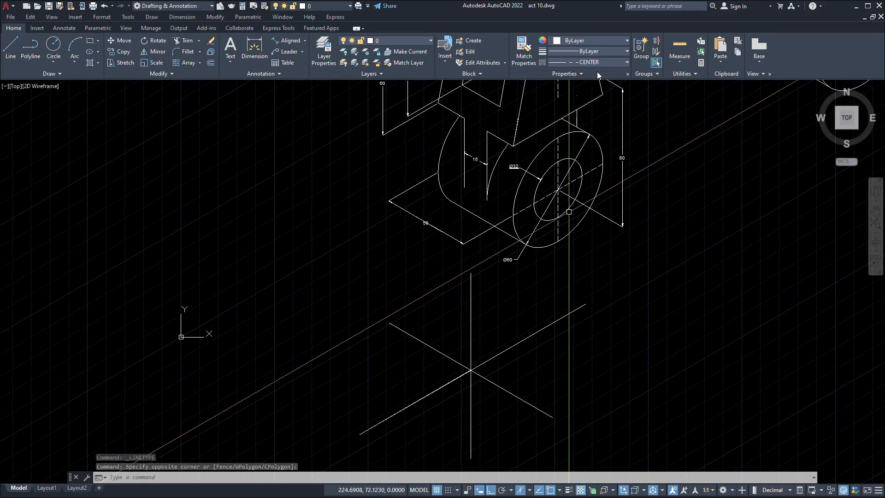
pyautogui.scroll(-5, 554, 314)
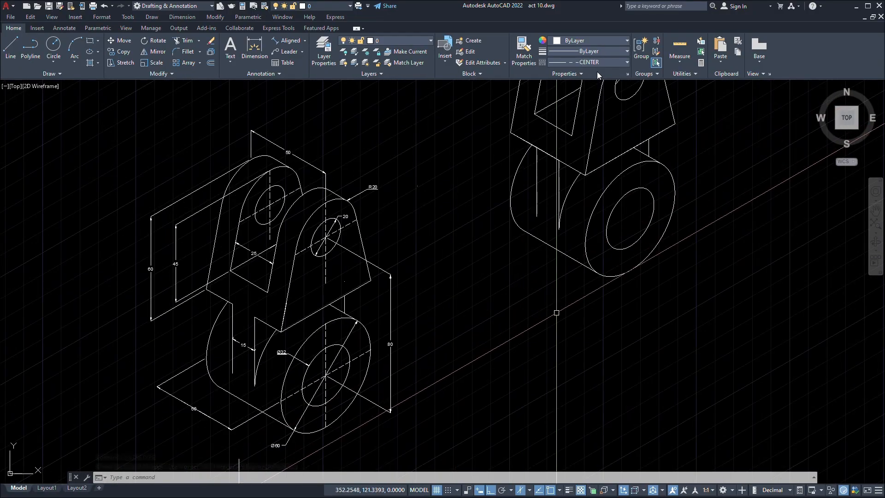
pyautogui.scroll(2, 536, 315)
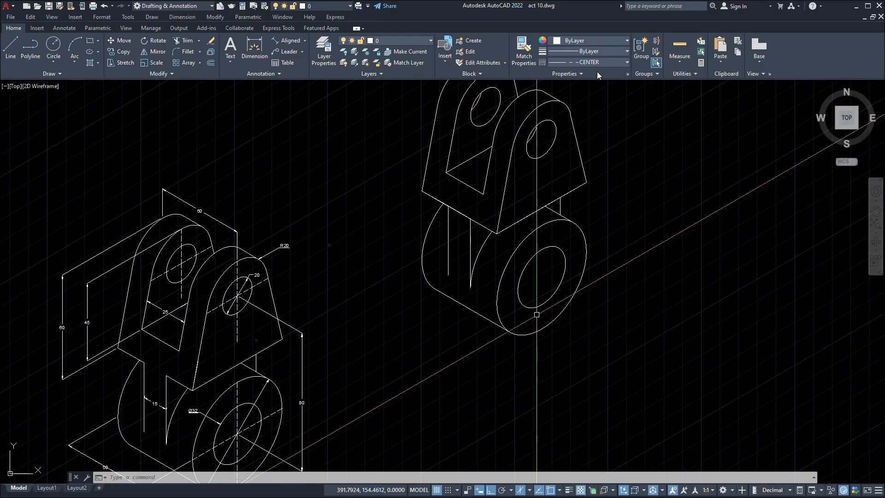
pyautogui.scroll(4, 537, 315)
pyautogui.scroll(-3, 549, 271)
pyautogui.scroll(1, 544, 283)
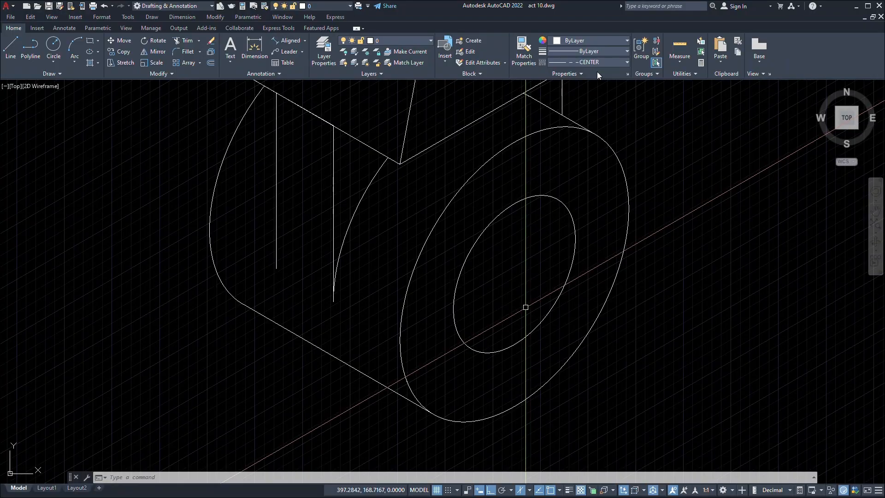
pyautogui.write('l')
pyautogui.press('Return')
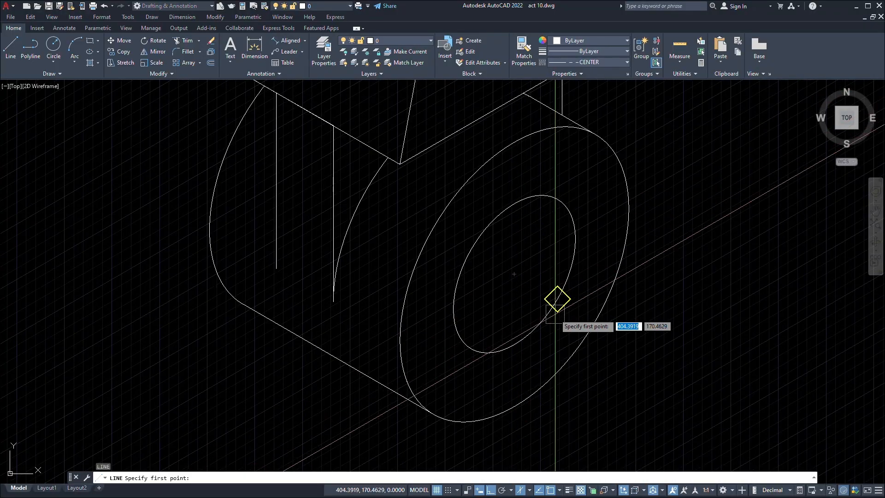
pyautogui.click(514, 273)
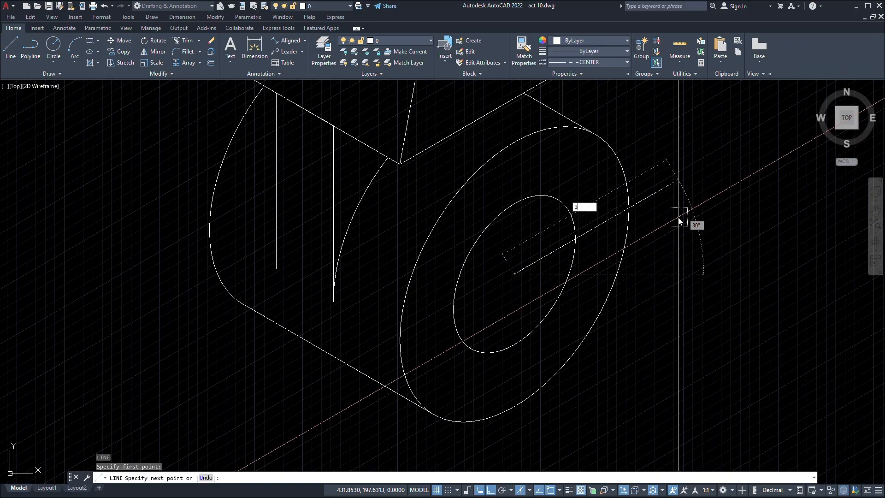
pyautogui.write('30')
pyautogui.press('Return')
pyautogui.press('Escape')
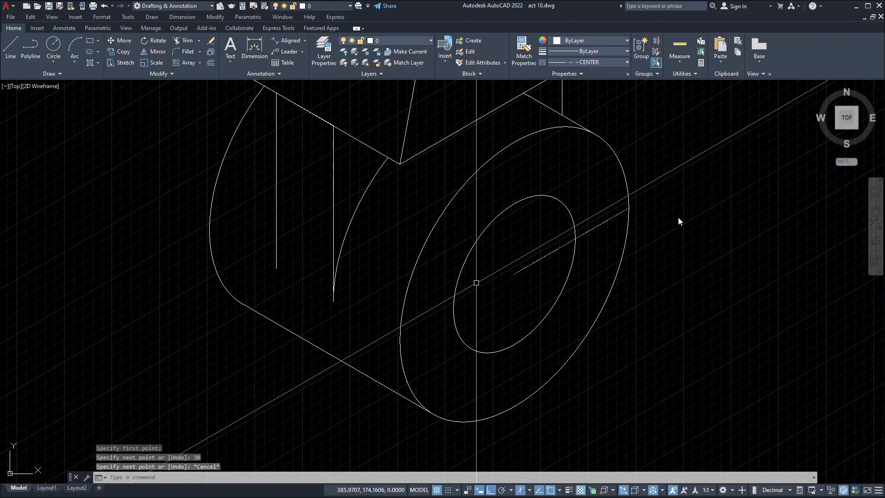
# Draw a vertical centre line upward at 90° from the centre of the redrawn cylinder's front face.
pyautogui.press('Return')
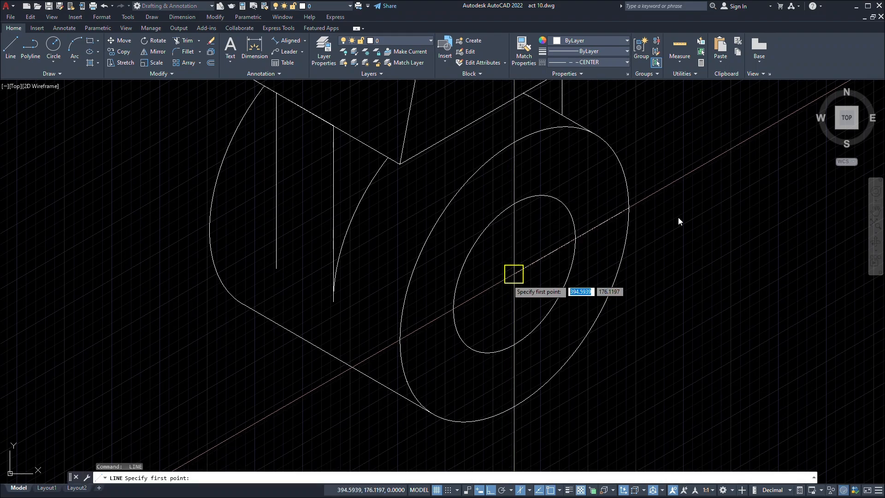
pyautogui.click(509, 277)
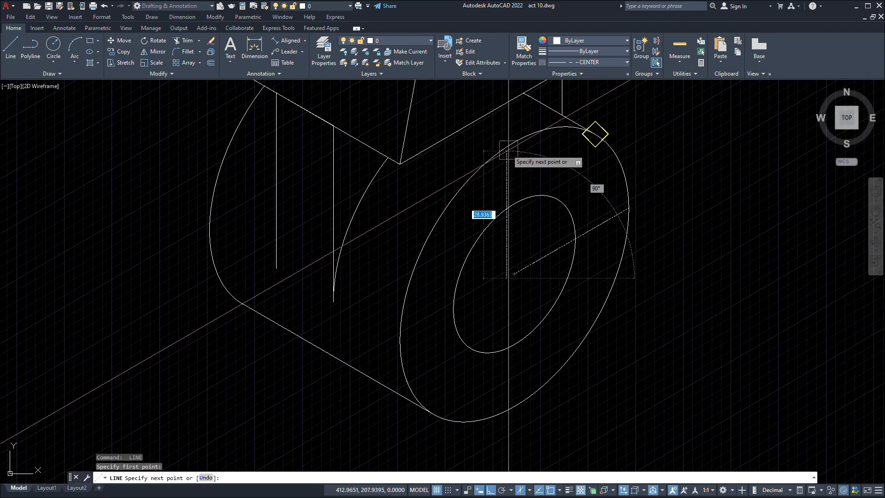
pyautogui.write('3')
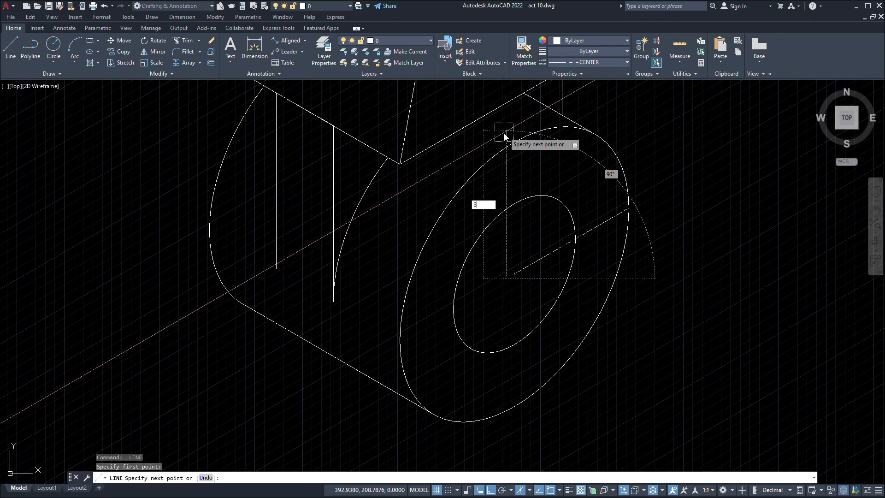
# Finish a 30-unit vertical centre line running upward beside the centre of the large lower cylinder face.
pyautogui.write('0')
pyautogui.press('Return')
pyautogui.press('Escape')
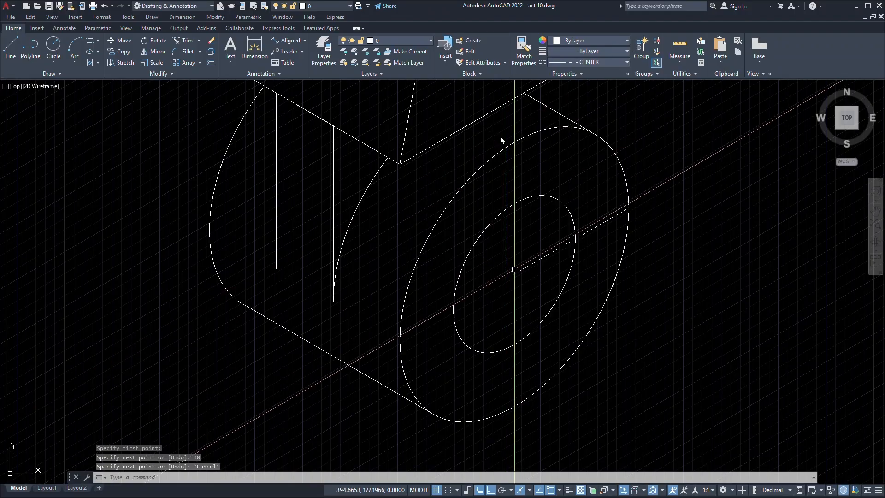
# Draw a 30-unit vertical centre line upward from the inner end of the slanted centre line on the lower cylinder face.
pyautogui.press('Return')
pyautogui.scroll(5, 512, 282)
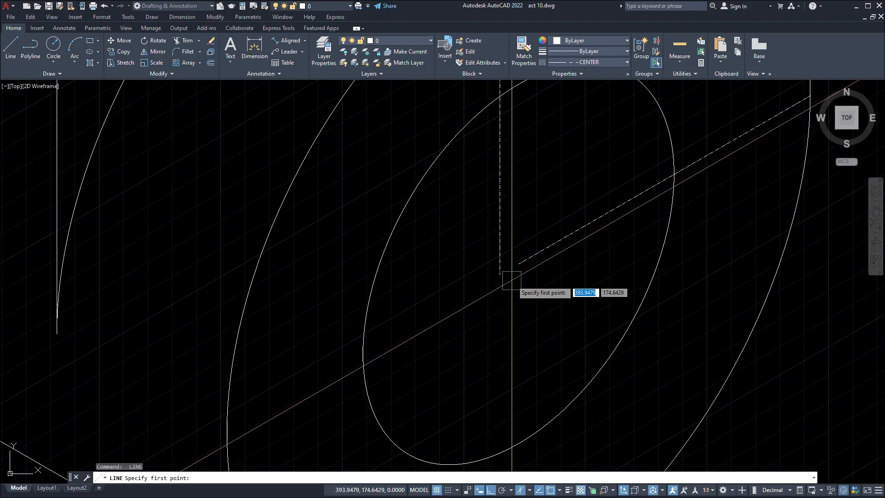
pyautogui.moveTo(512, 281); pyautogui.dragTo(530, 300, button='middle')
pyautogui.click(529, 281)
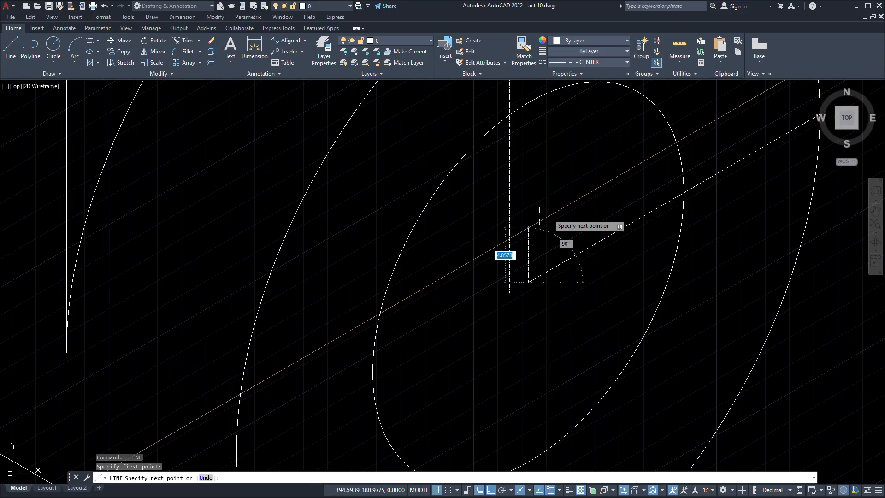
pyautogui.scroll(-5, 548, 216)
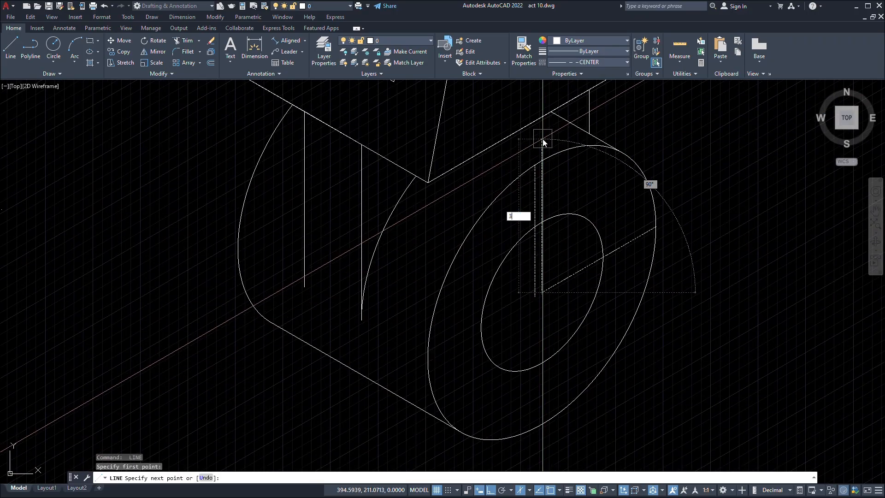
pyautogui.write('30')
pyautogui.press('Return')
pyautogui.press('Escape')
# Erase the misplaced vertical centre line beside the lower cylinder's centre.
pyautogui.scroll(5, 541, 148)
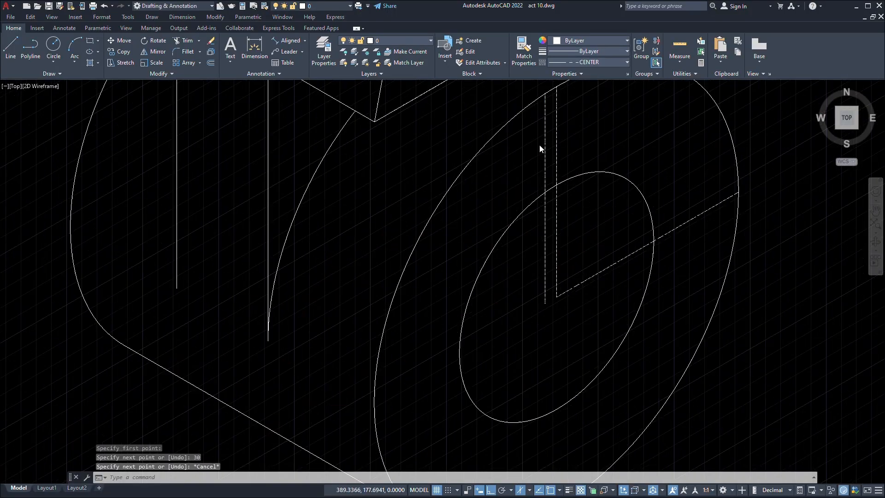
pyautogui.click(583, 314)
pyautogui.click(552, 306)
pyautogui.press('Delete')
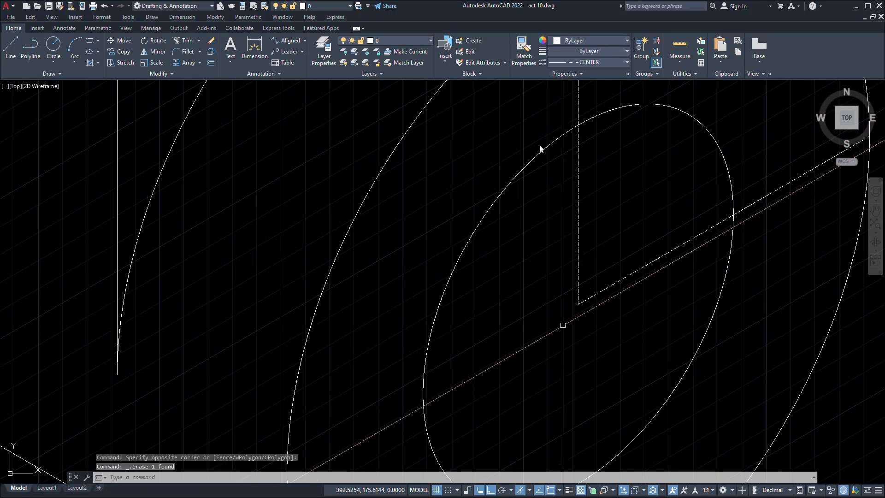
# Draw a 30-unit centre line from the lower cylinder's centre down-left along the isometric axis, opposite the existing slanted line.
pyautogui.press('Return')
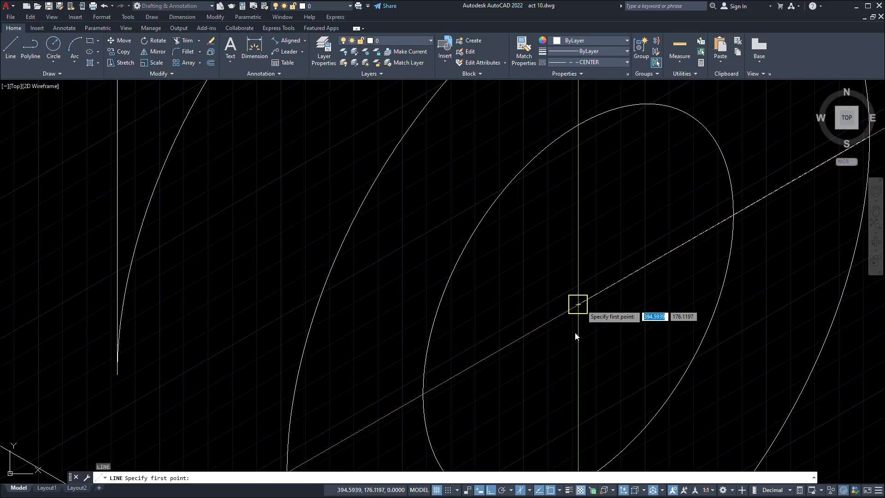
pyautogui.click(579, 304)
pyautogui.write('30')
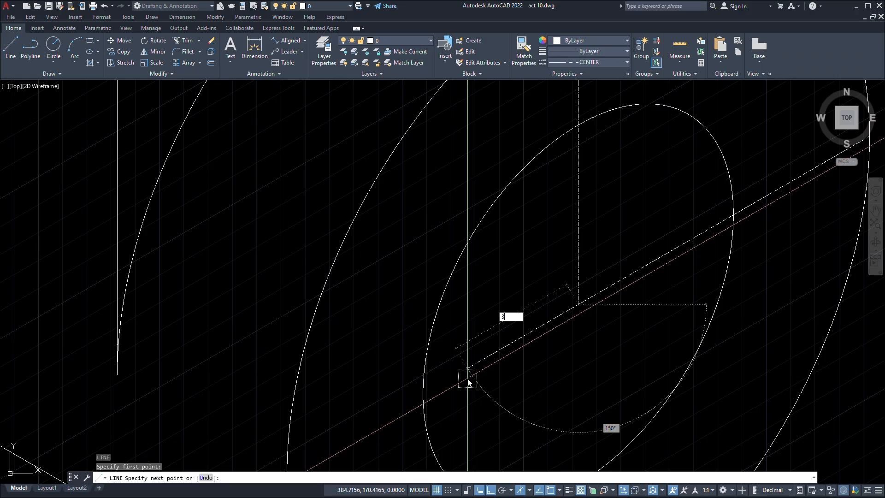
pyautogui.press('Return')
pyautogui.press('Return')
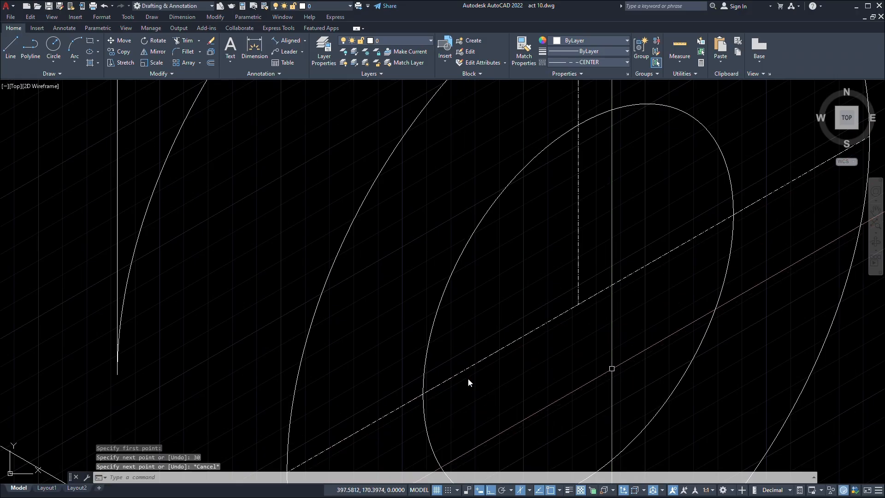
# Draw a 30-unit vertical centre line straight down from the lower cylinder's centre.
pyautogui.press('Return')
pyautogui.click(578, 304)
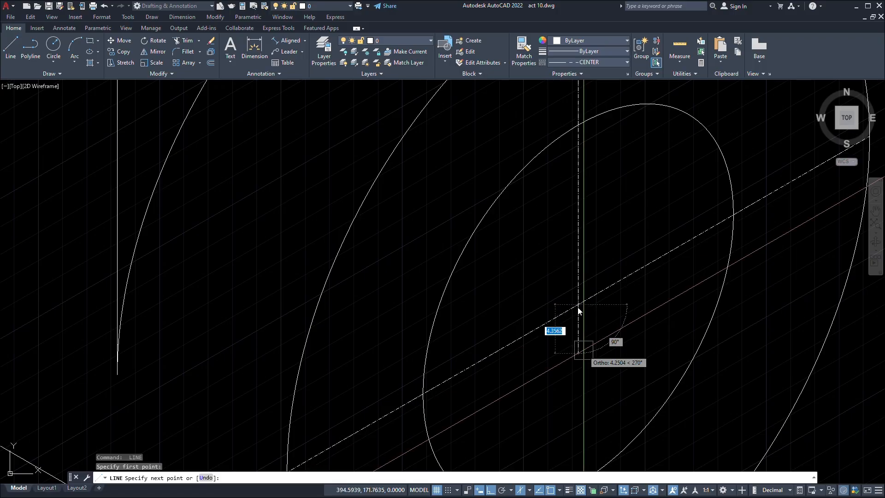
pyautogui.write('30')
pyautogui.press('Return')
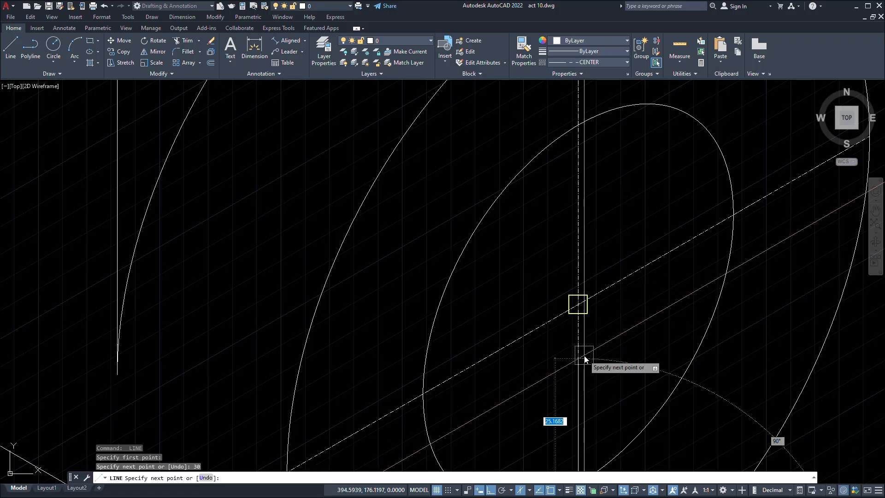
pyautogui.press('Escape')
# Draw a 20-unit vertical centre line downward from the centre of the front upright's hole.
pyautogui.scroll(-5, 585, 359)
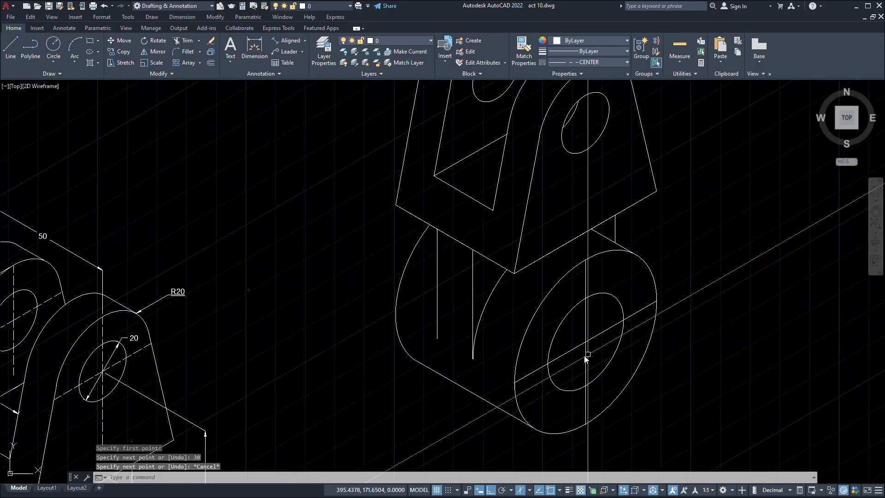
pyautogui.scroll(10, 584, 357)
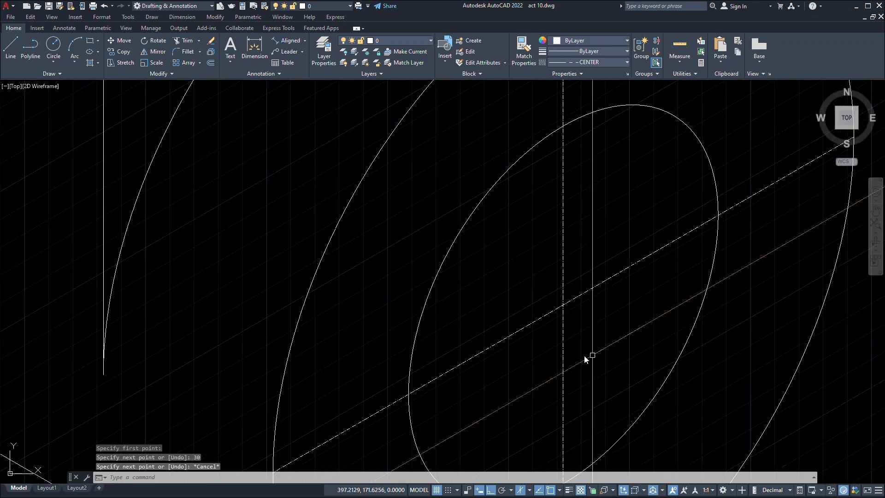
pyautogui.scroll(-10, 499, 323)
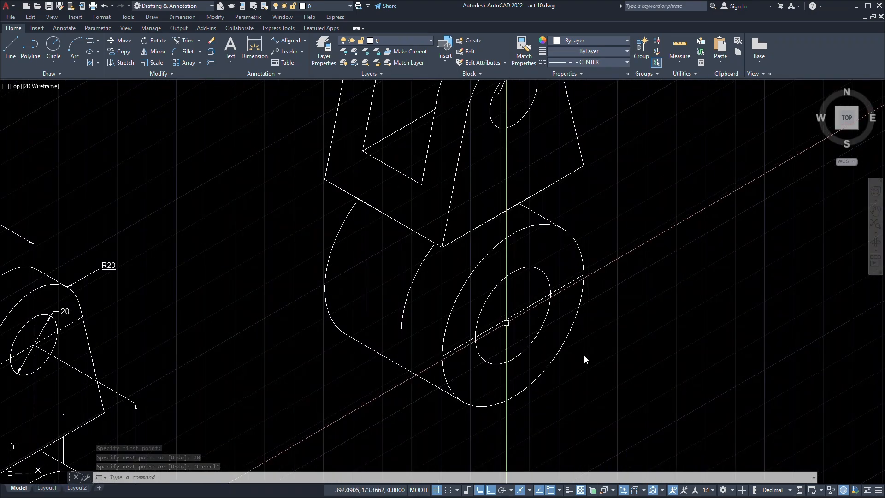
pyautogui.moveTo(504, 265)
pyautogui.mouseDown(button='middle')
pyautogui.moveTo(527, 273)
pyautogui.moveTo(544, 340)
pyautogui.mouseUp(button='middle')
pyautogui.moveTo(564, 210)
pyautogui.mouseDown(button='middle')
pyautogui.moveTo(561, 298)
pyautogui.moveTo(580, 392)
pyautogui.mouseUp(button='middle')
pyautogui.scroll(5, 561, 297)
pyautogui.write('l')
pyautogui.press('Return')
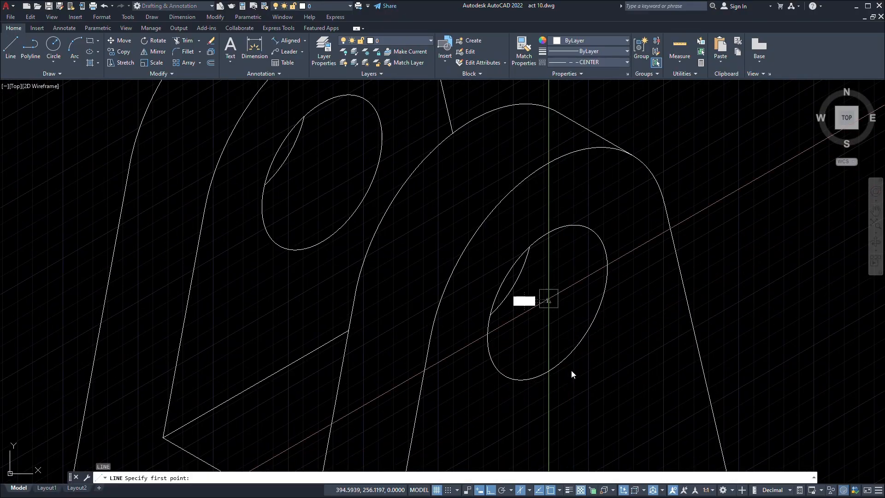
pyautogui.click(547, 302)
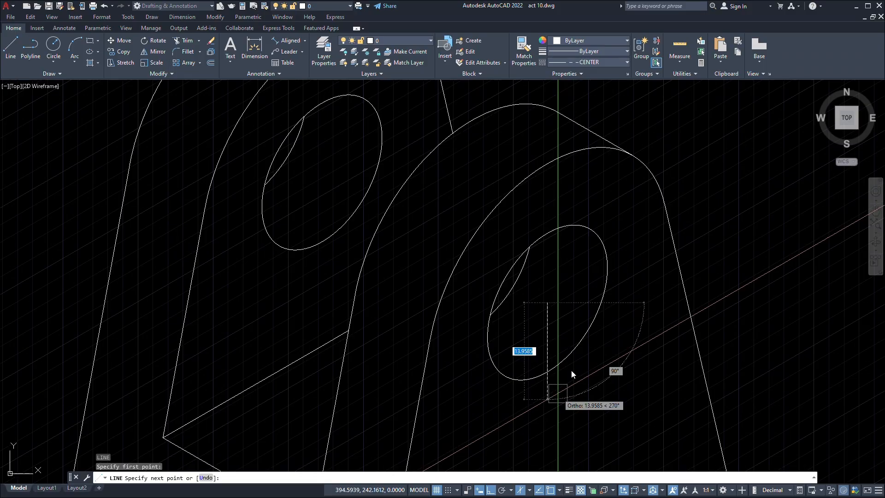
pyautogui.write('20')
pyautogui.press('Return')
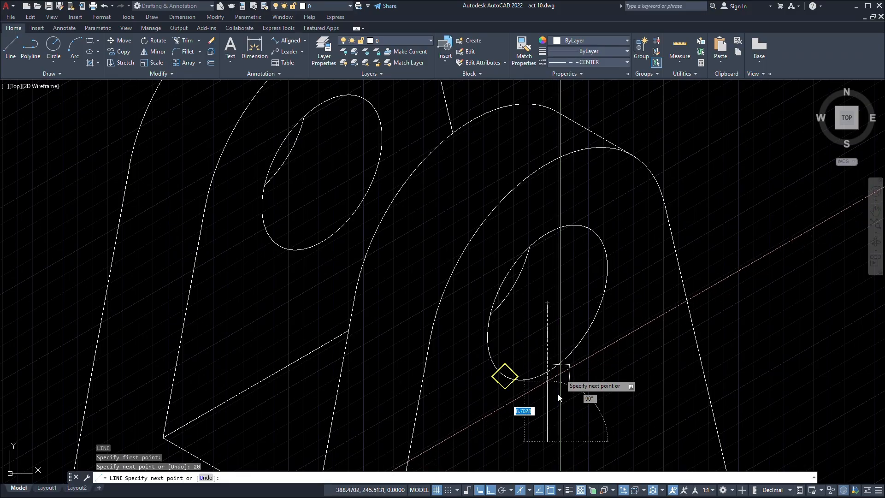
pyautogui.press('Escape')
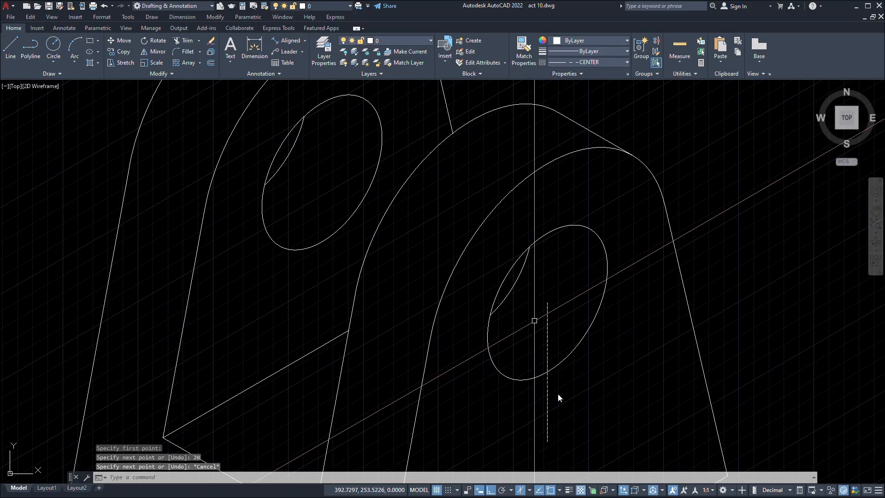
# Draw a 20-unit vertical centre line upward from the centre of the front upright's hole.
pyautogui.scroll(2, 558, 397)
pyautogui.press('Return')
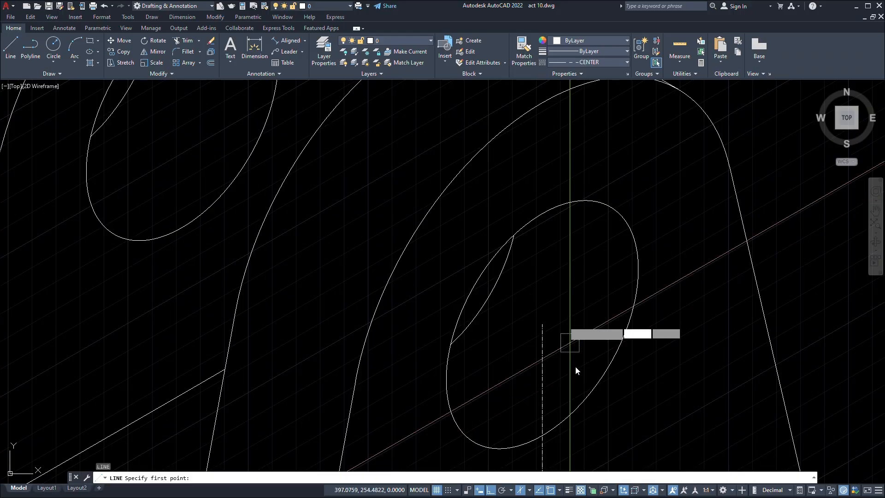
pyautogui.click(575, 368)
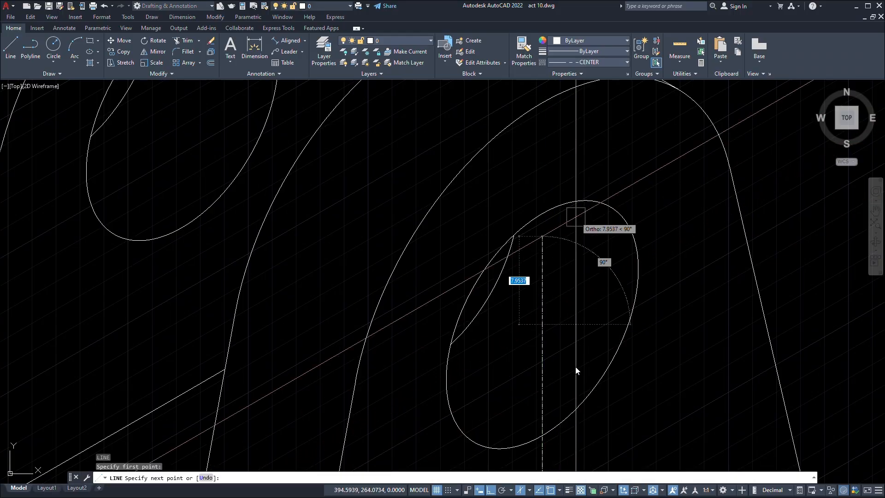
pyautogui.write('20')
pyautogui.press('Return')
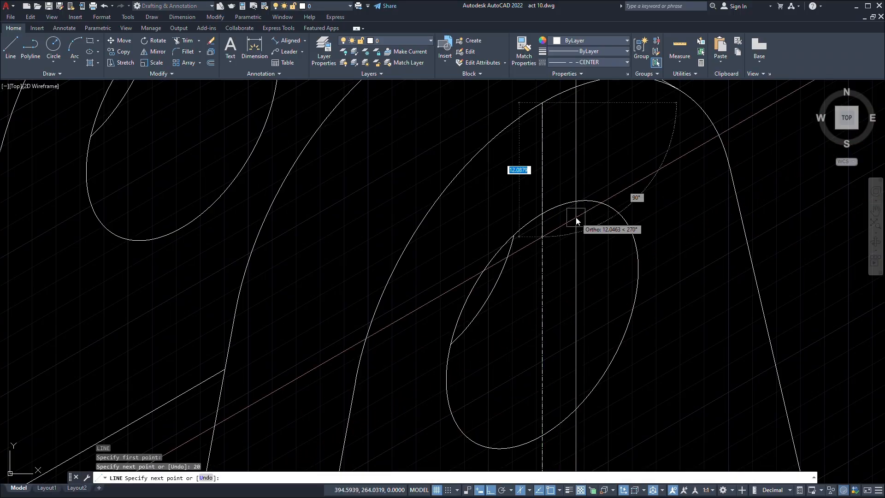
pyautogui.press('Escape')
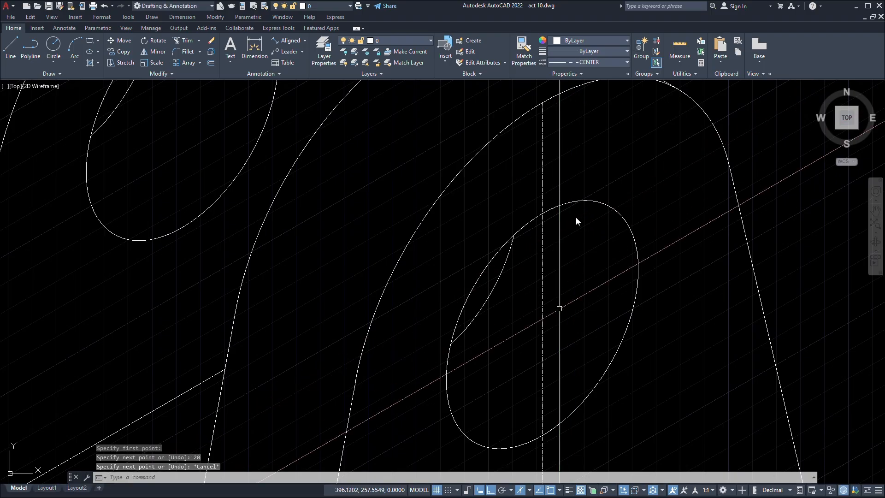
# Draw a 20-unit centre line up-right along the 30° isometric axis from the centre of the front upright's hole.
pyautogui.press('Return')
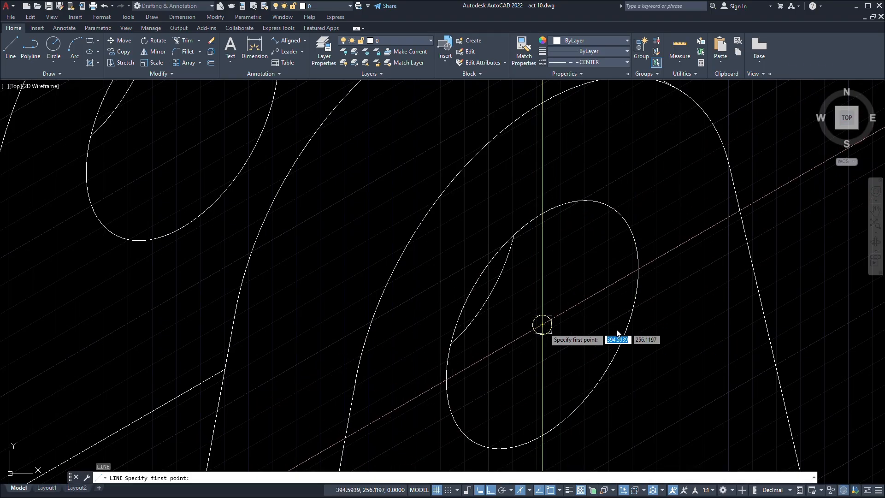
pyautogui.click(542, 324)
pyautogui.write('20')
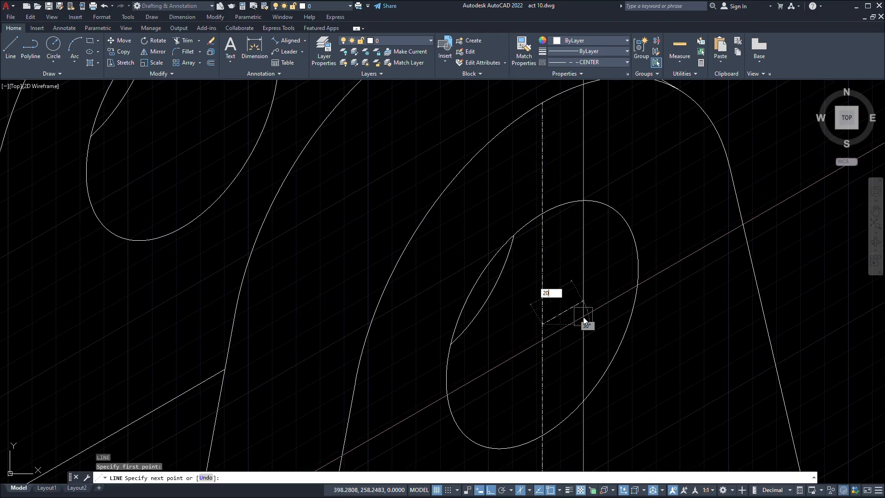
pyautogui.press('Return')
pyautogui.press('Return')
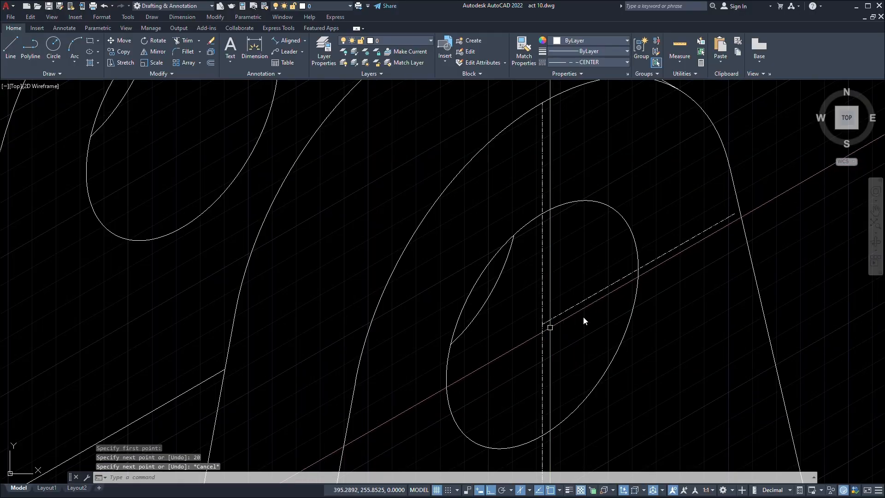
# Draw a 20-unit centre line down-left along the isometric axis from the centre of the front upright's hole.
pyautogui.press('Return')
pyautogui.click(542, 324)
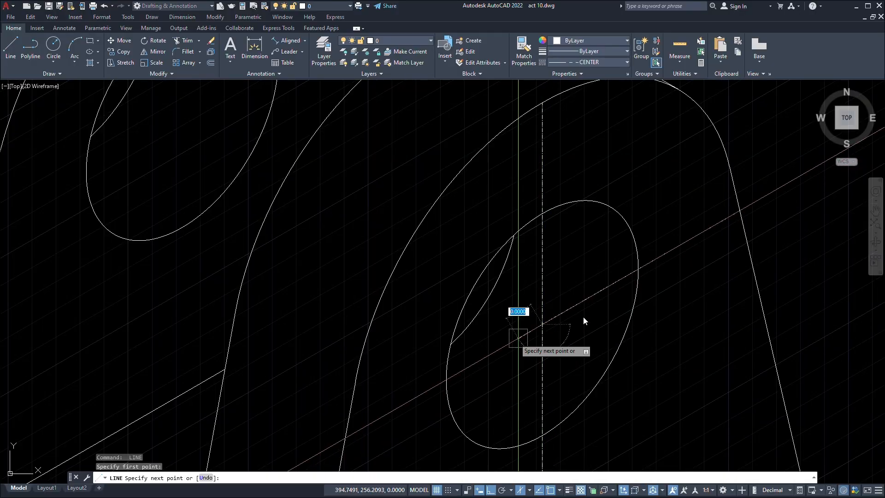
pyautogui.write('2')
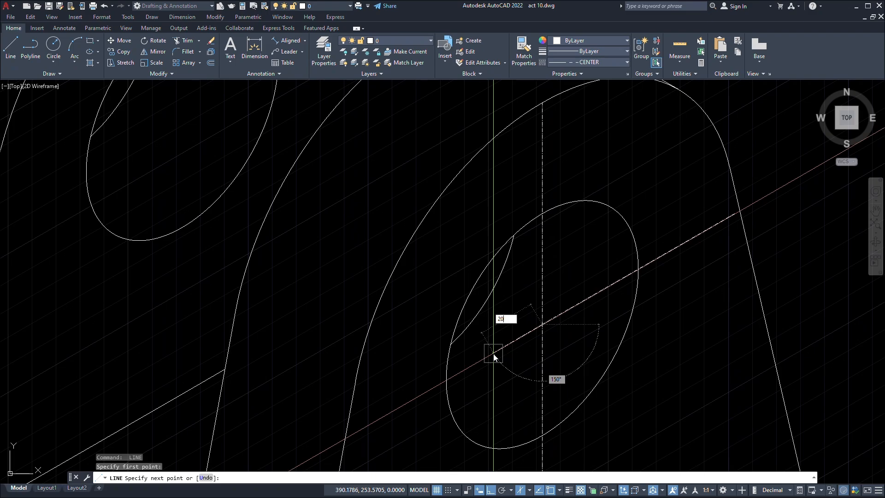
pyautogui.write('0')
pyautogui.press('Return')
pyautogui.press('Escape')
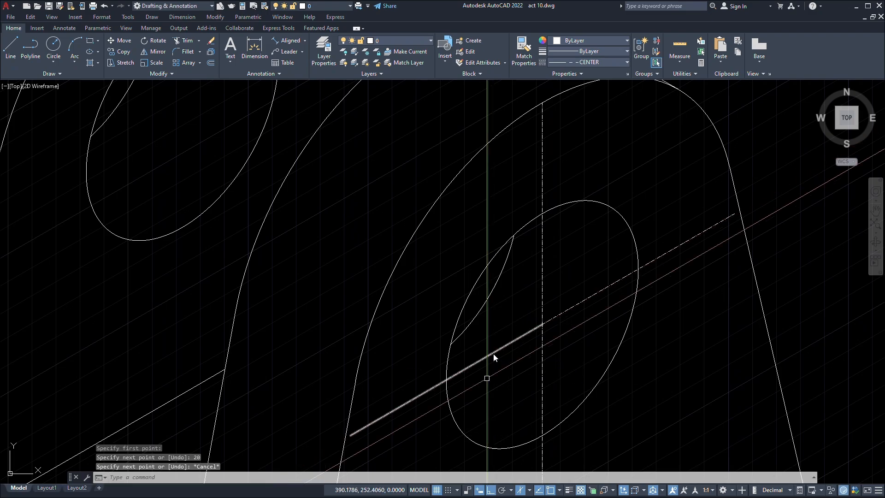
# Draw a 20-unit centre line up-right along the 30° isometric axis from the centre of the rear upright's hole.
pyautogui.scroll(-4, 493, 353)
pyautogui.scroll(5, 493, 353)
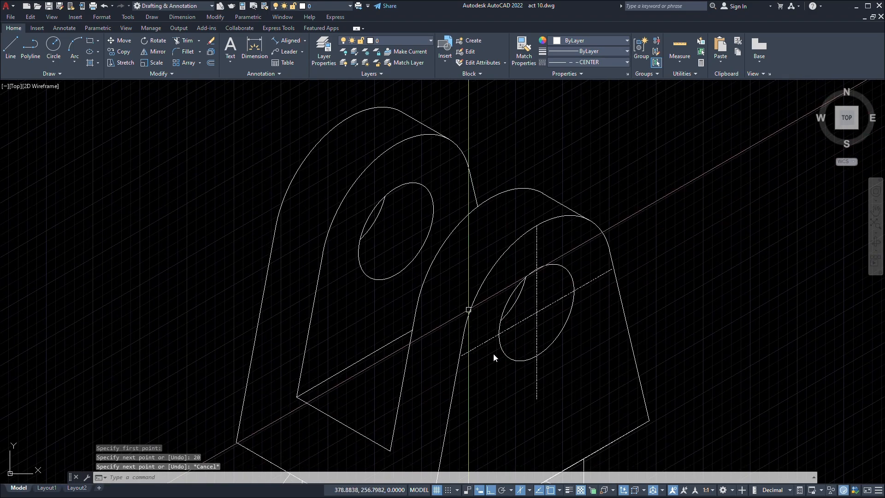
pyautogui.moveTo(669, 260); pyautogui.dragTo(614, 292, button='middle')
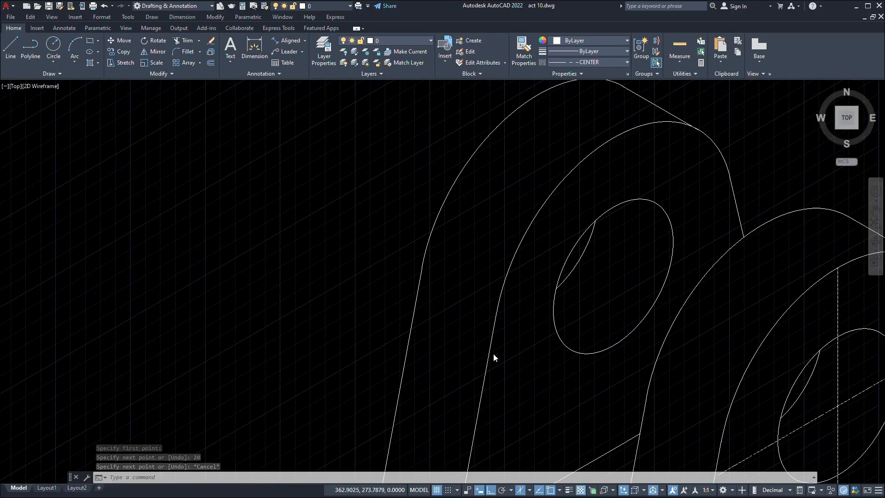
pyautogui.write('l')
pyautogui.press('Return')
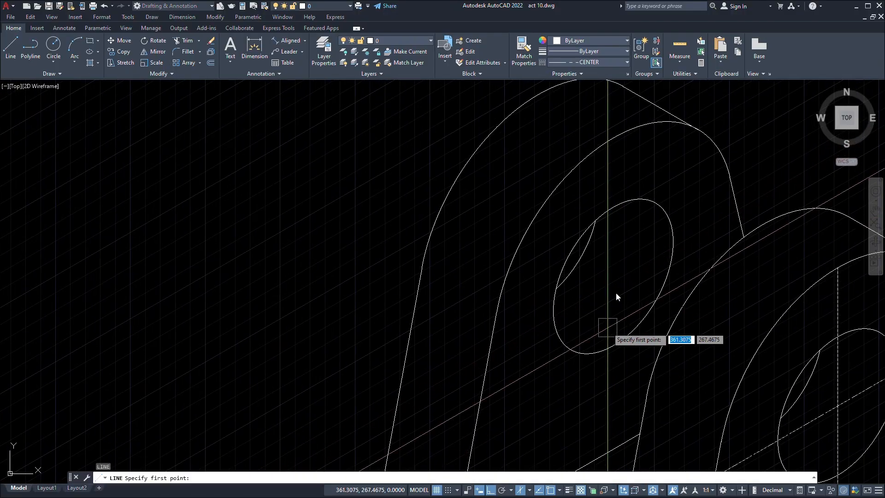
pyautogui.click(602, 254)
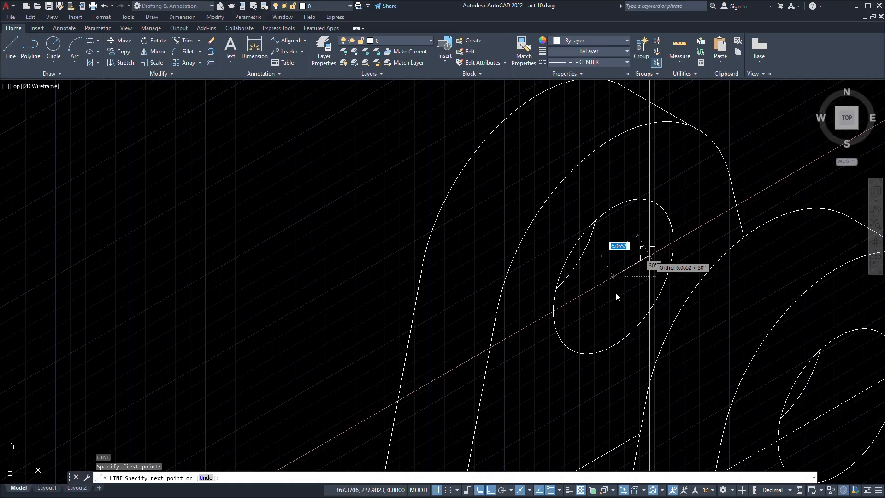
pyautogui.write('20')
pyautogui.press('Return')
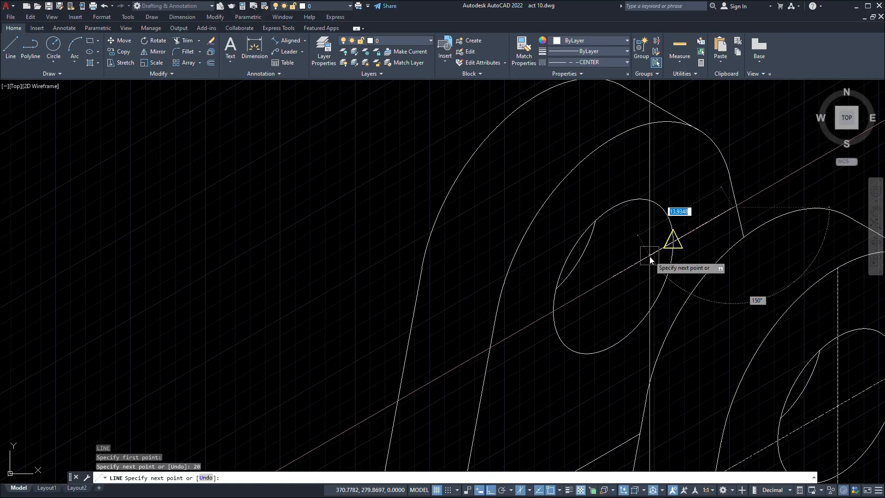
pyautogui.press('Escape')
# Draw a 20-unit vertical centre line downward from the centre of the rear upright's hole.
pyautogui.scroll(5, 650, 260)
pyautogui.press('space')
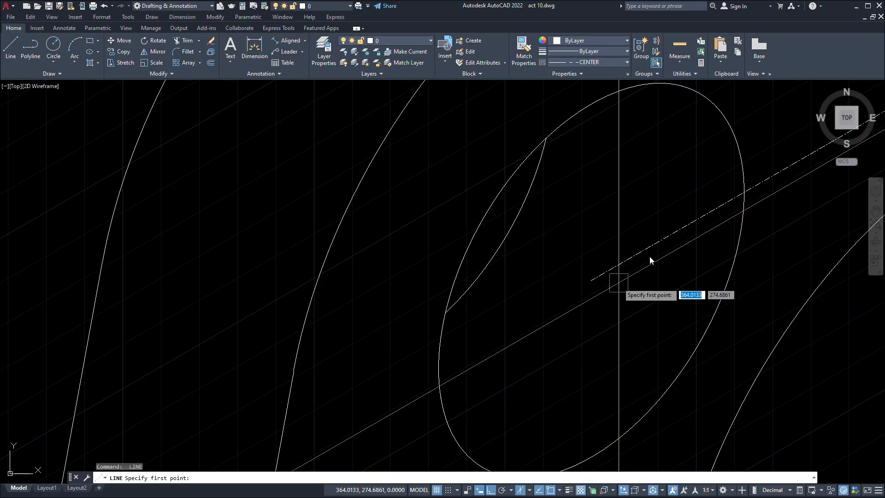
pyautogui.click(591, 280)
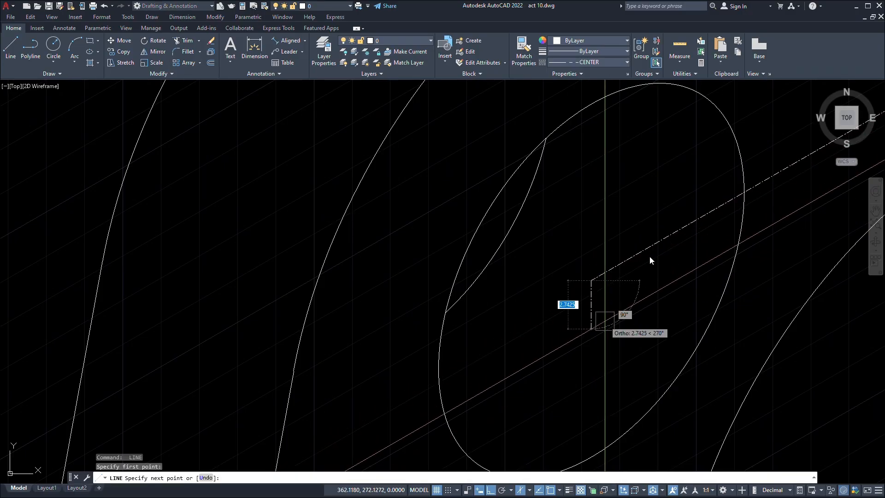
pyautogui.write('20')
pyautogui.press('Return')
pyautogui.press('Escape')
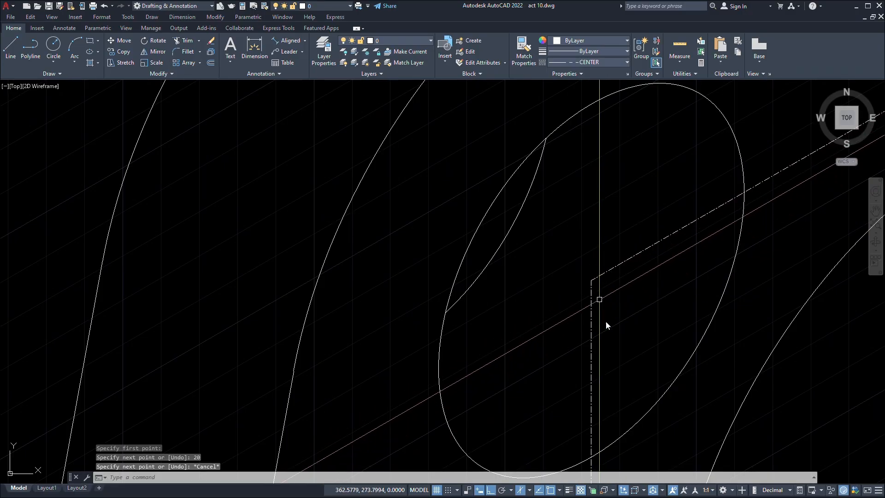
# Draw a 20-unit vertical centre line upward from the centre of the rear upright's hole.
pyautogui.press('space')
pyautogui.click(592, 280)
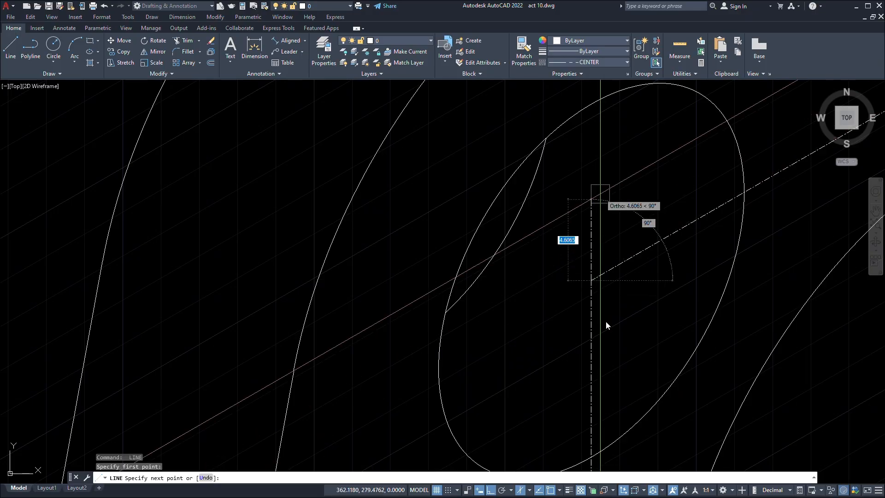
pyautogui.write('20')
pyautogui.press('Return')
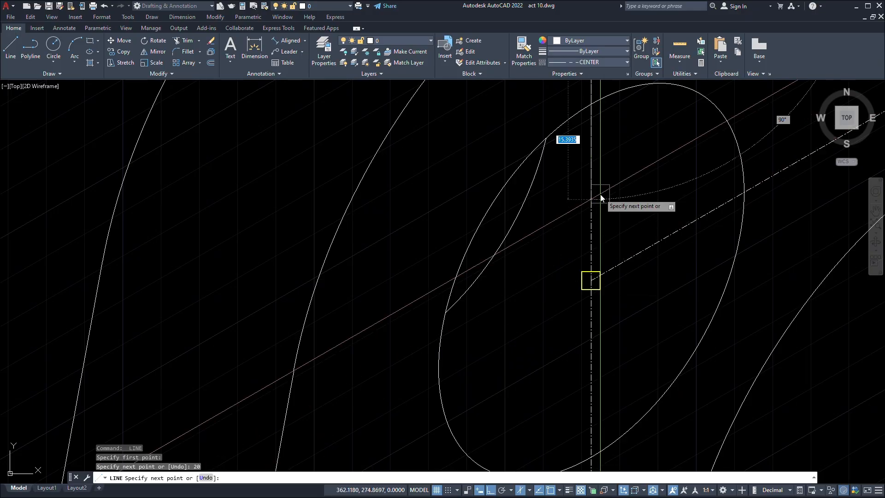
pyautogui.press('Escape')
# Draw a 20-unit centre line down-left along the isometric axis from the centre of the rear upright's hole.
pyautogui.press('space')
pyautogui.click(591, 279)
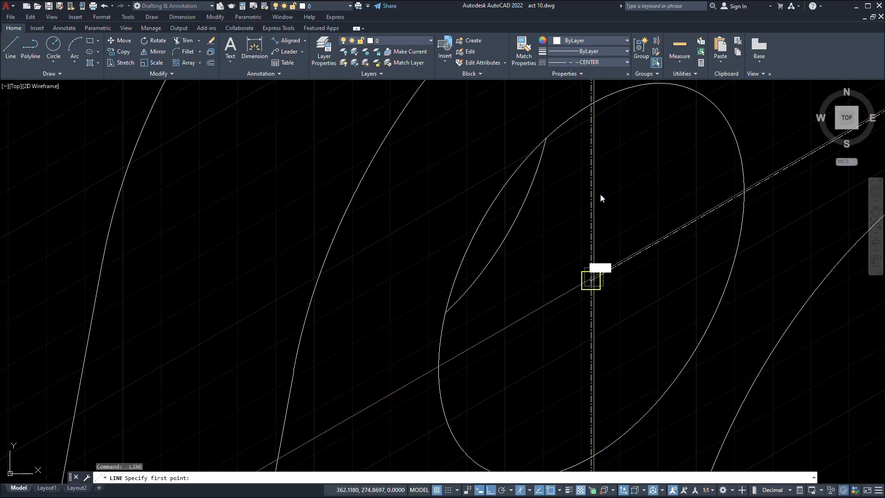
pyautogui.write('20')
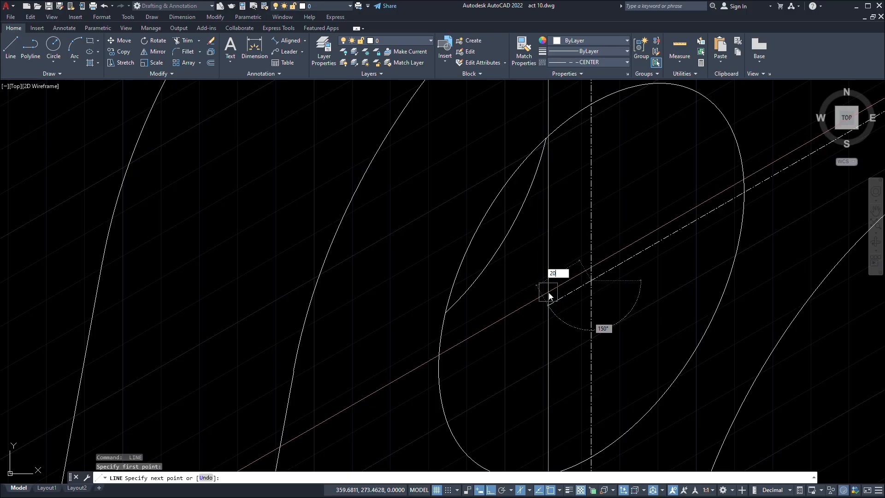
pyautogui.press('Return')
pyautogui.press('Escape')
pyautogui.scroll(-5, 548, 293)
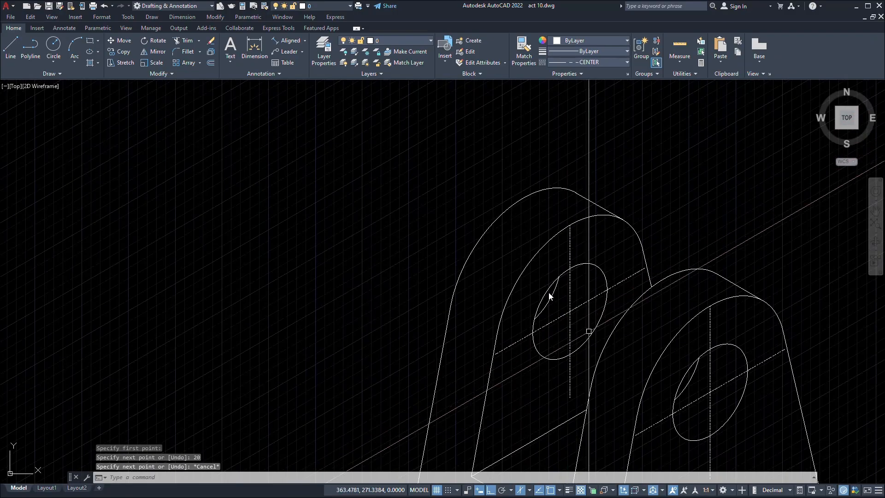
# Try global linetype scale factors of 1 and 2 on the drawing's centre lines.
pyautogui.moveTo(655, 371)
pyautogui.mouseDown(button='middle')
pyautogui.moveTo(629, 354)
pyautogui.moveTo(590, 222)
pyautogui.mouseUp(button='middle')
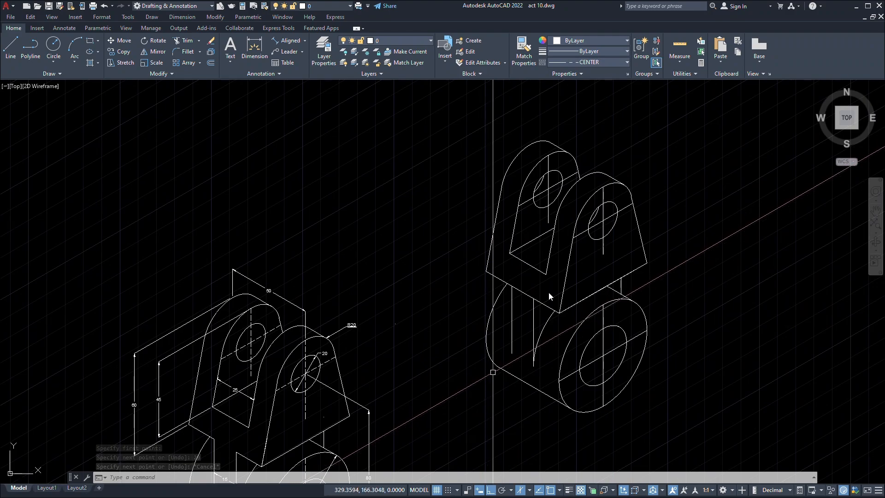
pyautogui.moveTo(699, 337); pyautogui.dragTo(680, 331, button='middle')
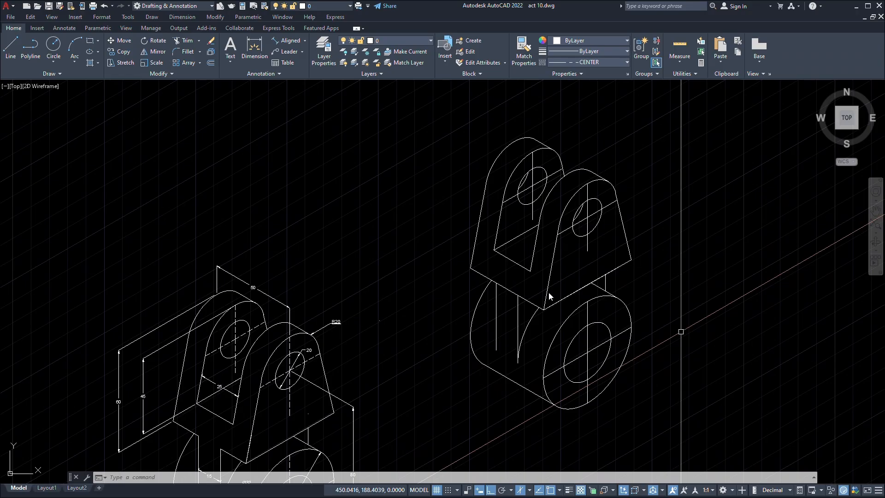
pyautogui.press('Return')
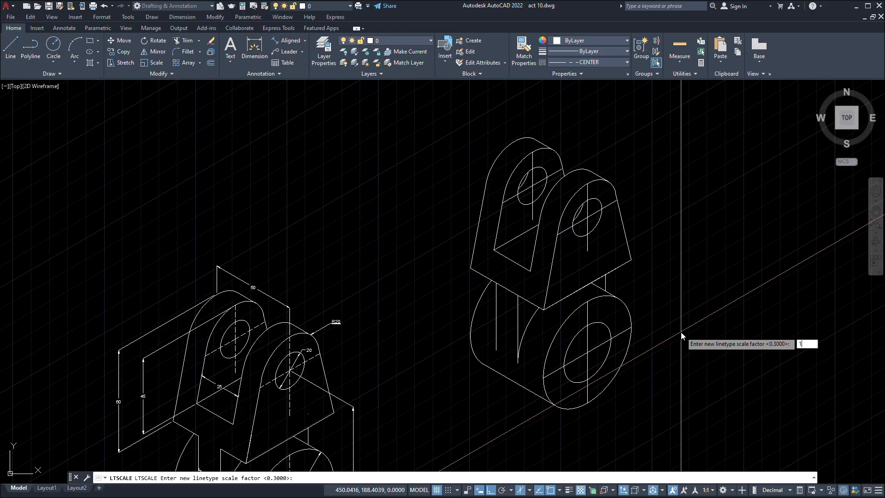
pyautogui.press('Return')
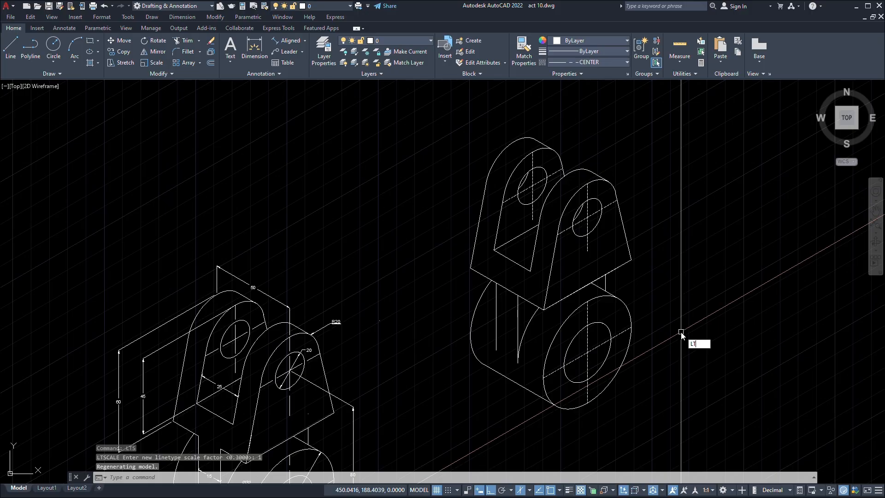
pyautogui.press('Return')
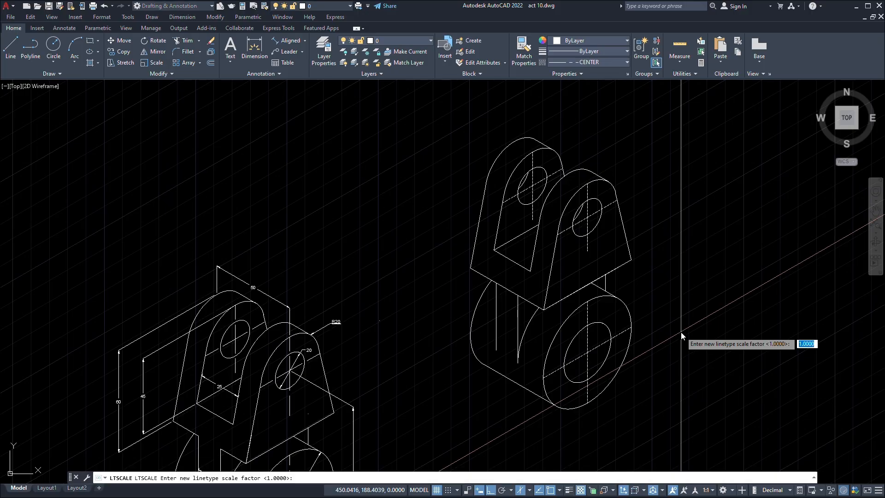
pyautogui.press('Return')
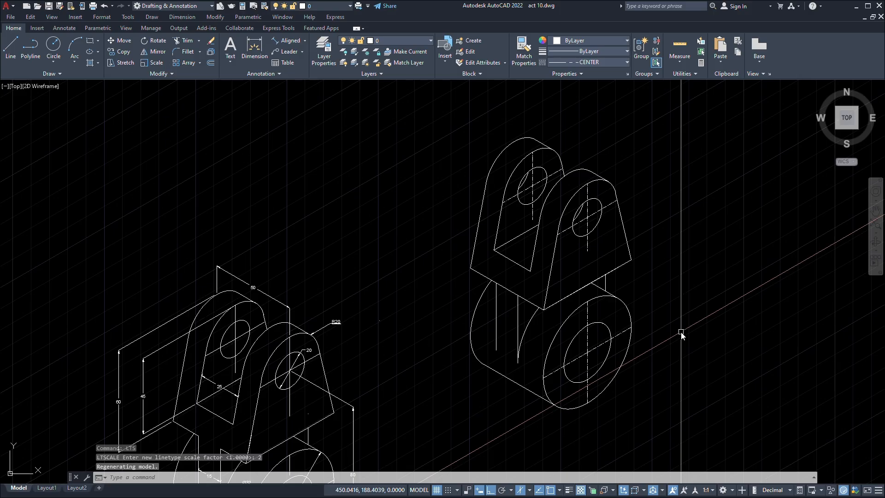
# Examine the centre lines' dash pattern on the cylinder and uprights and compare it with the dimensioned reference bracket.
pyautogui.scroll(4, 681, 330)
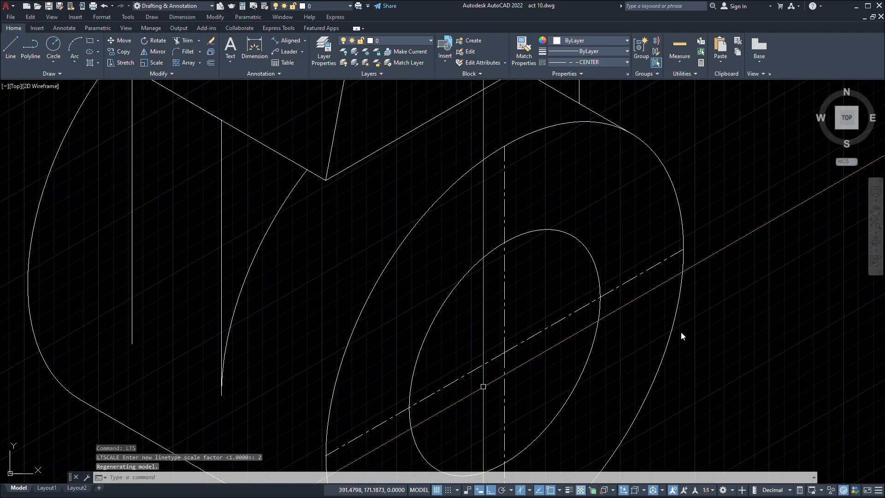
pyautogui.scroll(-4, 440, 404)
pyautogui.scroll(4, 469, 400)
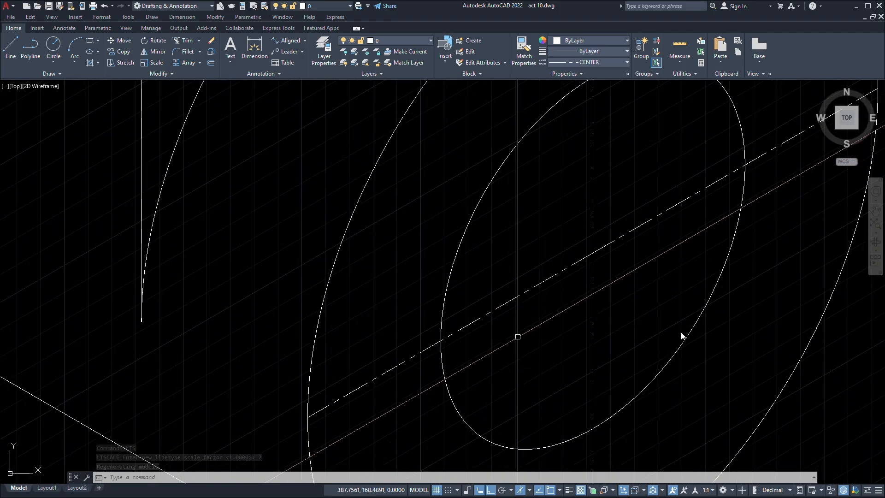
pyautogui.scroll(-4, 531, 338)
pyautogui.scroll(4, 233, 349)
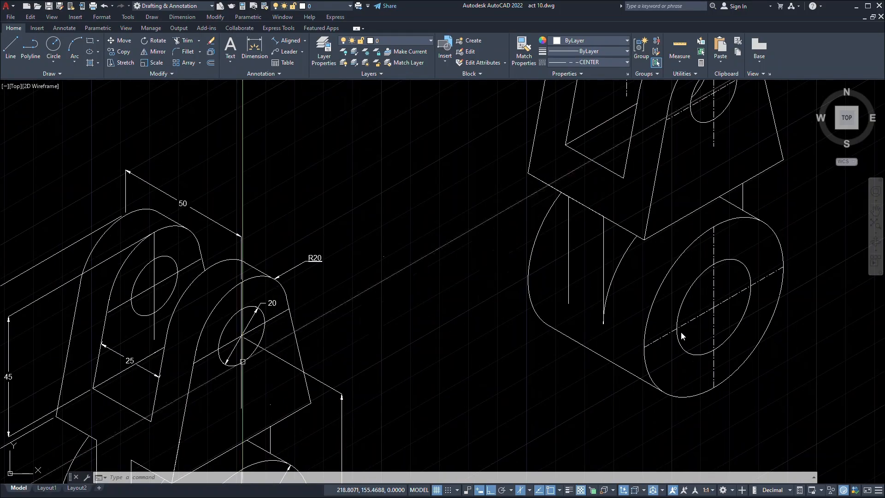
pyautogui.scroll(-6, 208, 320)
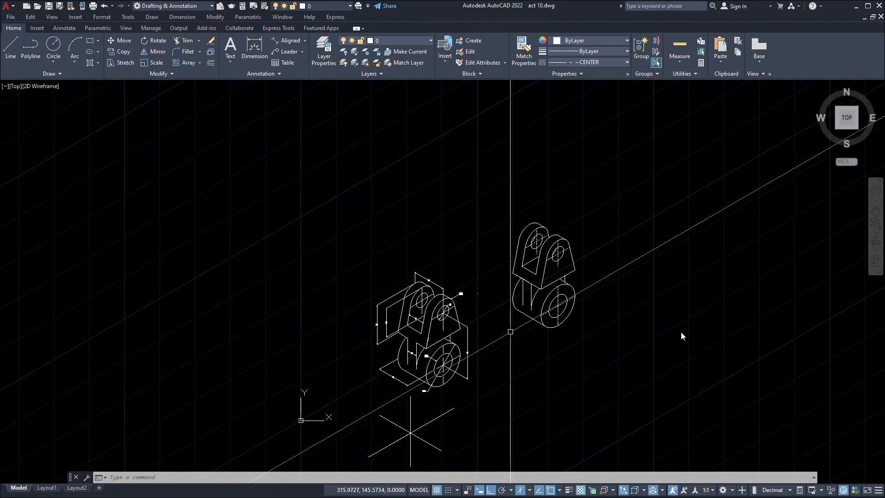
pyautogui.scroll(3, 520, 323)
pyautogui.scroll(4, 553, 284)
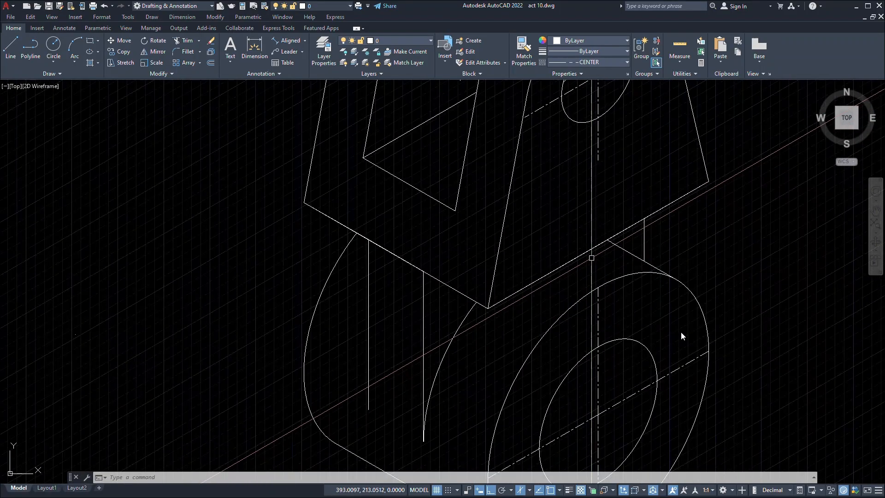
pyautogui.scroll(-4, 591, 265)
# Set the global linetype scale factor to 3.
pyautogui.moveTo(592, 265); pyautogui.dragTo(606, 276, button='middle')
pyautogui.moveTo(652, 318); pyautogui.dragTo(653, 318, button='middle')
pyautogui.write('dal')
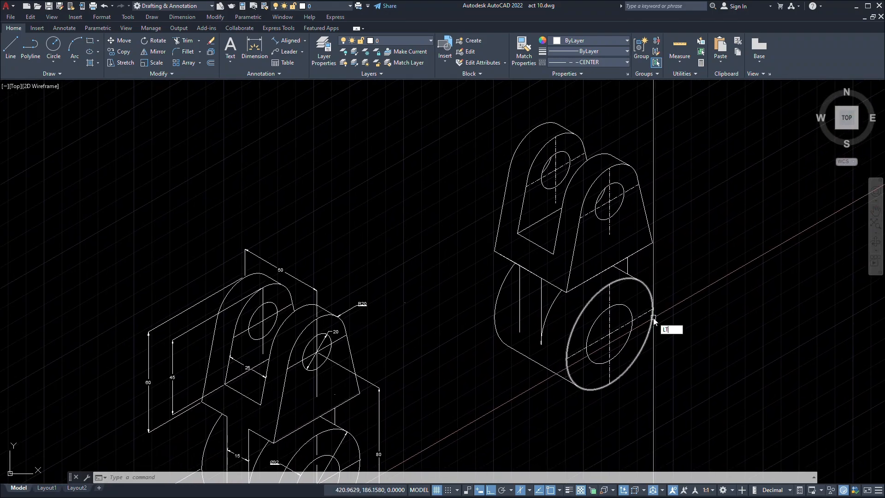
pyautogui.press('Return')
pyautogui.write('3')
pyautogui.press('Return')
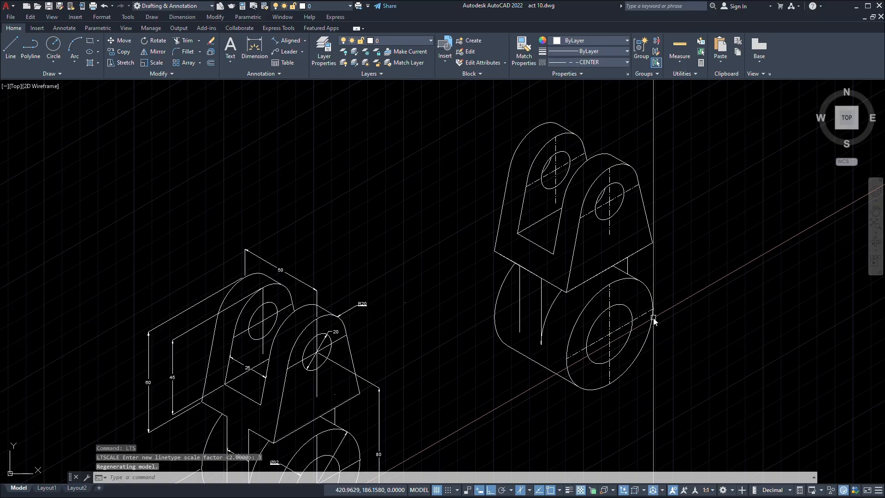
# Set the global linetype scale factor to 5 and check the centre lines' dash pattern.
pyautogui.write('LTS')
pyautogui.press('Return')
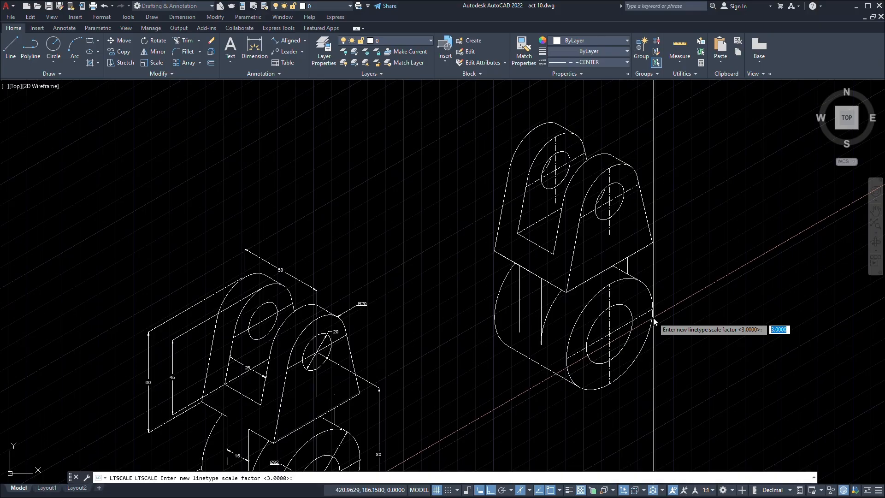
pyautogui.write('5')
pyautogui.press('Return')
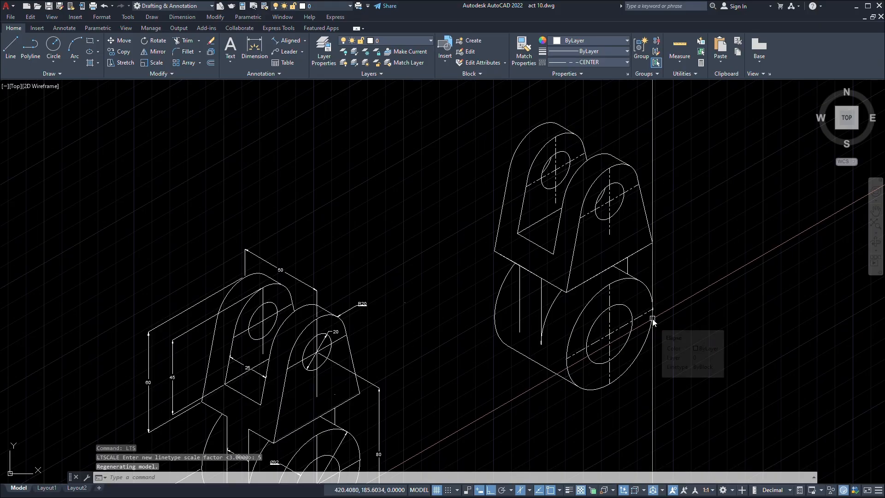
pyautogui.scroll(2, 652, 319)
pyautogui.scroll(-2, 653, 320)
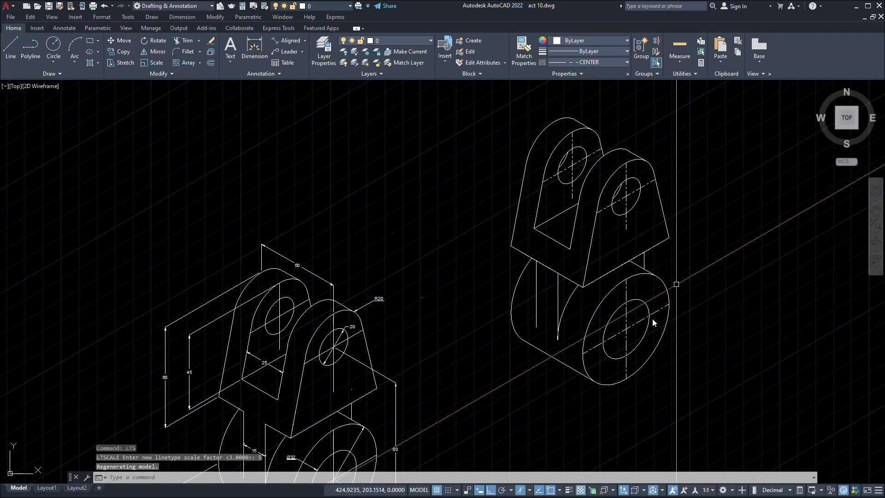
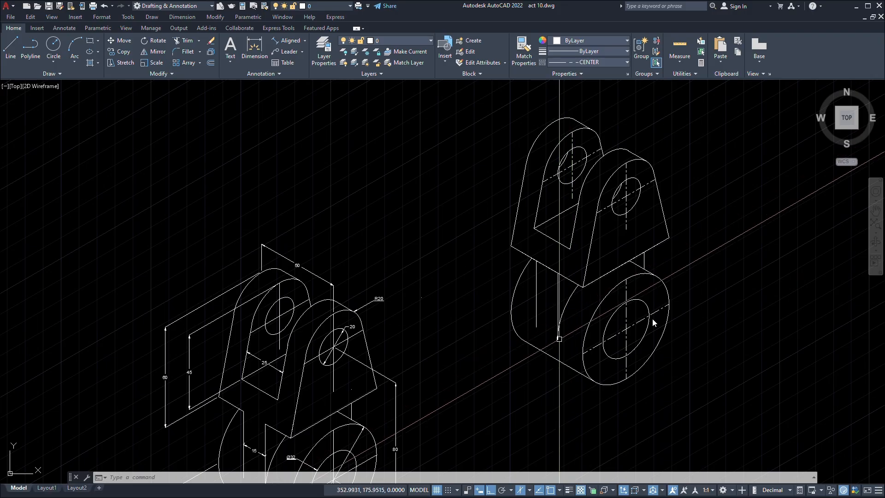
# Start an Aligned dimension for dimensioning the isometric bracket.
pyautogui.scroll(6, 559, 339)
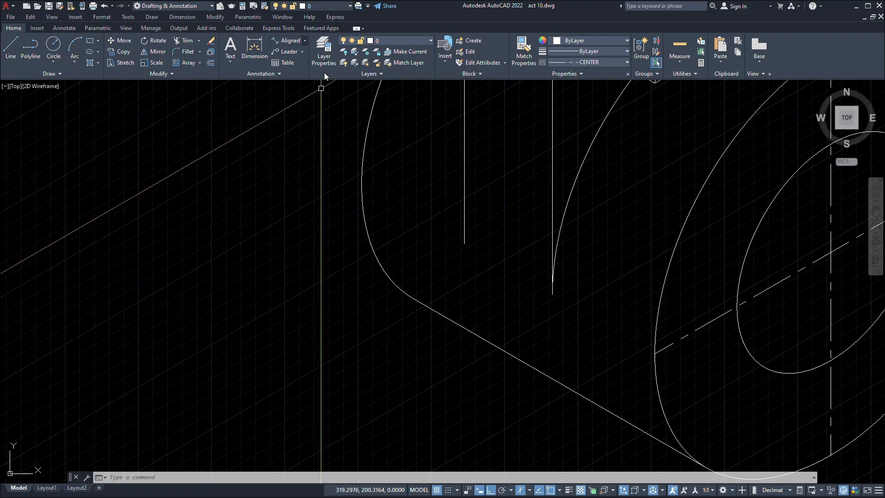
pyautogui.click(305, 40)
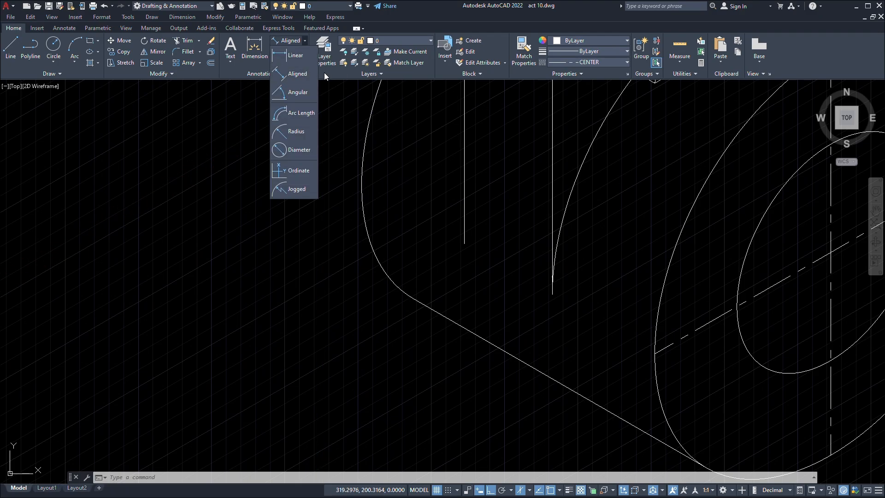
pyautogui.click(242, 86)
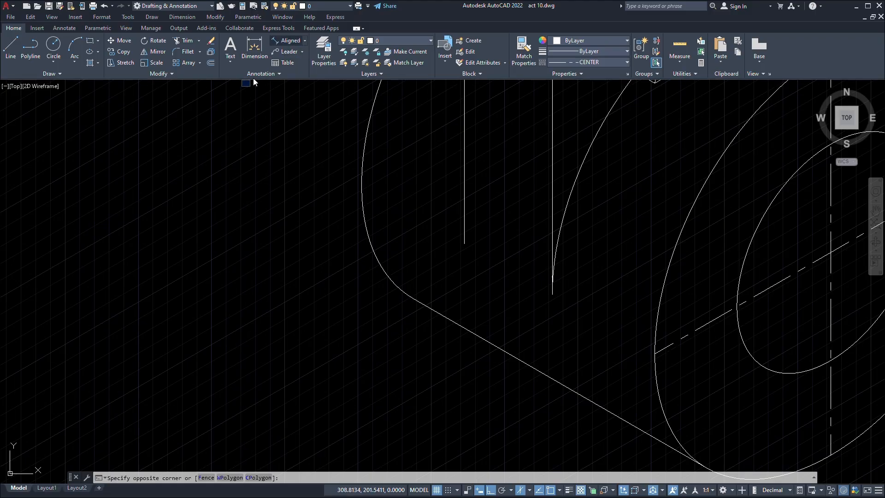
pyautogui.click(287, 41)
pyautogui.click(305, 40)
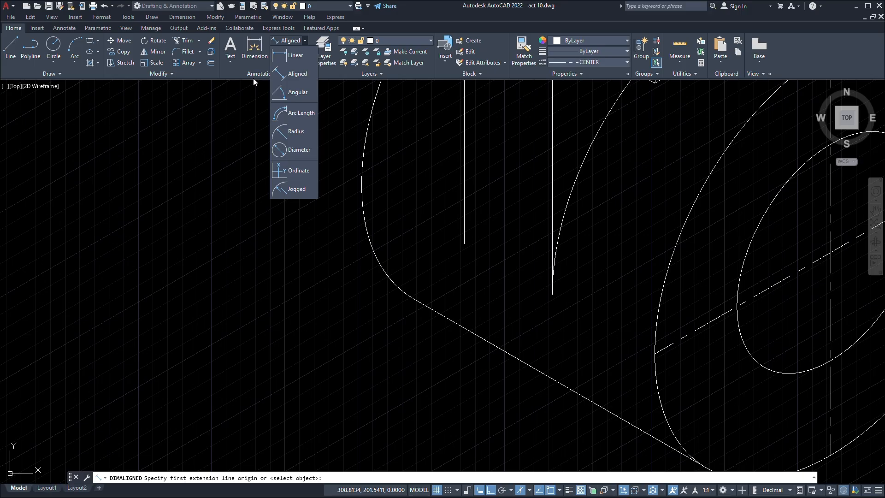
pyautogui.click(295, 74)
# Examine the aligned, diameter and radius dimensions on the reference bracket, from the cylinder up to the uprights.
pyautogui.scroll(-8, 335, 277)
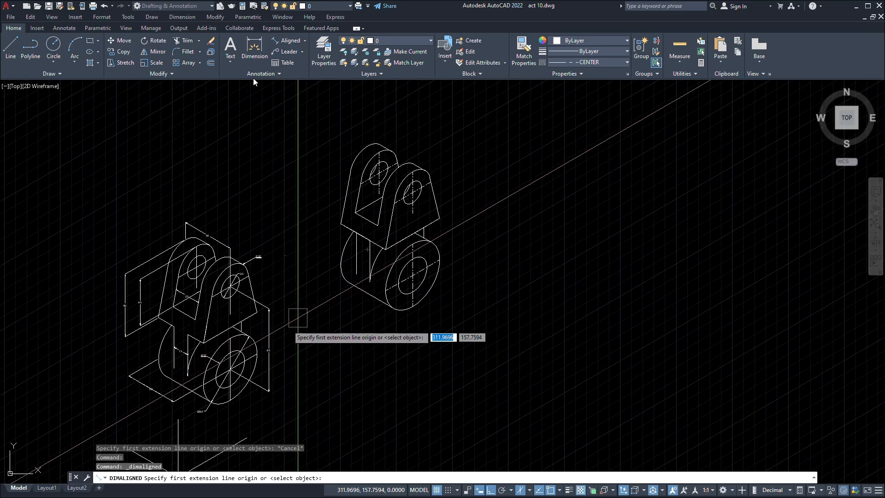
pyautogui.scroll(4, 228, 343)
pyautogui.moveTo(230, 343)
pyautogui.mouseDown(button='middle')
pyautogui.moveTo(392, 253)
pyautogui.moveTo(481, 232)
pyautogui.mouseUp(button='middle')
pyautogui.scroll(-2, 392, 253)
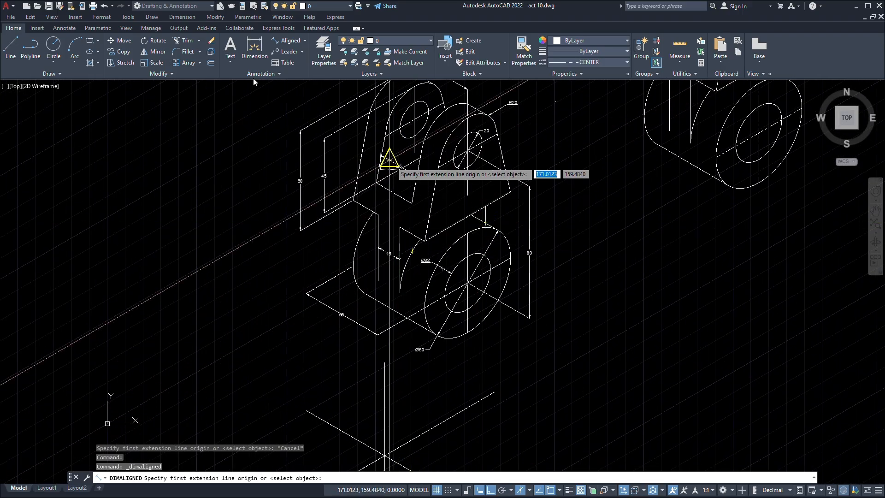
pyautogui.scroll(4, 387, 163)
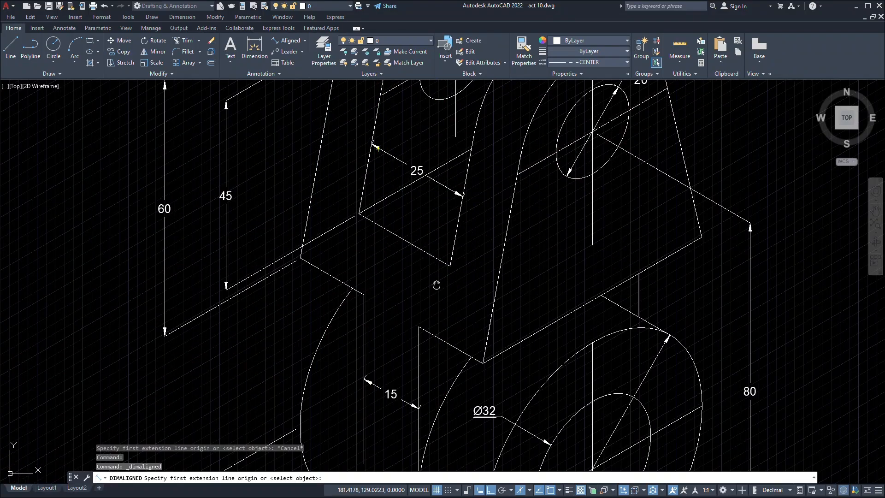
pyautogui.moveTo(434, 285); pyautogui.dragTo(498, 177, button='middle')
pyautogui.scroll(-2, 501, 370)
pyautogui.moveTo(500, 371); pyautogui.dragTo(447, 236, button='middle')
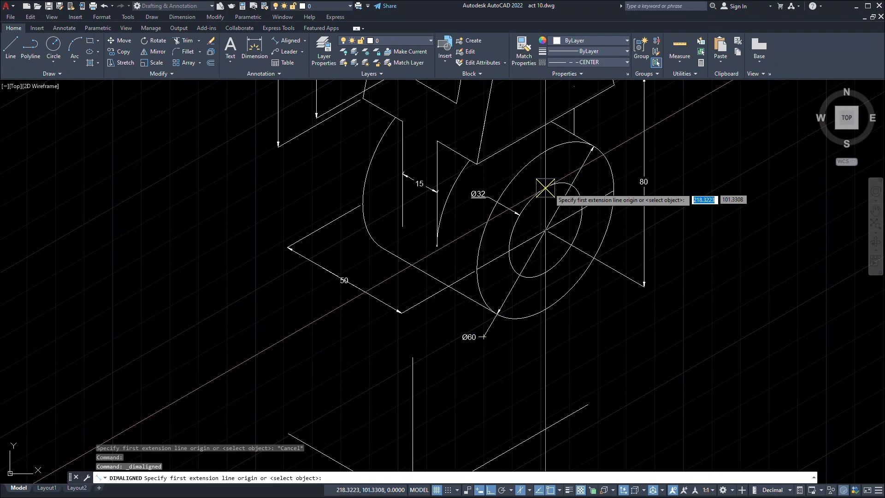
pyautogui.scroll(-2, 565, 208)
pyautogui.moveTo(567, 212)
pyautogui.mouseDown(button='middle')
pyautogui.moveTo(554, 309)
pyautogui.moveTo(585, 297)
pyautogui.moveTo(589, 330)
pyautogui.mouseUp(button='middle')
pyautogui.scroll(2, 577, 270)
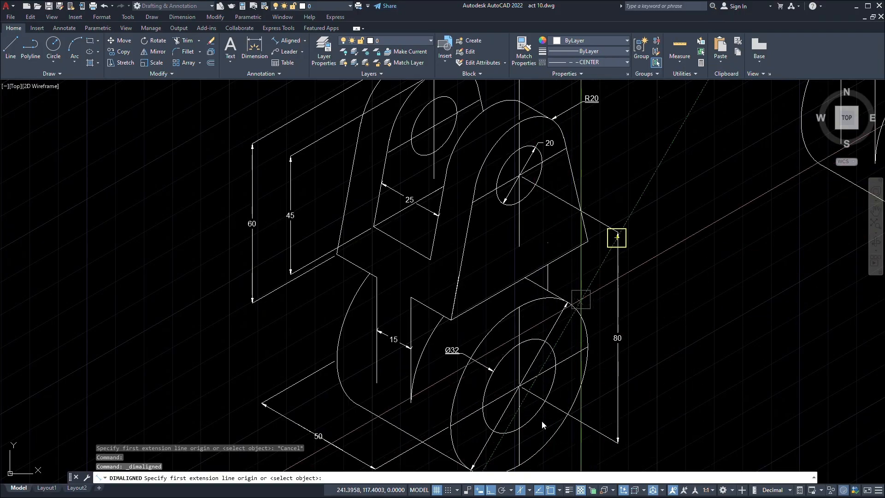
pyautogui.moveTo(582, 298); pyautogui.dragTo(598, 399, button='middle')
pyautogui.moveTo(563, 343)
pyautogui.mouseDown(button='middle')
pyautogui.moveTo(632, 312)
pyautogui.moveTo(635, 388)
pyautogui.mouseUp(button='middle')
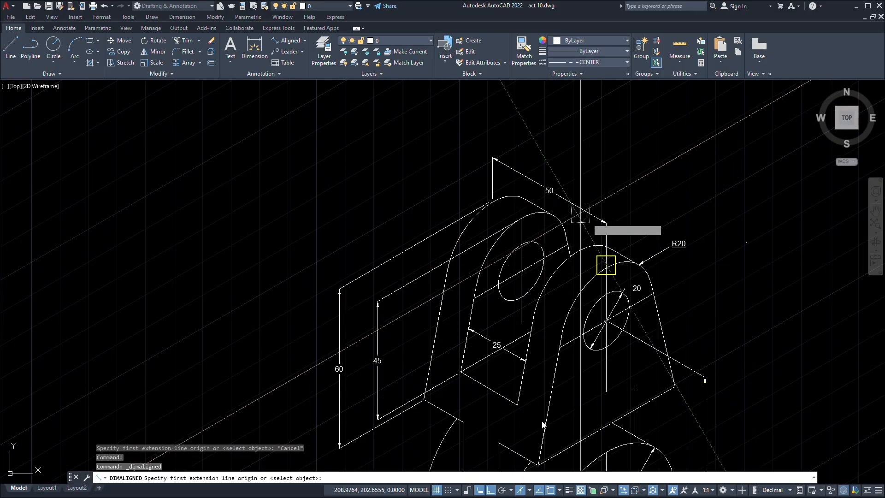
# Try moving the 50 text along its dimension line on the reference bracket, and undo the move.
pyautogui.press('Escape')
pyautogui.click(574, 187)
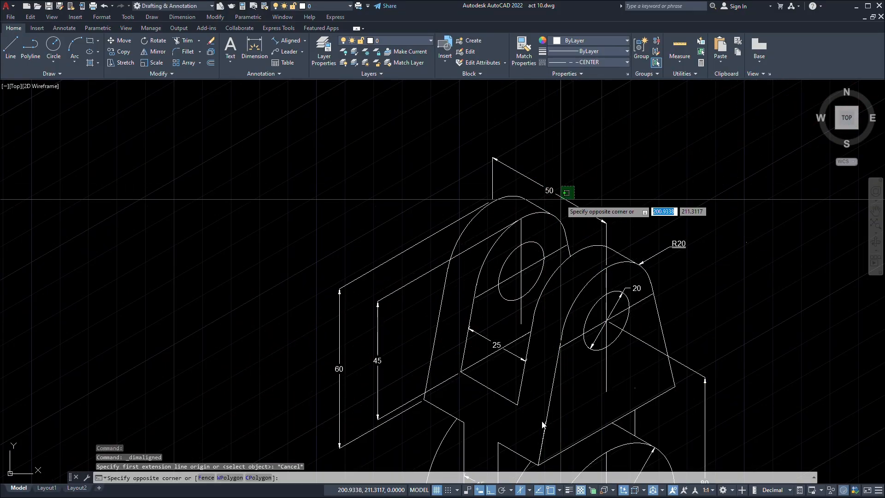
pyautogui.click(561, 199)
pyautogui.click(583, 162)
pyautogui.click(550, 197)
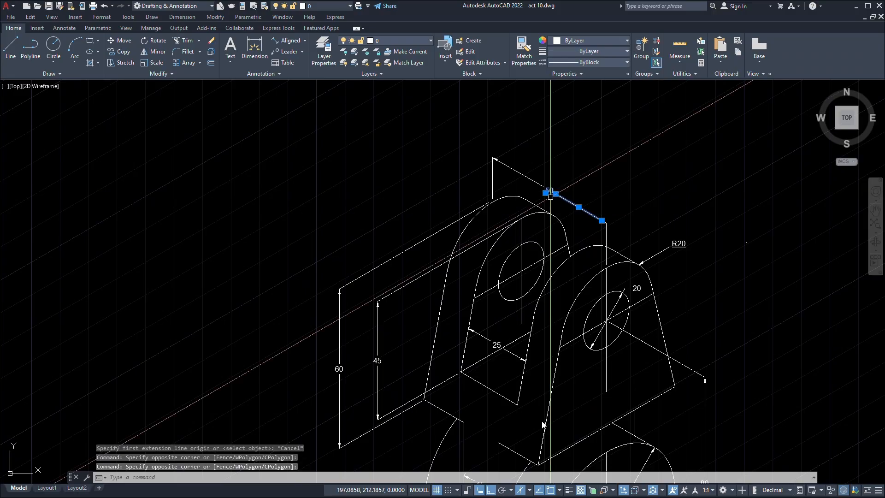
pyautogui.click(546, 192)
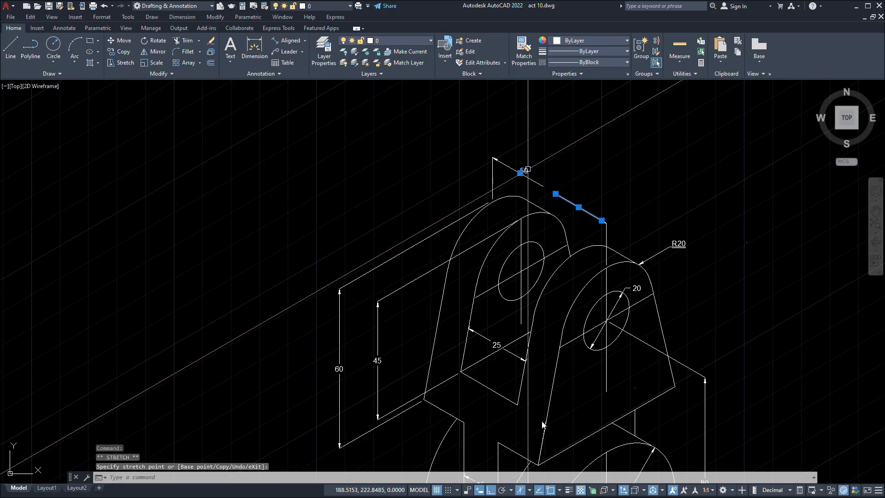
pyautogui.hotkey('ctrl', 'z')
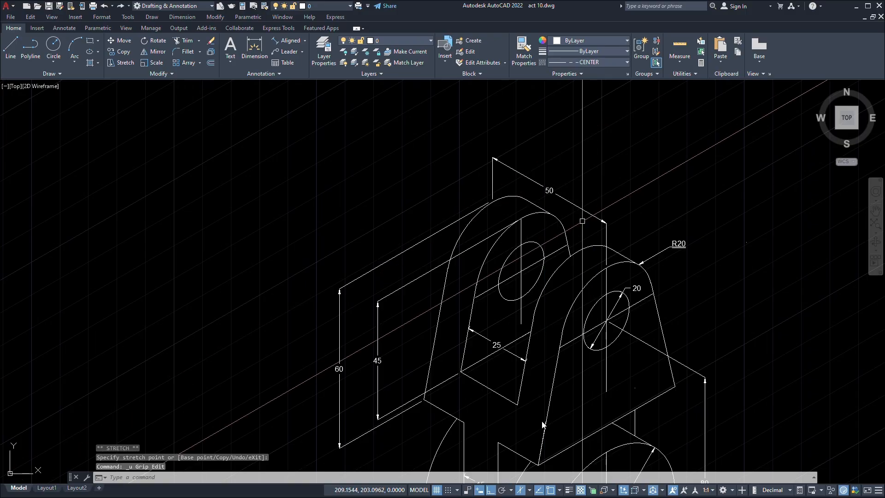
# Inspect how the reference bracket's 25 dimension is built by selecting one segment of its dimension line.
pyautogui.scroll(6, 543, 424)
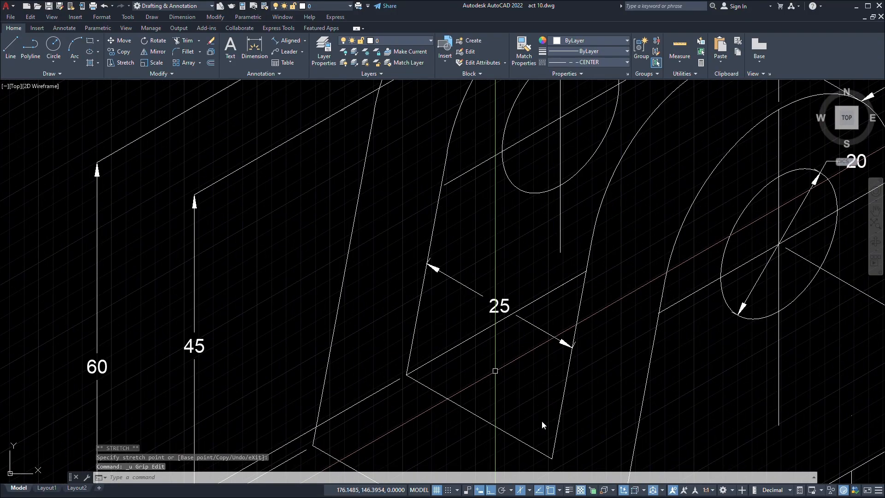
pyautogui.click(434, 211)
pyautogui.click(439, 206)
pyautogui.click(445, 198)
pyautogui.click(417, 257)
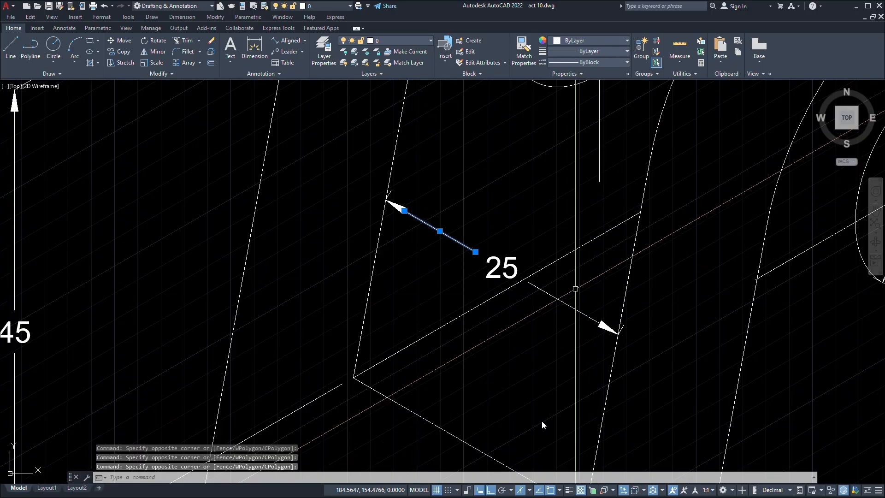
pyautogui.press('Escape')
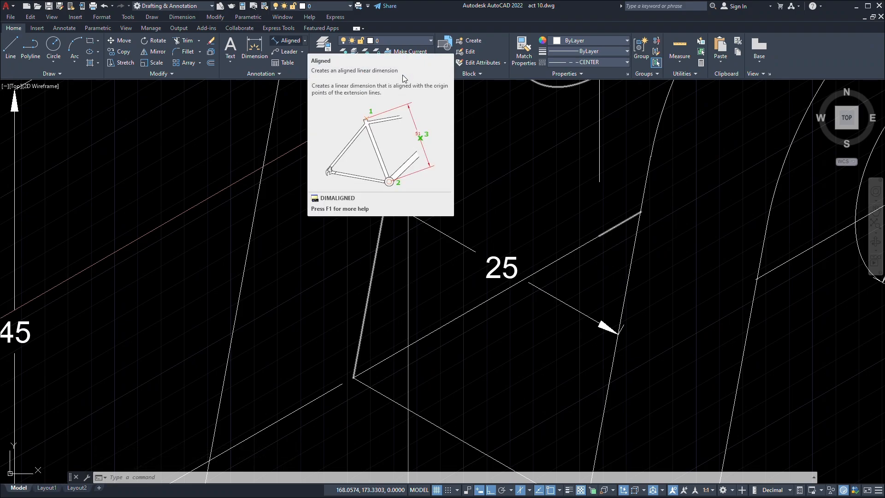
# Add an Aligned dimension between the midpoints of the two vertical web edges below the uprights on the undimensioned bracket.
pyautogui.click(286, 41)
pyautogui.scroll(-8, 415, 272)
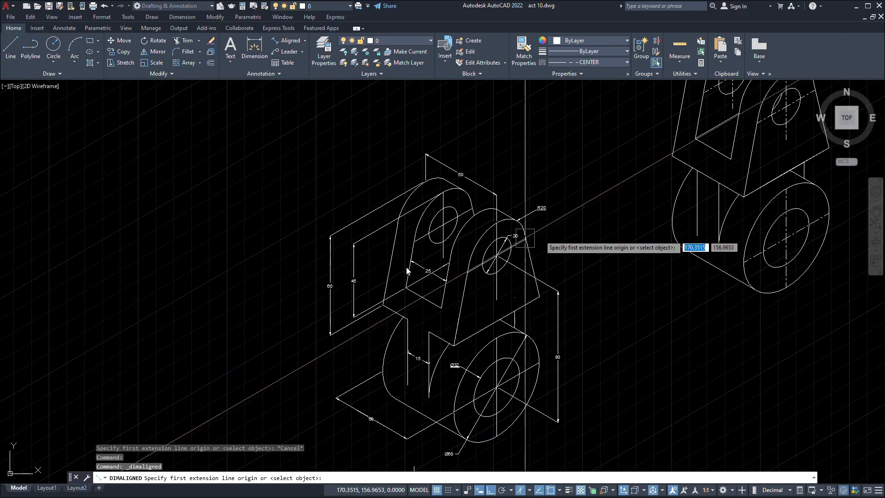
pyautogui.scroll(-4, 590, 228)
pyautogui.scroll(8, 576, 253)
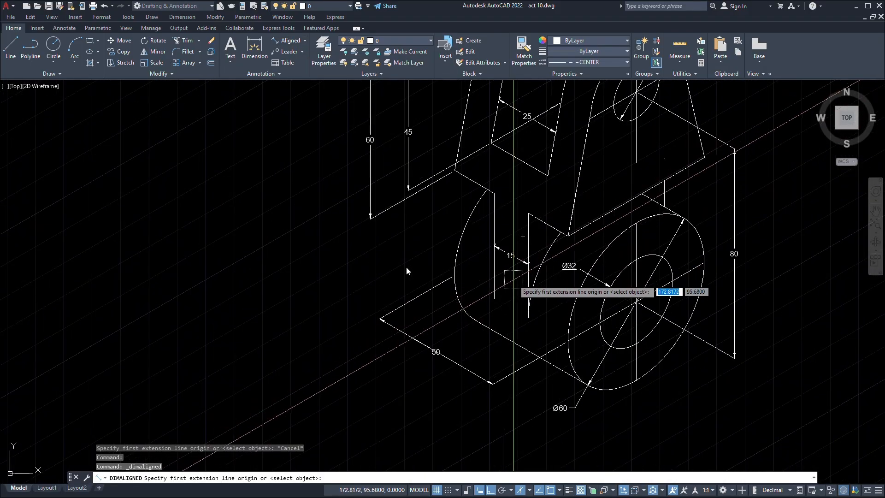
pyautogui.moveTo(530, 123)
pyautogui.mouseDown(button='middle')
pyautogui.moveTo(525, 258)
pyautogui.moveTo(480, 258)
pyautogui.mouseUp(button='middle')
pyautogui.scroll(-6, 502, 364)
pyautogui.scroll(6, 576, 359)
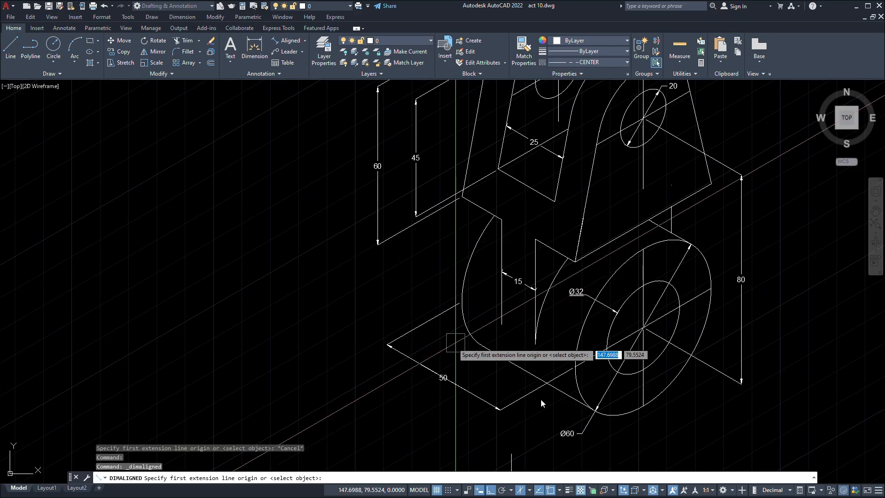
pyautogui.moveTo(625, 281); pyautogui.dragTo(221, 417, button='middle')
pyautogui.scroll(-3, 221, 417)
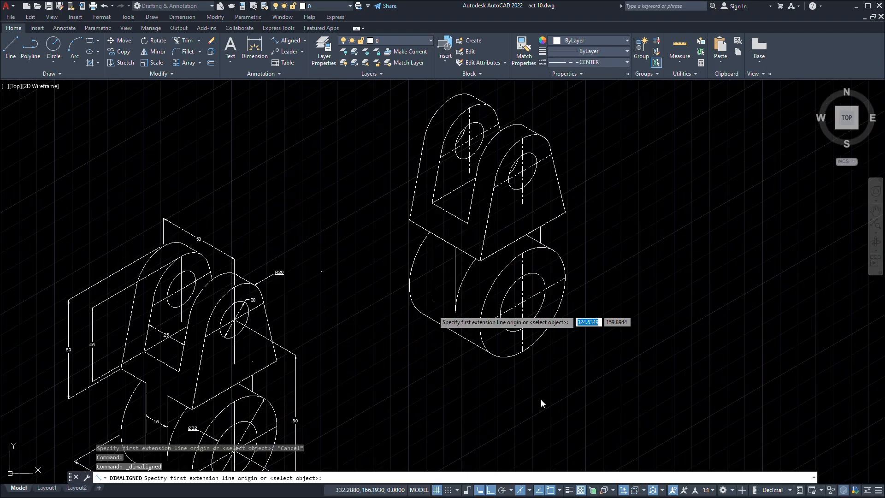
pyautogui.scroll(5, 434, 309)
pyautogui.moveTo(436, 310); pyautogui.dragTo(512, 338, button='middle')
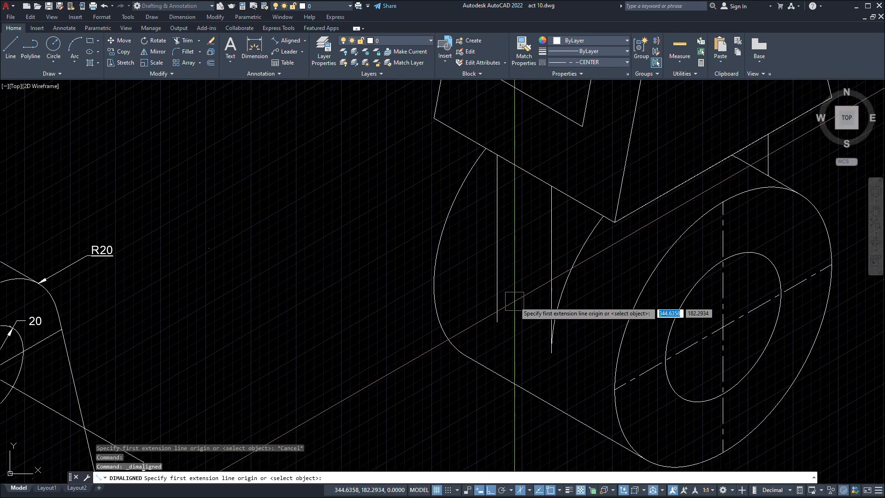
pyautogui.scroll(2, 510, 292)
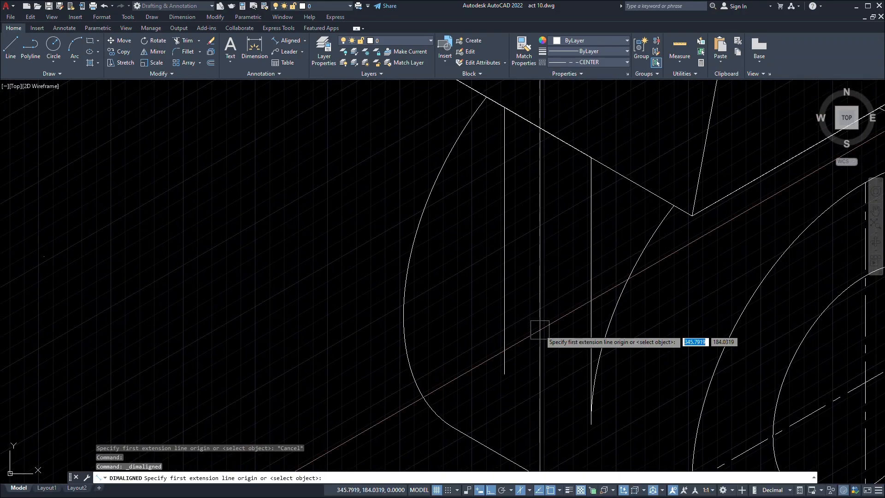
pyautogui.click(504, 240)
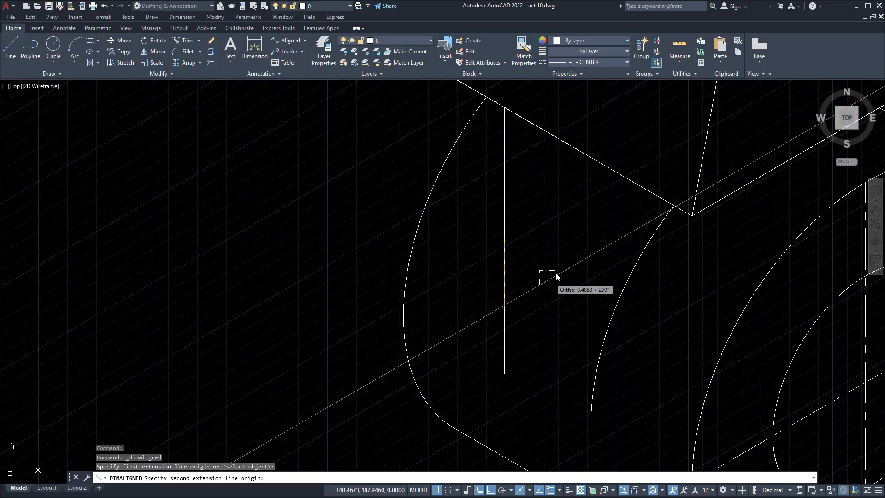
pyautogui.click(591, 288)
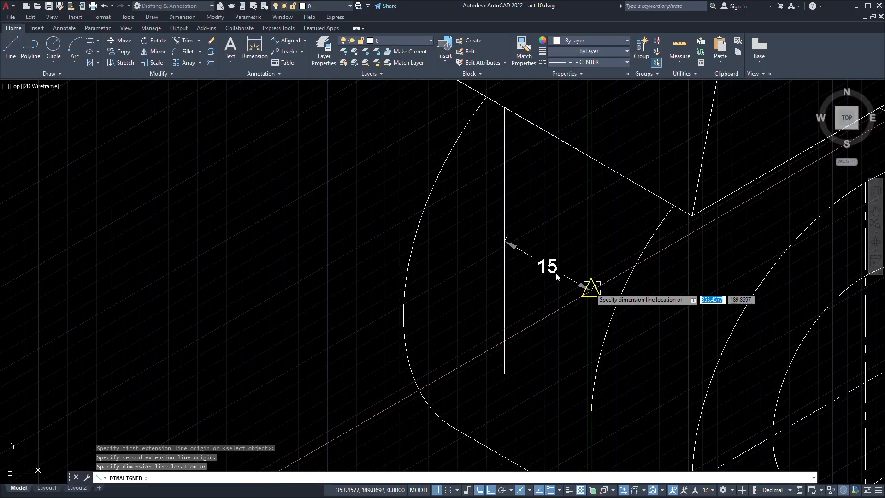
pyautogui.click(591, 288)
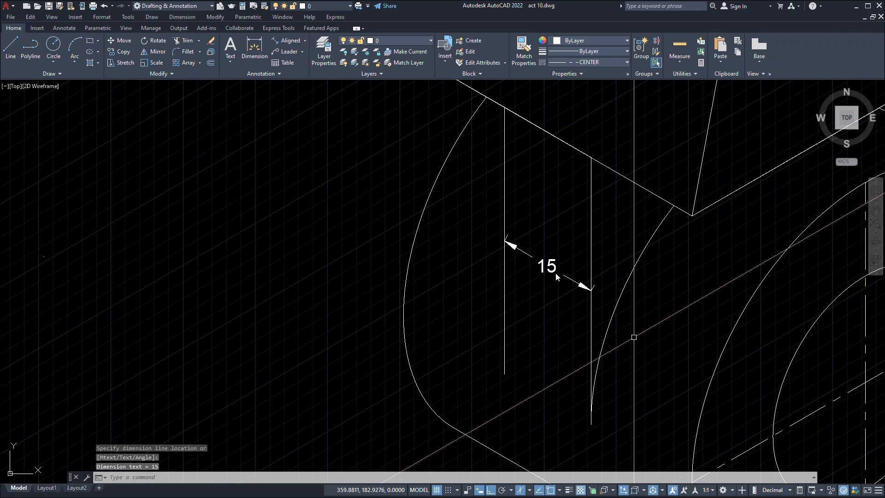
# Trim away the part of the base edge that lies between the two vertical web edges.
pyautogui.moveTo(632, 336); pyautogui.dragTo(665, 400, button='middle')
pyautogui.write('tr')
pyautogui.press('Return')
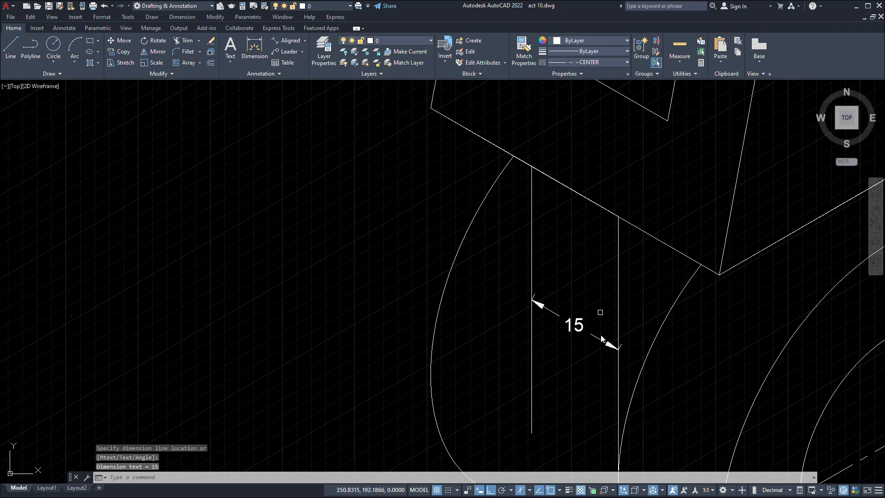
pyautogui.click(599, 253)
pyautogui.click(606, 200)
pyautogui.press('Return')
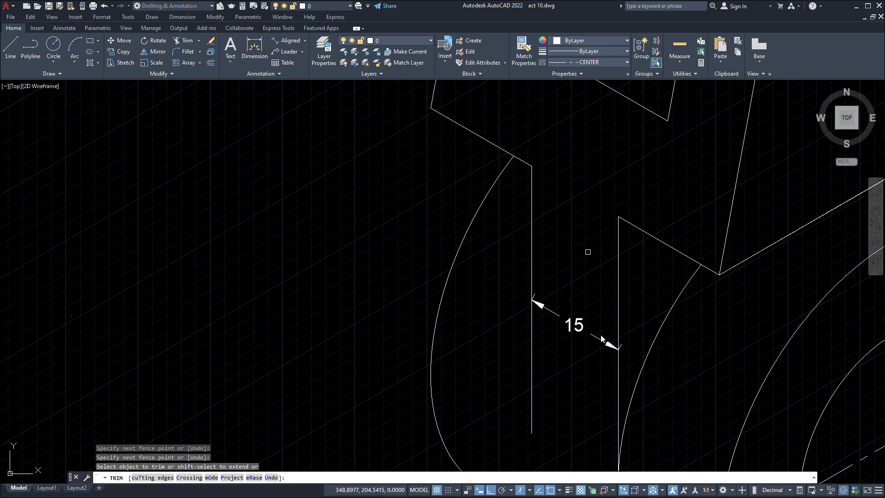
# Add an Aligned dimension across the gap between the two uprights, just above their inner base.
pyautogui.click(286, 41)
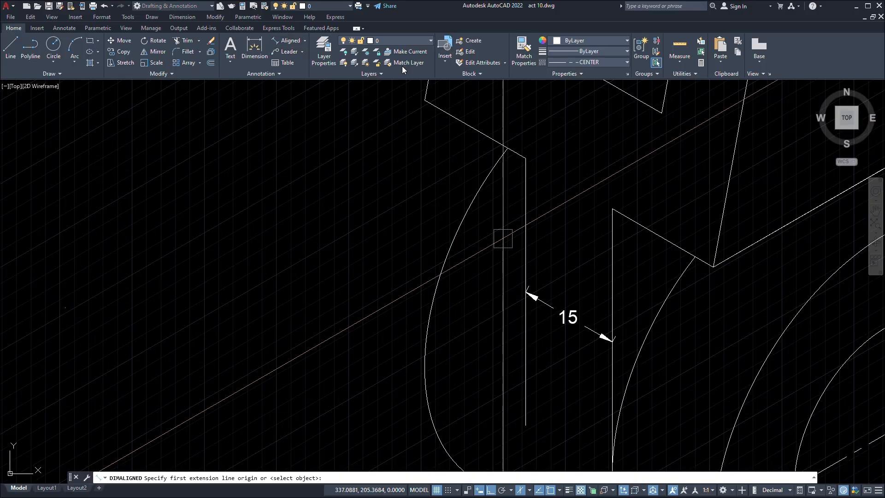
pyautogui.scroll(-5, 587, 310)
pyautogui.scroll(4, 600, 290)
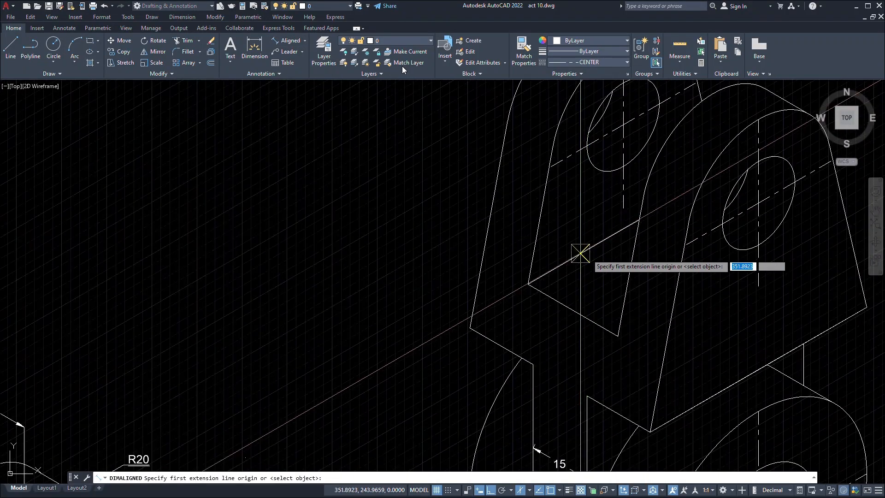
pyautogui.click(540, 213)
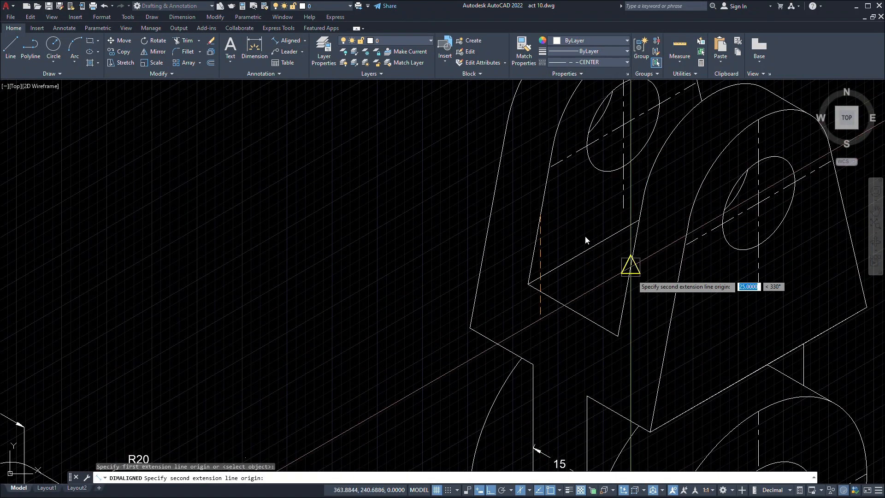
pyautogui.click(629, 264)
pyautogui.click(632, 274)
pyautogui.scroll(-2, 586, 241)
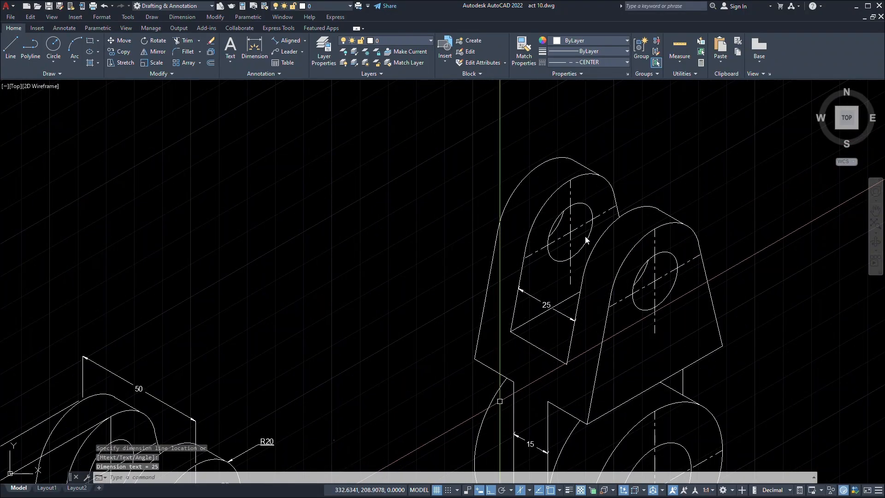
# Try an Aligned dimension along the cylinder's length from its front centre-line end, switching to the left isoplane.
pyautogui.moveTo(614, 428); pyautogui.dragTo(689, 208, button='middle')
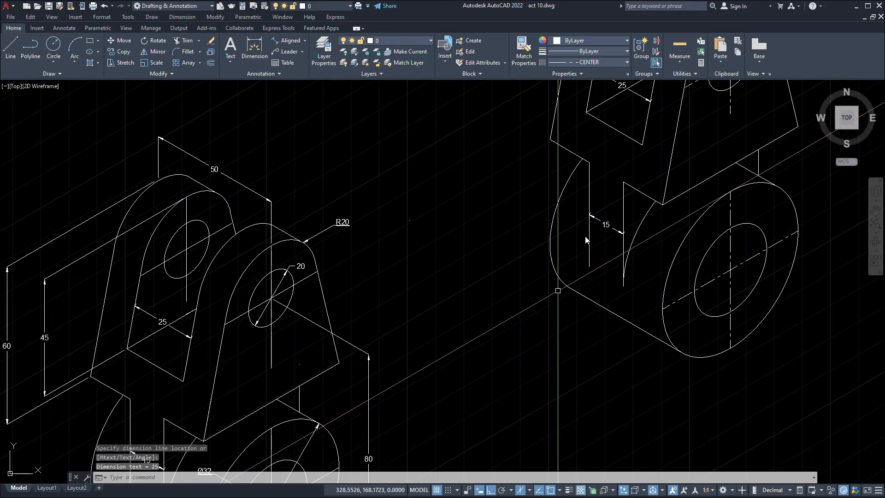
pyautogui.press('Return')
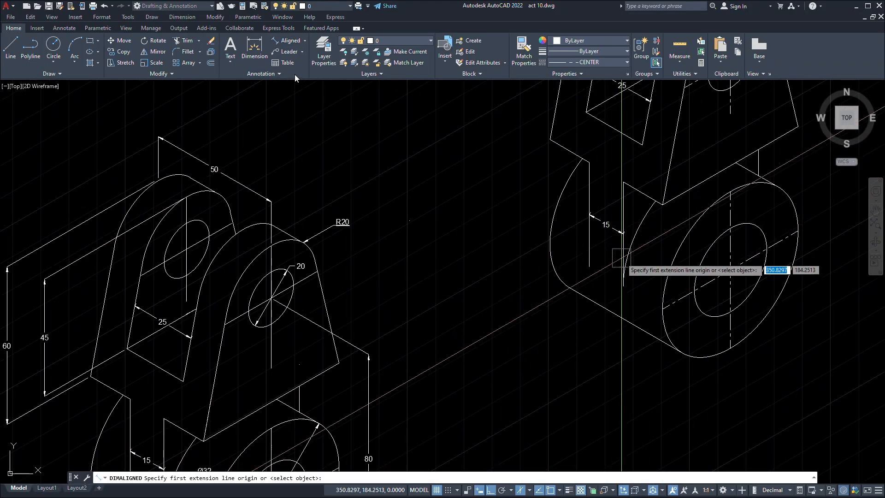
pyautogui.click(662, 308)
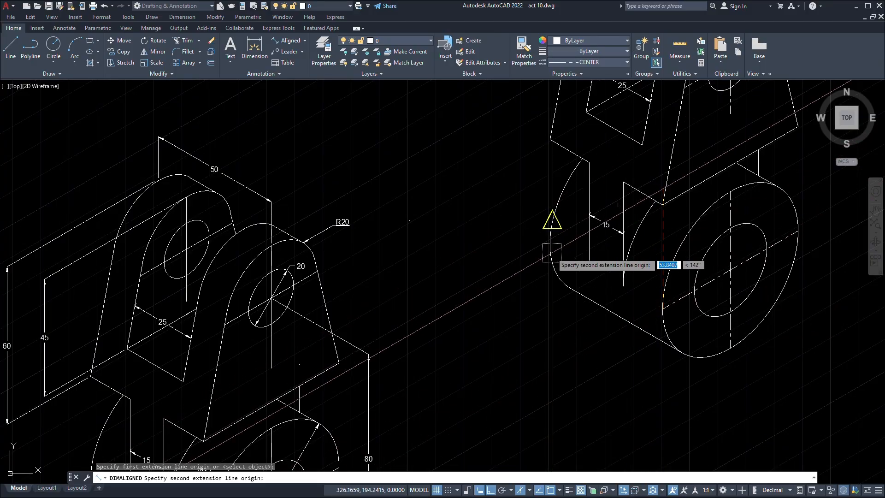
pyautogui.press('F5')
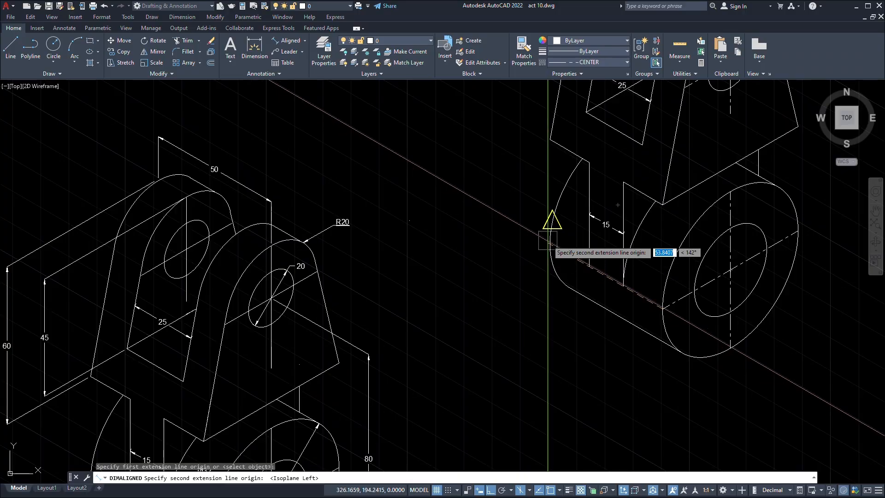
pyautogui.press('Escape')
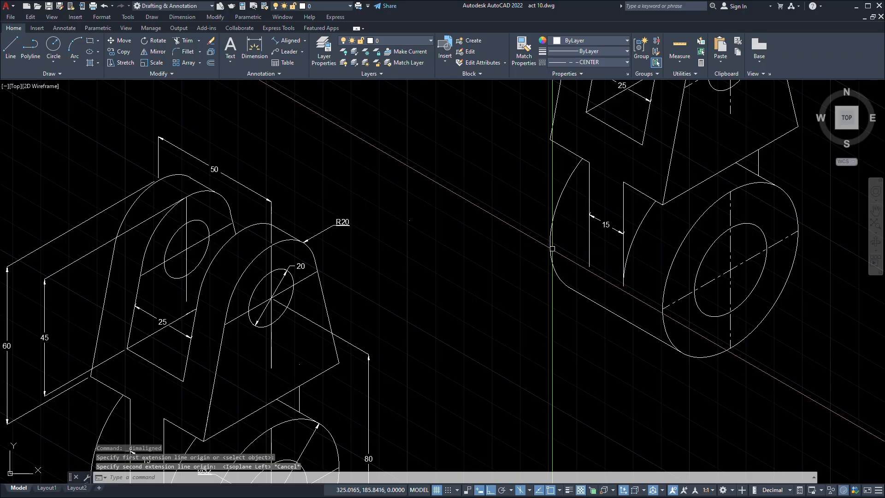
# Draw a helper line about 62 long from the front centre-line end along the cylinder's length, past its rear curve.
pyautogui.scroll(4, 597, 283)
pyautogui.moveTo(597, 284); pyautogui.dragTo(608, 319, button='middle')
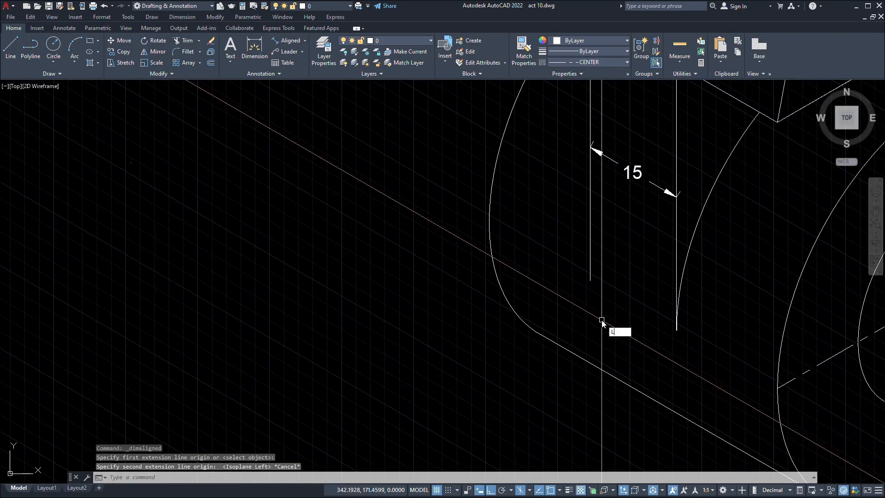
pyautogui.write('l')
pyautogui.press('Return')
pyautogui.click(777, 388)
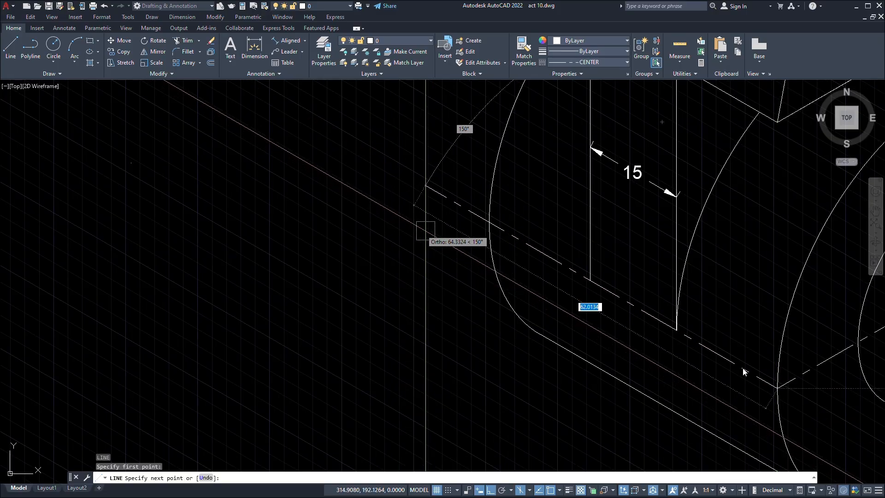
pyautogui.click(426, 202)
pyautogui.press('Escape')
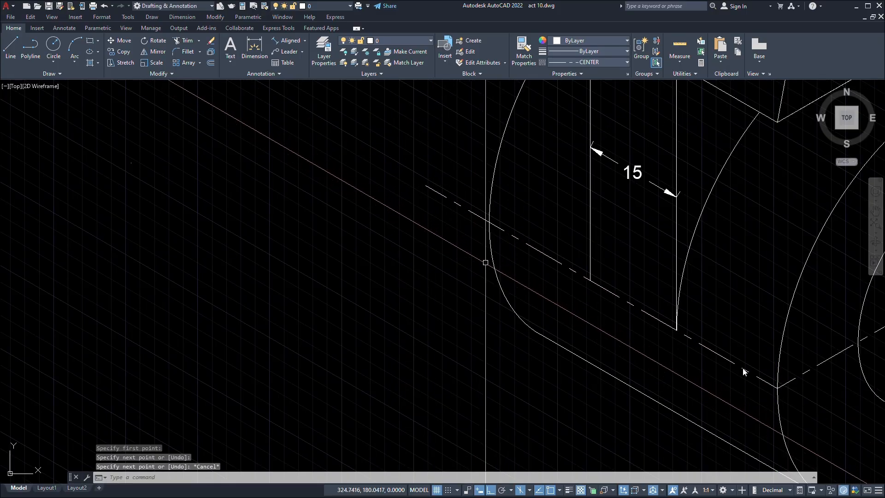
pyautogui.click(288, 41)
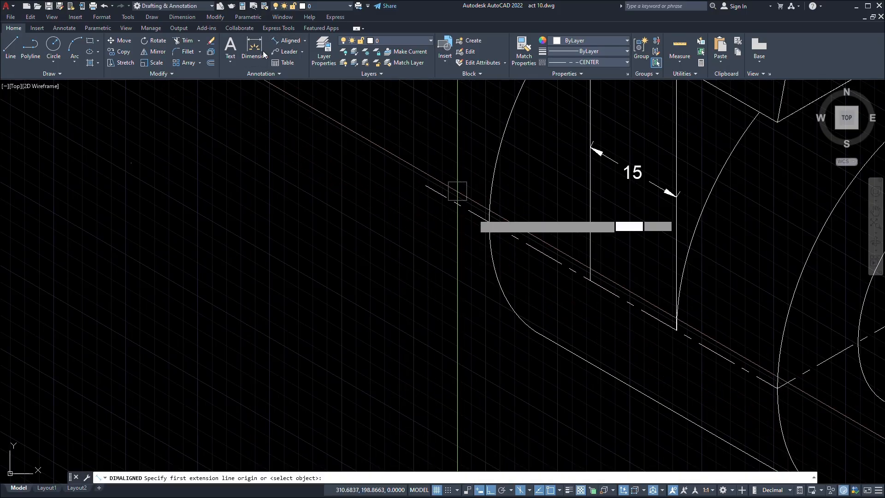
pyautogui.click(487, 226)
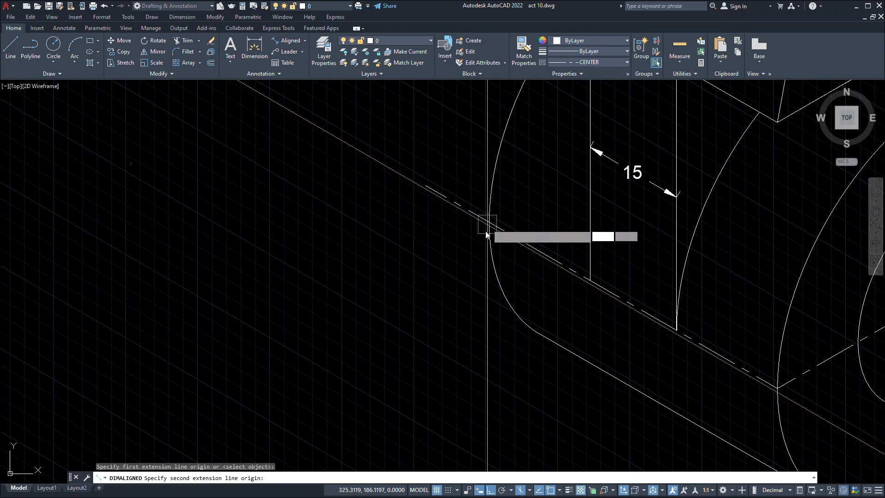
pyautogui.click(739, 375)
pyautogui.scroll(-2, 740, 375)
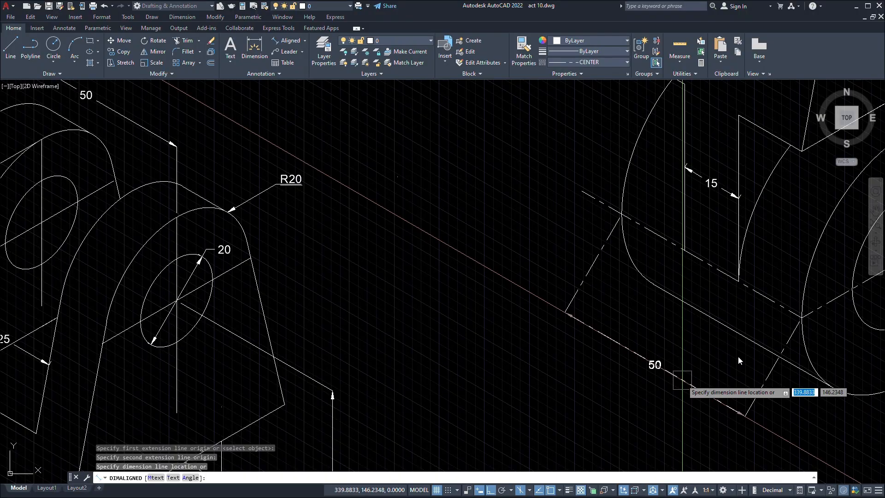
pyautogui.press('Escape')
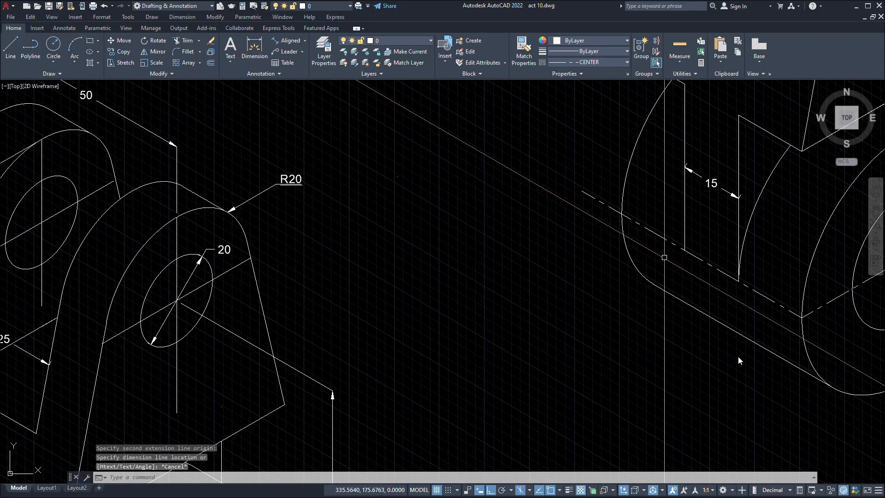
# Set the current linetype to Continuous and add an Aligned dimension along the cylinder's length between its centre-line's rear intersection and front end.
pyautogui.click(597, 62)
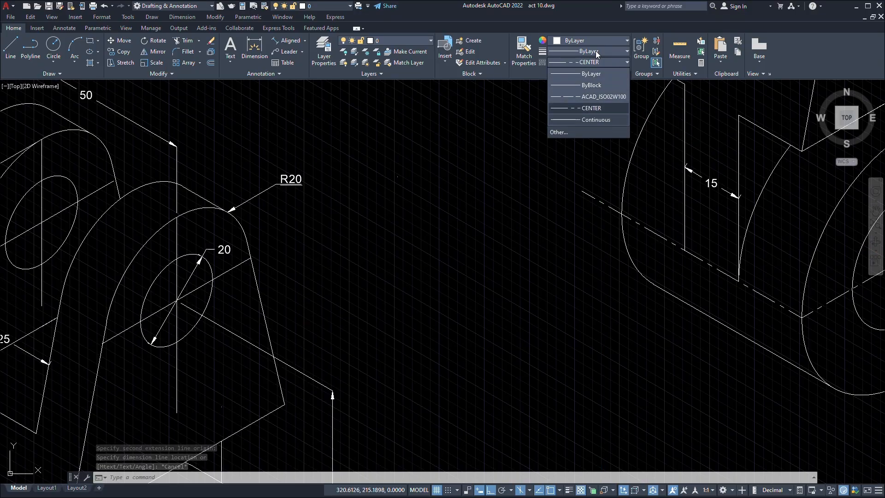
pyautogui.click(596, 120)
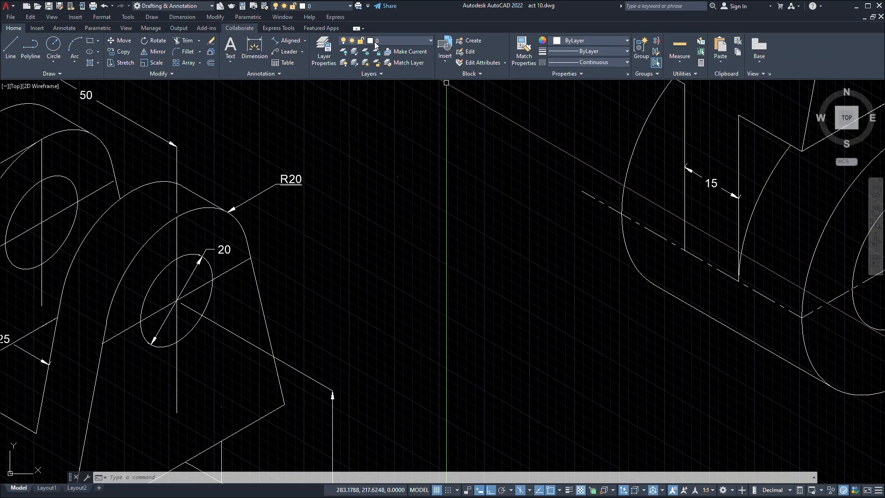
pyautogui.click(286, 41)
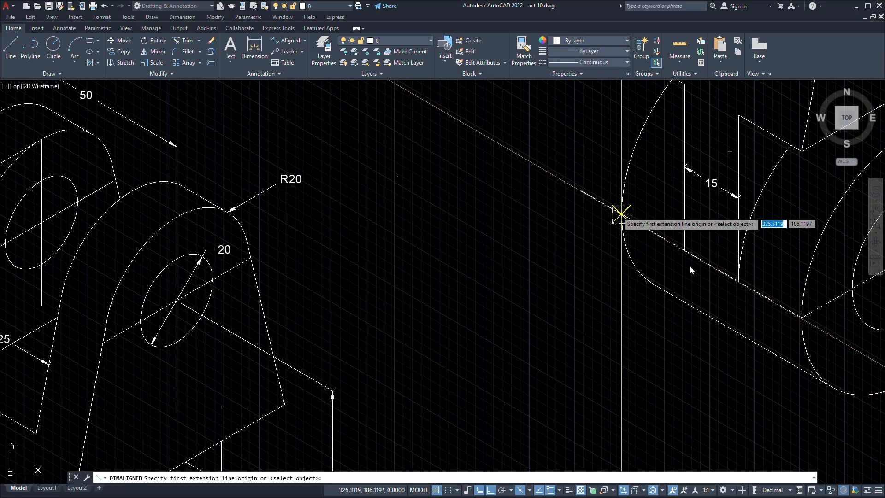
pyautogui.click(621, 214)
pyautogui.click(801, 315)
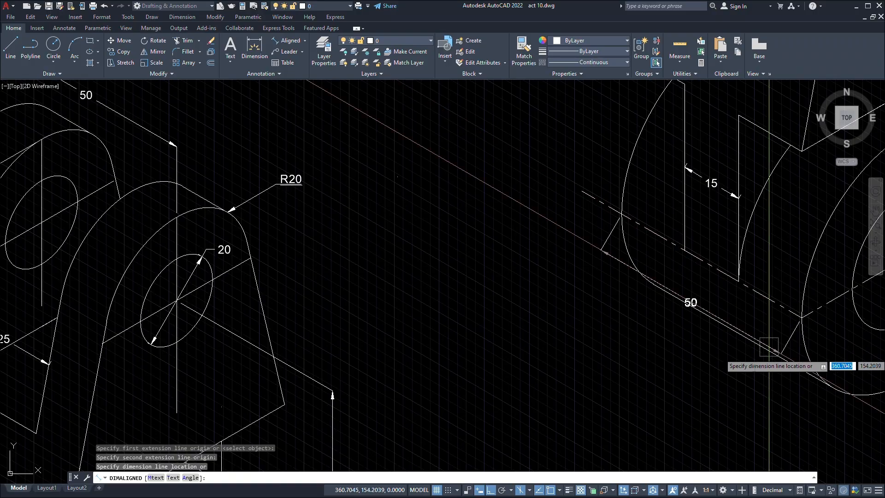
pyautogui.click(728, 404)
# Draw a helper line from the top end of the rear upright's vertical centre-line back past the outer curve, parallel to the cylinder's length.
pyautogui.scroll(-8, 728, 408)
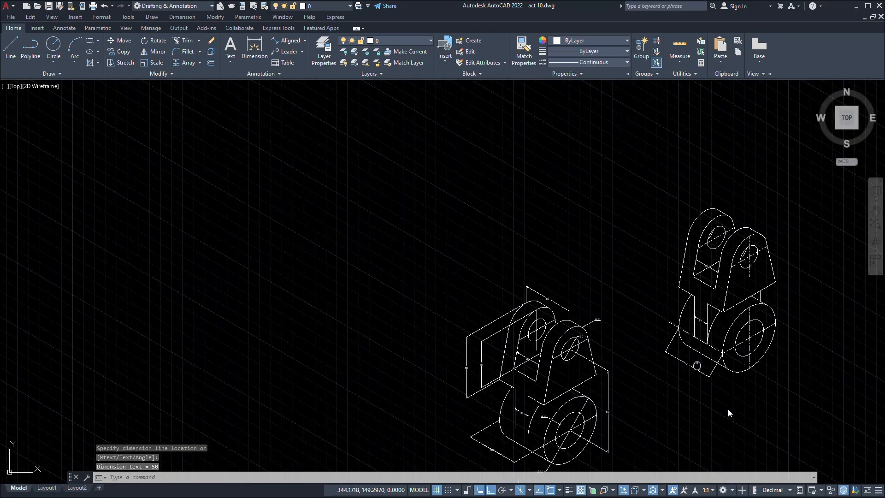
pyautogui.scroll(4, 729, 408)
pyautogui.moveTo(603, 243); pyautogui.dragTo(600, 262, button='middle')
pyautogui.scroll(4, 600, 207)
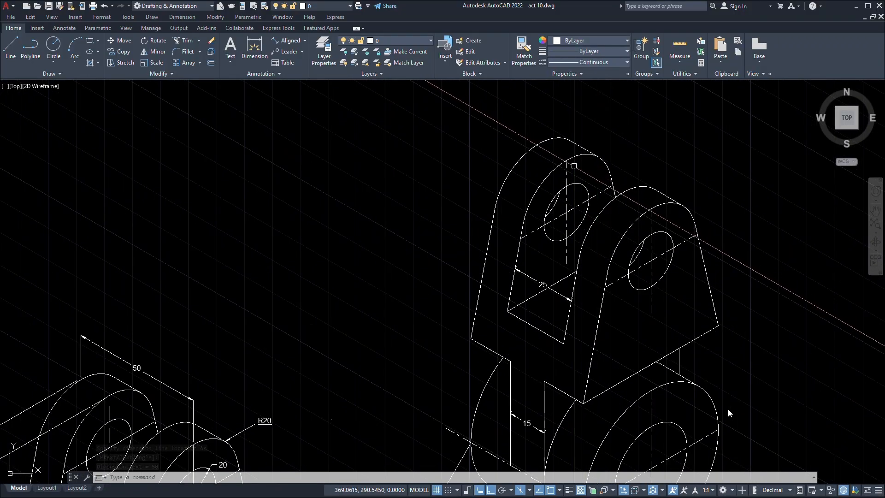
pyautogui.scroll(3, 598, 159)
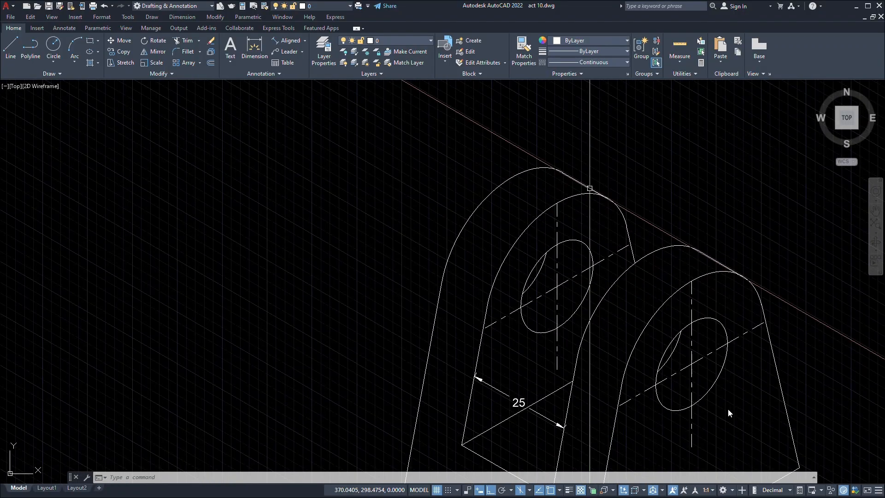
pyautogui.write('l')
pyautogui.press('Return')
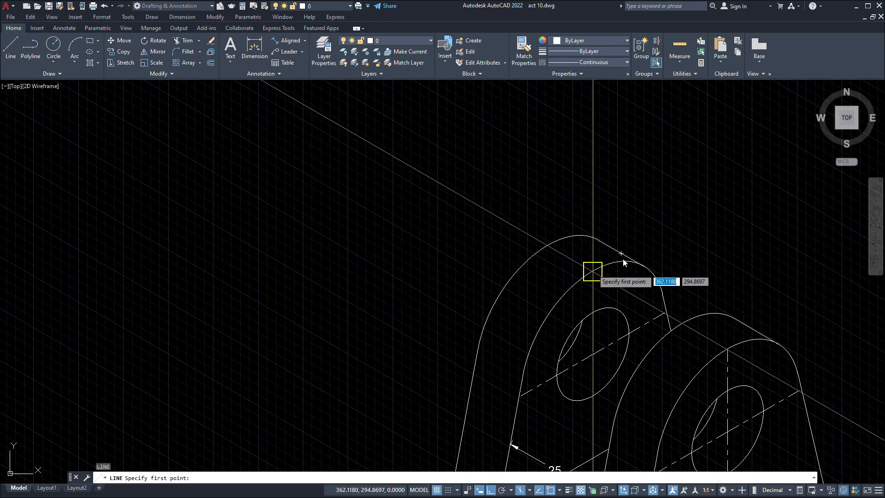
pyautogui.click(591, 271)
pyautogui.press('Escape')
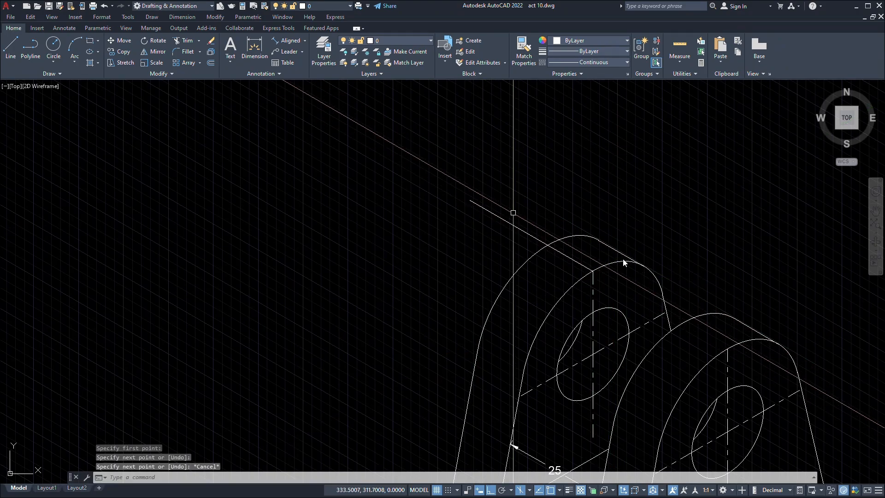
# Add an Aligned dimension above the uprights, from the helper line's crossing with the rear curve to the front upright's vertical centre-line end.
pyautogui.scroll(3, 623, 262)
pyautogui.scroll(-3, 623, 262)
pyautogui.scroll(1, 623, 262)
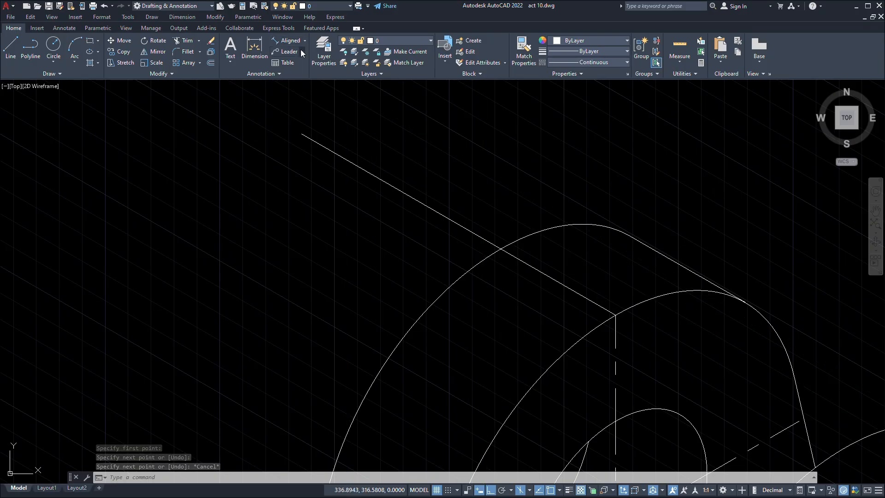
pyautogui.click(289, 41)
pyautogui.click(500, 249)
pyautogui.scroll(3, 726, 352)
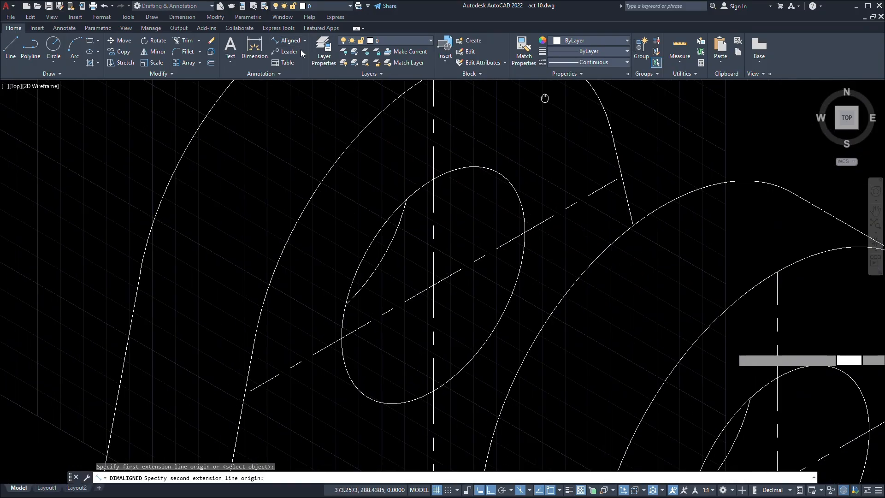
pyautogui.click(769, 262)
pyautogui.scroll(-3, 747, 207)
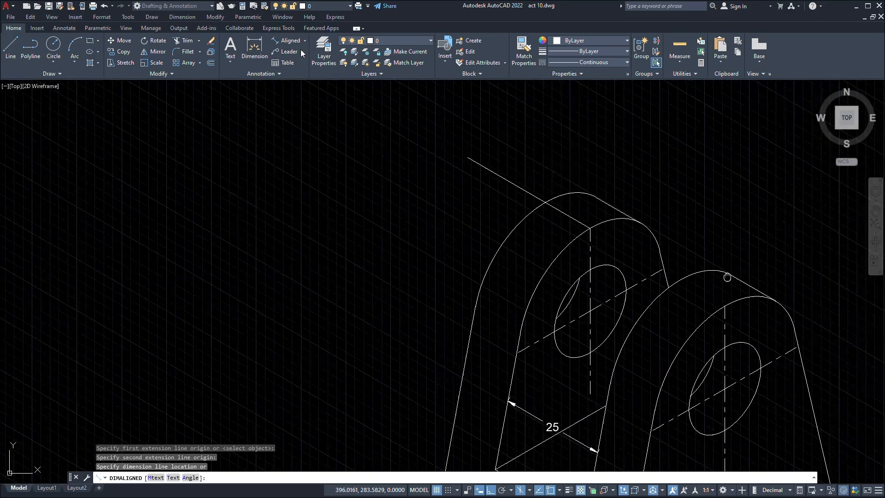
pyautogui.scroll(2, 734, 189)
pyautogui.click(734, 189)
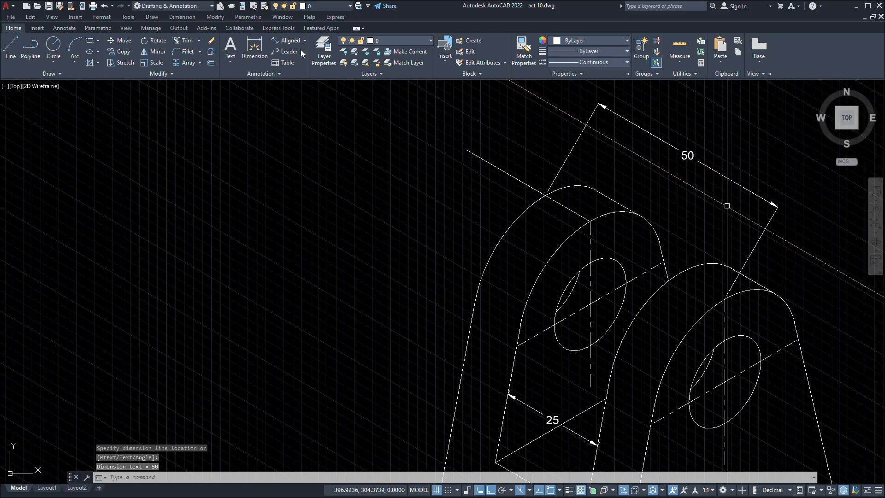
# Oblique the cylinder's length dimension with DIMEDIT at an angle of 30.
pyautogui.scroll(-4, 719, 203)
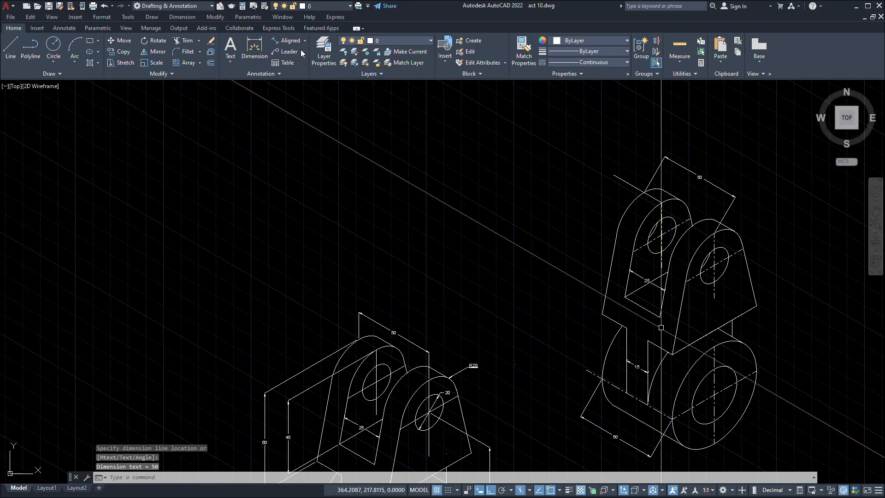
pyautogui.scroll(-2, 606, 225)
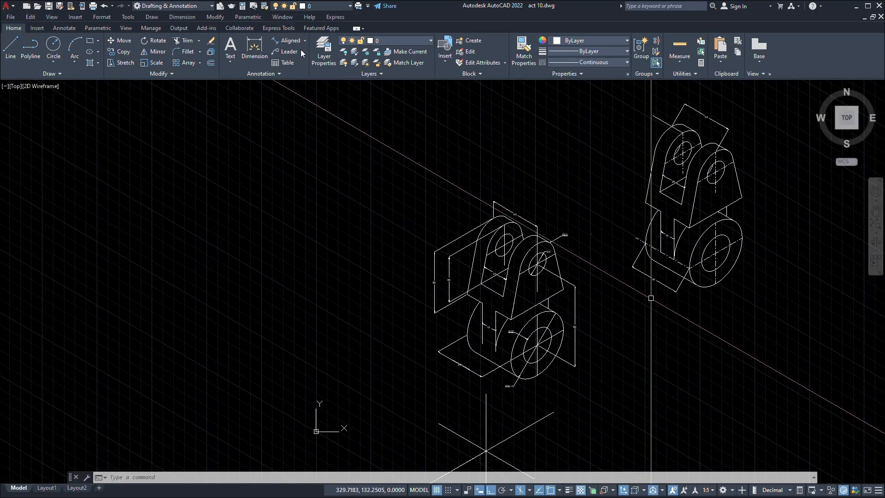
pyautogui.click(681, 297)
pyautogui.click(659, 287)
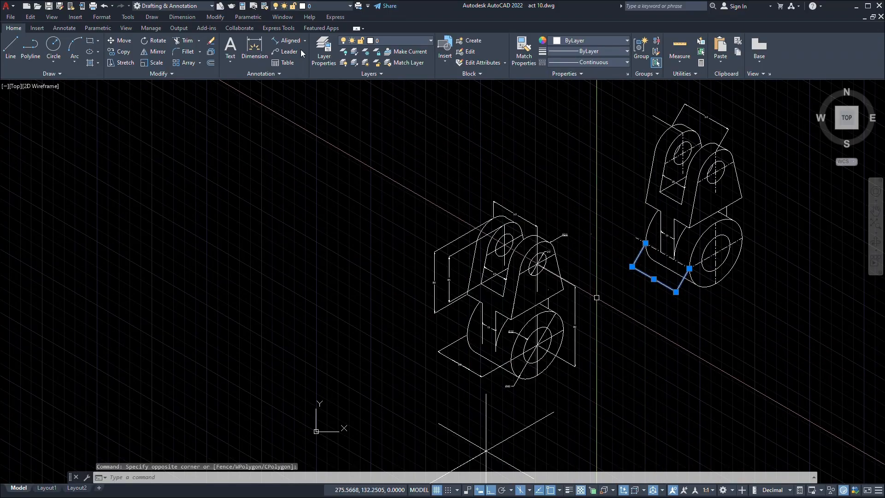
pyautogui.scroll(4, 603, 296)
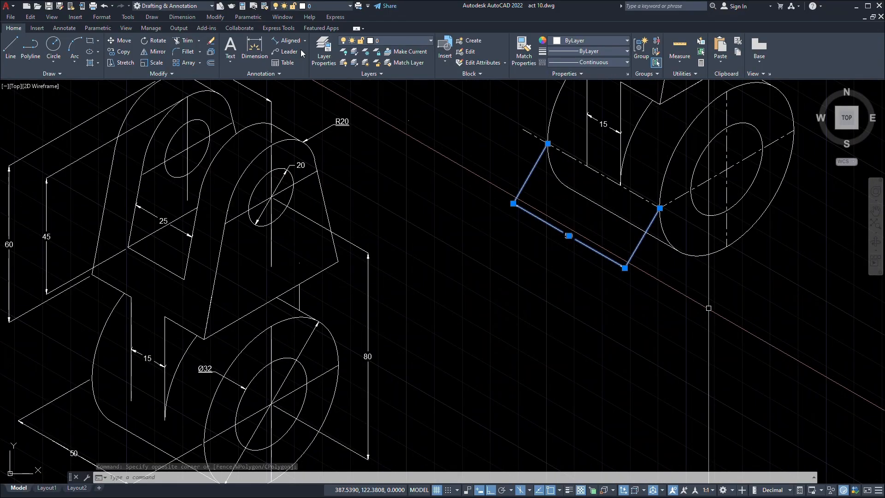
pyautogui.scroll(-2, 707, 306)
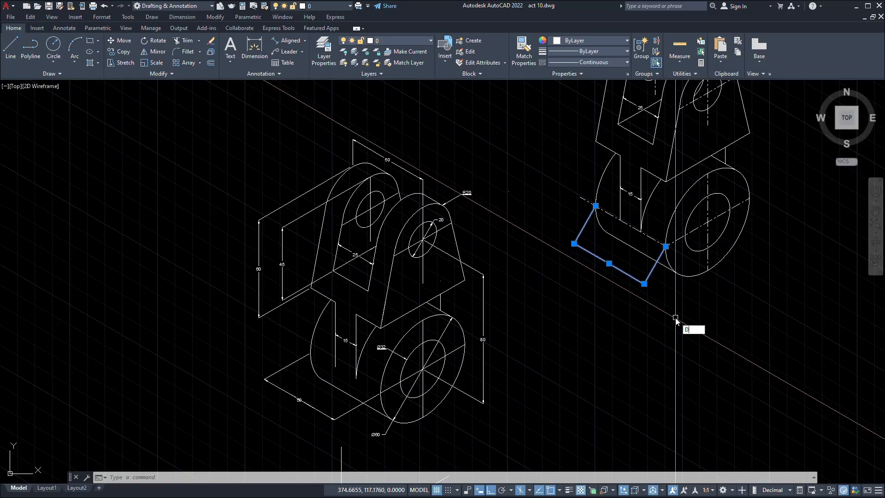
pyautogui.write('IMED')
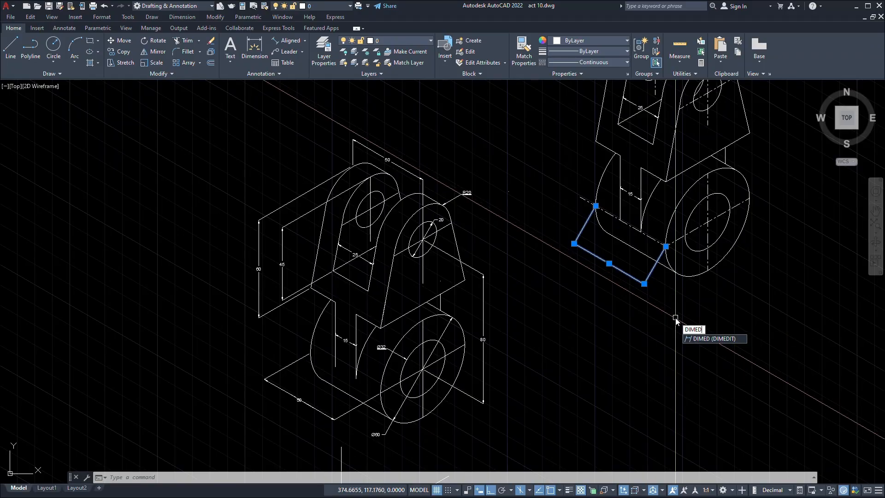
pyautogui.write('T')
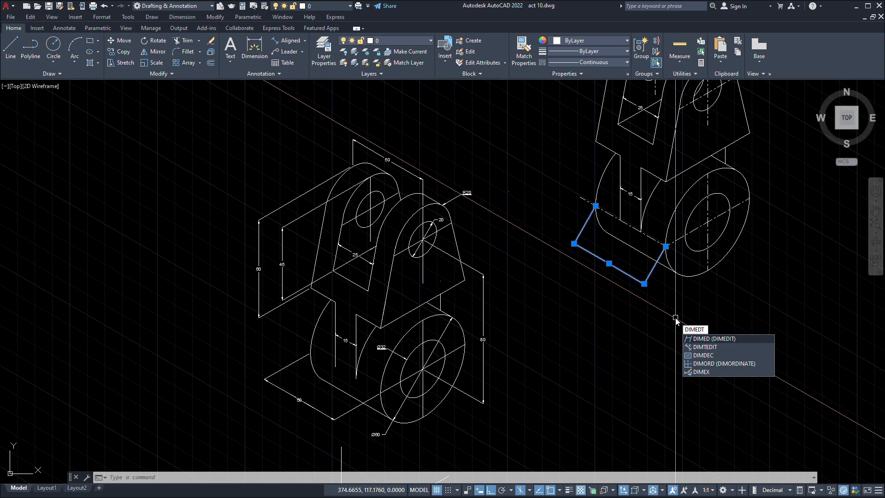
pyautogui.press('BackSpace')
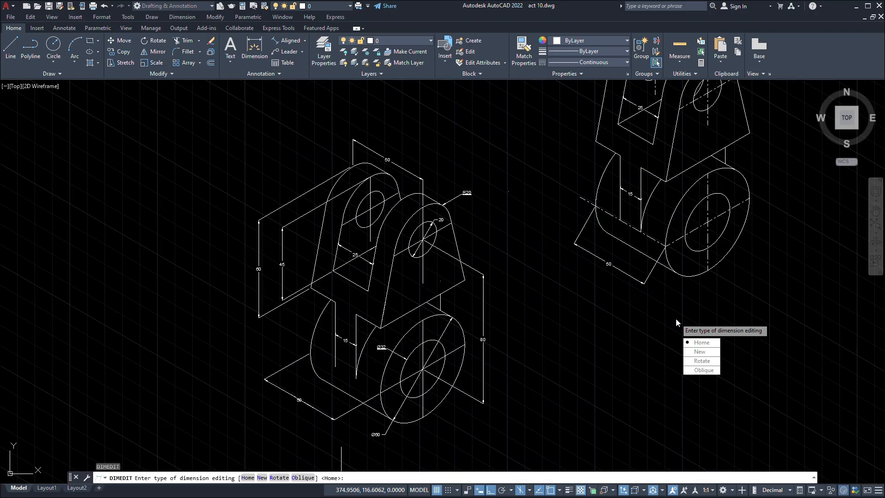
pyautogui.write('O')
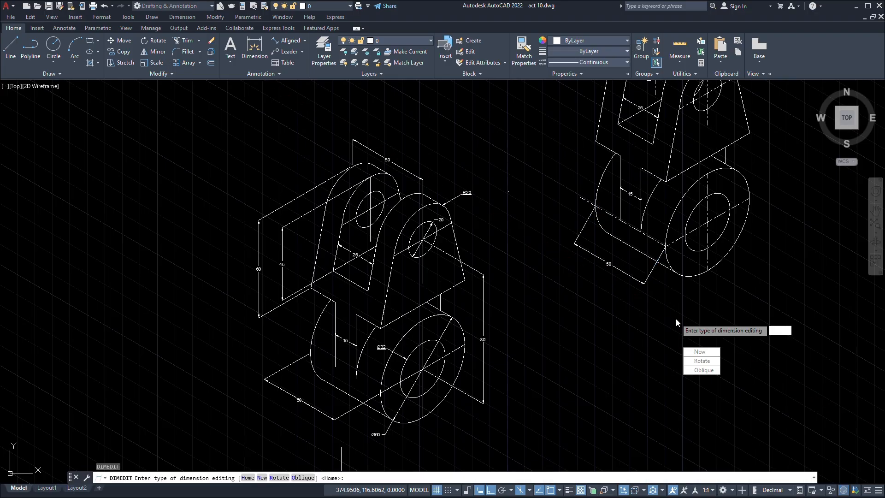
pyautogui.press('Return')
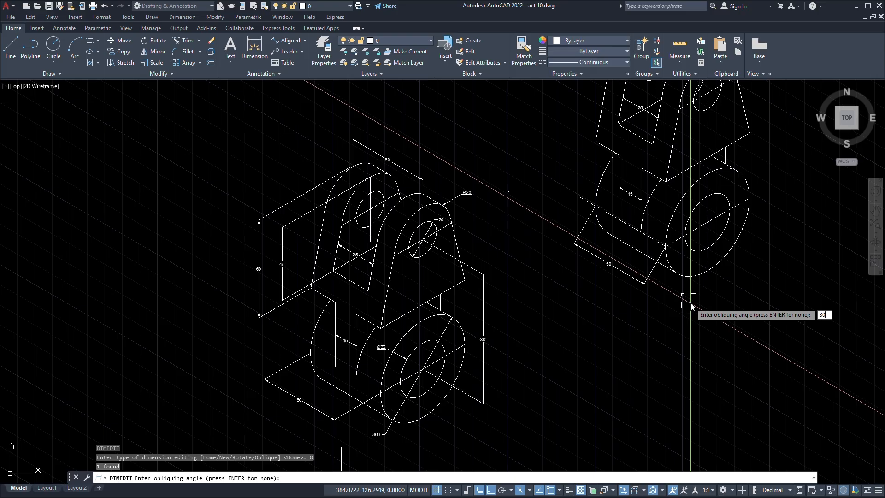
pyautogui.write('30')
pyautogui.press('Return')
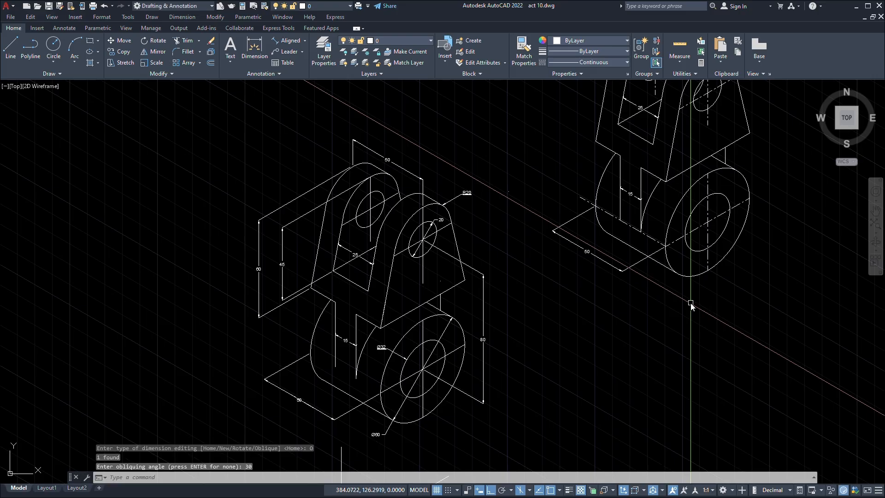
# Oblique the overall width dimension above the uprights with DIMEDIT at an angle of 90.
pyautogui.scroll(2, 691, 303)
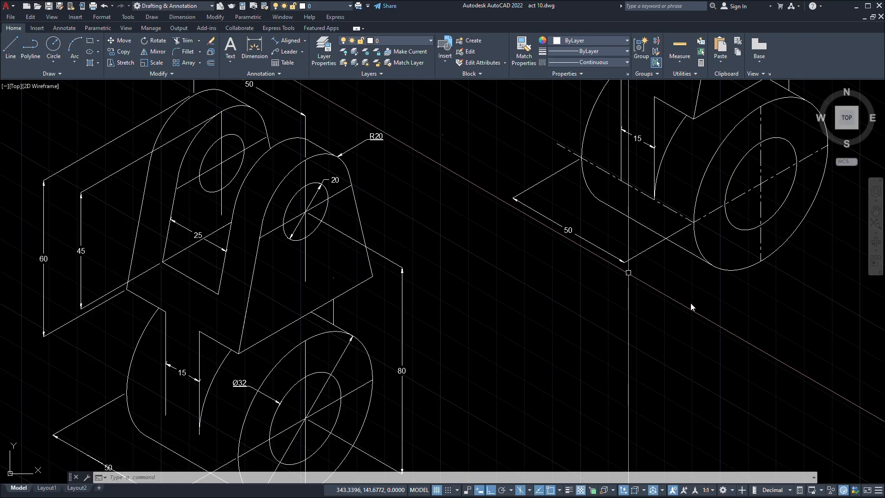
pyautogui.scroll(-4, 690, 302)
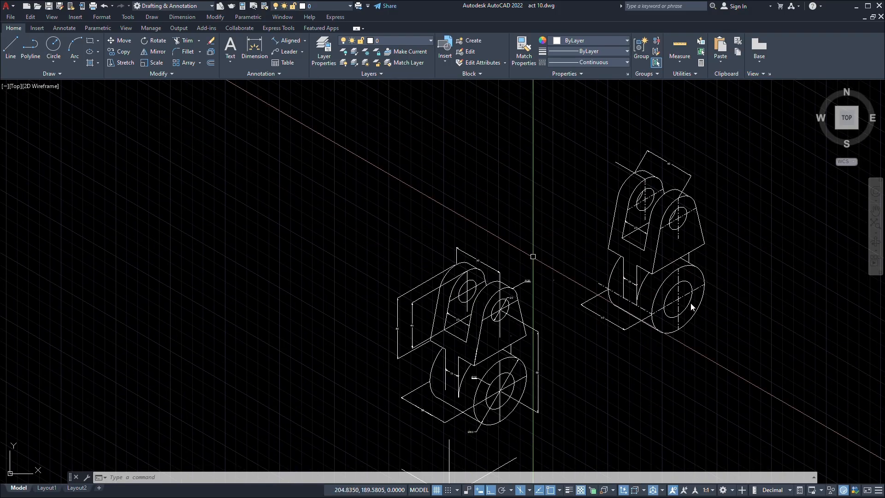
pyautogui.moveTo(790, 144); pyautogui.dragTo(751, 196, button='middle')
pyautogui.scroll(6, 646, 217)
pyautogui.click(730, 243)
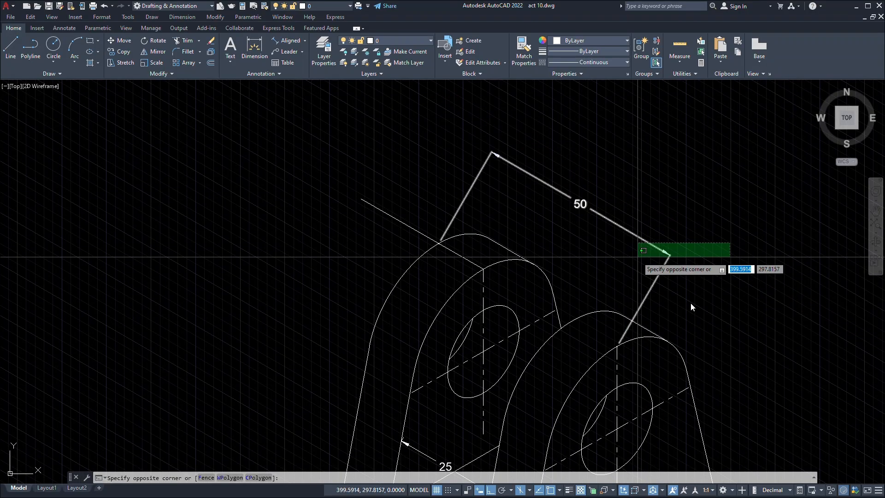
pyautogui.click(638, 257)
pyautogui.scroll(-4, 408, 388)
pyautogui.moveTo(688, 223); pyautogui.dragTo(837, 85, button='middle')
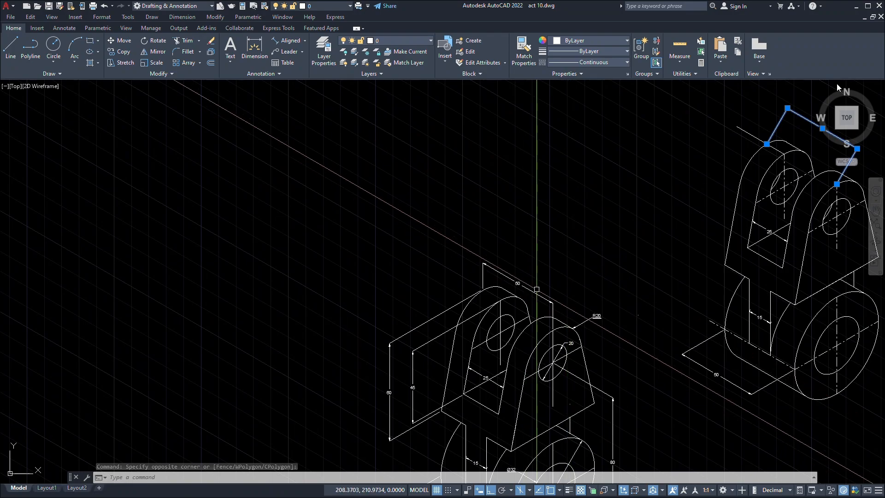
pyautogui.moveTo(552, 267); pyautogui.dragTo(437, 330, button='middle')
pyautogui.moveTo(607, 233); pyautogui.dragTo(574, 256, button='middle')
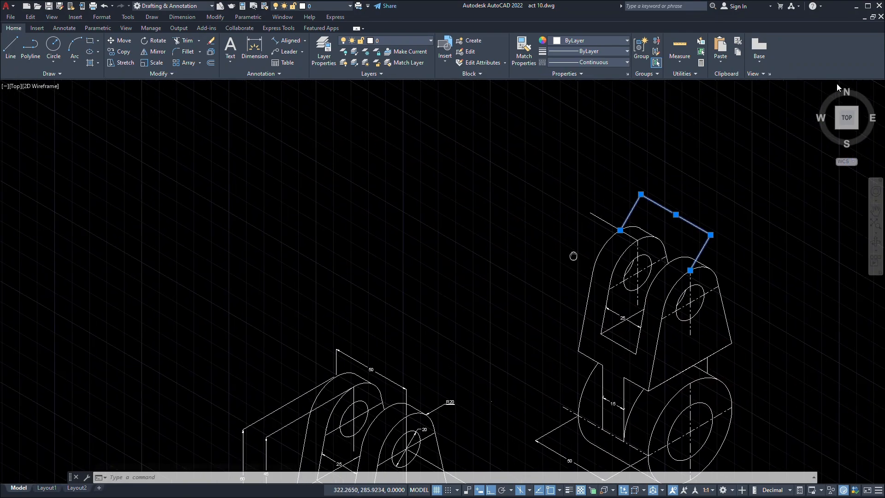
pyautogui.scroll(3, 665, 240)
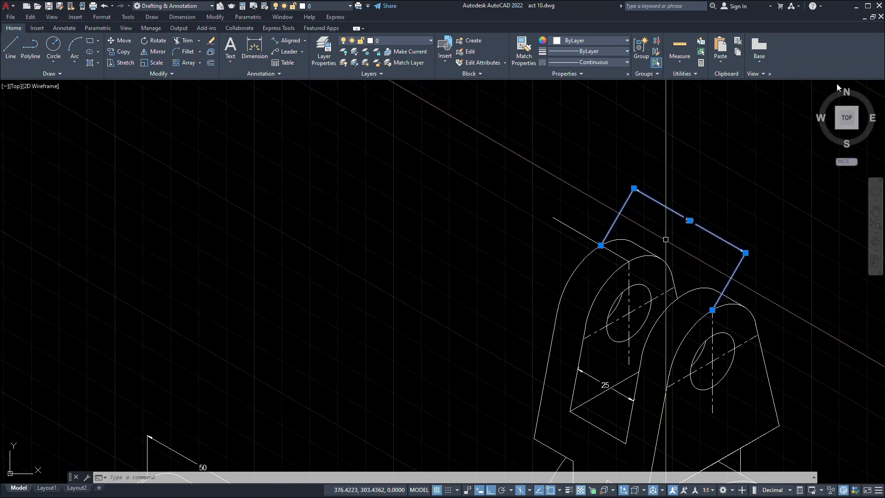
pyautogui.write('IMEDIT')
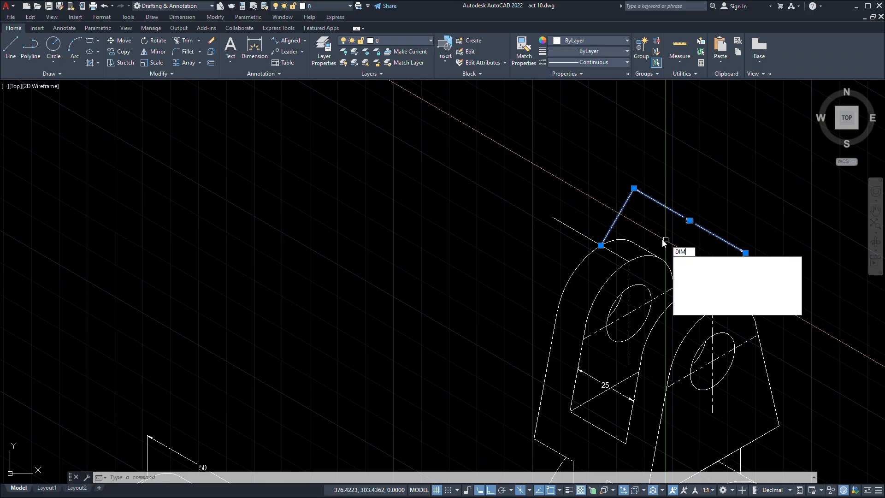
pyautogui.press('Return')
pyautogui.write('O')
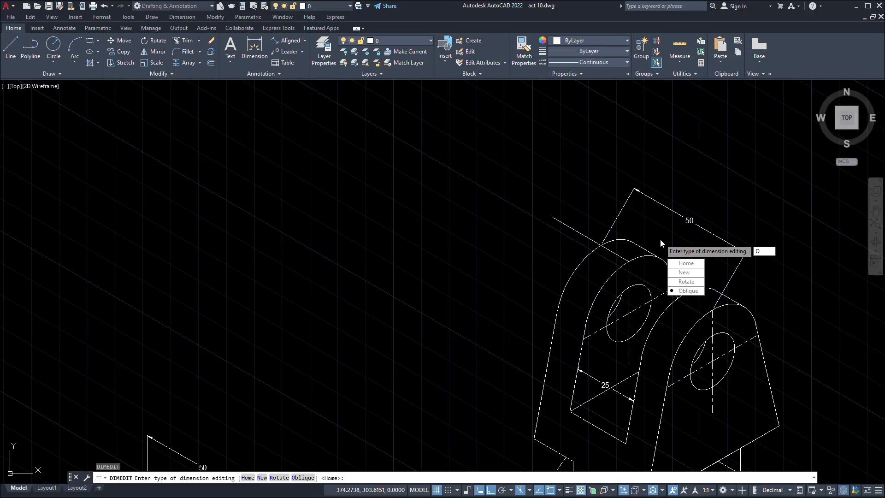
pyautogui.press('Return')
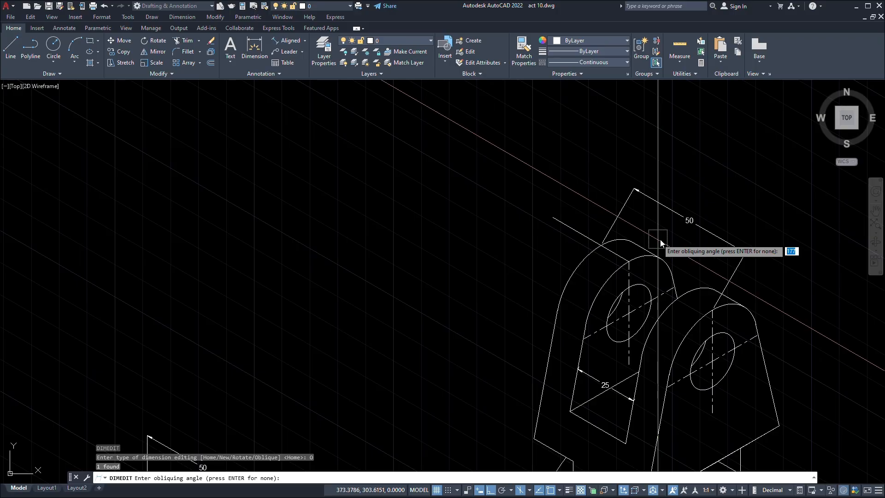
pyautogui.press('Return')
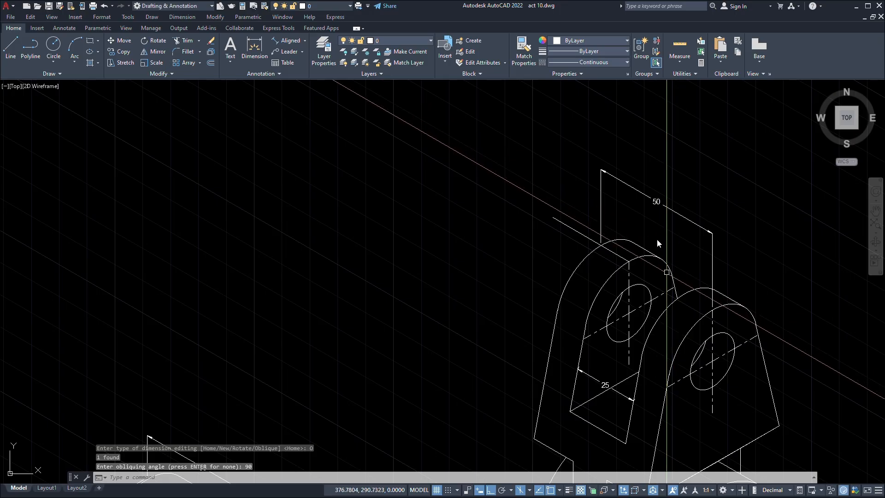
pyautogui.scroll(-2, 656, 240)
pyautogui.moveTo(610, 322)
pyautogui.mouseDown(button='middle')
pyautogui.moveTo(699, 146)
pyautogui.moveTo(675, 151)
pyautogui.mouseUp(button='middle')
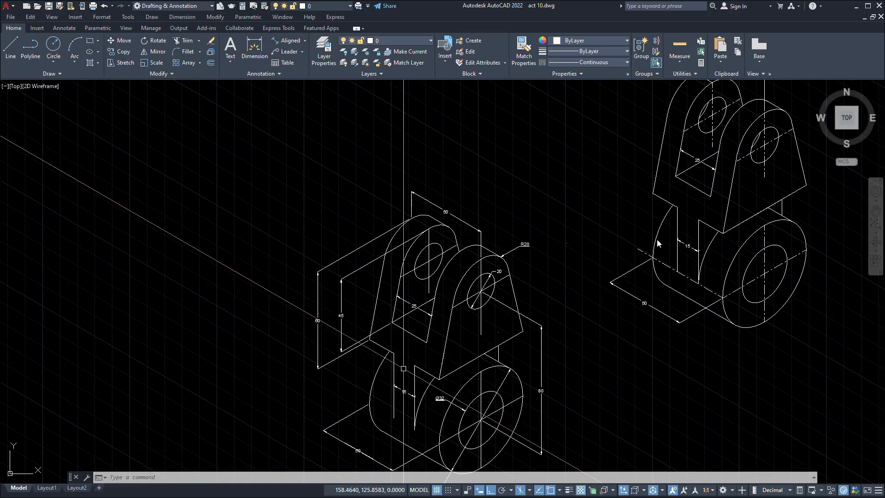
# Examine how the cylinder's outer diameter dimension is placed across the front face in the reference drawing.
pyautogui.moveTo(456, 366); pyautogui.dragTo(486, 298, button='middle')
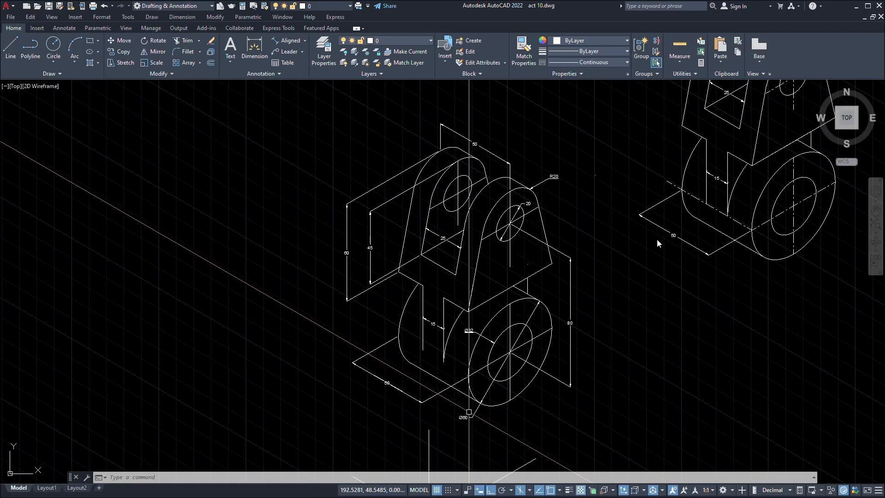
pyautogui.scroll(2, 483, 431)
pyautogui.click(454, 418)
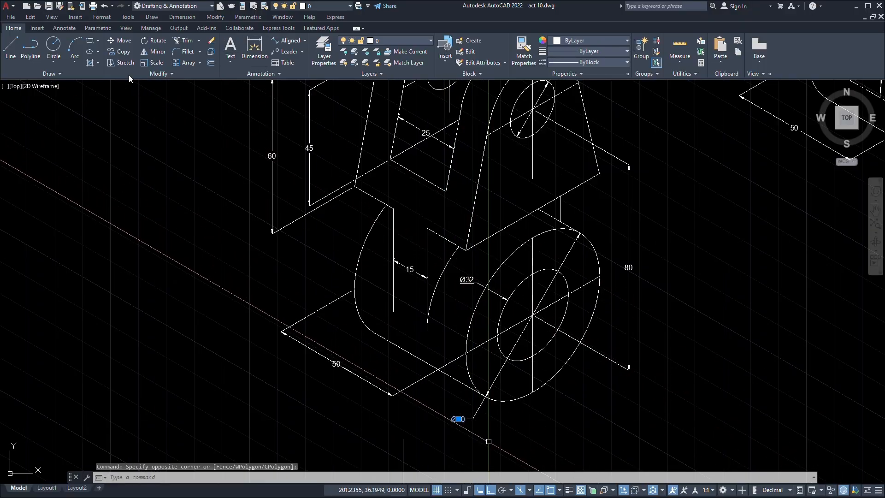
pyautogui.click(489, 440)
pyautogui.click(463, 401)
pyautogui.scroll(2, 511, 165)
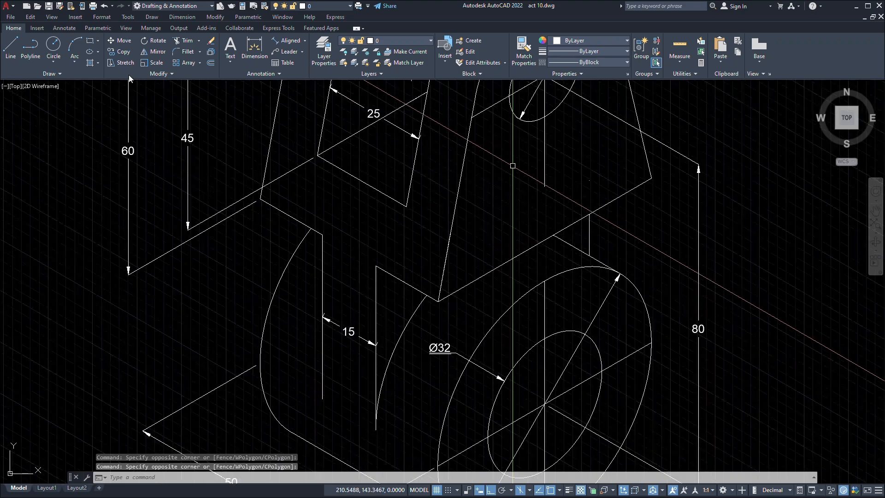
pyautogui.scroll(-6, 512, 165)
pyautogui.moveTo(511, 165); pyautogui.dragTo(504, 181, button='middle')
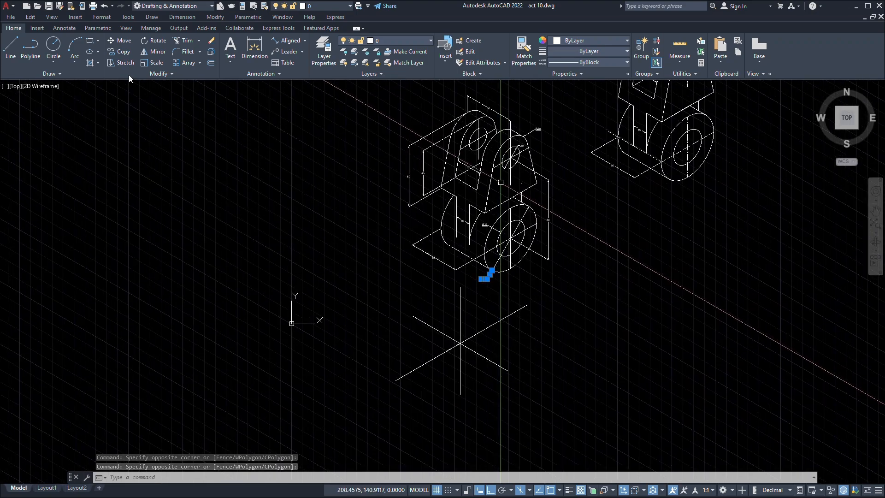
pyautogui.press('Escape')
# Add an Aligned dimension diagonally across the cylinder's front face, from the lower tangent edge's endpoint to the upper one's, with its line through the centre.
pyautogui.click(287, 40)
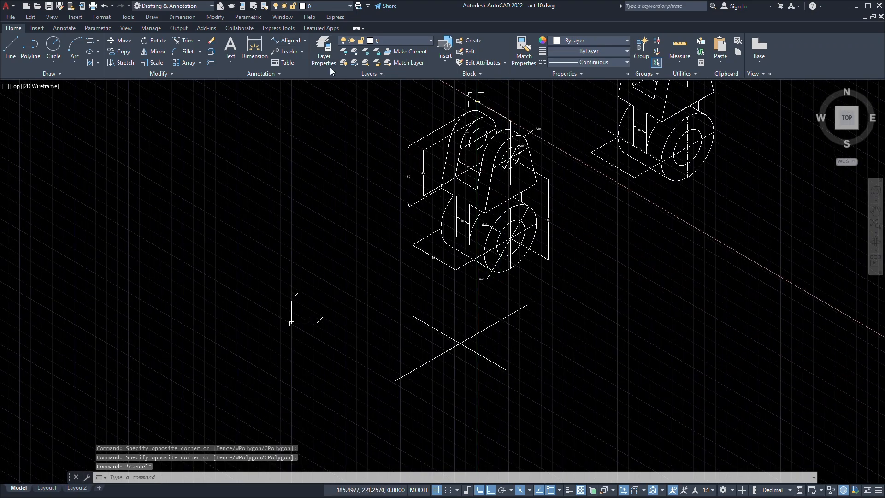
pyautogui.moveTo(647, 174)
pyautogui.mouseDown(button='middle')
pyautogui.moveTo(515, 270)
pyautogui.moveTo(474, 360)
pyautogui.mouseUp(button='middle')
pyautogui.scroll(1, 604, 250)
pyautogui.scroll(2, 563, 244)
pyautogui.click(469, 326)
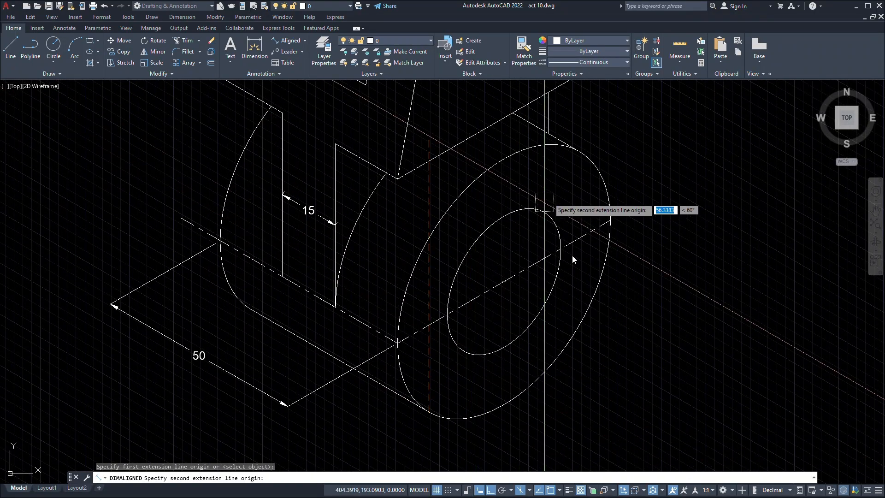
pyautogui.click(578, 151)
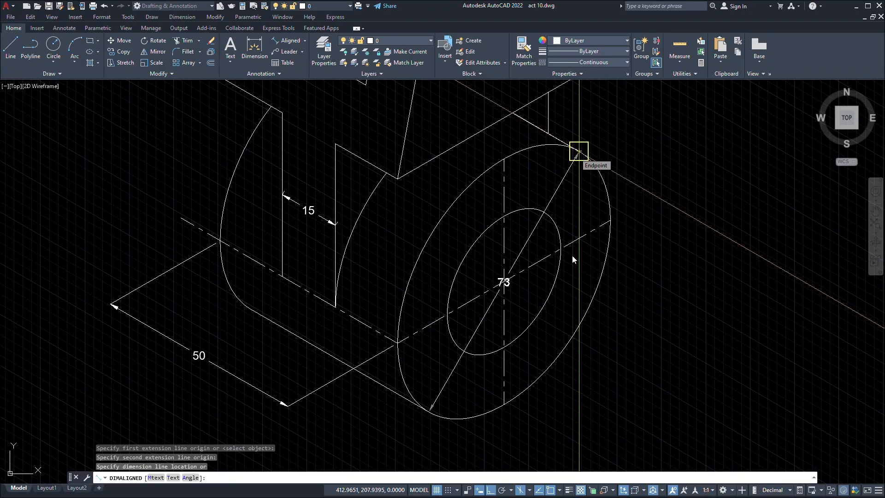
pyautogui.click(573, 258)
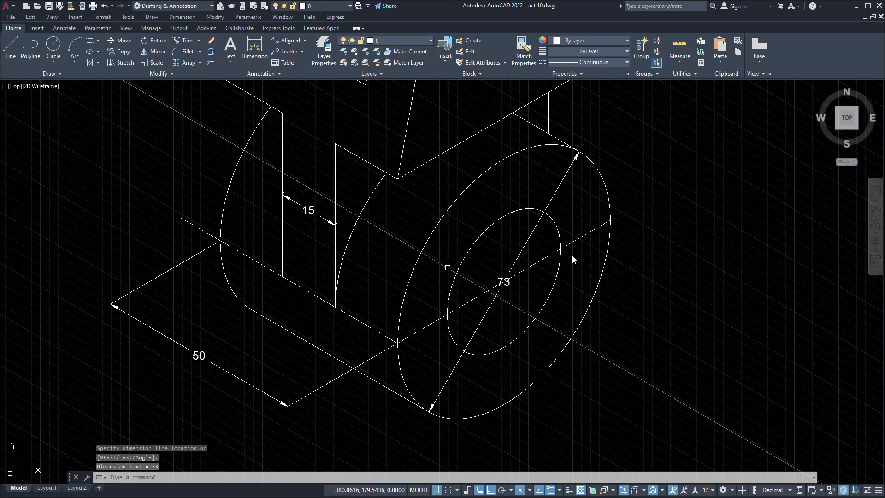
pyautogui.scroll(-2, 446, 267)
pyautogui.moveTo(448, 272); pyautogui.dragTo(462, 373, button='middle')
pyautogui.scroll(2, 478, 220)
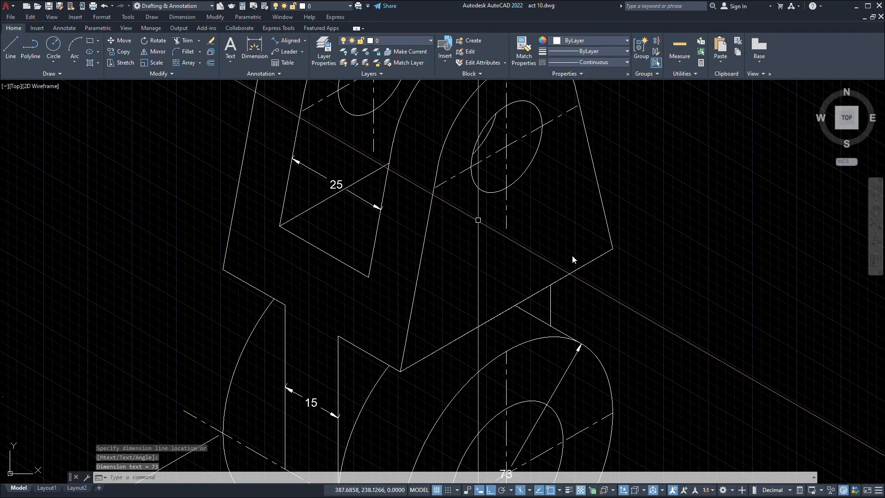
pyautogui.press('Return')
pyautogui.moveTo(474, 237); pyautogui.dragTo(446, 272, button='middle')
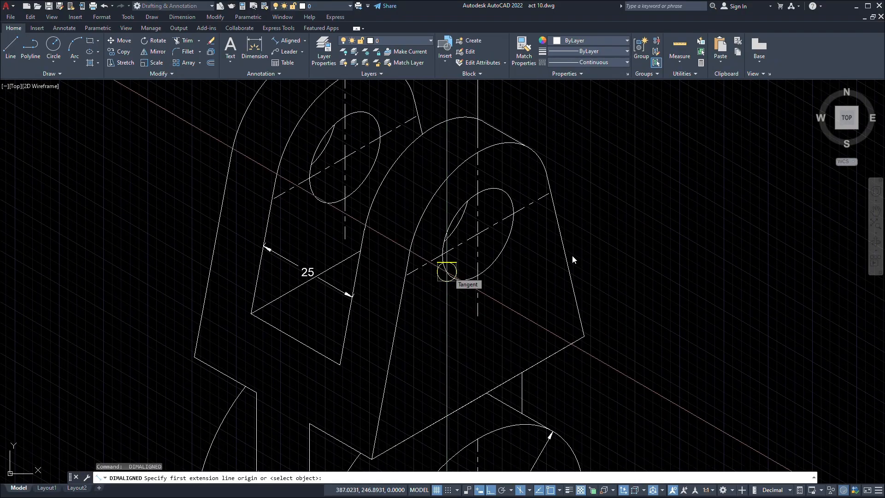
pyautogui.click(447, 272)
pyautogui.click(503, 190)
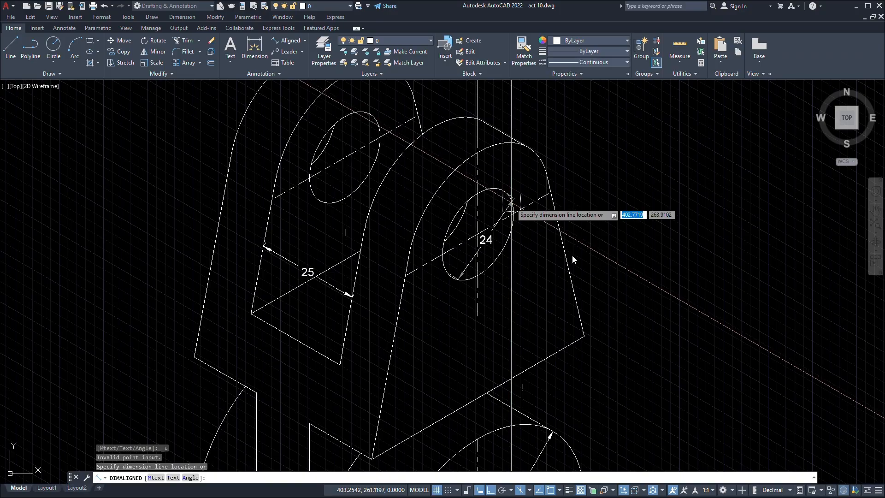
pyautogui.press('Escape')
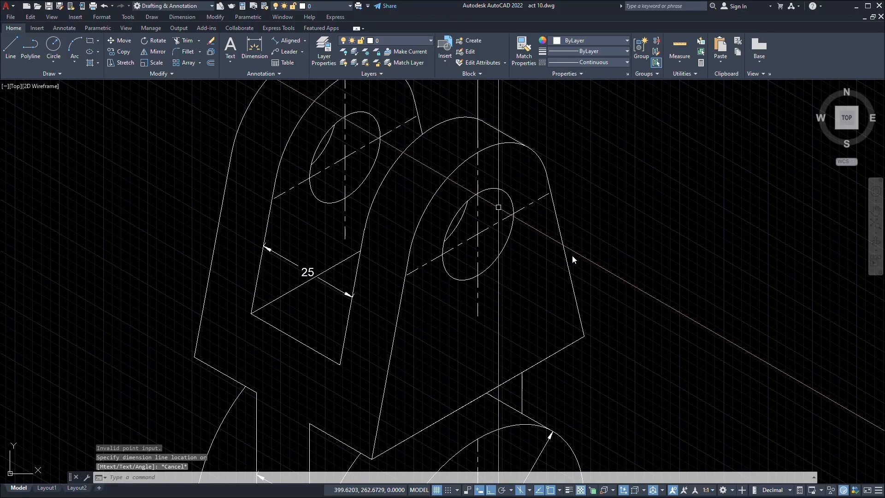
# Add an Aligned dimension diagonally across the front upright's hole, from its lower edge to its upper edge.
pyautogui.press('Return')
pyautogui.click(452, 278)
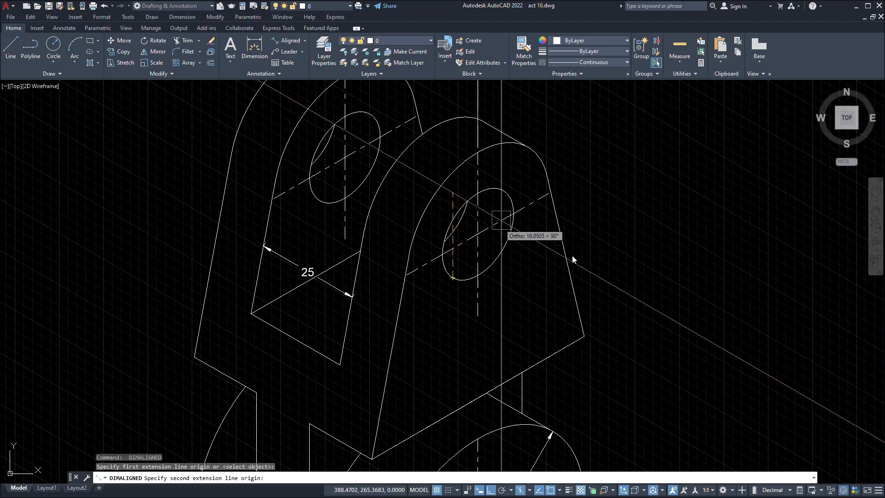
pyautogui.click(502, 191)
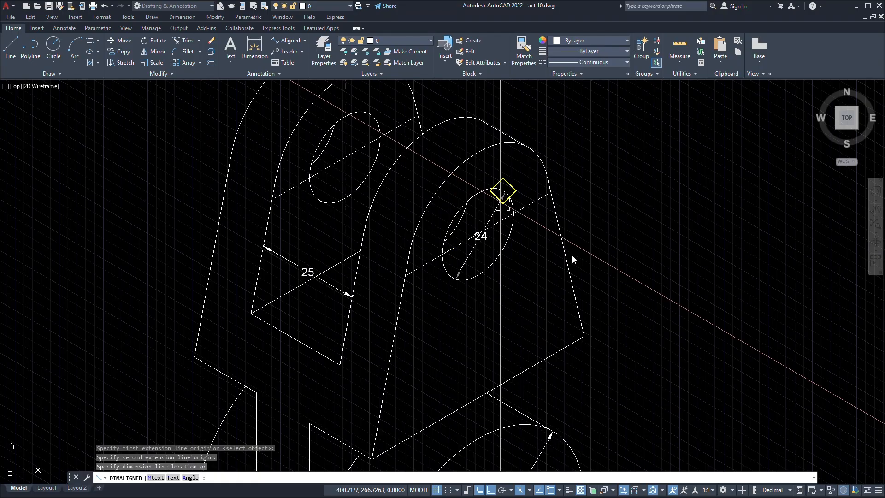
pyautogui.click(485, 233)
# Stretch the hole dimension's text straight up along the vertical centre-line until it sits outside the hole near the arch.
pyautogui.scroll(6, 485, 232)
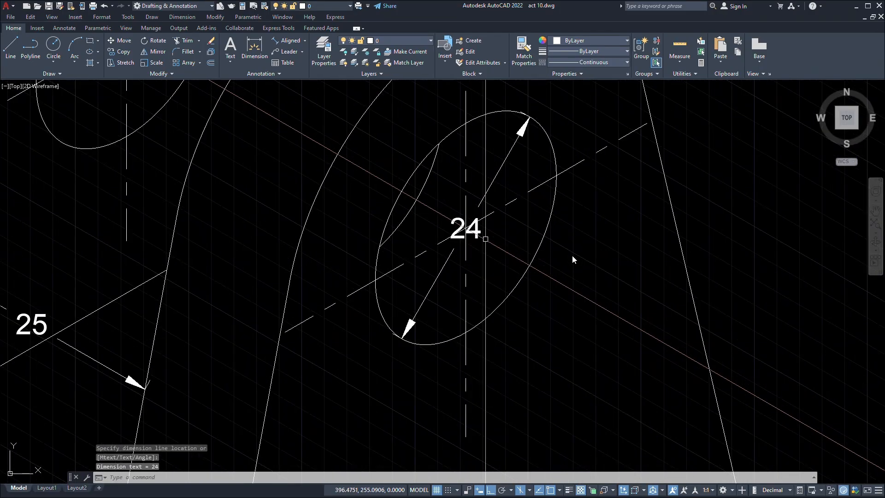
pyautogui.scroll(-6, 572, 255)
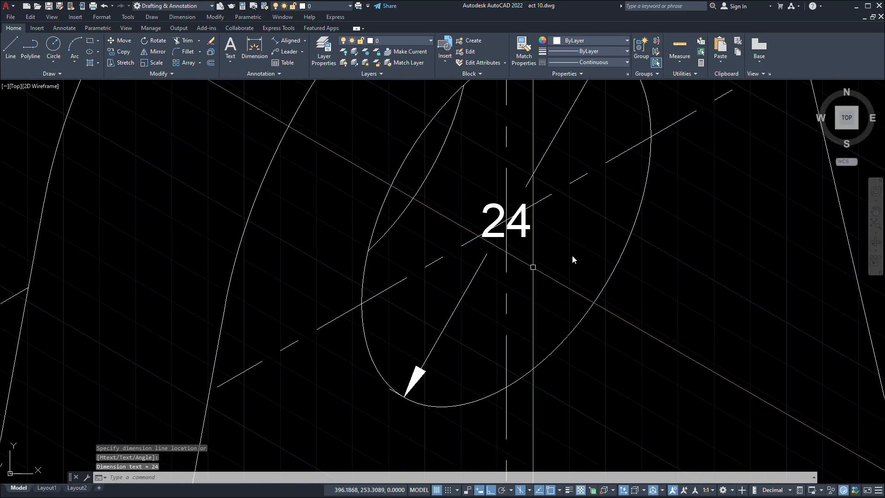
pyautogui.scroll(8, 572, 256)
pyautogui.scroll(-4, 571, 255)
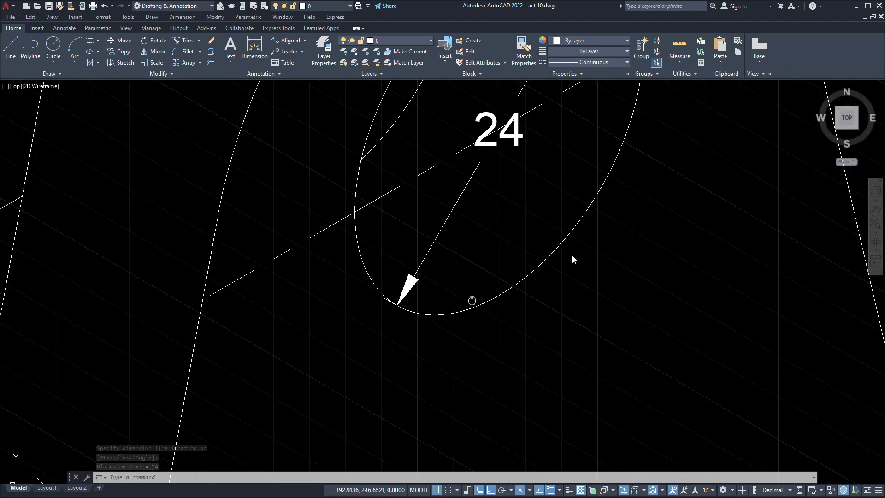
pyautogui.scroll(4, 571, 255)
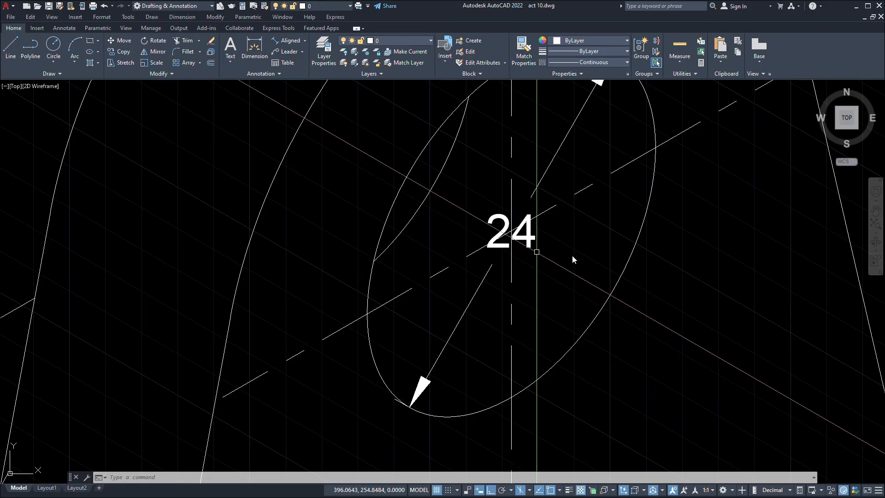
pyautogui.click(539, 252)
pyautogui.click(510, 233)
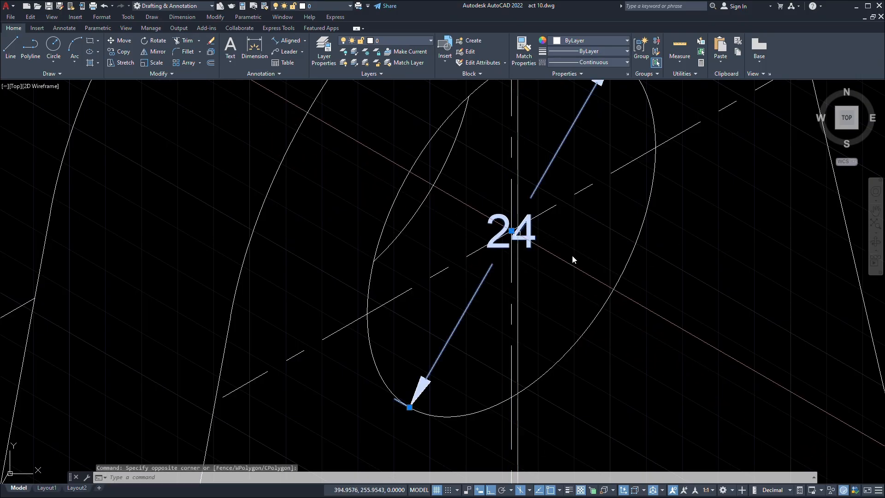
pyautogui.moveTo(512, 231)
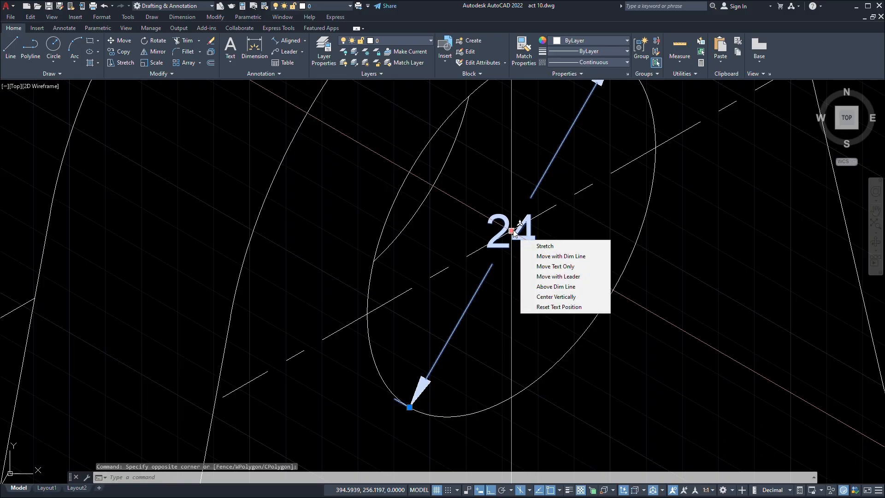
pyautogui.click(512, 231)
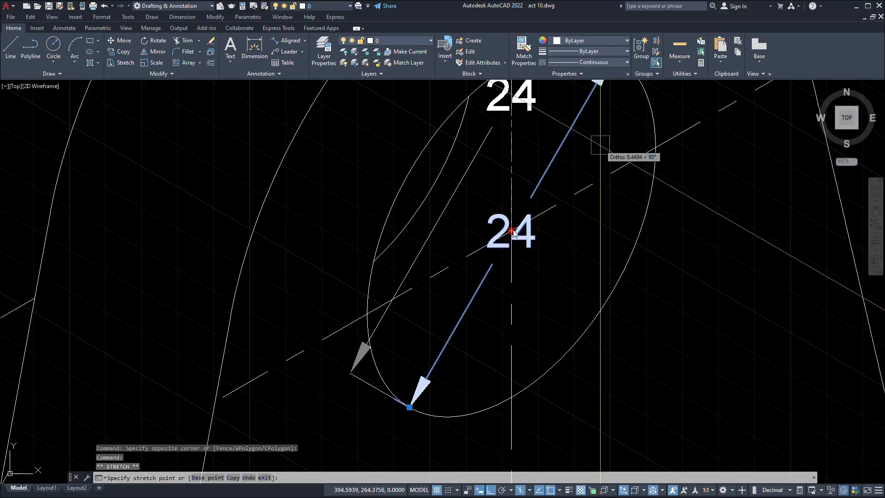
pyautogui.scroll(-2, 601, 145)
pyautogui.moveTo(600, 145); pyautogui.dragTo(541, 276, button='middle')
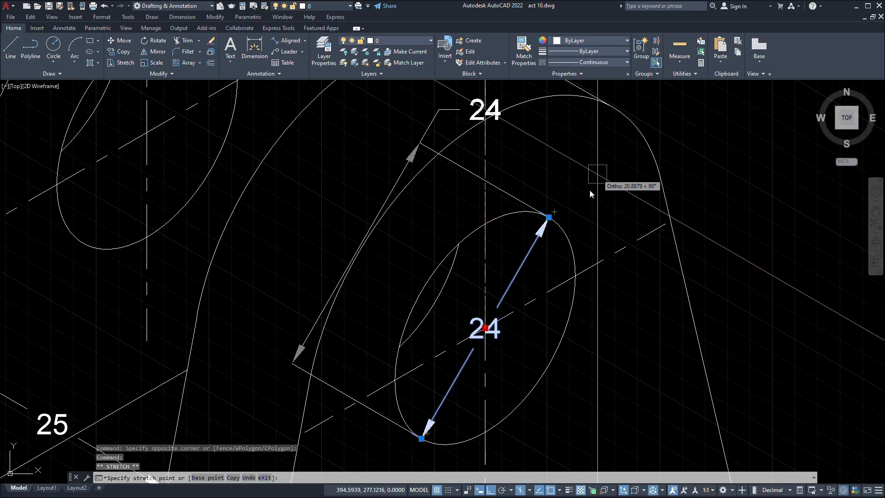
pyautogui.click(611, 168)
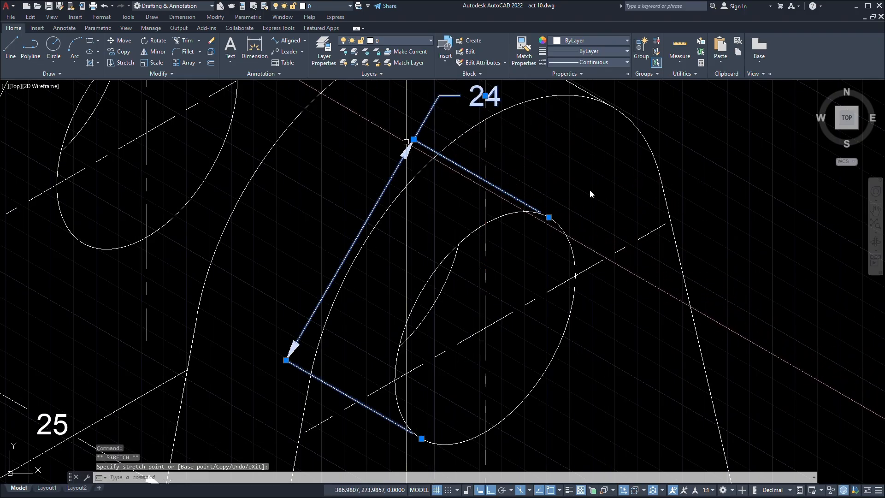
# Stretch the hole dimension's line back onto the hole's upper extension point so it crosses the centre, and clear the selection.
pyautogui.moveTo(414, 140)
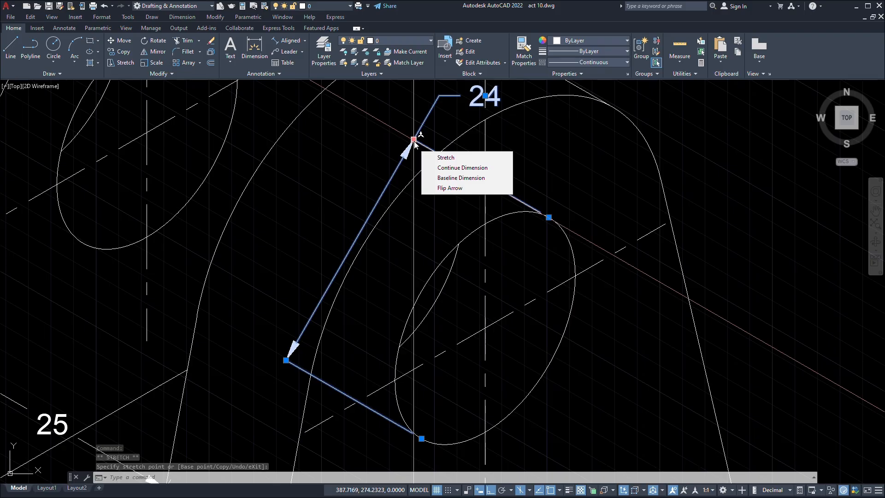
pyautogui.click(414, 139)
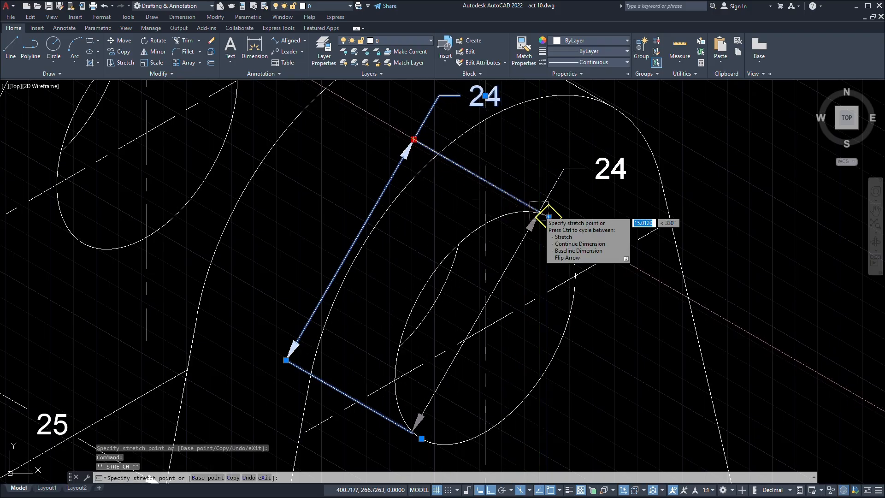
pyautogui.click(549, 216)
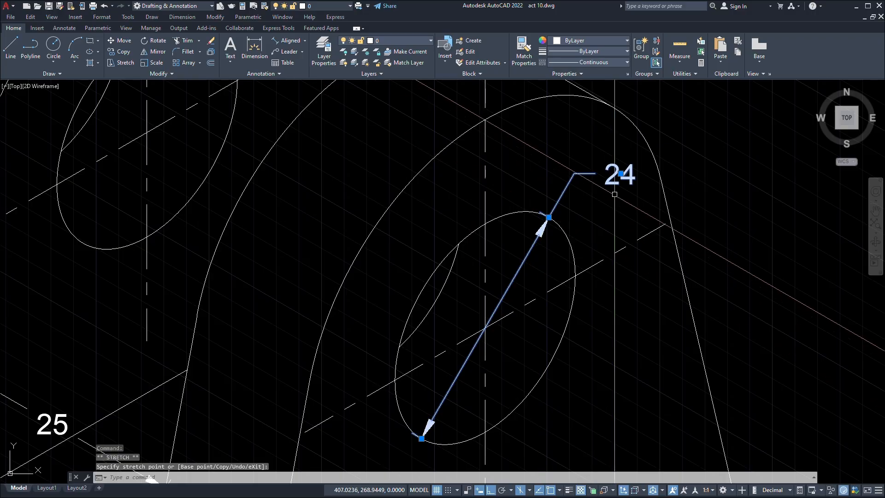
pyautogui.click(641, 189)
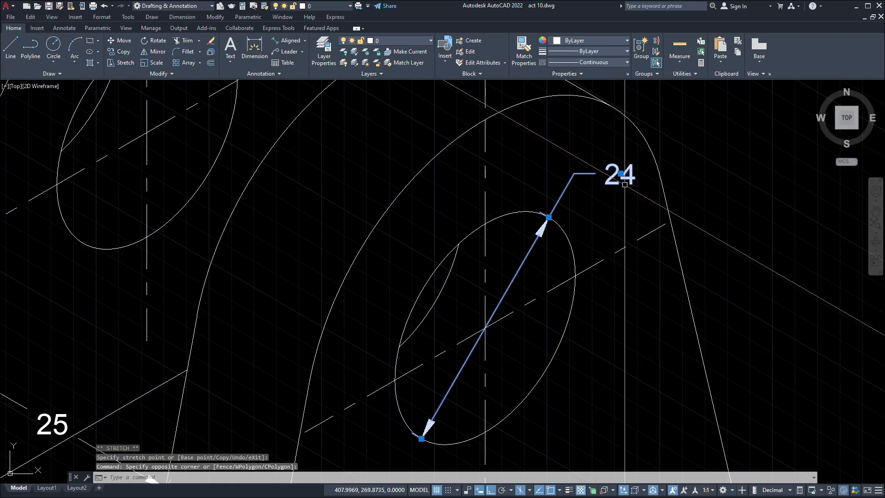
pyautogui.click(640, 191)
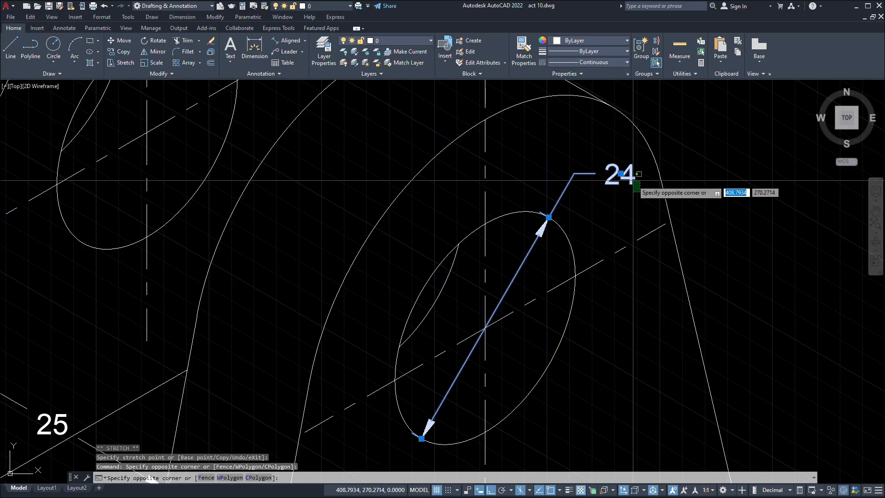
pyautogui.click(633, 181)
pyautogui.press('Escape')
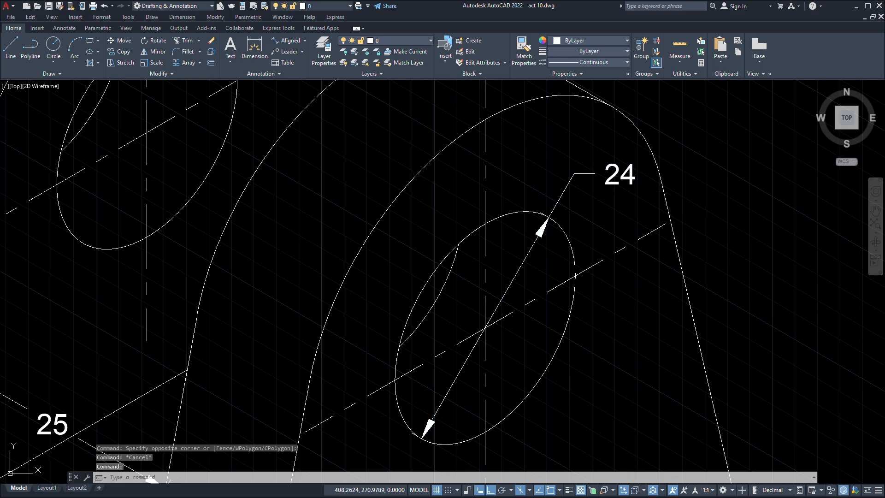
# Override the front upright's hole dimension text with Ø20, using the Diameter symbol.
pyautogui.doubleClick(638, 186)
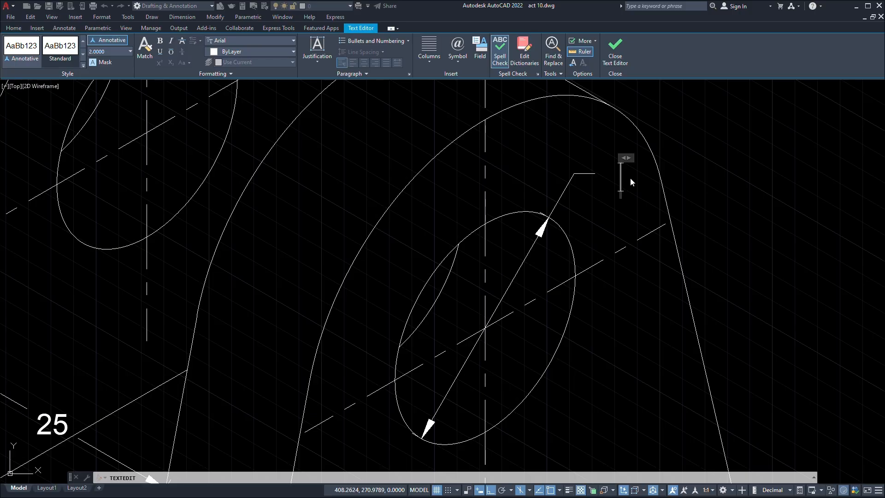
pyautogui.write('20')
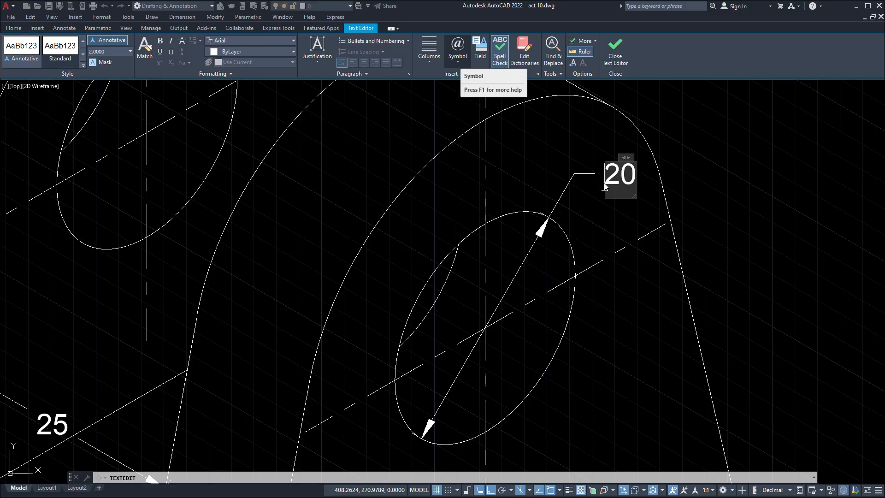
pyautogui.click(457, 51)
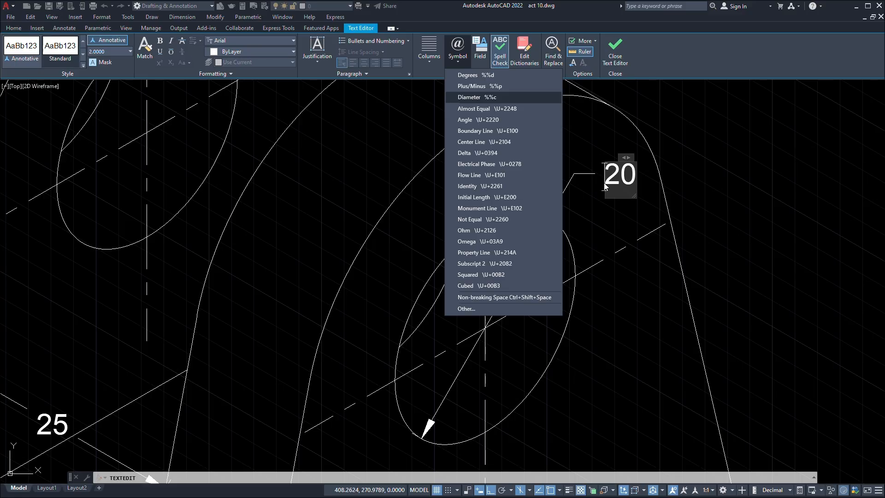
pyautogui.press('Return')
pyautogui.click(651, 182)
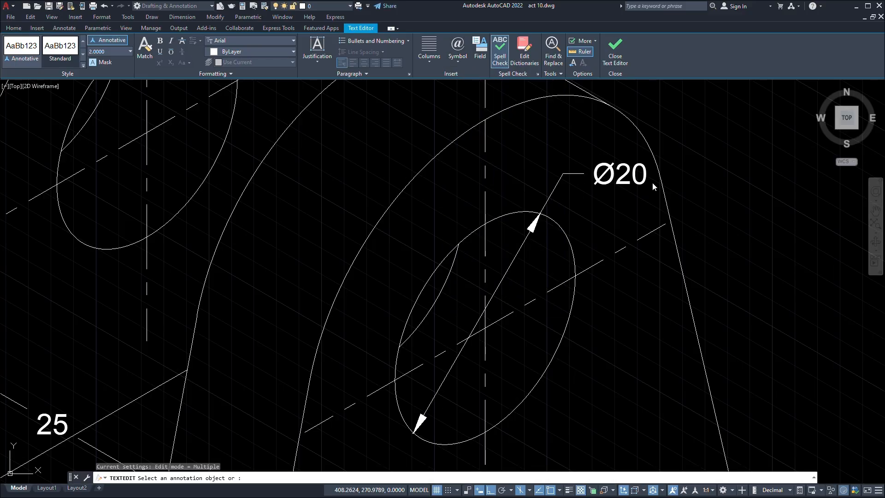
pyautogui.click(516, 221)
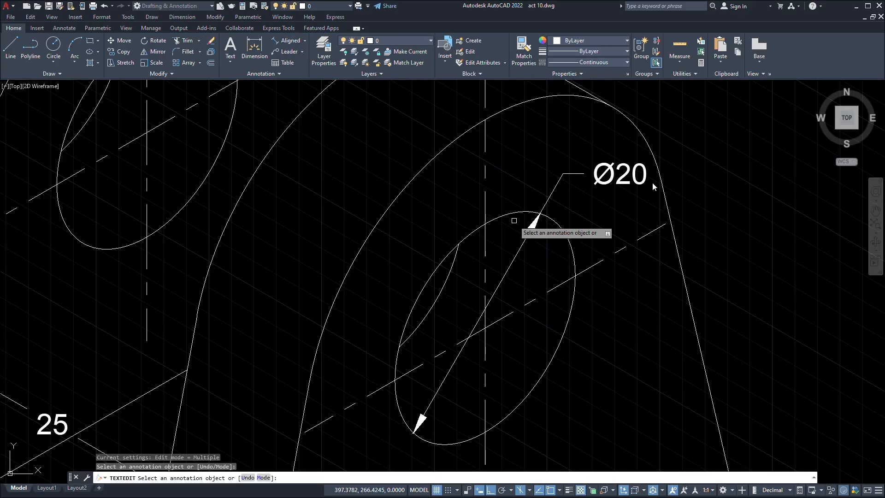
pyautogui.click(530, 257)
pyautogui.press('Escape')
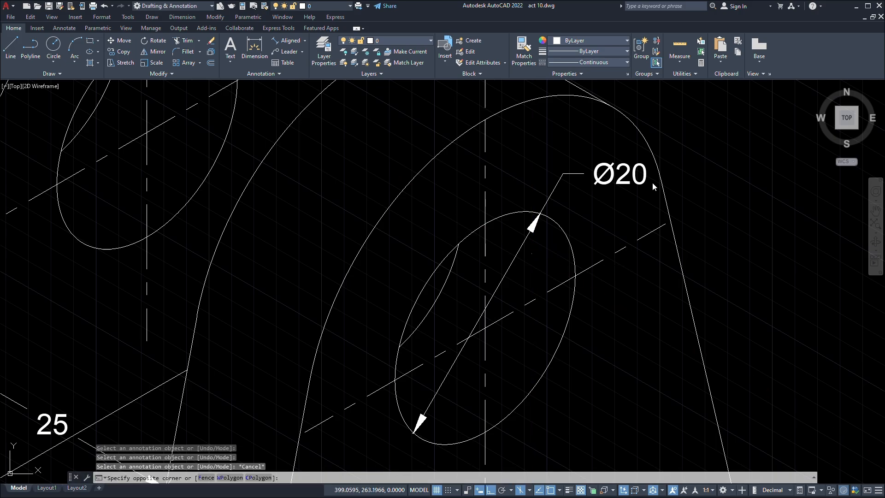
# Stretch the Ø20 dimension's line back onto the front upright hole's upper extension point so it passes through the centre, and clear the selection.
pyautogui.click(531, 254)
pyautogui.click(534, 246)
pyautogui.click(536, 246)
pyautogui.click(522, 238)
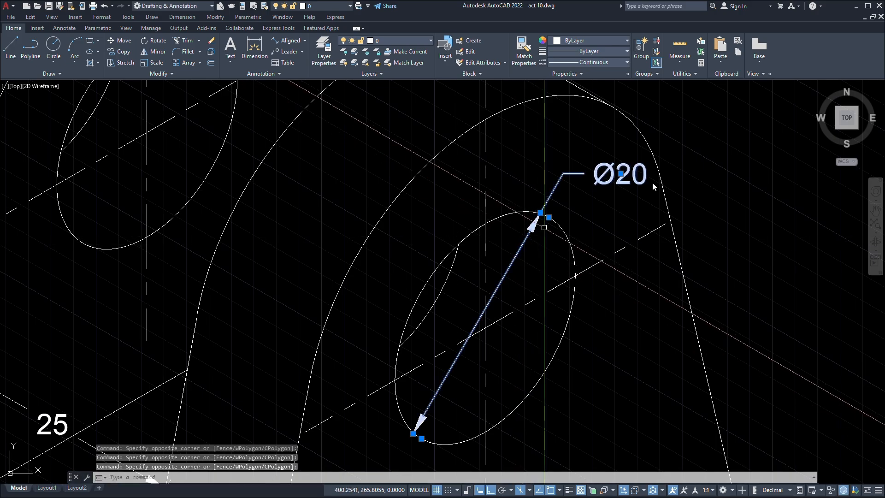
pyautogui.click(541, 211)
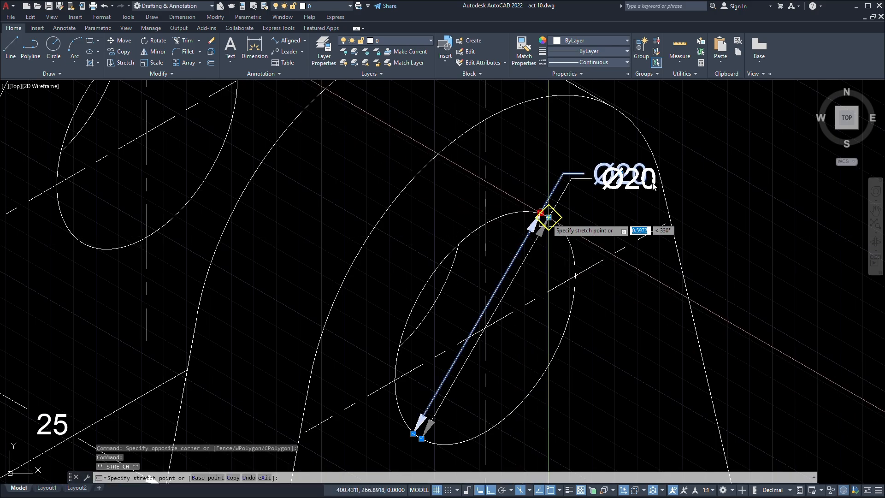
pyautogui.scroll(-2, 554, 309)
pyautogui.moveTo(550, 321); pyautogui.dragTo(659, 218, button='middle')
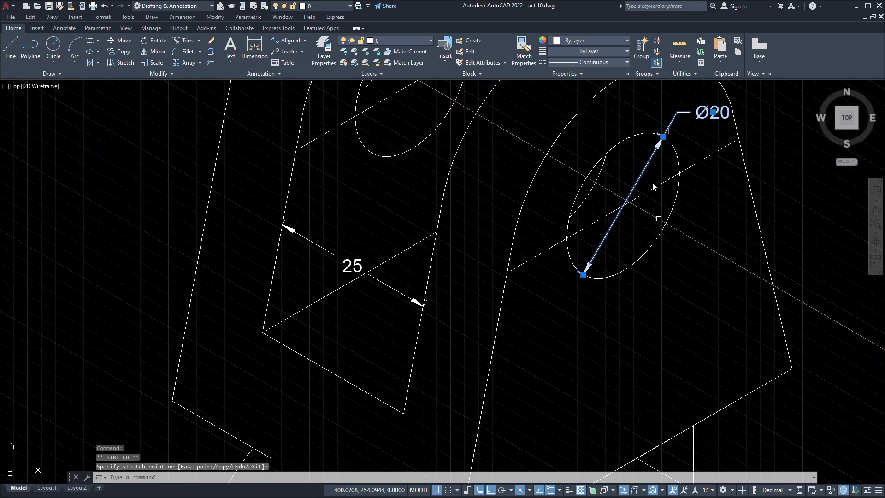
pyautogui.click(658, 218)
pyautogui.press('Escape')
pyautogui.press('Escape')
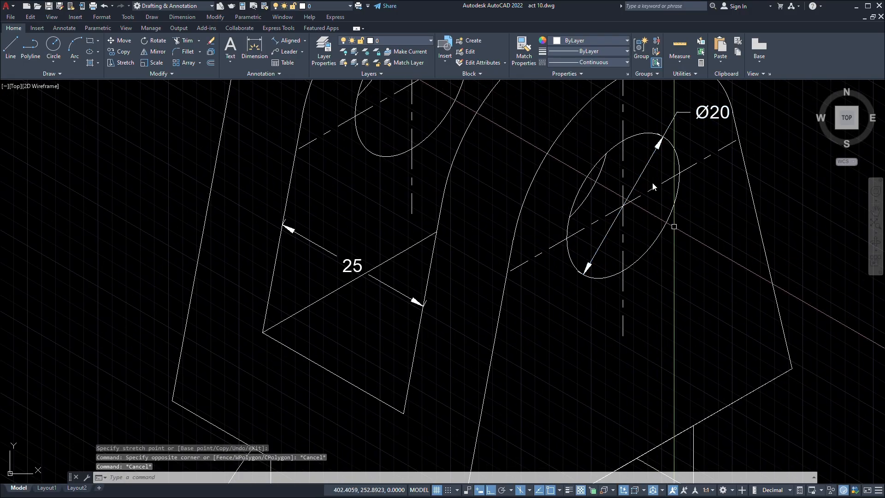
# Stretch the text of the front cylinder's outer-circle dimension straight down along the vertical centre-line until it sits below the circle.
pyautogui.scroll(-4, 653, 186)
pyautogui.moveTo(630, 289); pyautogui.dragTo(673, 85, button='middle')
pyautogui.scroll(2, 697, 174)
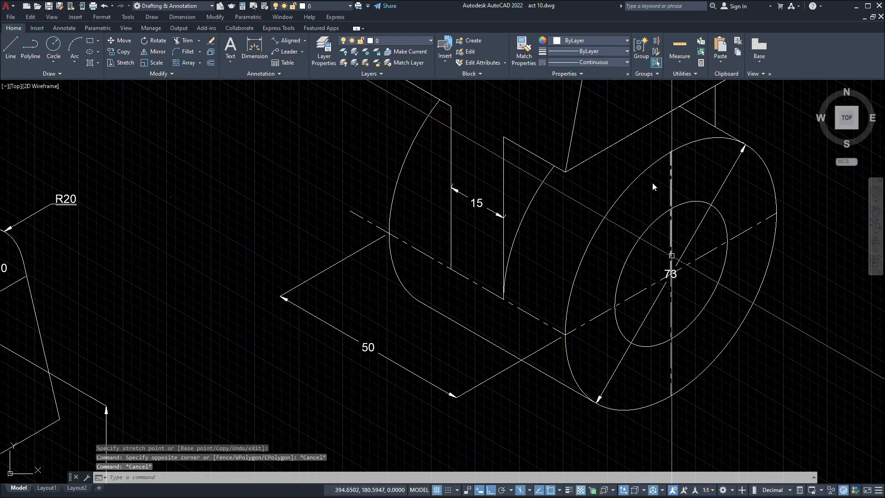
pyautogui.moveTo(671, 265); pyautogui.dragTo(685, 223, button='middle')
pyautogui.click(684, 232)
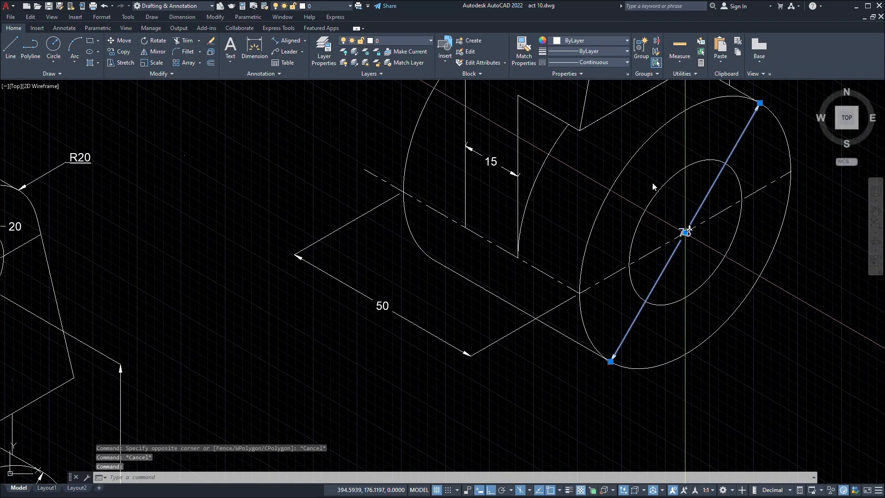
pyautogui.click(685, 233)
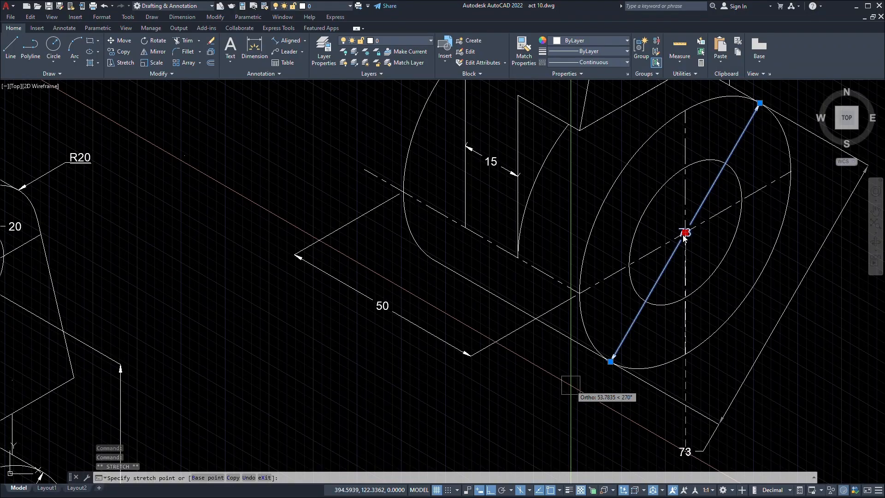
pyautogui.click(718, 425)
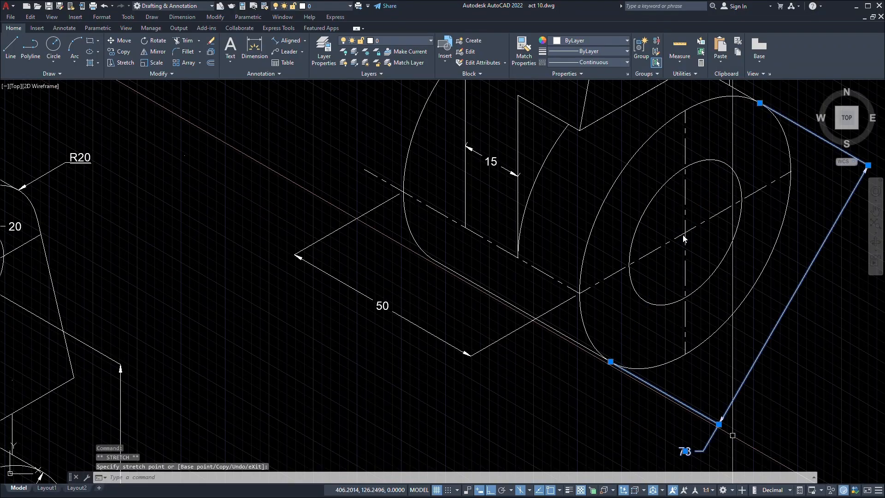
# Stretch the outer-circle dimension's line back onto its lower extension point on the cylinder's edge.
pyautogui.scroll(3, 723, 427)
pyautogui.moveTo(724, 427); pyautogui.dragTo(773, 352, button='middle')
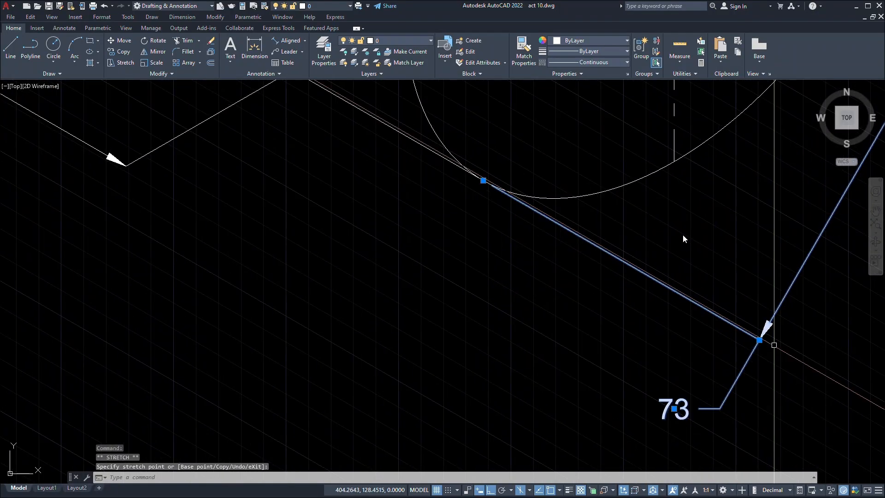
pyautogui.click(719, 423)
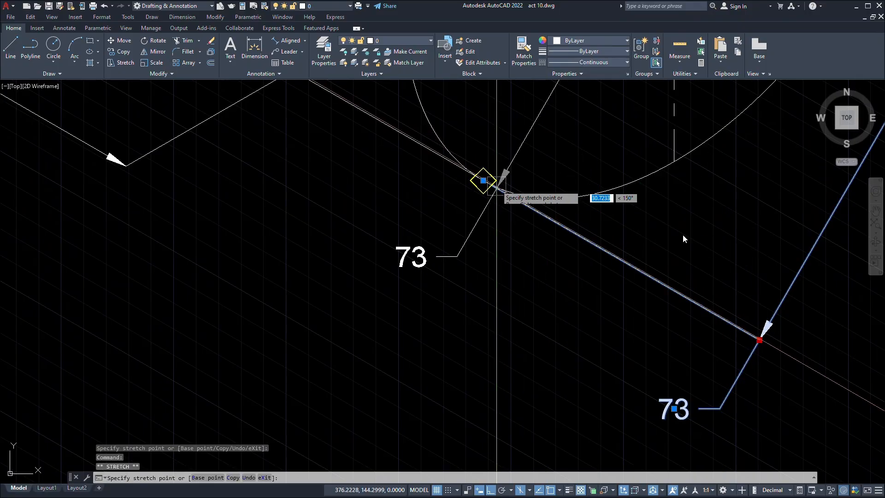
pyautogui.click(483, 181)
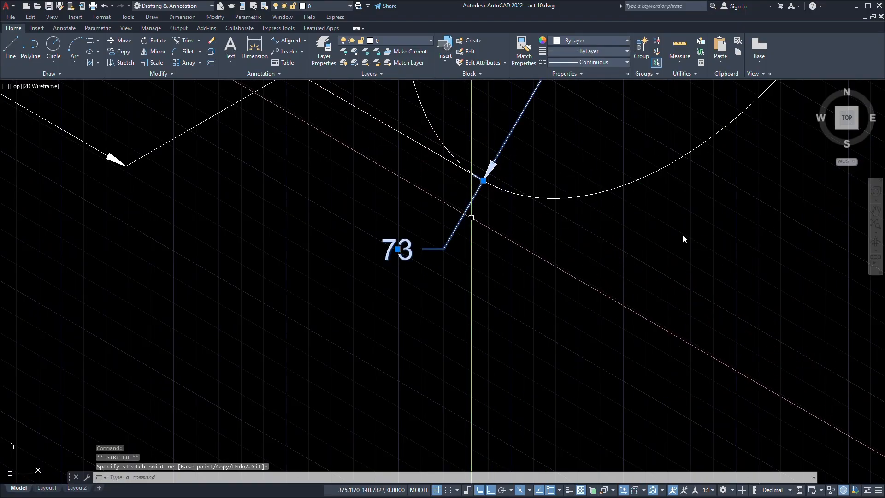
pyautogui.scroll(-3, 478, 206)
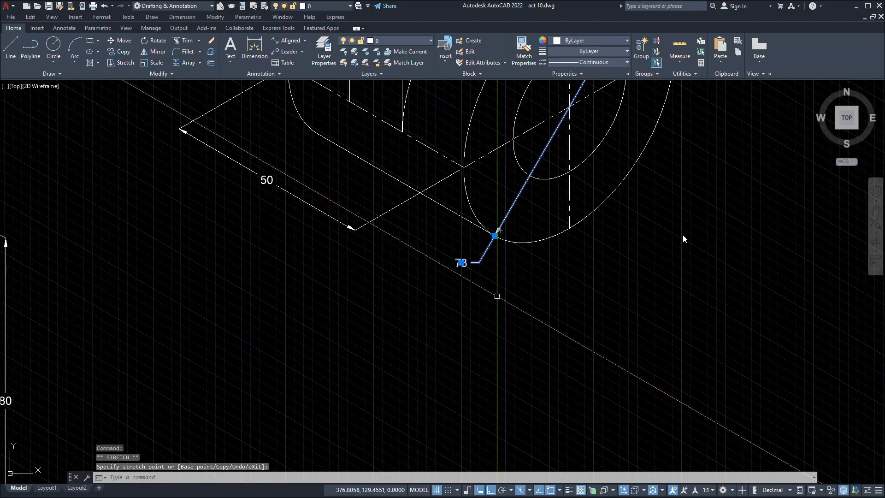
# Override the front cylinder's outer-circle dimension text with Ø60, using the Diameter symbol, and leave text editing.
pyautogui.scroll(6, 425, 221)
pyautogui.click(424, 222)
pyautogui.moveTo(425, 221); pyautogui.dragTo(583, 310, button='middle')
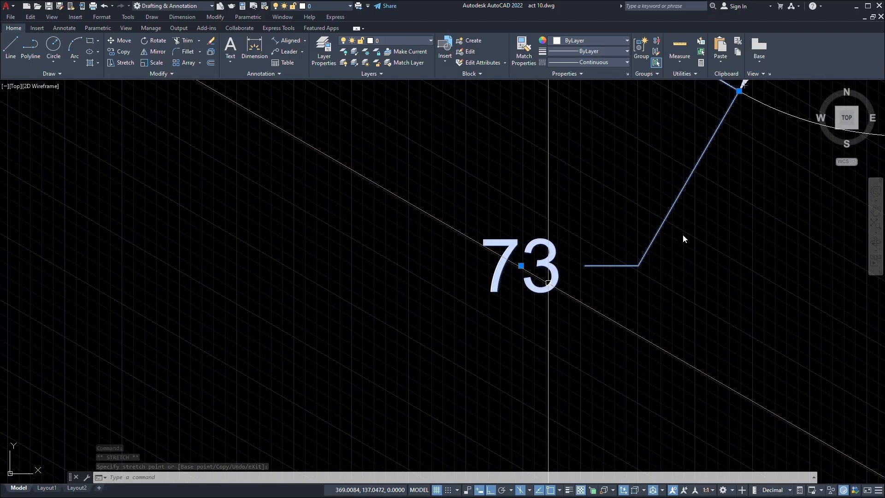
pyautogui.press('Escape')
pyautogui.press('Escape')
pyautogui.click(560, 289)
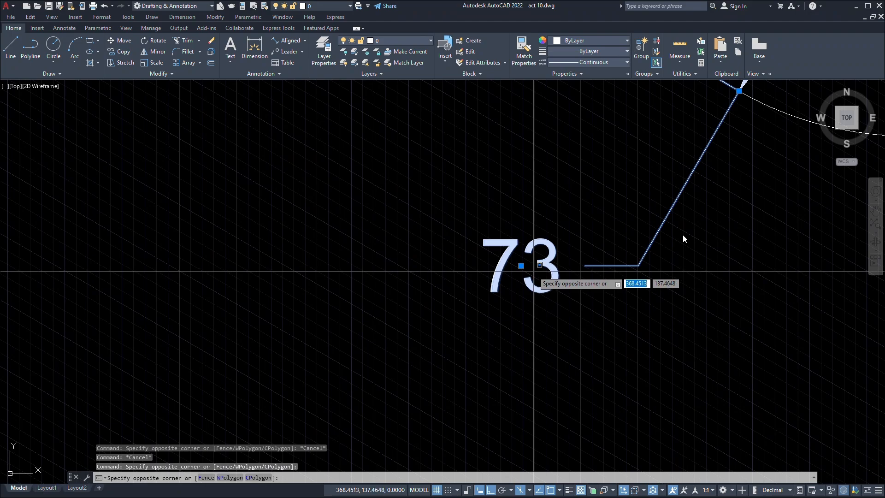
pyautogui.click(682, 235)
pyautogui.doubleClick(549, 265)
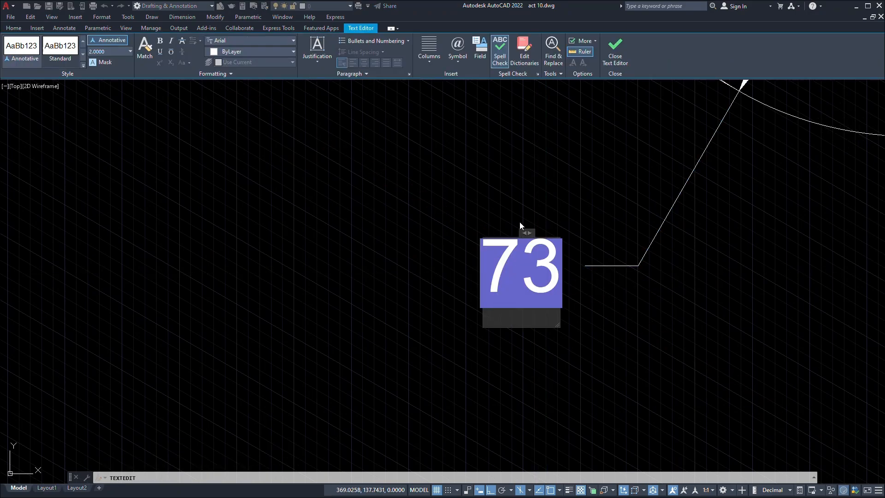
pyautogui.press('Delete')
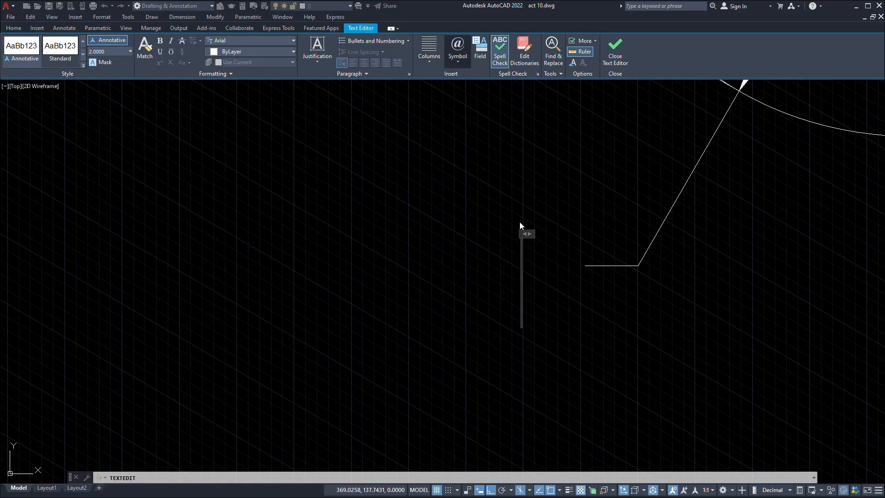
pyautogui.click(458, 52)
pyautogui.press('Return')
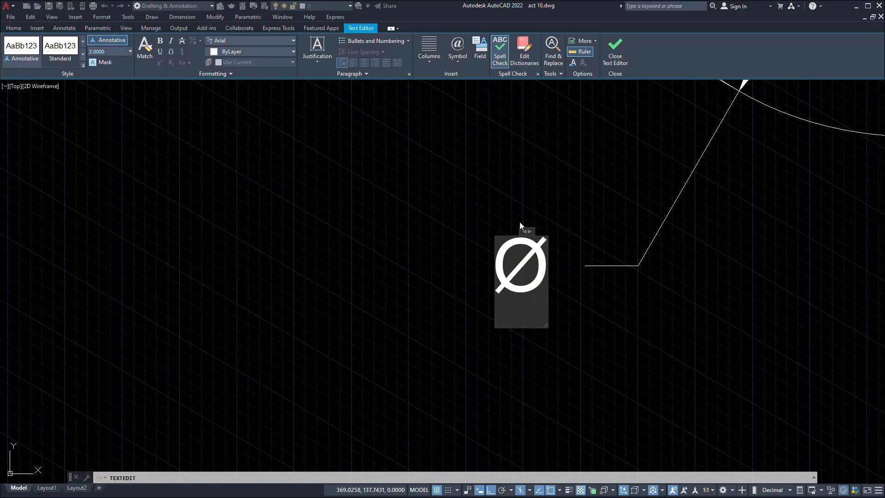
pyautogui.write('60')
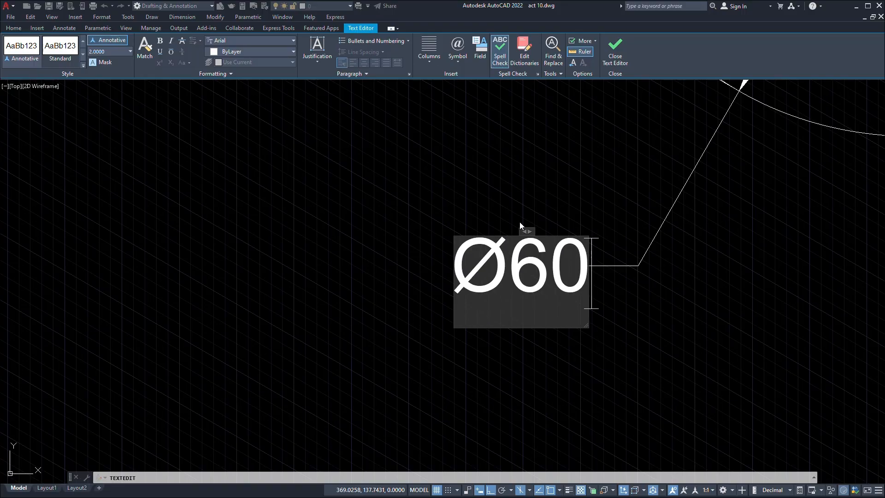
pyautogui.press('Return')
pyautogui.click(657, 360)
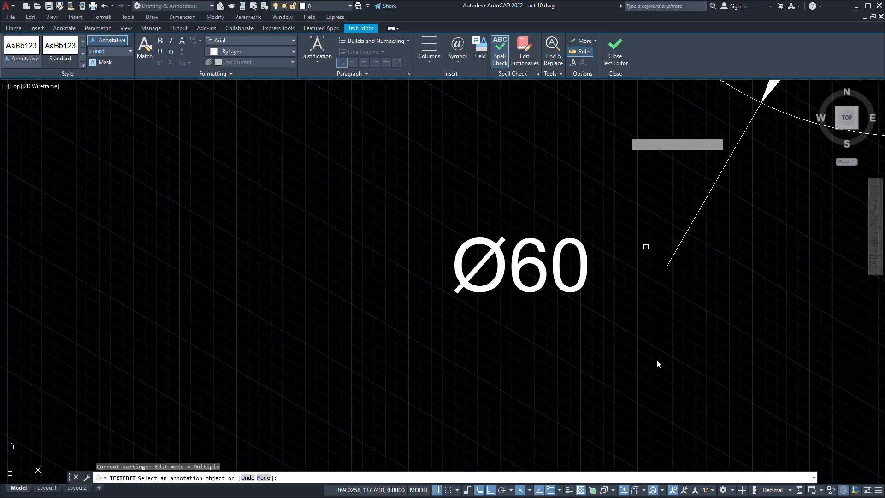
pyautogui.scroll(-5, 657, 359)
pyautogui.scroll(1, 643, 298)
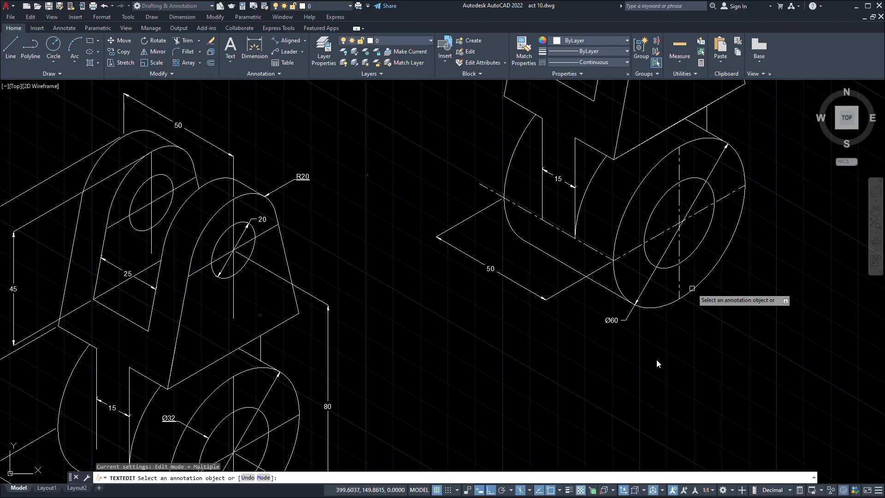
pyautogui.scroll(4, 643, 298)
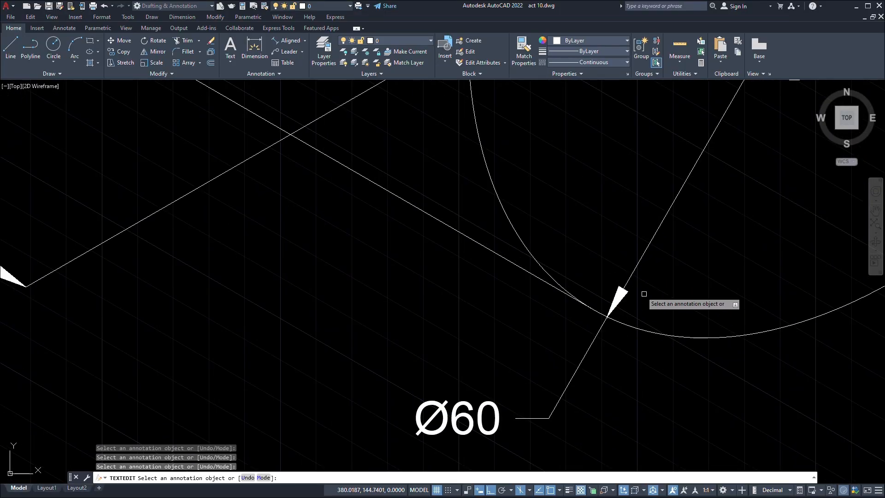
pyautogui.press('Escape')
pyautogui.click(650, 278)
pyautogui.click(623, 292)
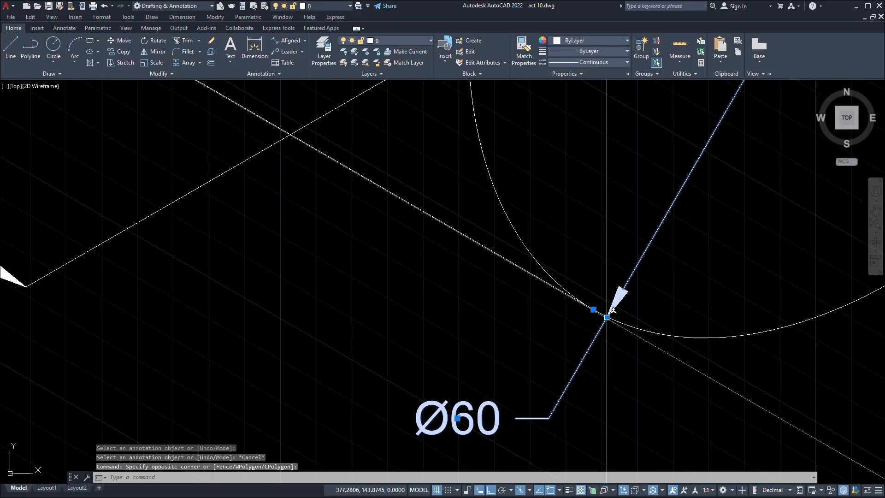
pyautogui.click(607, 317)
pyautogui.doubleClick(598, 314)
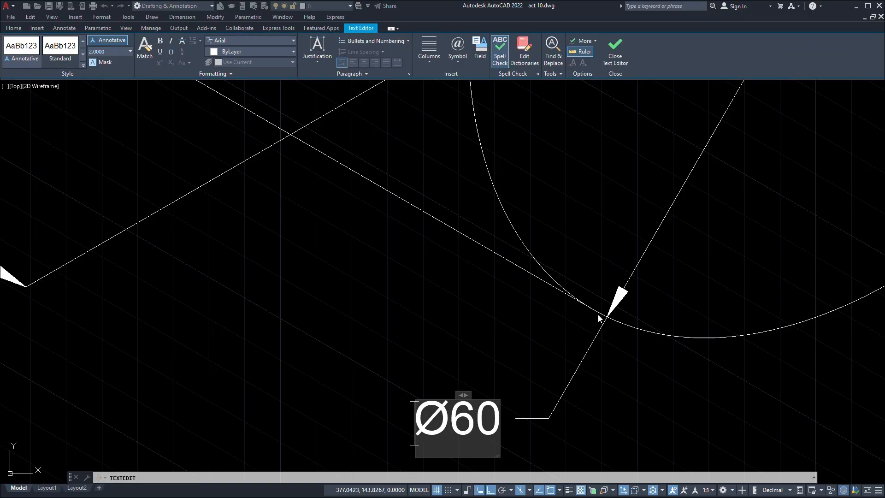
pyautogui.press('Escape')
pyautogui.press('Escape')
# Stretch the Ø60 dimension's line back onto its lower extension point at the circle's edge, and clear the selection.
pyautogui.click(698, 276)
pyautogui.click(613, 222)
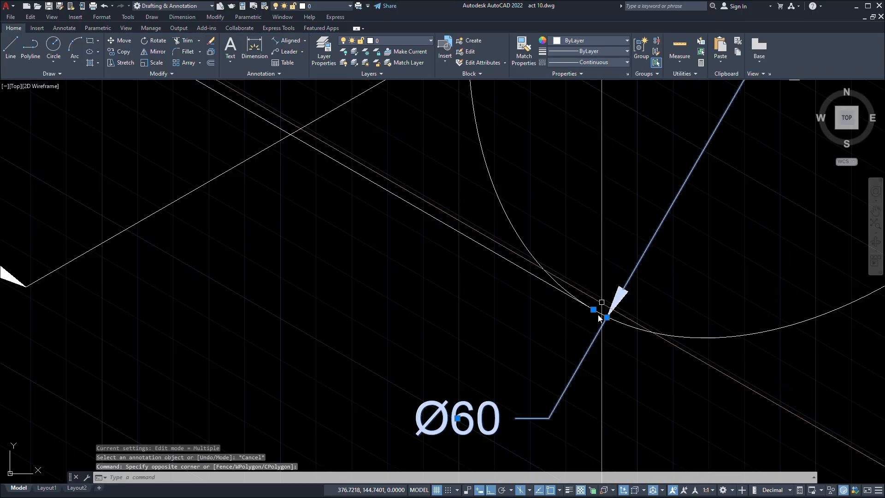
pyautogui.press('Escape')
pyautogui.moveTo(609, 318); pyautogui.dragTo(595, 310)
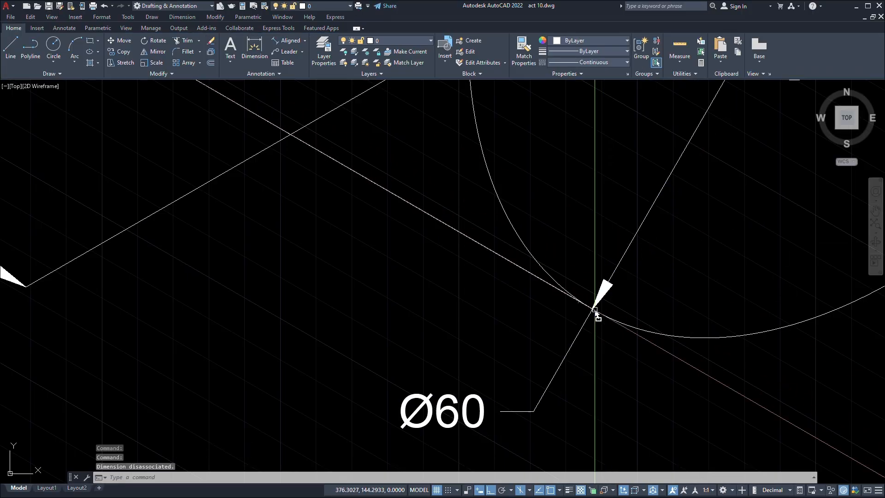
pyautogui.press('Escape')
# Erase the long centre-line running along the lower cylinder's axis from its back end to the front face.
pyautogui.scroll(-5, 596, 311)
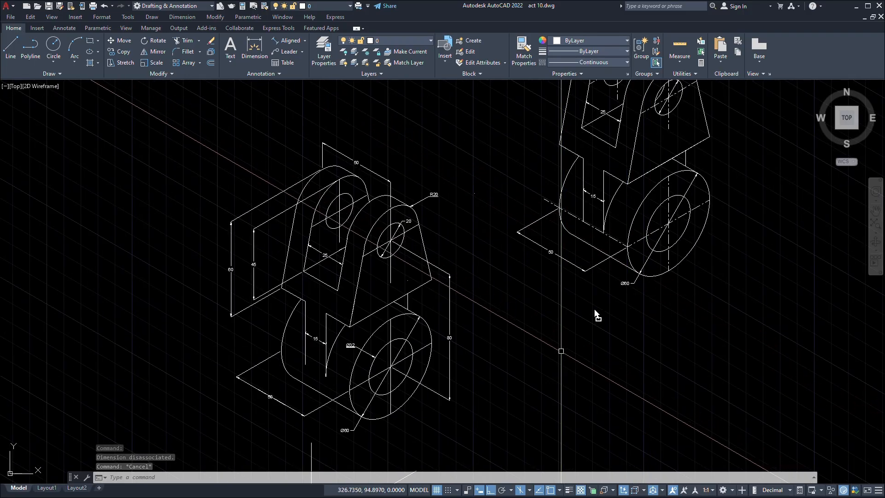
pyautogui.moveTo(624, 314); pyautogui.dragTo(622, 324, button='middle')
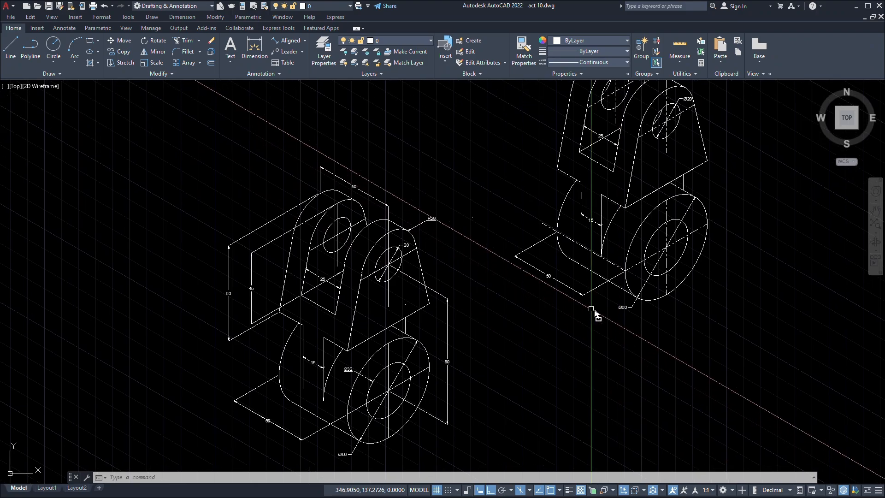
pyautogui.scroll(-3, 594, 313)
pyautogui.moveTo(582, 347); pyautogui.dragTo(598, 317, button='middle')
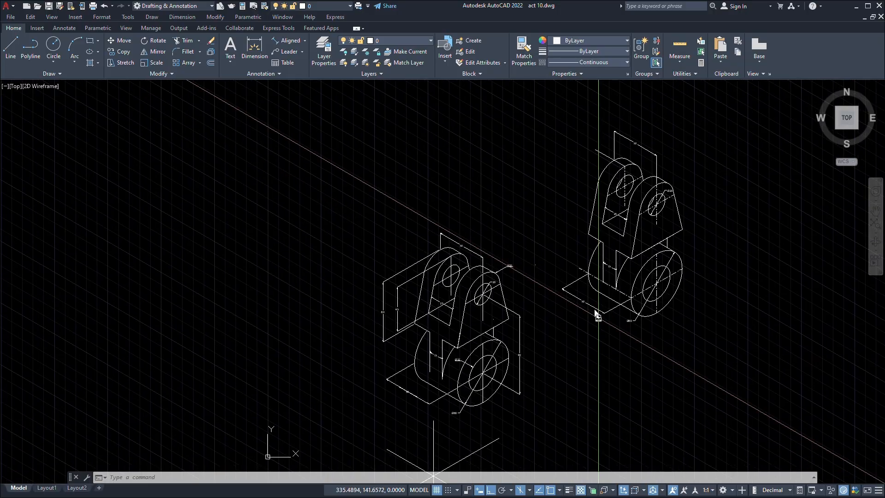
pyautogui.scroll(6, 598, 316)
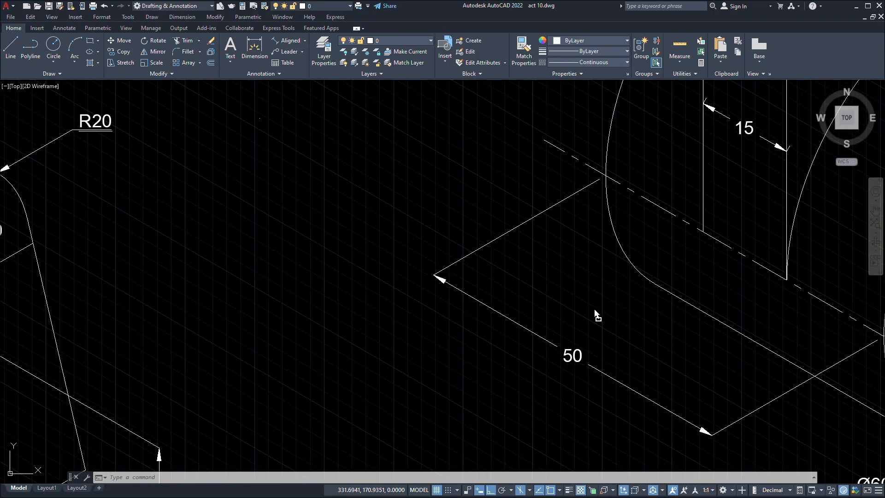
pyautogui.press('Delete')
# Start a linear dimension and examine how the height and centre-distance dimensions are attached on the reference bracket.
pyautogui.scroll(-5, 596, 314)
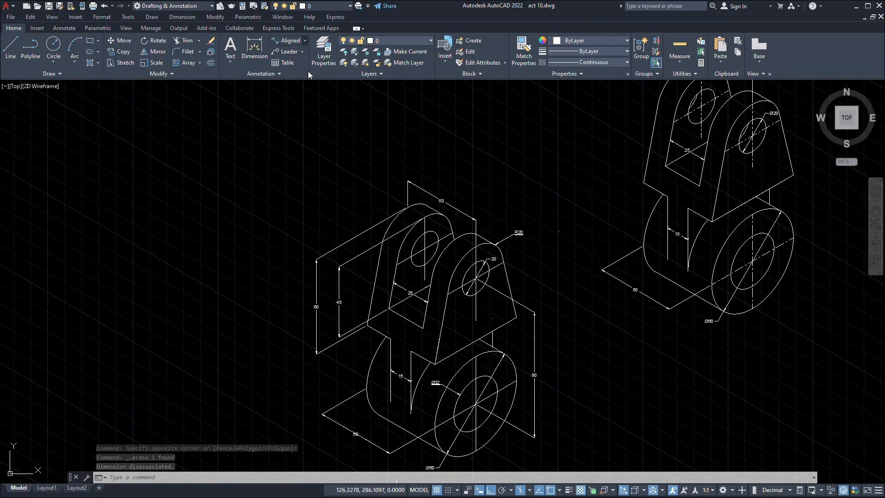
pyautogui.click(305, 41)
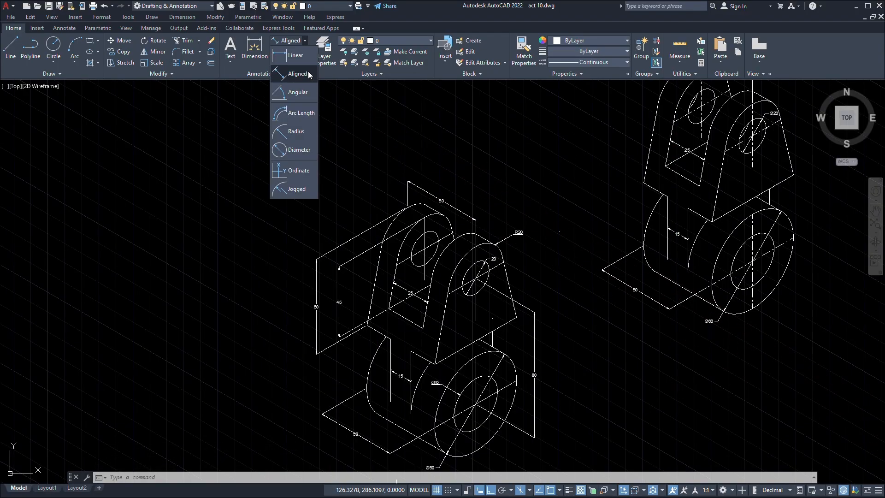
pyautogui.click(305, 41)
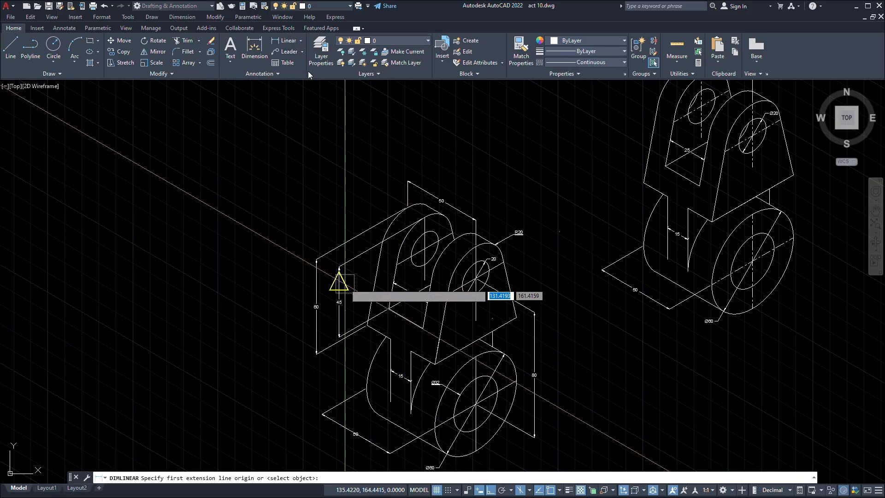
pyautogui.scroll(2, 352, 284)
pyautogui.moveTo(352, 283)
pyautogui.mouseDown(button='middle')
pyautogui.moveTo(549, 169)
pyautogui.moveTo(643, 144)
pyautogui.moveTo(665, 148)
pyautogui.moveTo(658, 156)
pyautogui.mouseUp(button='middle')
pyautogui.scroll(2, 549, 169)
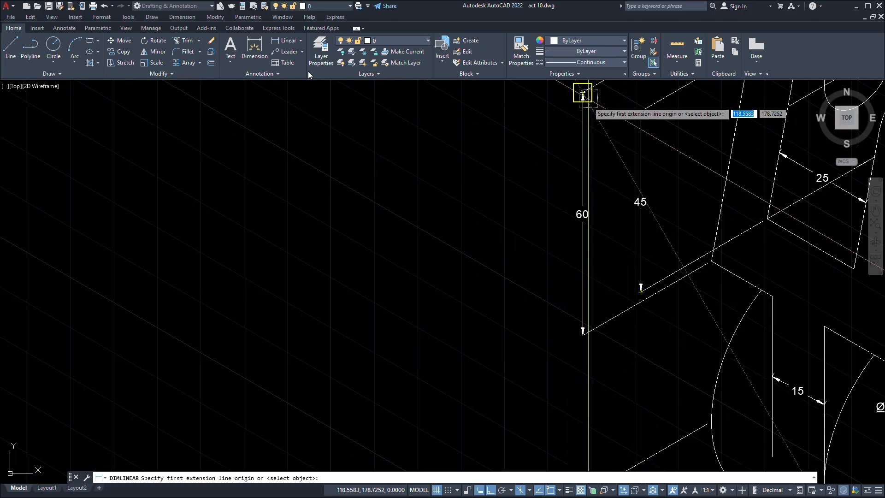
pyautogui.scroll(-4, 589, 250)
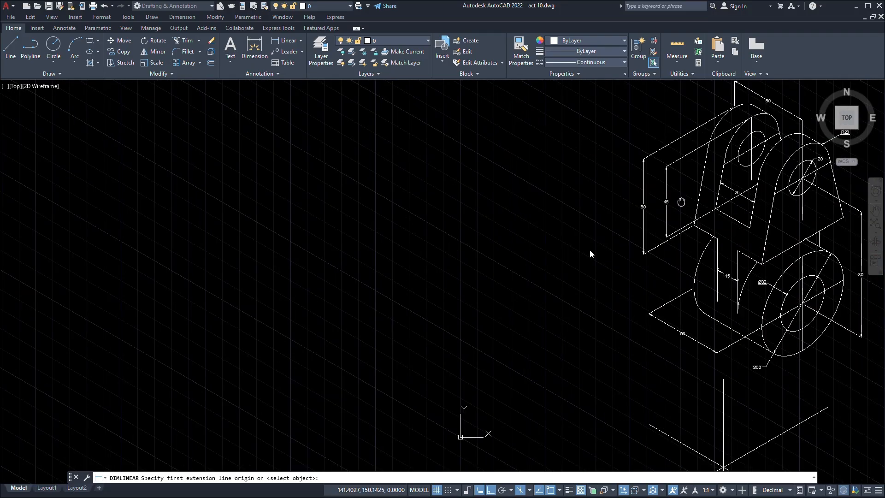
pyautogui.moveTo(632, 208); pyautogui.dragTo(567, 250, button='middle')
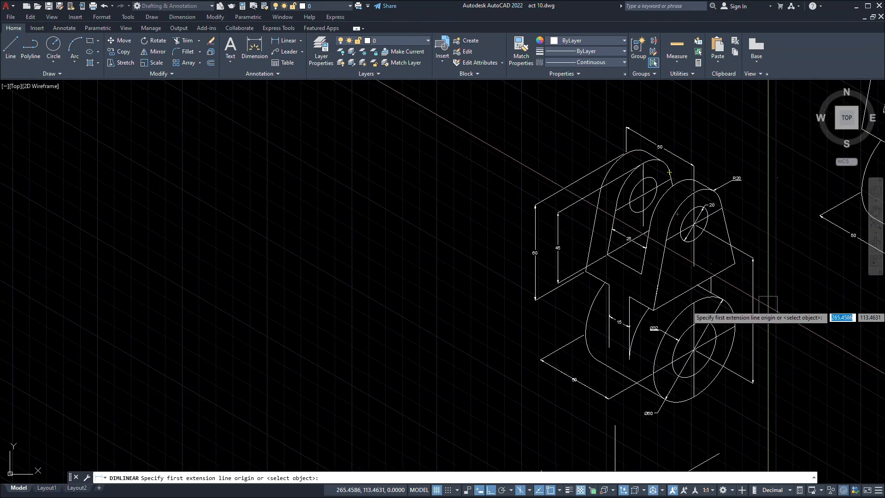
pyautogui.scroll(5, 672, 157)
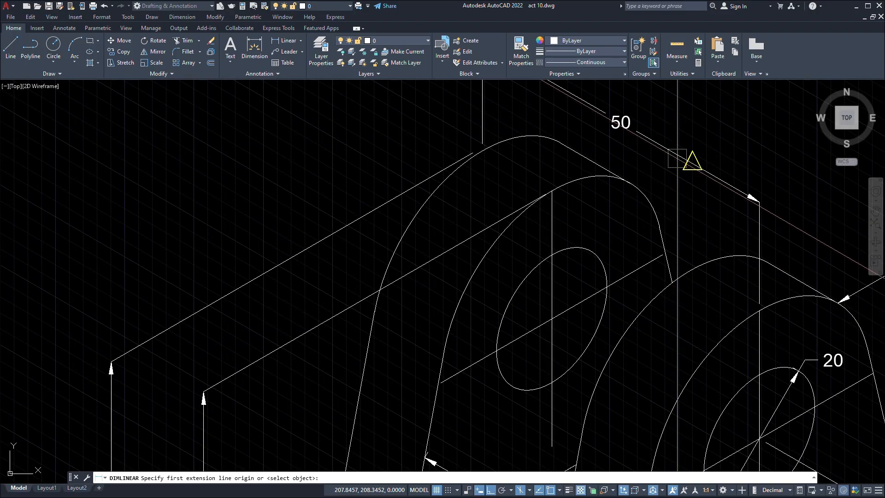
pyautogui.scroll(-6, 687, 162)
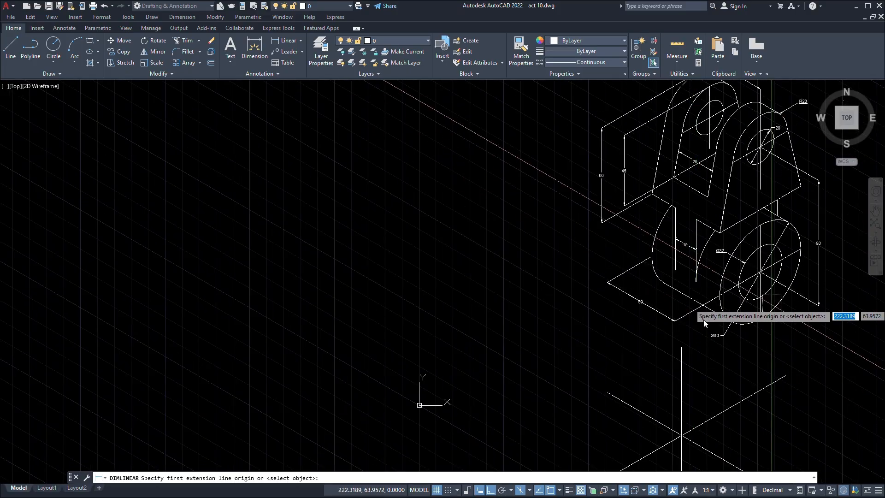
pyautogui.scroll(5, 749, 310)
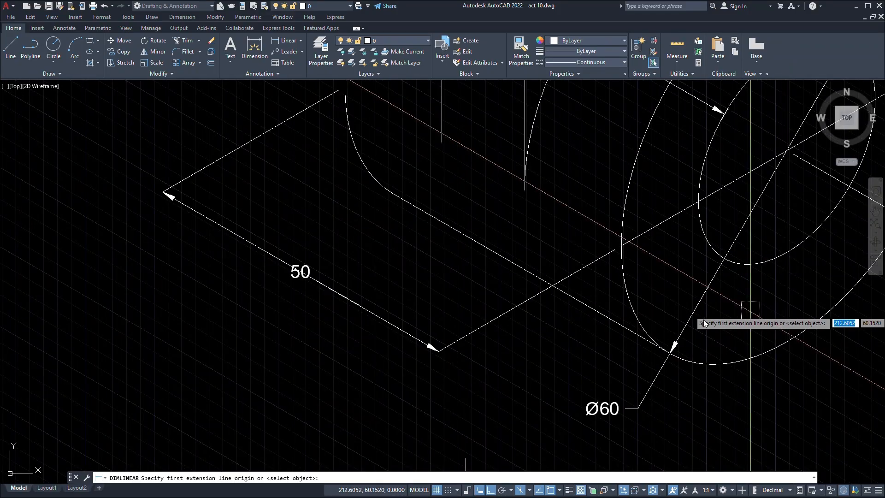
pyautogui.scroll(-5, 703, 323)
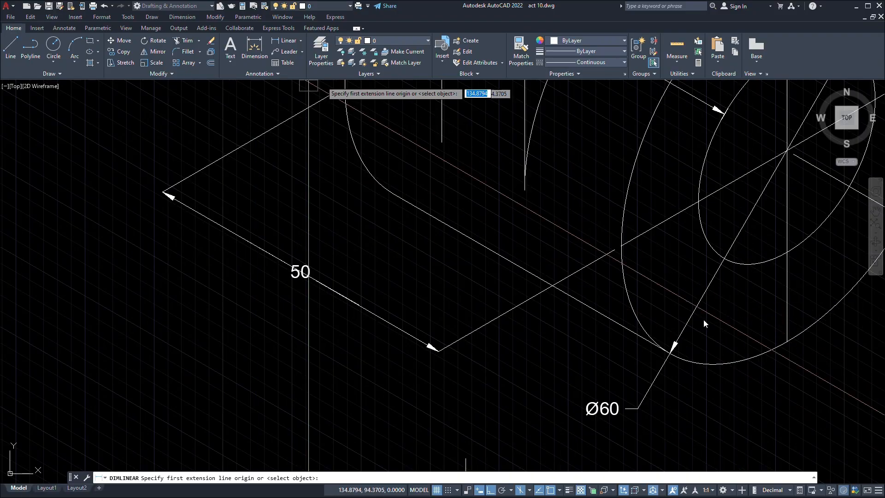
pyautogui.moveTo(776, 240); pyautogui.dragTo(637, 293, button='middle')
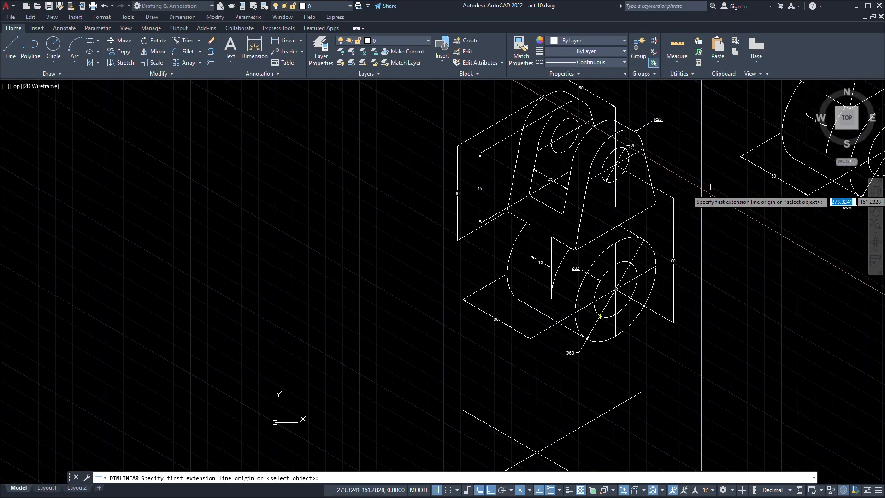
pyautogui.moveTo(658, 234); pyautogui.dragTo(572, 304, button='middle')
pyautogui.moveTo(728, 156); pyautogui.dragTo(622, 308, button='middle')
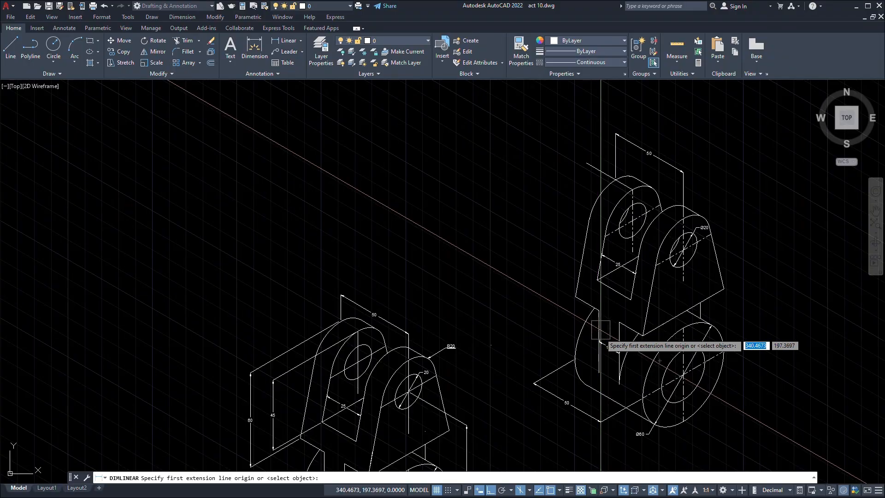
# Add a vertical linear dimension from the Ø60 cylinder's centre to the front lug's Ø20 hole centre, with its line beside the bracket.
pyautogui.moveTo(606, 389); pyautogui.dragTo(579, 259, button='middle')
pyautogui.scroll(2, 652, 244)
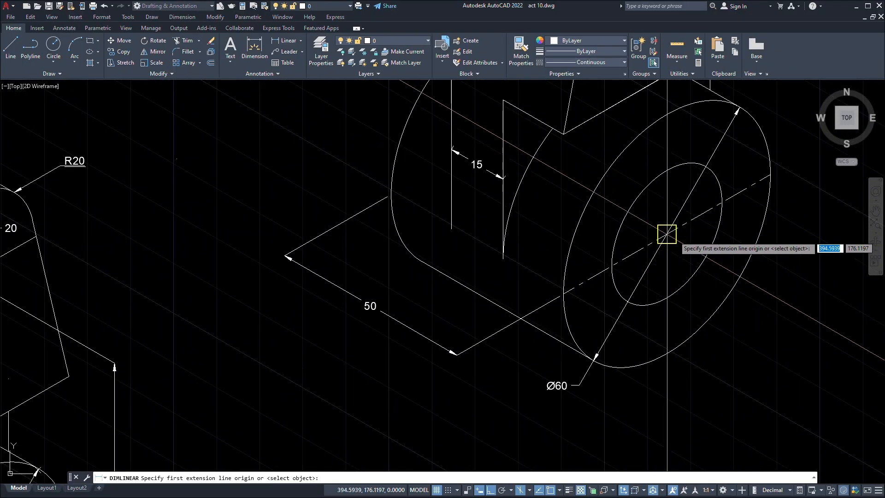
pyautogui.moveTo(670, 180); pyautogui.dragTo(655, 375, button='middle')
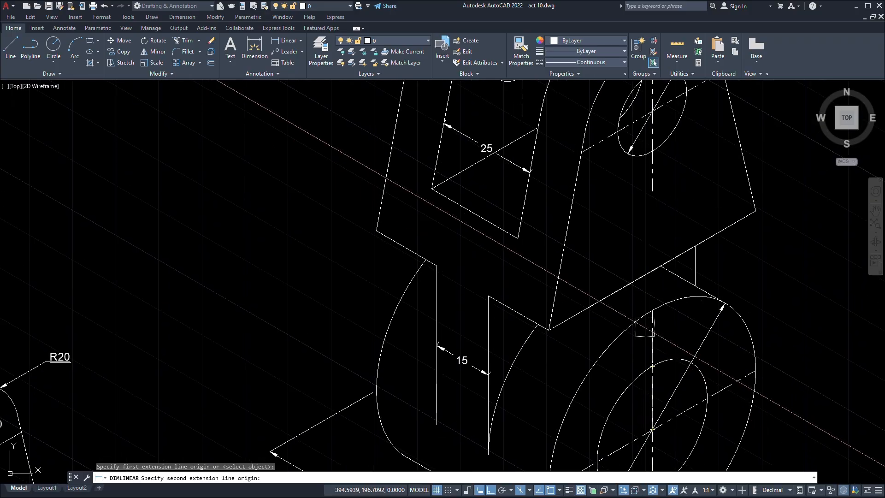
pyautogui.moveTo(650, 276); pyautogui.dragTo(586, 452, button='middle')
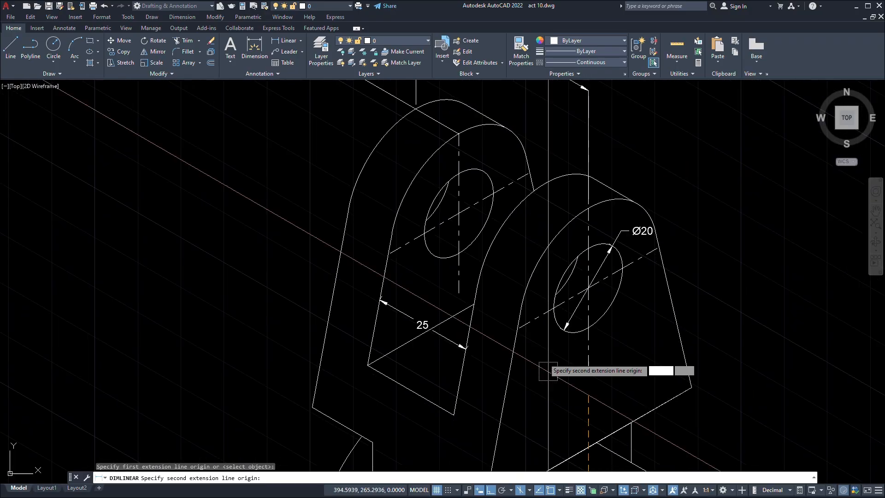
pyautogui.click(588, 288)
pyautogui.scroll(-2, 720, 343)
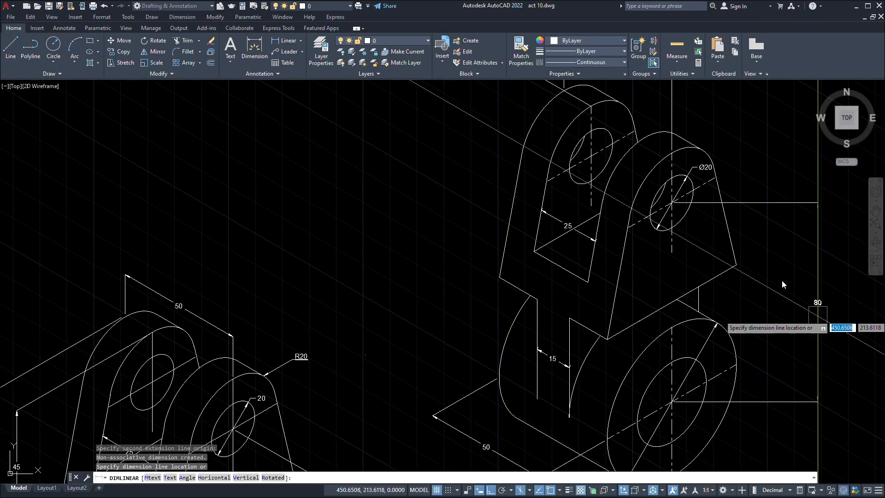
pyautogui.click(832, 316)
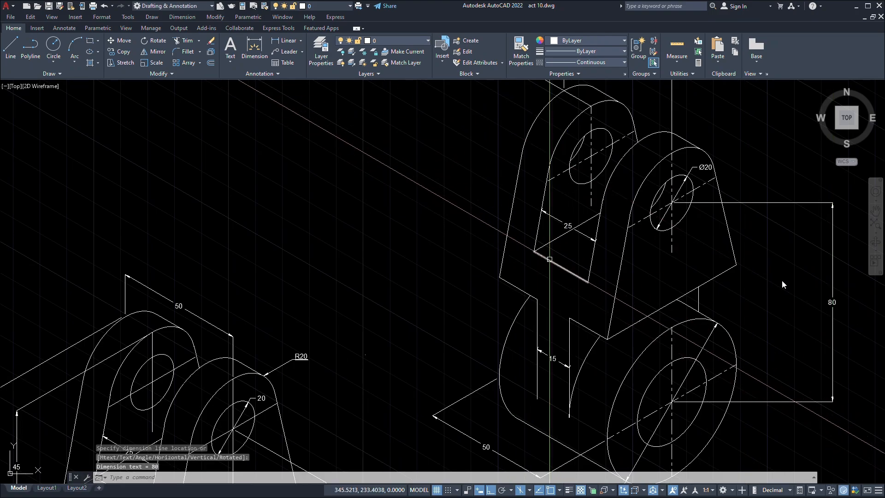
# Restart the linear dimension and examine where the reference bracket's 45 height dimension meets the rear lug's arch.
pyautogui.press('Return')
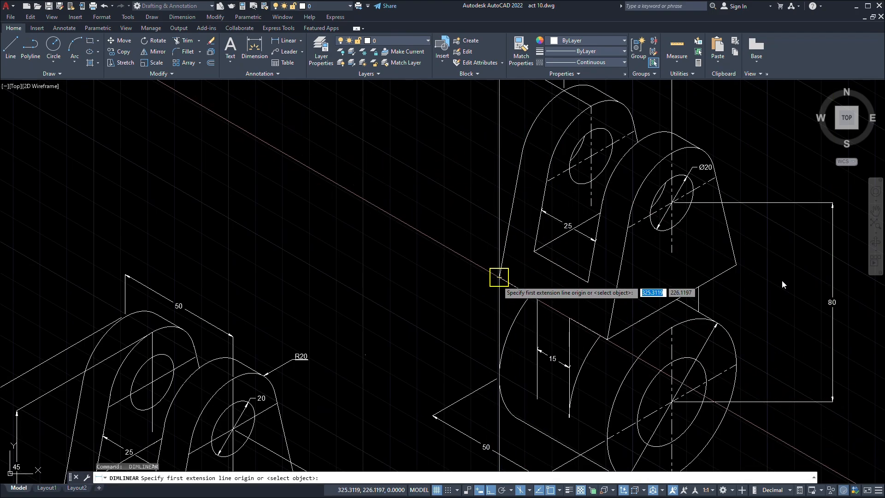
pyautogui.scroll(4, 530, 166)
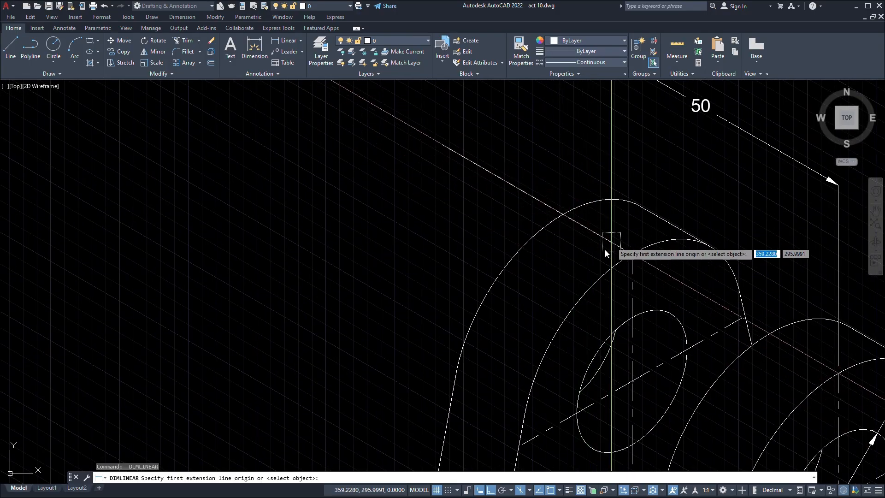
pyautogui.scroll(3, 605, 249)
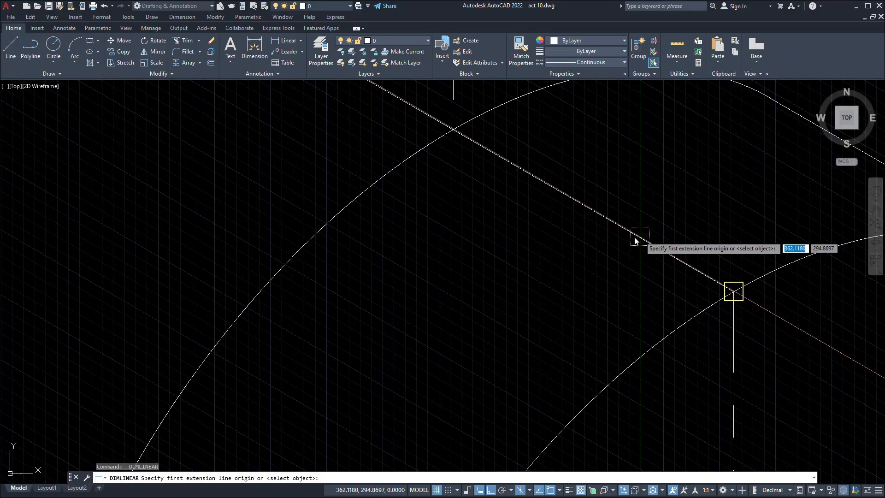
pyautogui.scroll(-5, 635, 240)
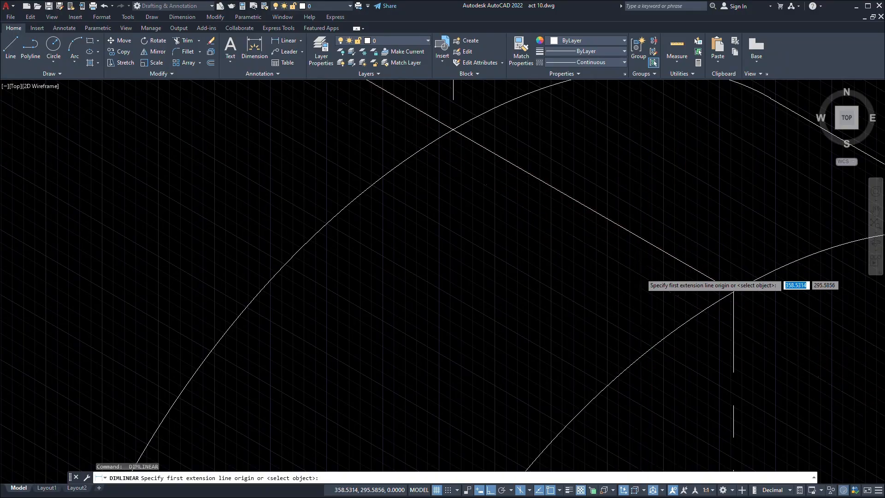
pyautogui.moveTo(656, 259); pyautogui.dragTo(609, 147, button='middle')
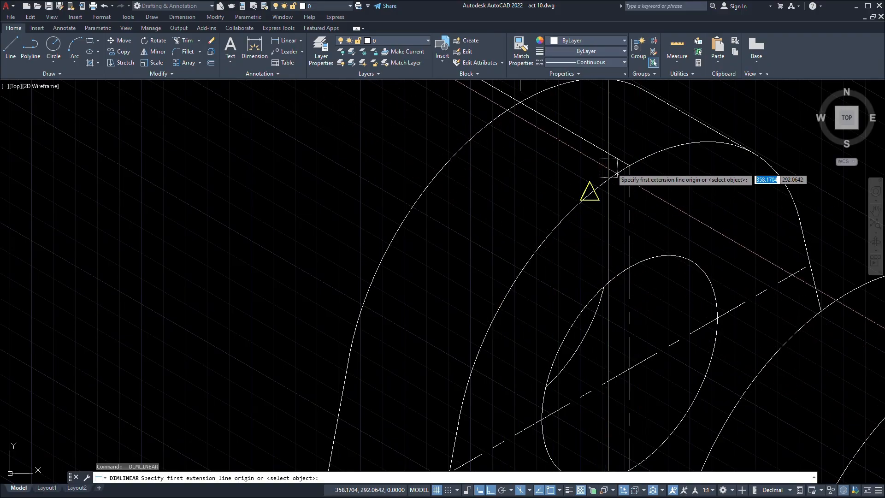
pyautogui.scroll(-8, 460, 214)
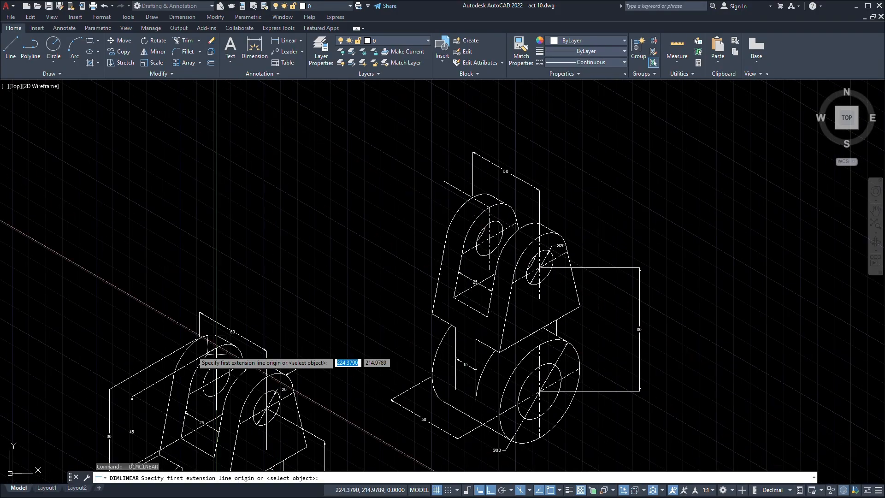
pyautogui.scroll(5, 390, 282)
pyautogui.scroll(3, 390, 282)
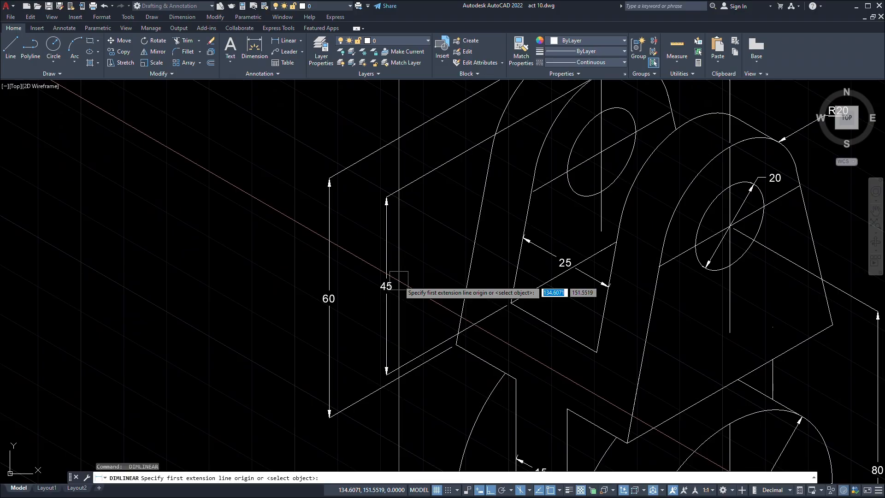
pyautogui.moveTo(474, 199); pyautogui.dragTo(421, 292, button='middle')
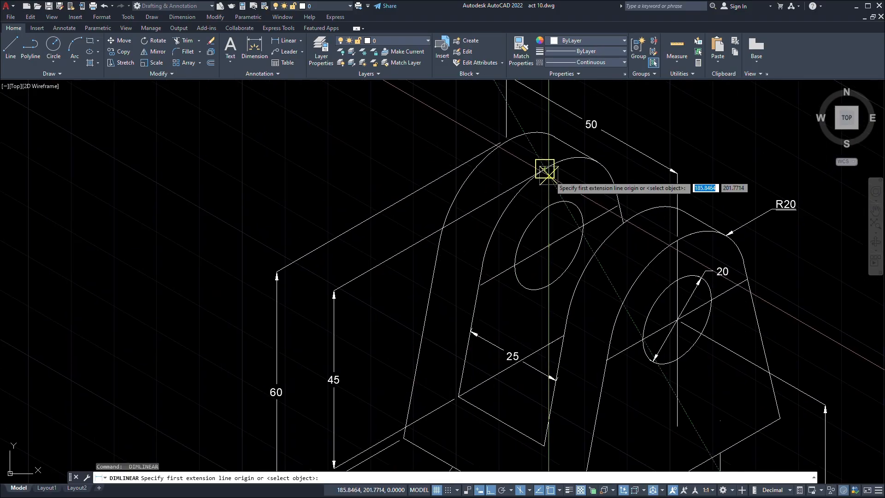
pyautogui.scroll(5, 544, 169)
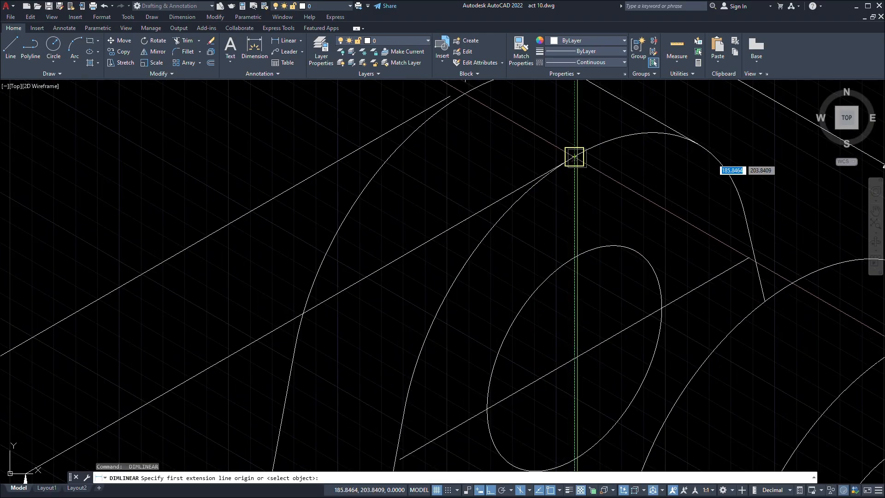
pyautogui.scroll(-5, 575, 157)
pyautogui.moveTo(707, 172)
pyautogui.mouseDown(button='middle')
pyautogui.moveTo(582, 217)
pyautogui.moveTo(490, 297)
pyautogui.mouseUp(button='middle')
pyautogui.scroll(7, 595, 145)
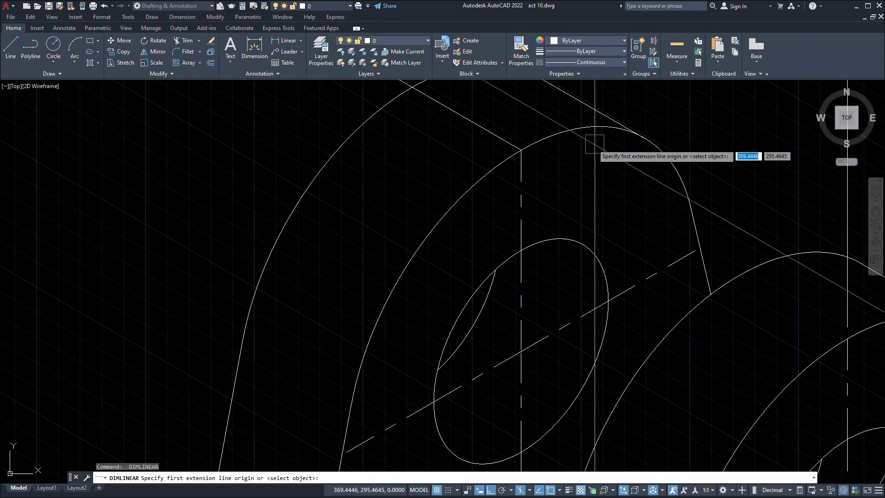
# Add a vertical linear dimension from the upper end of the rear lug's vertical centre-line to the lower back corner of its inner face.
pyautogui.click(520, 150)
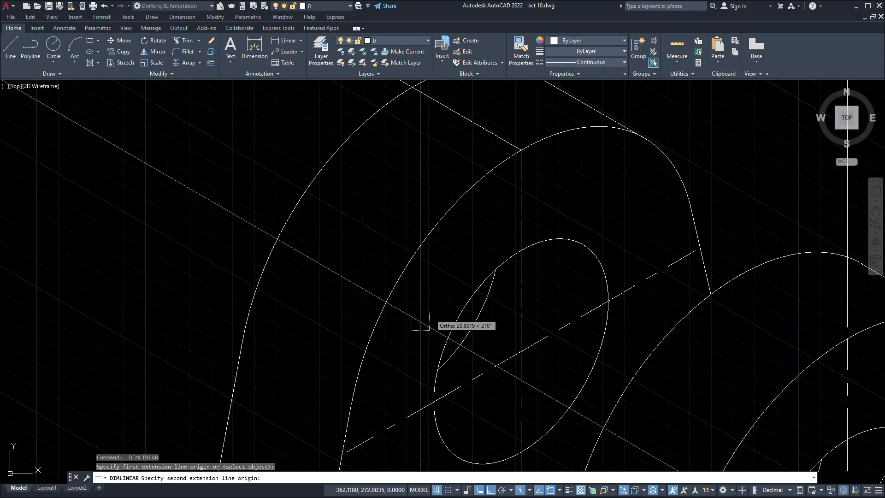
pyautogui.scroll(-6, 420, 321)
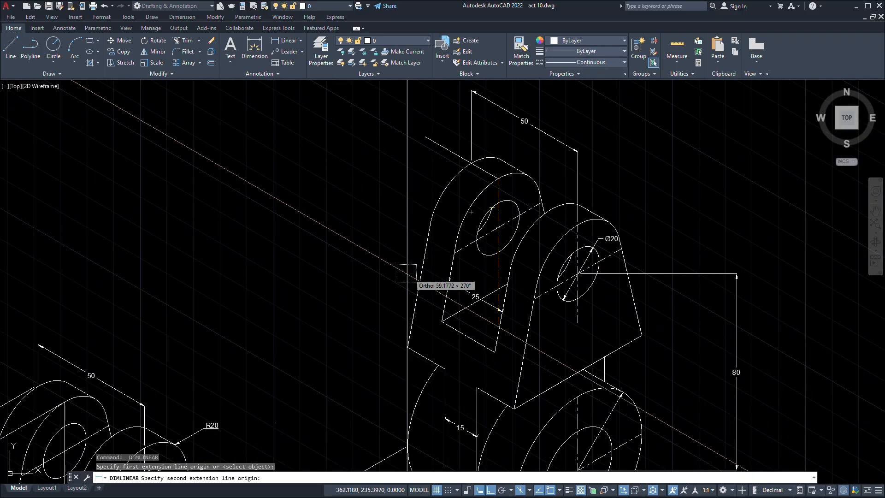
pyautogui.moveTo(498, 326); pyautogui.dragTo(738, 103, button='middle')
pyautogui.moveTo(655, 44)
pyautogui.mouseDown(button='middle')
pyautogui.moveTo(701, 88)
pyautogui.moveTo(731, 66)
pyautogui.mouseUp(button='middle')
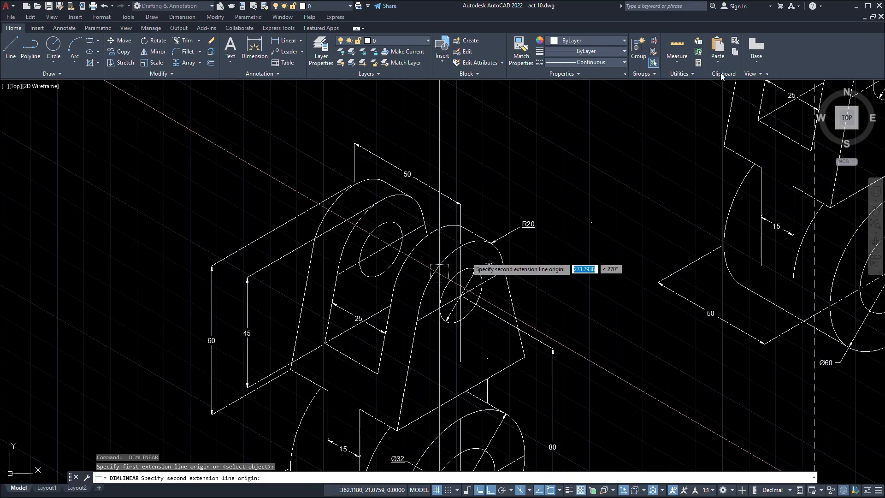
pyautogui.moveTo(592, 202); pyautogui.dragTo(353, 396, button='middle')
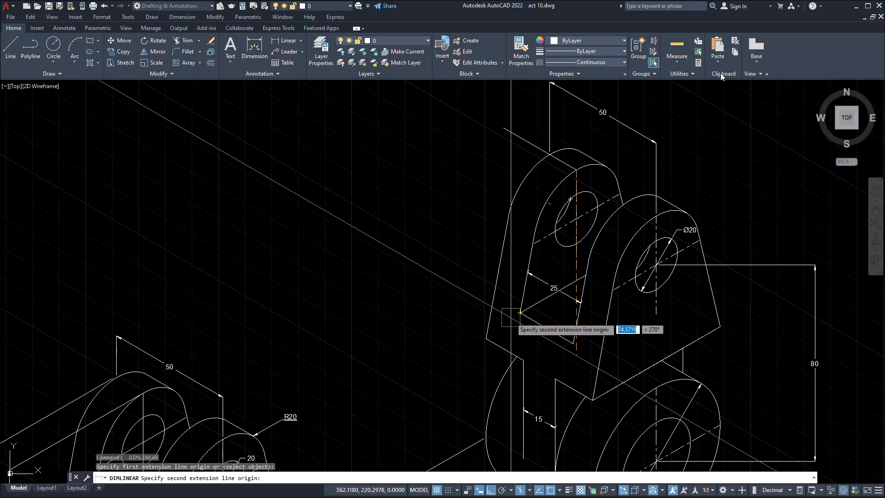
pyautogui.scroll(5, 520, 312)
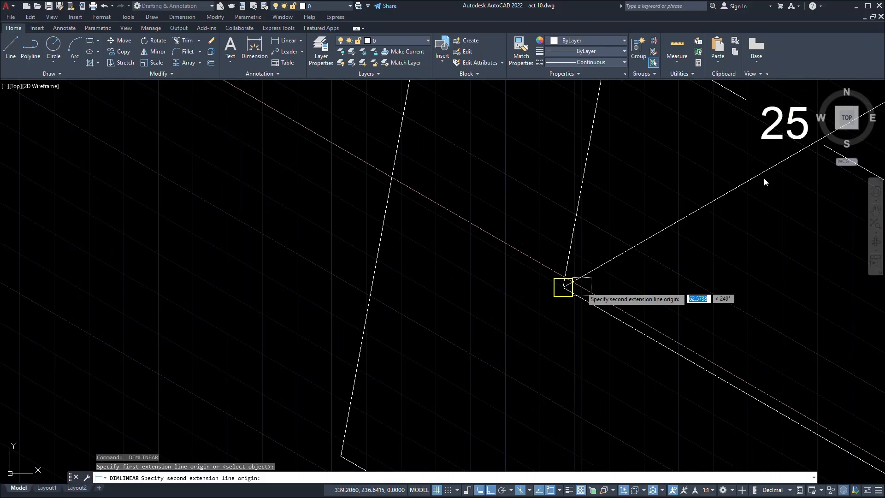
pyautogui.click(563, 287)
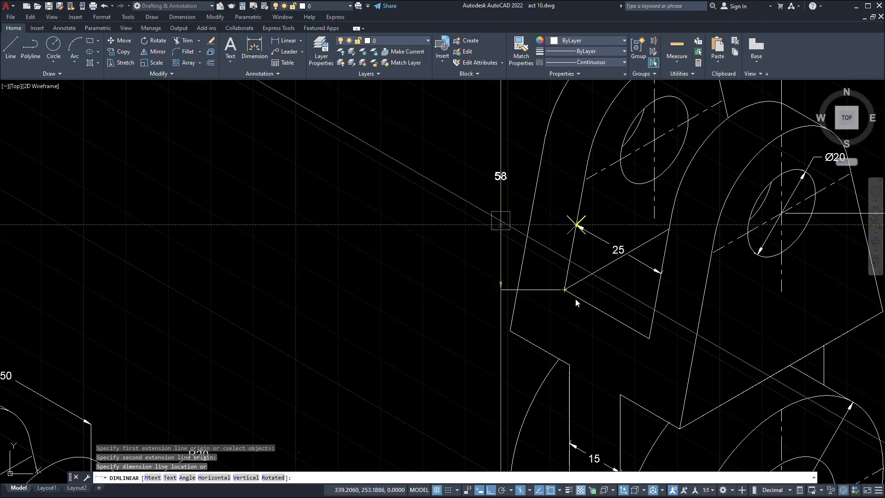
pyautogui.scroll(-5, 370, 282)
pyautogui.scroll(1, 411, 267)
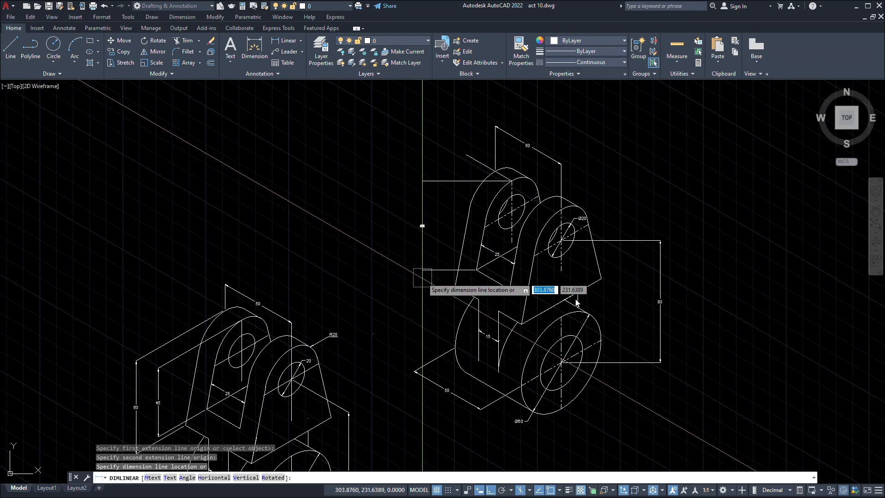
pyautogui.click(413, 285)
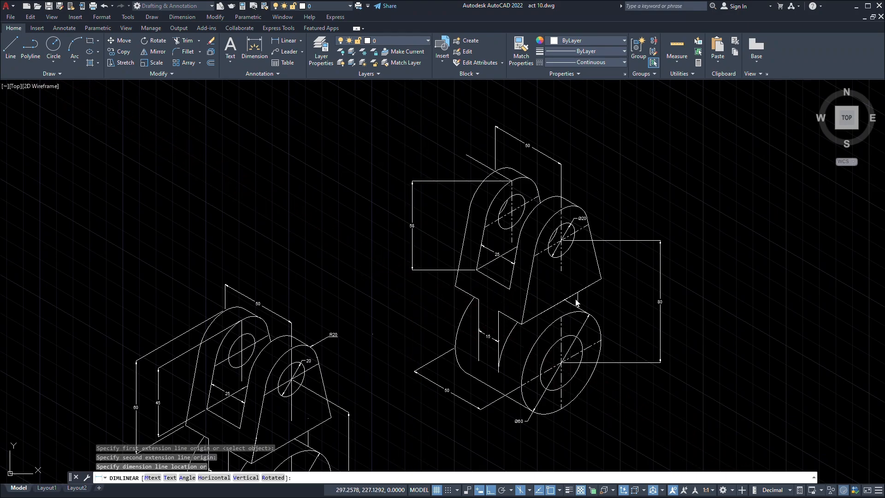
# Restart the linear dimension and examine where the reference bracket's outer 60 height dimension meets the rear lug's outer arch.
pyautogui.scroll(2, 433, 296)
pyautogui.moveTo(433, 296); pyautogui.dragTo(426, 340, button='middle')
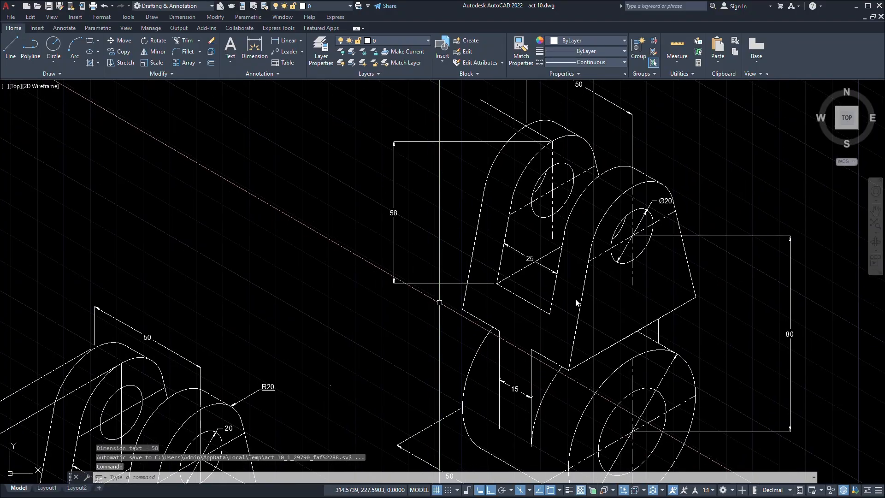
pyautogui.scroll(2, 467, 319)
pyautogui.moveTo(466, 319); pyautogui.dragTo(451, 396, button='middle')
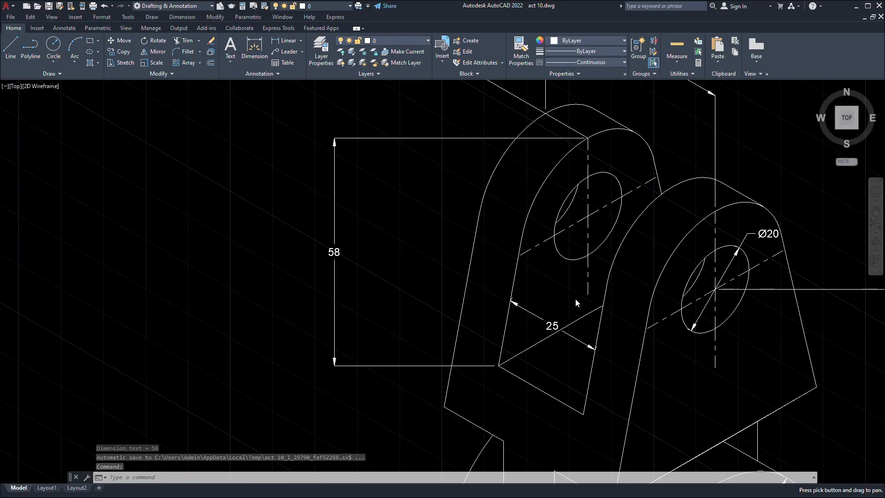
pyautogui.press('Return')
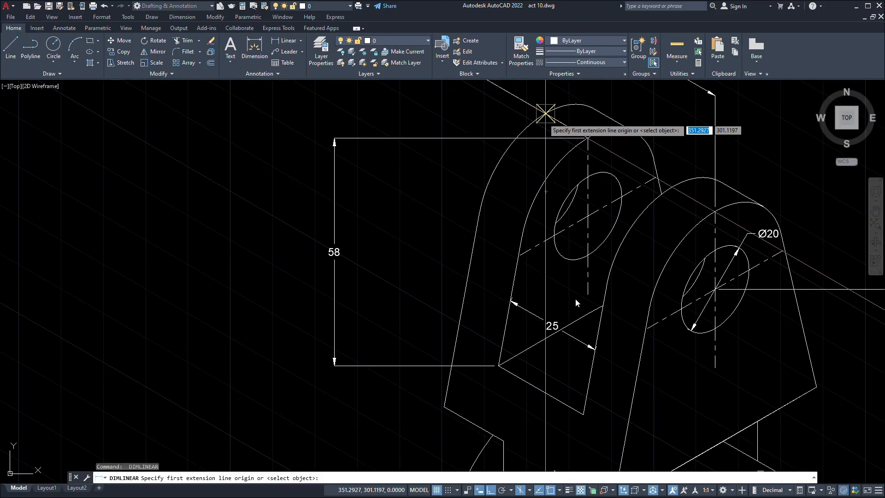
pyautogui.scroll(3, 541, 191)
pyautogui.scroll(-3, 510, 263)
pyautogui.scroll(-6, 474, 322)
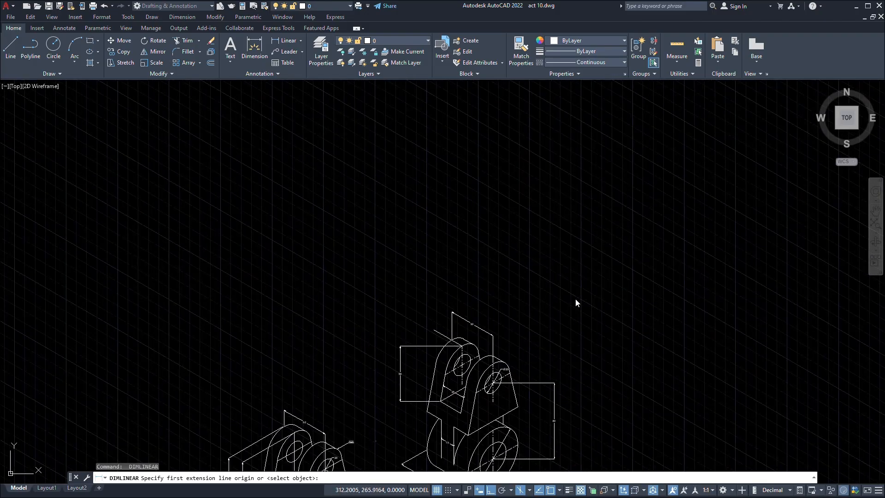
pyautogui.scroll(8, 442, 286)
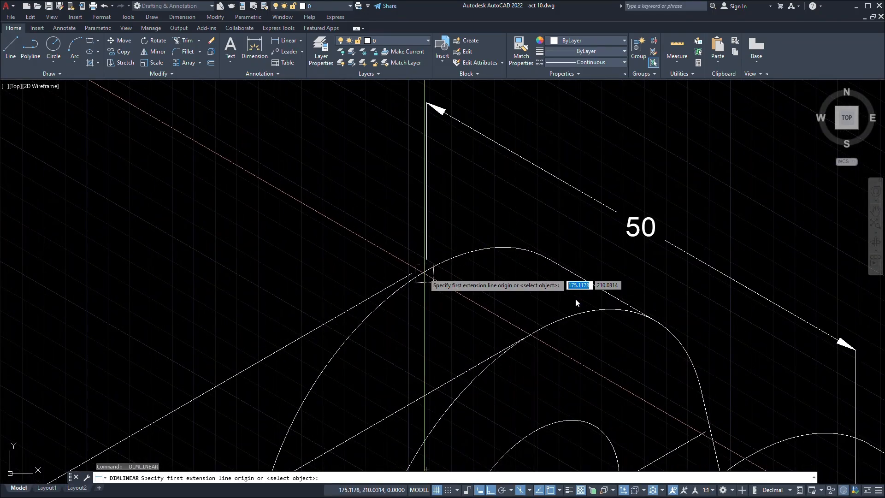
pyautogui.scroll(-5, 460, 245)
pyautogui.scroll(8, 645, 268)
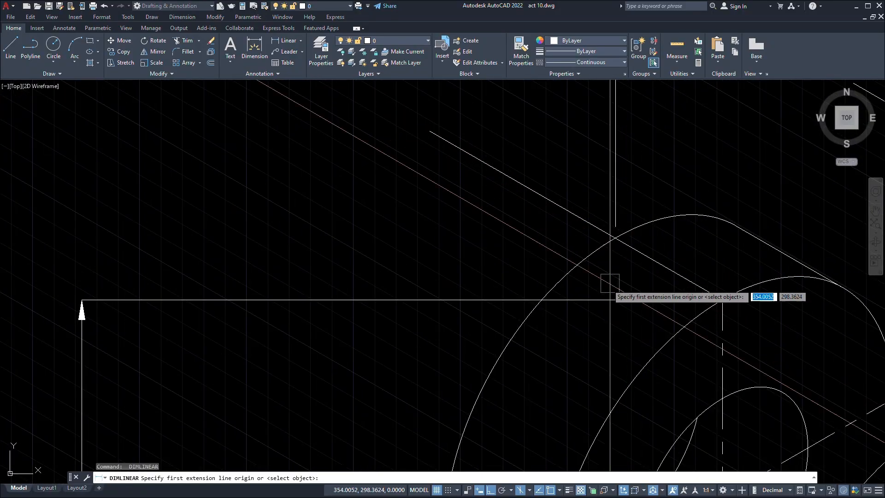
# Add a vertical linear dimension from the construction line's crossing with the rear lug's outer arch to the lug's lower outer corner, outside the inner height dimension.
pyautogui.click(616, 238)
pyautogui.scroll(-5, 506, 395)
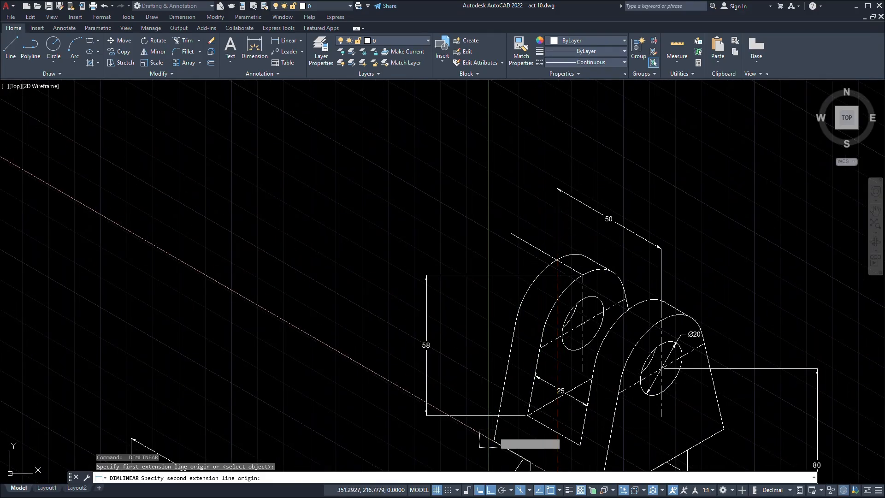
pyautogui.scroll(-3, 569, 281)
pyautogui.scroll(10, 565, 278)
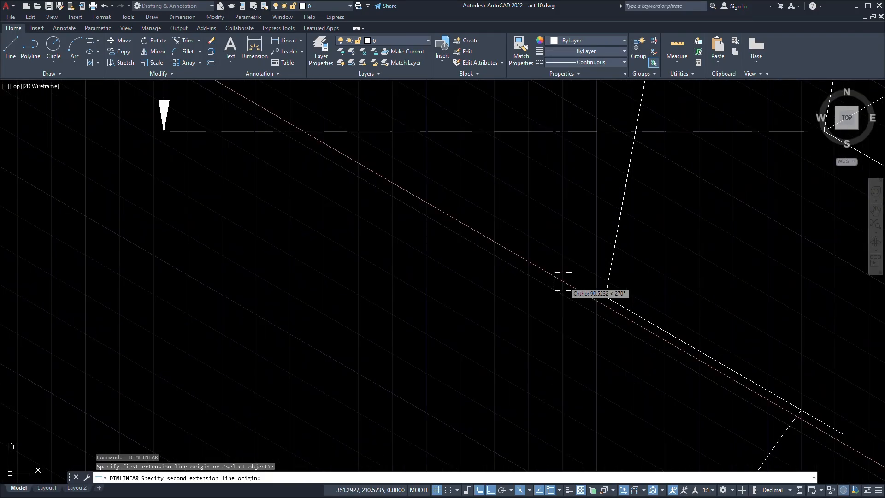
pyautogui.click(605, 296)
pyautogui.scroll(-5, 599, 322)
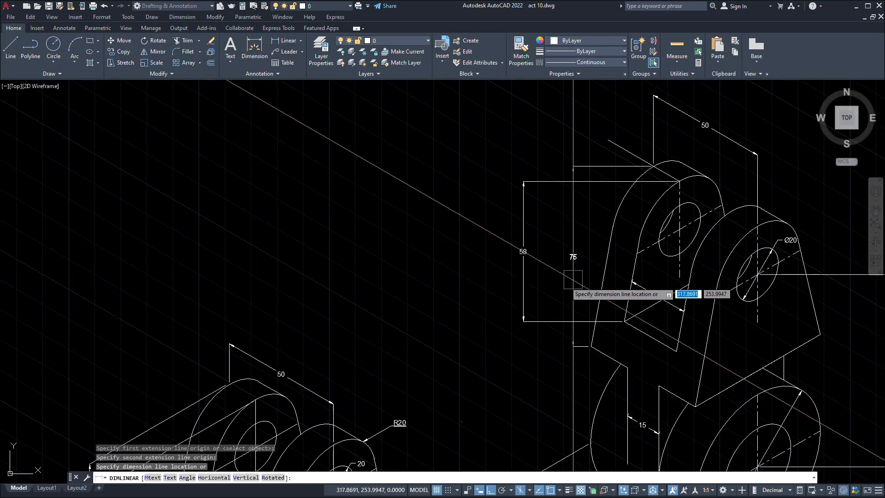
pyautogui.click(501, 297)
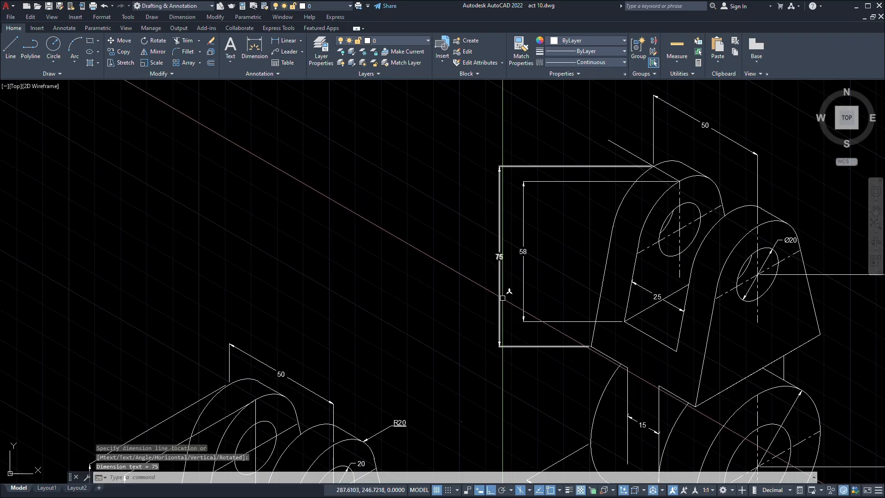
pyautogui.press('Escape')
# Oblique the rear lug's two vertical height dimensions together by 30 degrees.
pyautogui.scroll(-5, 405, 346)
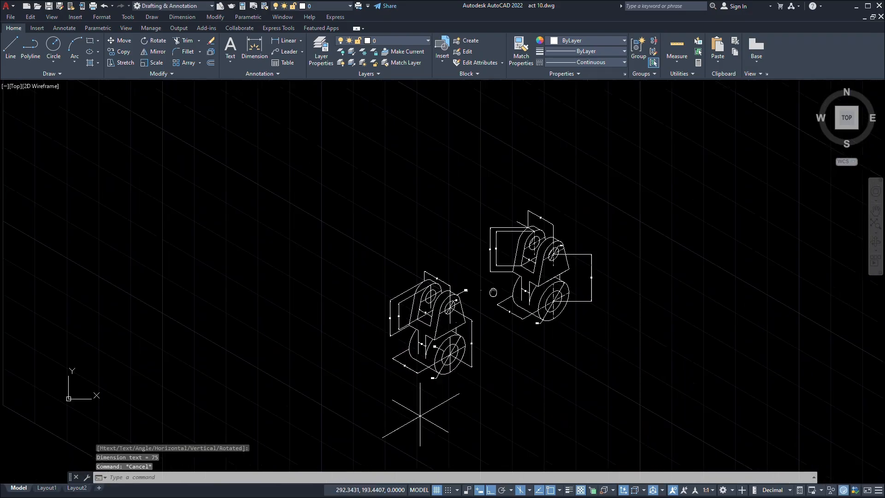
pyautogui.scroll(5, 522, 257)
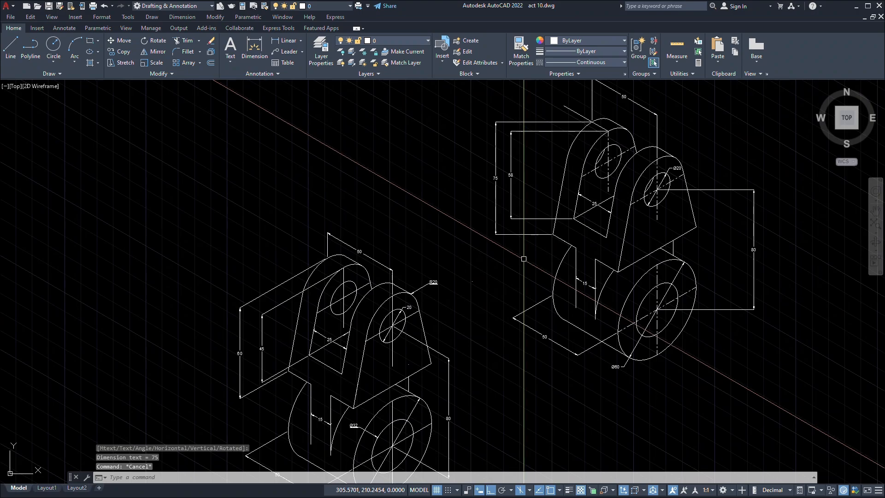
pyautogui.click(544, 325)
pyautogui.click(489, 257)
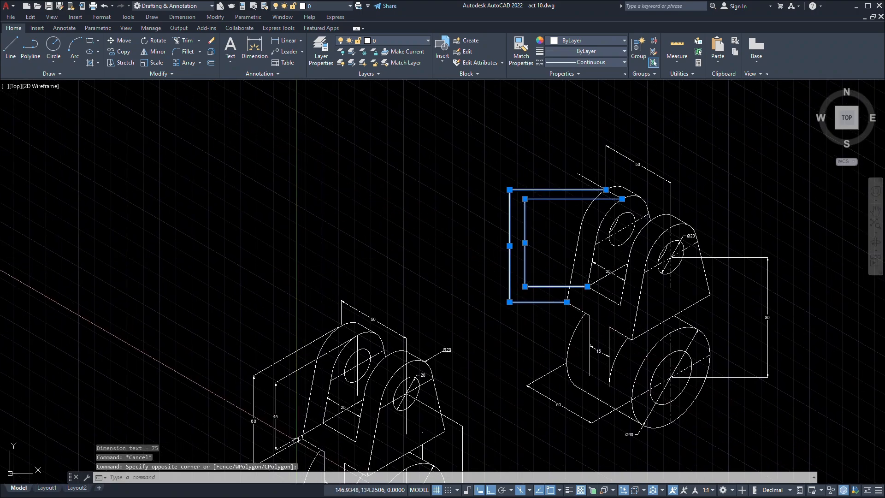
pyautogui.scroll(2, 482, 314)
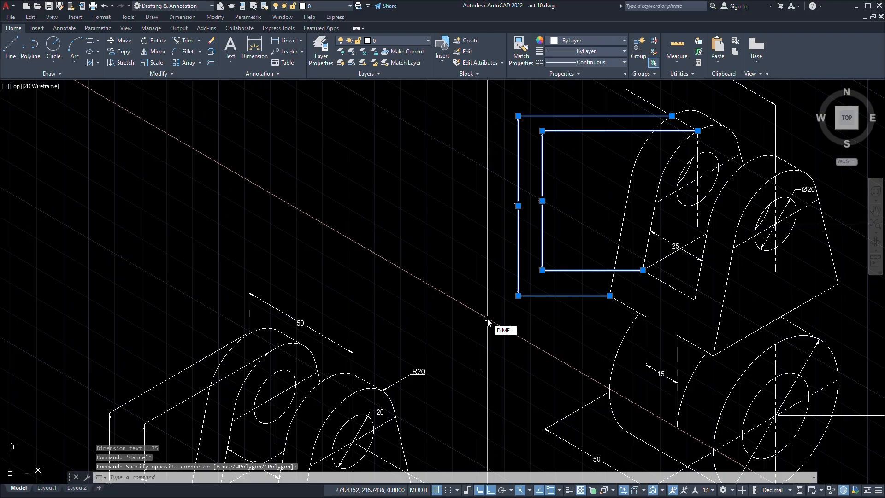
pyautogui.write('DIMEDIT')
pyautogui.press('Return')
pyautogui.write('O')
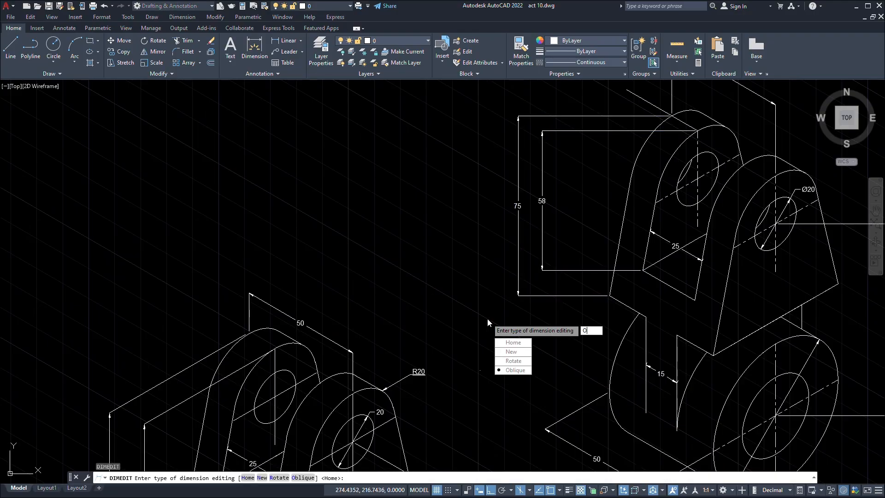
pyautogui.press('Return')
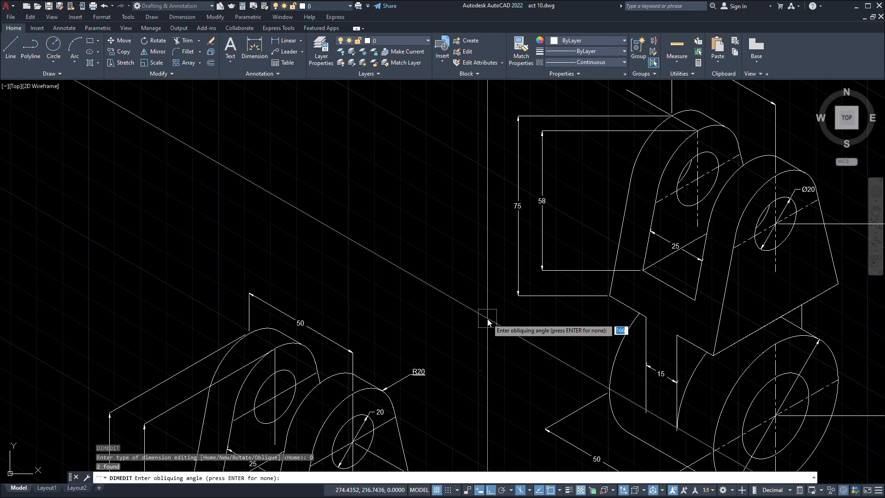
pyautogui.write('30')
pyautogui.press('Return')
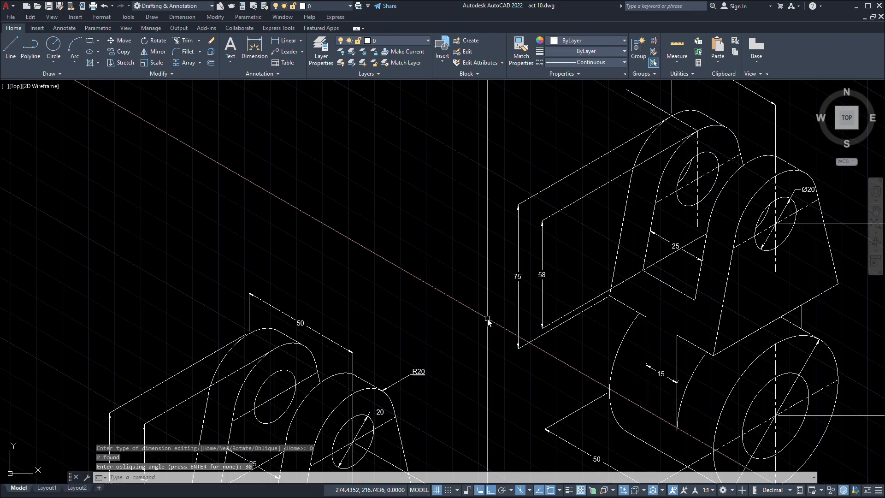
# Override the text of the rear lug's inner height dimension with 45.
pyautogui.scroll(4, 488, 319)
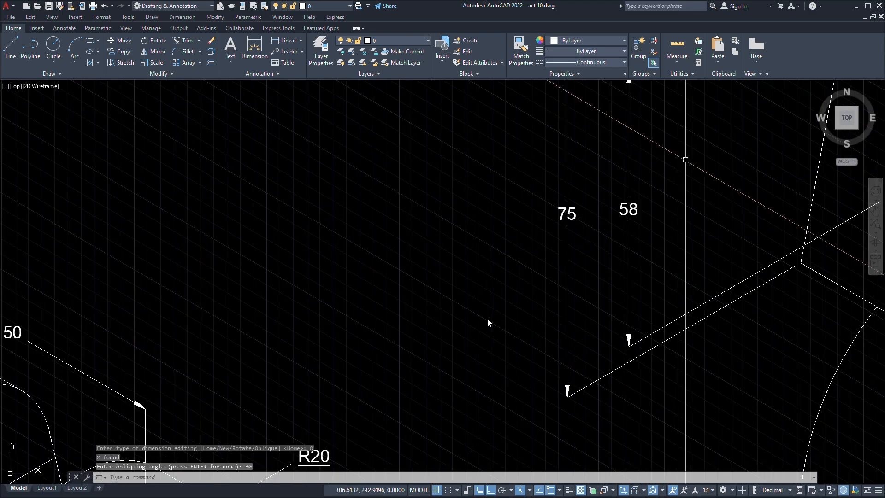
pyautogui.doubleClick(628, 210)
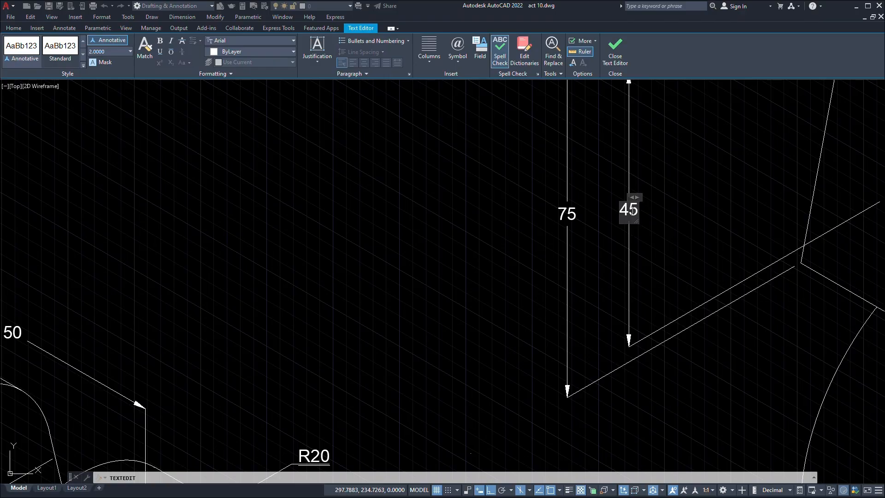
pyautogui.click(616, 214)
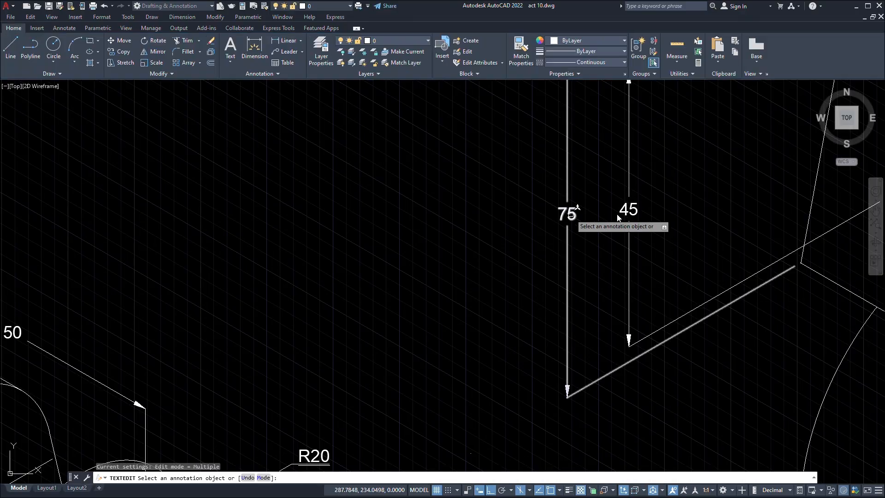
# Override the text of the rear lug's outer height dimension with 60 and finish the text editing.
pyautogui.click(568, 214)
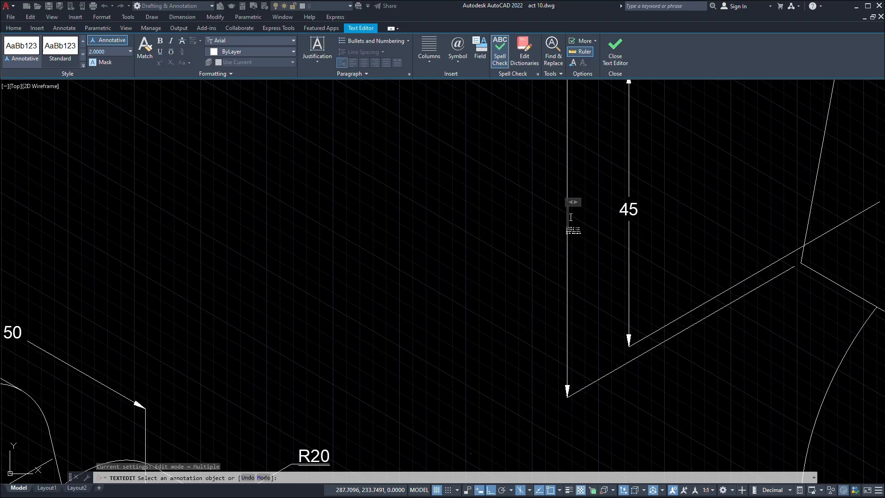
pyautogui.scroll(-8, 547, 220)
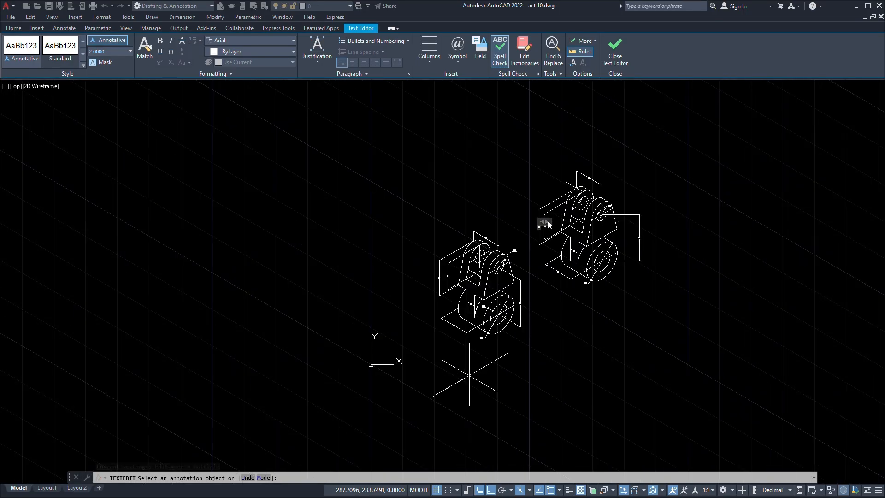
pyautogui.scroll(6, 548, 220)
pyautogui.scroll(-3, 548, 220)
pyautogui.scroll(7, 548, 220)
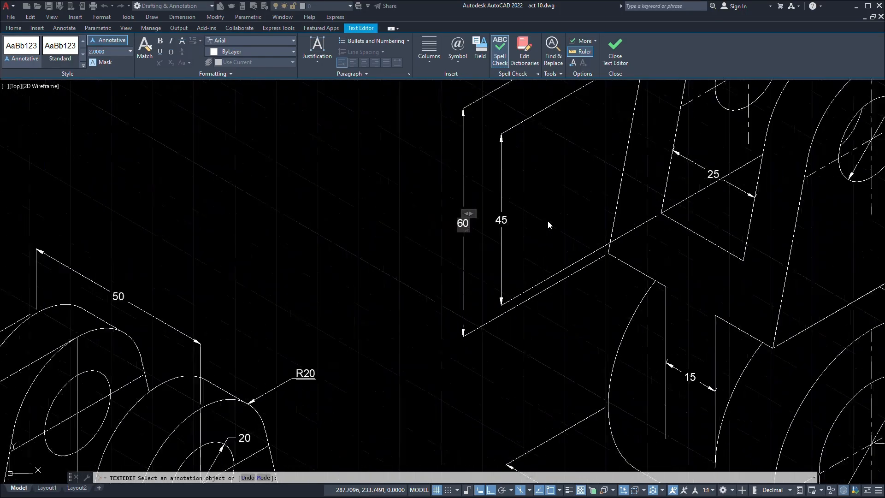
pyautogui.click(547, 220)
pyautogui.scroll(-5, 548, 221)
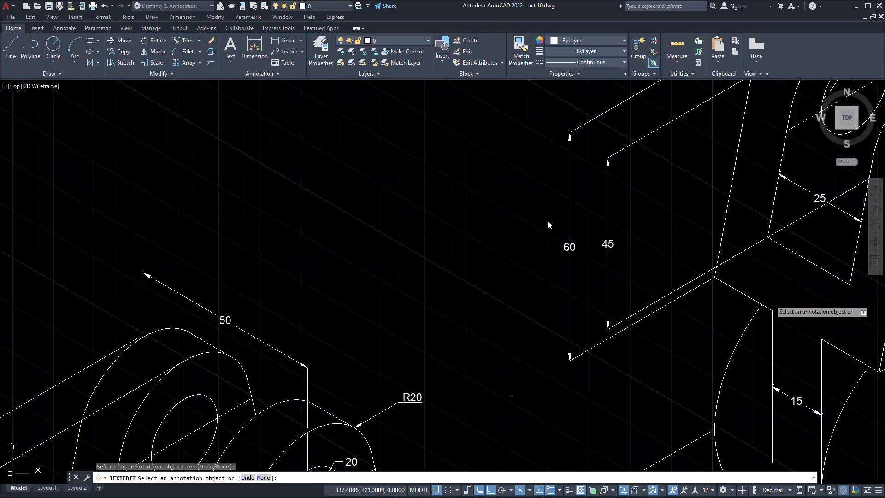
pyautogui.scroll(2, 548, 221)
pyautogui.moveTo(548, 225); pyautogui.dragTo(379, 269, button='middle')
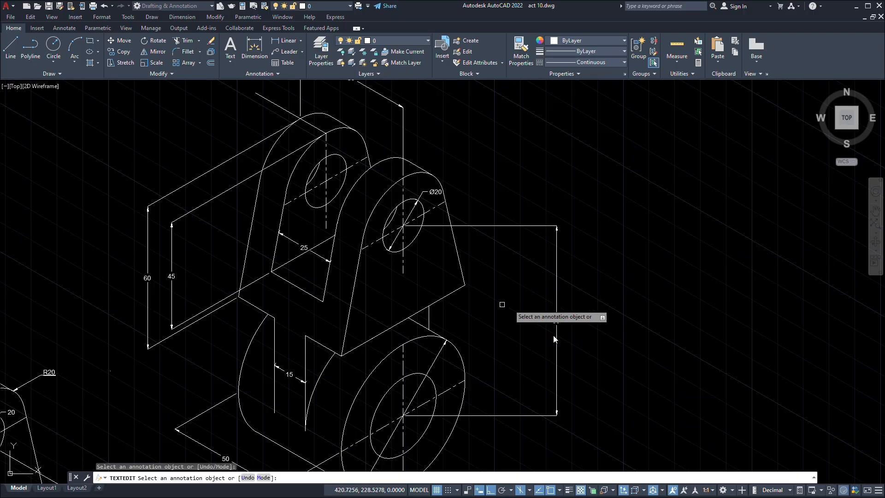
pyautogui.scroll(5, 554, 339)
pyautogui.scroll(-3, 554, 338)
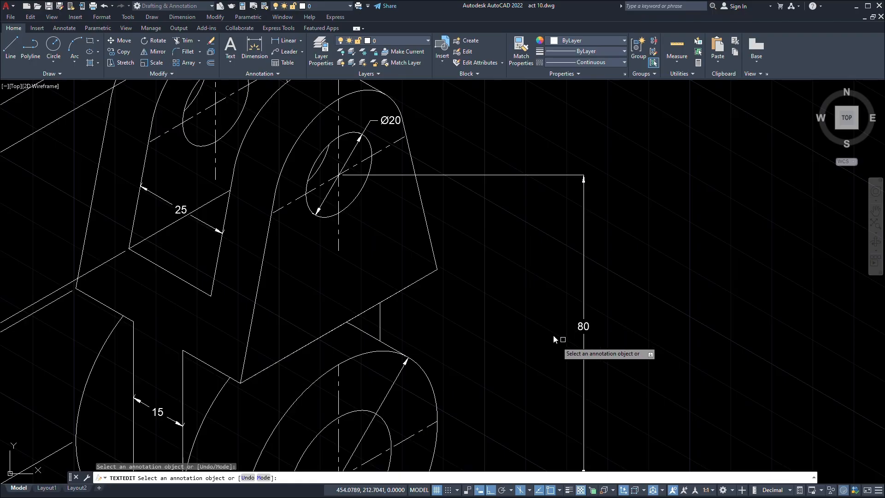
pyautogui.press('Escape')
# Oblique the 80 vertical dimension between the front lug's hole centre and the lower cylinder's centre by -30 degrees.
pyautogui.scroll(-8, 554, 339)
pyautogui.scroll(6, 553, 338)
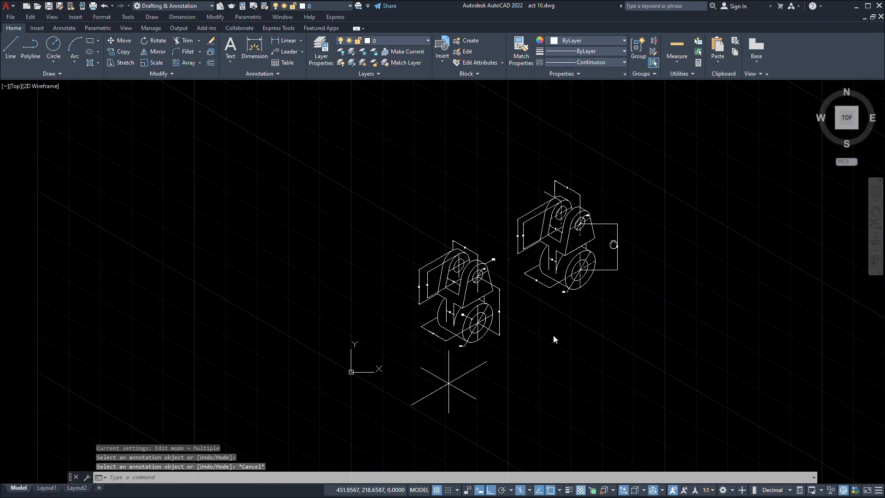
pyautogui.click(553, 339)
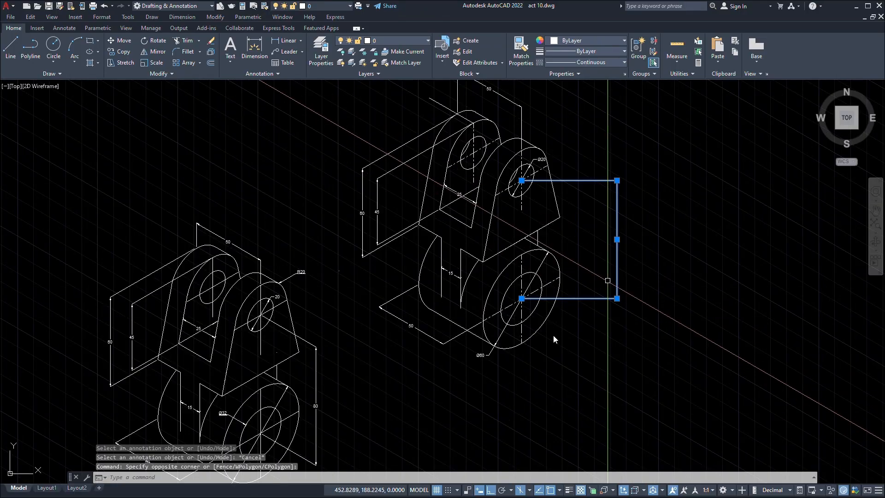
pyautogui.scroll(2, 553, 336)
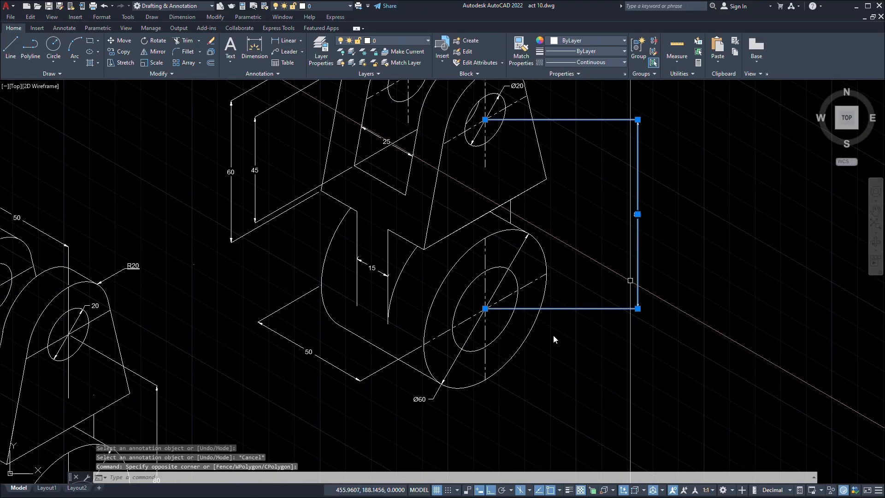
pyautogui.write('D')
pyautogui.press('Return')
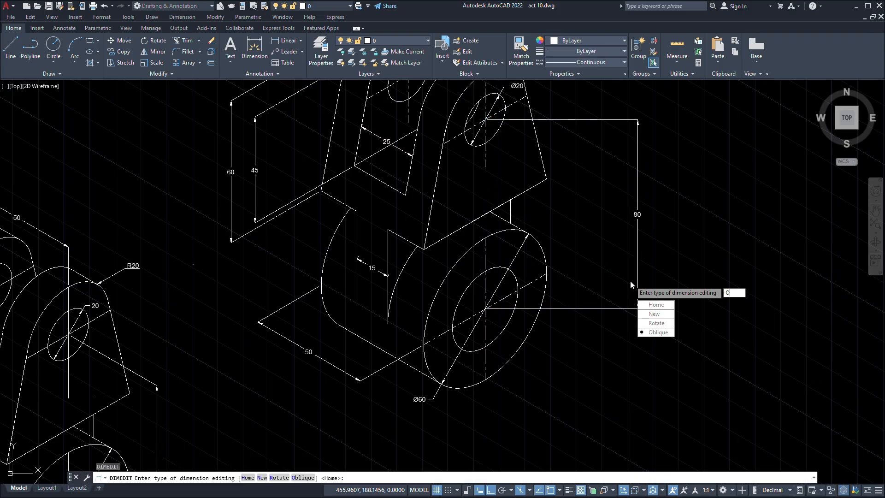
pyautogui.write('O')
pyautogui.press('Return')
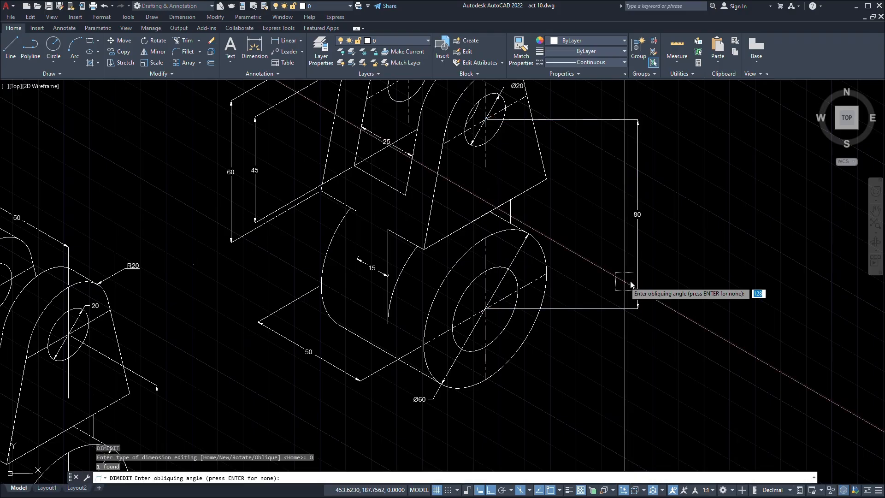
pyautogui.moveTo(396, 264); pyautogui.dragTo(610, 211, button='middle')
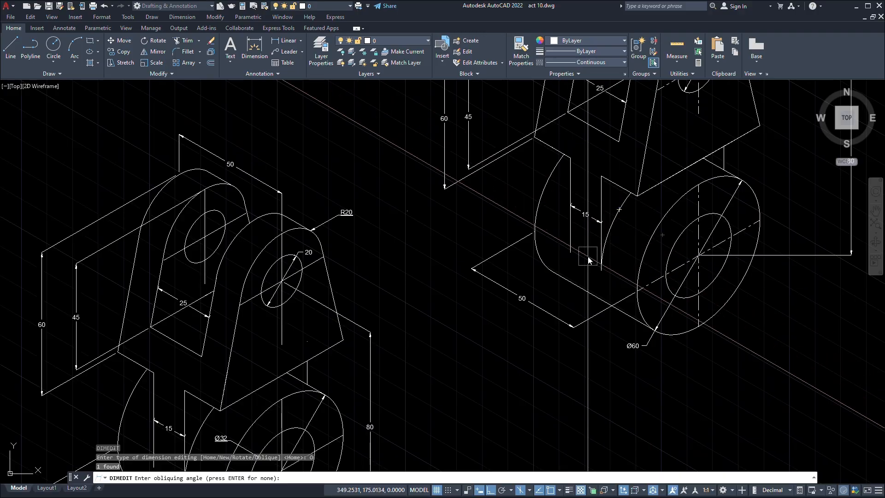
pyautogui.moveTo(814, 405); pyautogui.dragTo(593, 350, button='middle')
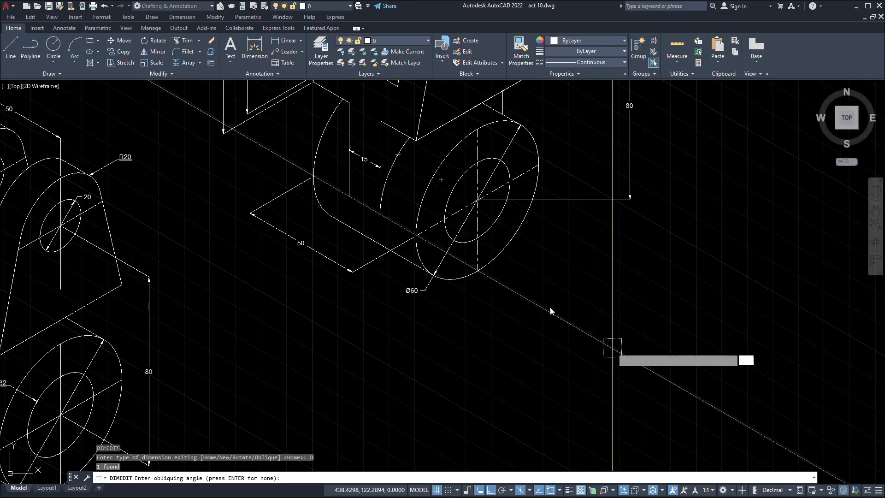
pyautogui.moveTo(378, 125); pyautogui.dragTo(536, 336, button='middle')
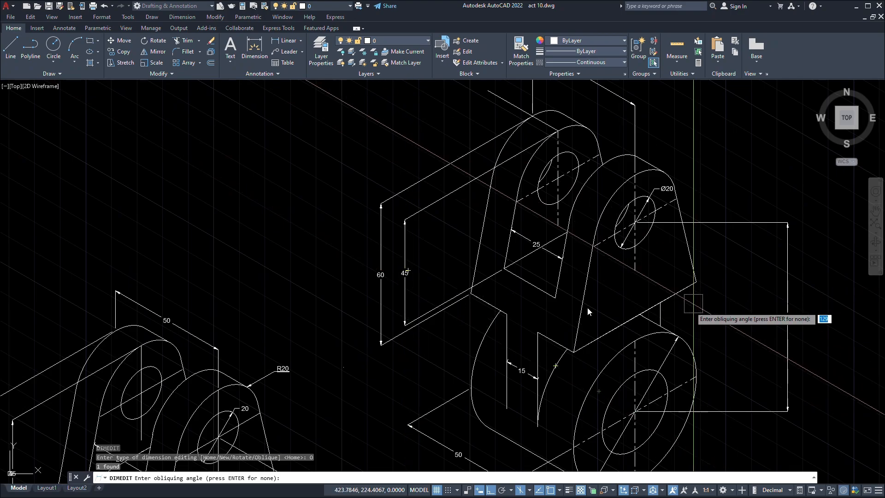
pyautogui.moveTo(703, 322); pyautogui.dragTo(608, 248, button='middle')
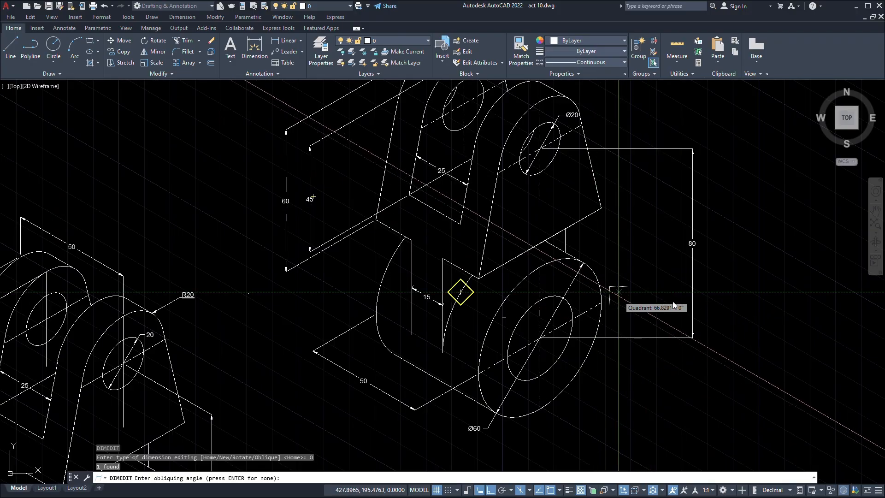
pyautogui.write('-30')
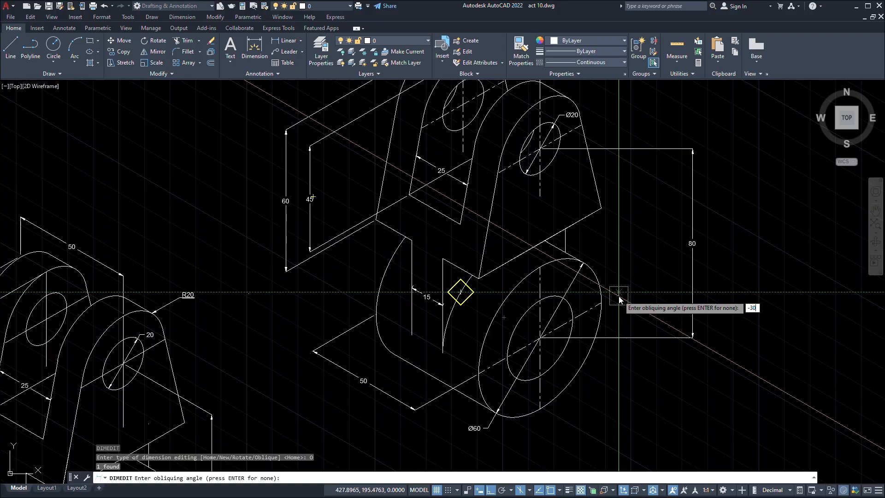
pyautogui.press('Return')
pyautogui.scroll(4, 619, 298)
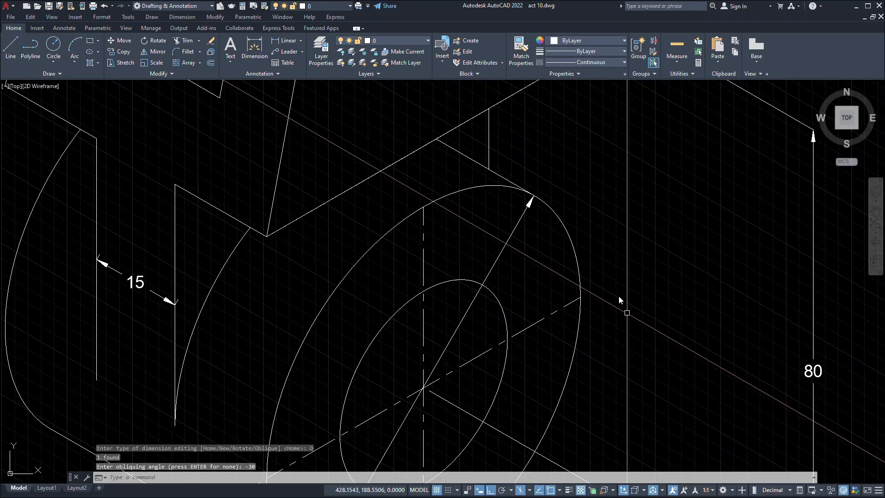
pyautogui.scroll(-6, 618, 298)
pyautogui.scroll(4, 618, 298)
# Pull the 80 dimension's line closer to the lower cylinder, keeping its extension lines along the isometric axis.
pyautogui.click(742, 346)
pyautogui.click(650, 281)
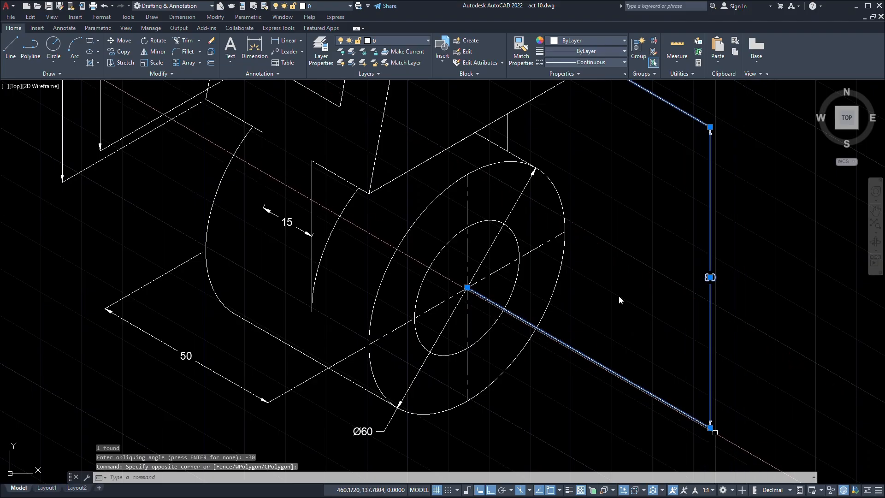
pyautogui.click(710, 428)
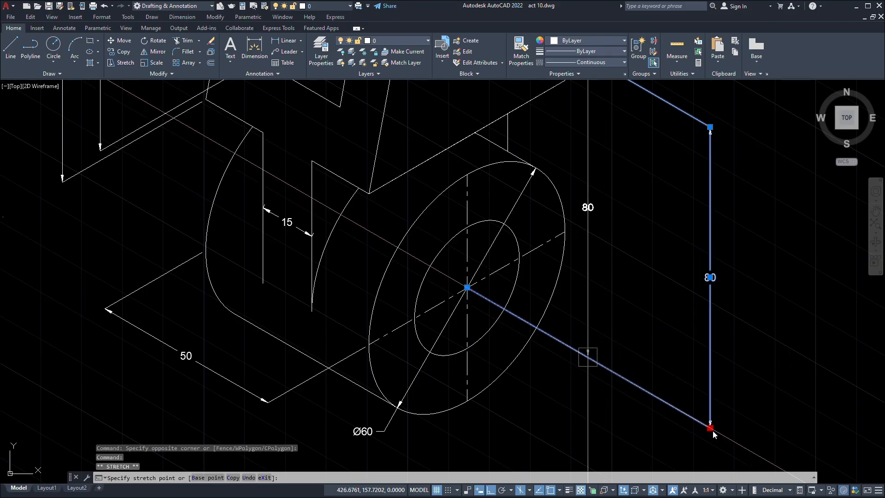
pyautogui.click(590, 358)
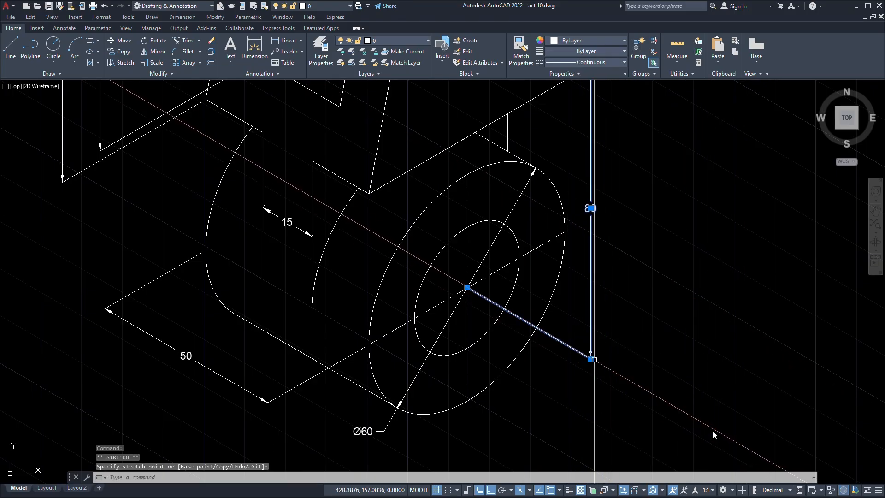
pyautogui.scroll(-4, 650, 311)
pyautogui.moveTo(650, 311); pyautogui.dragTo(656, 344, button='middle')
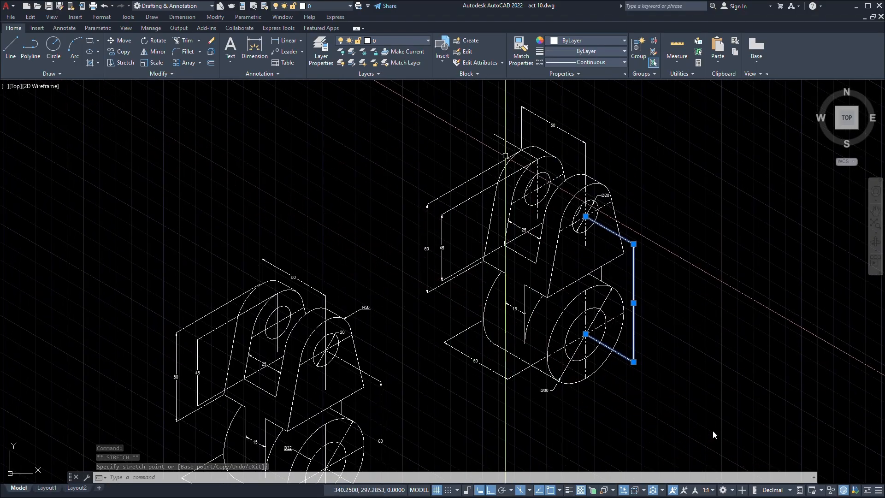
# Delete the leftover construction line across the rear lug's arches together with the still selected 80 height dimension.
pyautogui.click(506, 134)
pyautogui.scroll(6, 505, 134)
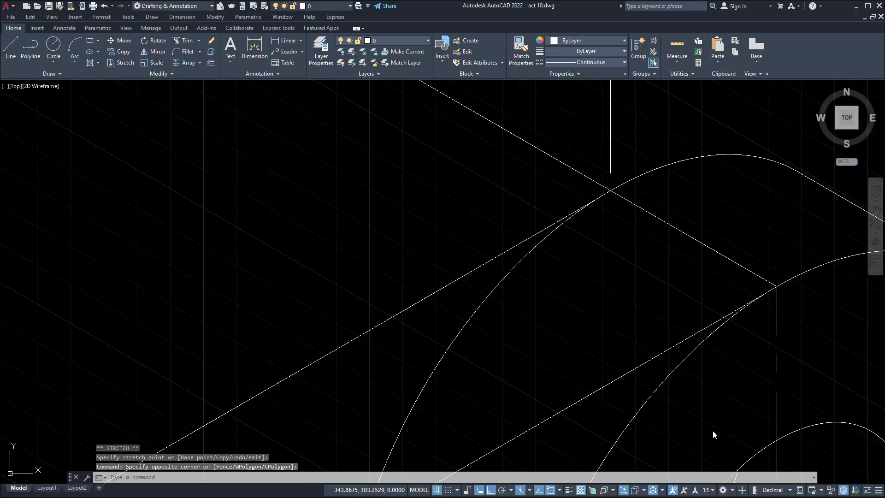
pyautogui.click(540, 114)
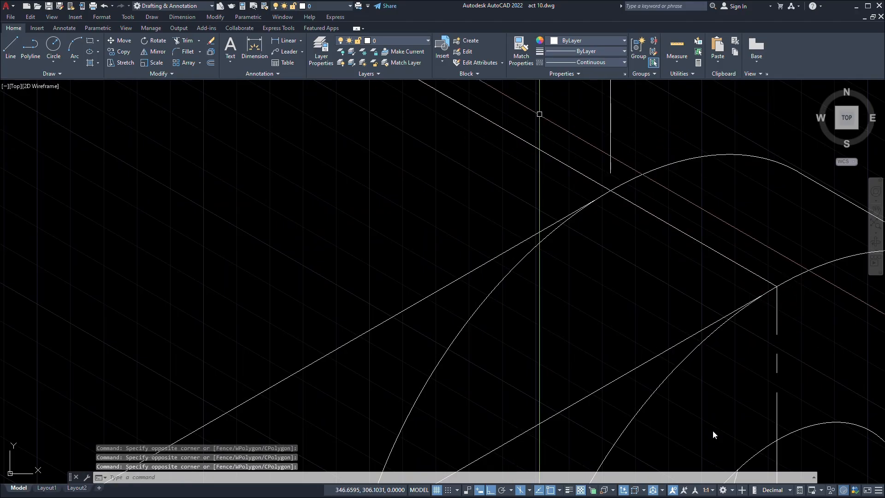
pyautogui.click(540, 113)
pyautogui.click(475, 177)
pyautogui.press('Delete')
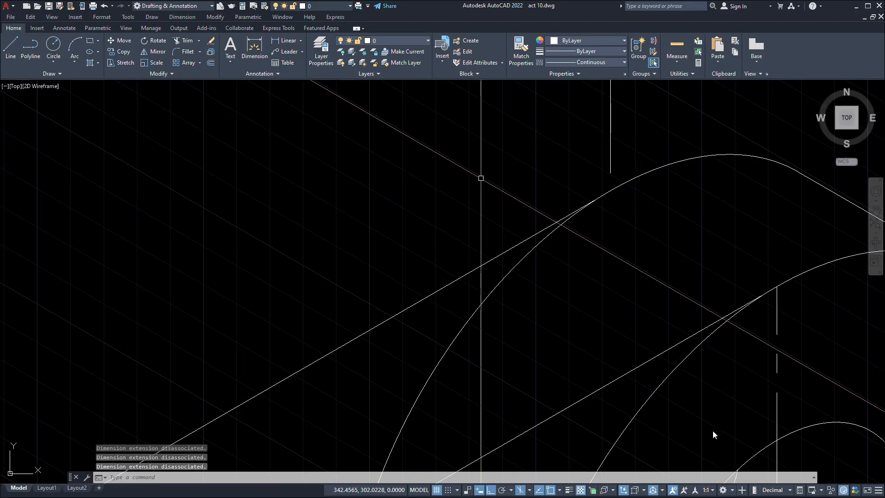
# Examine the reference bracket's Ø32 callout up close, including its underline, landing line and arrow on the inner circle.
pyautogui.scroll(-6, 713, 430)
pyautogui.moveTo(539, 323)
pyautogui.mouseDown(button='middle')
pyautogui.moveTo(572, 202)
pyautogui.moveTo(587, 194)
pyautogui.moveTo(609, 136)
pyautogui.moveTo(697, 42)
pyautogui.mouseUp(button='middle')
pyautogui.moveTo(521, 213)
pyautogui.mouseDown(button='middle')
pyautogui.moveTo(444, 276)
pyautogui.moveTo(466, 209)
pyautogui.mouseUp(button='middle')
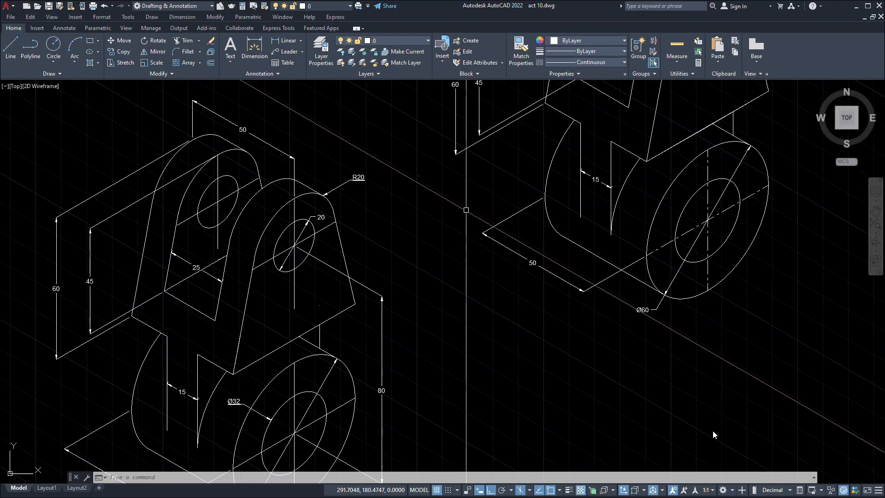
pyautogui.scroll(-2, 467, 210)
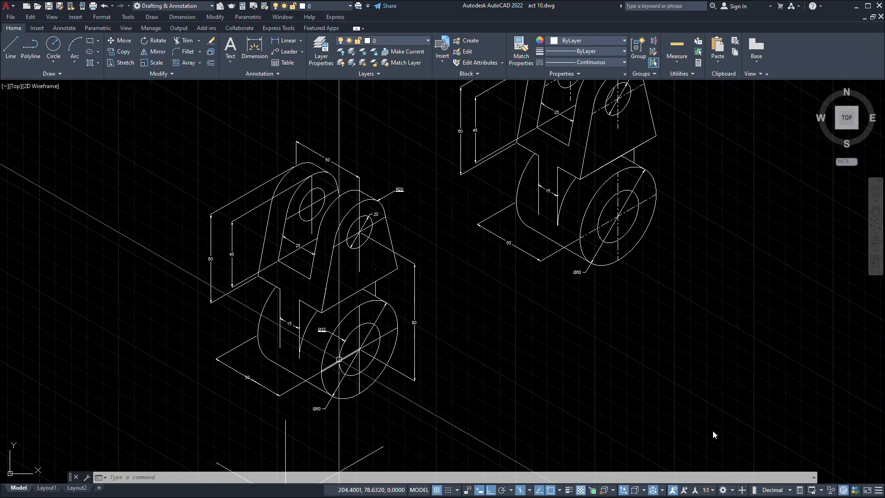
pyautogui.scroll(4, 340, 358)
pyautogui.scroll(8, 298, 303)
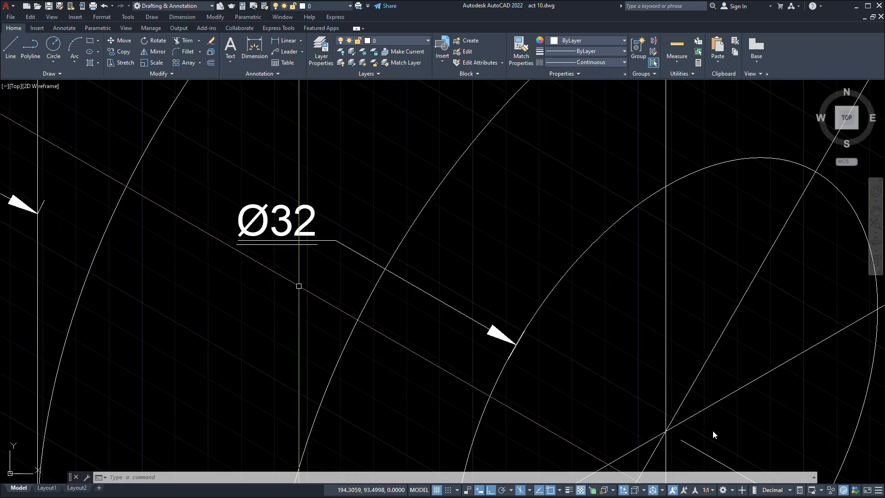
pyautogui.scroll(2, 293, 282)
pyautogui.moveTo(297, 283); pyautogui.dragTo(444, 409, button='middle')
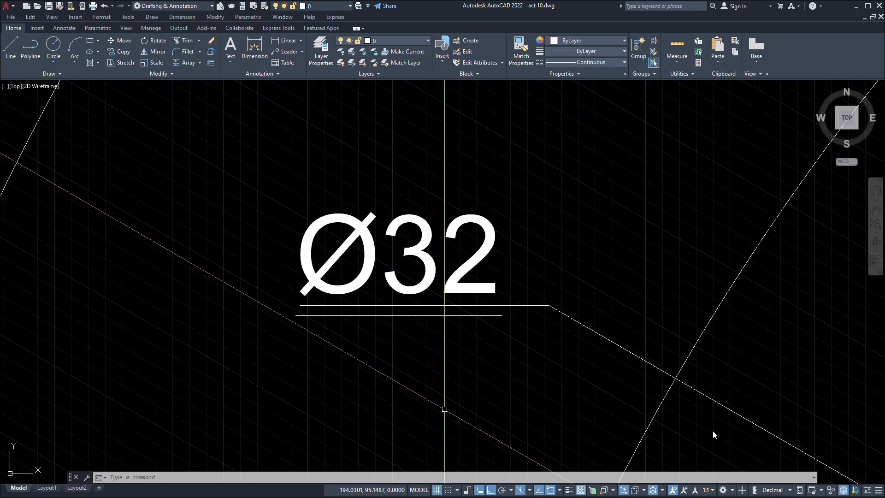
pyautogui.scroll(-2, 442, 408)
pyautogui.scroll(-8, 475, 381)
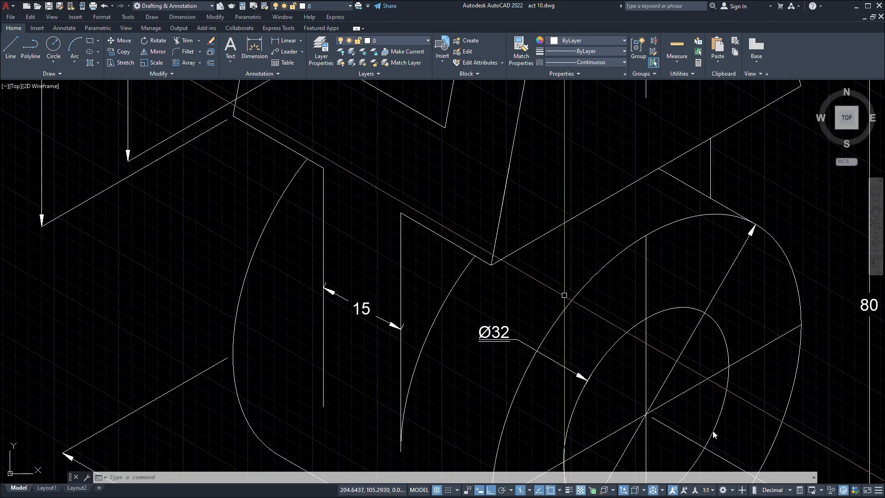
pyautogui.scroll(-2, 514, 367)
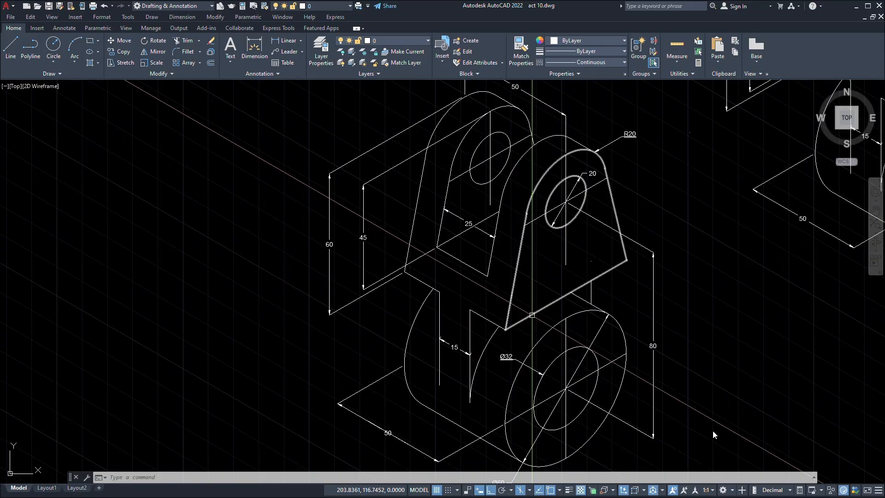
# Inspect the reference bracket's R20 and Ø32 callouts by selecting the Ø32 text, and compare both brackets.
pyautogui.moveTo(542, 286); pyautogui.dragTo(498, 325, button='middle')
pyautogui.click(600, 215)
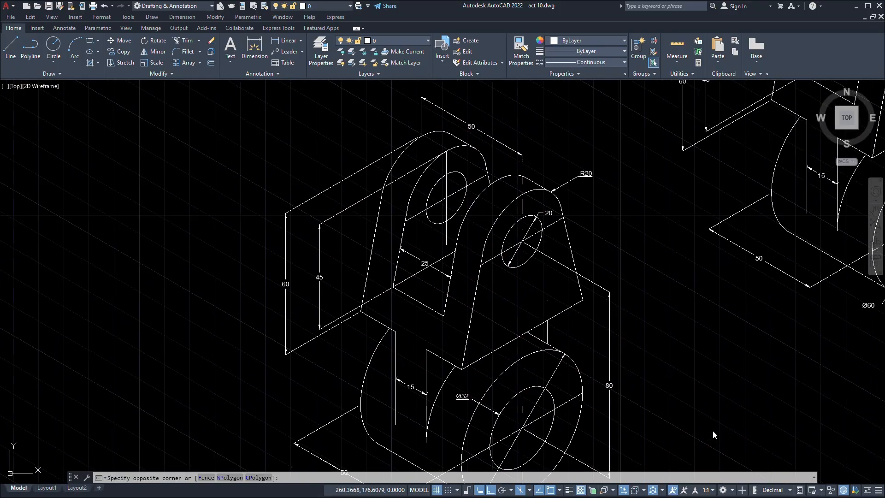
pyautogui.click(562, 159)
pyautogui.press('Escape')
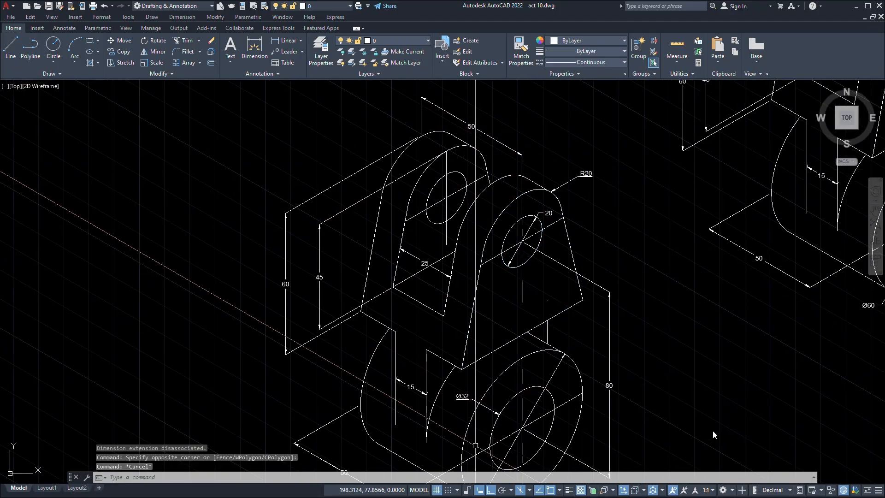
pyautogui.scroll(8, 452, 444)
pyautogui.click(538, 267)
pyautogui.click(509, 144)
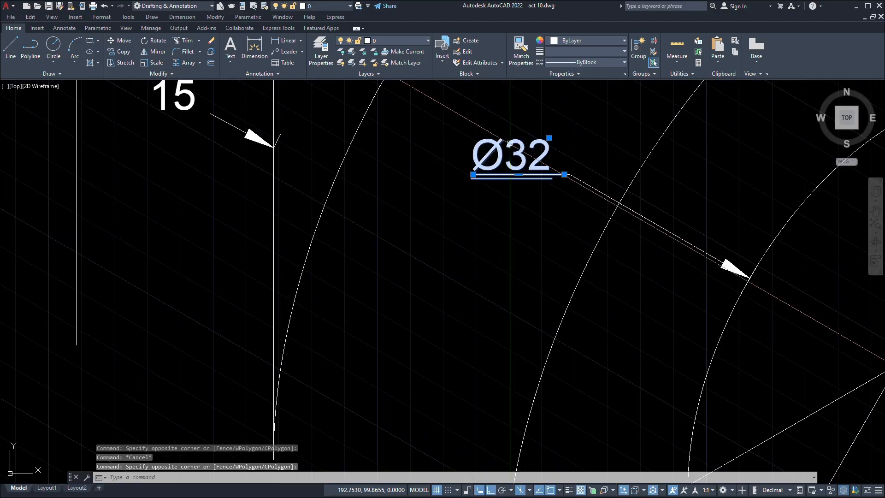
pyautogui.scroll(-6, 610, 211)
pyautogui.press('Escape')
pyautogui.press('Escape')
pyautogui.scroll(-8, 622, 227)
pyautogui.scroll(4, 719, 269)
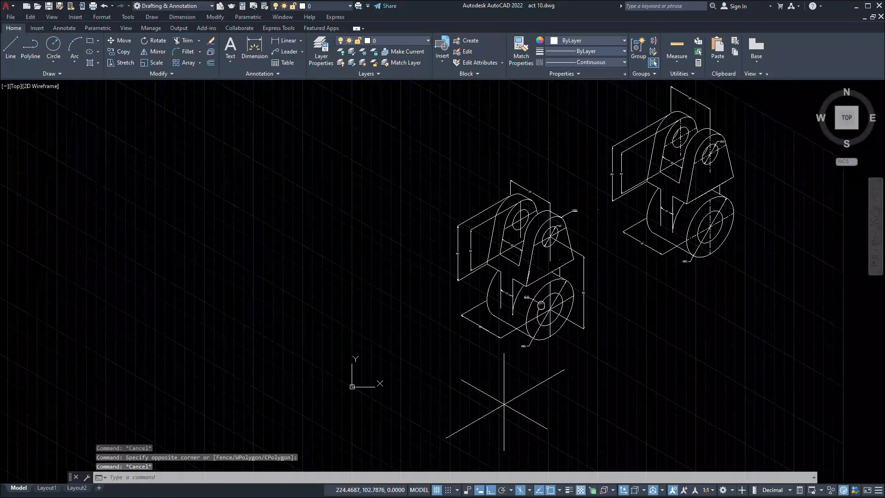
pyautogui.scroll(2, 697, 256)
pyautogui.moveTo(696, 254); pyautogui.dragTo(561, 266, button='middle')
pyautogui.scroll(-2, 561, 265)
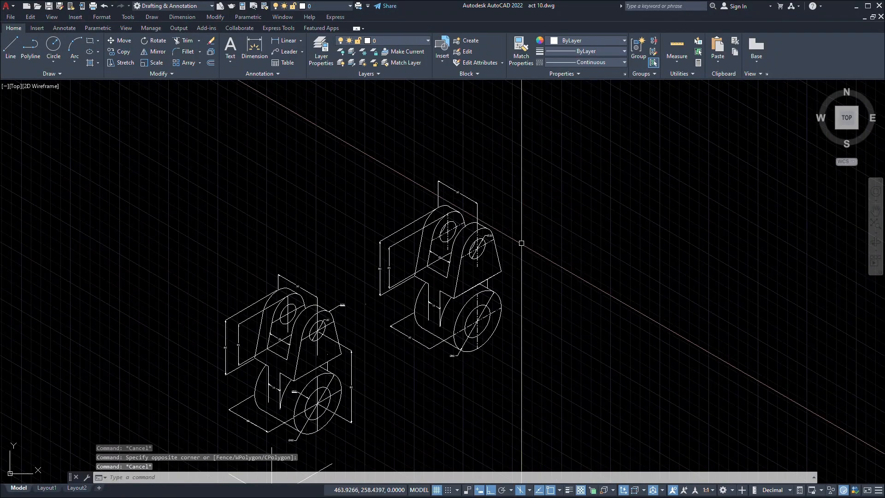
# Start a multileader with its arrowhead on the upper tangent point of the working bracket's front lug arch.
pyautogui.scroll(8, 521, 242)
pyautogui.moveTo(527, 235); pyautogui.dragTo(501, 200, button='middle')
pyautogui.scroll(-8, 500, 200)
pyautogui.scroll(6, 437, 166)
pyautogui.scroll(2, 632, 264)
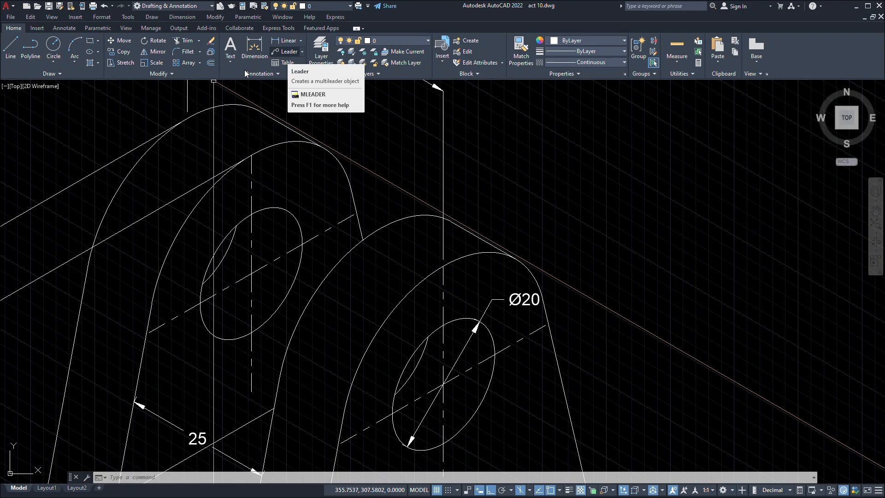
pyautogui.click(288, 52)
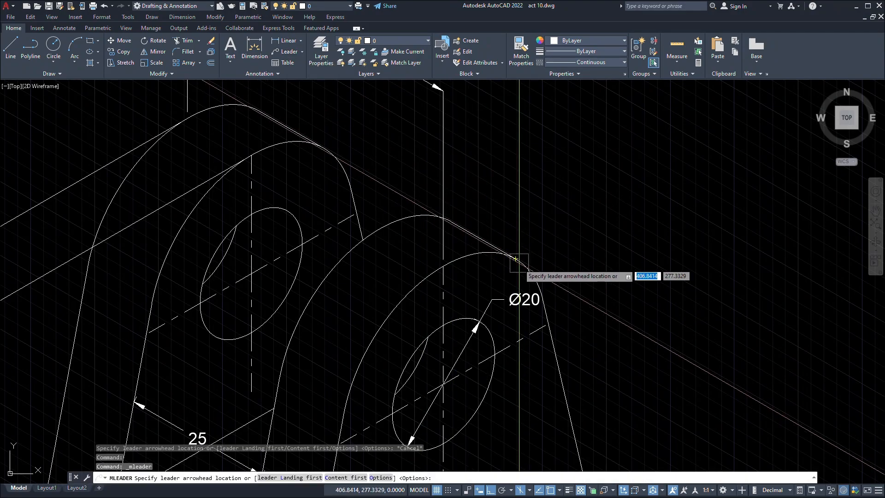
pyautogui.scroll(3, 515, 259)
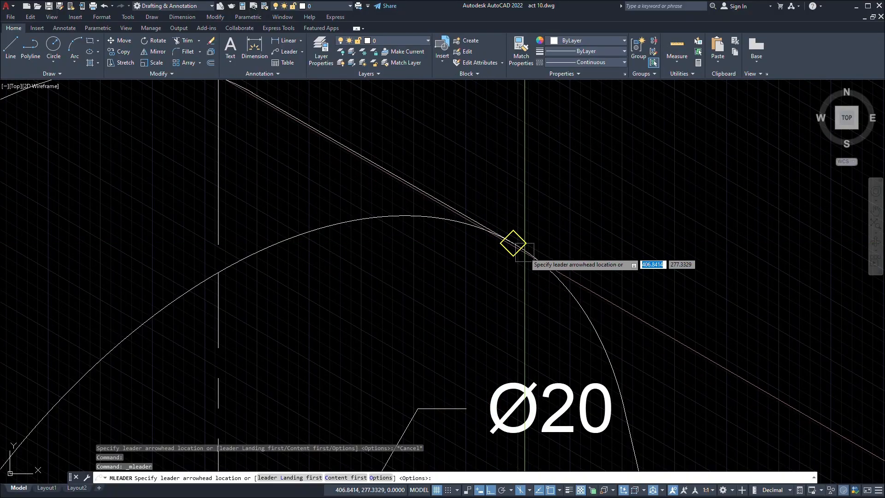
pyautogui.click(524, 251)
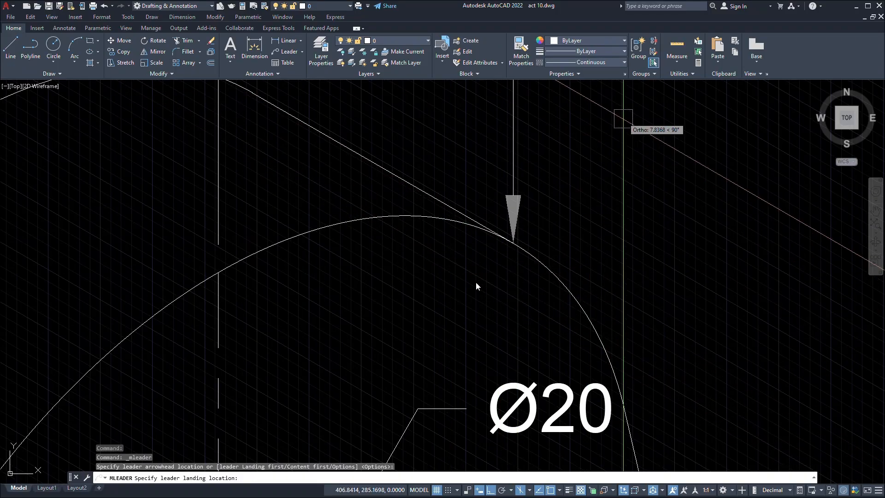
# Switch to the top isoplane, land the leader up and outward along the isometric axis, and give it the text R20.
pyautogui.scroll(-2, 596, 195)
pyautogui.scroll(-2, 597, 196)
pyautogui.moveTo(599, 196); pyautogui.dragTo(585, 233, button='middle')
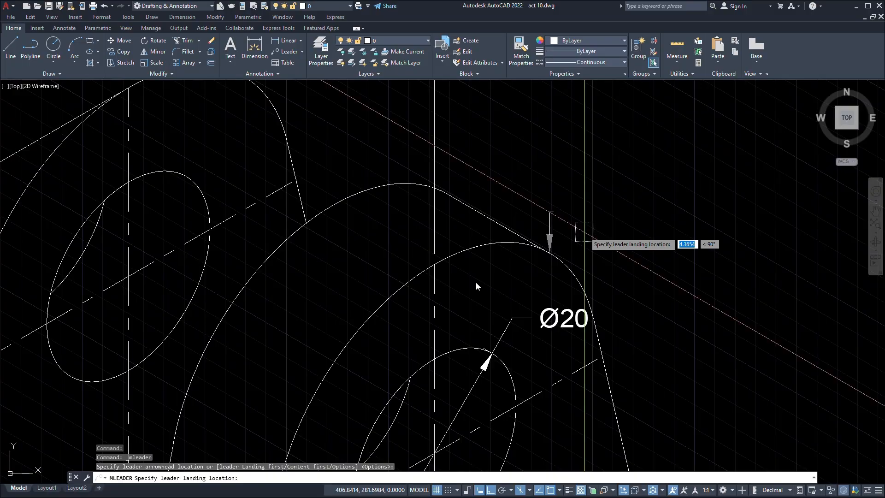
pyautogui.moveTo(662, 134)
pyautogui.mouseDown(button='middle')
pyautogui.moveTo(628, 223)
pyautogui.moveTo(656, 151)
pyautogui.mouseUp(button='middle')
pyautogui.scroll(-4, 628, 221)
pyautogui.scroll(-4, 656, 152)
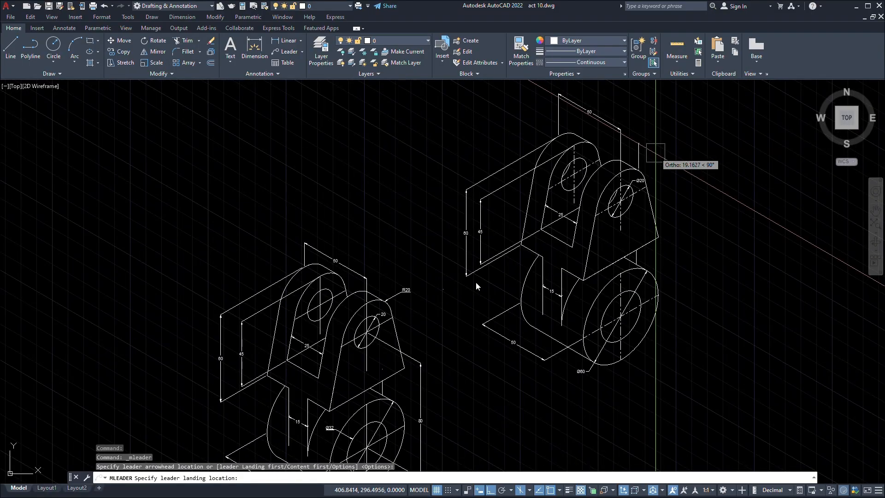
pyautogui.scroll(2, 656, 152)
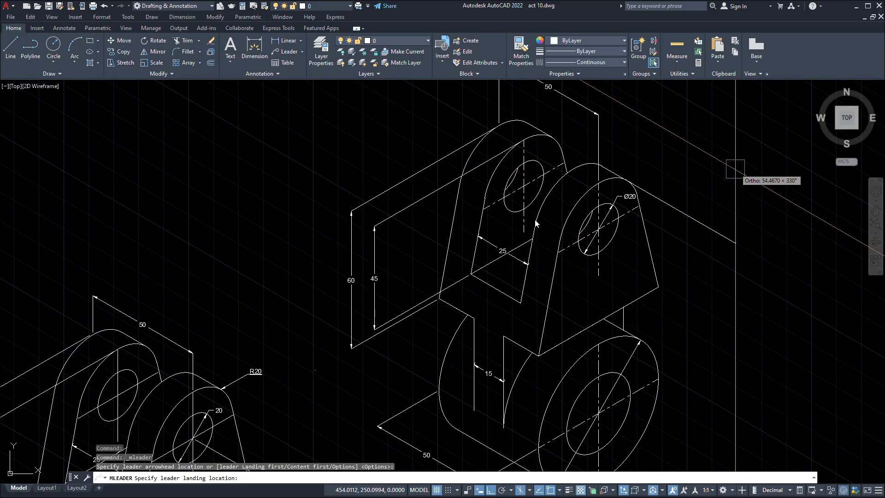
pyautogui.moveTo(706, 154); pyautogui.dragTo(652, 215, button='middle')
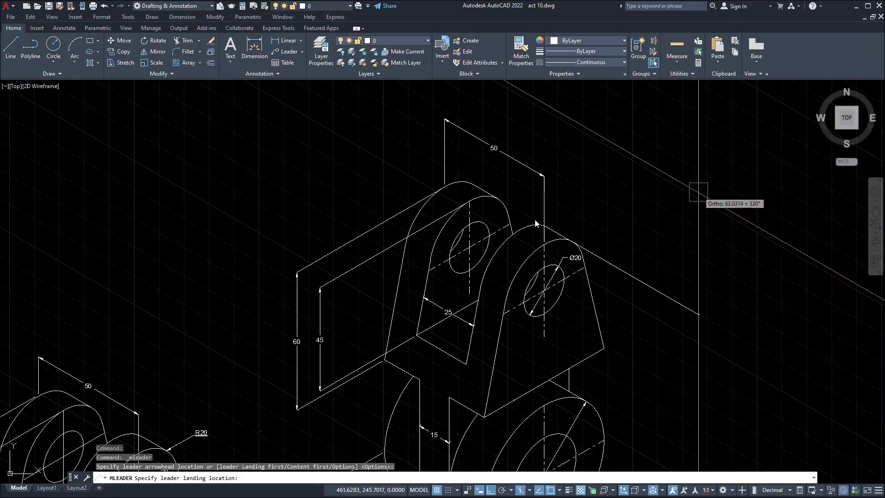
pyautogui.press('F5')
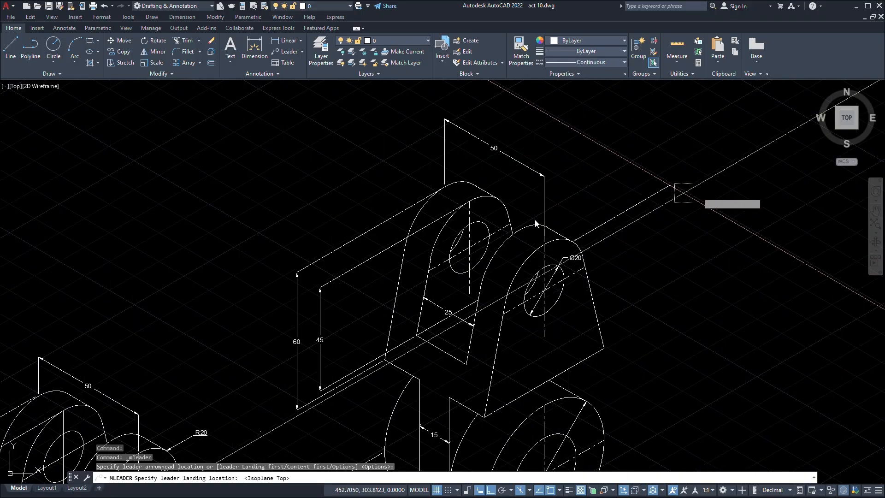
pyautogui.scroll(2, 622, 226)
pyautogui.scroll(2, 622, 226)
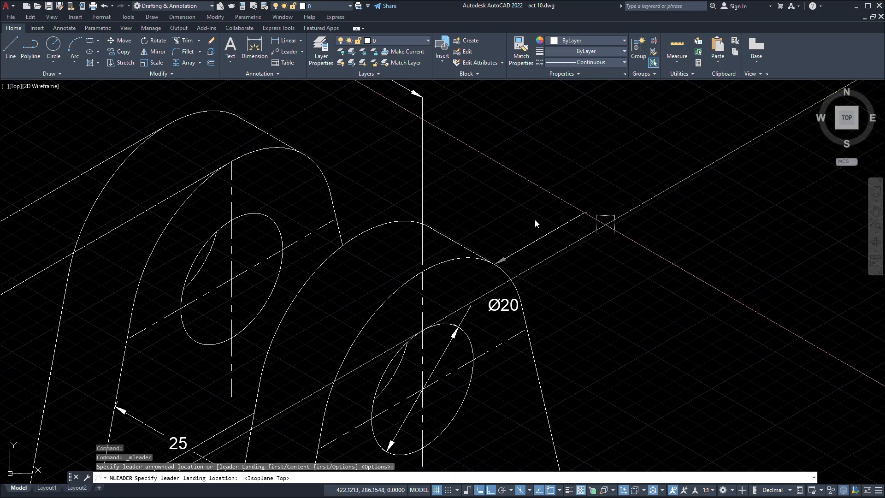
pyautogui.click(605, 225)
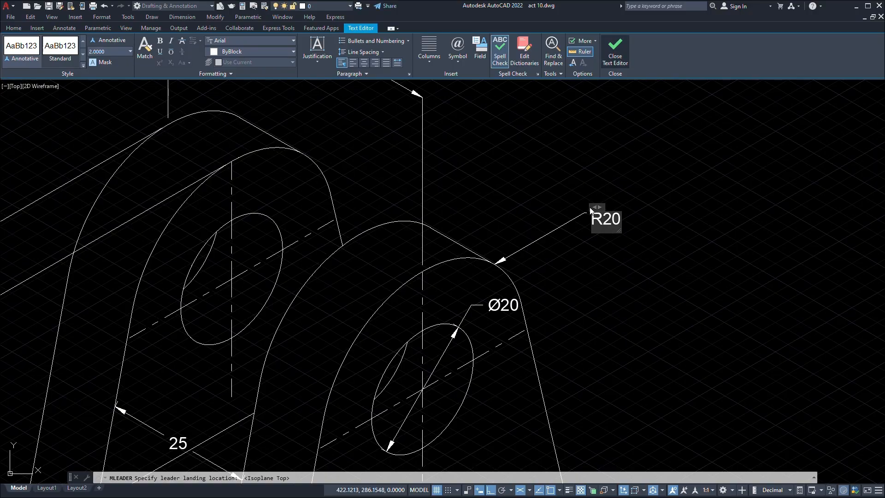
pyautogui.click(590, 210)
pyautogui.scroll(8, 590, 210)
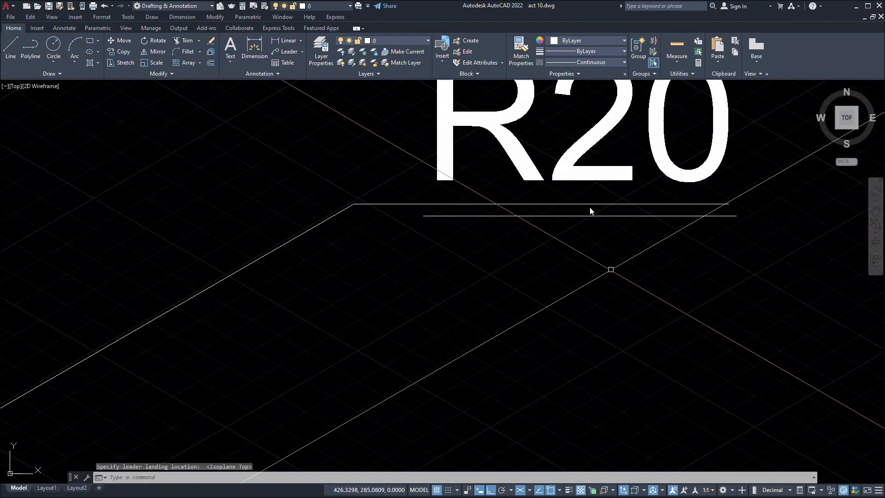
pyautogui.scroll(-8, 590, 209)
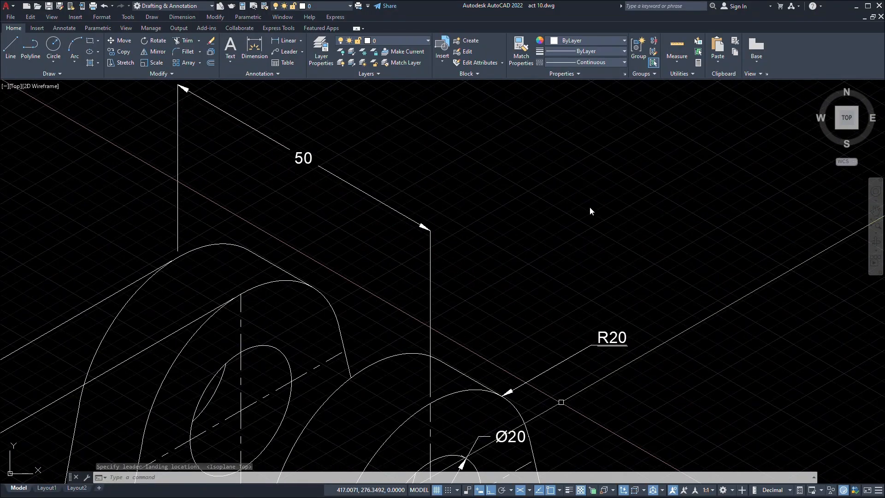
# Place another multileader with its arrowhead on the lower cylinder's inner circle, landing it outward along the isometric axis toward the 15 dimension.
pyautogui.scroll(-8, 590, 210)
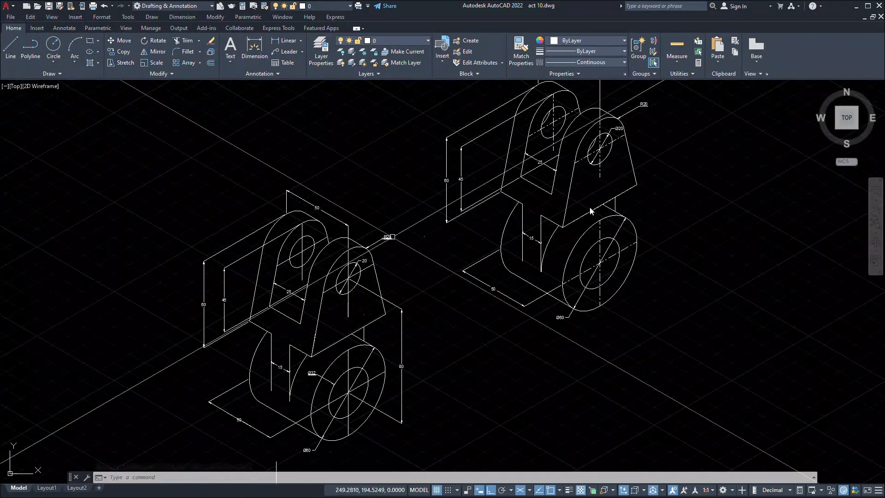
pyautogui.scroll(8, 590, 211)
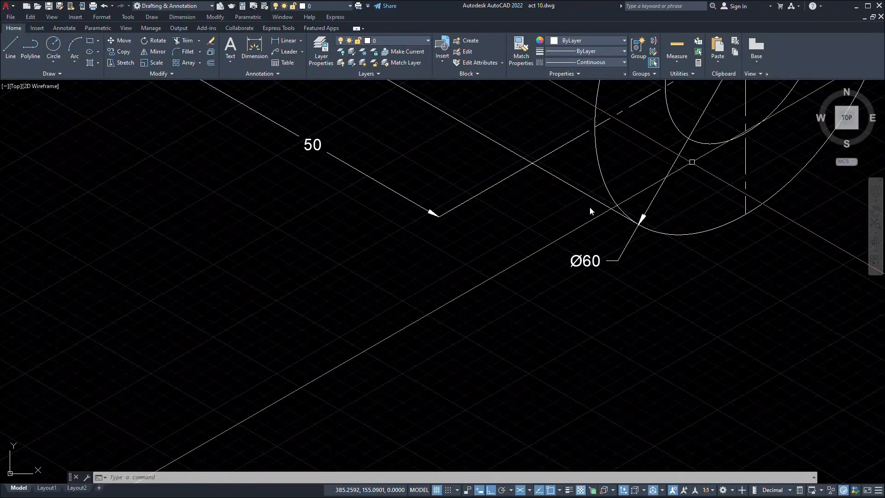
pyautogui.moveTo(590, 211); pyautogui.dragTo(441, 332, button='middle')
pyautogui.write('mleader')
pyautogui.press('Return')
pyautogui.moveTo(590, 211); pyautogui.dragTo(539, 277, button='middle')
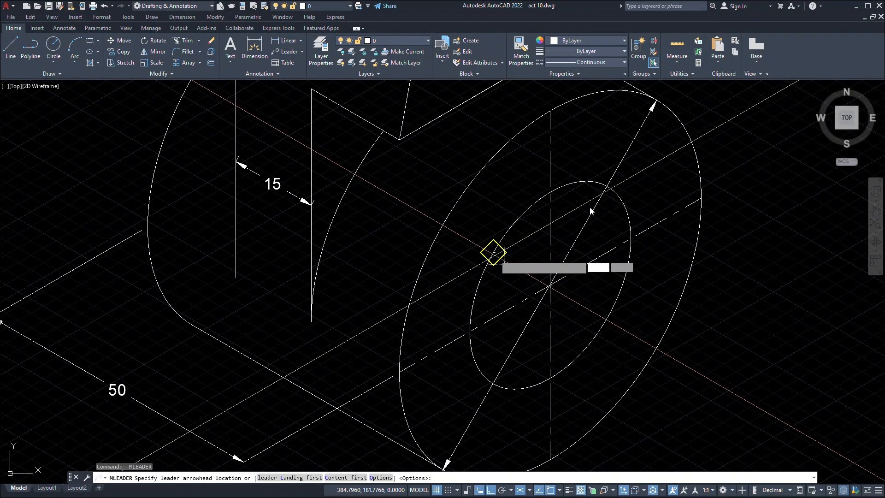
pyautogui.click(493, 252)
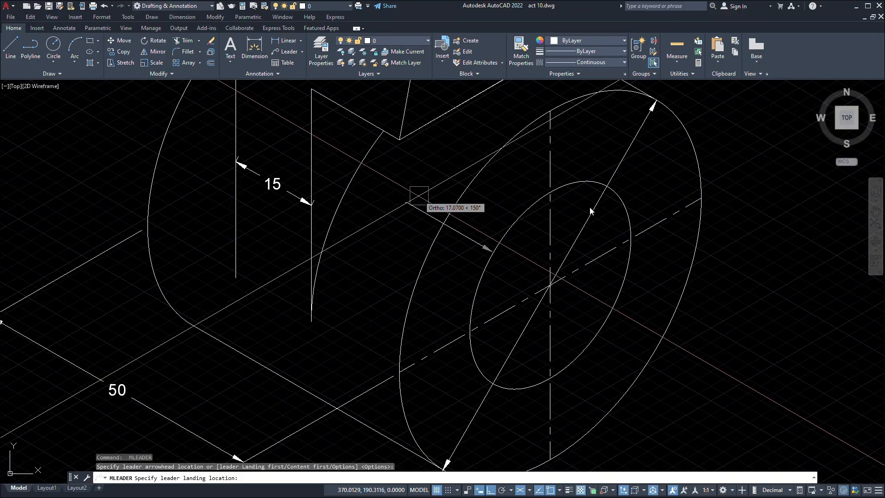
pyautogui.click(419, 196)
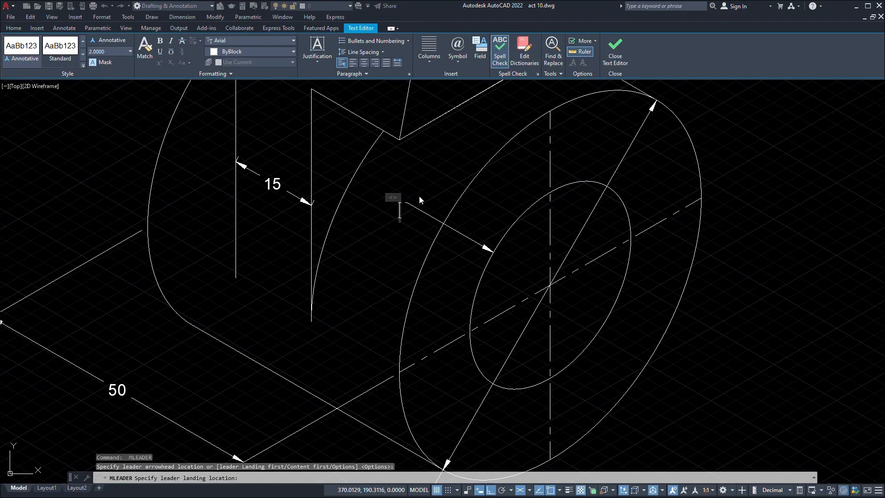
# Enter the inner circle leader's text as Ø32, using the diameter symbol, and finish the callout.
pyautogui.click(458, 51)
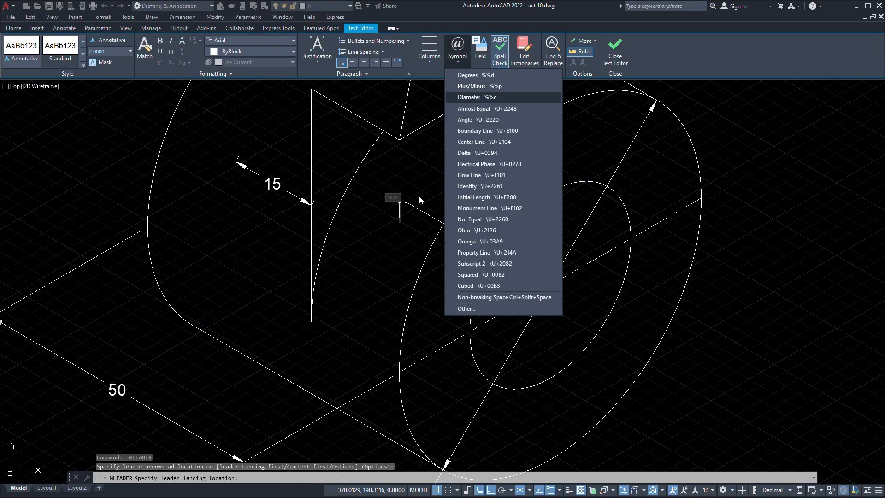
pyautogui.click(465, 104)
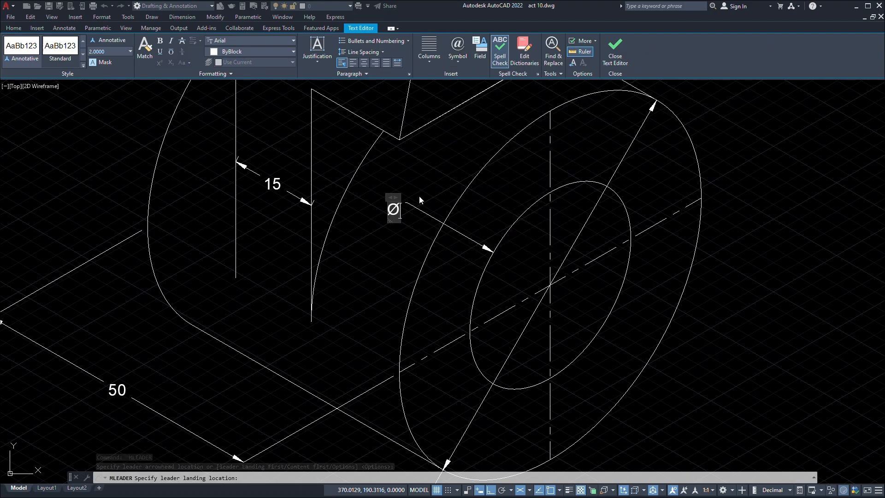
pyautogui.write('32')
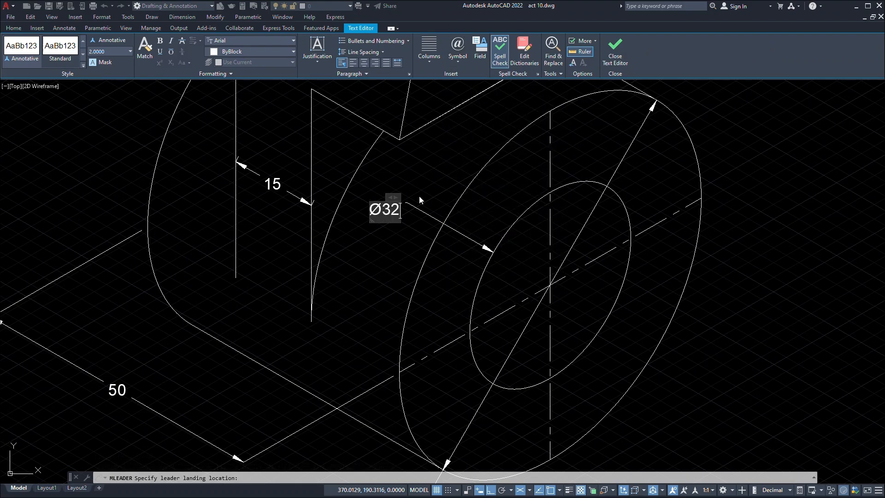
pyautogui.click(396, 194)
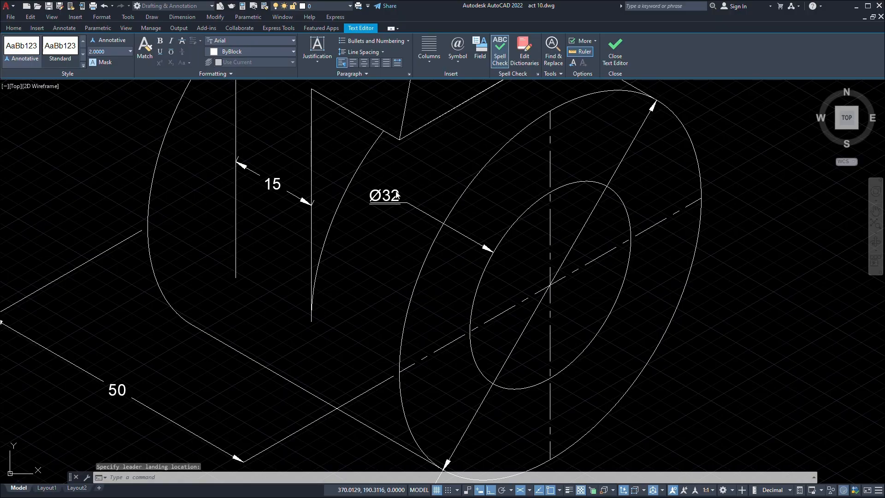
# Delete the leftover inner arcs inside the rear and front lug holes of the working bracket.
pyautogui.scroll(-6, 395, 191)
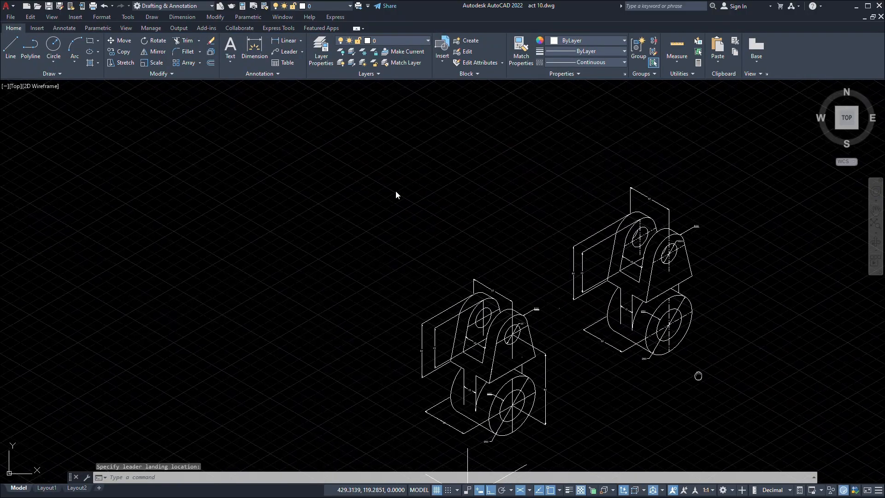
pyautogui.scroll(2, 396, 190)
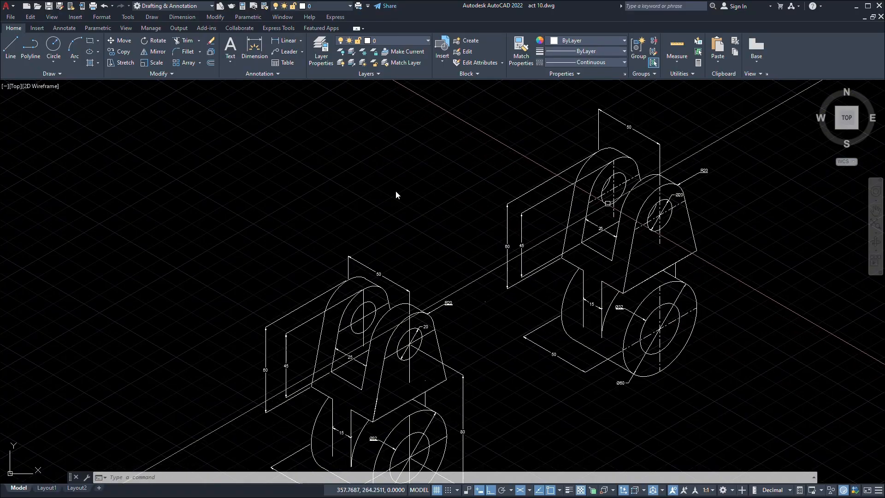
pyautogui.scroll(5, 600, 192)
pyautogui.click(624, 181)
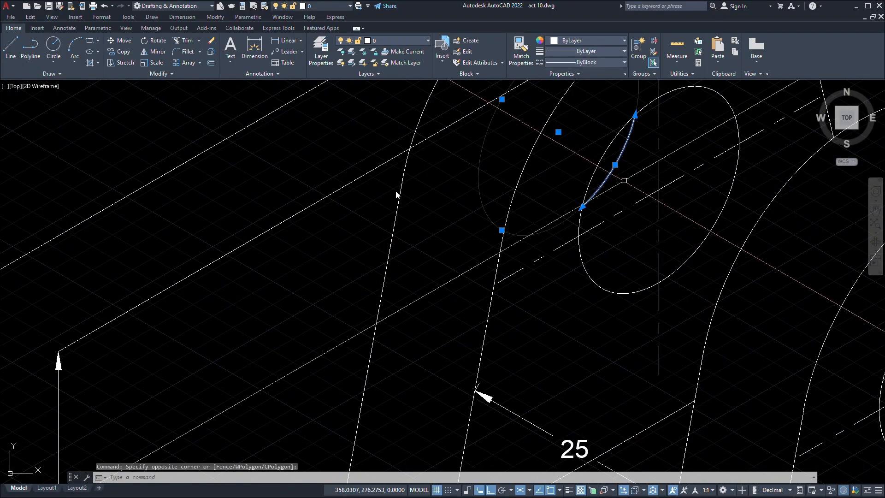
pyautogui.scroll(-3, 669, 241)
pyautogui.moveTo(697, 269); pyautogui.dragTo(569, 185, button='middle')
pyautogui.scroll(4, 643, 194)
pyautogui.click(643, 196)
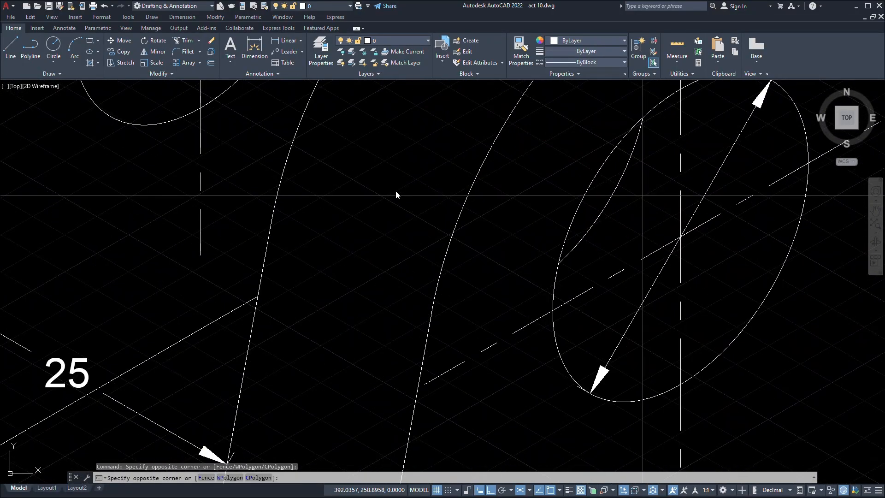
pyautogui.click(594, 189)
pyautogui.scroll(-3, 595, 189)
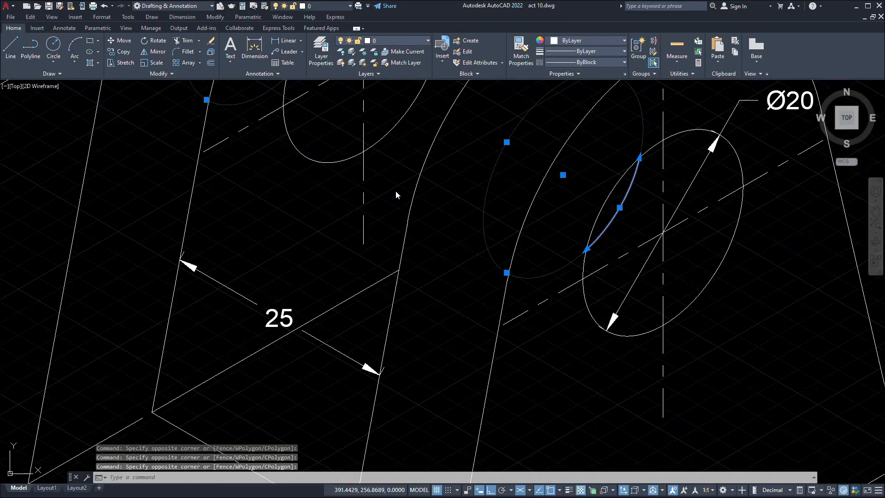
pyautogui.scroll(-5, 395, 192)
pyautogui.press('Delete')
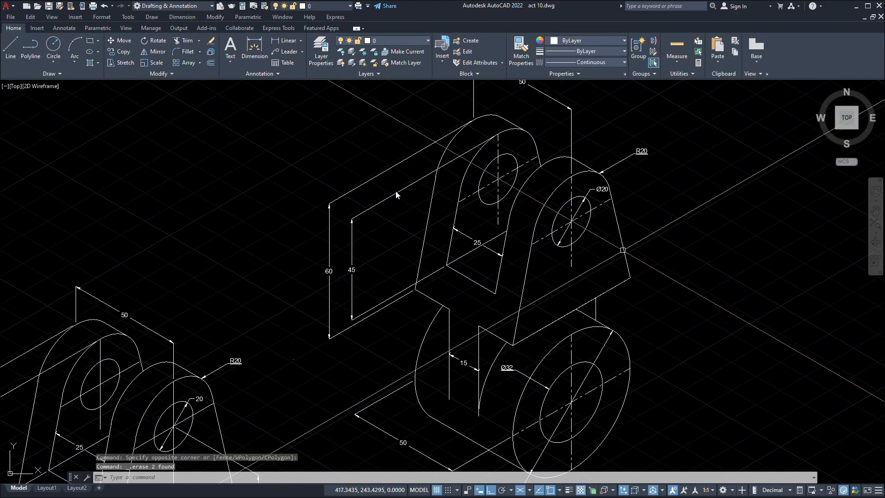
# Compare the working bracket's dimensions and callouts with those of the reference bracket.
pyautogui.scroll(-4, 396, 194)
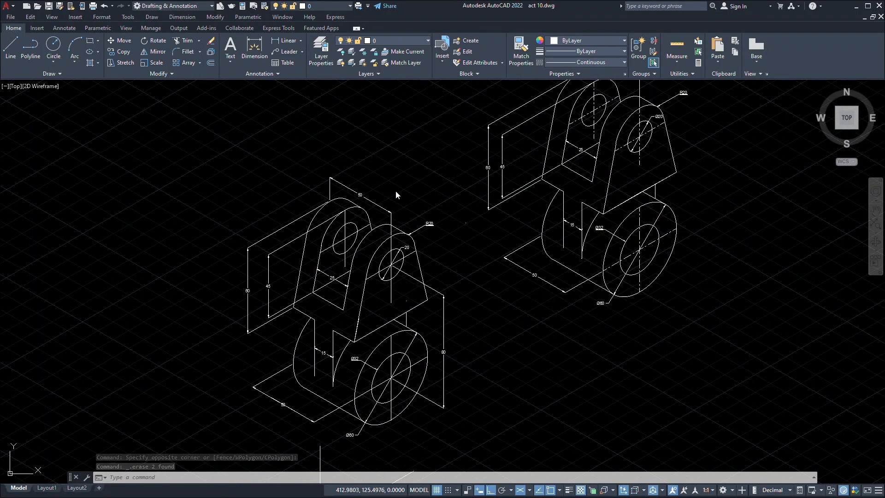
pyautogui.scroll(-4, 395, 190)
pyautogui.scroll(2, 396, 190)
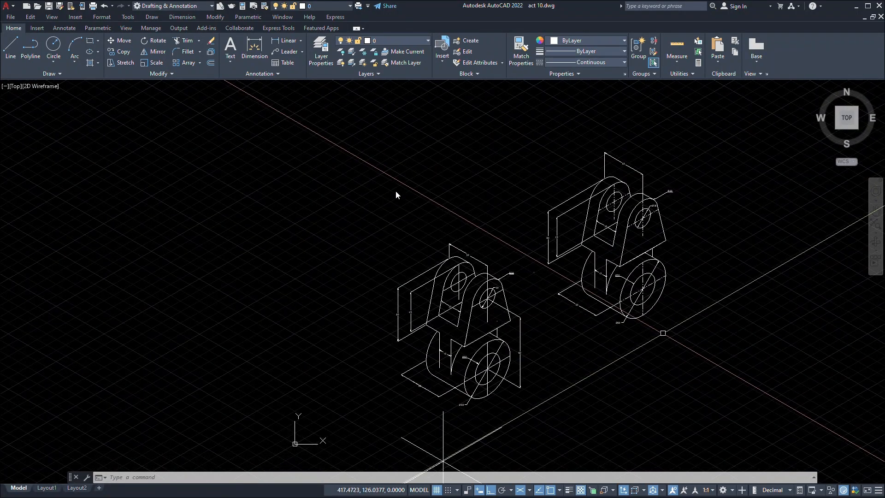
pyautogui.scroll(2, 396, 191)
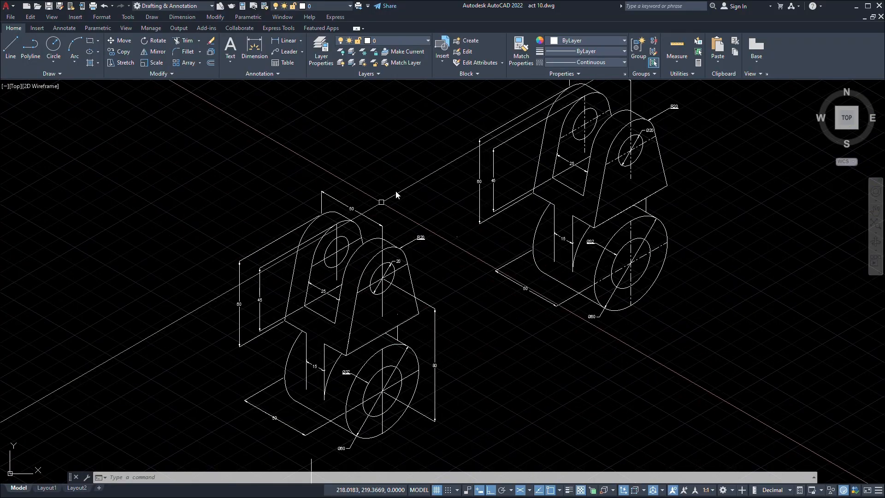
pyautogui.scroll(-1, 396, 194)
pyautogui.scroll(1, 395, 193)
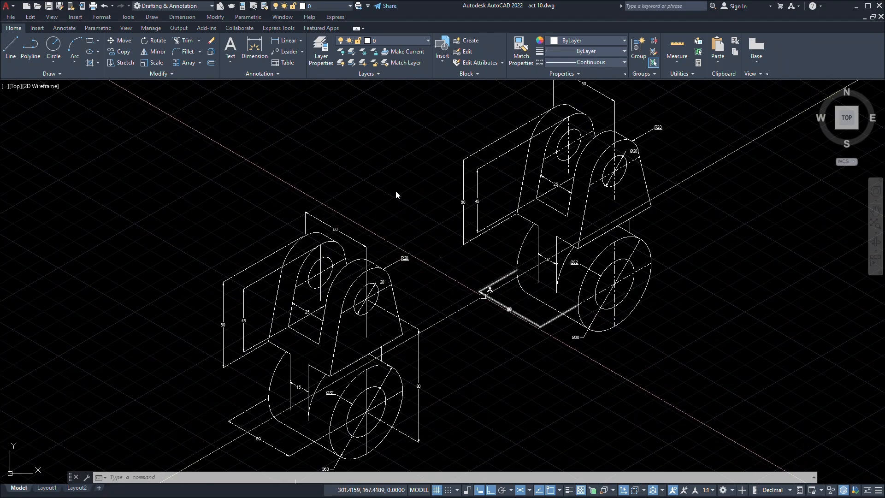
pyautogui.moveTo(590, 108); pyautogui.dragTo(558, 184, button='middle')
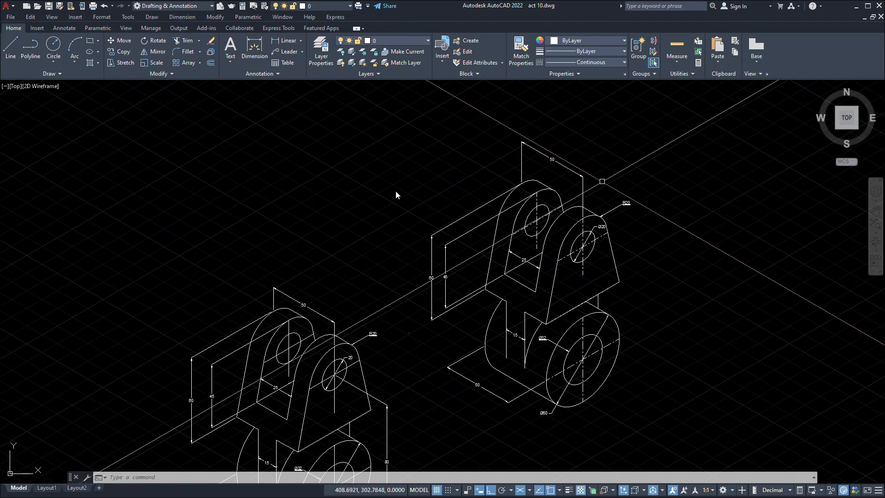
# Pull the line of the 50 dimension above the working bracket's lugs closer to their arches.
pyautogui.click(602, 181)
pyautogui.click(578, 186)
pyautogui.click(583, 176)
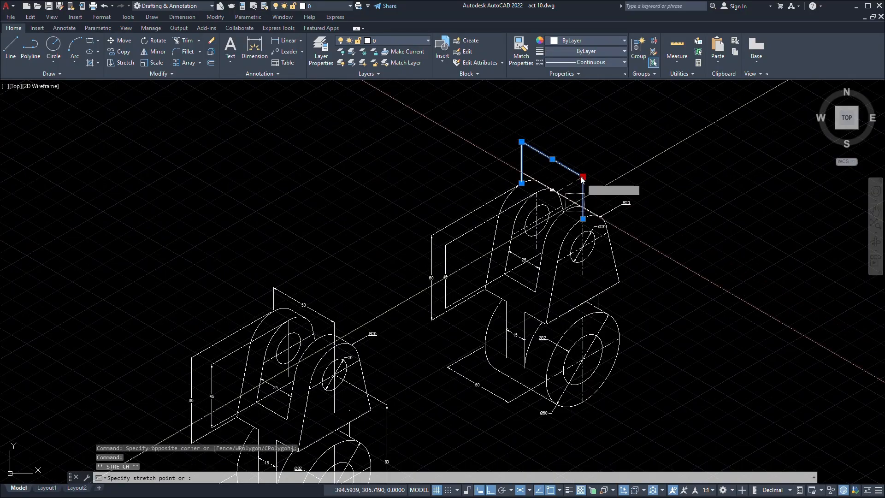
pyautogui.press('Escape')
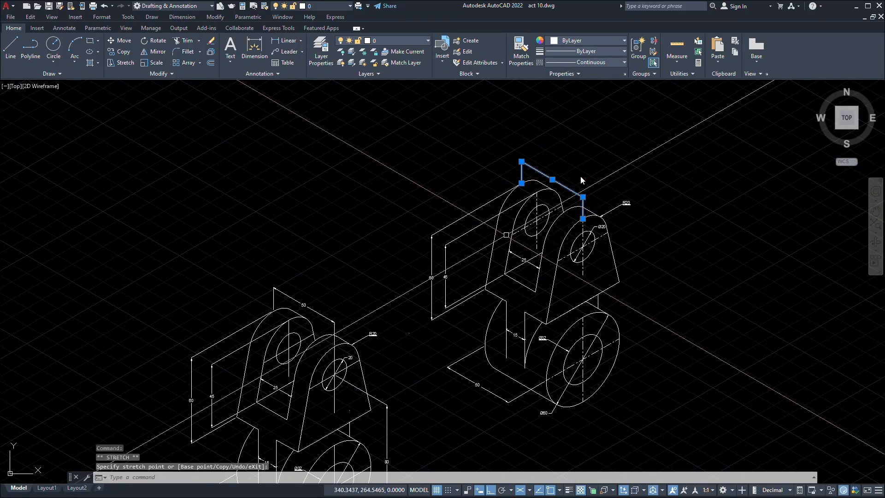
pyautogui.click(642, 184)
pyautogui.press('Escape')
pyautogui.press('Escape')
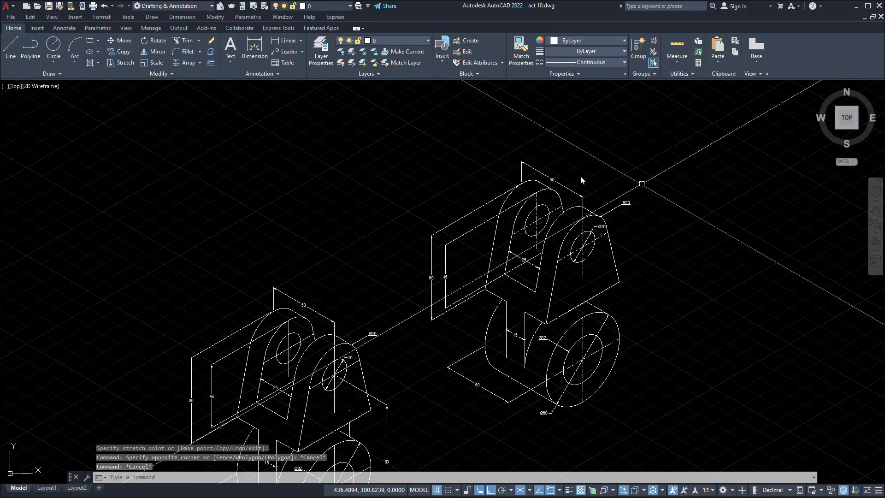
pyautogui.moveTo(545, 347); pyautogui.dragTo(600, 275, button='middle')
pyautogui.scroll(-3, 582, 180)
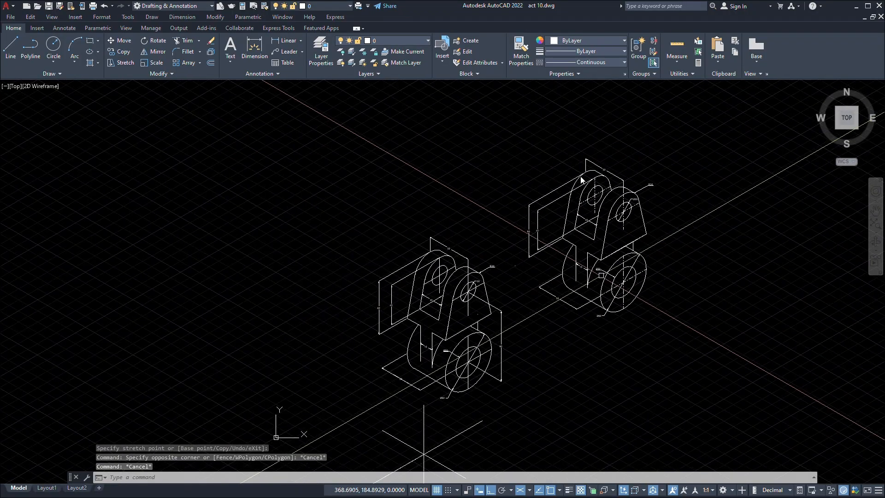
pyautogui.scroll(3, 582, 180)
pyautogui.moveTo(558, 310); pyautogui.dragTo(595, 267, button='middle')
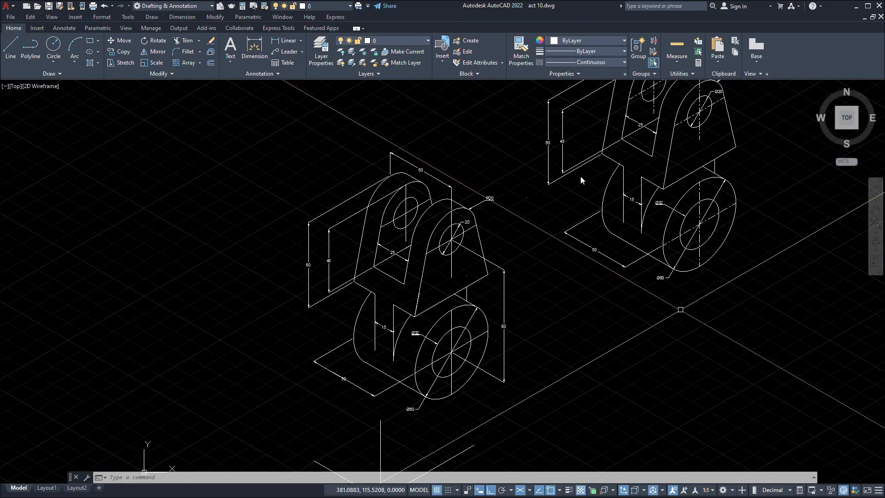
pyautogui.scroll(-2, 579, 176)
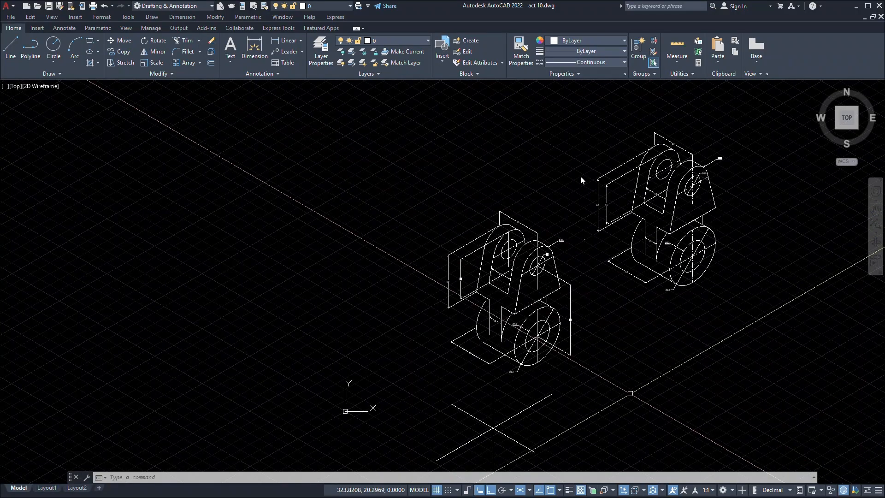
# Try to shift the crossing isometric axis lines by dragging their shared intersection point, and undo the change.
pyautogui.moveTo(628, 391); pyautogui.dragTo(571, 310, button='middle')
pyautogui.click(514, 394)
pyautogui.click(351, 310)
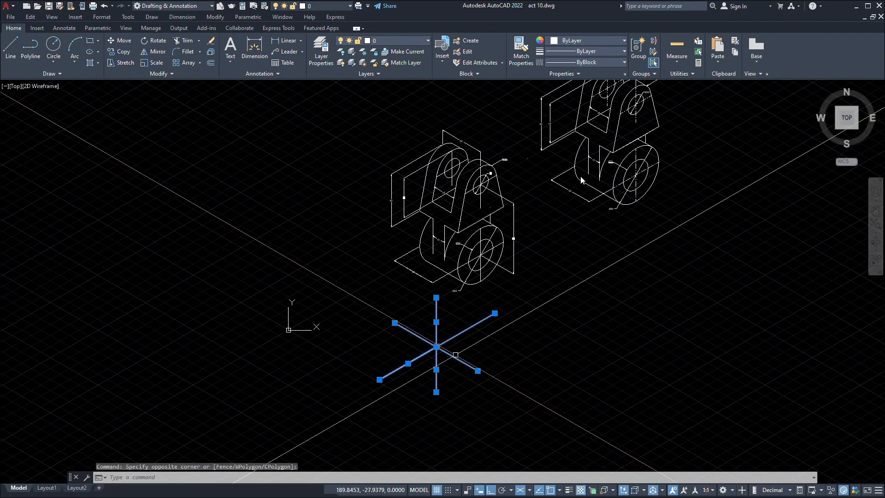
pyautogui.click(437, 346)
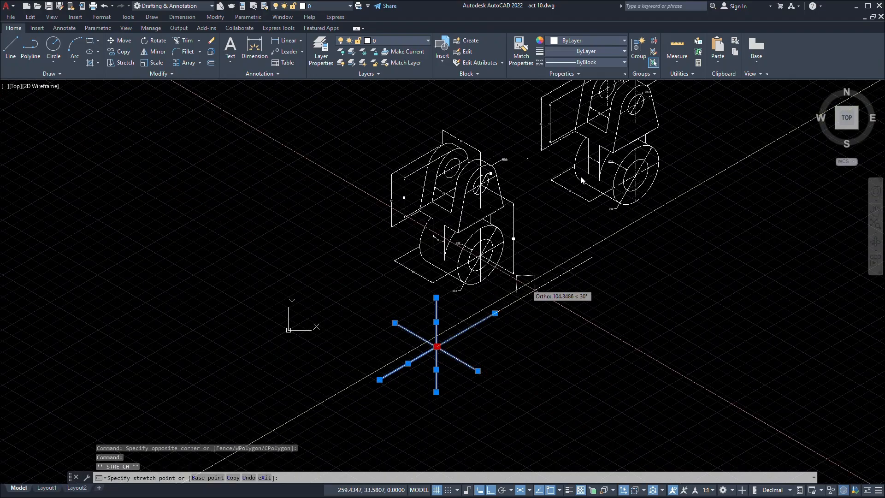
pyautogui.click(579, 257)
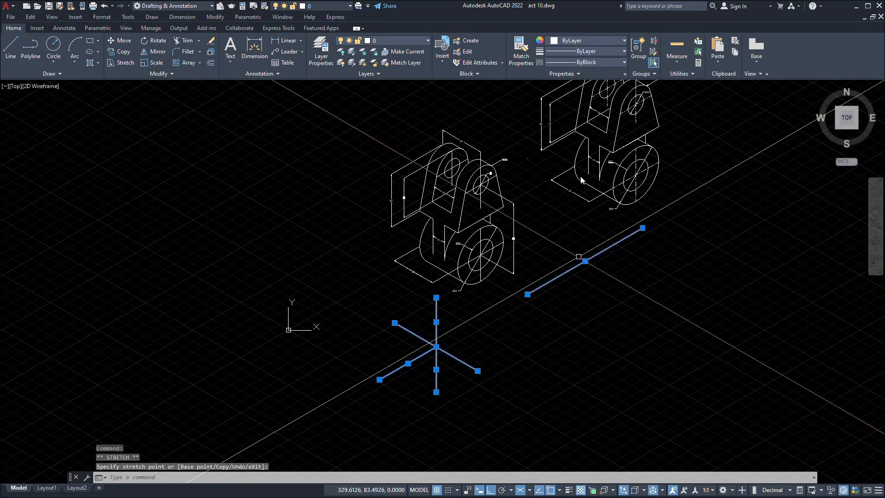
pyautogui.hotkey('ctrl', 'z')
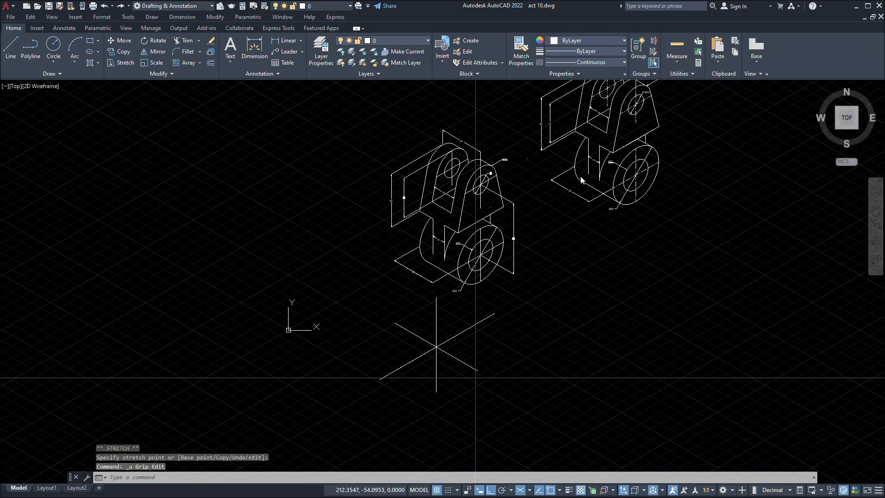
# Move all the crossing isometric axis lines together along the 30° direction to the free area below the working bracket.
pyautogui.click(394, 329)
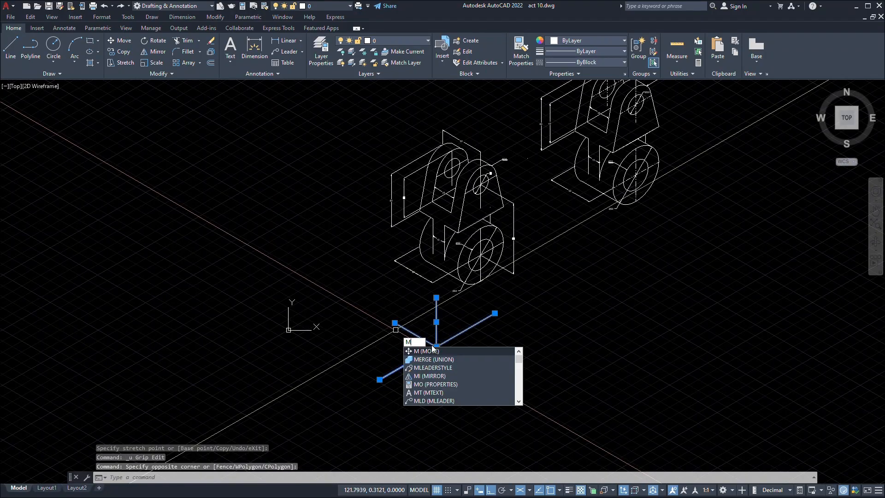
pyautogui.press('Return')
pyautogui.click(435, 346)
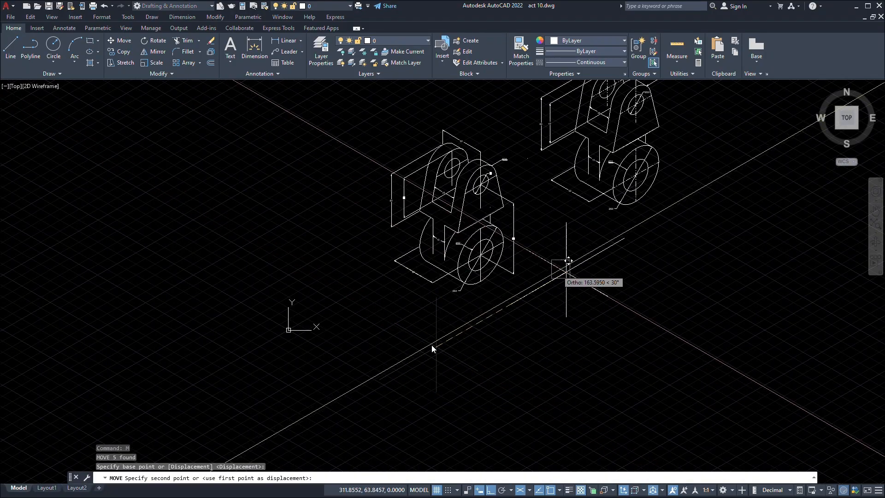
pyautogui.press('Escape')
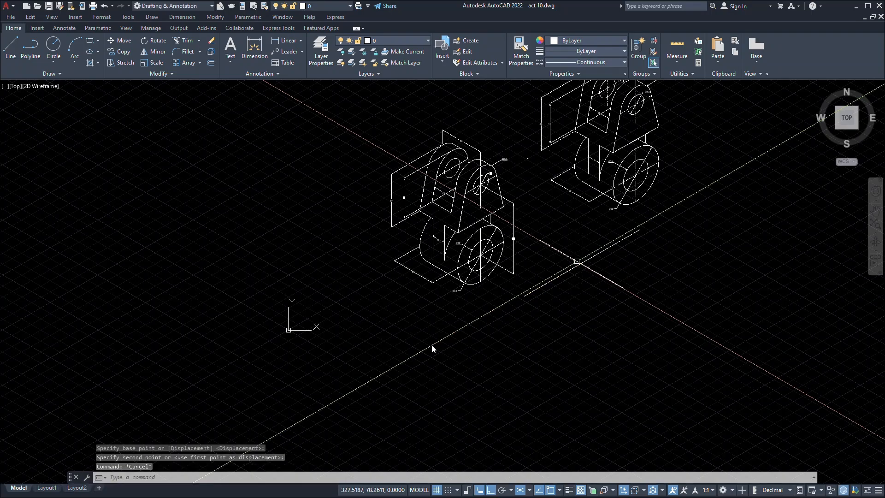
# Compare the reference bracket's dimensions with those of the working bracket, checking for a missing dimension between the hole and cylinder centres.
pyautogui.scroll(2, 432, 348)
pyautogui.moveTo(580, 266); pyautogui.dragTo(558, 359, button='middle')
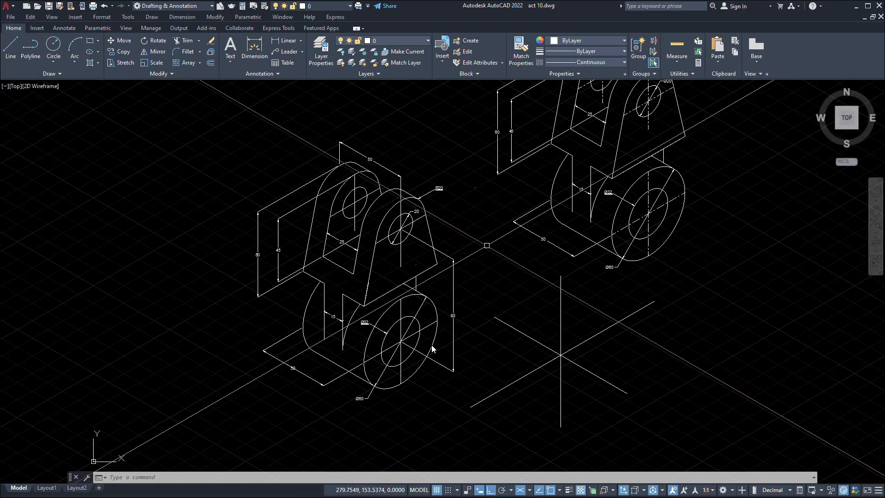
pyautogui.moveTo(680, 272); pyautogui.dragTo(662, 308, button='middle')
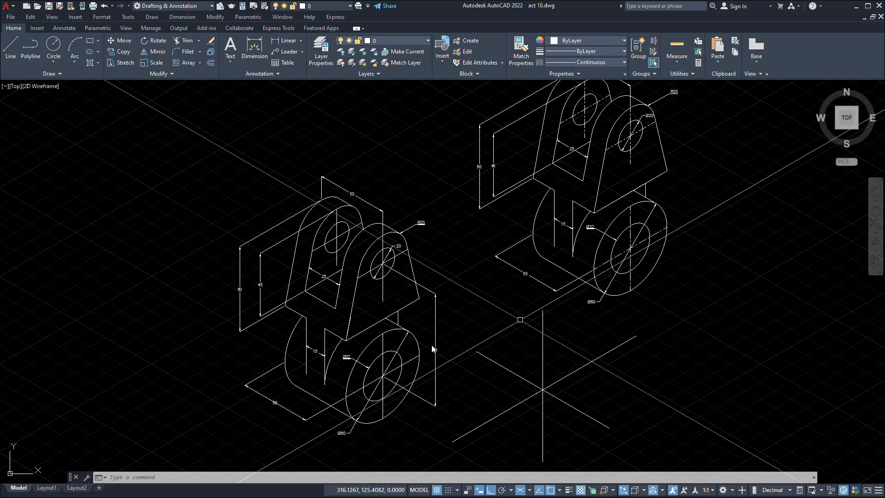
pyautogui.scroll(3, 391, 292)
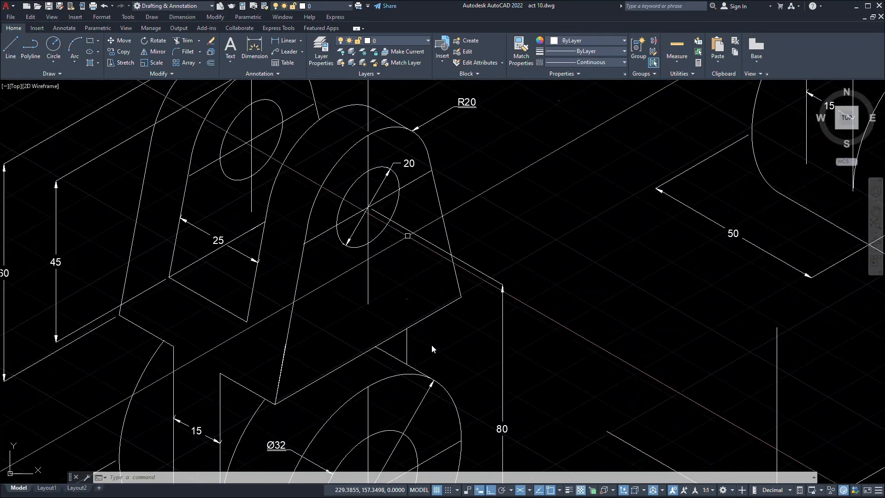
pyautogui.scroll(-5, 432, 349)
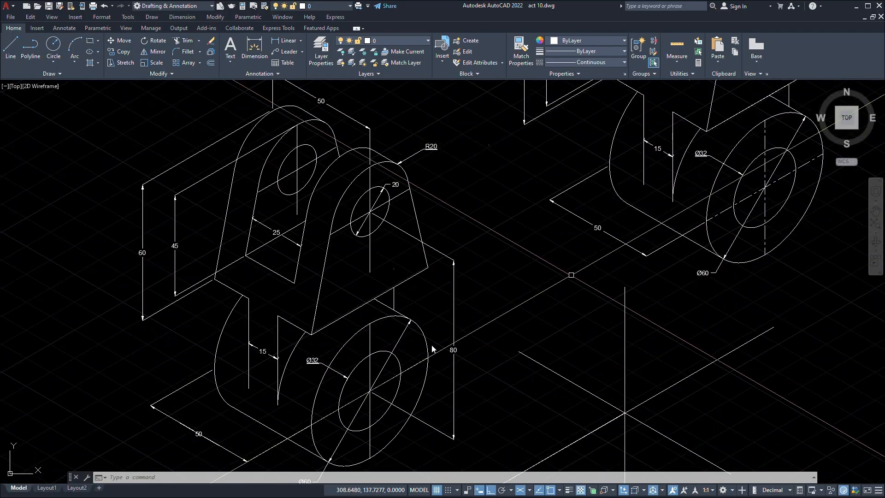
pyautogui.scroll(-5, 432, 349)
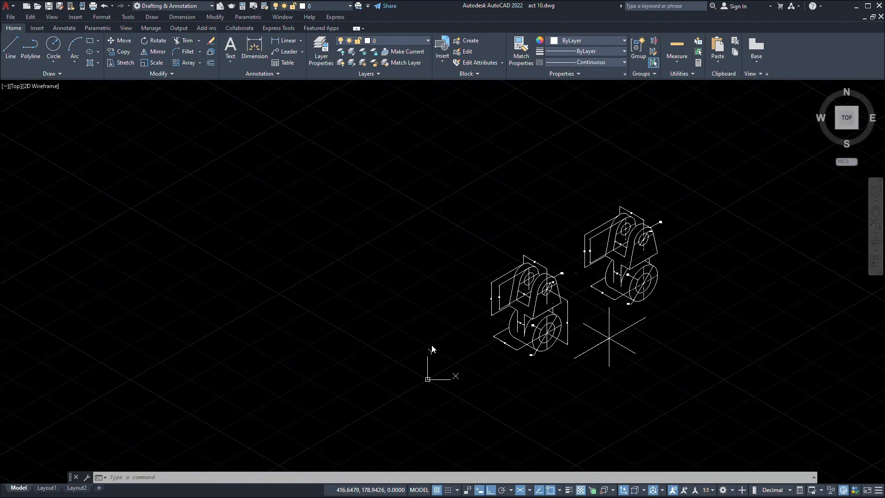
pyautogui.scroll(3, 432, 348)
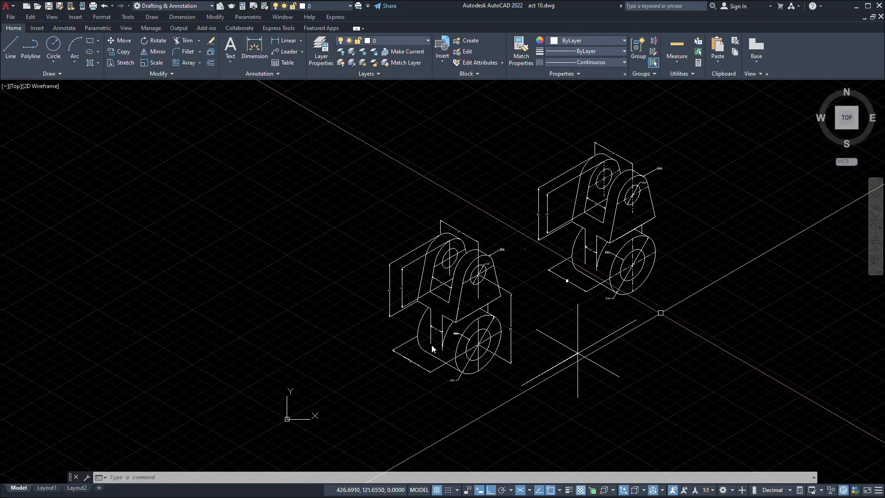
pyautogui.scroll(3, 431, 344)
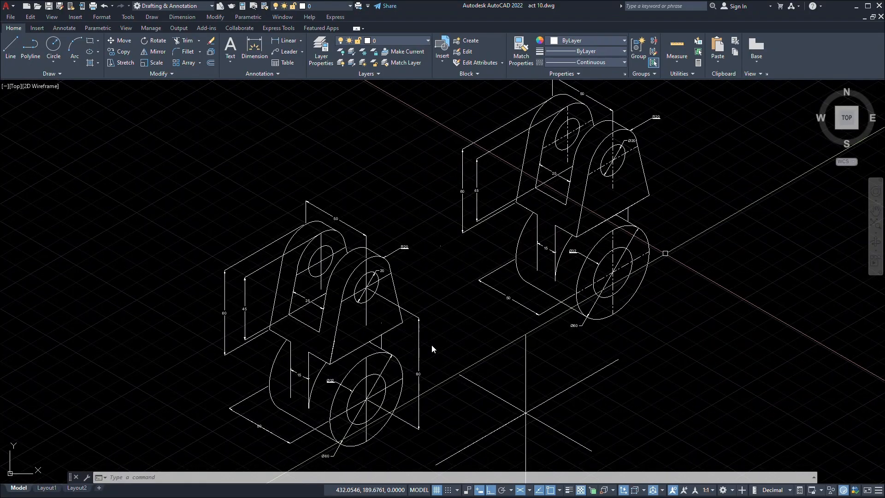
# Add a vertical linear dimension from the working bracket's lower circle centre to its front lug hole centre, placed outside the bracket.
pyautogui.moveTo(432, 344); pyautogui.dragTo(320, 333, button='middle')
pyautogui.click(284, 40)
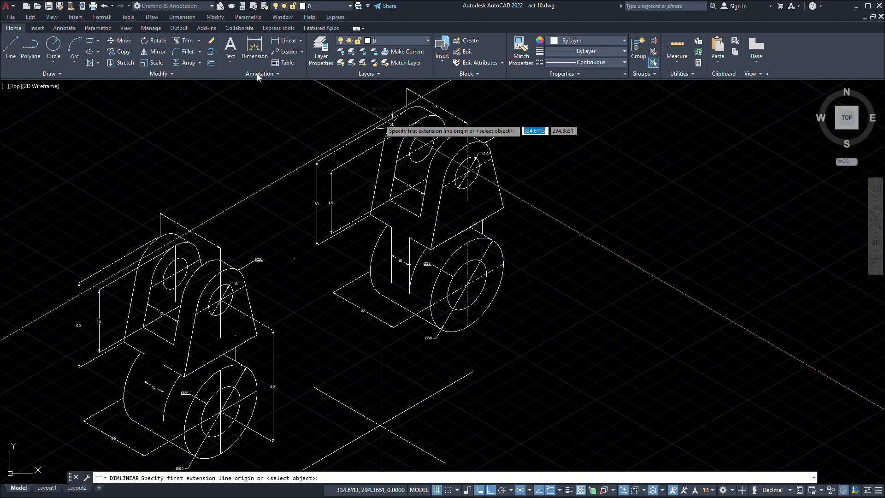
pyautogui.click(467, 285)
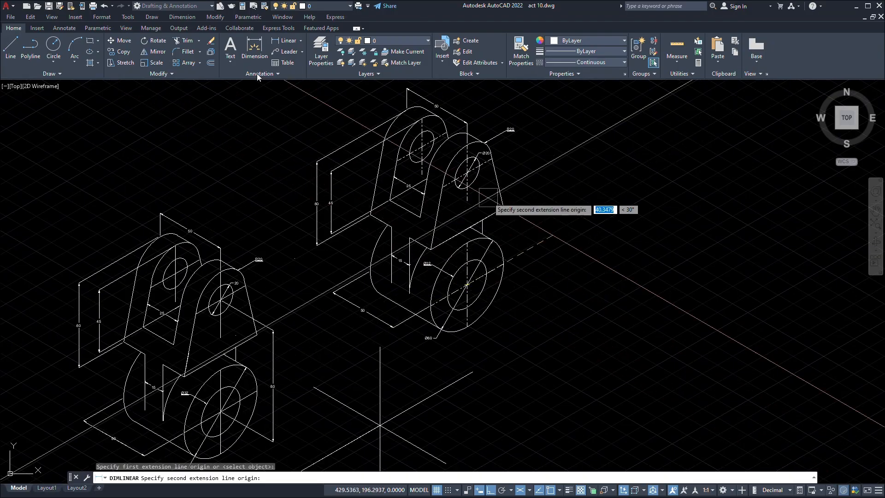
pyautogui.click(467, 173)
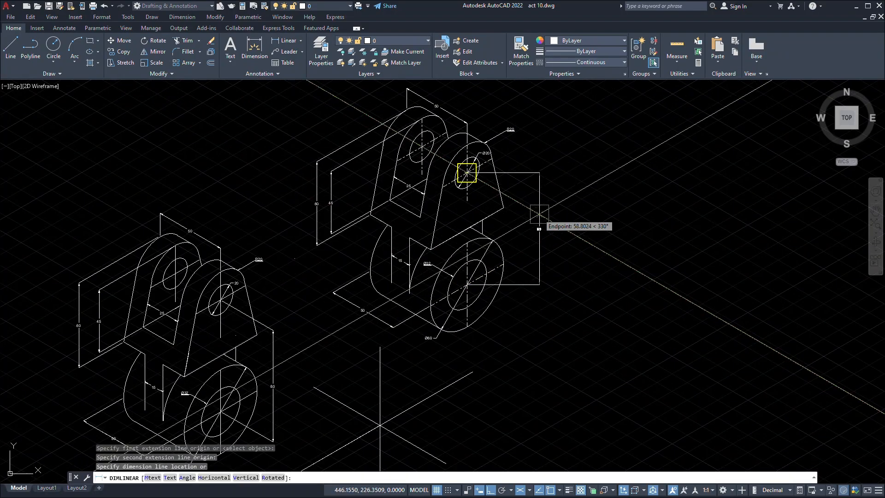
pyautogui.click(545, 229)
# Oblique the new centre-to-centre dimension of the working bracket by -30 degrees using DIMEDIT.
pyautogui.click(590, 301)
pyautogui.click(546, 251)
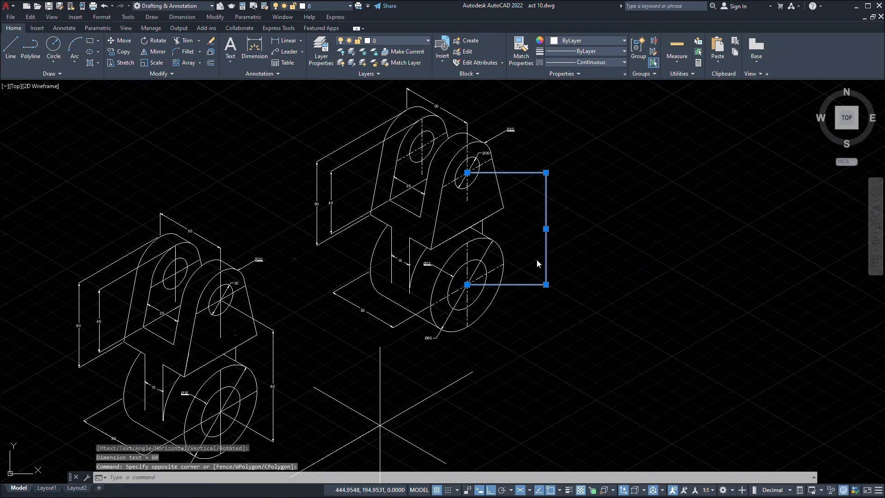
pyautogui.write('dimedit')
pyautogui.press('Return')
pyautogui.write('o')
pyautogui.press('Return')
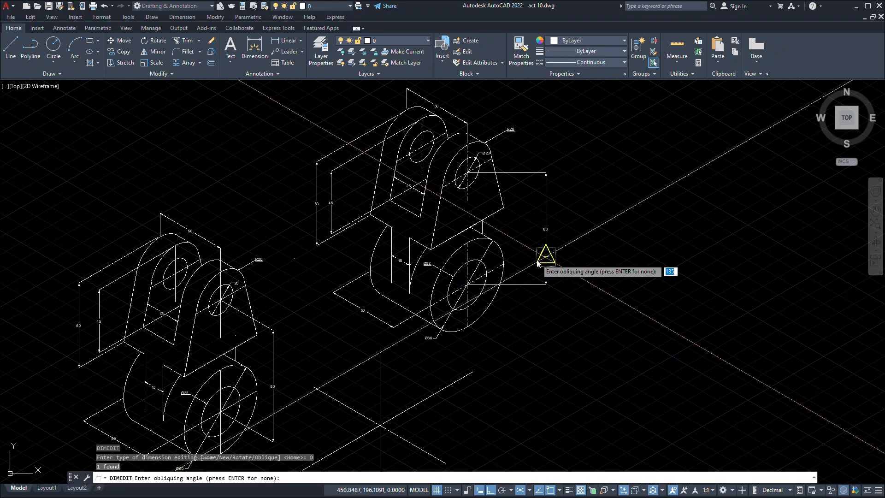
pyautogui.press('Return')
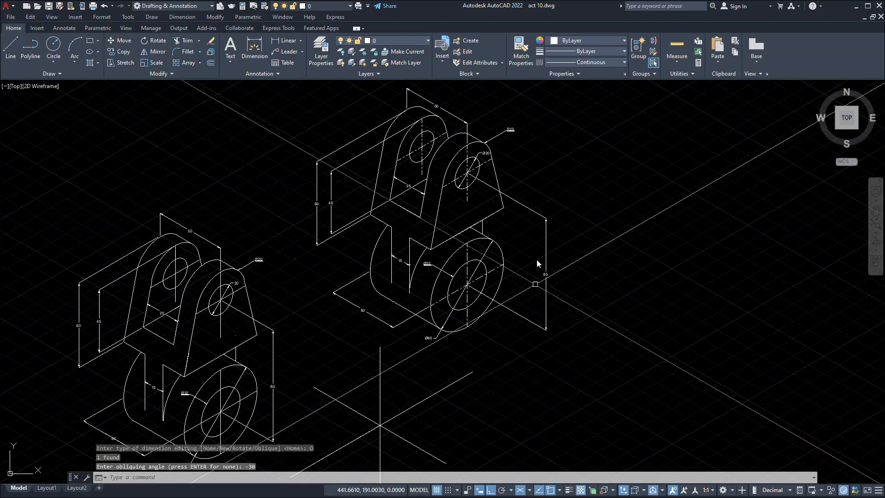
# Pull the line of the obliqued centre-to-centre dimension closer to the working bracket, beside the large circle's edge.
pyautogui.click(537, 263)
pyautogui.click(537, 263)
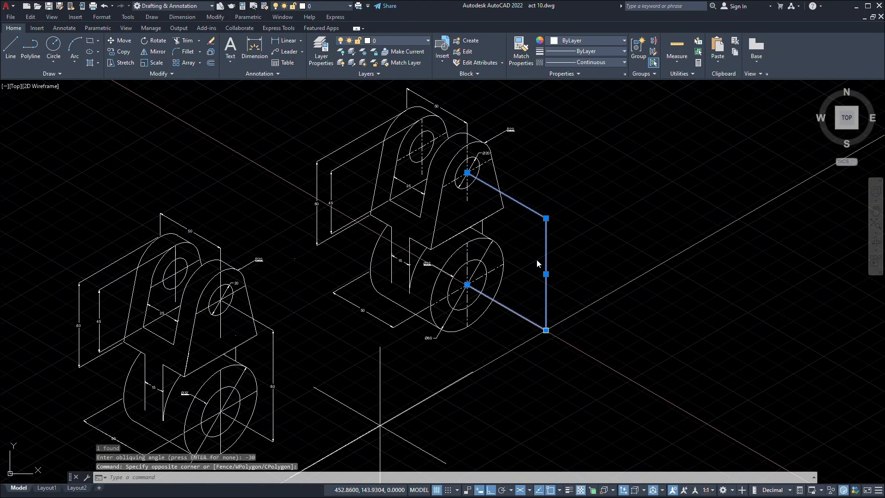
pyautogui.click(546, 330)
pyautogui.rightClick(546, 330)
pyautogui.press('Escape')
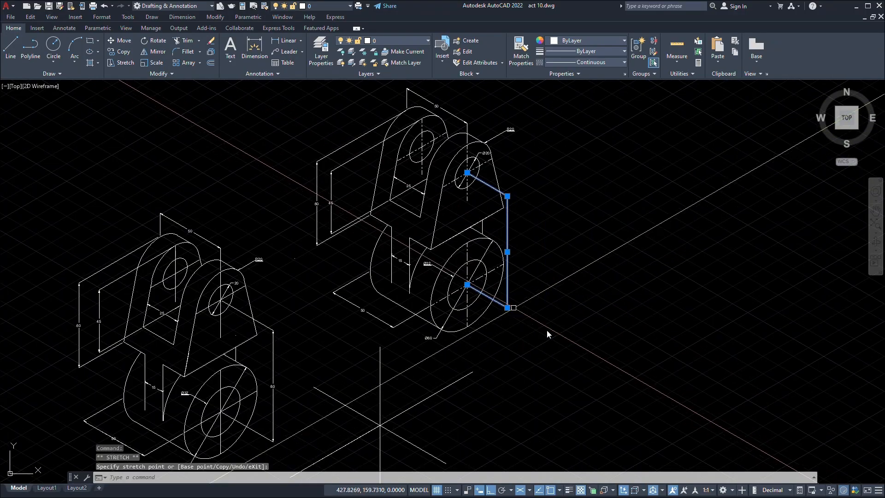
pyautogui.press('Escape')
pyautogui.scroll(-3, 547, 330)
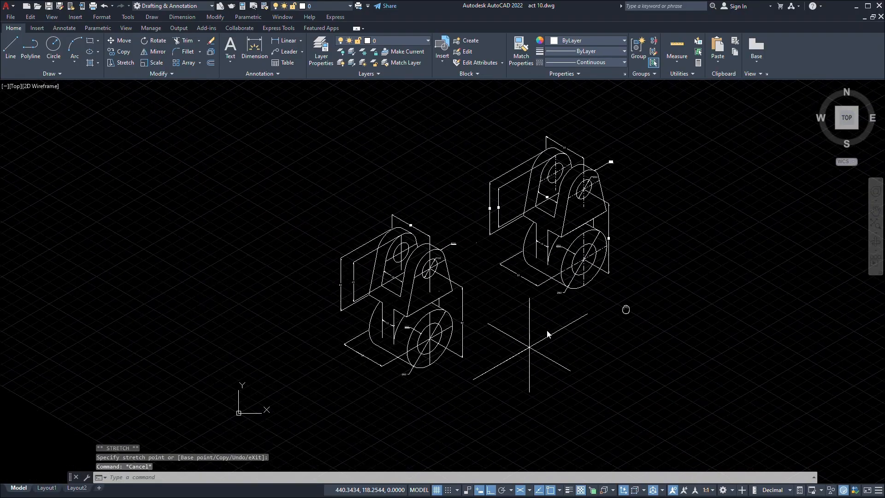
pyautogui.scroll(5, 547, 330)
pyautogui.moveTo(586, 254)
pyautogui.mouseDown(button='middle')
pyautogui.moveTo(599, 381)
pyautogui.moveTo(604, 267)
pyautogui.moveTo(639, 337)
pyautogui.mouseUp(button='middle')
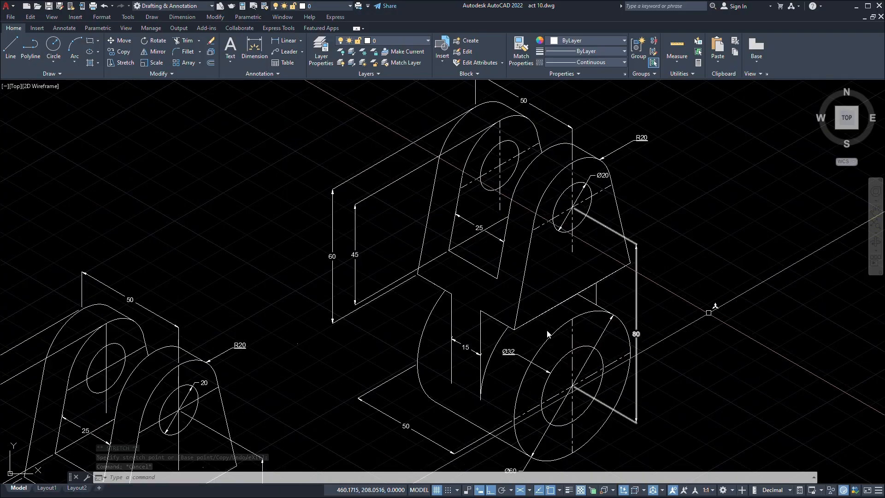